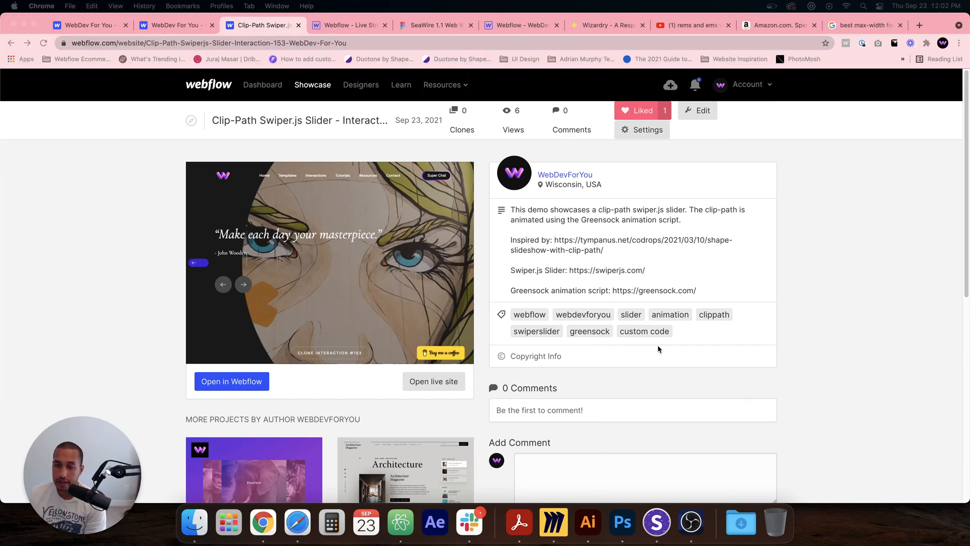
Step: Quit the Slack application
{"action": "right_click", "coordinate": [469, 522]}
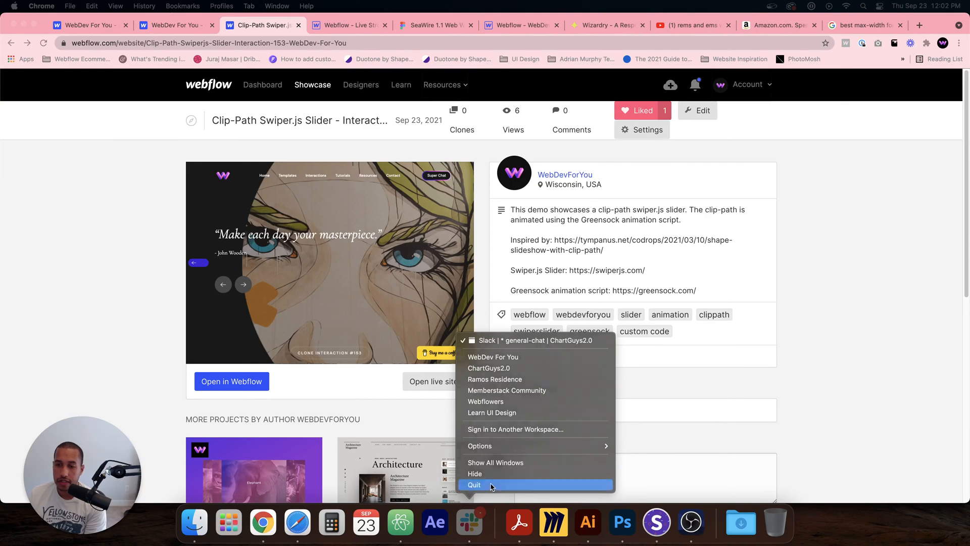
{"action": "left_click", "coordinate": [490, 485]}
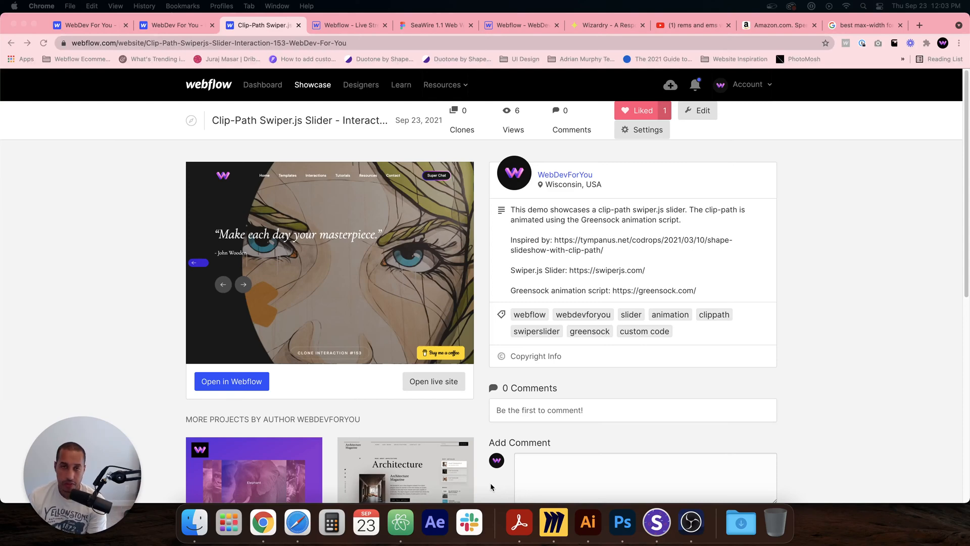
Step: Bring up the open Wizardry website and return to the beginning of its page
{"action": "left_click", "coordinate": [609, 25]}
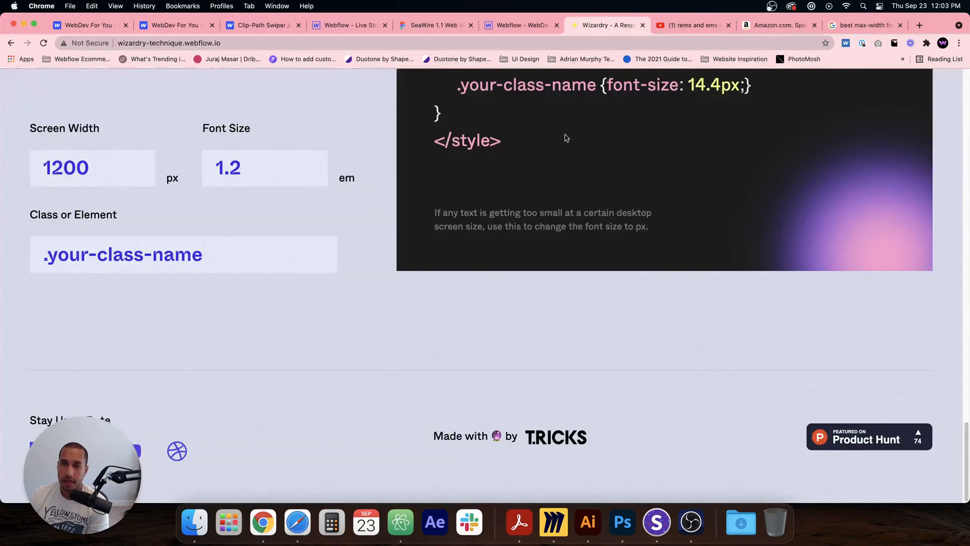
{"action": "scroll", "coordinate": [569, 159], "scroll_direction": "up", "scroll_amount": 10}
{"action": "scroll", "coordinate": [569, 159], "scroll_direction": "up", "scroll_amount": 10}
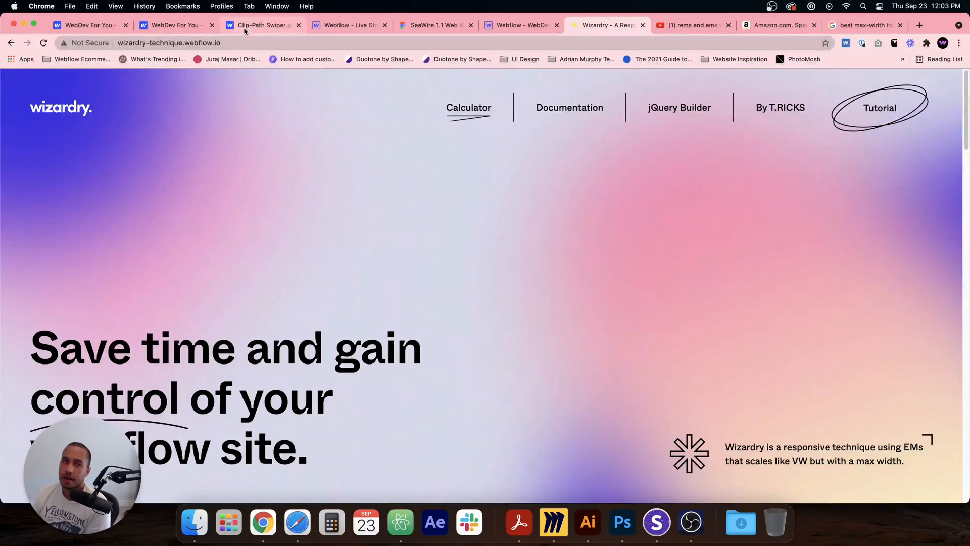
Step: View the WebDev For You showcase profile, followed by the Clip-Path Swiper.js Slider project page
{"action": "left_click", "coordinate": [175, 26]}
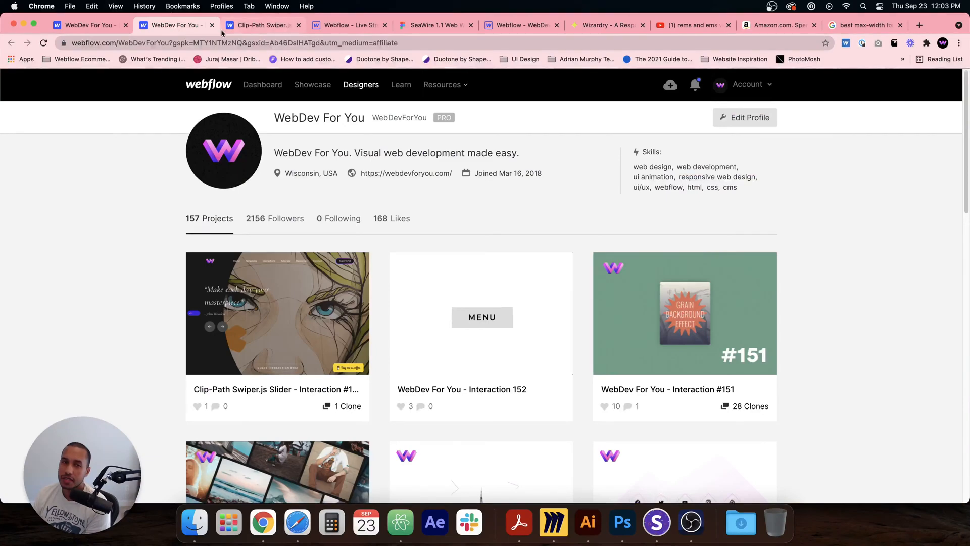
{"action": "left_click", "coordinate": [251, 27]}
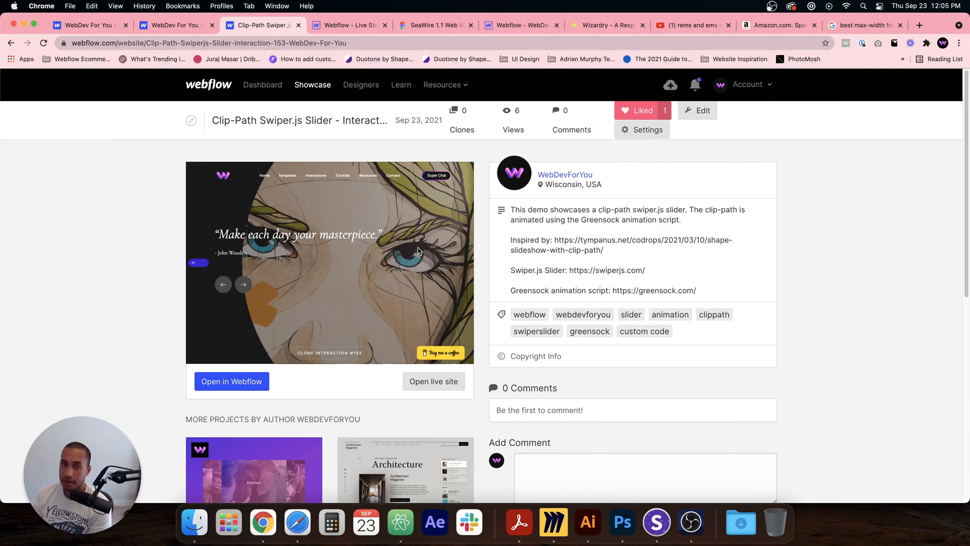
Step: Look through the Wizardry calculator page, including the PX to EM Converter and the Min Width Calculator
{"action": "left_click", "coordinate": [578, 25]}
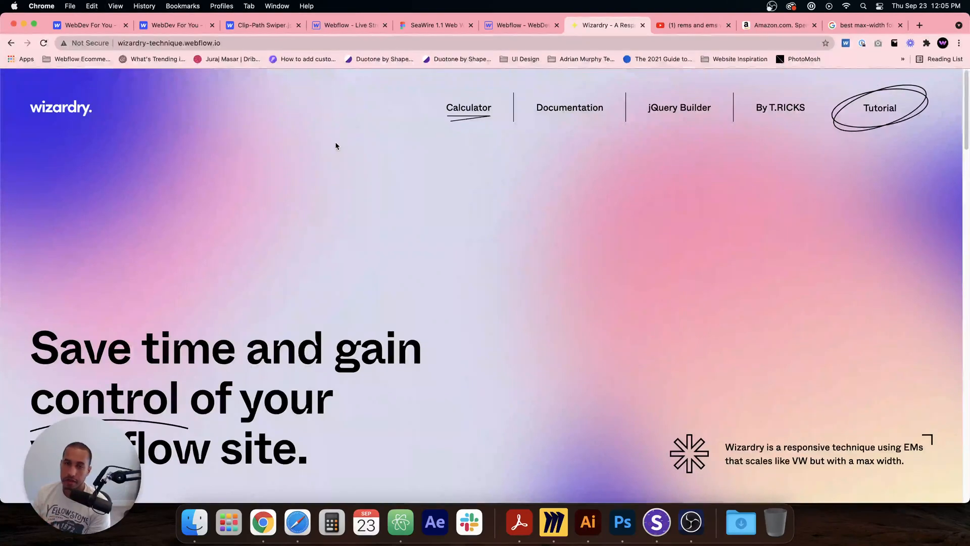
{"action": "scroll", "coordinate": [438, 245], "scroll_direction": "down", "scroll_amount": 1}
{"action": "scroll", "coordinate": [435, 243], "scroll_direction": "down", "scroll_amount": 5}
{"action": "scroll", "coordinate": [433, 239], "scroll_direction": "up", "scroll_amount": 5}
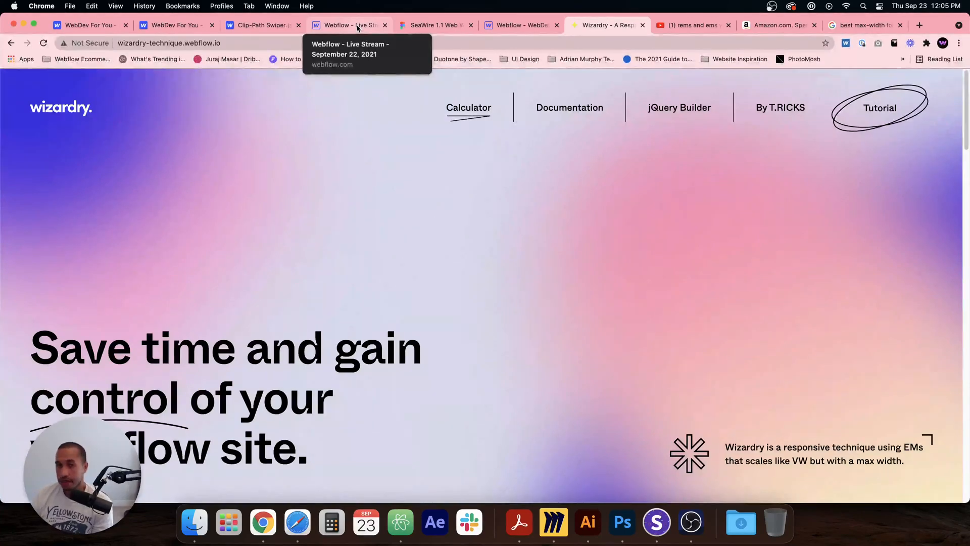
{"action": "scroll", "coordinate": [534, 184], "scroll_direction": "down", "scroll_amount": 1}
{"action": "scroll", "coordinate": [534, 185], "scroll_direction": "down", "scroll_amount": 10}
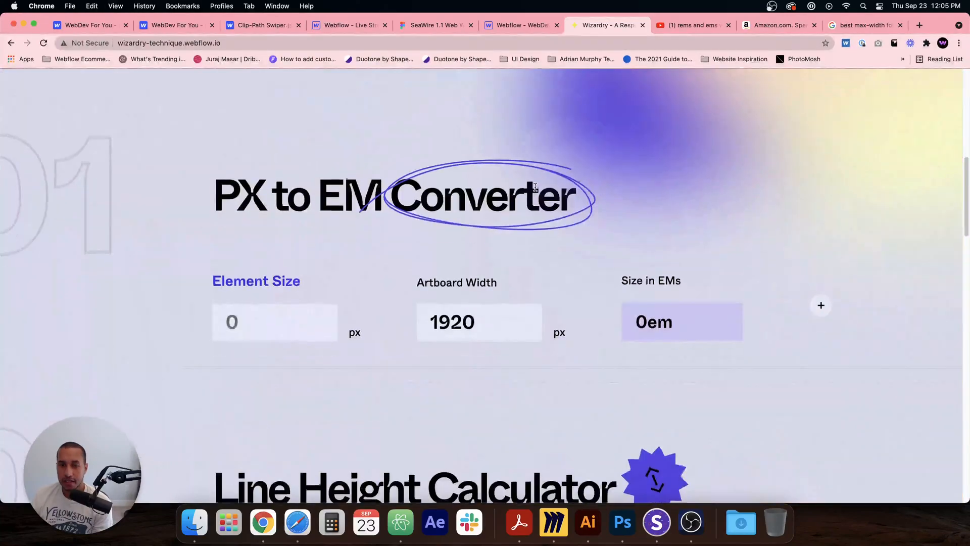
{"action": "scroll", "coordinate": [546, 193], "scroll_direction": "down", "scroll_amount": 10}
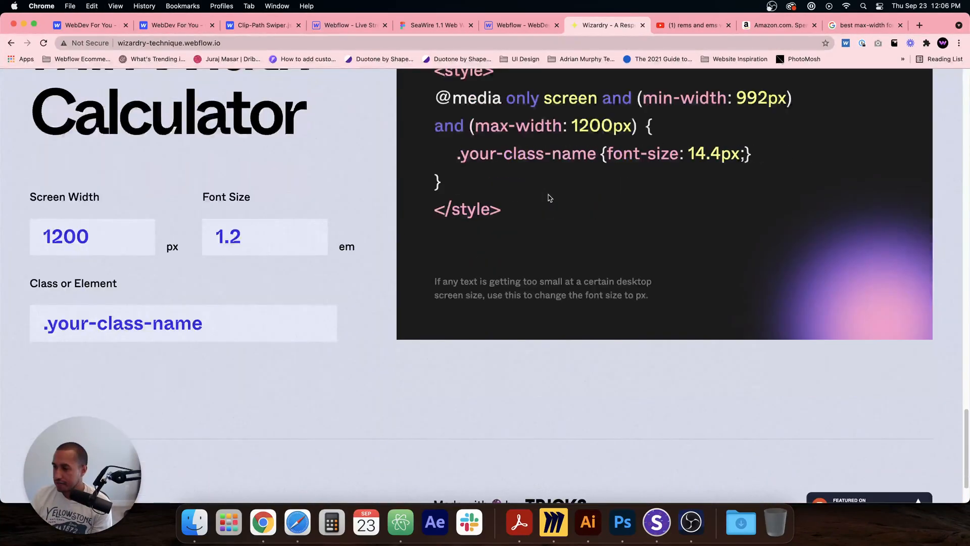
{"action": "scroll", "coordinate": [549, 192], "scroll_direction": "up", "scroll_amount": 8}
{"action": "scroll", "coordinate": [548, 192], "scroll_direction": "down", "scroll_amount": 4}
{"action": "scroll", "coordinate": [550, 194], "scroll_direction": "down", "scroll_amount": 6}
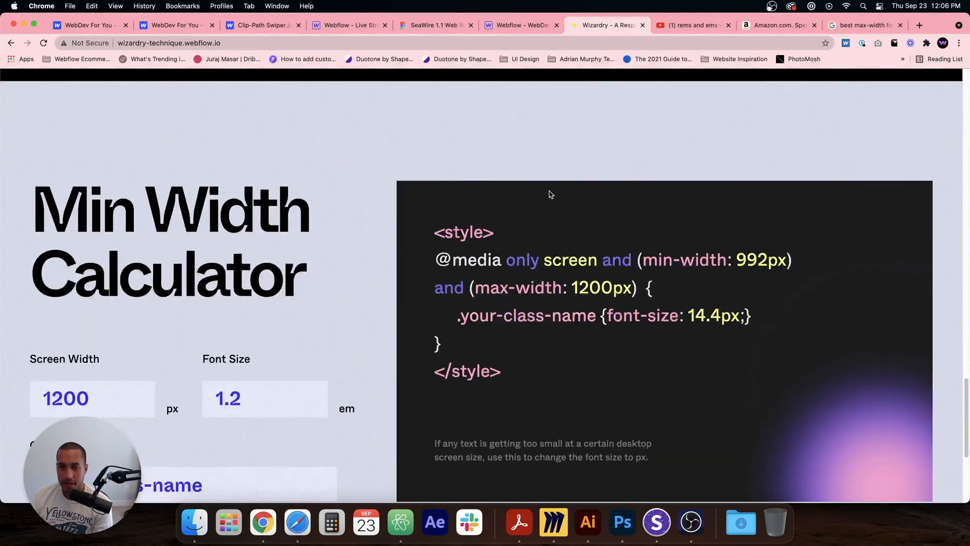
{"action": "scroll", "coordinate": [541, 212], "scroll_direction": "up", "scroll_amount": 20}
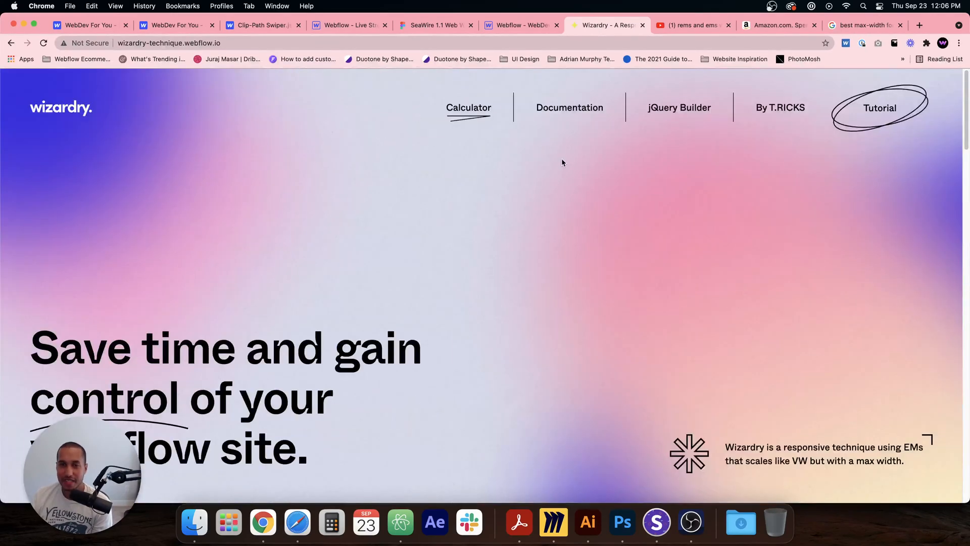
Step: Open the Wizardry documentation and read the desktop, tablet and special-case instructions through to the cloneable style guide
{"action": "left_click", "coordinate": [569, 108]}
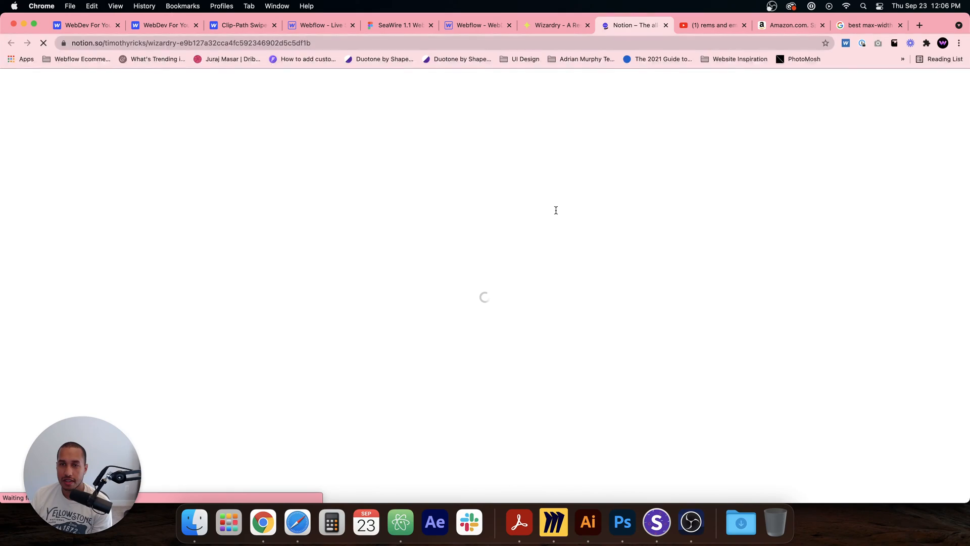
{"action": "scroll", "coordinate": [471, 287], "scroll_direction": "down", "scroll_amount": 4}
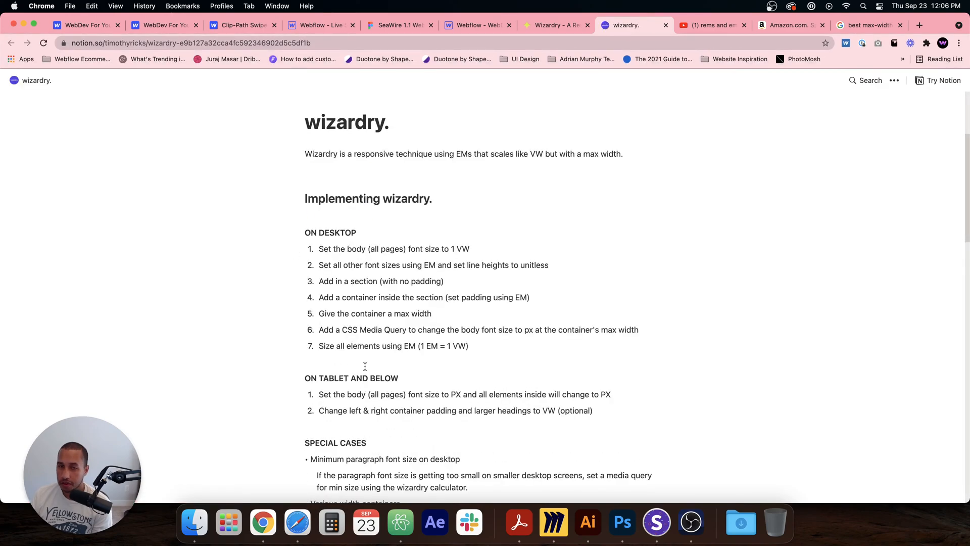
{"action": "scroll", "coordinate": [360, 368], "scroll_direction": "down", "scroll_amount": 2}
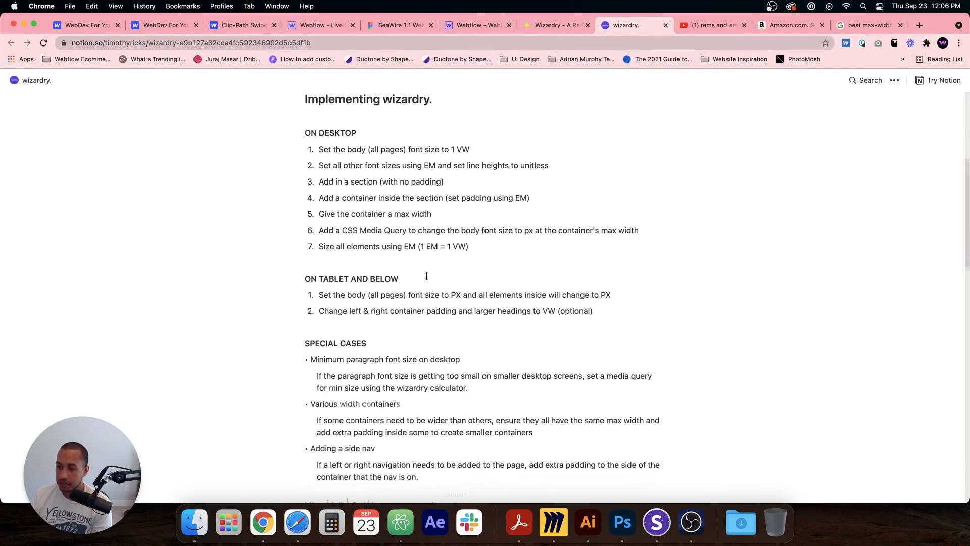
{"action": "scroll", "coordinate": [427, 277], "scroll_direction": "down", "scroll_amount": 8}
{"action": "scroll", "coordinate": [427, 278], "scroll_direction": "up", "scroll_amount": 13}
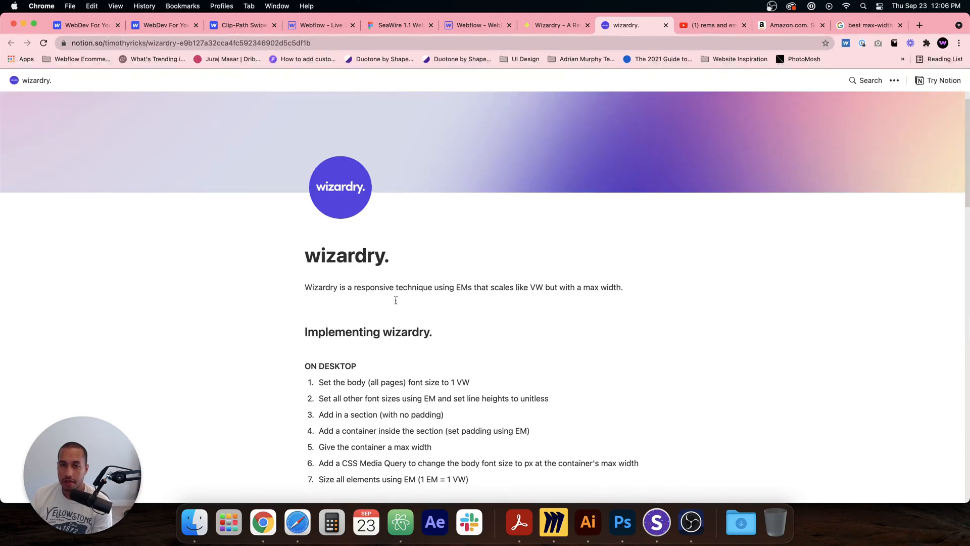
{"action": "scroll", "coordinate": [415, 307], "scroll_direction": "down", "scroll_amount": 2}
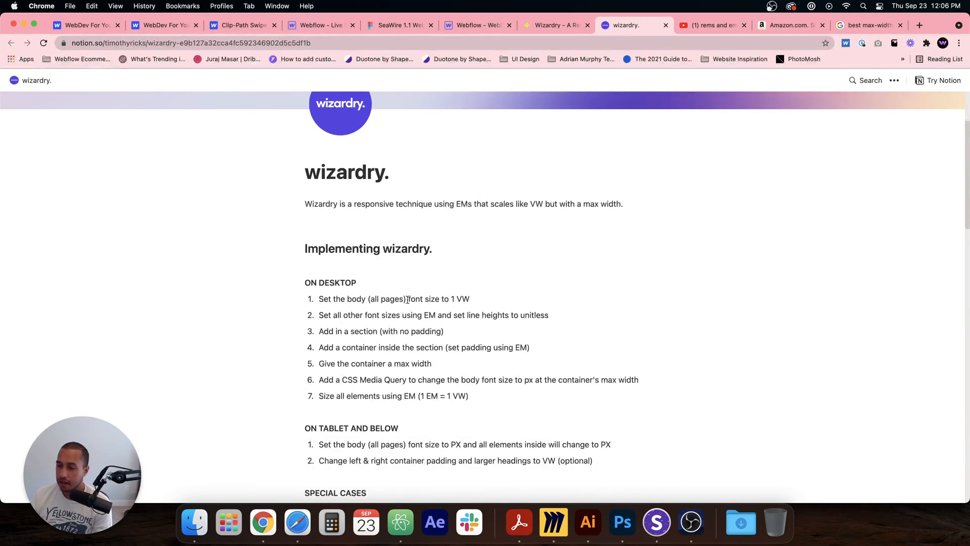
{"action": "scroll", "coordinate": [440, 307], "scroll_direction": "down", "scroll_amount": 1}
{"action": "scroll", "coordinate": [455, 309], "scroll_direction": "down", "scroll_amount": 15}
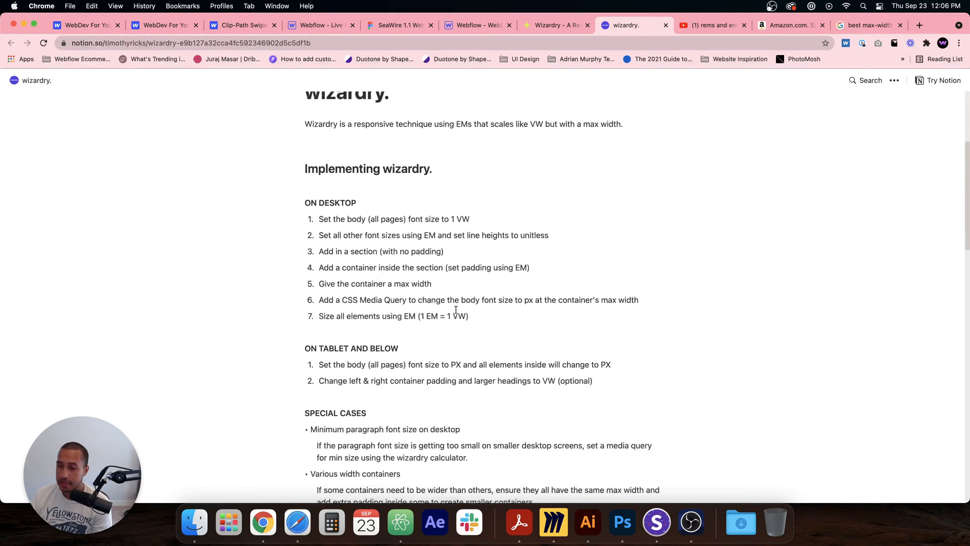
{"action": "scroll", "coordinate": [456, 309], "scroll_direction": "down", "scroll_amount": 3}
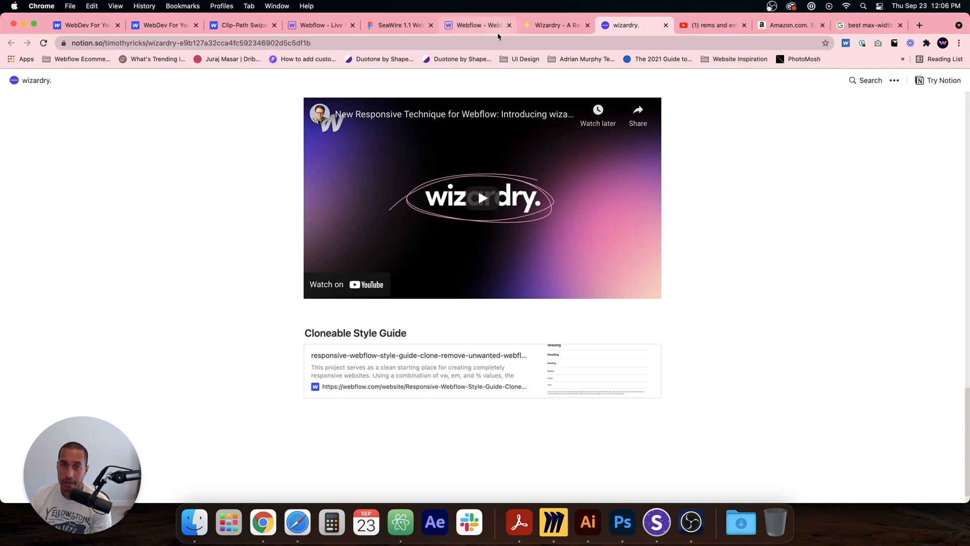
Step: Open the live site of the Clip-Path Swiper.js Slider project and advance through three slides
{"action": "left_click", "coordinate": [243, 25]}
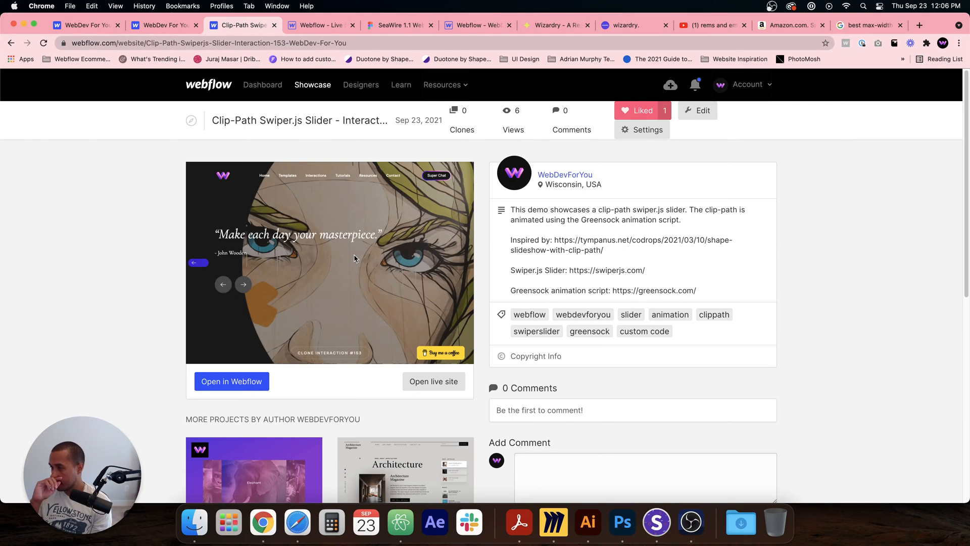
{"action": "left_click", "coordinate": [427, 382]}
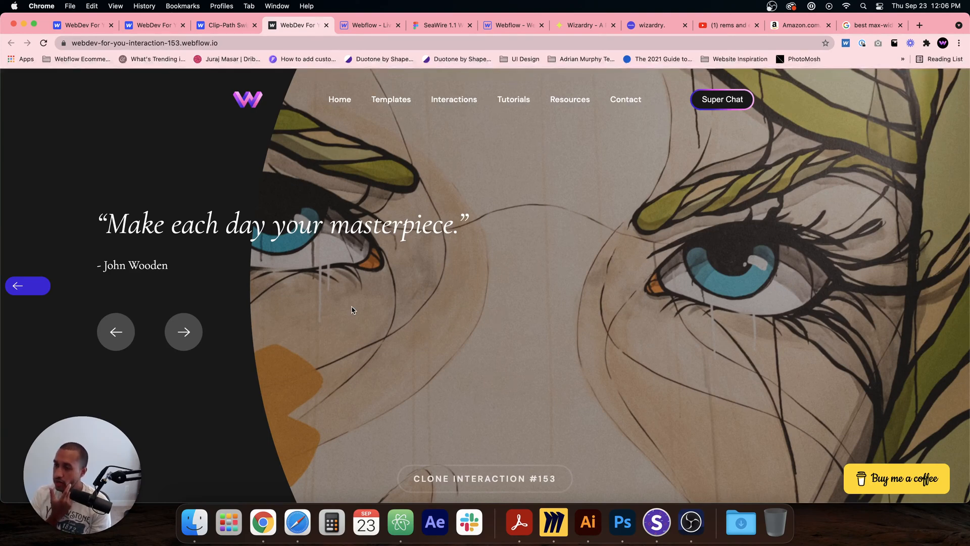
{"action": "left_click", "coordinate": [191, 339]}
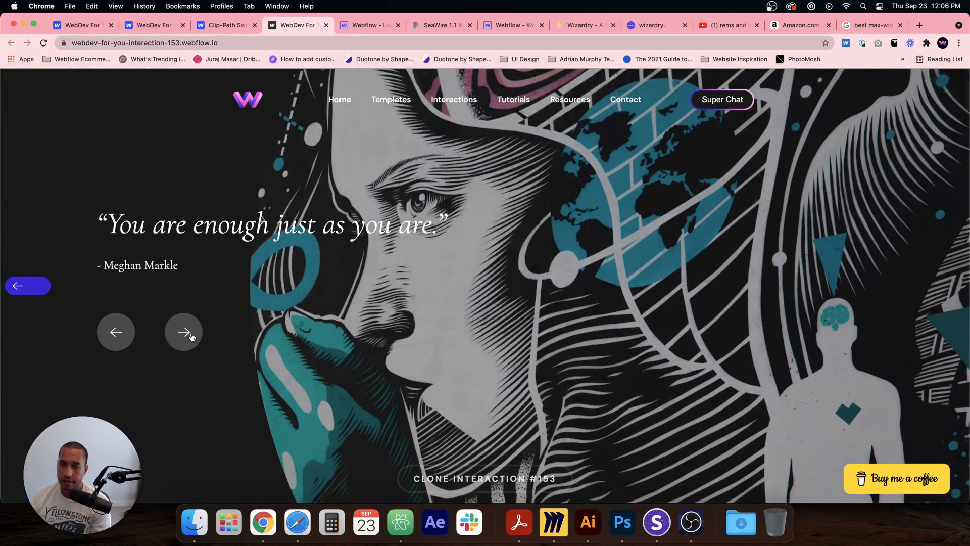
{"action": "left_click", "coordinate": [191, 337]}
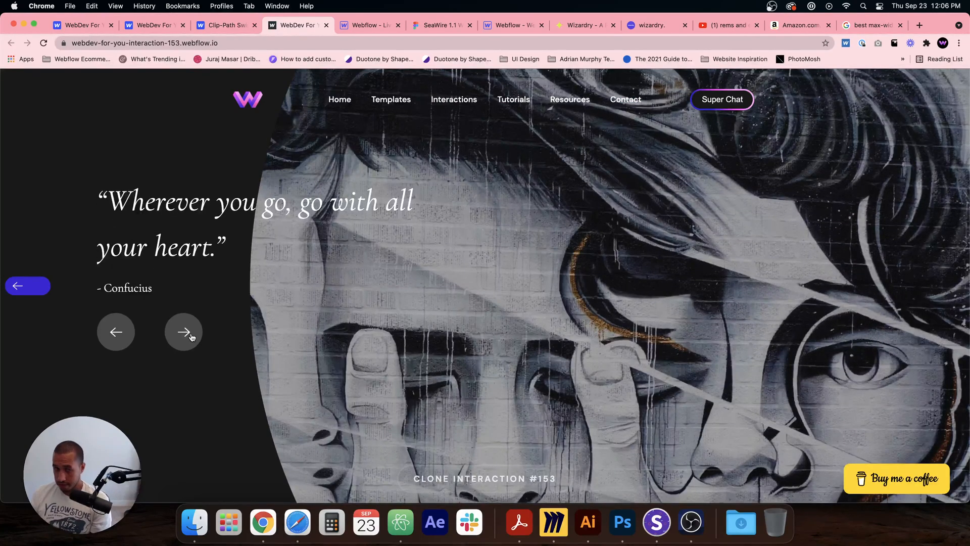
{"action": "left_click", "coordinate": [191, 338]}
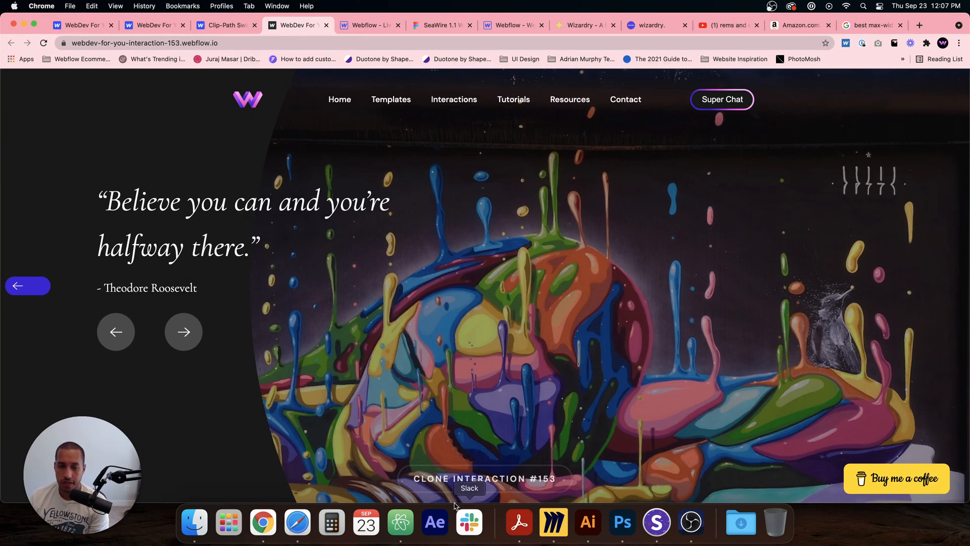
Step: Turn on automatic hiding of the macOS Dock and close the Amazon browser tab
{"action": "right_click", "coordinate": [493, 516]}
{"action": "left_click", "coordinate": [505, 434]}
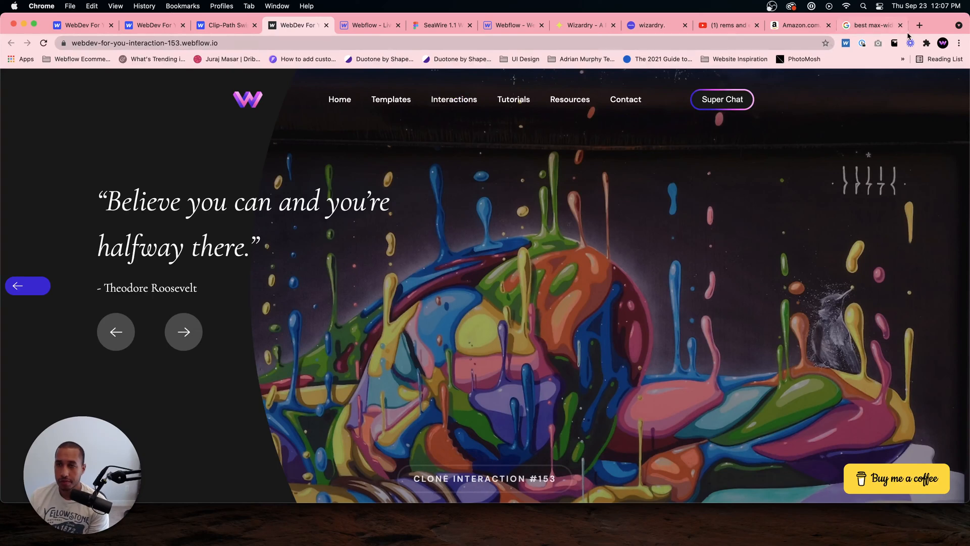
{"action": "left_click", "coordinate": [828, 25]}
{"action": "double_click", "coordinate": [877, 24]}
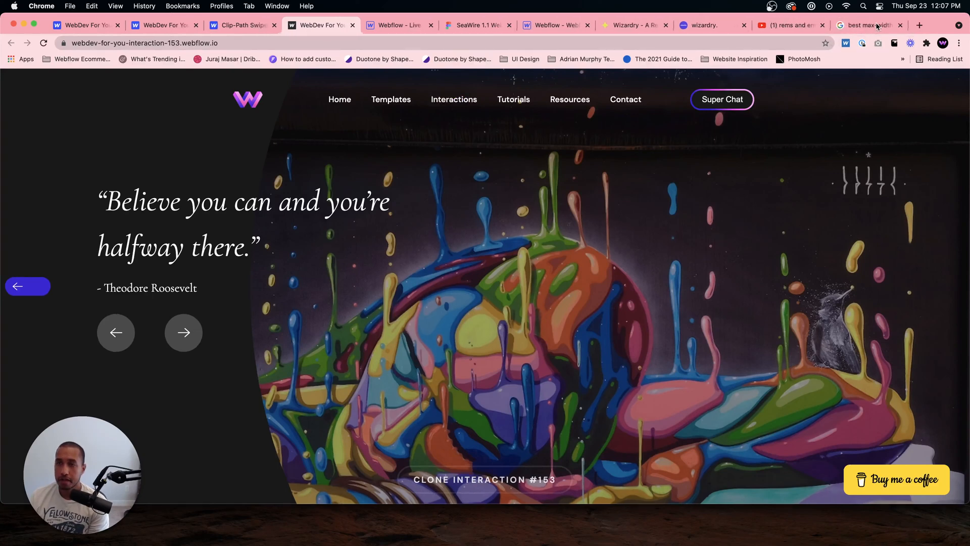
Step: Advance the demo slider through further slides to preview the clip-path transition at full window height
{"action": "left_click", "coordinate": [180, 362]}
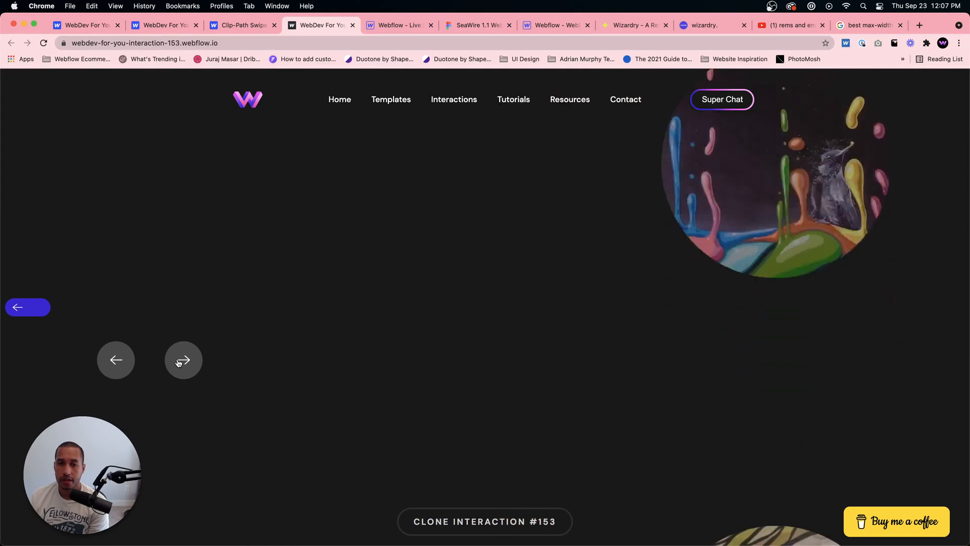
{"action": "left_click", "coordinate": [180, 362]}
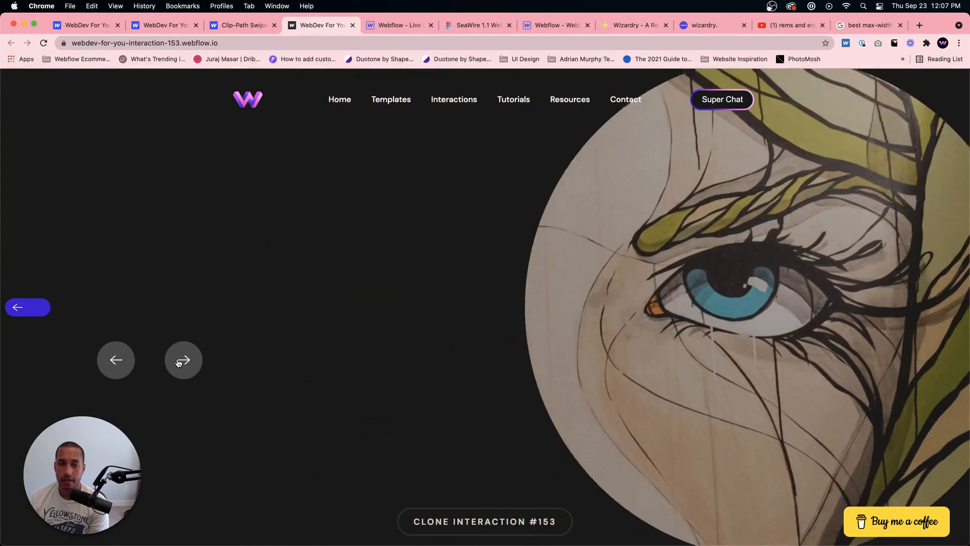
{"action": "left_click", "coordinate": [180, 362]}
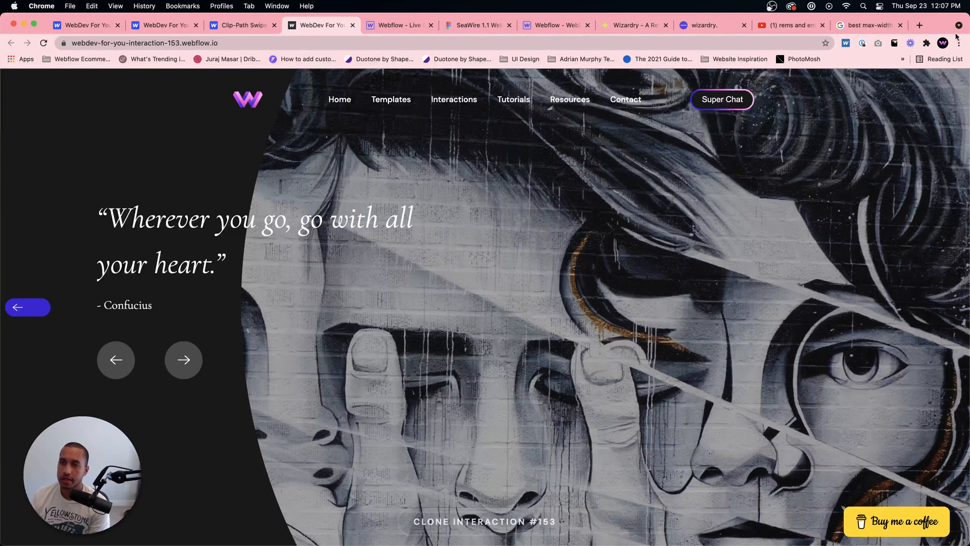
Step: Search Google for "swiper.js" in a new browser tab and open the swiperjs.com website
{"action": "left_click", "coordinate": [919, 25]}
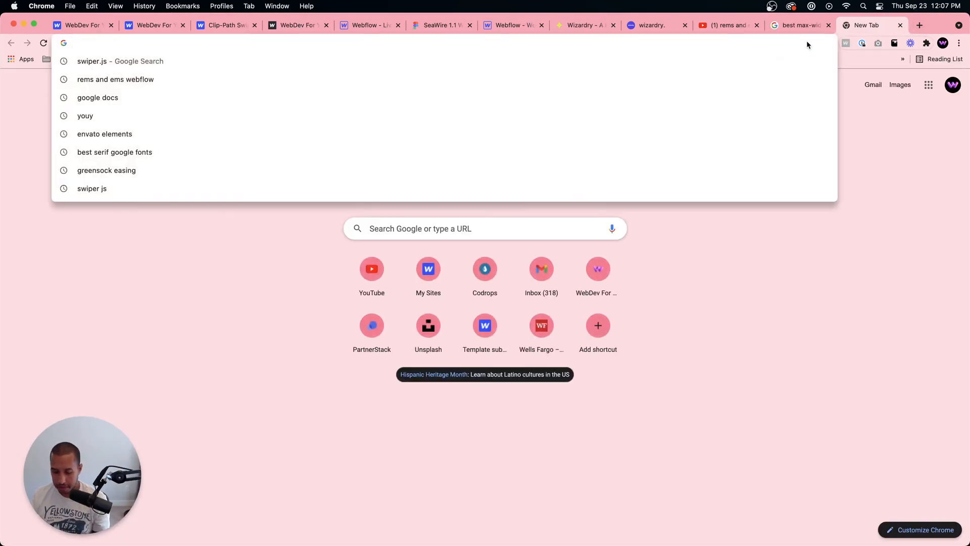
{"action": "type", "text": "swiper.js"}
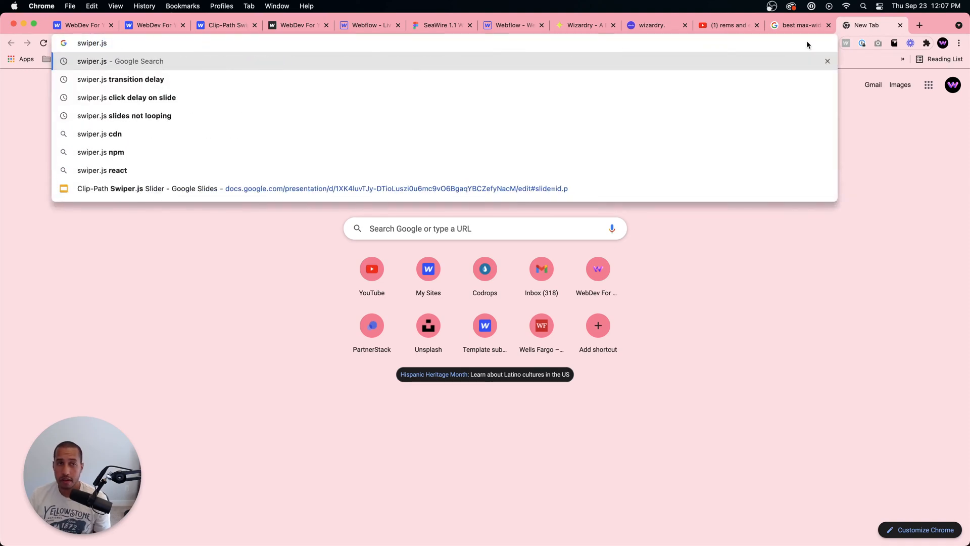
{"action": "key", "text": "Return"}
{"action": "left_click", "coordinate": [224, 247]}
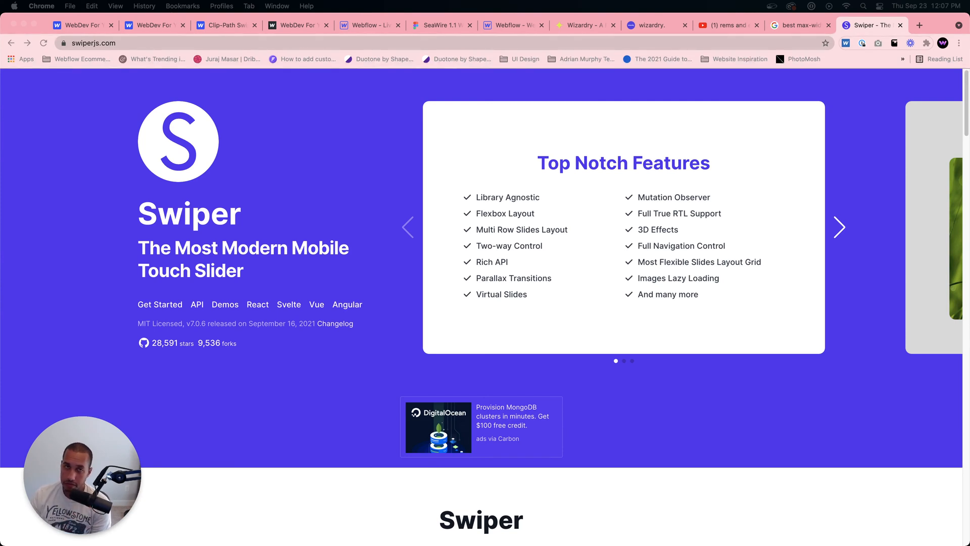
{"action": "left_click", "coordinate": [357, 121]}
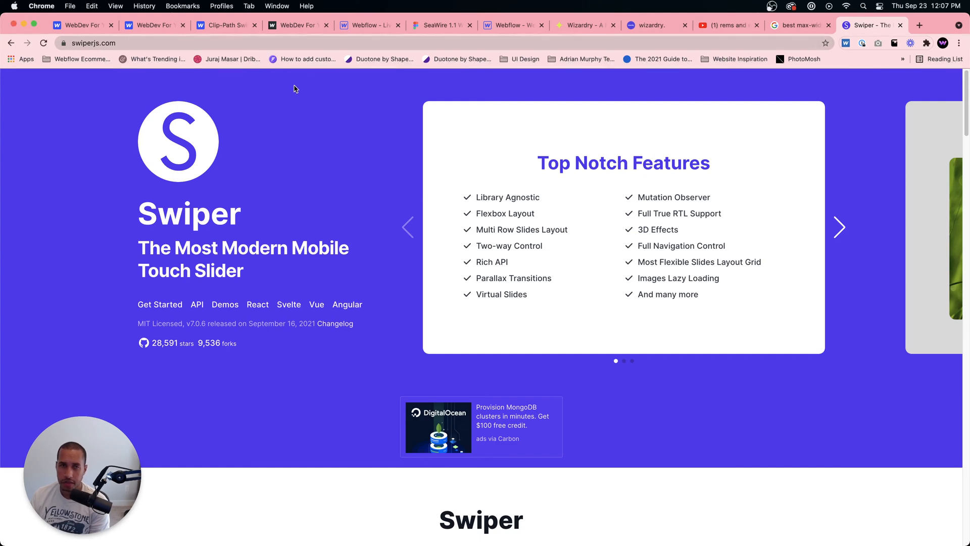
Step: Go back to the Clip-Path Swiper.js Slider project page and bring up its live demo again
{"action": "left_click", "coordinate": [227, 25]}
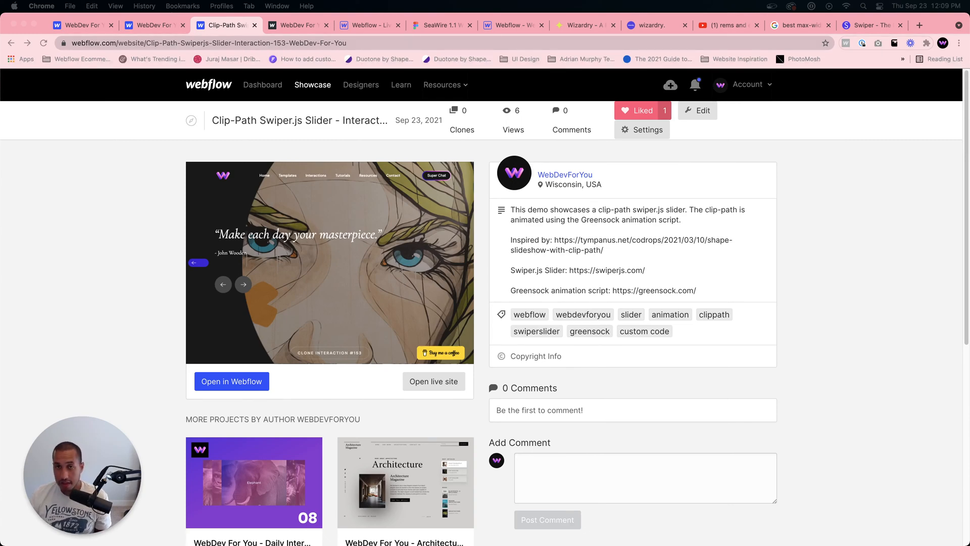
{"action": "left_click", "coordinate": [295, 25]}
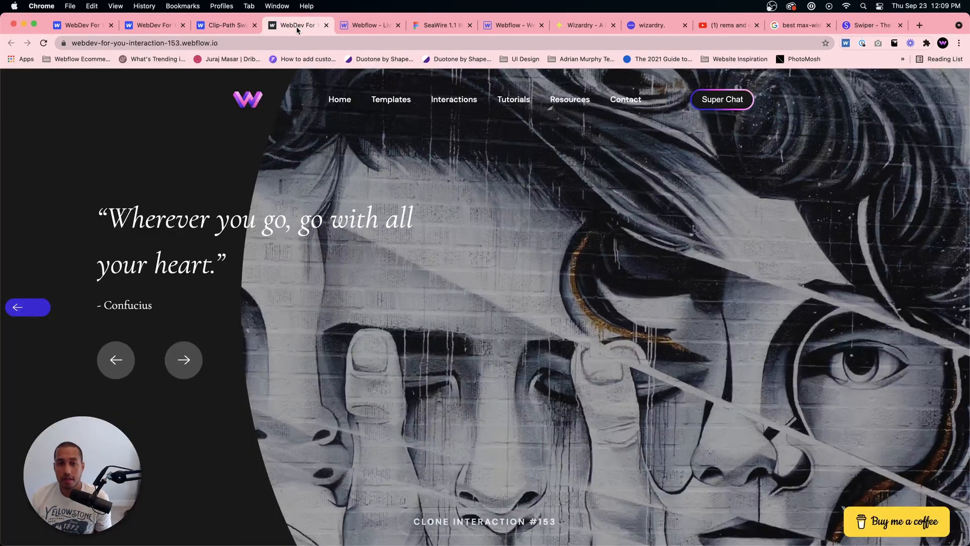
Step: Advance the demo slider one slide and move the restodigital.fr browser tab between the Webflow and SeaWire tabs
{"action": "left_click", "coordinate": [177, 374]}
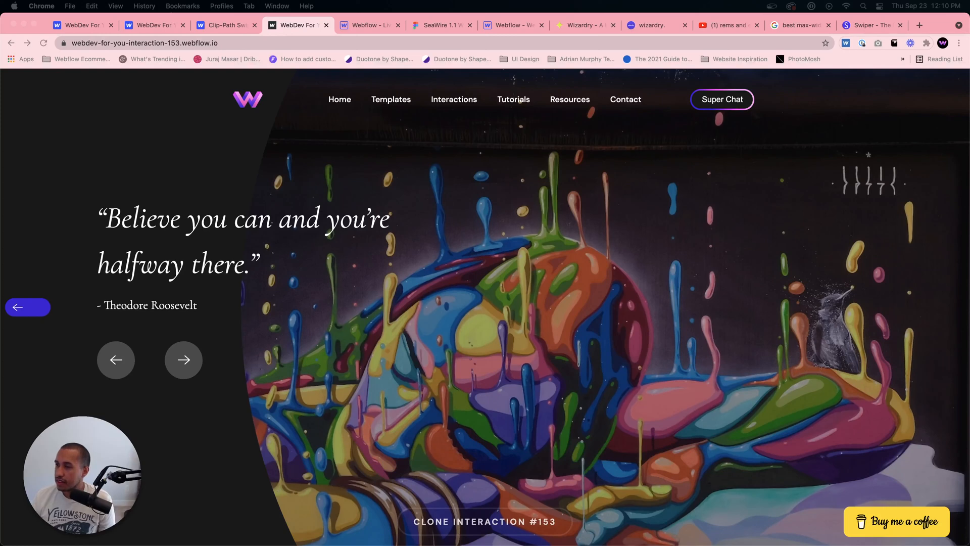
{"action": "left_click_drag", "start_coordinate": [762, 30], "coordinate": [426, 30]}
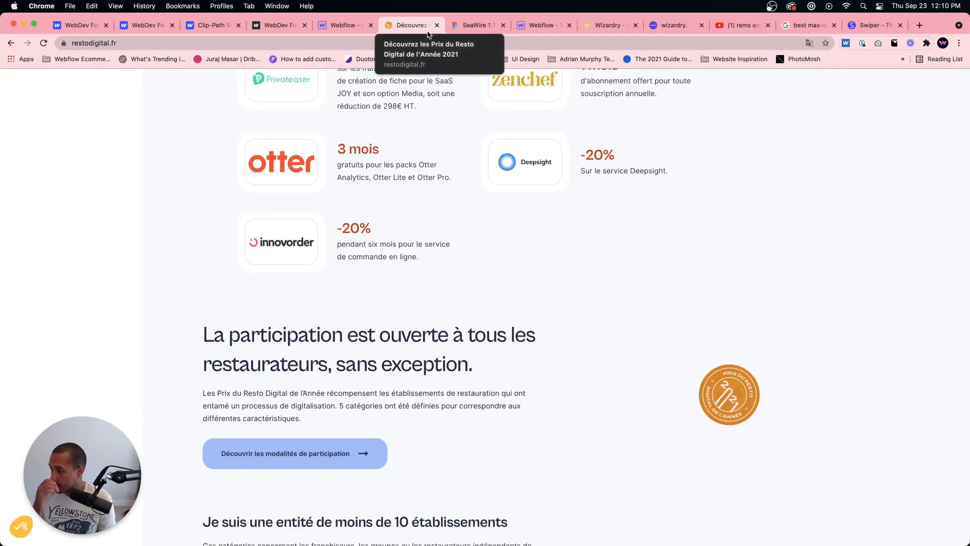
Step: Reload the restodigital.fr home page from its beginning and dismiss the translation pop-up and the cookie notice
{"action": "scroll", "coordinate": [406, 169], "scroll_direction": "up", "scroll_amount": 10}
{"action": "scroll", "coordinate": [405, 169], "scroll_direction": "up", "scroll_amount": 8}
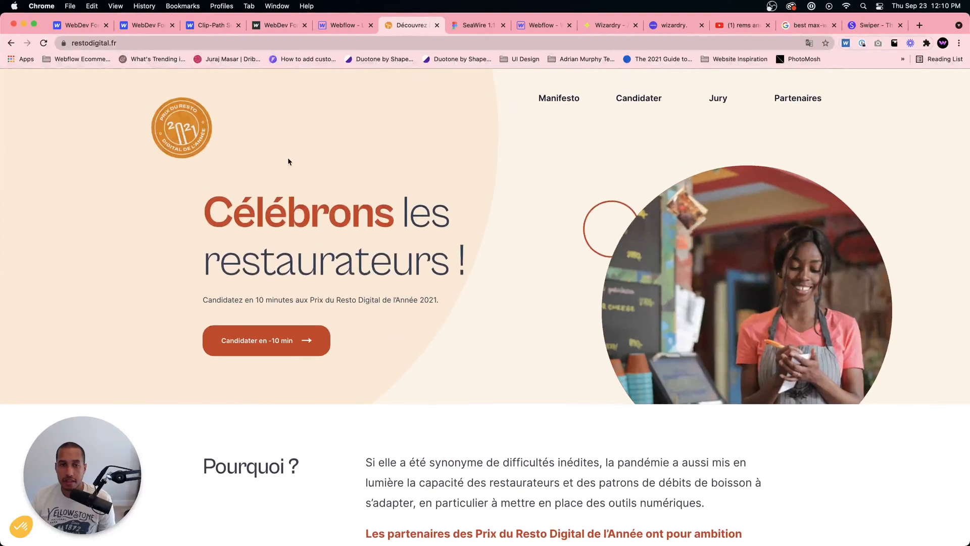
{"action": "left_click", "coordinate": [44, 42]}
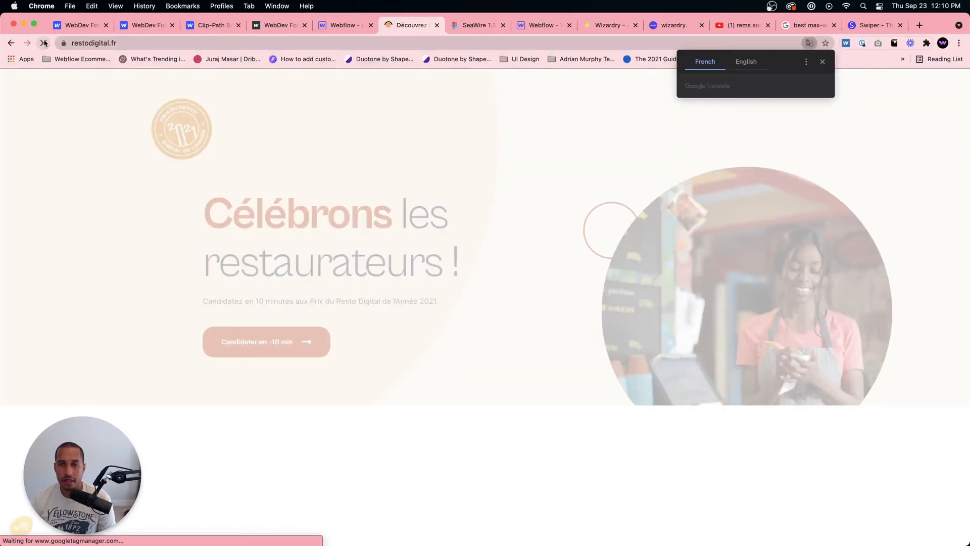
{"action": "left_click", "coordinate": [822, 61]}
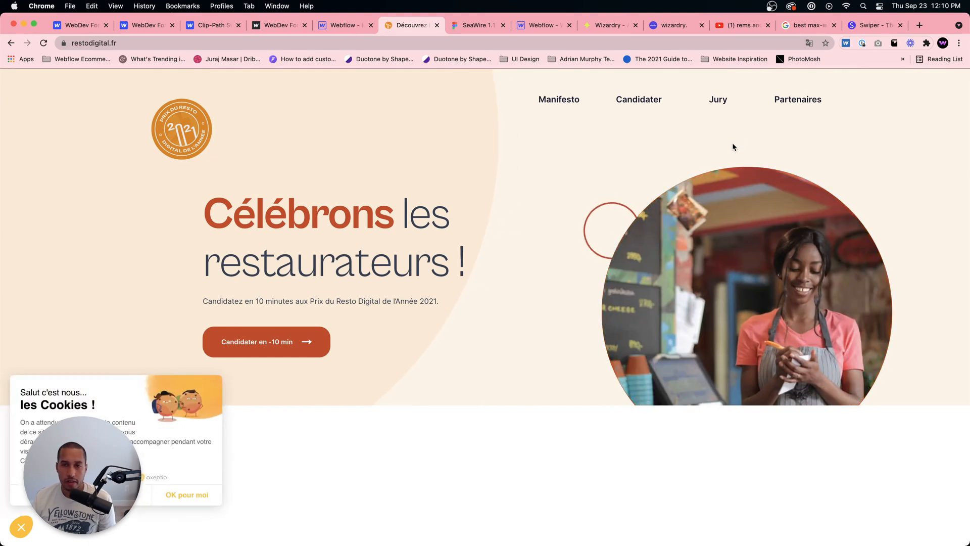
{"action": "left_click", "coordinate": [21, 527]}
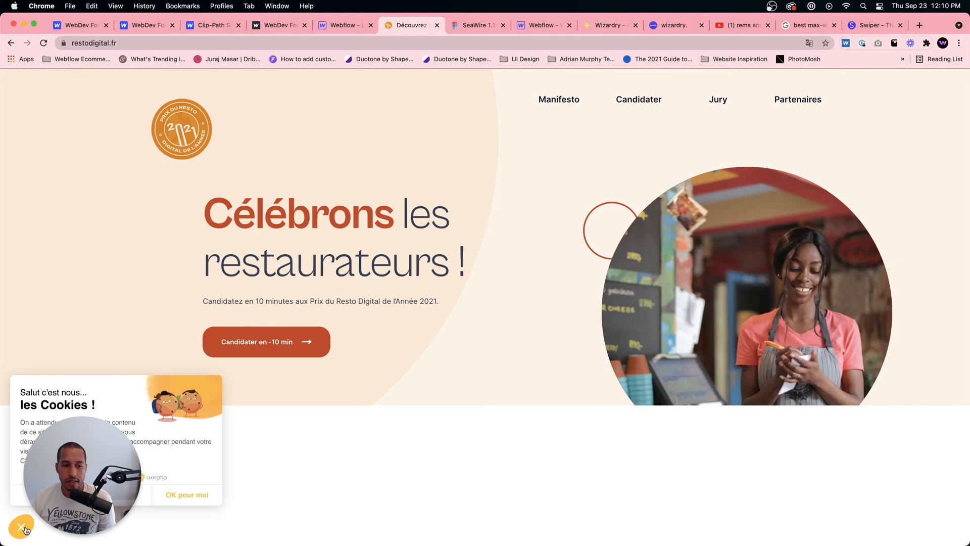
Step: Examine the restodigital.fr home page's layout and scroll animations from the hero to the footer and back
{"action": "scroll", "coordinate": [353, 444], "scroll_direction": "down", "scroll_amount": 6}
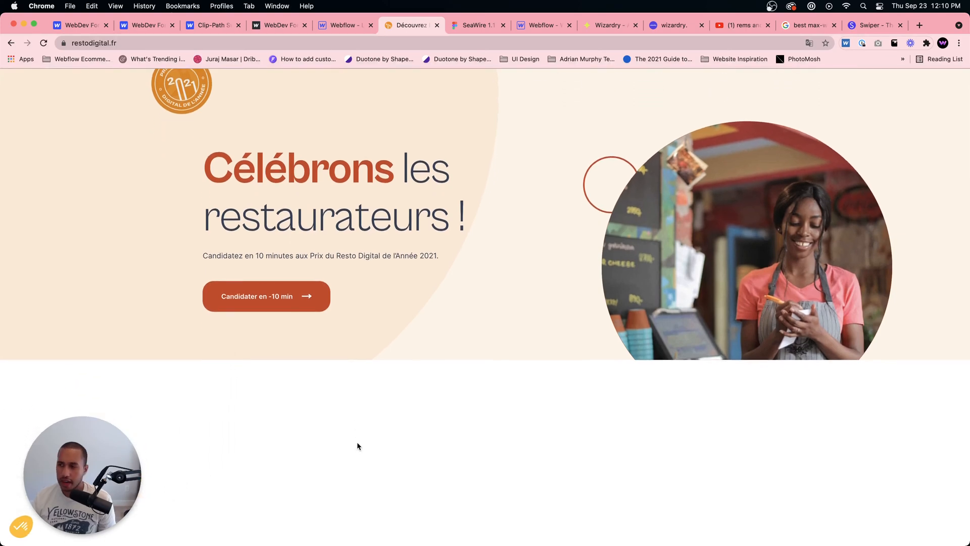
{"action": "scroll", "coordinate": [400, 331], "scroll_direction": "down", "scroll_amount": 7}
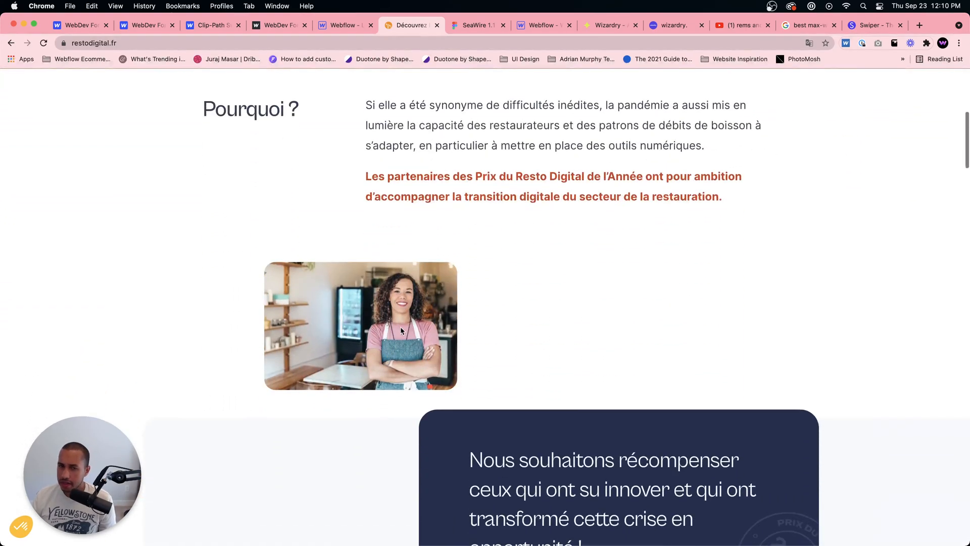
{"action": "scroll", "coordinate": [426, 328], "scroll_direction": "down", "scroll_amount": 9}
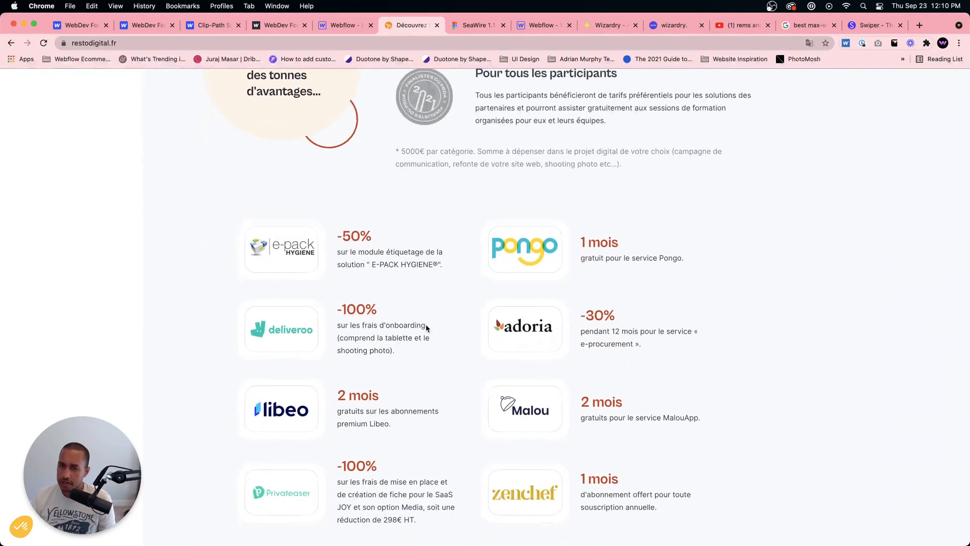
{"action": "scroll", "coordinate": [425, 328], "scroll_direction": "down", "scroll_amount": 4}
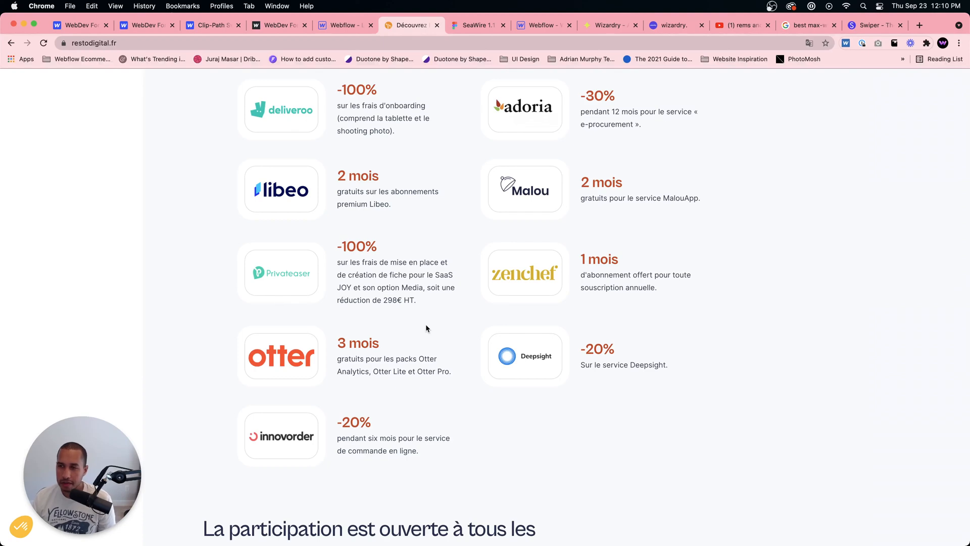
{"action": "scroll", "coordinate": [448, 324], "scroll_direction": "down", "scroll_amount": 10}
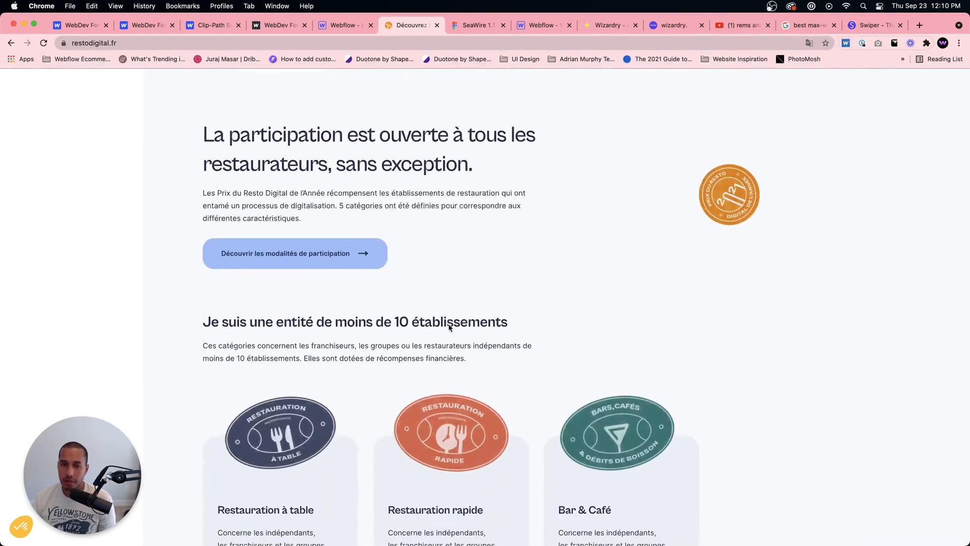
{"action": "scroll", "coordinate": [449, 327], "scroll_direction": "down", "scroll_amount": 10}
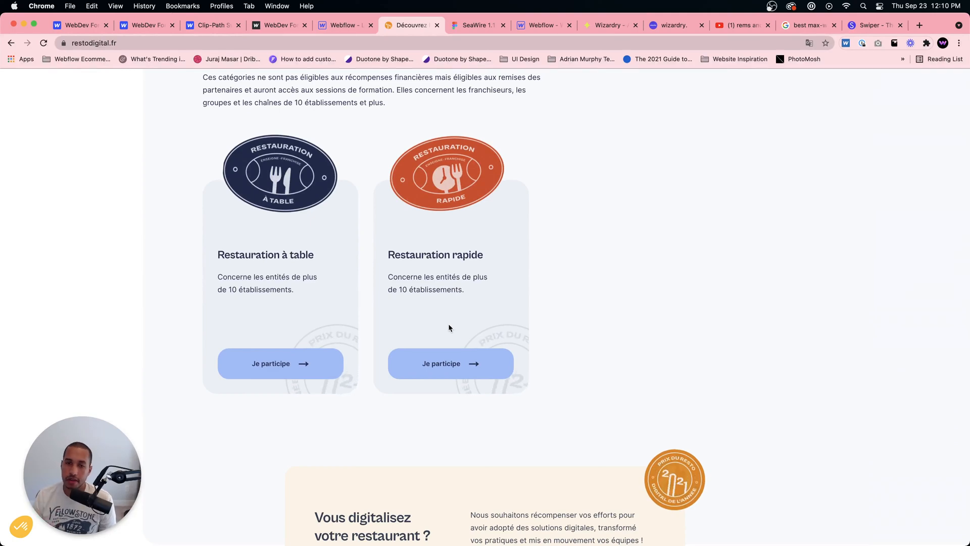
{"action": "scroll", "coordinate": [448, 328], "scroll_direction": "down", "scroll_amount": 5}
{"action": "scroll", "coordinate": [448, 327], "scroll_direction": "down", "scroll_amount": 15}
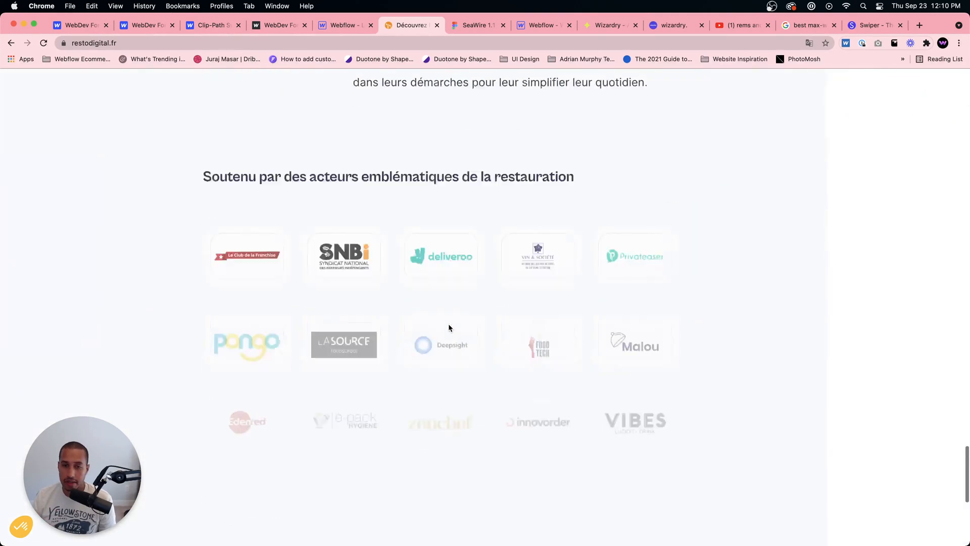
{"action": "scroll", "coordinate": [449, 327], "scroll_direction": "down", "scroll_amount": 6}
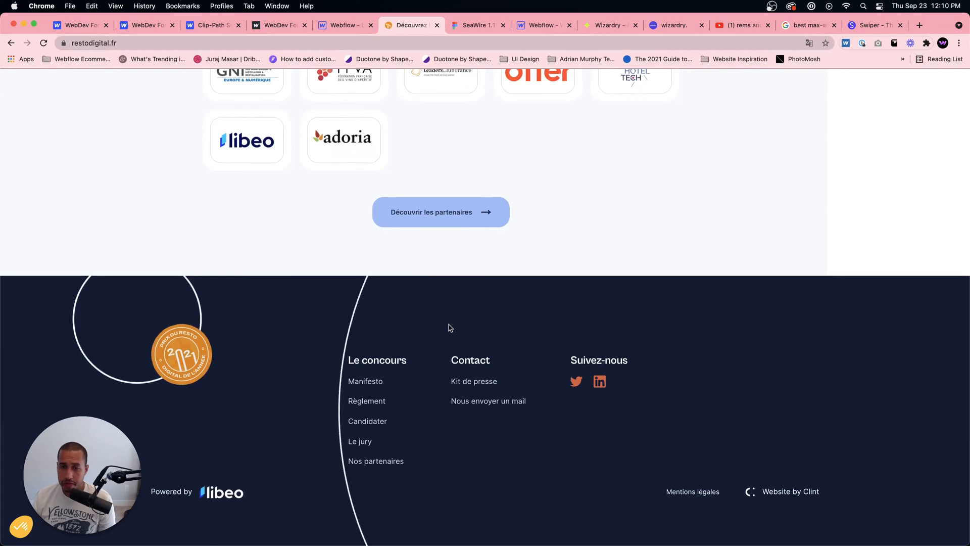
{"action": "scroll", "coordinate": [329, 325], "scroll_direction": "up", "scroll_amount": 9}
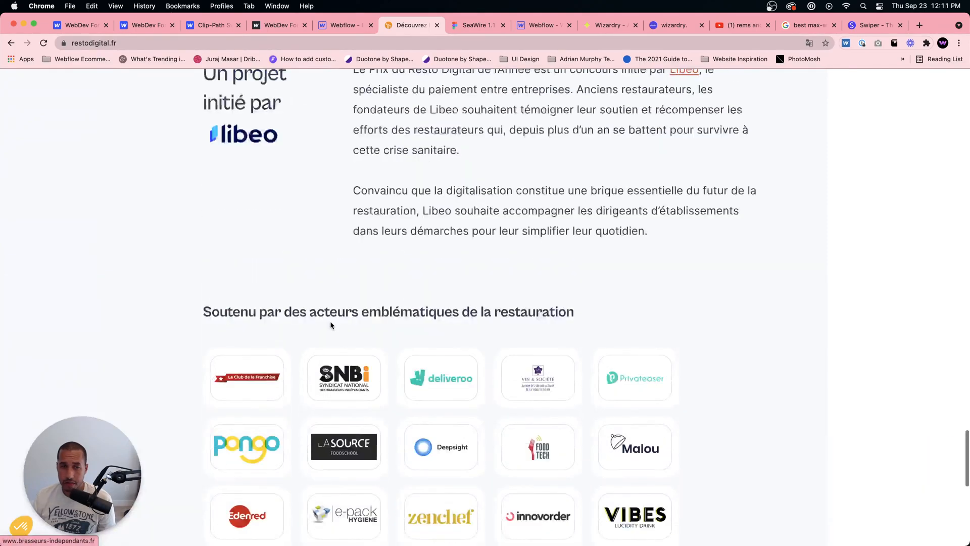
{"action": "scroll", "coordinate": [329, 323], "scroll_direction": "down", "scroll_amount": 6}
{"action": "scroll", "coordinate": [329, 320], "scroll_direction": "down", "scroll_amount": 4}
{"action": "scroll", "coordinate": [332, 320], "scroll_direction": "up", "scroll_amount": 15}
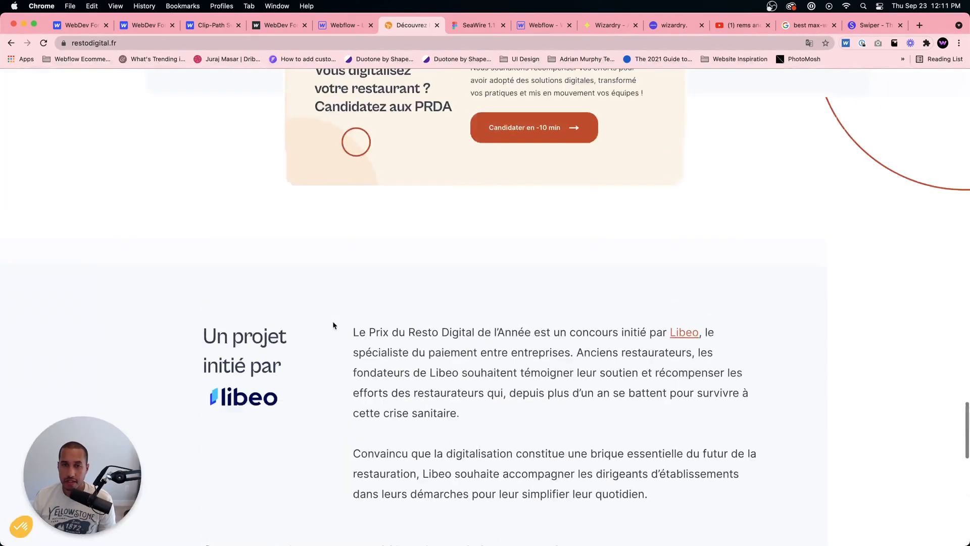
{"action": "scroll", "coordinate": [333, 320], "scroll_direction": "up", "scroll_amount": 20}
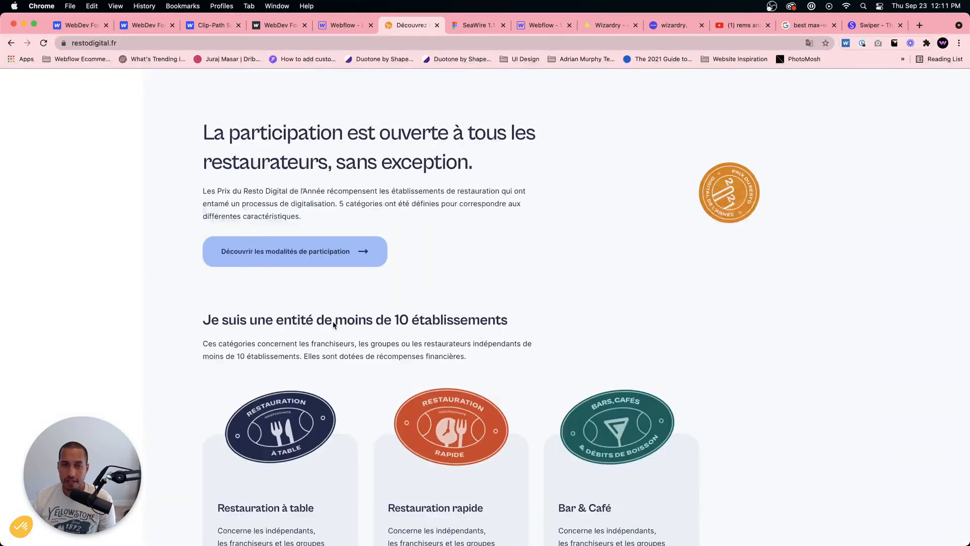
{"action": "scroll", "coordinate": [333, 320], "scroll_direction": "up", "scroll_amount": 15}
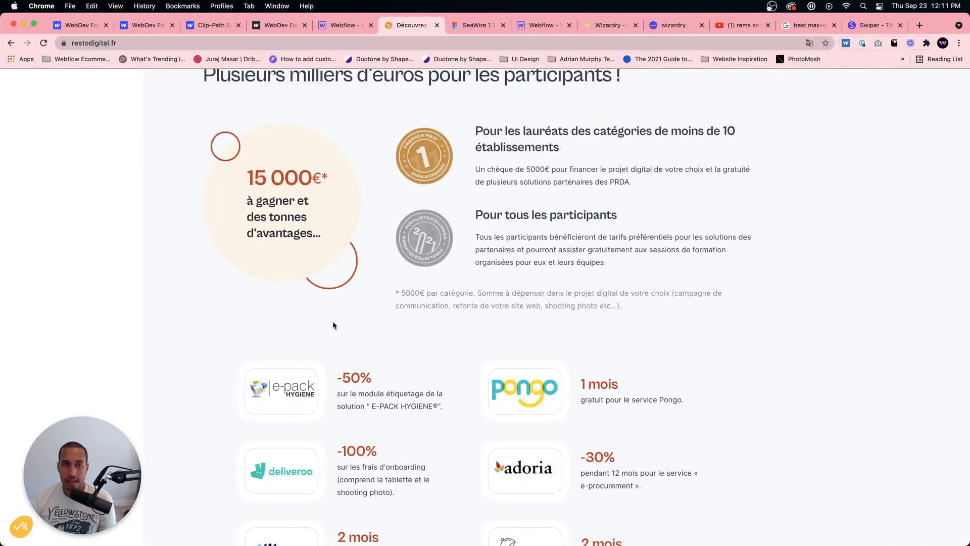
{"action": "scroll", "coordinate": [333, 325], "scroll_direction": "up", "scroll_amount": 2}
{"action": "scroll", "coordinate": [333, 325], "scroll_direction": "up", "scroll_amount": 10}
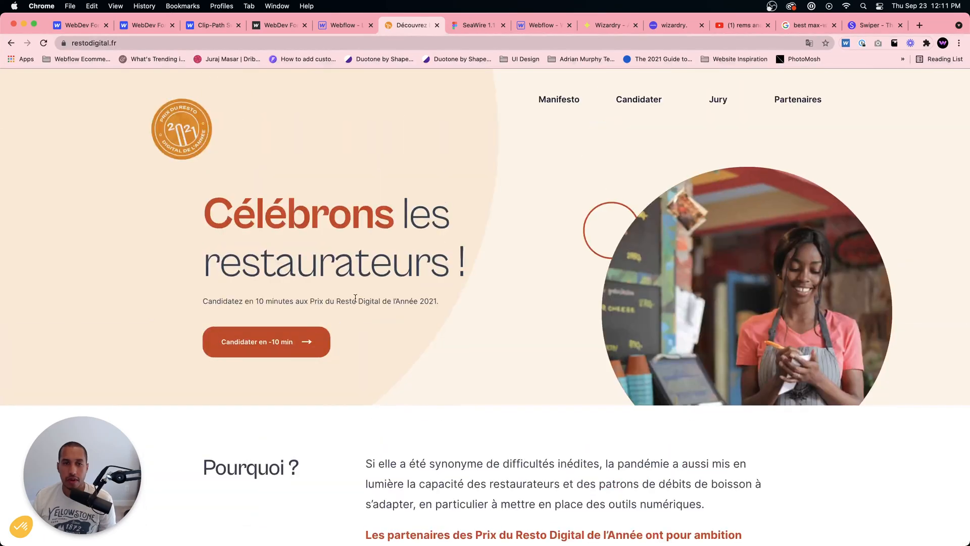
Step: Open the Candidater page, inspect the SVG behind the Jury navigation link in the developer tools, and close them
{"action": "left_click", "coordinate": [652, 103]}
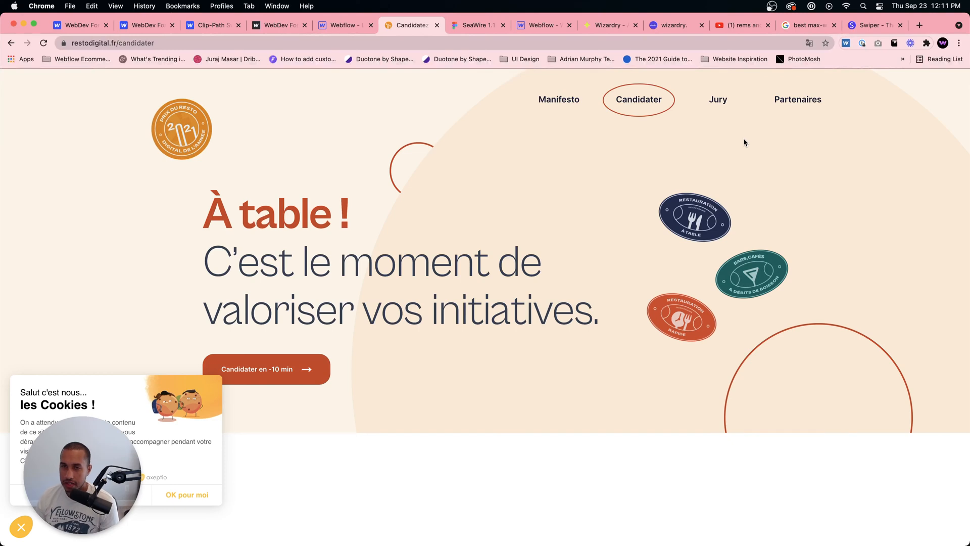
{"action": "right_click", "coordinate": [715, 99]}
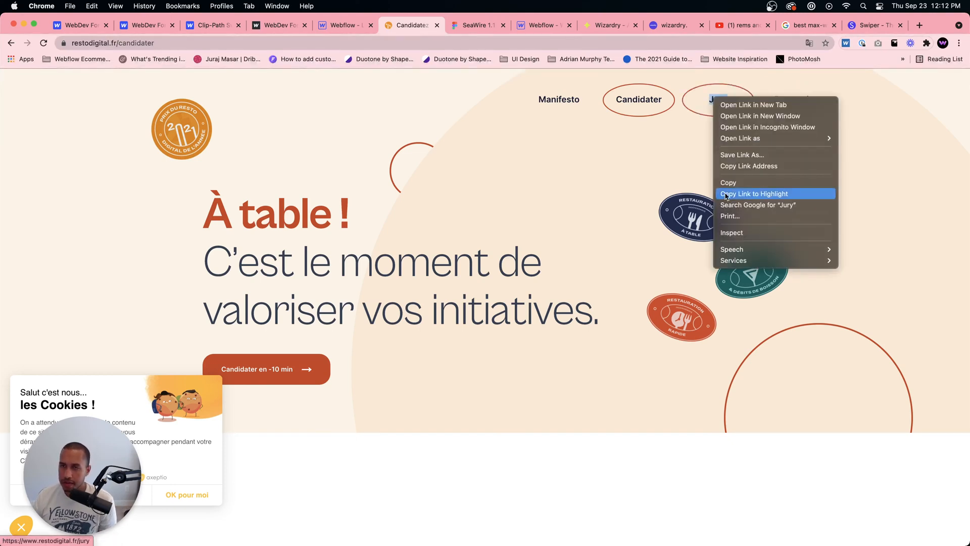
{"action": "left_click", "coordinate": [693, 110]}
{"action": "right_click", "coordinate": [693, 109]}
{"action": "left_click", "coordinate": [718, 236]}
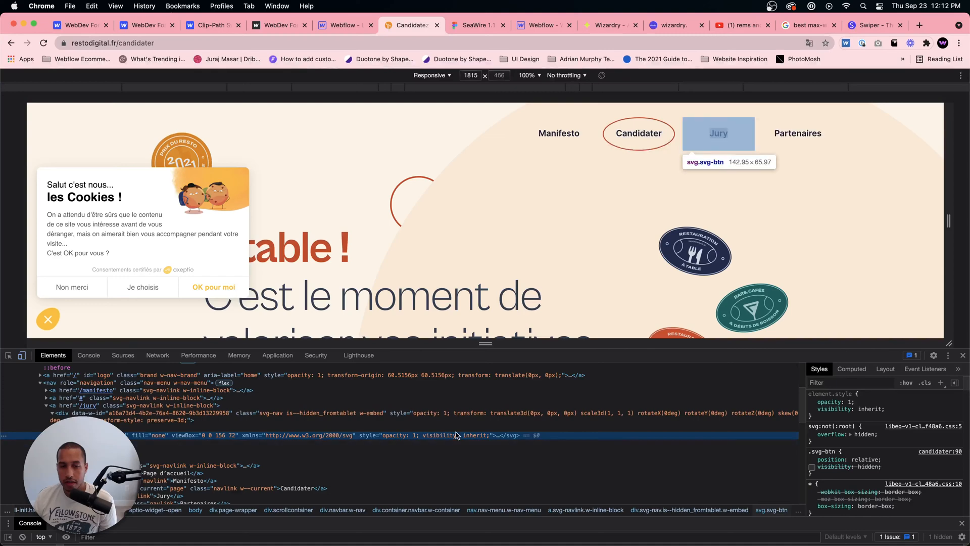
{"action": "left_click", "coordinate": [962, 356]}
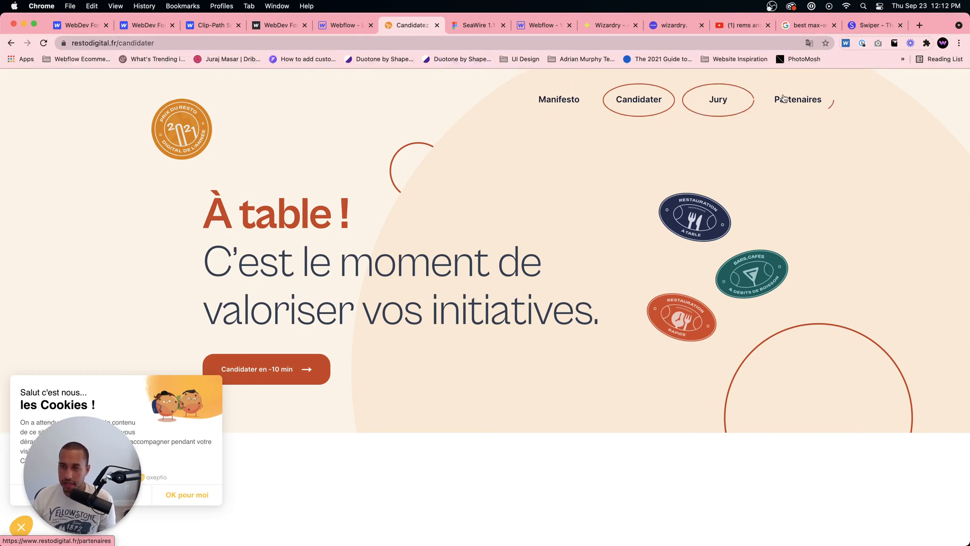
Step: Dismiss the cookie notice and examine the Candidater page's timeline, ceremony image reveal and jury quote sections
{"action": "scroll", "coordinate": [532, 198], "scroll_direction": "down", "scroll_amount": 5}
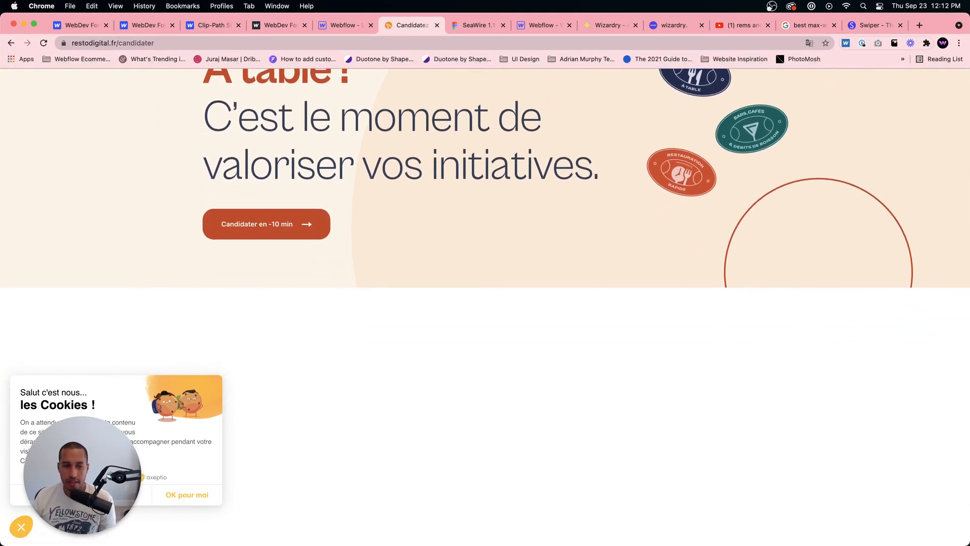
{"action": "left_click", "coordinate": [19, 526]}
{"action": "scroll", "coordinate": [380, 388], "scroll_direction": "down", "scroll_amount": 1}
{"action": "scroll", "coordinate": [381, 389], "scroll_direction": "down", "scroll_amount": 15}
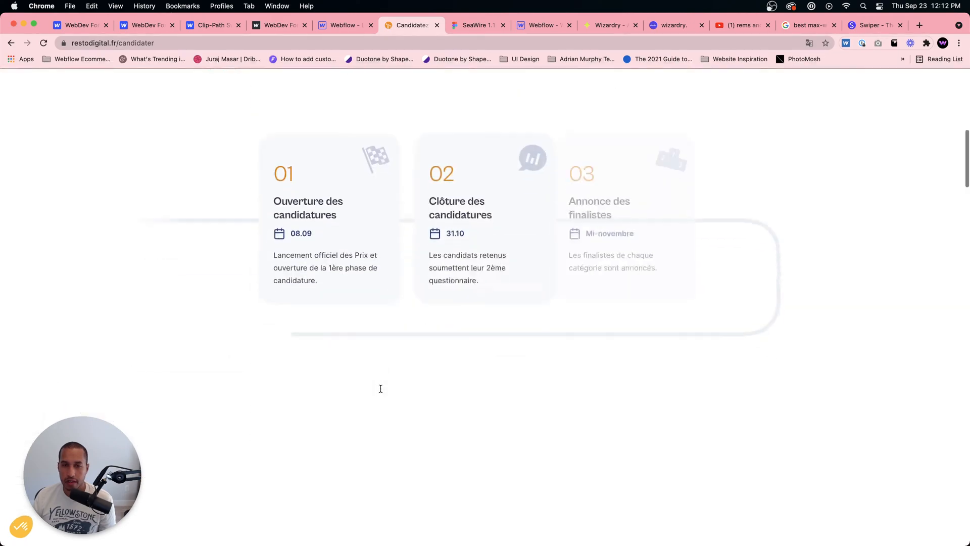
{"action": "scroll", "coordinate": [381, 389], "scroll_direction": "down", "scroll_amount": 15}
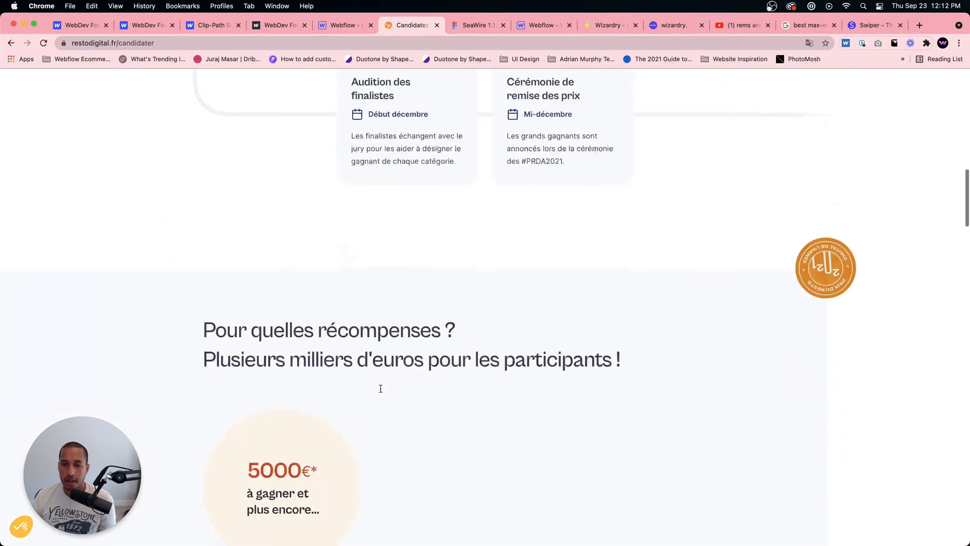
{"action": "scroll", "coordinate": [380, 388], "scroll_direction": "down", "scroll_amount": 13}
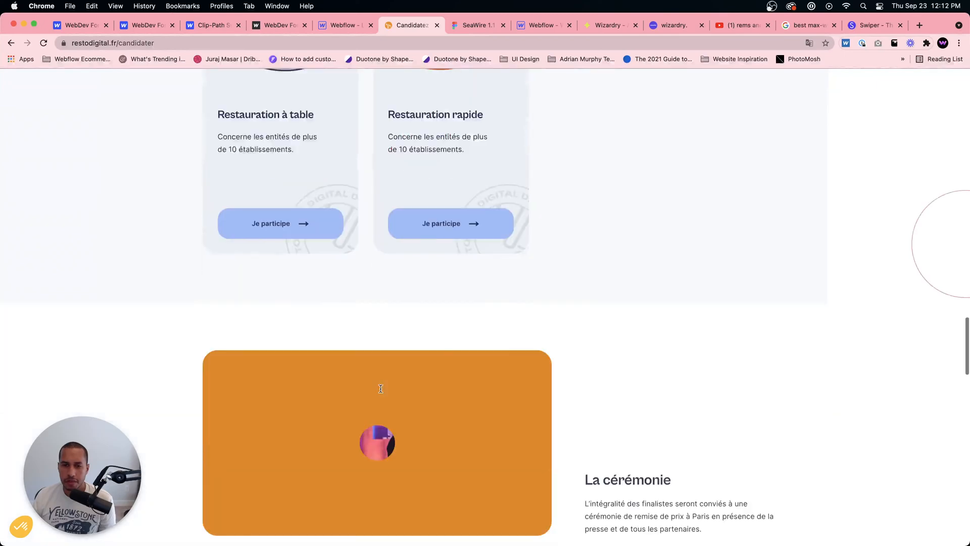
{"action": "scroll", "coordinate": [380, 387], "scroll_direction": "up", "scroll_amount": 4}
{"action": "scroll", "coordinate": [373, 329], "scroll_direction": "up", "scroll_amount": 2}
{"action": "scroll", "coordinate": [376, 321], "scroll_direction": "down", "scroll_amount": 2}
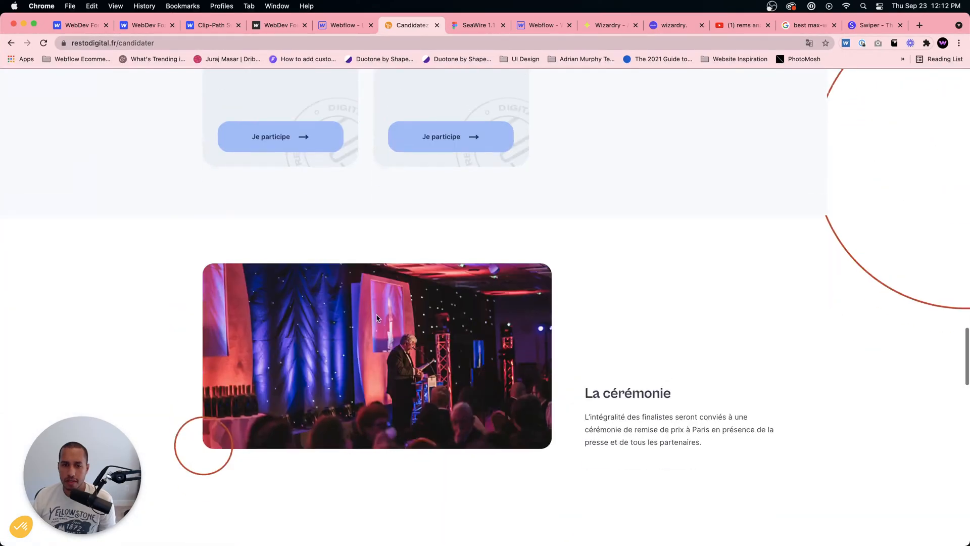
{"action": "scroll", "coordinate": [404, 387], "scroll_direction": "down", "scroll_amount": 15}
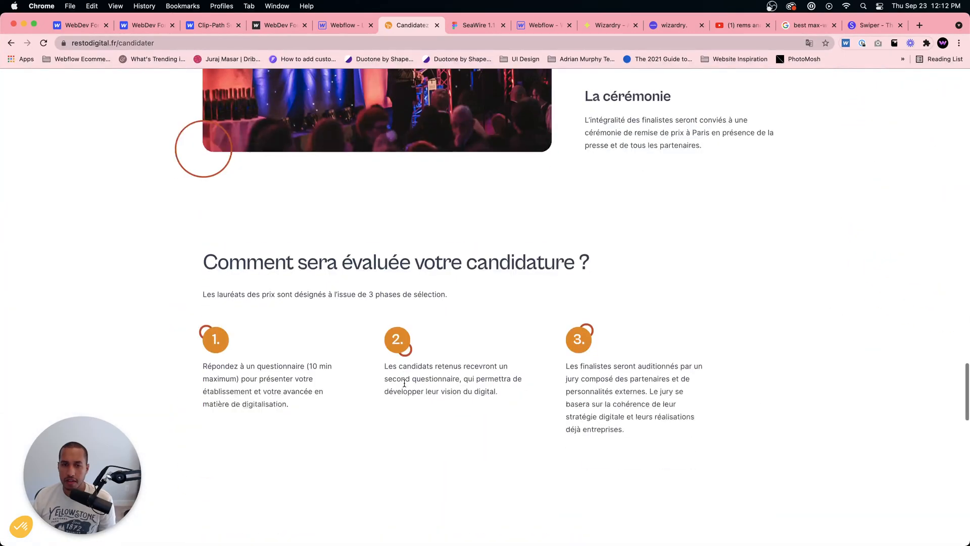
{"action": "scroll", "coordinate": [482, 404], "scroll_direction": "down", "scroll_amount": 12}
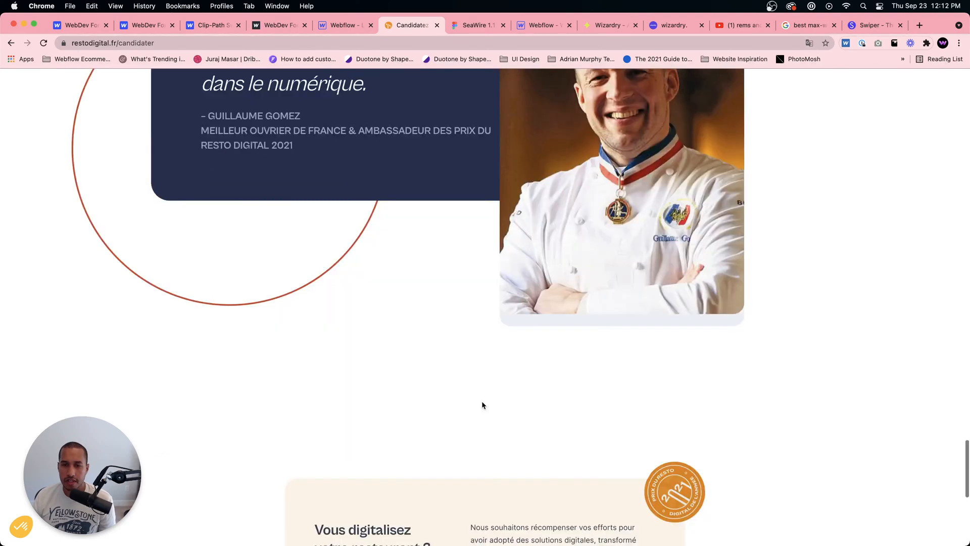
{"action": "scroll", "coordinate": [482, 403], "scroll_direction": "up", "scroll_amount": 20}
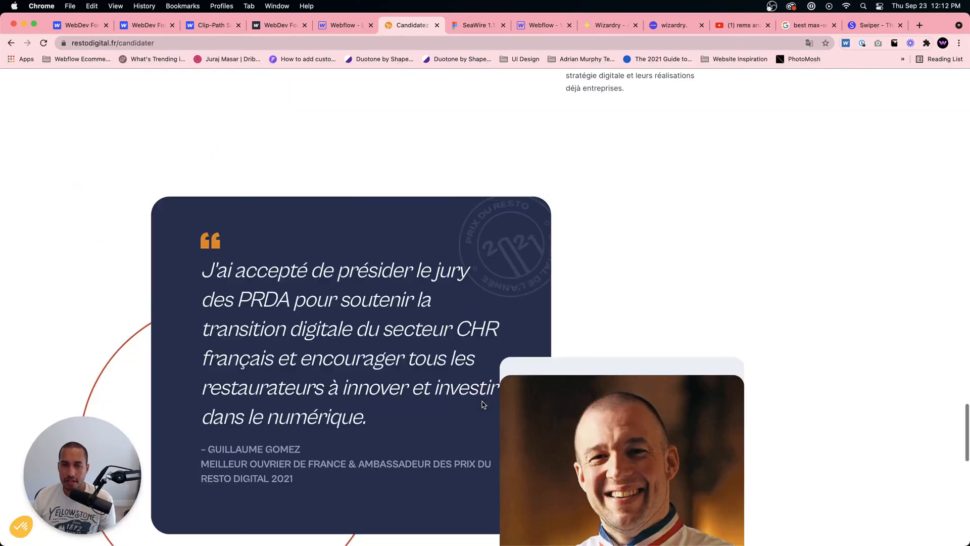
{"action": "scroll", "coordinate": [481, 405], "scroll_direction": "up", "scroll_amount": 15}
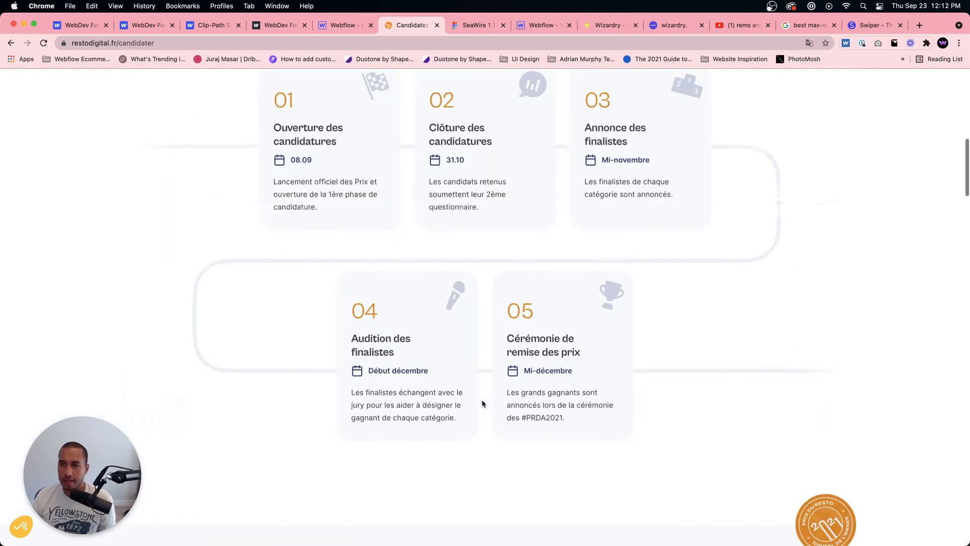
{"action": "scroll", "coordinate": [481, 399], "scroll_direction": "up", "scroll_amount": 3}
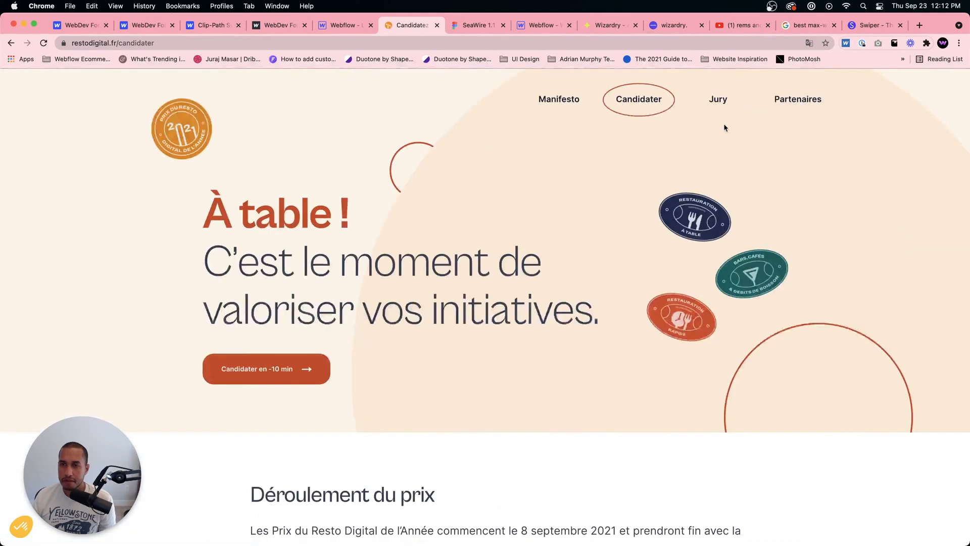
Step: Open the Partenaires page and examine its solutions, federation and institutional partner cards down to the footer
{"action": "left_click", "coordinate": [801, 101]}
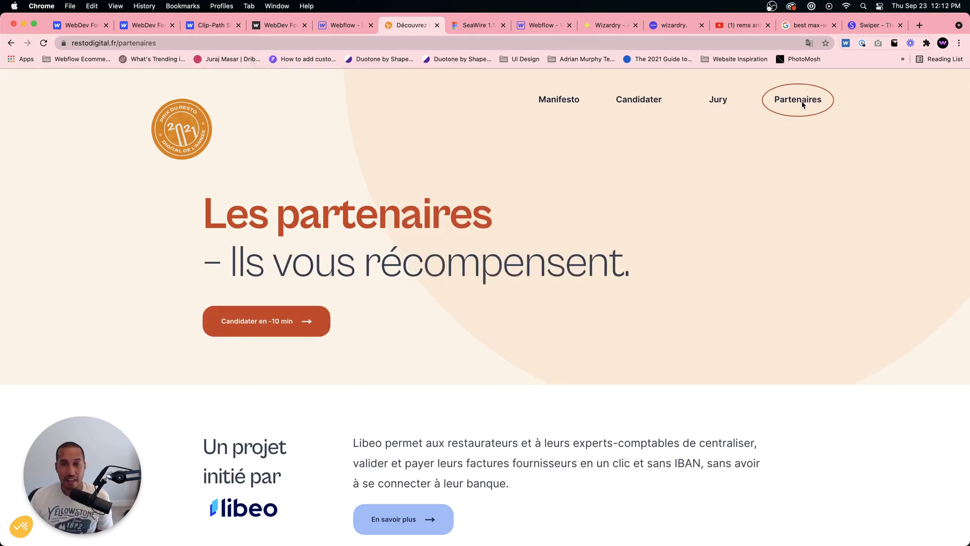
{"action": "scroll", "coordinate": [511, 283], "scroll_direction": "down", "scroll_amount": 3}
{"action": "scroll", "coordinate": [524, 306], "scroll_direction": "down", "scroll_amount": 8}
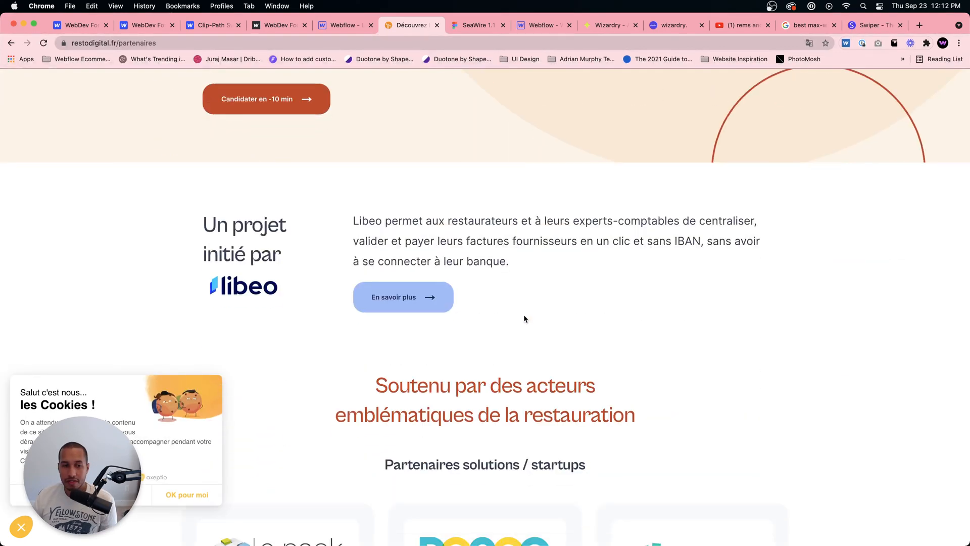
{"action": "scroll", "coordinate": [524, 332], "scroll_direction": "down", "scroll_amount": 20}
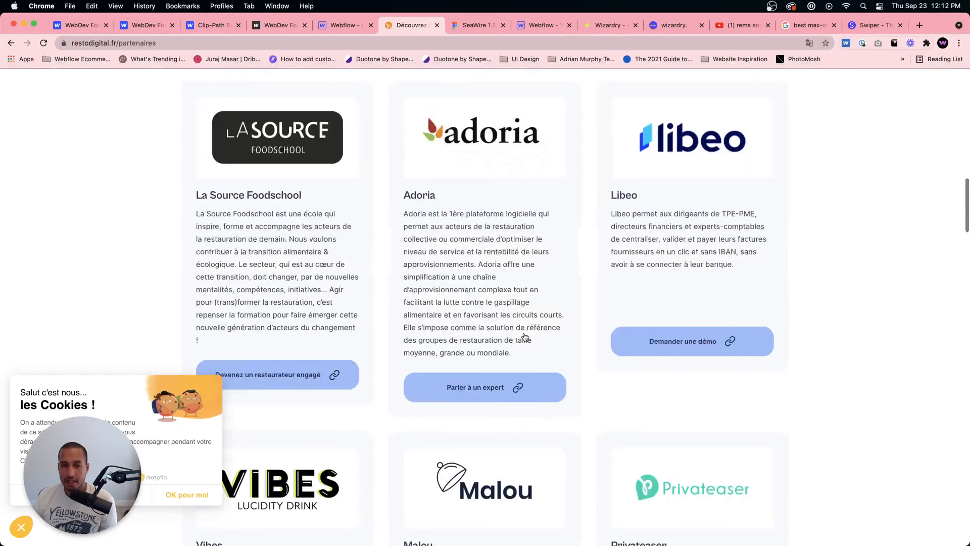
{"action": "scroll", "coordinate": [523, 332], "scroll_direction": "down", "scroll_amount": 12}
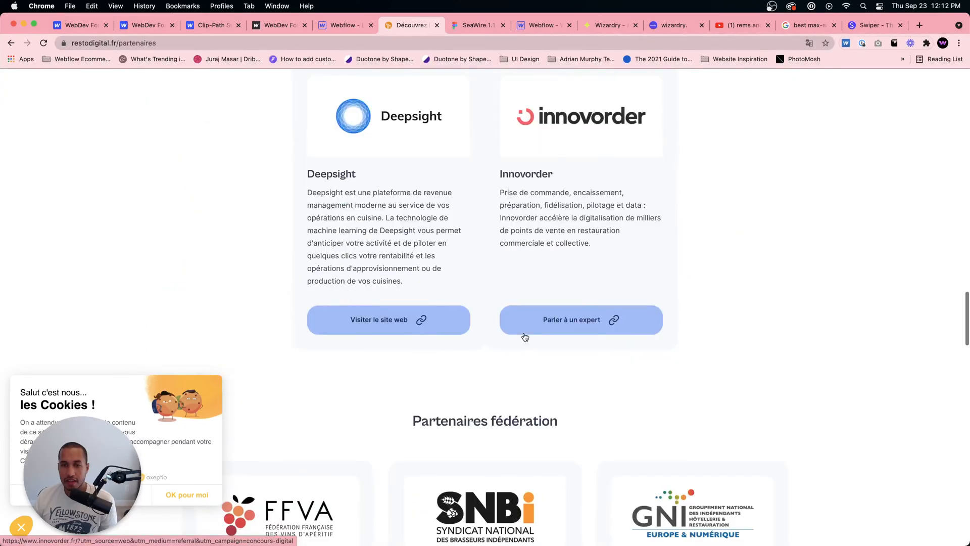
{"action": "scroll", "coordinate": [524, 332], "scroll_direction": "down", "scroll_amount": 3}
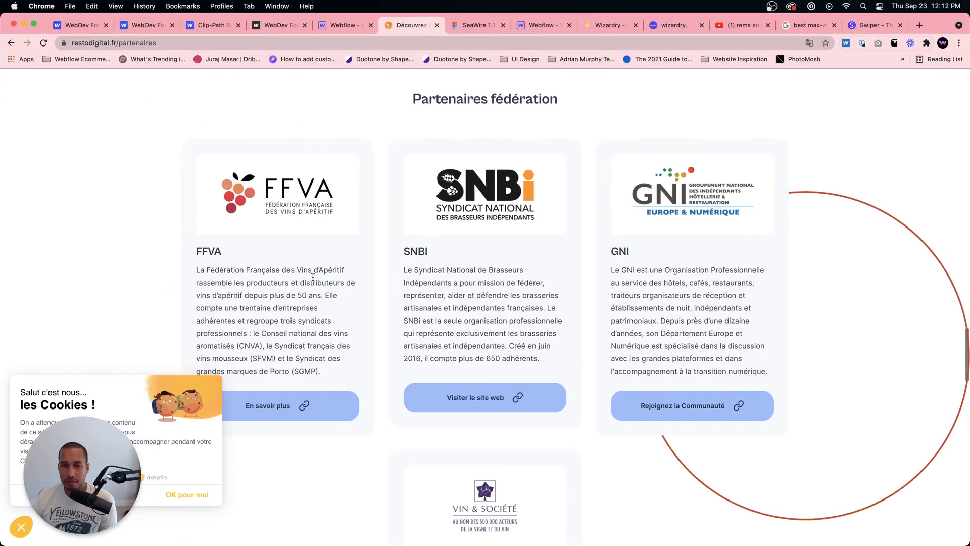
{"action": "scroll", "coordinate": [394, 401], "scroll_direction": "down", "scroll_amount": 3}
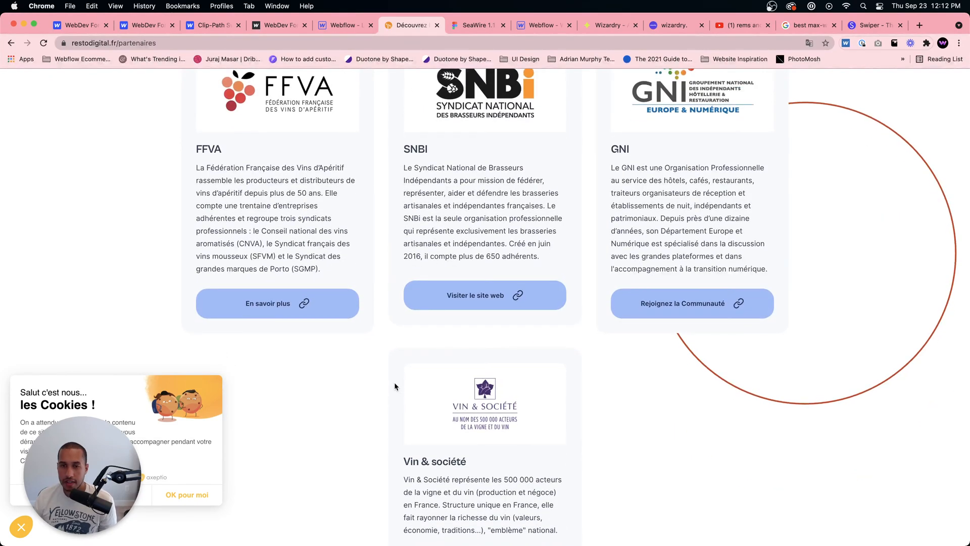
{"action": "scroll", "coordinate": [411, 343], "scroll_direction": "down", "scroll_amount": 5}
{"action": "scroll", "coordinate": [418, 333], "scroll_direction": "down", "scroll_amount": 3}
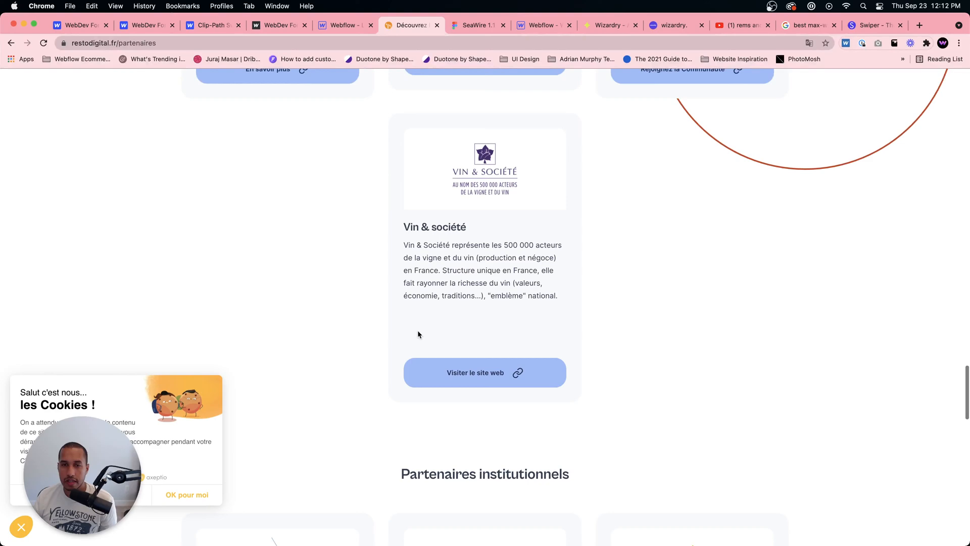
{"action": "scroll", "coordinate": [417, 333], "scroll_direction": "up", "scroll_amount": 1}
{"action": "scroll", "coordinate": [417, 333], "scroll_direction": "down", "scroll_amount": 15}
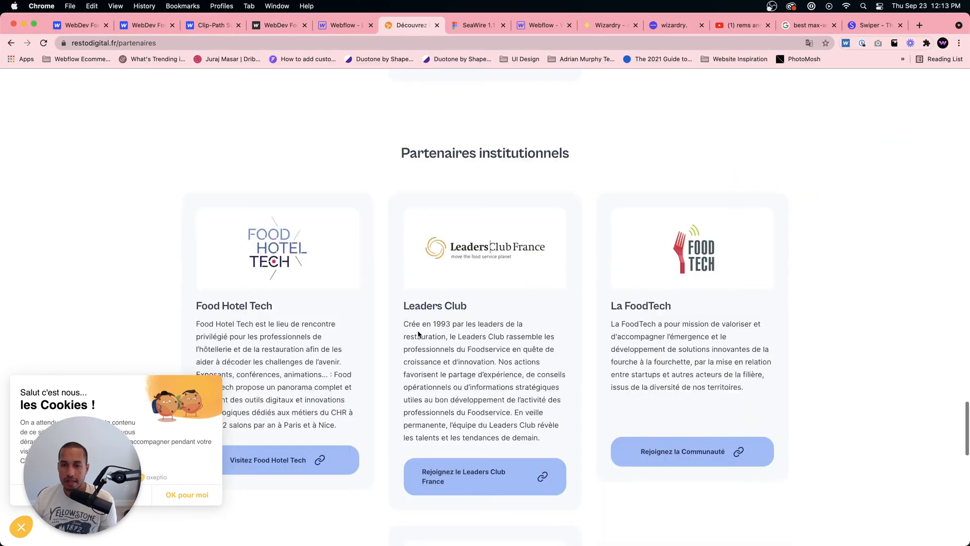
{"action": "scroll", "coordinate": [383, 309], "scroll_direction": "down", "scroll_amount": 9}
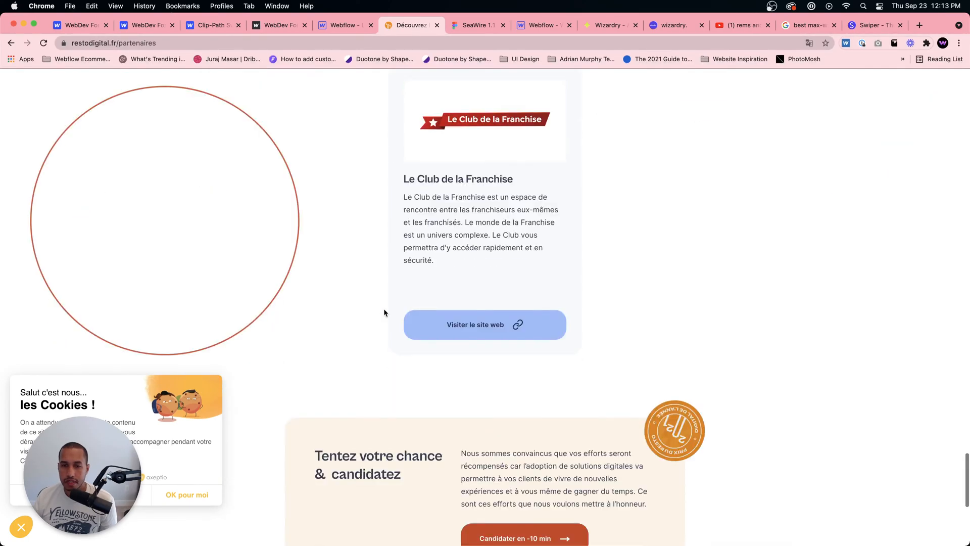
{"action": "scroll", "coordinate": [384, 309], "scroll_direction": "down", "scroll_amount": 6}
{"action": "scroll", "coordinate": [384, 309], "scroll_direction": "down", "scroll_amount": 4}
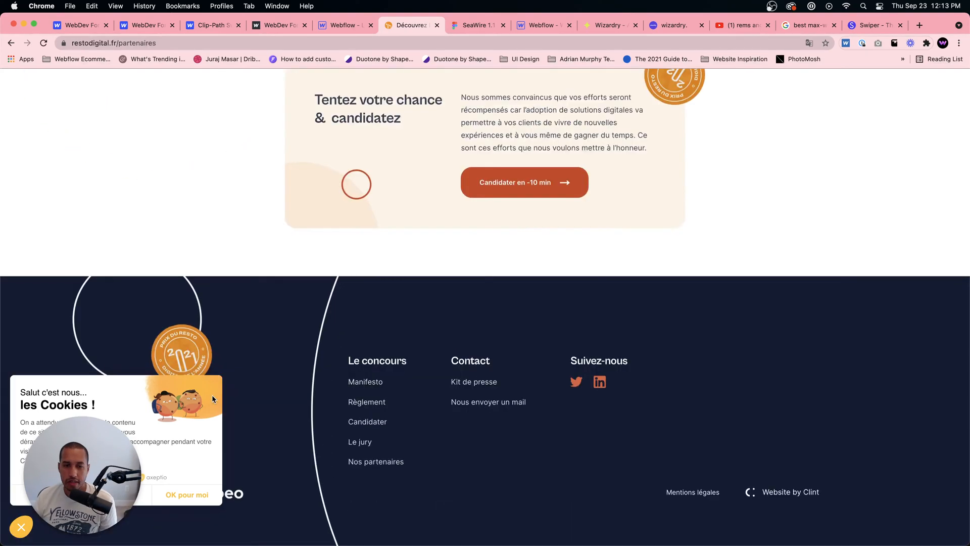
Step: Dismiss the cookie notice and review the Partenaires page's partner cards and opening sections back up to the hero
{"action": "left_click", "coordinate": [22, 527]}
{"action": "scroll", "coordinate": [635, 275], "scroll_direction": "up", "scroll_amount": 10}
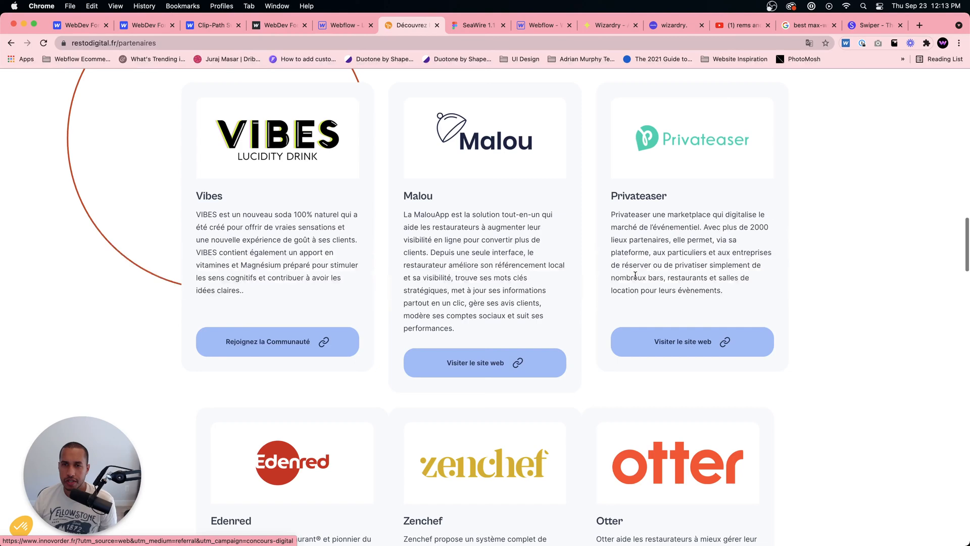
{"action": "scroll", "coordinate": [635, 275], "scroll_direction": "up", "scroll_amount": 10}
{"action": "scroll", "coordinate": [635, 274], "scroll_direction": "up", "scroll_amount": 3}
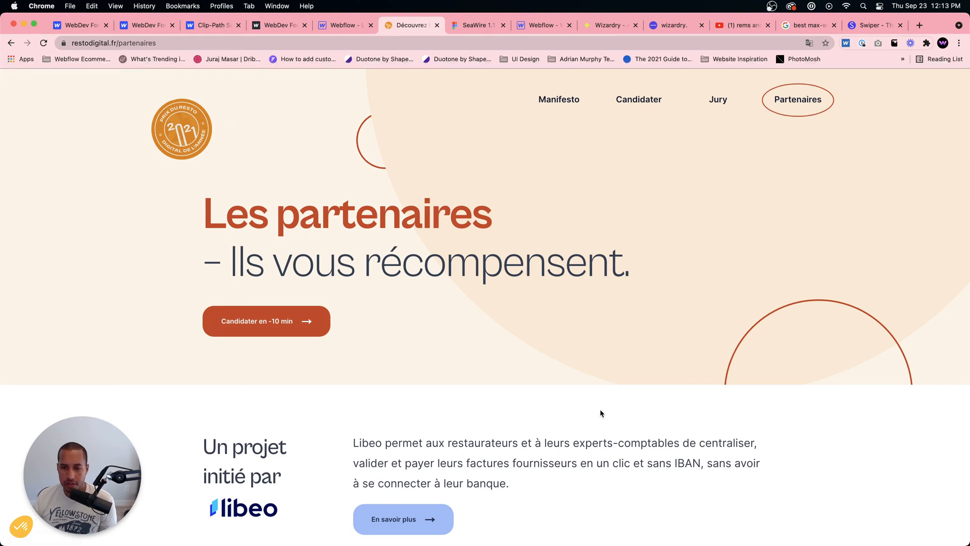
{"action": "scroll", "coordinate": [604, 414], "scroll_direction": "down", "scroll_amount": 3}
{"action": "scroll", "coordinate": [604, 413], "scroll_direction": "down", "scroll_amount": 5}
{"action": "scroll", "coordinate": [605, 410], "scroll_direction": "up", "scroll_amount": 6}
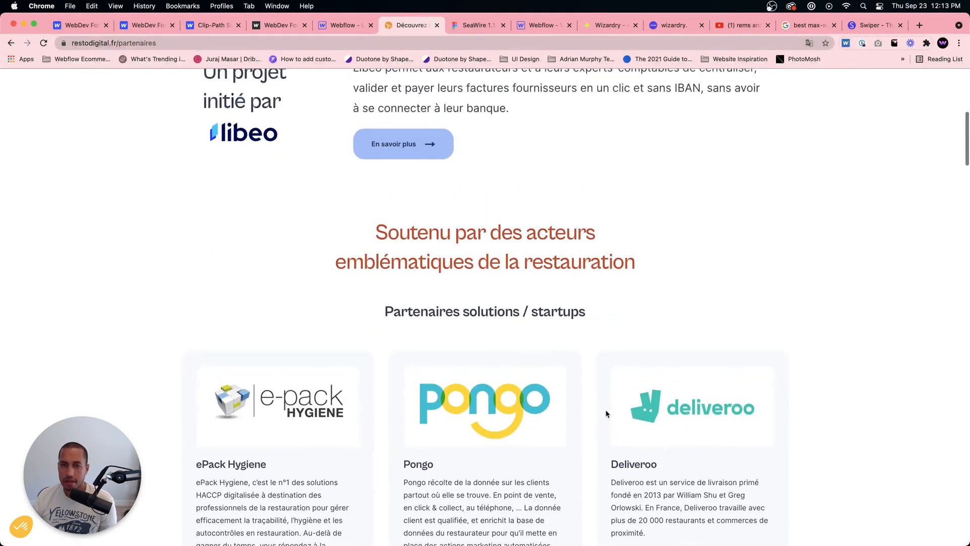
{"action": "scroll", "coordinate": [605, 407], "scroll_direction": "up", "scroll_amount": 2}
Step: Open the Manifesto page and examine its hero heading animation and introductory text
{"action": "left_click", "coordinate": [582, 101]}
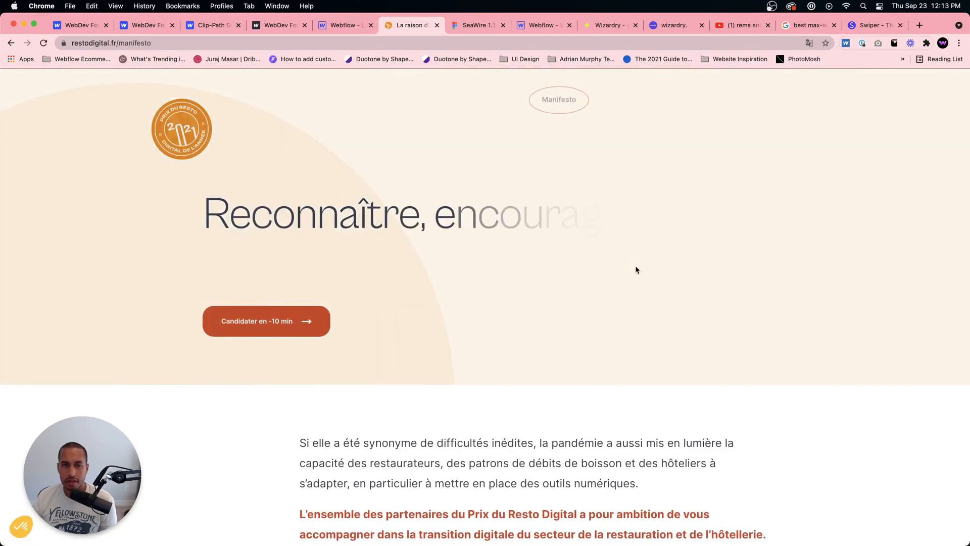
{"action": "scroll", "coordinate": [636, 267], "scroll_direction": "down", "scroll_amount": 2}
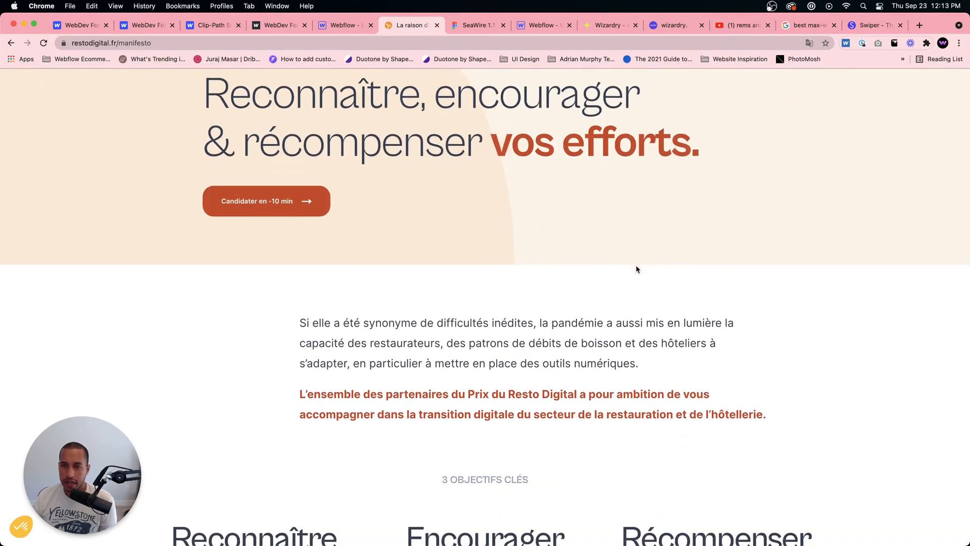
{"action": "scroll", "coordinate": [637, 263], "scroll_direction": "up", "scroll_amount": 2}
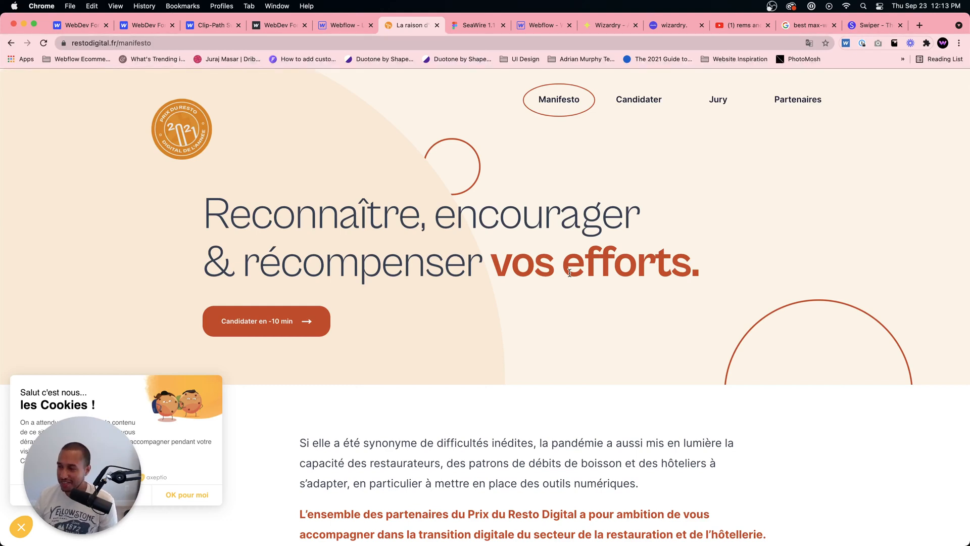
{"action": "scroll", "coordinate": [566, 278], "scroll_direction": "down", "scroll_amount": 4}
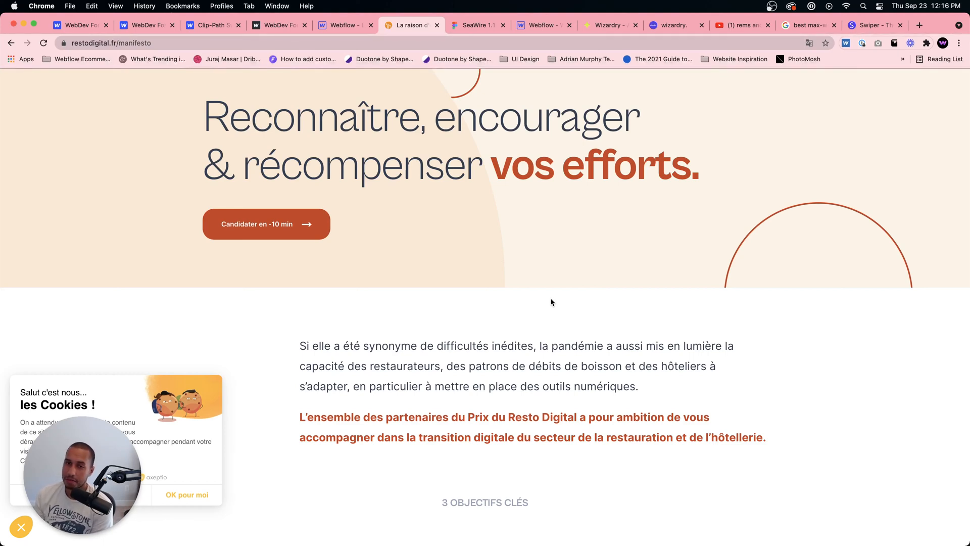
{"action": "scroll", "coordinate": [549, 300], "scroll_direction": "up", "scroll_amount": 2}
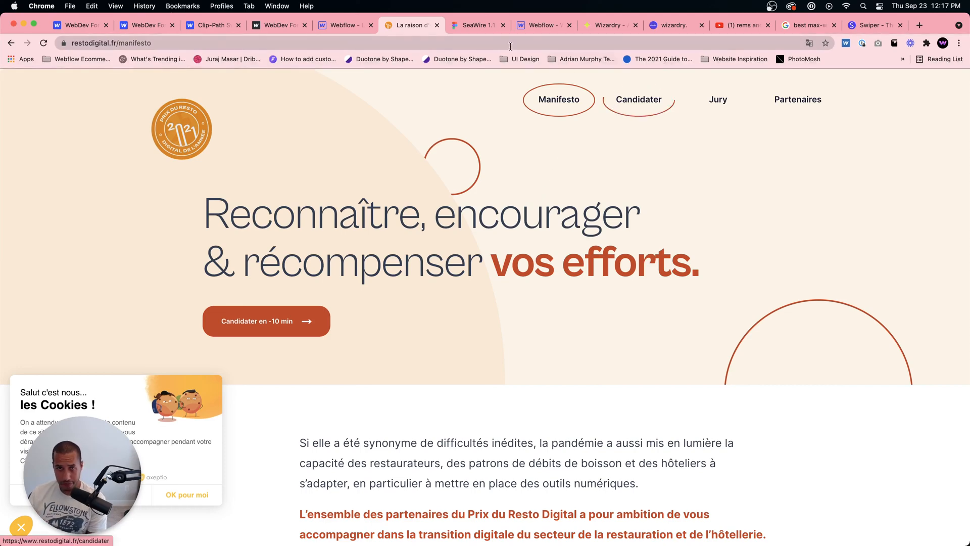
Step: Show the SeaWire 1.1 wireframe kit in Figma and advance the slides on the interaction #153 live site
{"action": "left_click", "coordinate": [469, 27]}
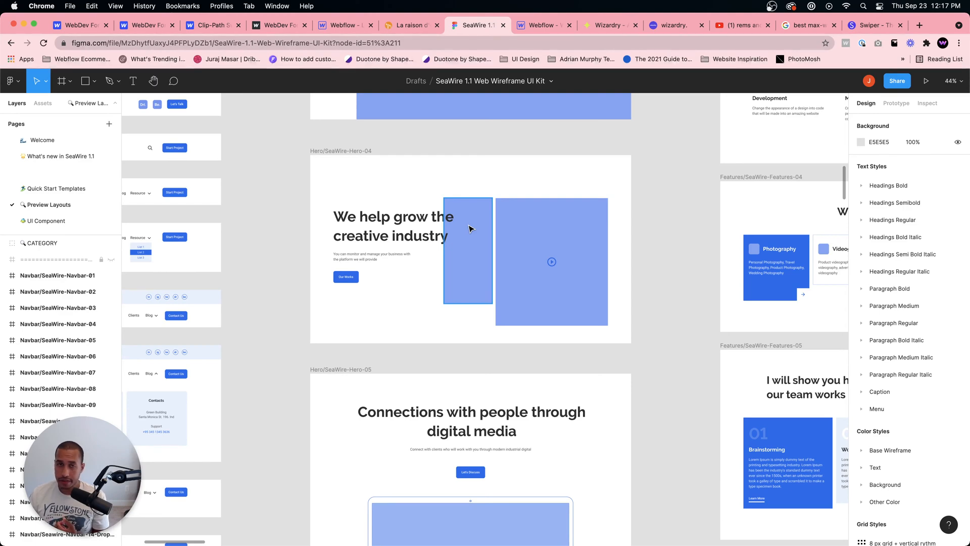
{"action": "left_click", "coordinate": [280, 26]}
{"action": "left_click", "coordinate": [185, 356]}
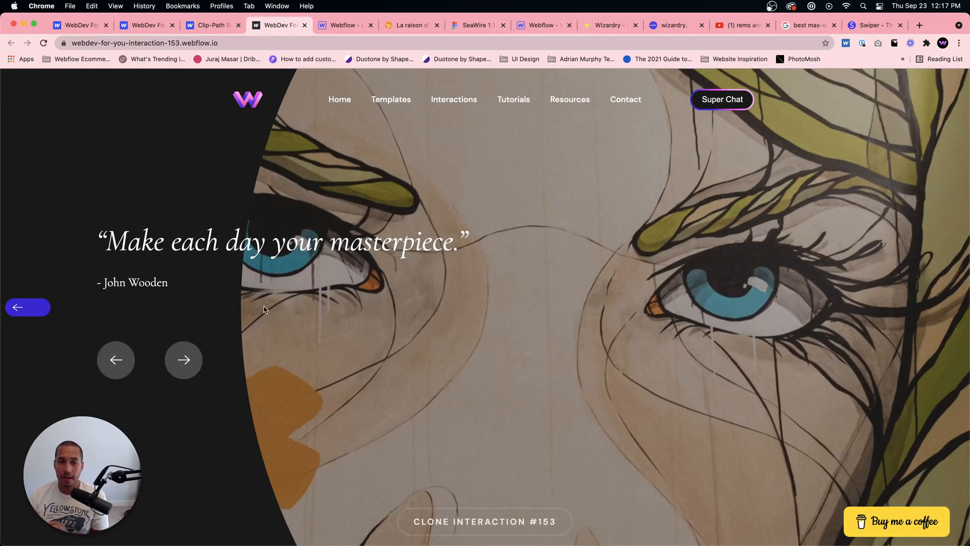
{"action": "left_click", "coordinate": [193, 363]}
Step: Advance the slider preview on the Clip-Path Swiper.js Slider showcase page and close that page
{"action": "left_click", "coordinate": [221, 25]}
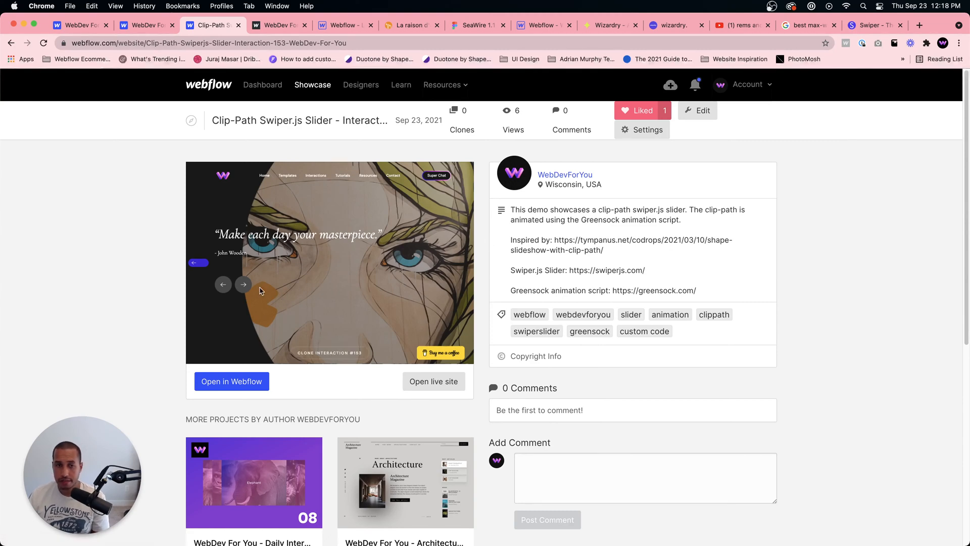
{"action": "left_click", "coordinate": [246, 287]}
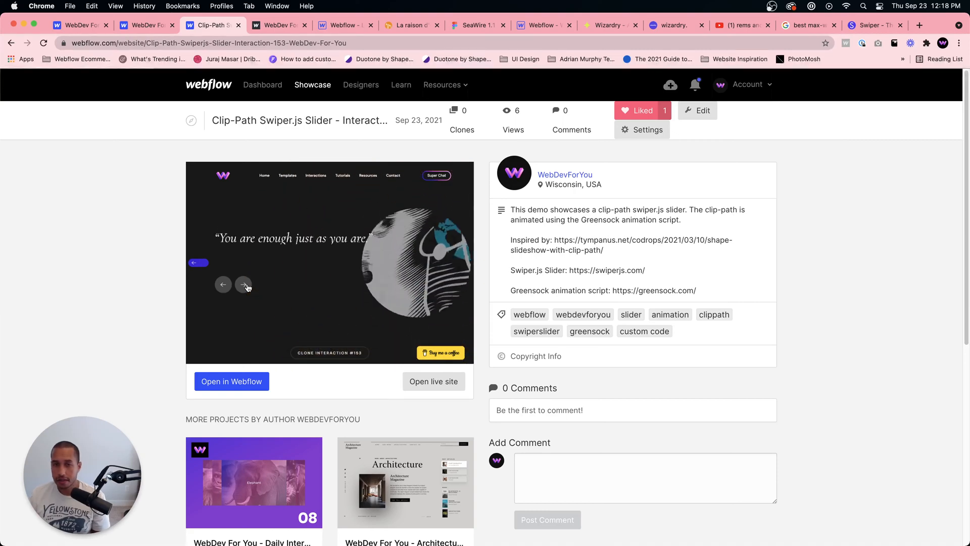
{"action": "left_click", "coordinate": [238, 25]}
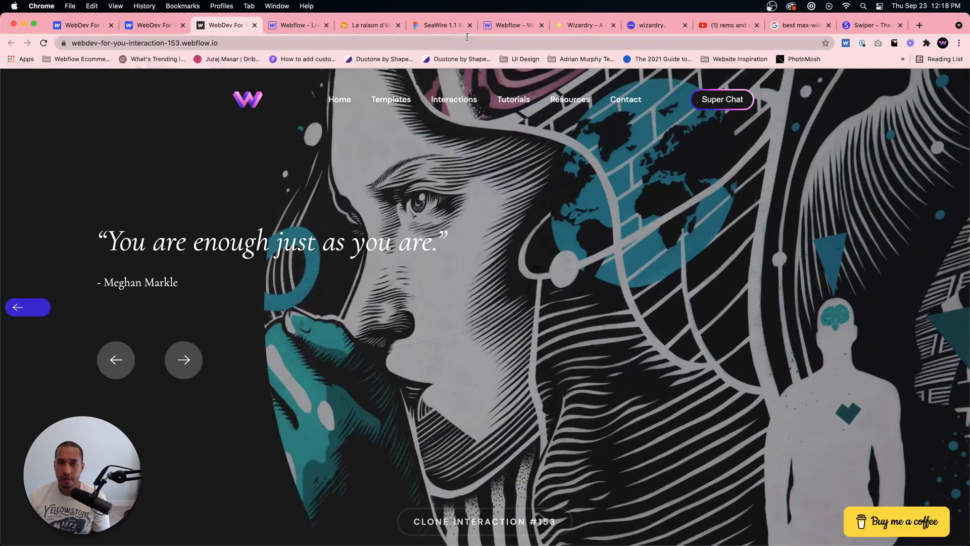
Step: Show the blank Webflow Designer page and inspect the heading and narrow image placeholder of SeaWire-Hero-04 in the Figma wireframe kit
{"action": "left_click", "coordinate": [322, 27]}
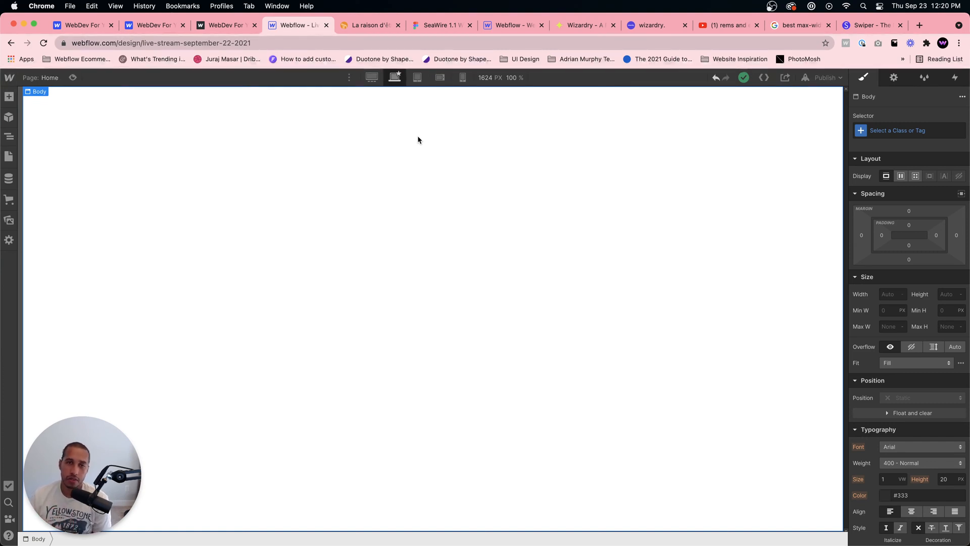
{"action": "left_click", "coordinate": [425, 28]}
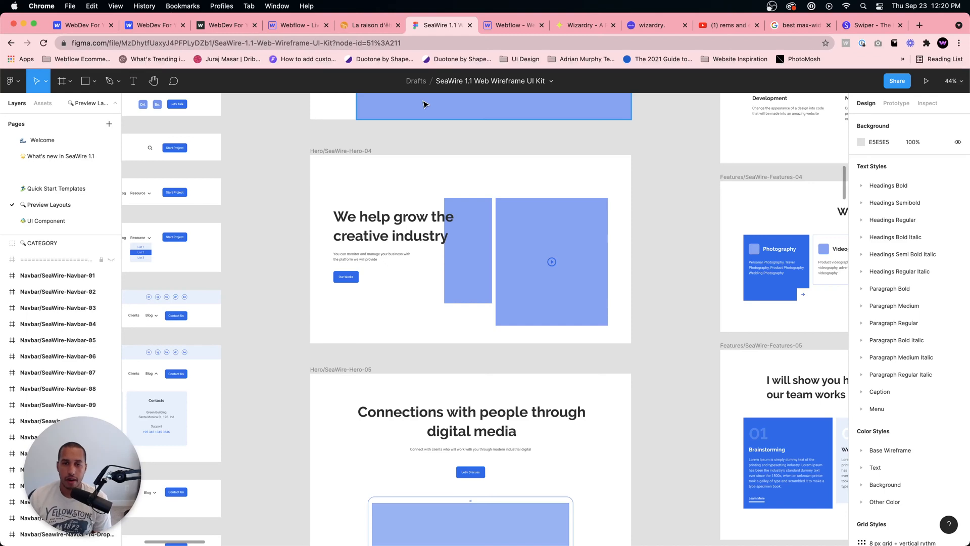
{"action": "left_click", "coordinate": [452, 259]}
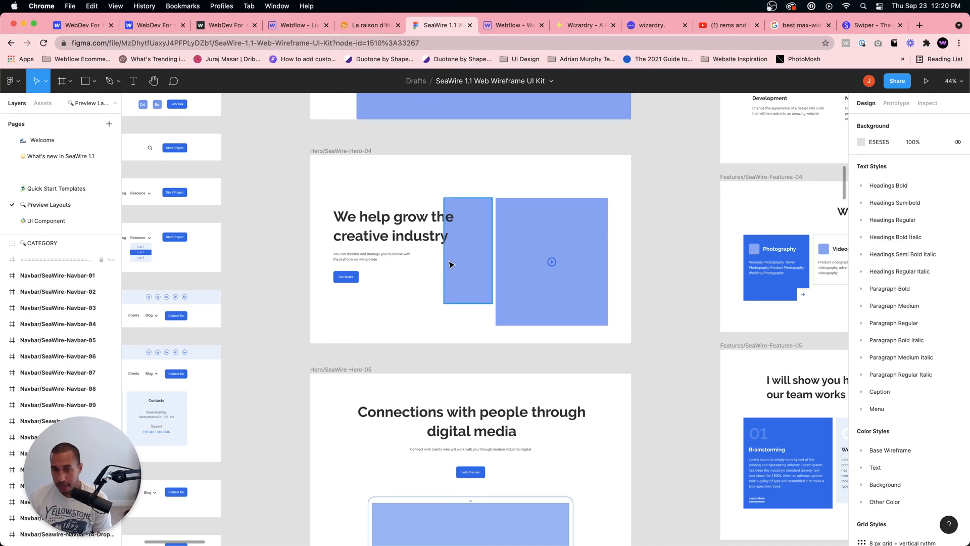
{"action": "left_click", "coordinate": [356, 233]}
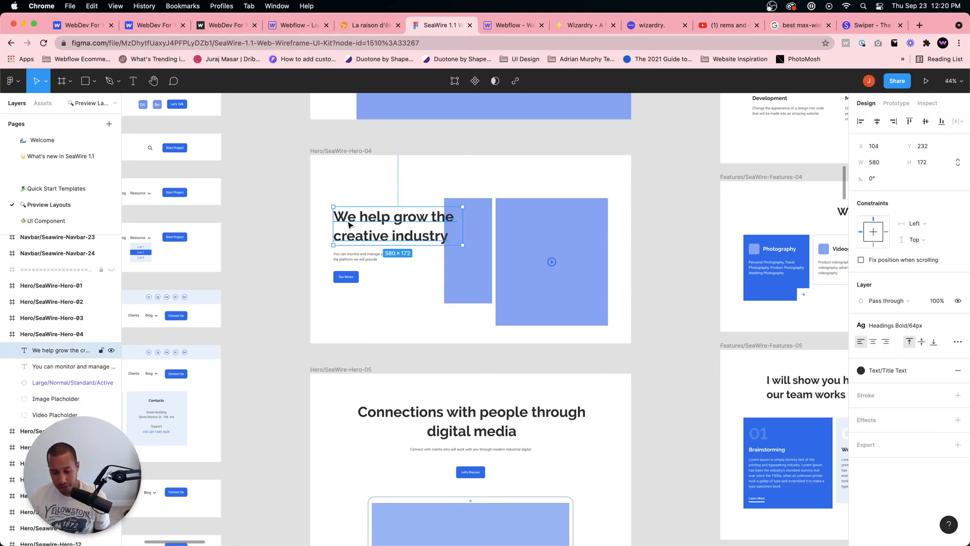
{"action": "scroll", "coordinate": [549, 267], "scroll_direction": "up", "scroll_amount": 2}
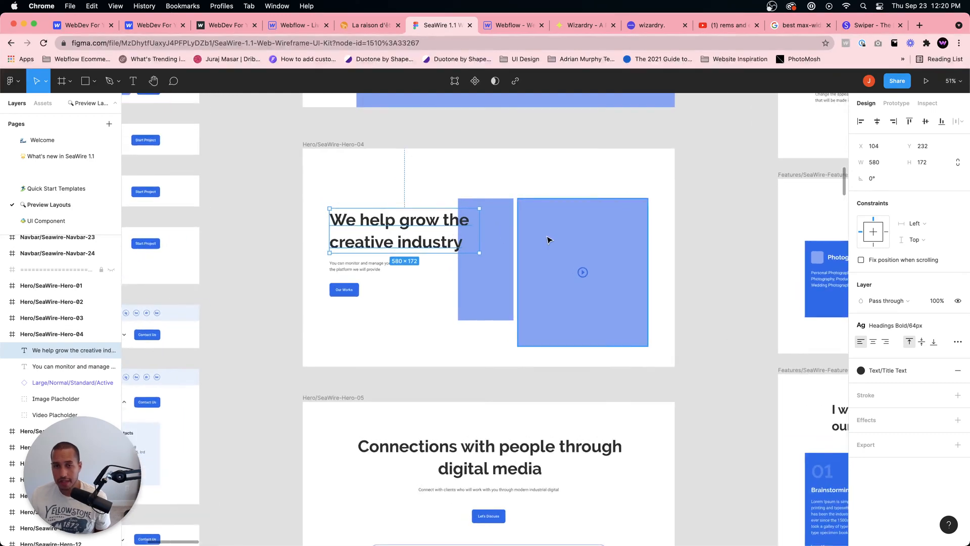
{"action": "scroll", "coordinate": [549, 240], "scroll_direction": "up", "scroll_amount": 5}
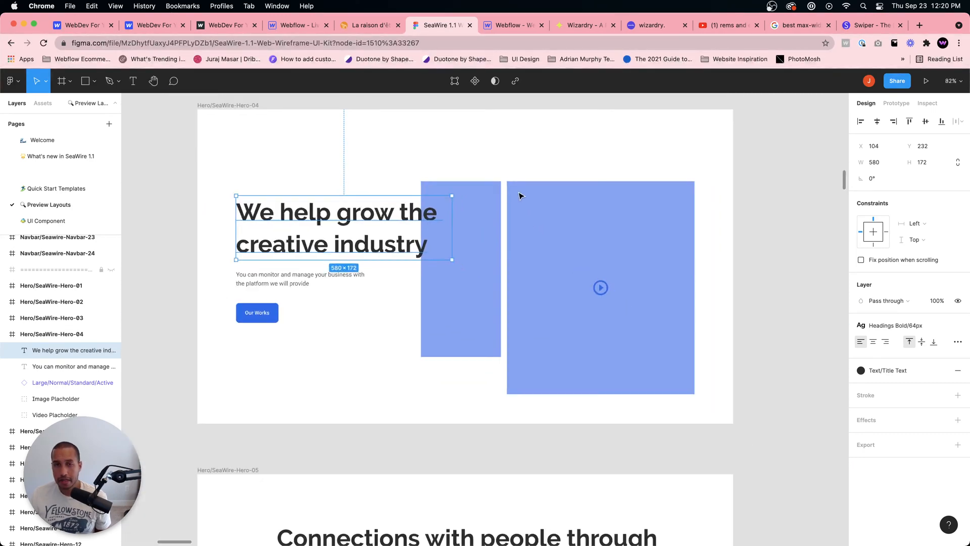
{"action": "scroll", "coordinate": [477, 151], "scroll_direction": "up", "scroll_amount": 2}
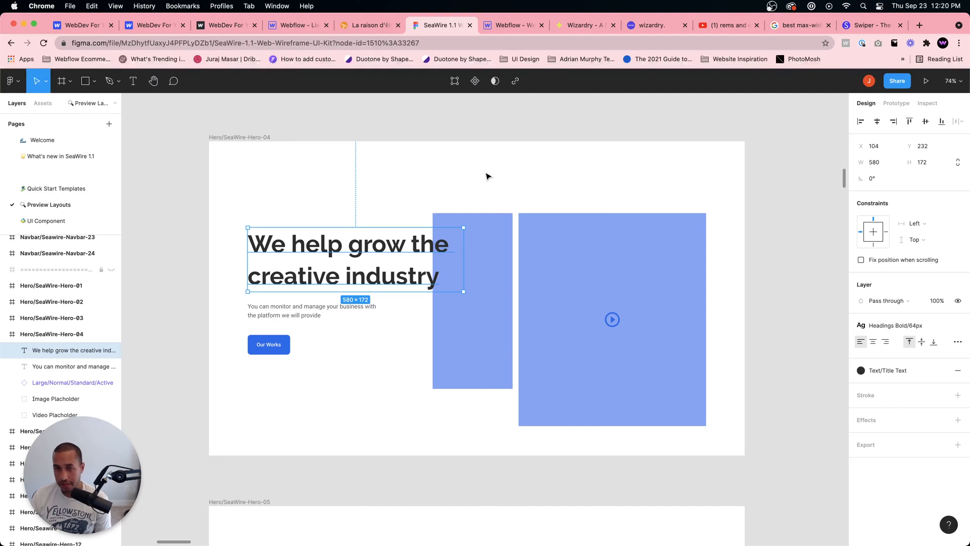
{"action": "left_click", "coordinate": [491, 233]}
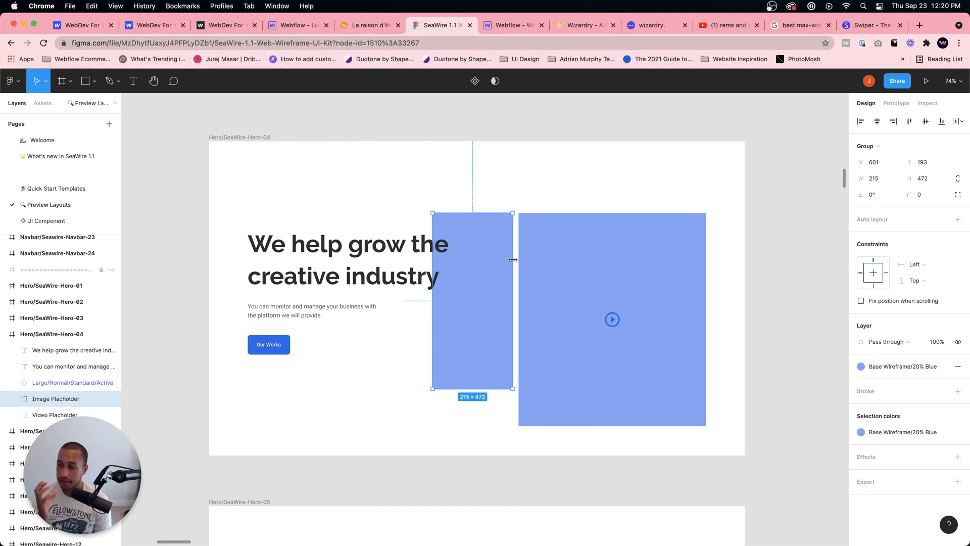
Step: Switch to the live-stream-september-22-2021 Webflow project and add a Section element to the blank Home page
{"action": "left_click", "coordinate": [298, 25]}
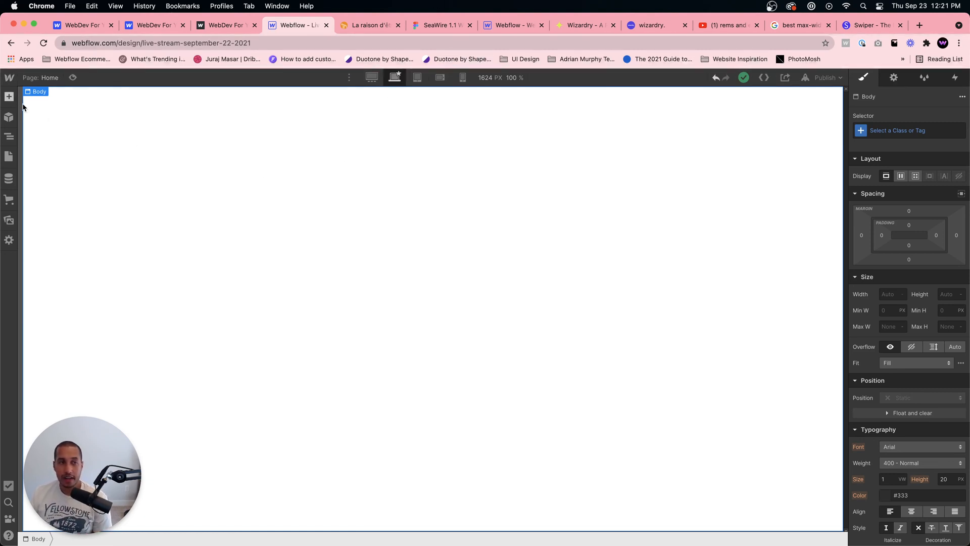
{"action": "key", "text": "super+e"}
{"action": "type", "text": "secti"}
{"action": "key", "text": "Return"}
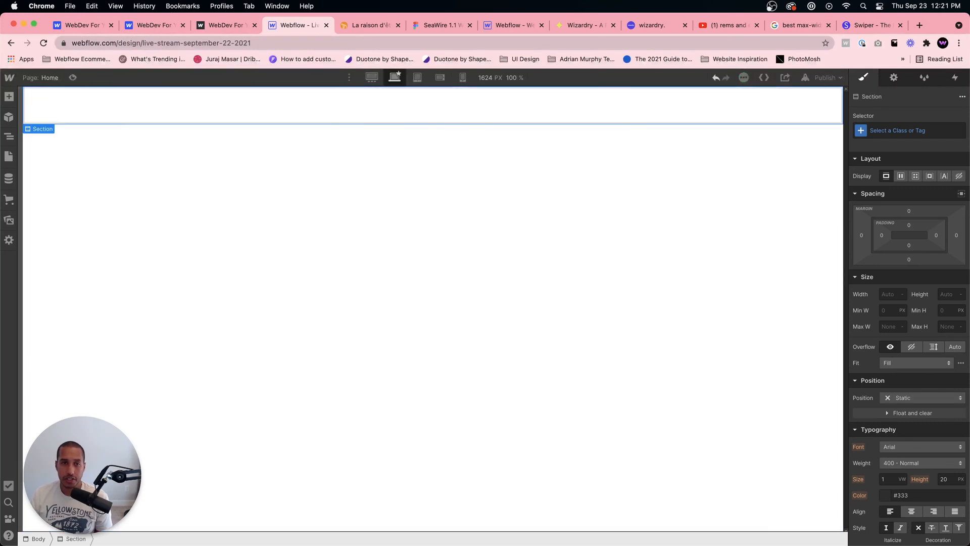
Step: Give the new section the class "section" and set its minimum height to 100 VH
{"action": "left_click", "coordinate": [918, 134]}
{"action": "type", "text": "section"}
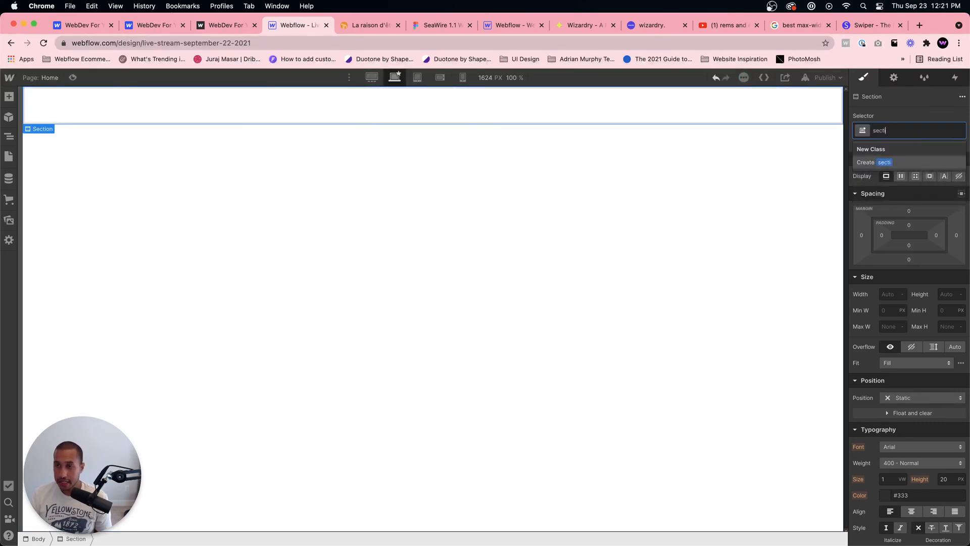
{"action": "key", "text": "Return"}
{"action": "left_click", "coordinate": [949, 310]}
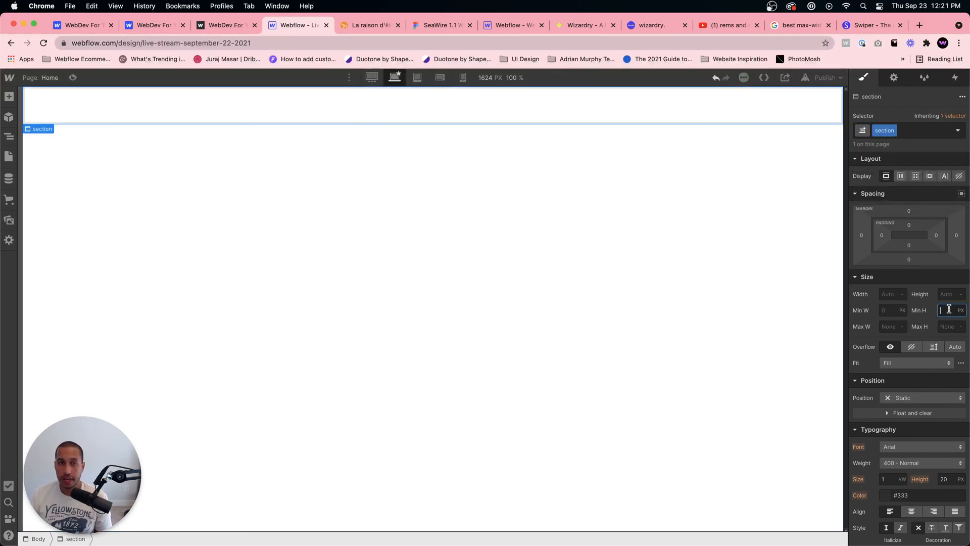
{"action": "type", "text": "100vh"}
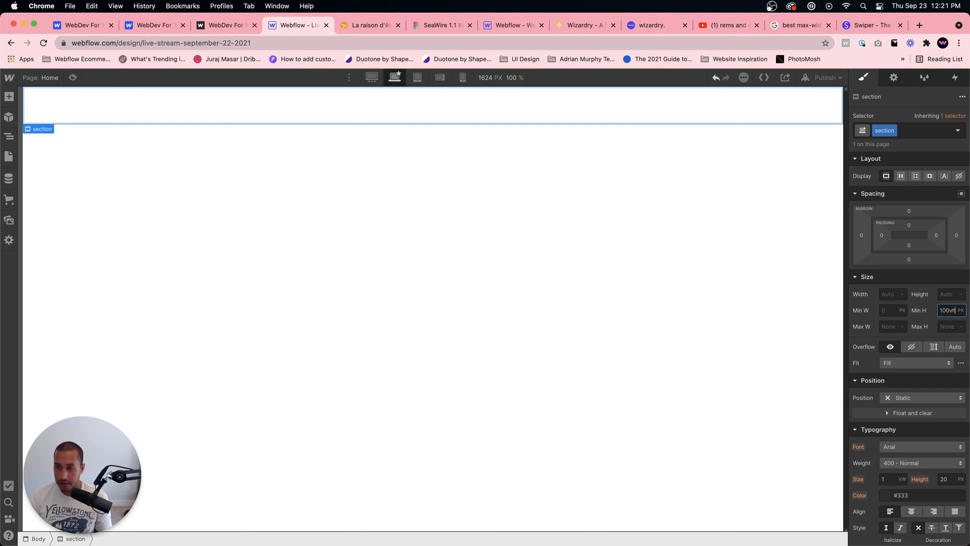
{"action": "key", "text": "Return"}
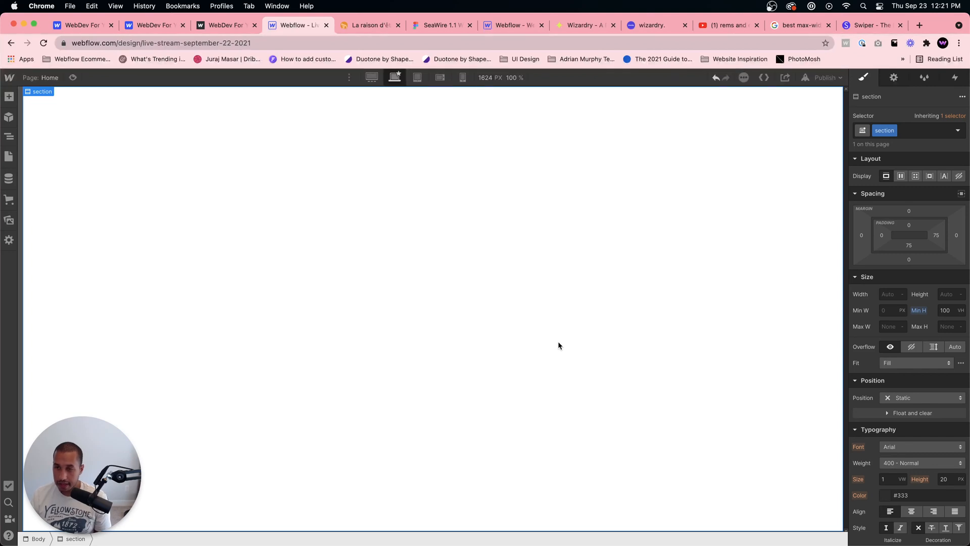
Step: Make the section a horizontal flex layout with its children centered in both alignment and justification
{"action": "left_click", "coordinate": [900, 176]}
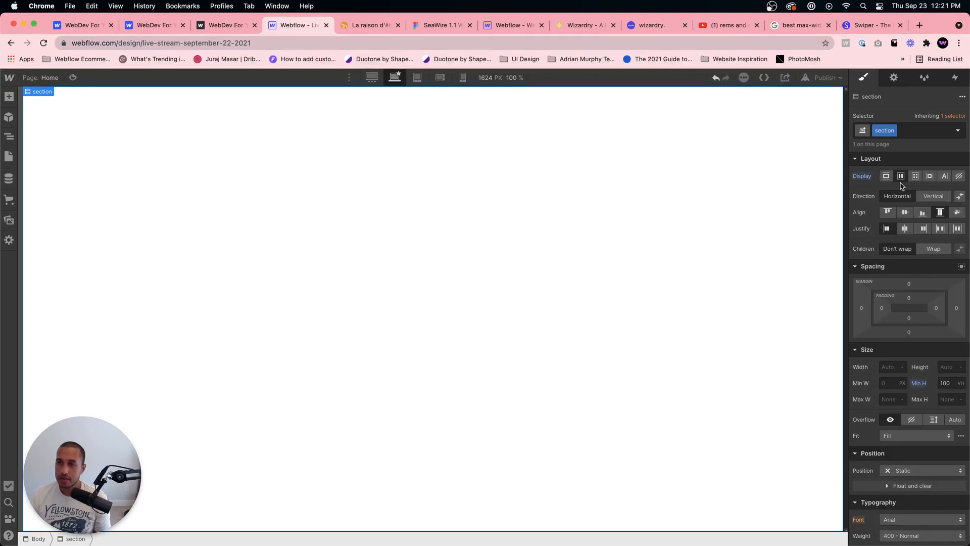
{"action": "left_click", "coordinate": [903, 213]}
{"action": "left_click", "coordinate": [904, 229]}
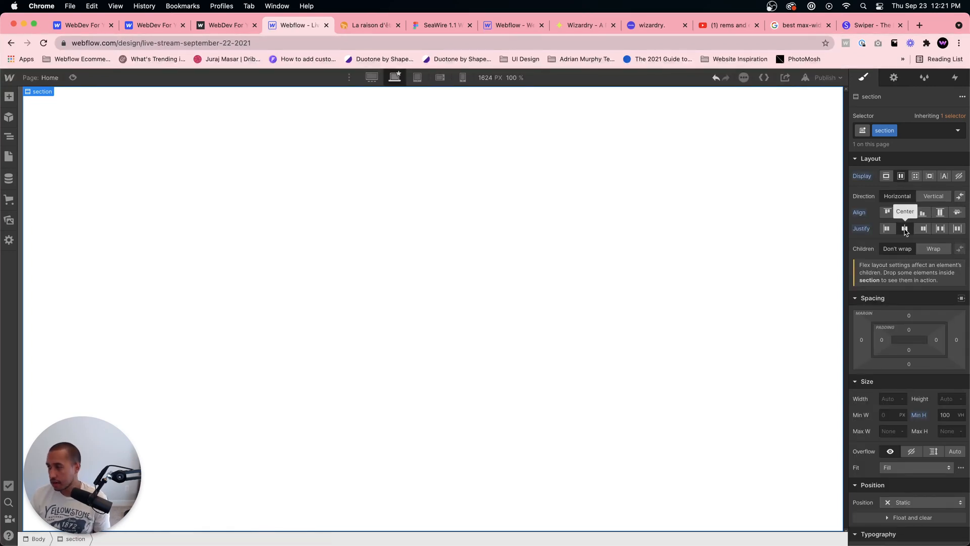
Step: Add a Div Block inside the section and assign it the existing "container" class
{"action": "key", "text": "super+e"}
{"action": "type", "text": "div"}
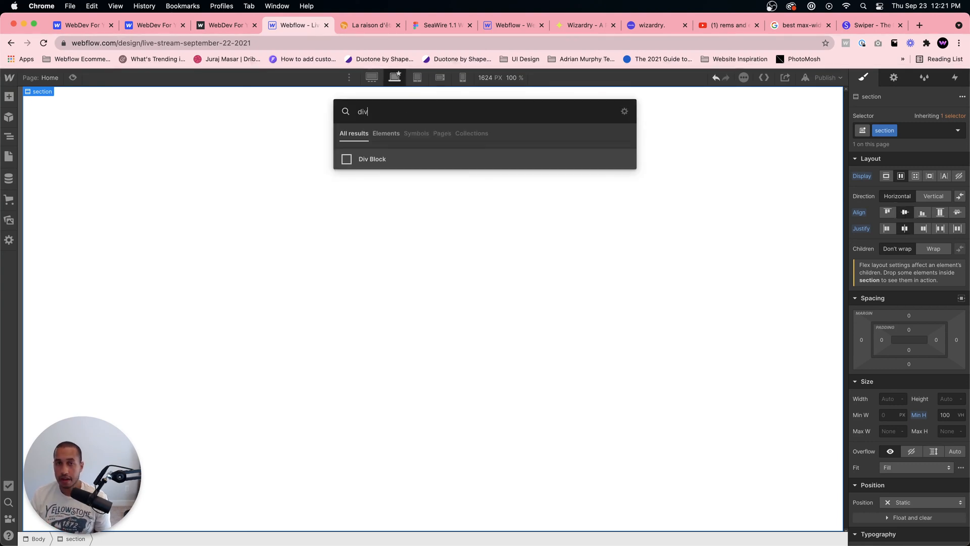
{"action": "key", "text": "Return"}
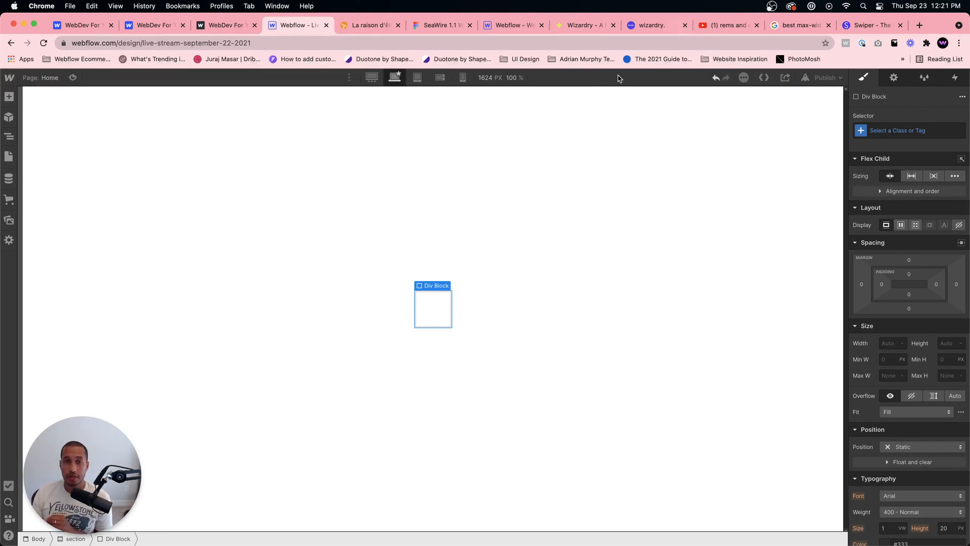
{"action": "left_click", "coordinate": [10, 97]}
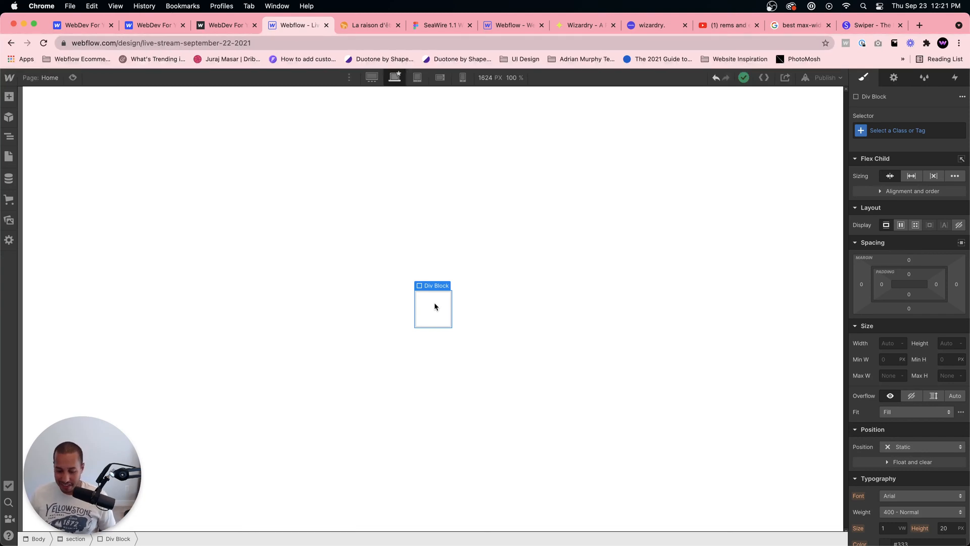
{"action": "left_click", "coordinate": [919, 127]}
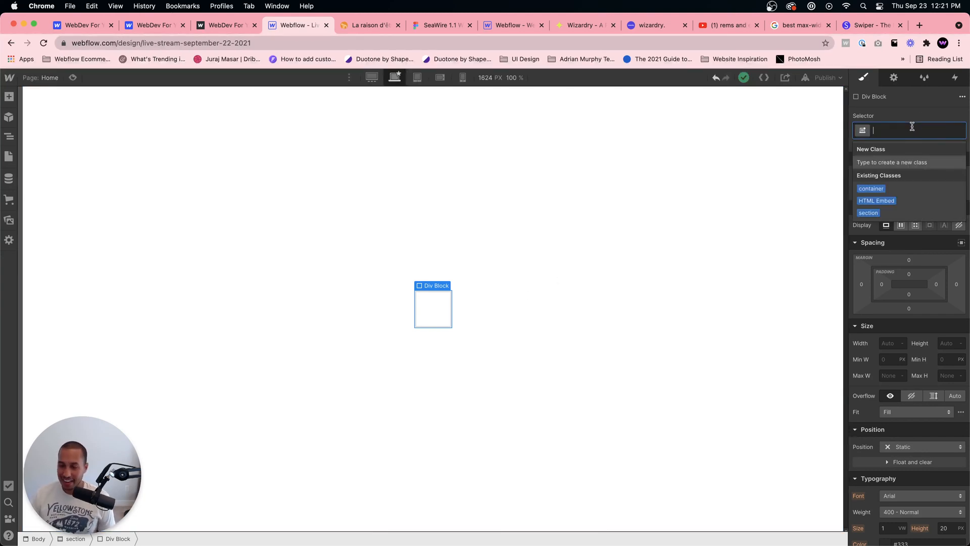
{"action": "type", "text": "contain"}
{"action": "key", "text": "Return"}
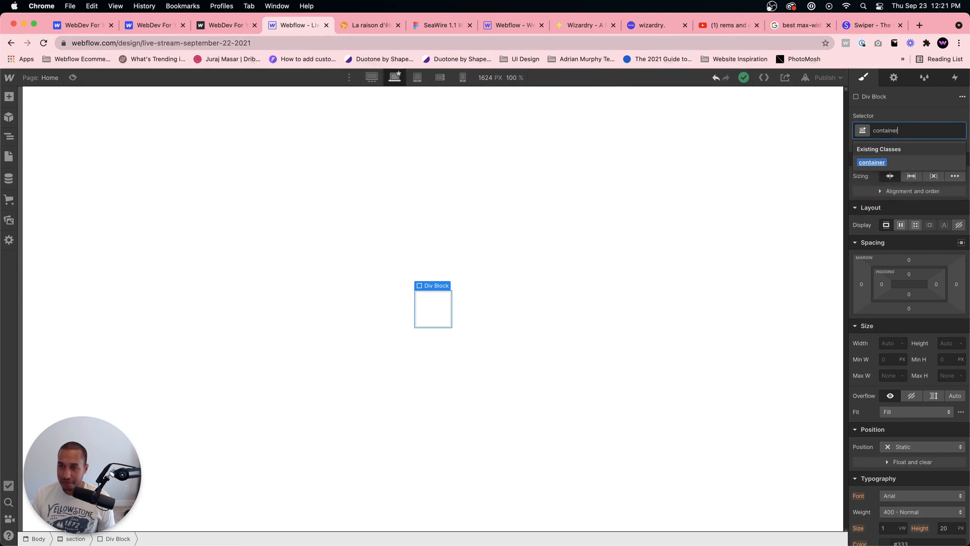
Step: Set the container's maximum width to 1280 px and its width to 100%
{"action": "left_click", "coordinate": [895, 400]}
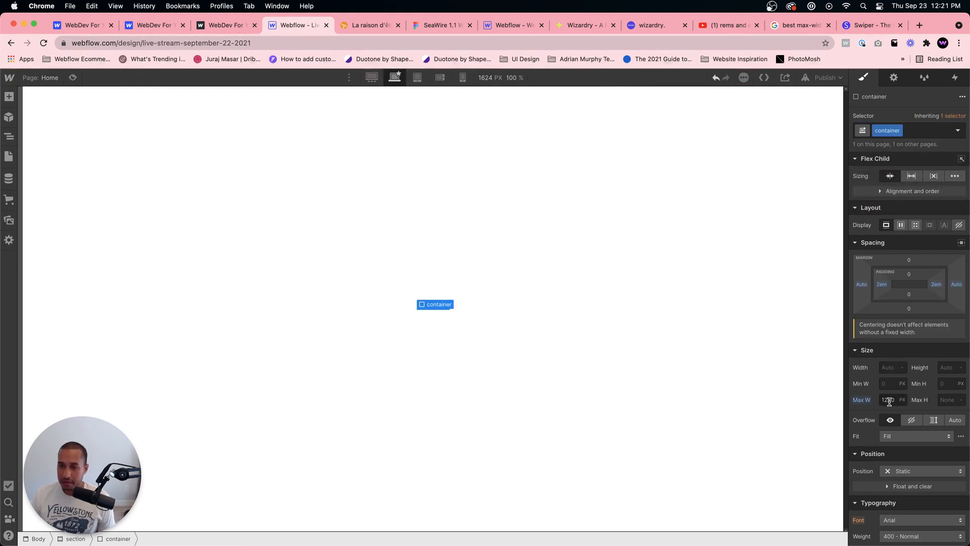
{"action": "type", "text": "12"}
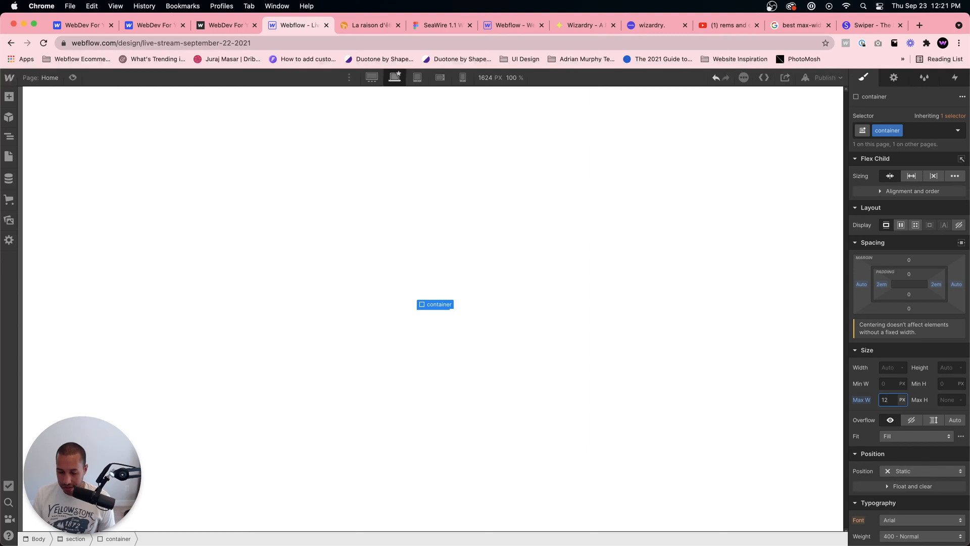
{"action": "type", "text": "80"}
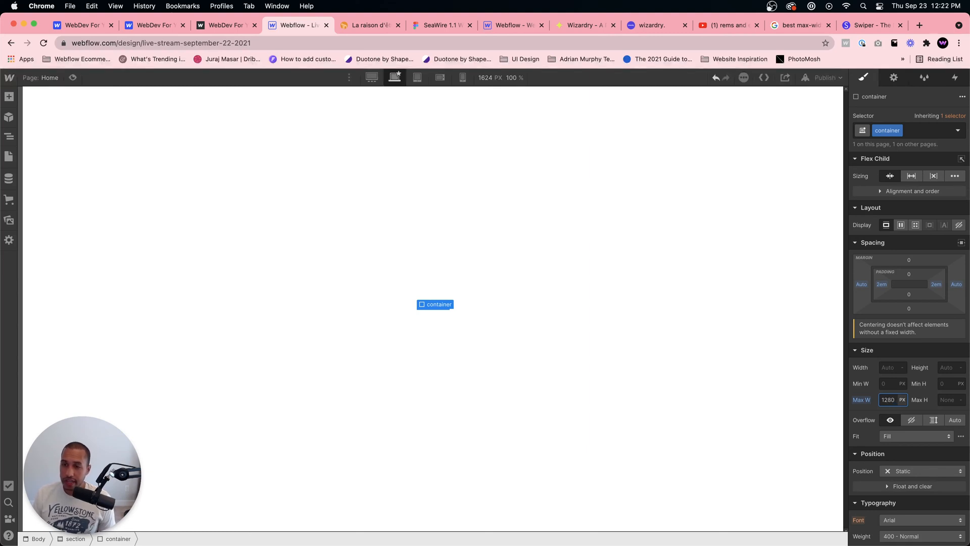
{"action": "left_click", "coordinate": [883, 367]}
{"action": "type", "text": "100"}
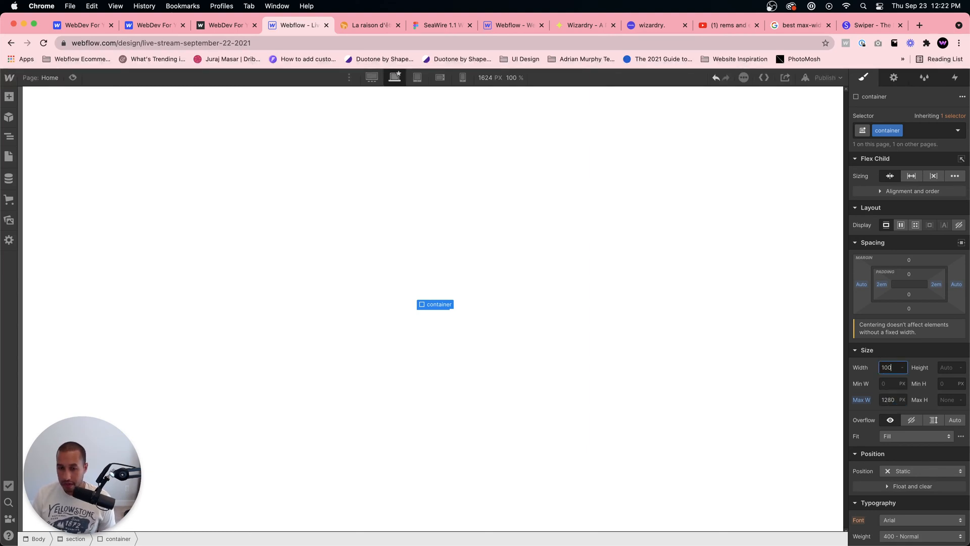
{"action": "type", "text": "%"}
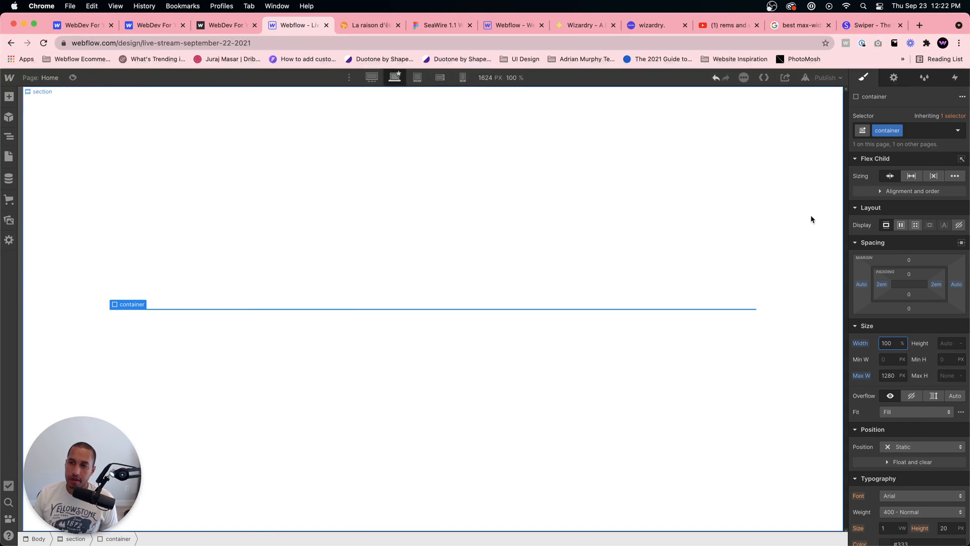
Step: Examine the page's element structure and the typography styles on the Body (All Pages) tag
{"action": "left_click", "coordinate": [9, 136]}
{"action": "left_click", "coordinate": [52, 116]}
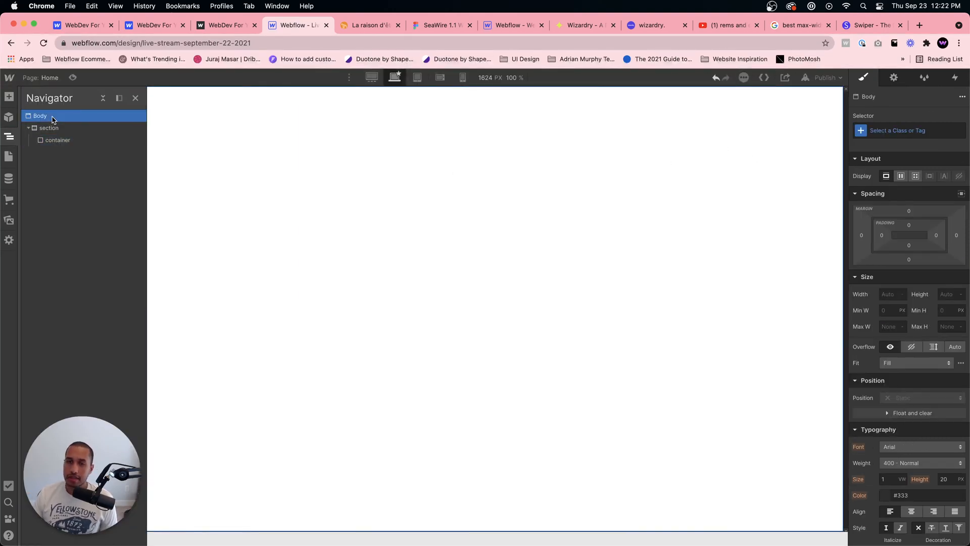
{"action": "left_click", "coordinate": [711, 207]}
{"action": "key", "text": "z"}
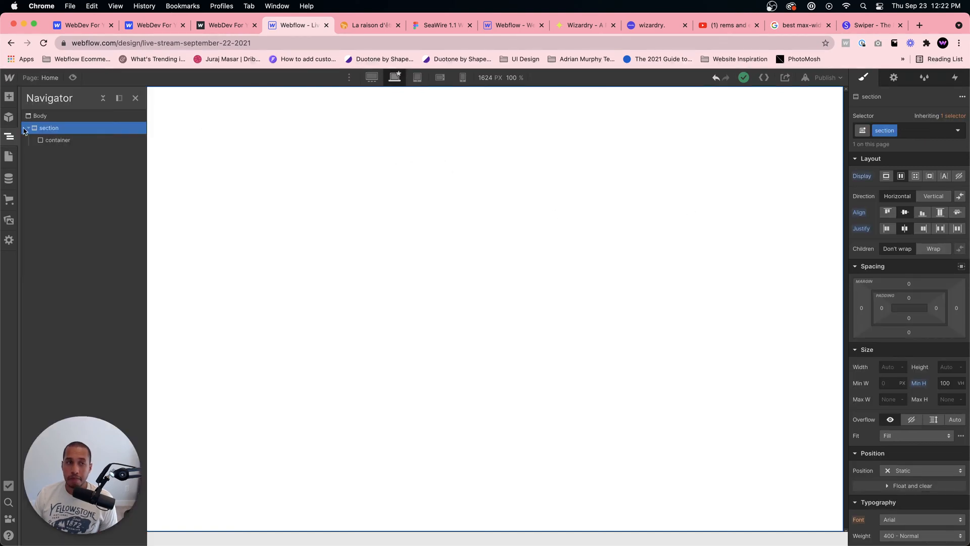
{"action": "left_click", "coordinate": [46, 116]}
{"action": "left_click", "coordinate": [906, 130]}
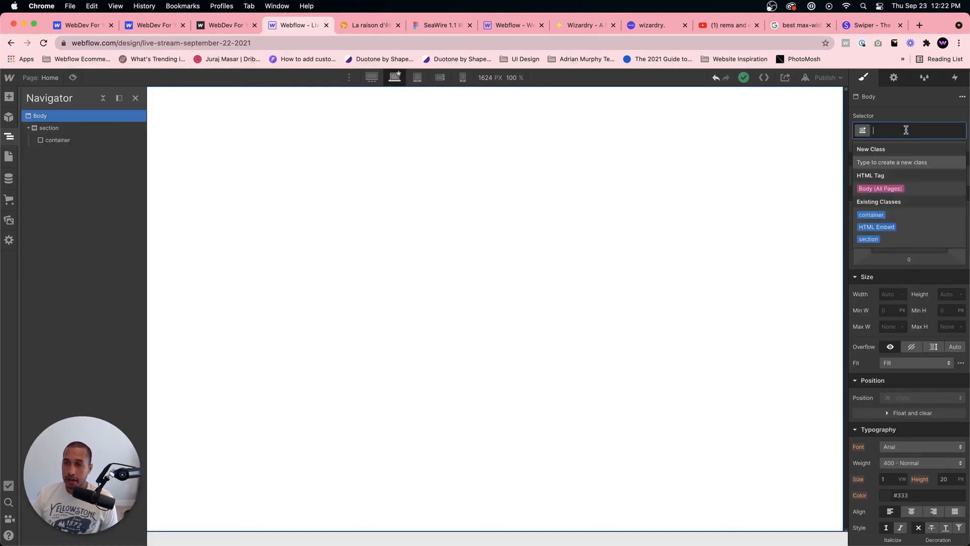
{"action": "left_click", "coordinate": [880, 188]}
{"action": "scroll", "coordinate": [885, 455], "scroll_direction": "down", "scroll_amount": 1}
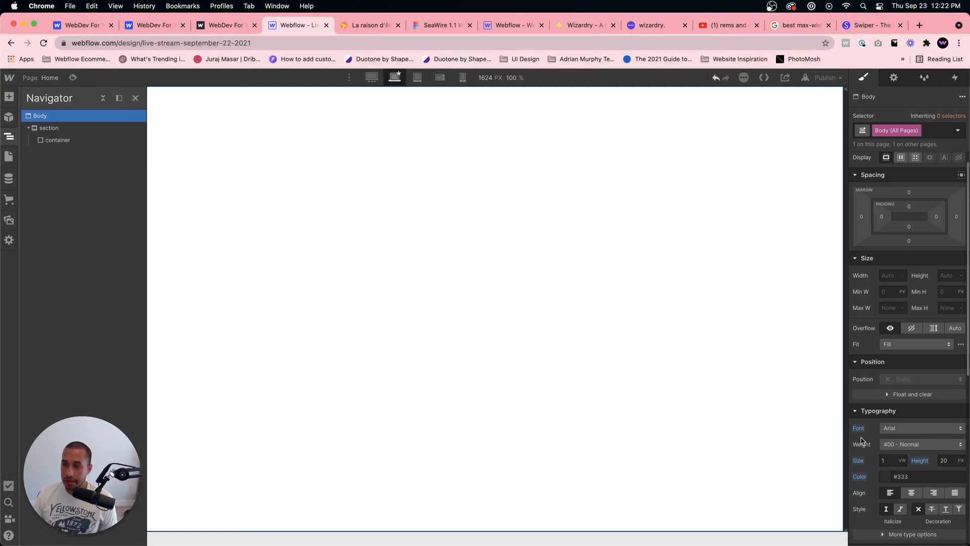
{"action": "left_click", "coordinate": [541, 228]}
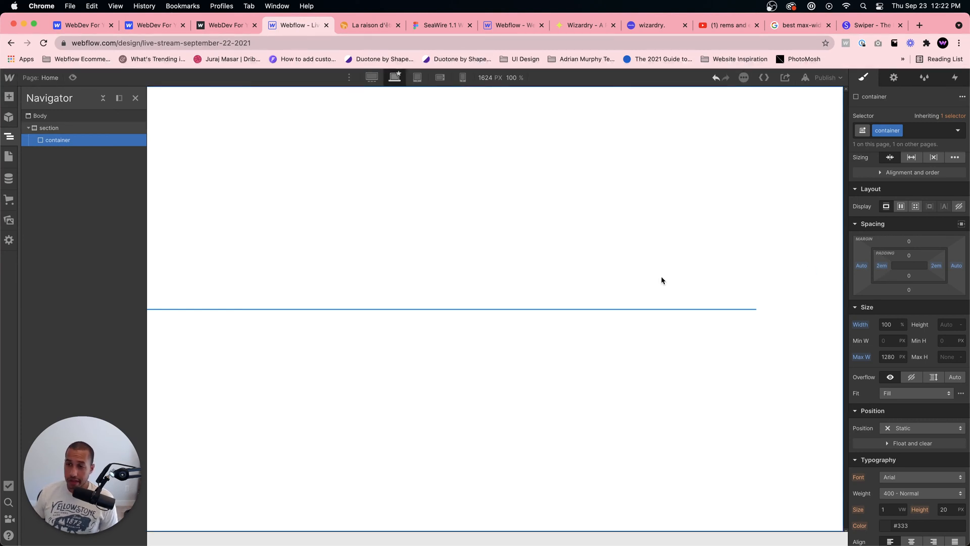
{"action": "left_click", "coordinate": [645, 320]}
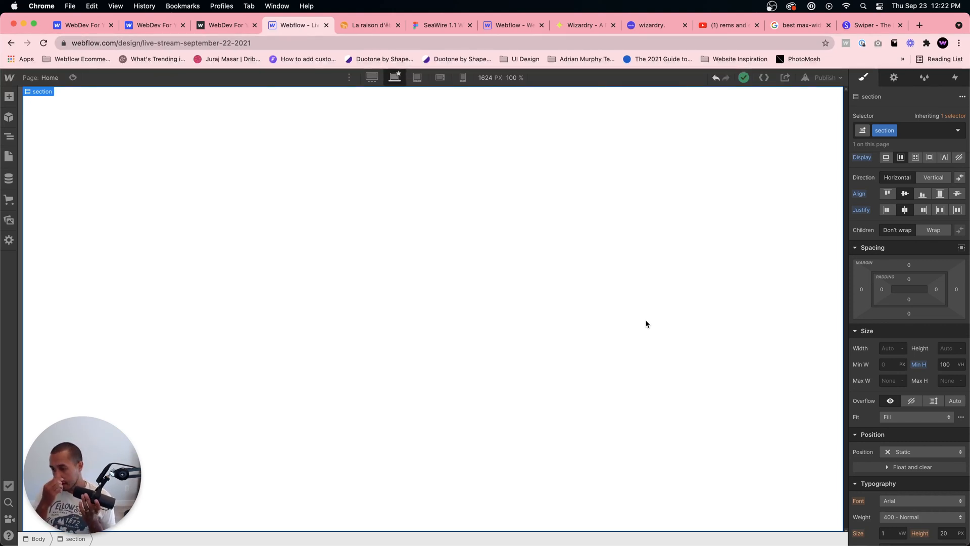
Step: Select the container, inspect the SeaWire-Hero-04 heading in the Figma wireframe kit, and return to the Webflow project
{"action": "left_click", "coordinate": [8, 136]}
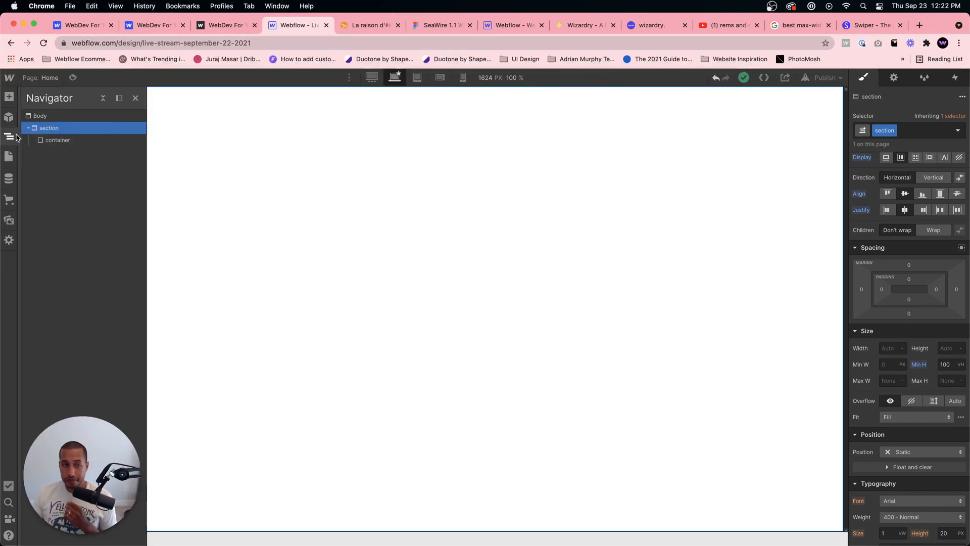
{"action": "left_click", "coordinate": [100, 141]}
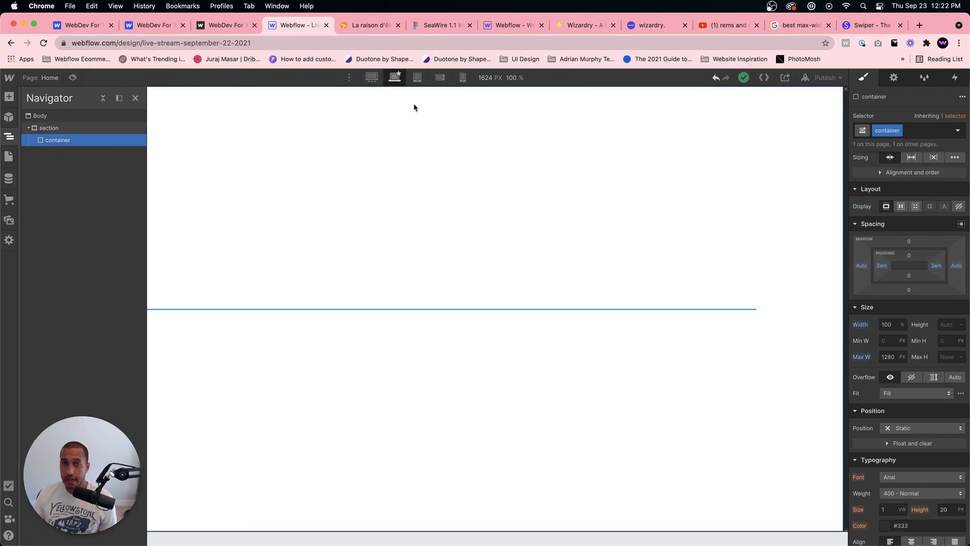
{"action": "left_click", "coordinate": [428, 26]}
{"action": "left_click", "coordinate": [392, 250]}
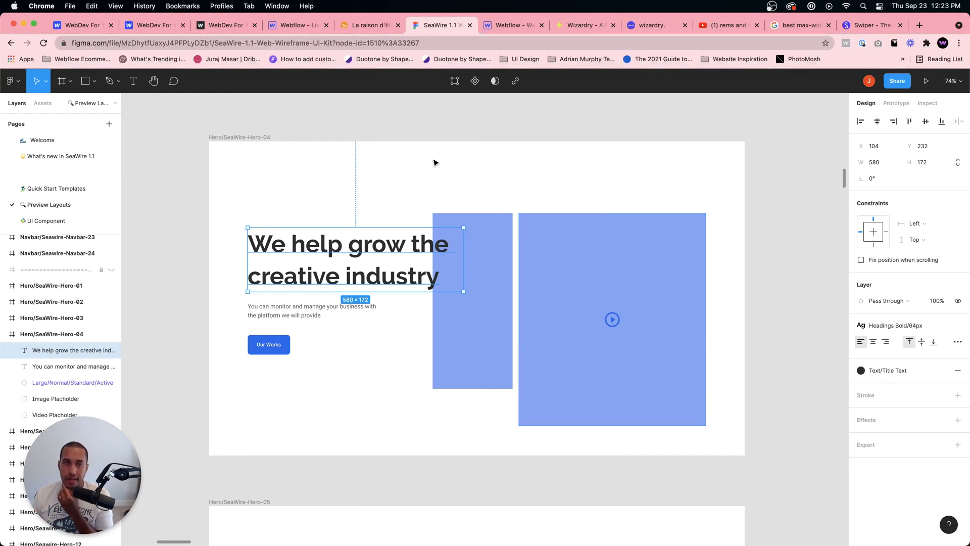
{"action": "left_click", "coordinate": [295, 27]}
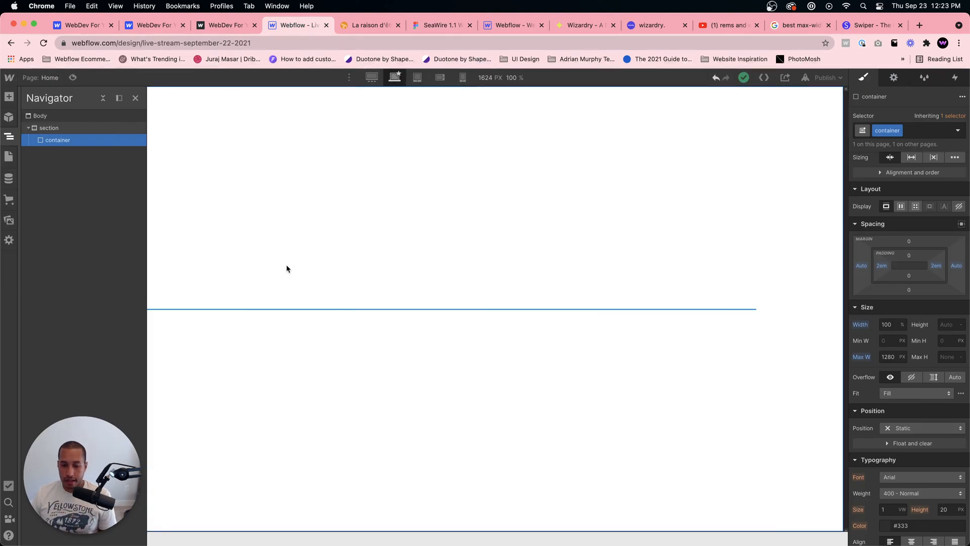
Step: Add a Div Block inside the container and give it the new class "hero-left"
{"action": "key", "text": "super+e"}
{"action": "type", "text": "div"}
{"action": "key", "text": "Return"}
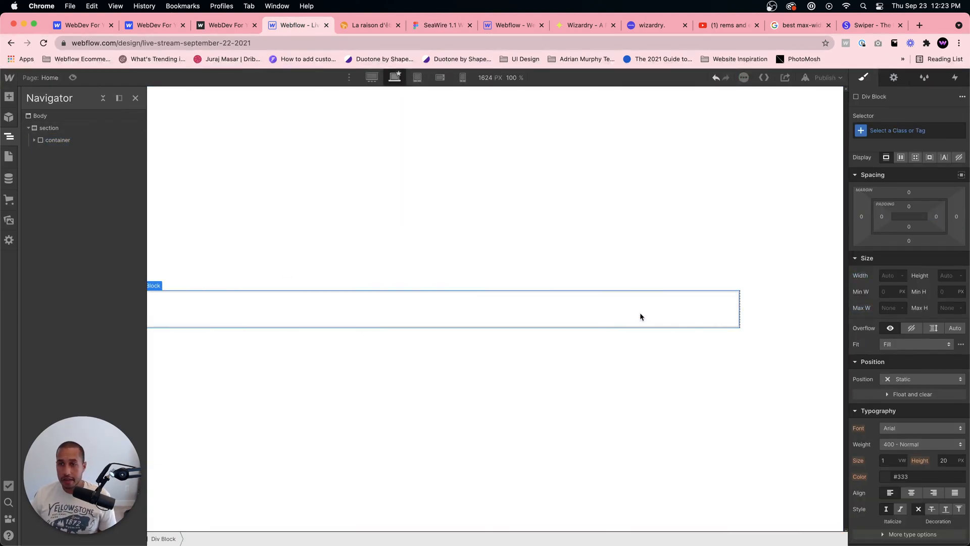
{"action": "left_click", "coordinate": [932, 127]}
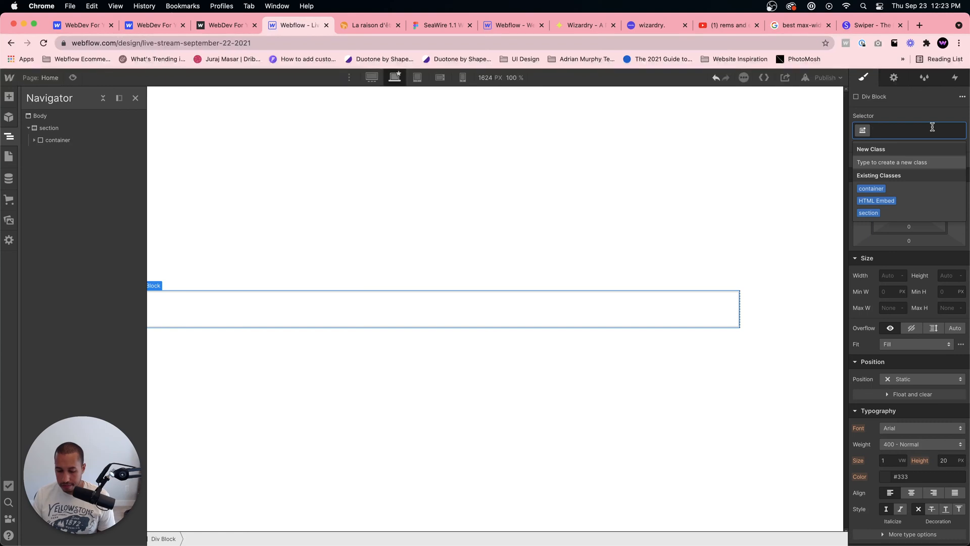
{"action": "type", "text": "hero"}
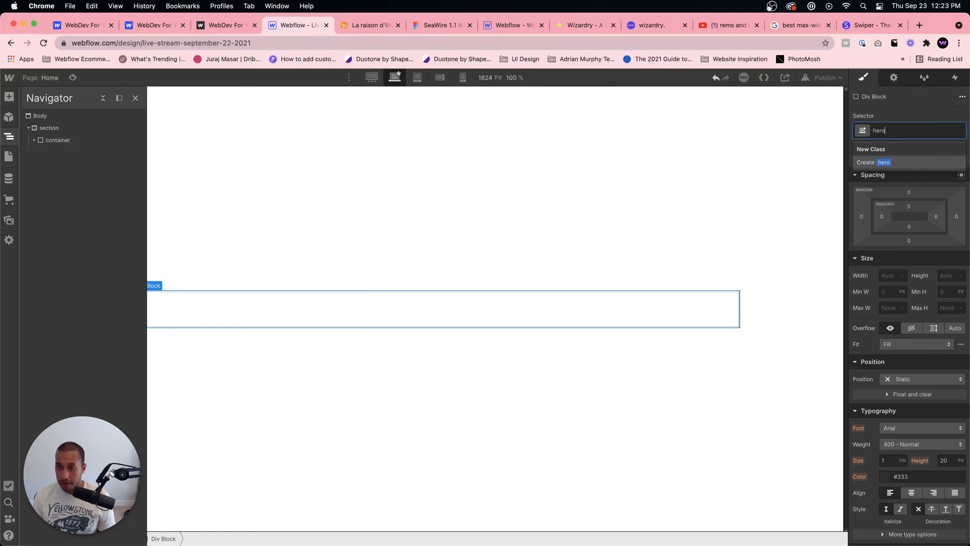
{"action": "type", "text": "-left"}
{"action": "key", "text": "Return"}
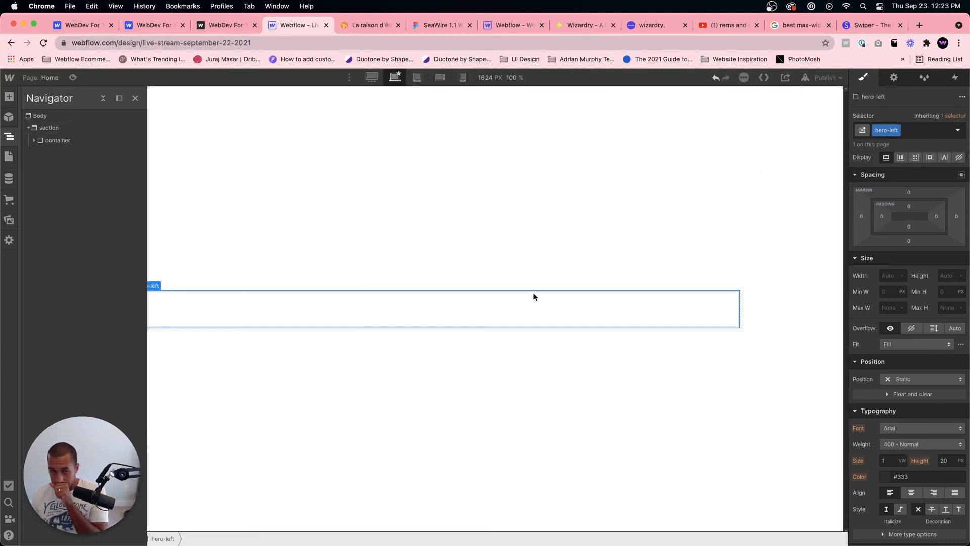
Step: Add a second Div Block inside the container, beside hero-left in the structure, with the new class "hero-right"
{"action": "left_click", "coordinate": [59, 140]}
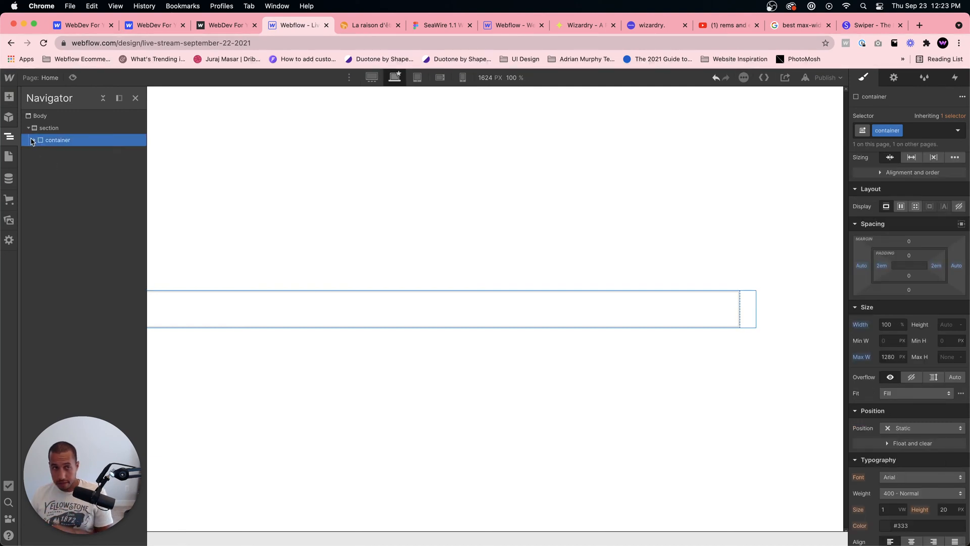
{"action": "key", "text": "super+e"}
{"action": "type", "text": "div"}
{"action": "key", "text": "Return"}
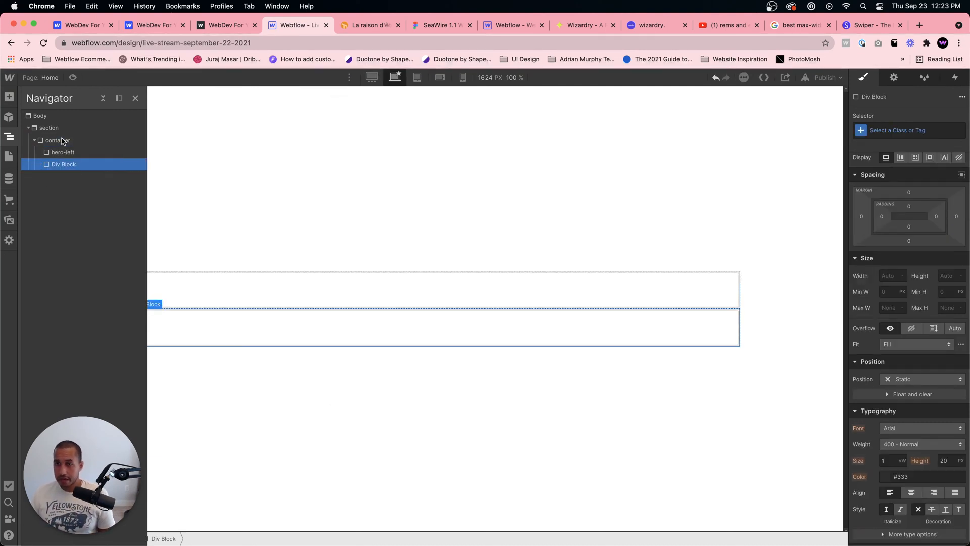
{"action": "left_click", "coordinate": [868, 138]}
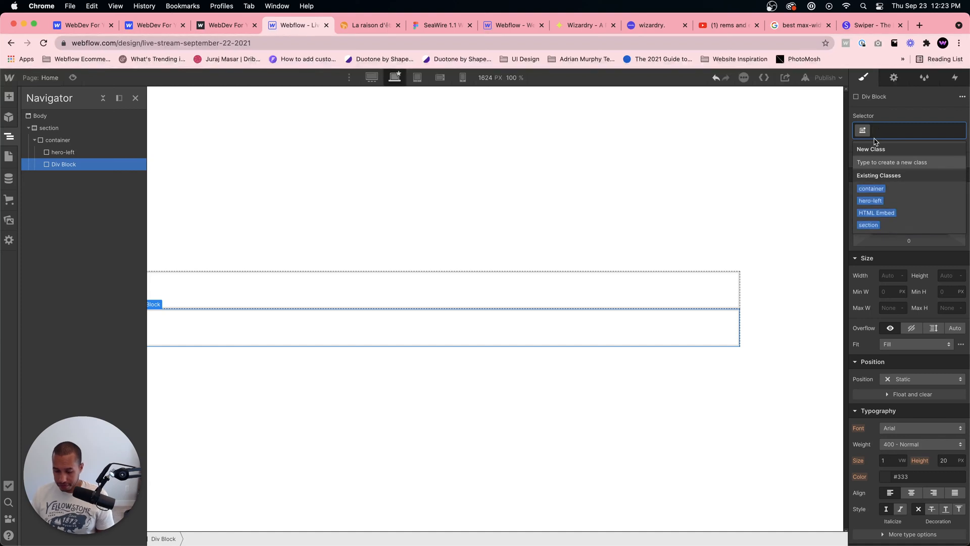
{"action": "type", "text": "h"}
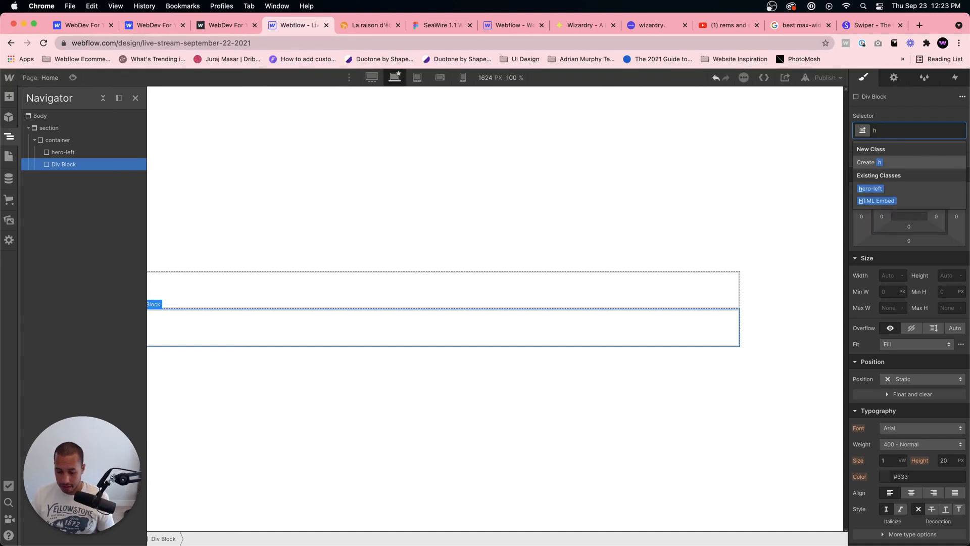
{"action": "type", "text": "ero-right"}
{"action": "key", "text": "Return"}
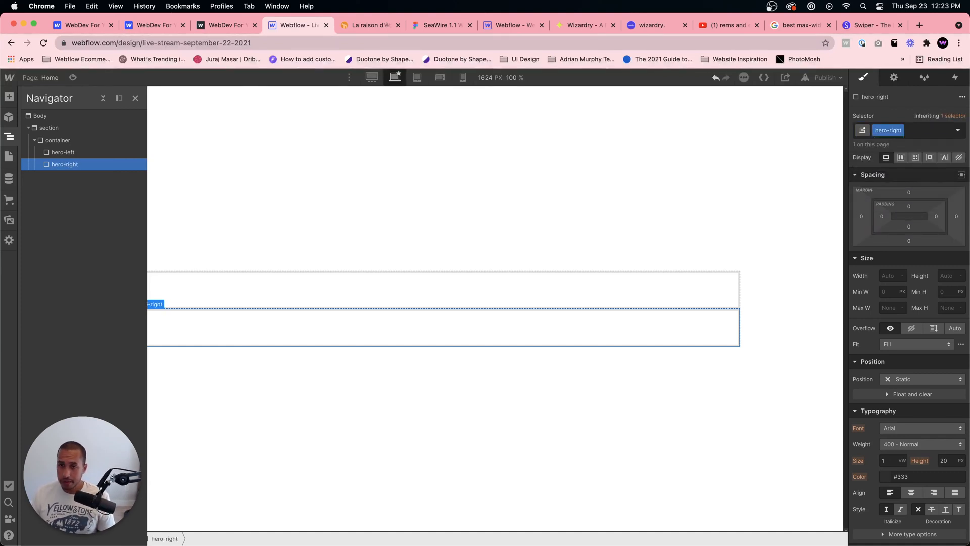
Step: Give the container a horizontal flex layout and set hero-left's width to 50%
{"action": "left_click", "coordinate": [100, 140]}
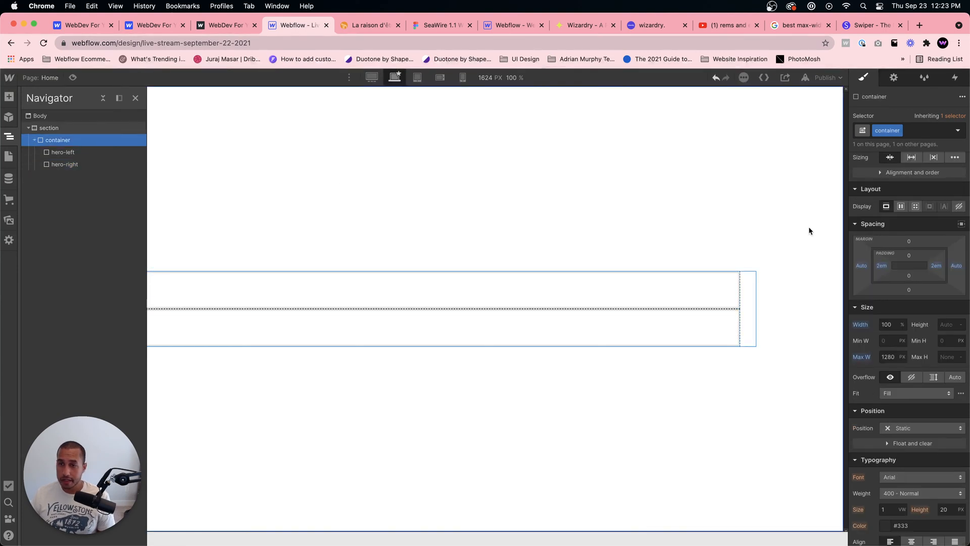
{"action": "left_click", "coordinate": [901, 206]}
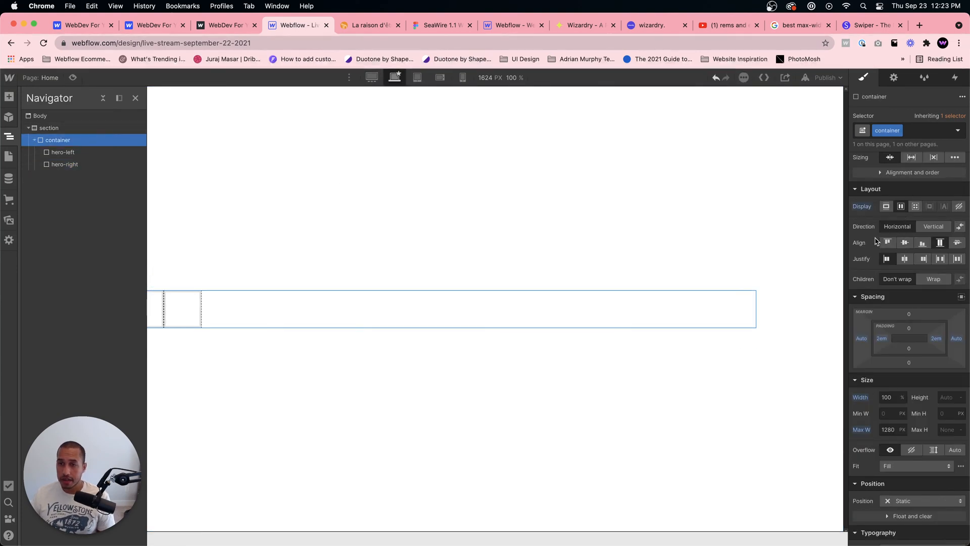
{"action": "left_click", "coordinate": [152, 306]}
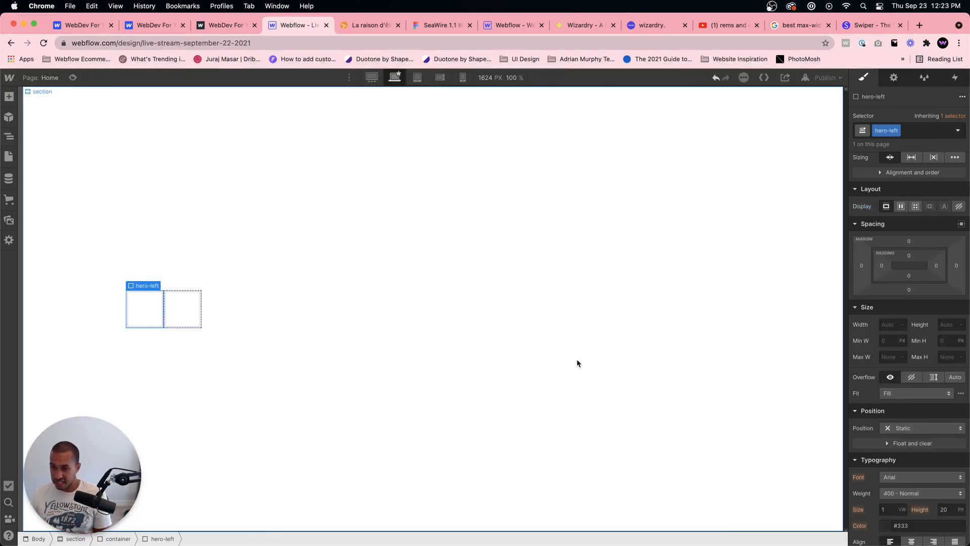
{"action": "left_click", "coordinate": [891, 323]}
{"action": "type", "text": "50%"}
{"action": "key", "text": "Return"}
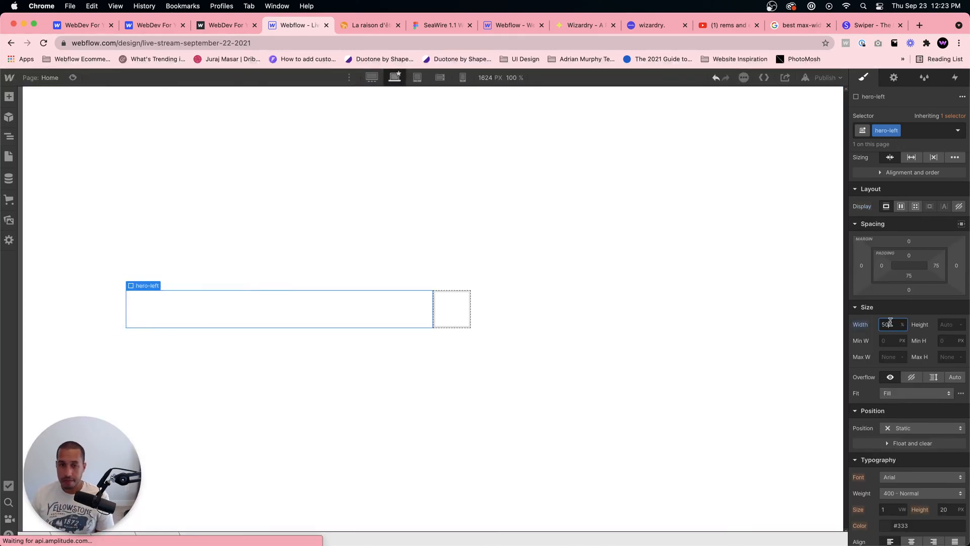
Step: Set the width of the hero-right block to 70%
{"action": "left_click", "coordinate": [451, 314]}
{"action": "left_click", "coordinate": [891, 325]}
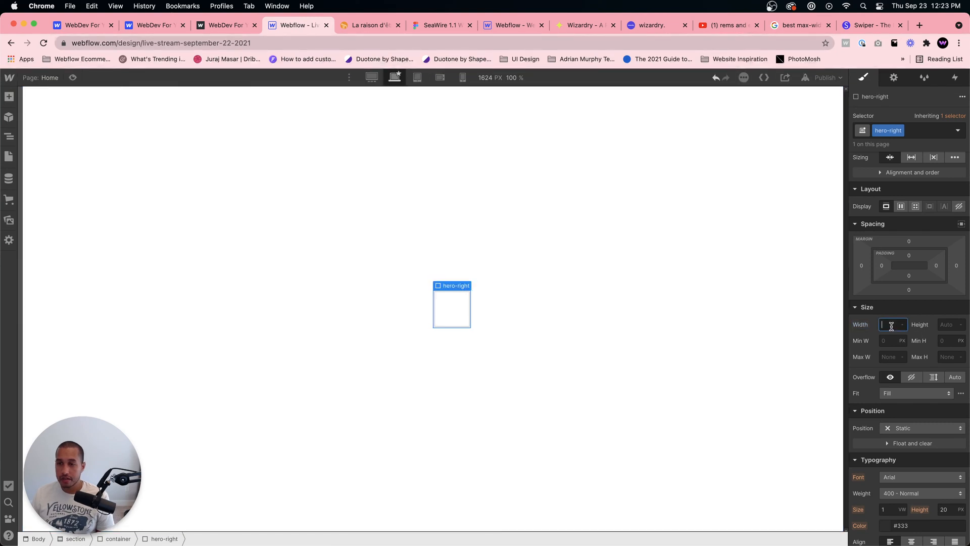
{"action": "type", "text": "70"}
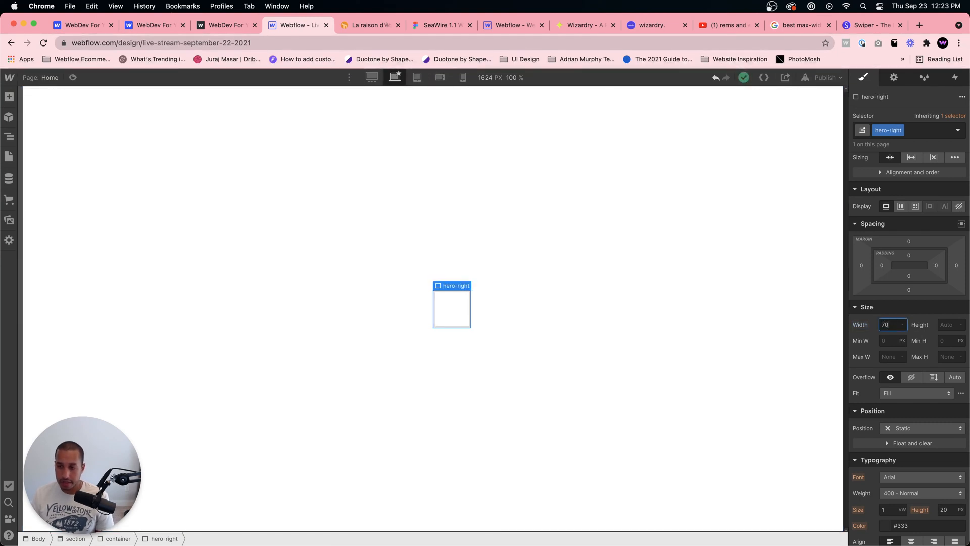
{"action": "type", "text": "%"}
{"action": "key", "text": "Return"}
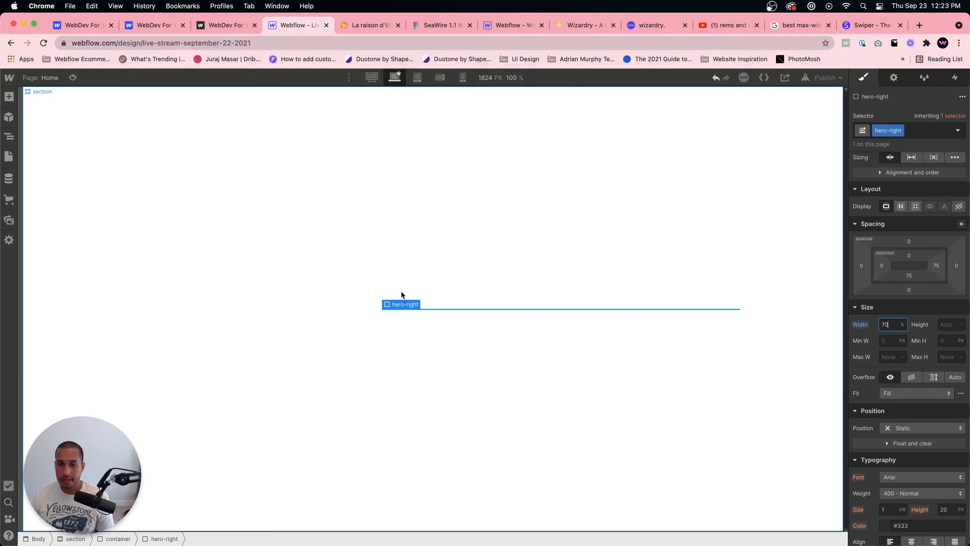
Step: Select hero-left, inspect the paragraph and button of SeaWire-Hero-04 in the Figma wireframe, and return to the Webflow project
{"action": "left_click", "coordinate": [288, 318]}
{"action": "left_click", "coordinate": [9, 137]}
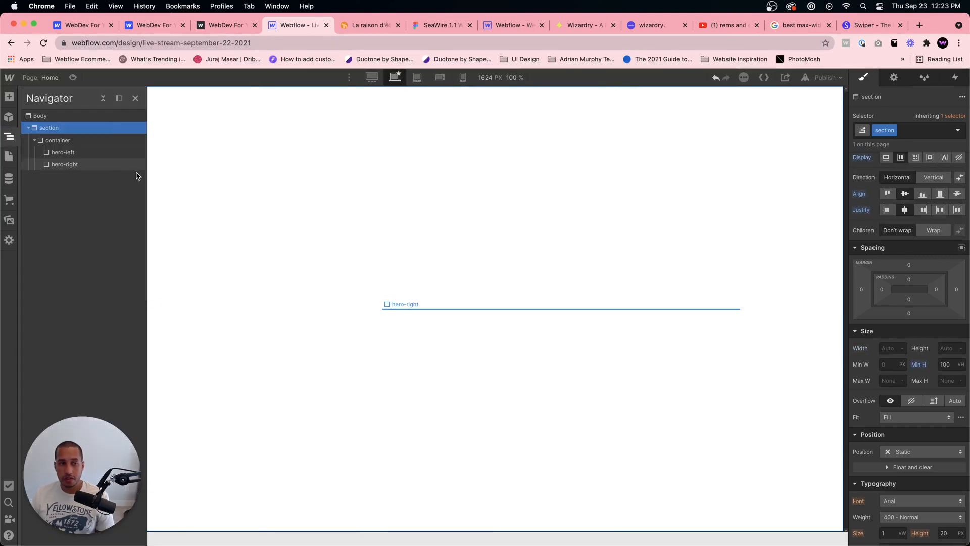
{"action": "left_click", "coordinate": [64, 154]}
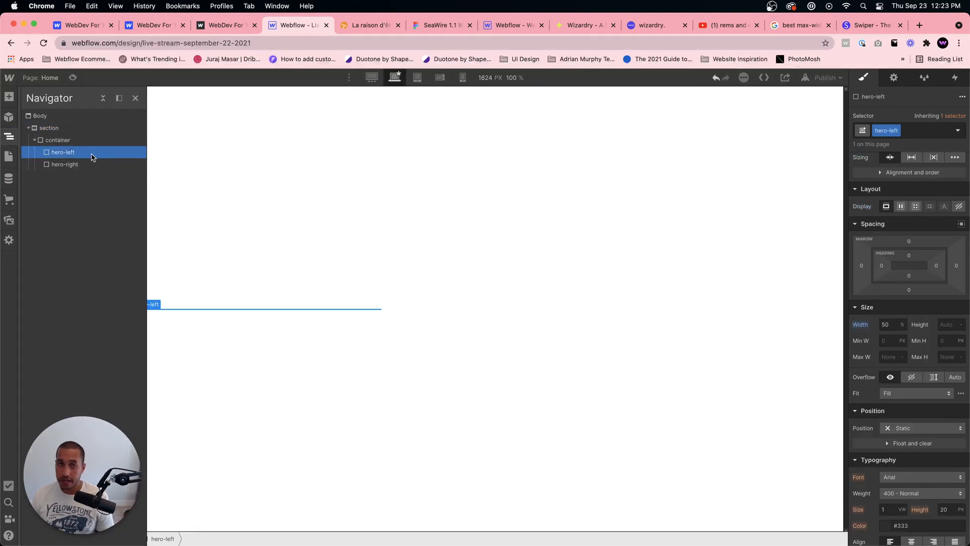
{"action": "left_click", "coordinate": [421, 25]}
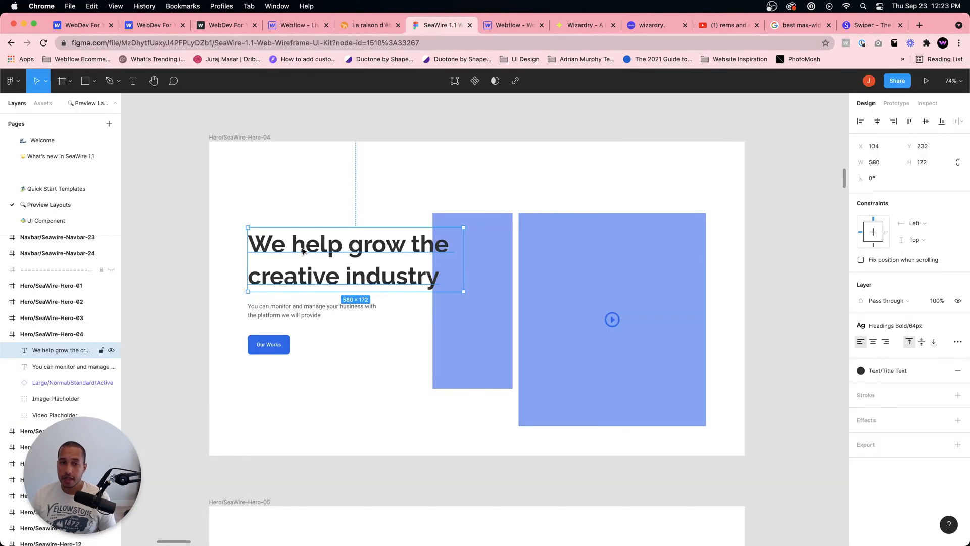
{"action": "left_click", "coordinate": [290, 316]}
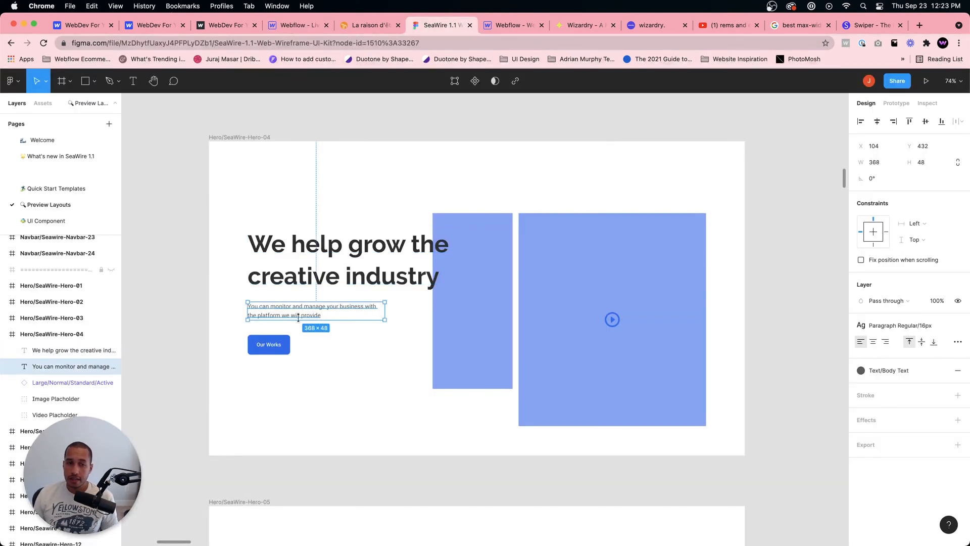
{"action": "left_click", "coordinate": [282, 352]}
{"action": "left_click", "coordinate": [376, 27]}
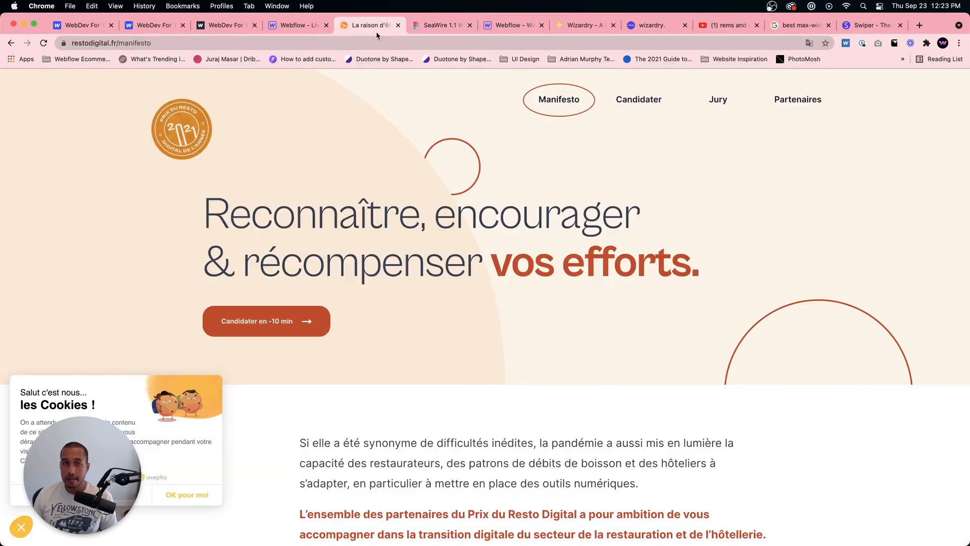
{"action": "left_click", "coordinate": [298, 30]}
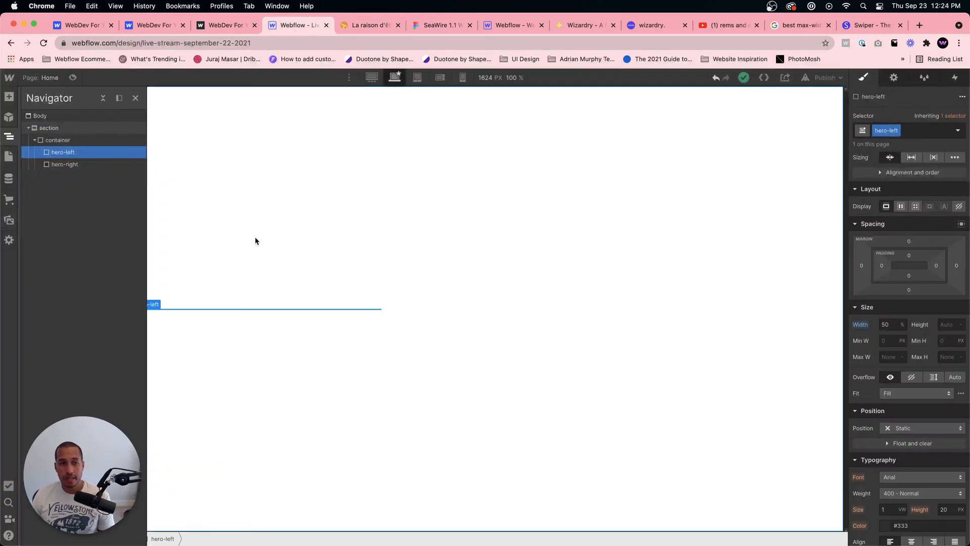
Step: Add a Heading element inside hero-left
{"action": "key", "text": "super+e"}
{"action": "type", "text": "heading"}
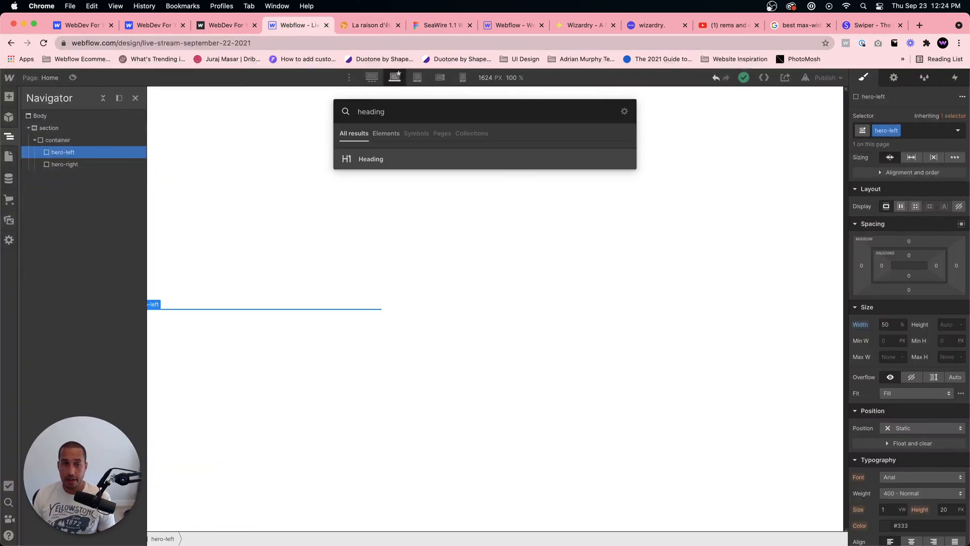
{"action": "key", "text": "Return"}
{"action": "left_click", "coordinate": [240, 289]}
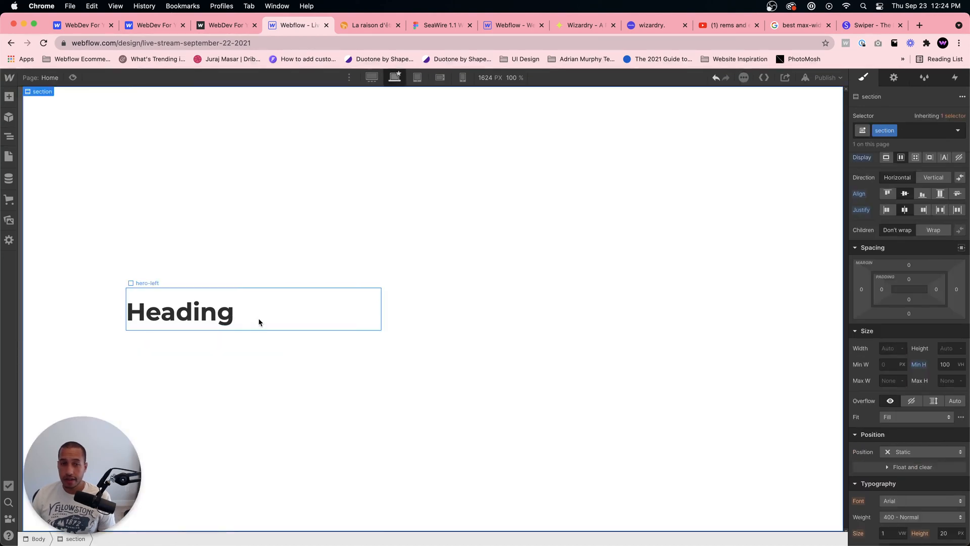
Step: On the Style Guide page, give the container the combo class "is--style-guide" and set its flex direction to vertical
{"action": "left_click", "coordinate": [9, 157]}
{"action": "left_click", "coordinate": [40, 169]}
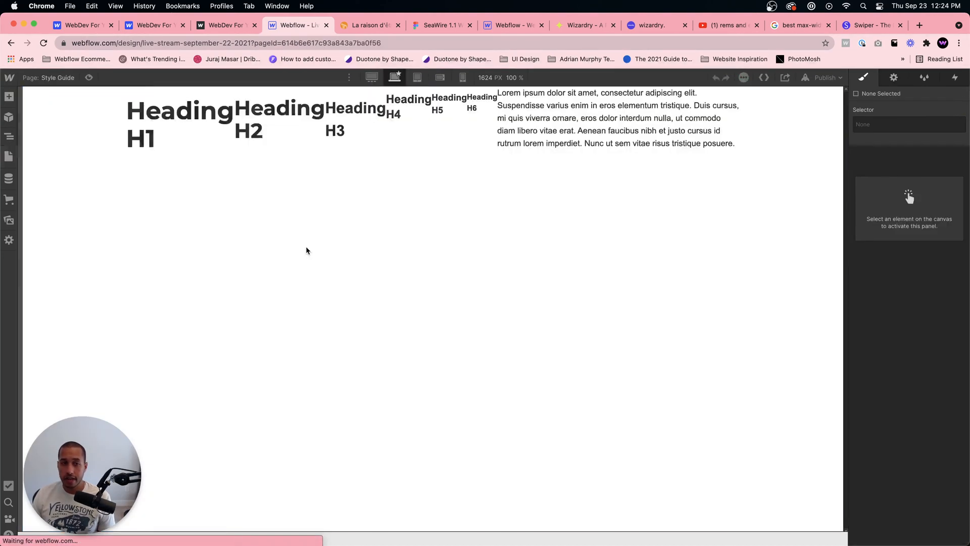
{"action": "left_click", "coordinate": [175, 147]}
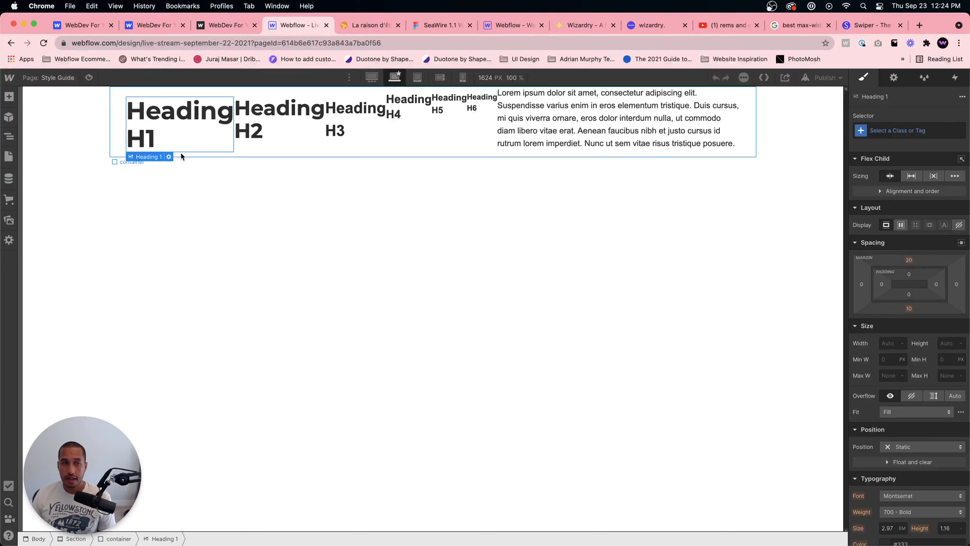
{"action": "left_click", "coordinate": [181, 154]}
{"action": "left_click", "coordinate": [931, 131]}
{"action": "type", "text": "st"}
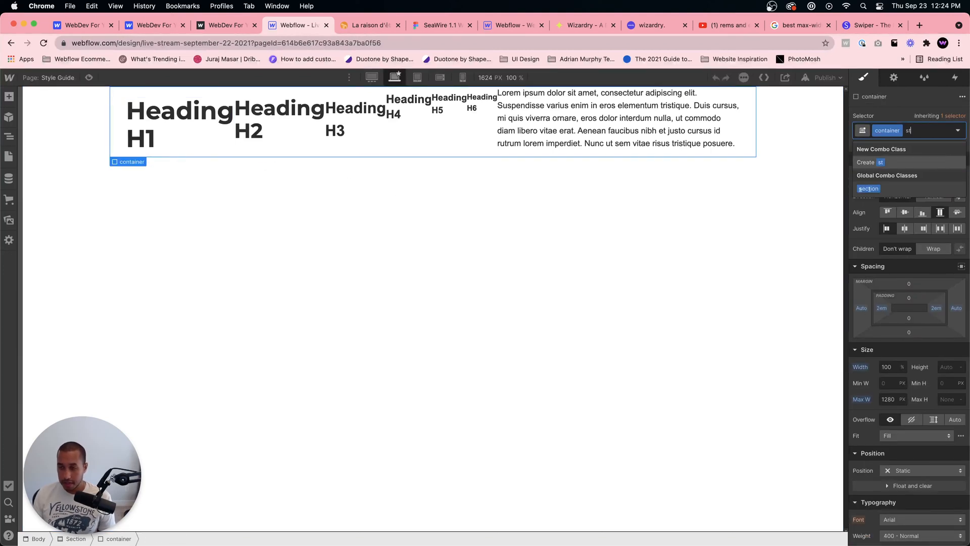
{"action": "key", "text": "BackSpace"}
{"action": "key", "text": "BackSpace"}
{"action": "type", "text": "is--styl"}
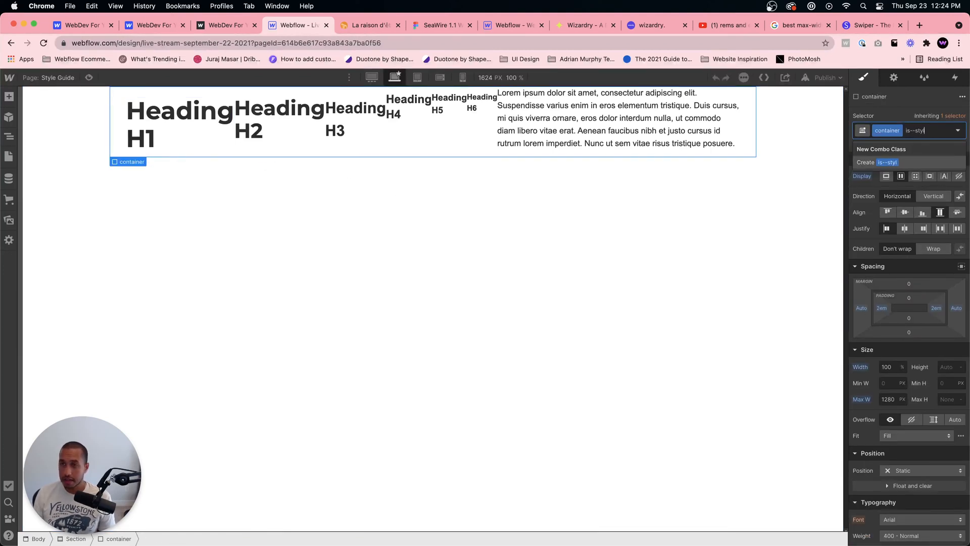
{"action": "type", "text": "e-guide"}
{"action": "key", "text": "Return"}
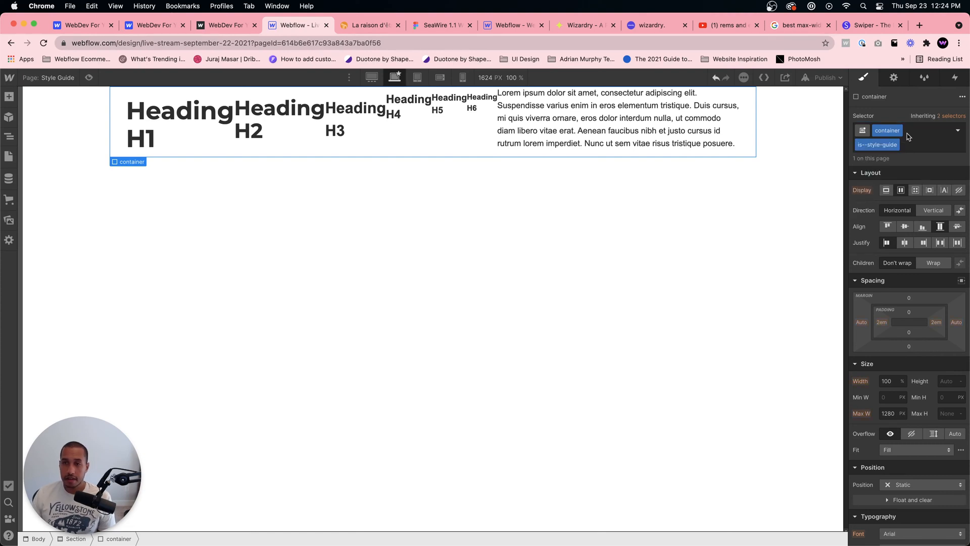
{"action": "left_click", "coordinate": [933, 211]}
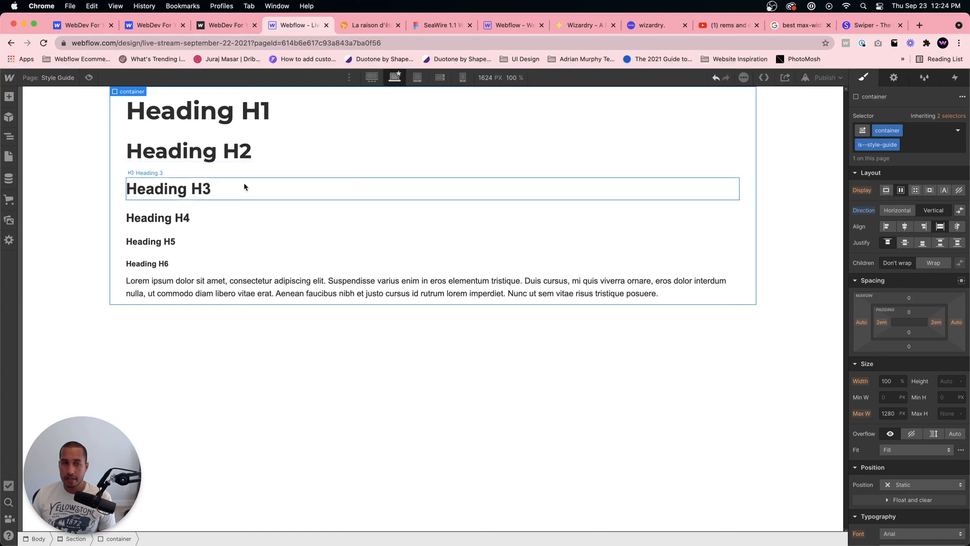
Step: Examine the typography styles of the Heading H2 on the Style Guide page, and return to the Home page
{"action": "left_click", "coordinate": [253, 151]}
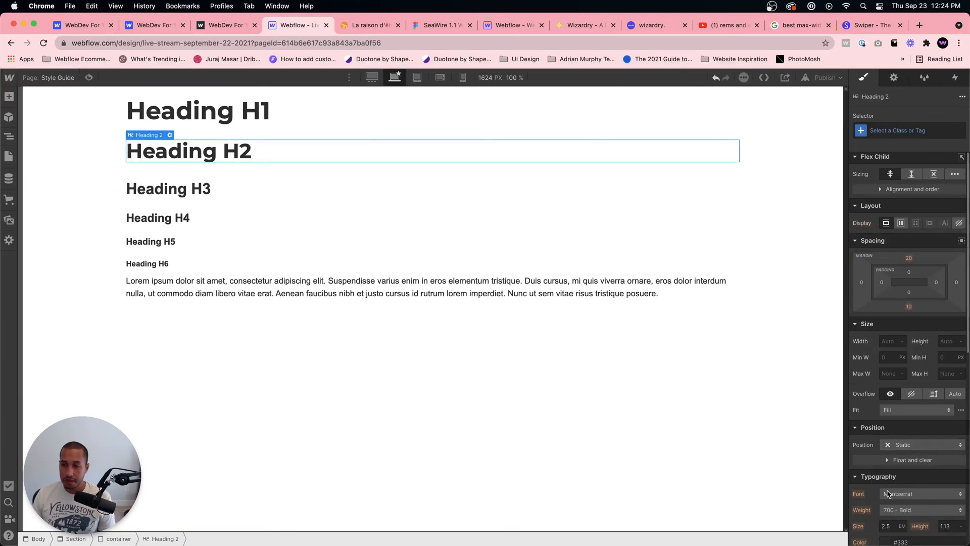
{"action": "scroll", "coordinate": [871, 520], "scroll_direction": "down", "scroll_amount": 3}
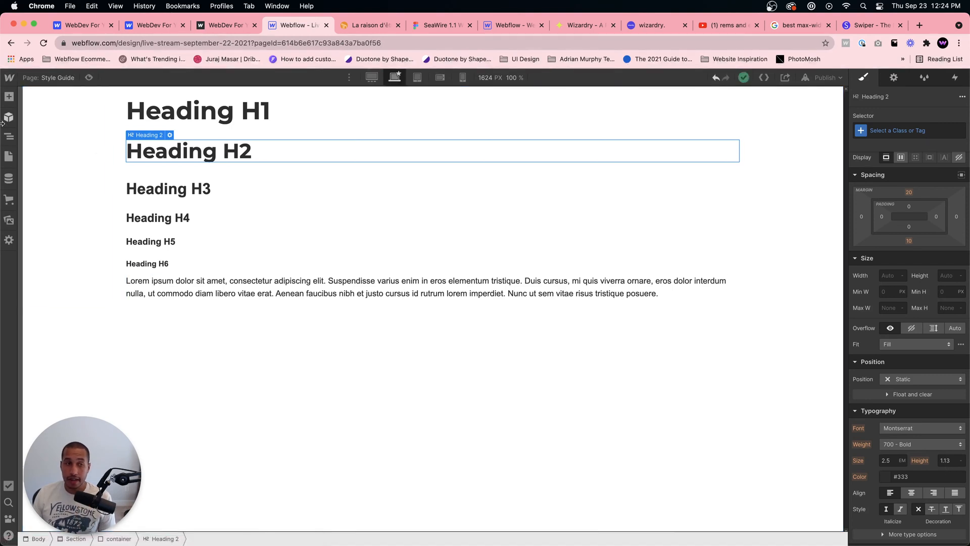
{"action": "left_click", "coordinate": [9, 156]}
{"action": "left_click", "coordinate": [46, 153]}
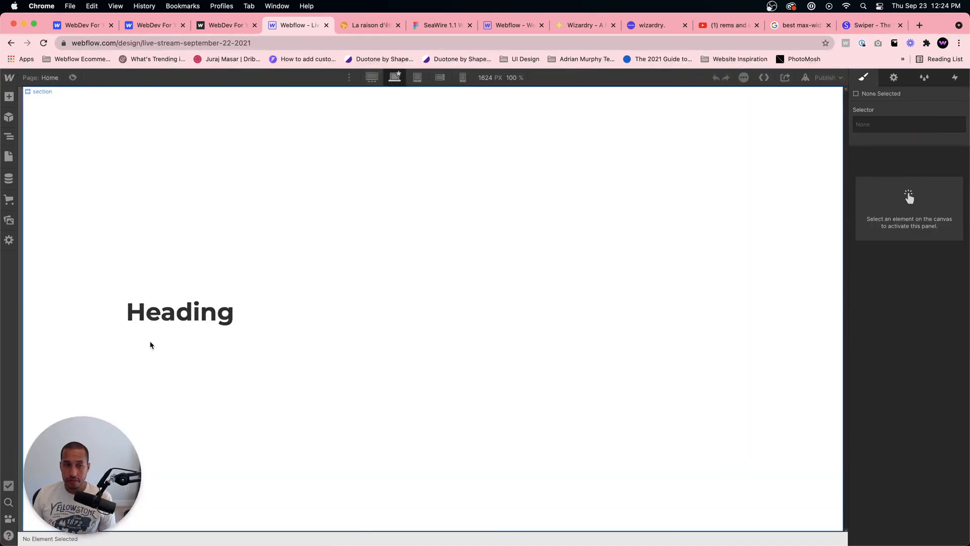
Step: Move the SeaWire Figma browser tab directly beside the Webflow project tab and return to the Webflow project
{"action": "left_click", "coordinate": [151, 313]}
{"action": "left_click", "coordinate": [231, 27]}
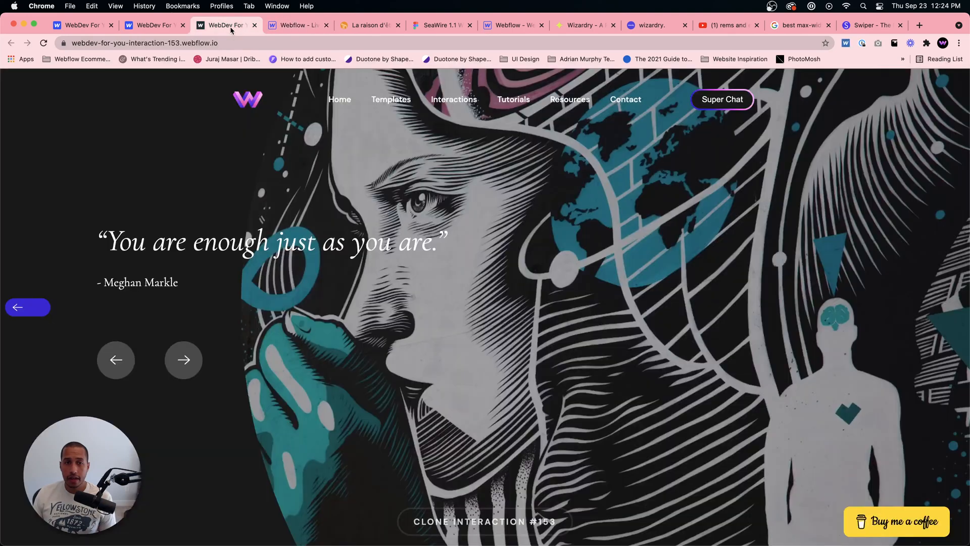
{"action": "left_click", "coordinate": [291, 27]}
{"action": "left_click_drag", "start_coordinate": [454, 28], "coordinate": [321, 29]}
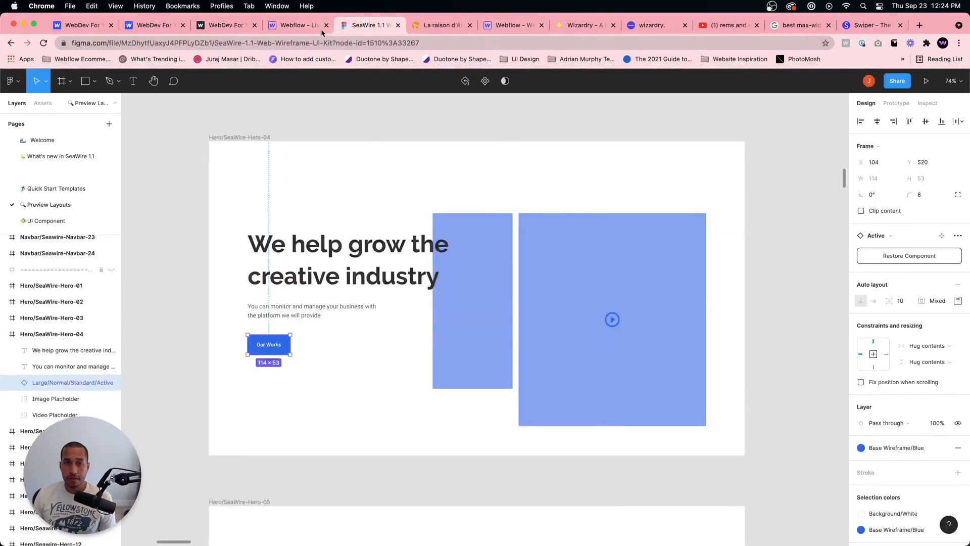
{"action": "left_click", "coordinate": [290, 27]}
Step: Replace the heading's placeholder text with "We help grow the creative industry"
{"action": "double_click", "coordinate": [262, 319]}
{"action": "key", "text": "super+a"}
{"action": "type", "text": "W"}
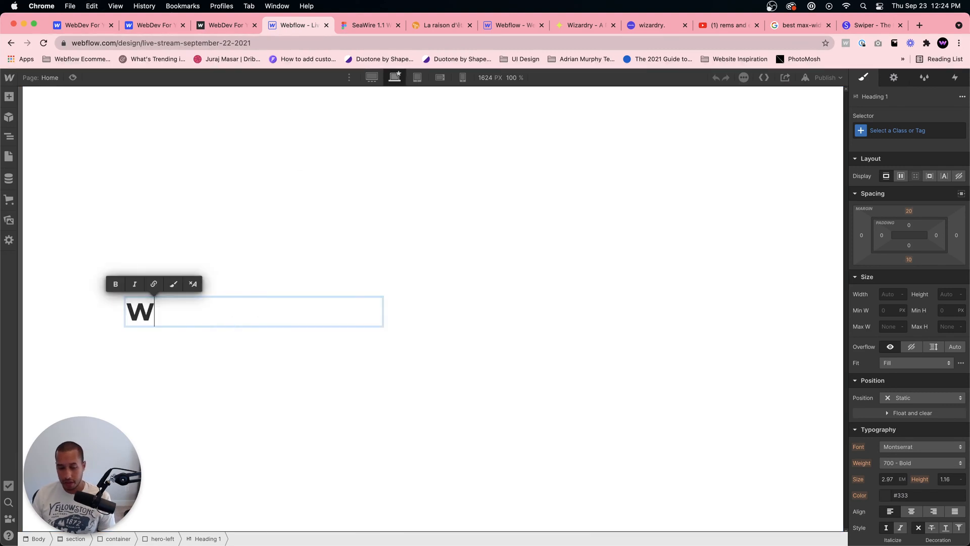
{"action": "type", "text": "e help grow the creati"}
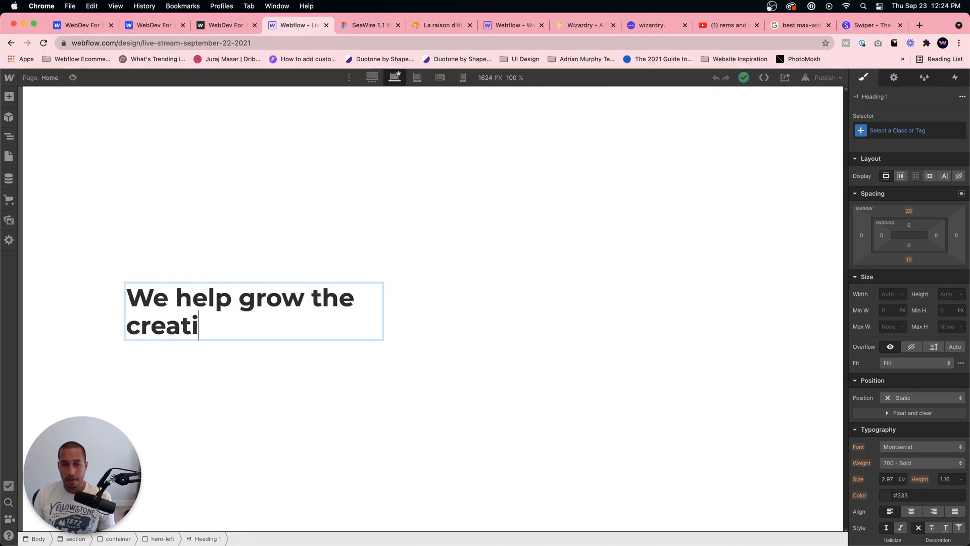
{"action": "type", "text": "ve indstu"}
{"action": "key", "text": "BackSpace"}
{"action": "key", "text": "BackSpace"}
{"action": "type", "text": "u"}
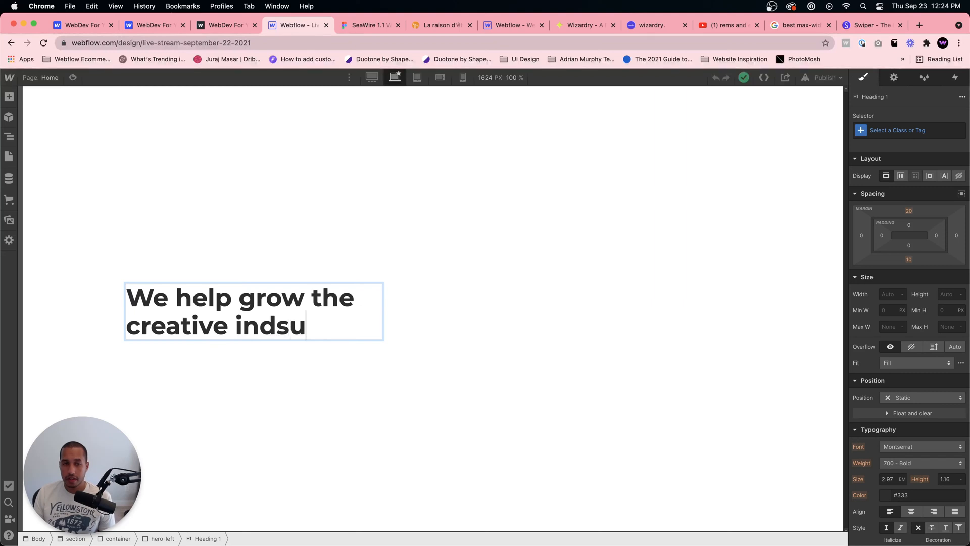
{"action": "key", "text": "BackSpace"}
{"action": "key", "text": "BackSpace"}
{"action": "type", "text": "ustry"}
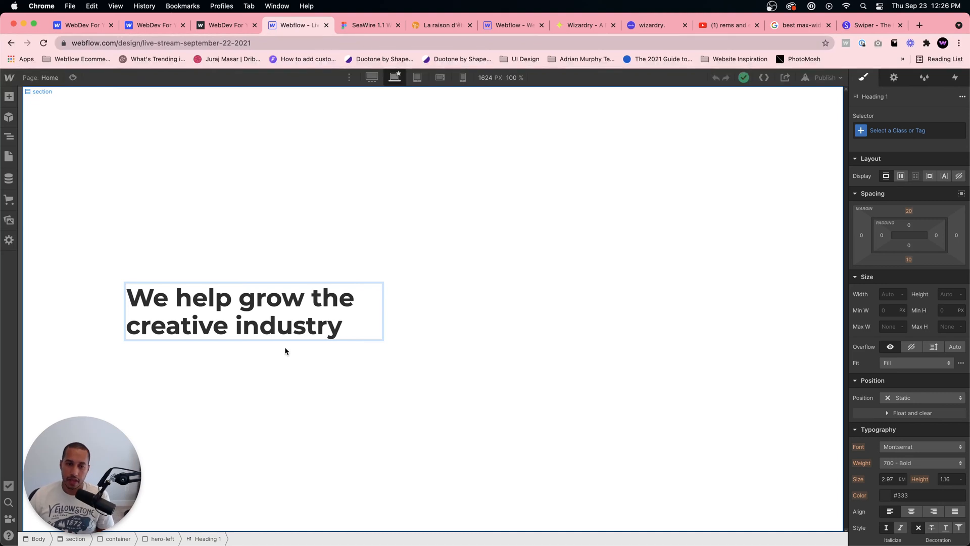
{"action": "key", "text": "Escape"}
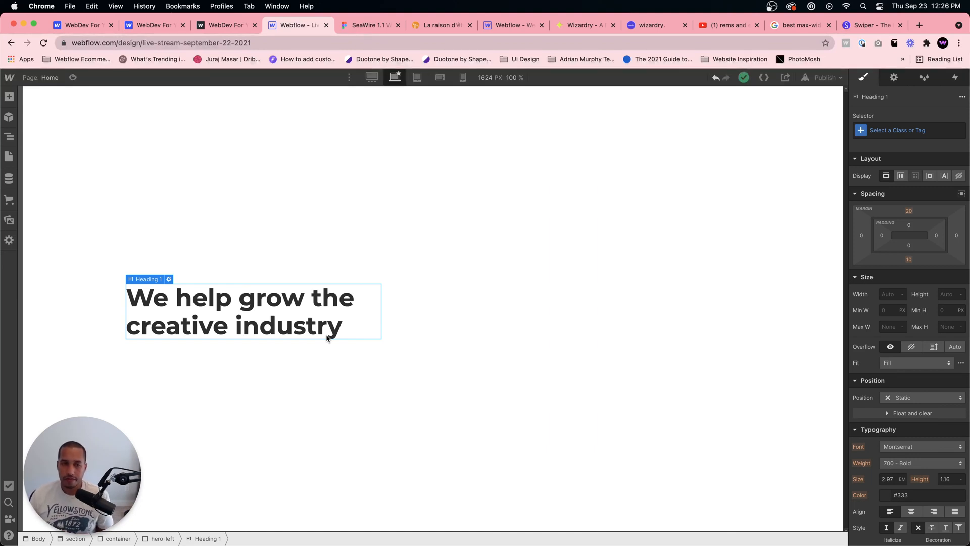
Step: Check the Figma wireframe and add a Paragraph element below the heading inside hero-left
{"action": "left_click", "coordinate": [372, 277]}
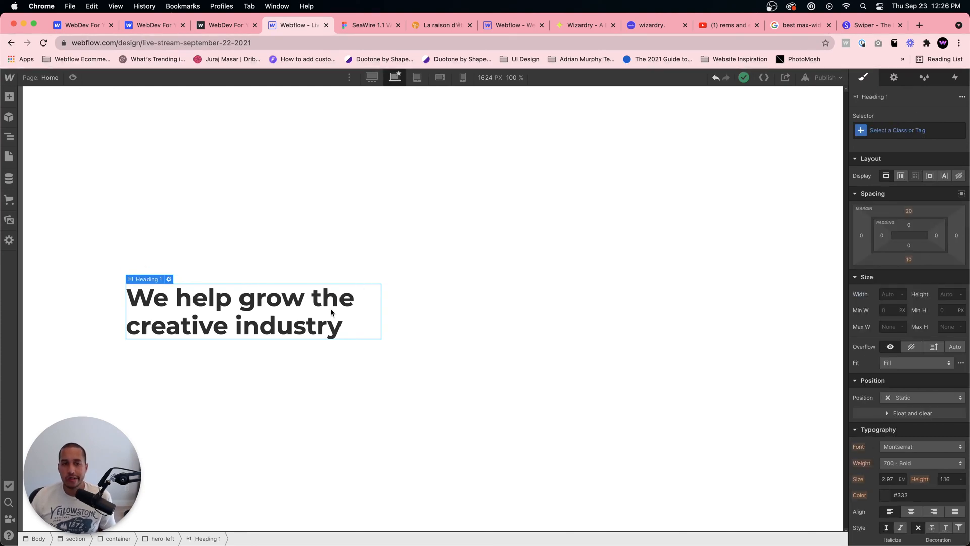
{"action": "left_click", "coordinate": [365, 23]}
{"action": "left_click", "coordinate": [327, 26]}
{"action": "key", "text": "super+e"}
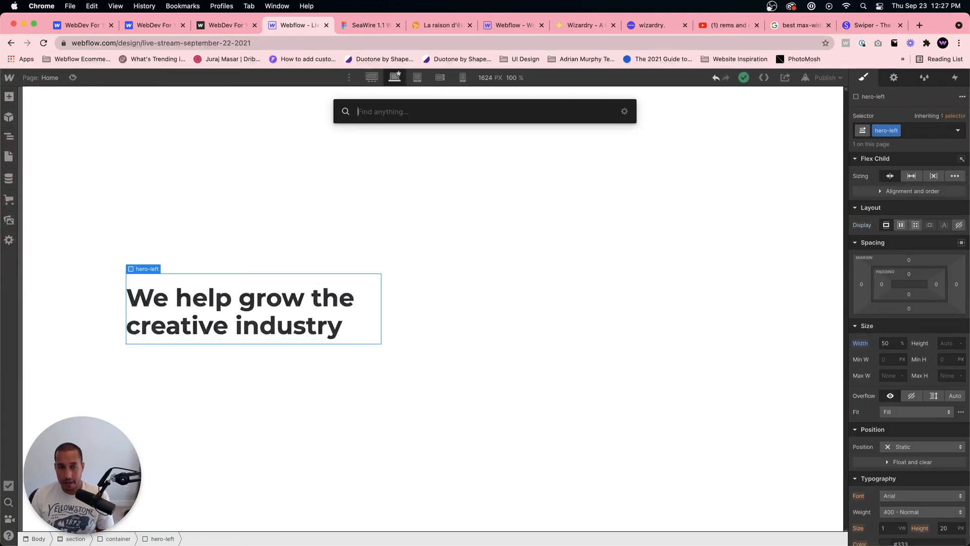
{"action": "type", "text": "para"}
{"action": "key", "text": "Return"}
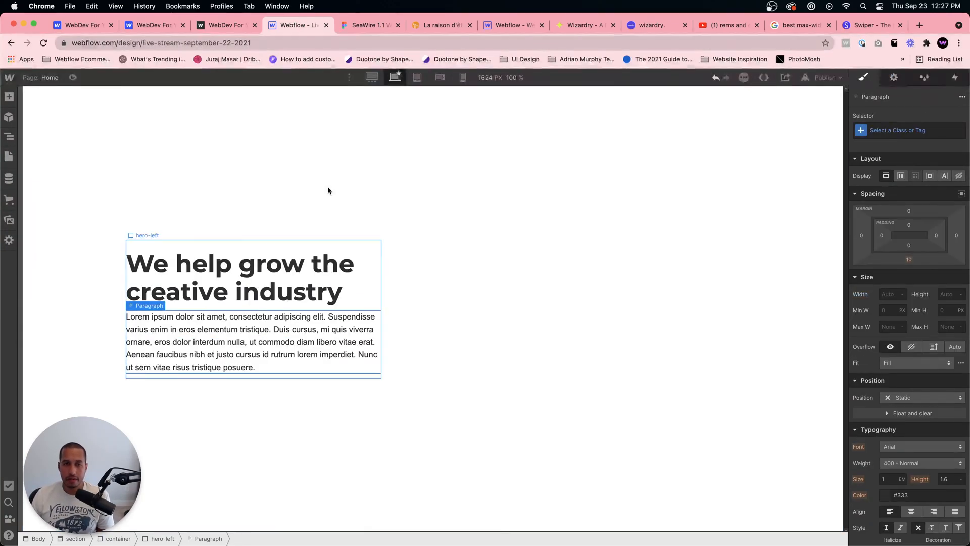
Step: Copy the hero paragraph's text from the Figma wireframe and replace the Webflow paragraph with "You can monitor and manage your business with the platform we will provide"
{"action": "left_click", "coordinate": [360, 25]}
{"action": "left_click", "coordinate": [280, 314]}
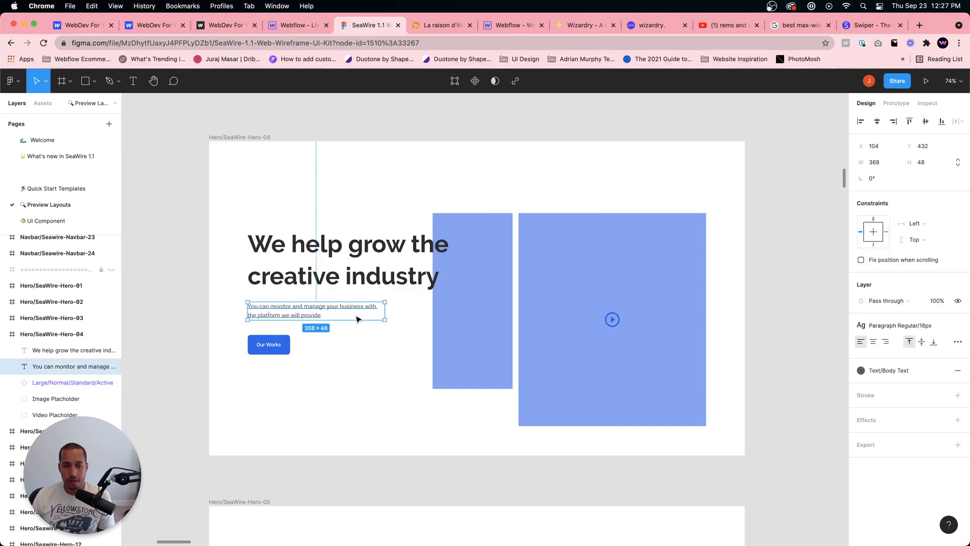
{"action": "left_click", "coordinate": [939, 104]}
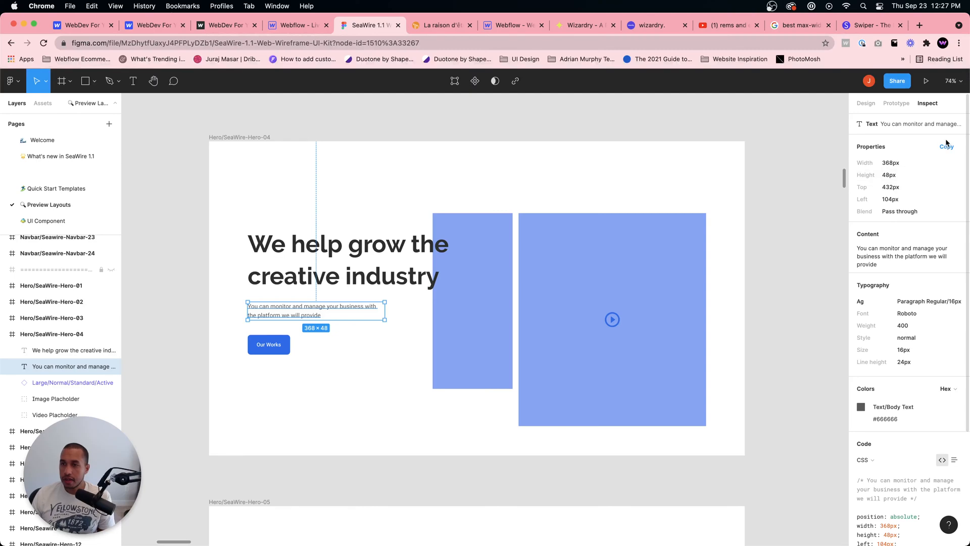
{"action": "left_click", "coordinate": [946, 234]}
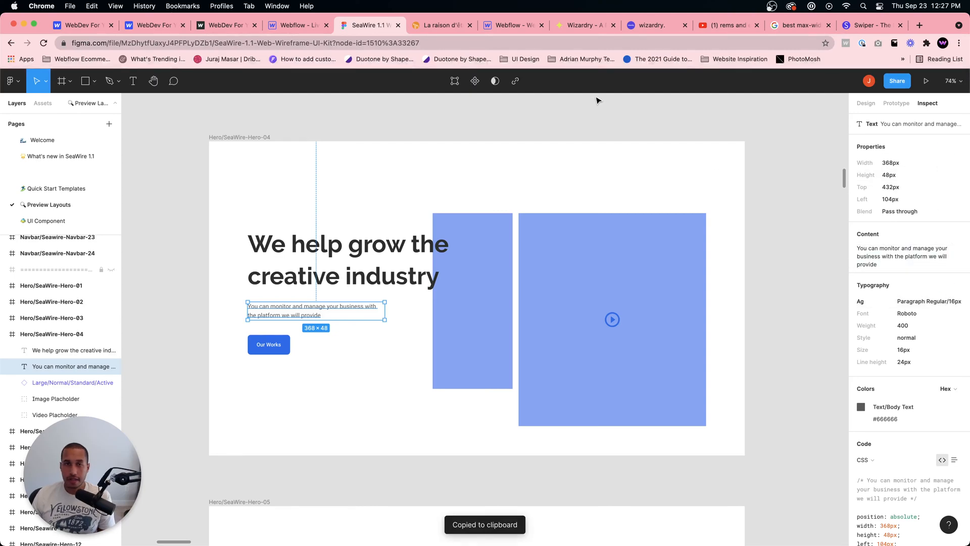
{"action": "left_click", "coordinate": [298, 25]}
{"action": "double_click", "coordinate": [248, 358]}
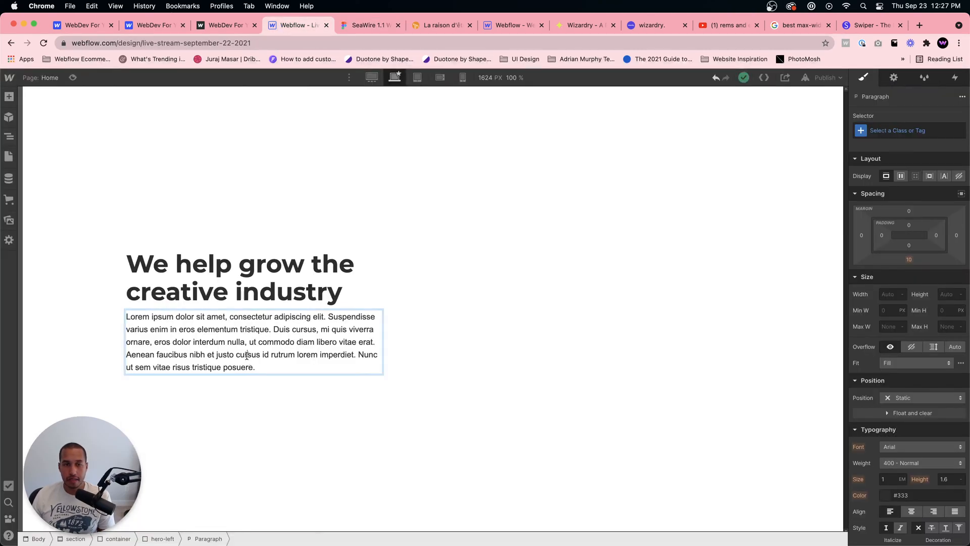
{"action": "key", "text": "super+a"}
{"action": "key", "text": "super+v"}
{"action": "left_click", "coordinate": [262, 356]}
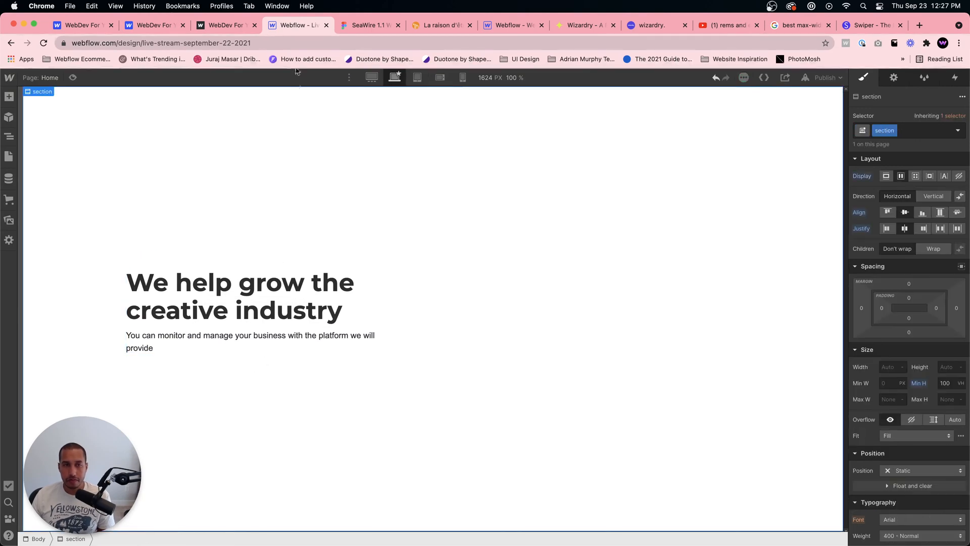
Step: Check the Figma wireframe and add a Button element below the paragraph inside hero-left
{"action": "left_click", "coordinate": [367, 26]}
{"action": "left_click", "coordinate": [300, 25]}
{"action": "left_click", "coordinate": [265, 349]}
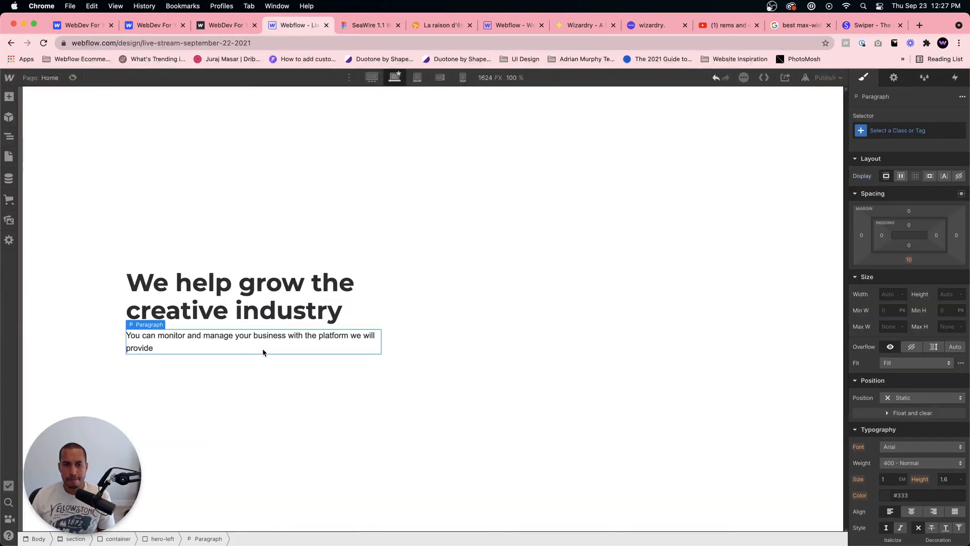
{"action": "left_click", "coordinate": [176, 539]}
{"action": "key", "text": "super+e"}
{"action": "type", "text": "button"}
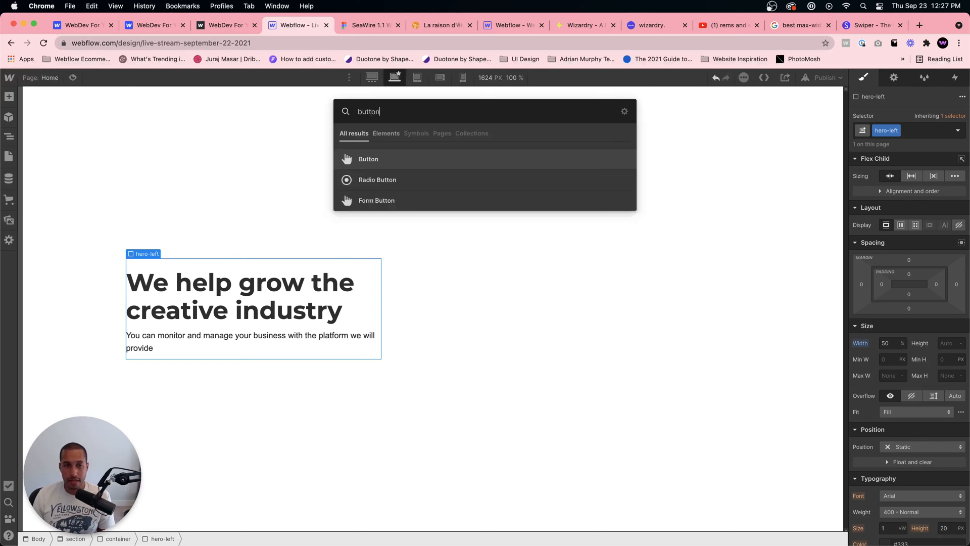
{"action": "key", "text": "Return"}
Step: Copy the wireframe button's blue color from Figma and set the Webflow button's background color to #3371F2
{"action": "key", "text": "ctrl+Tab"}
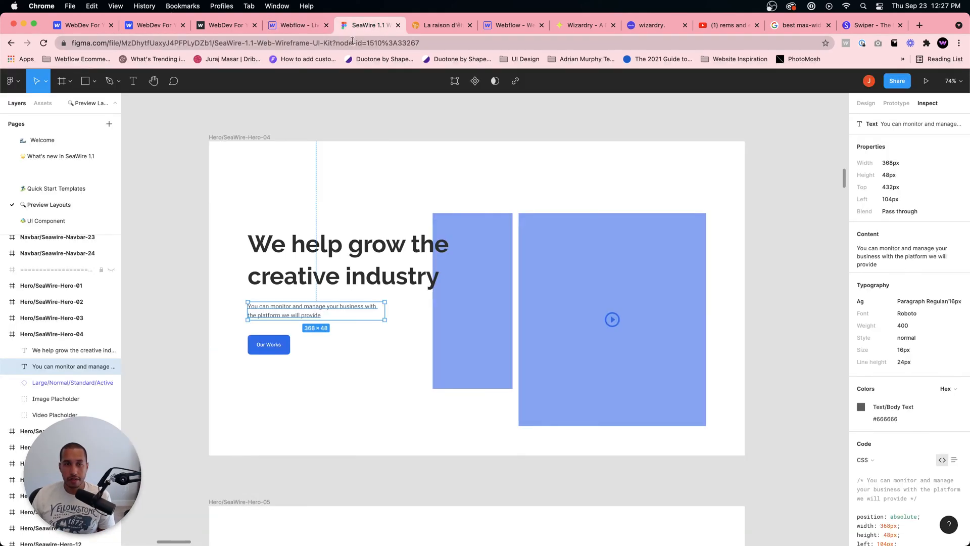
{"action": "left_click", "coordinate": [278, 351]}
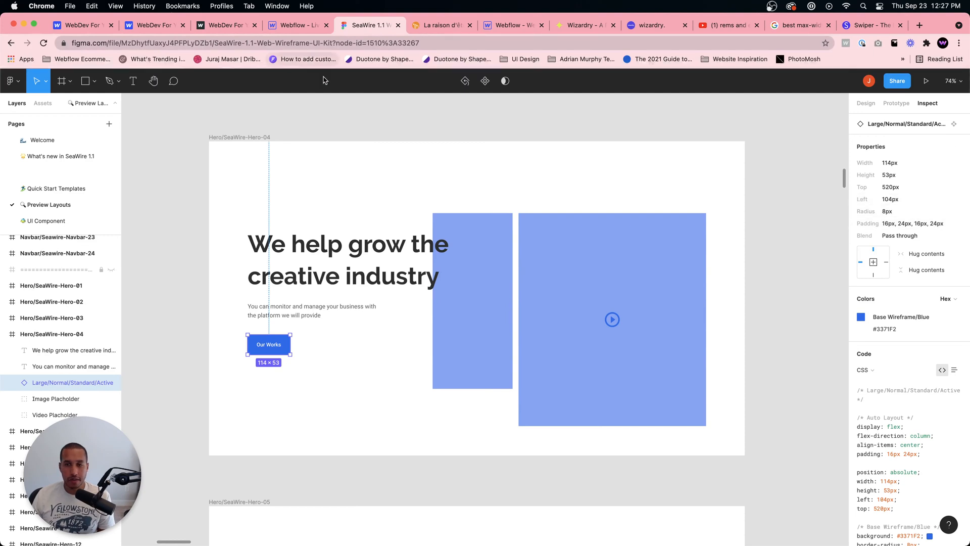
{"action": "left_click", "coordinate": [884, 331]}
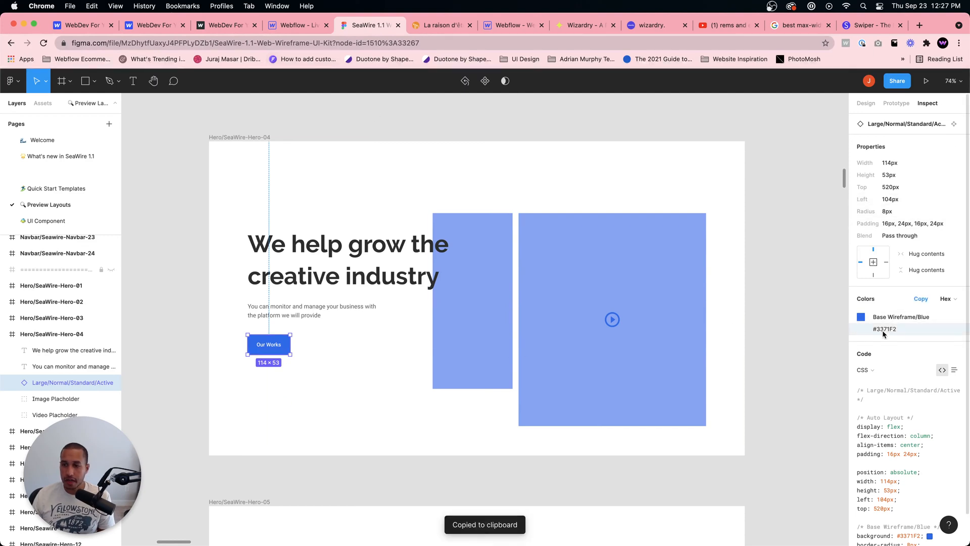
{"action": "left_click", "coordinate": [286, 25]}
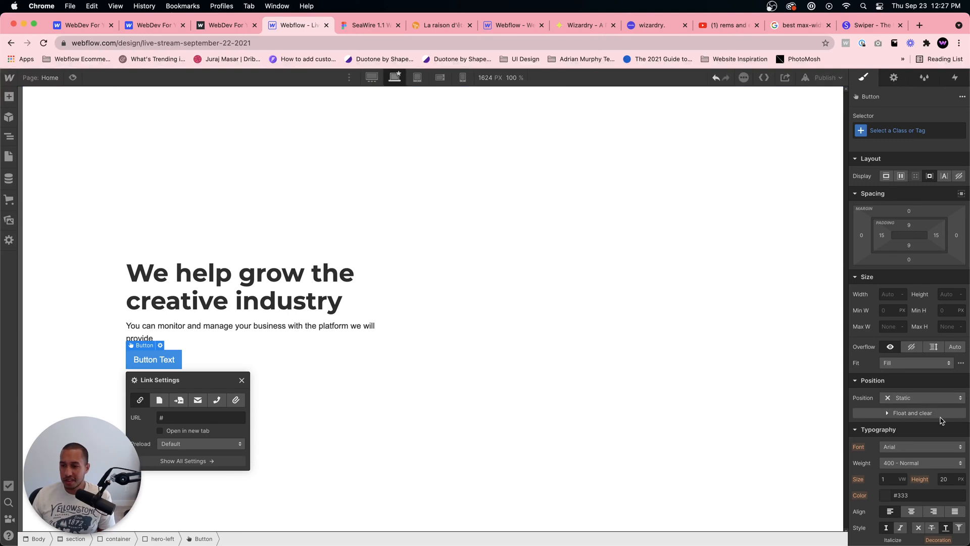
{"action": "scroll", "coordinate": [912, 461], "scroll_direction": "down", "scroll_amount": 3}
{"action": "left_click", "coordinate": [892, 462]}
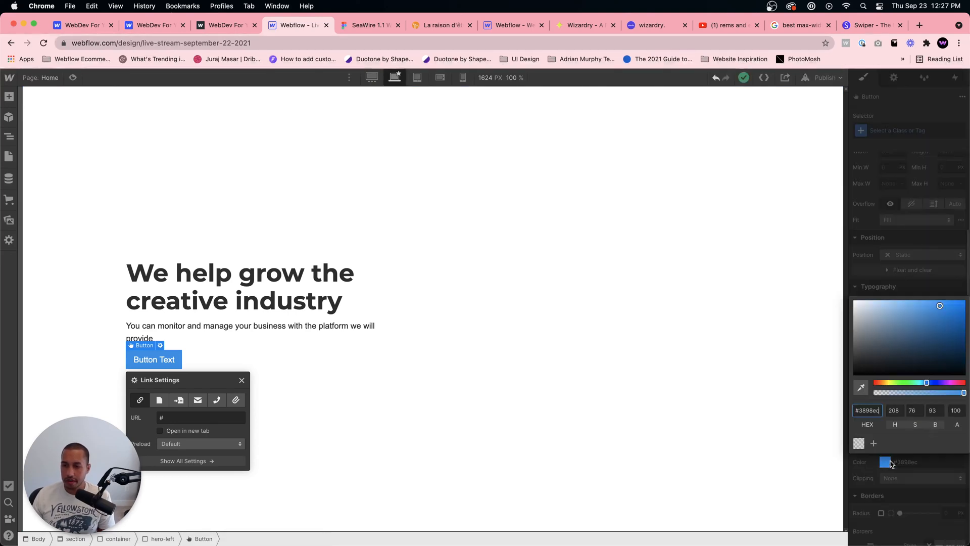
{"action": "key", "text": "super+a"}
{"action": "key", "text": "super+v"}
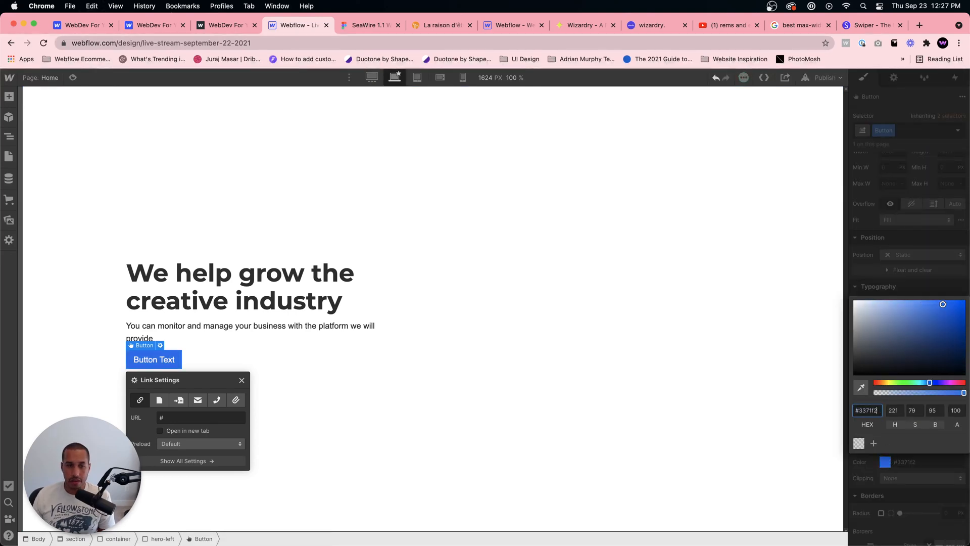
{"action": "left_click", "coordinate": [909, 274]}
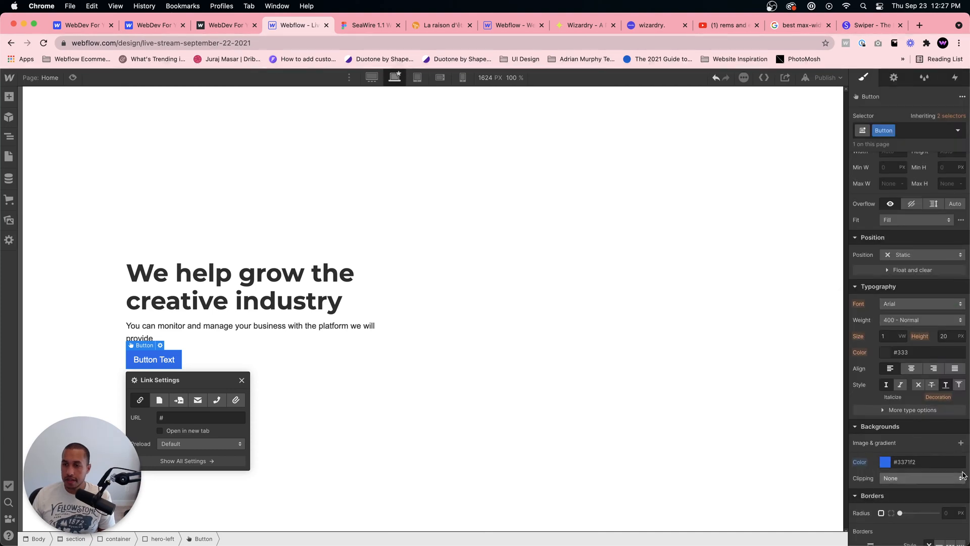
Step: Set the button's border radius to 8 px
{"action": "scroll", "coordinate": [944, 455], "scroll_direction": "down", "scroll_amount": 2}
{"action": "left_click", "coordinate": [947, 447]}
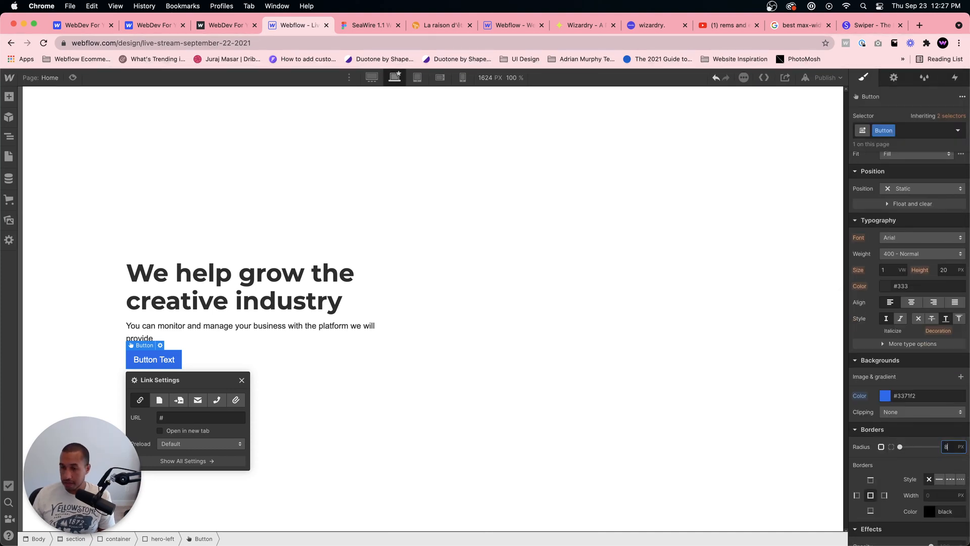
{"action": "type", "text": "8"}
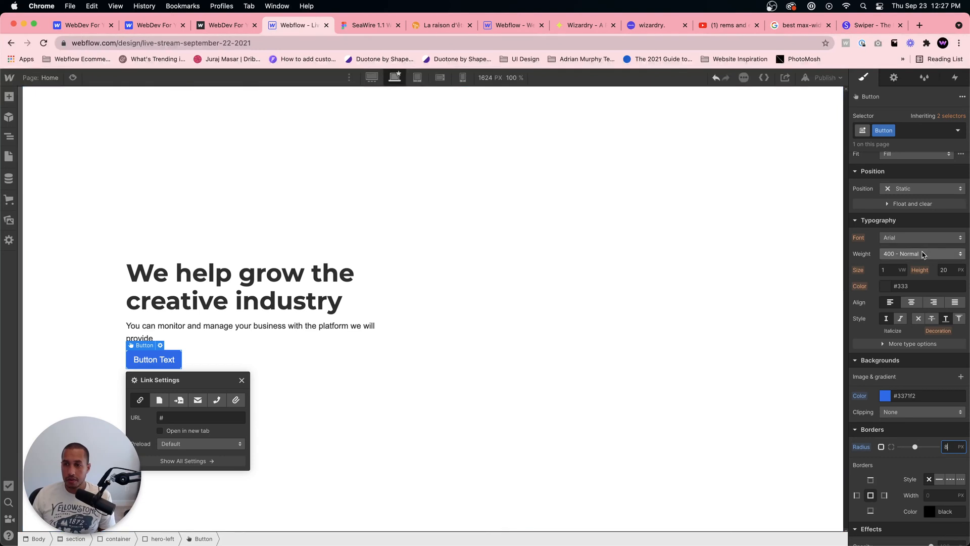
Step: Set the button's padding to 20 px on all sides and check the wireframe button's padding in Figma
{"action": "scroll", "coordinate": [907, 281], "scroll_direction": "up", "scroll_amount": 5}
{"action": "left_click_drag", "start_coordinate": [881, 235], "coordinate": [886, 236]}
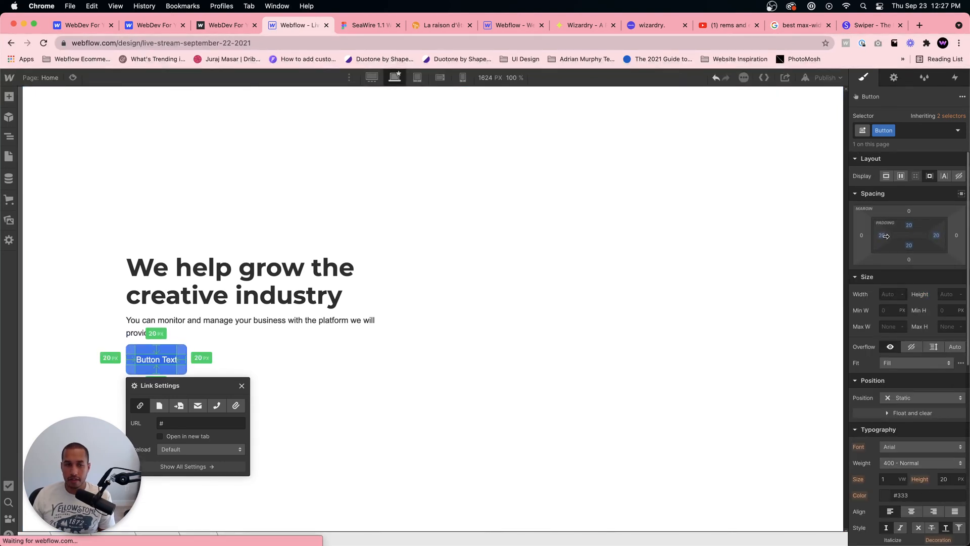
{"action": "left_click", "coordinate": [384, 25]}
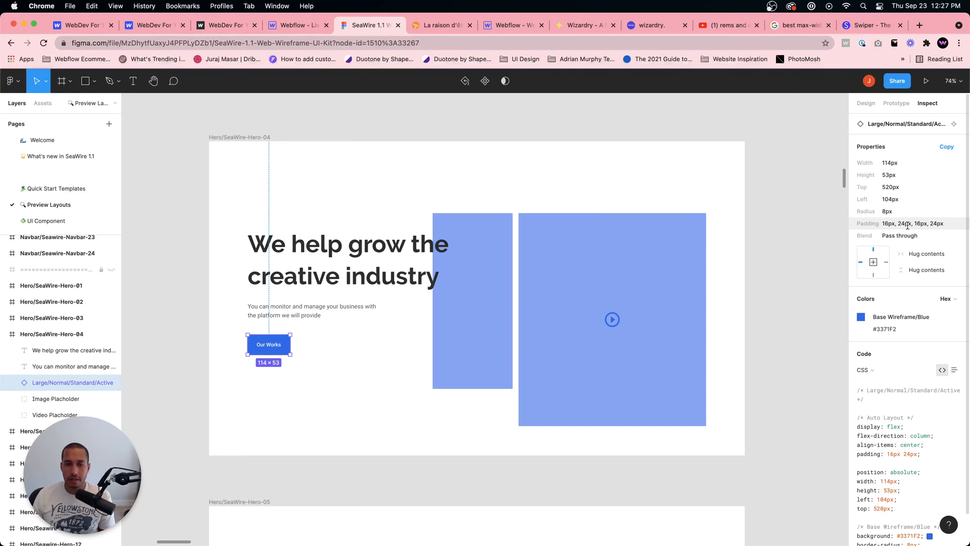
{"action": "left_click", "coordinate": [292, 26]}
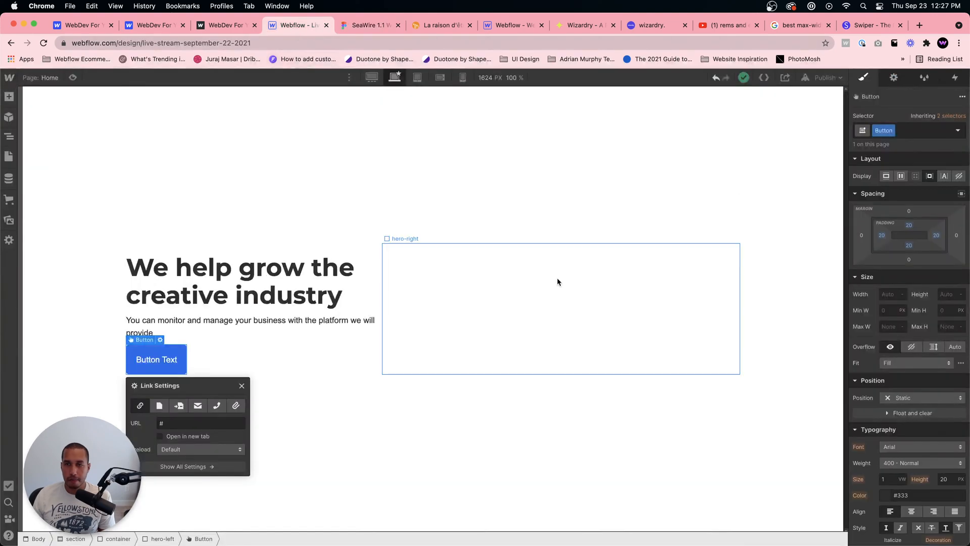
Step: Set the button's left and right padding to 16 px
{"action": "left_click", "coordinate": [881, 235]}
{"action": "type", "text": "16"}
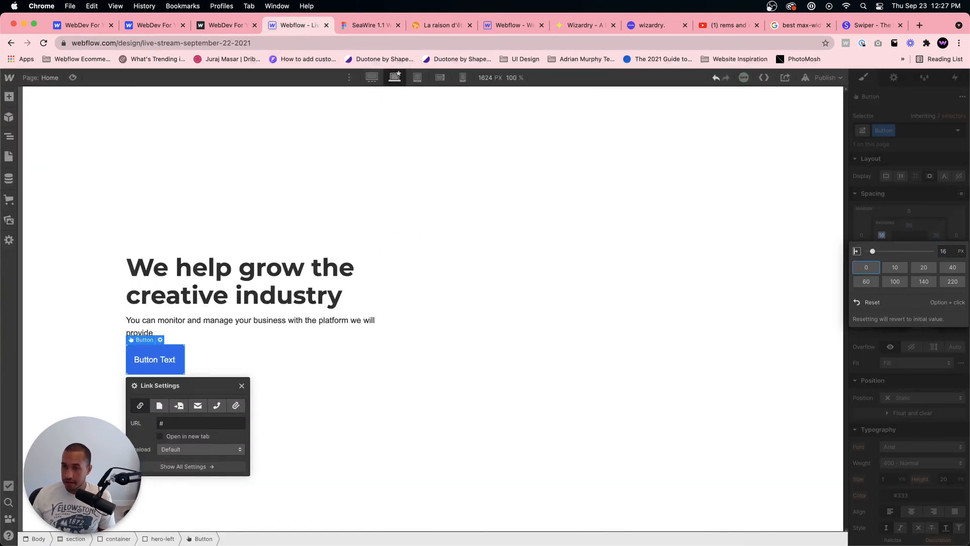
{"action": "key", "text": "Return"}
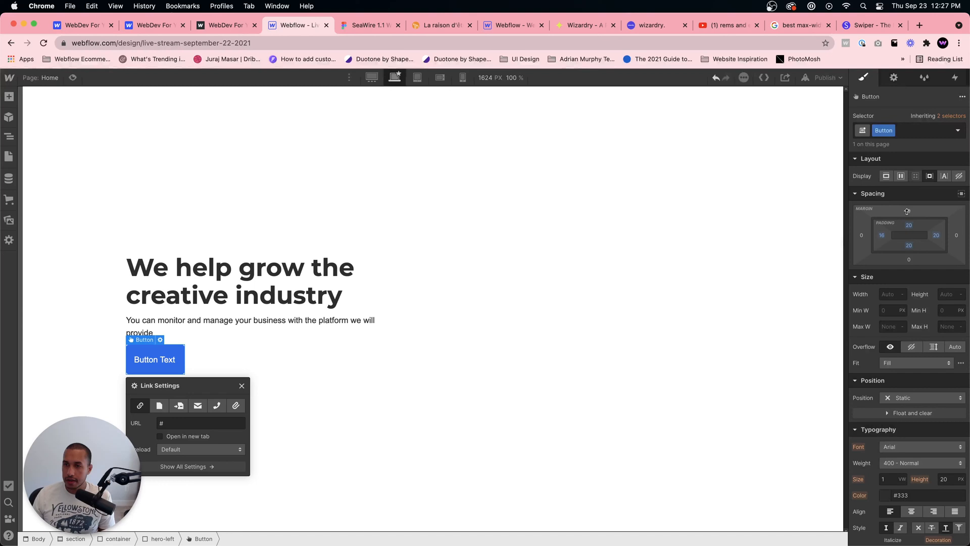
{"action": "left_click", "coordinate": [936, 235]}
{"action": "type", "text": "16"}
{"action": "key", "text": "Return"}
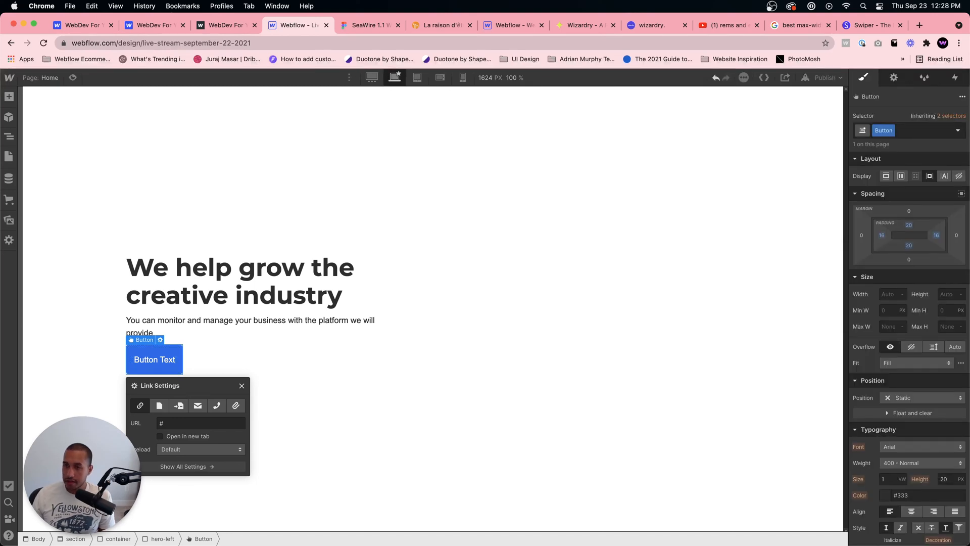
{"action": "left_click", "coordinate": [929, 197]}
{"action": "left_click", "coordinate": [902, 196]}
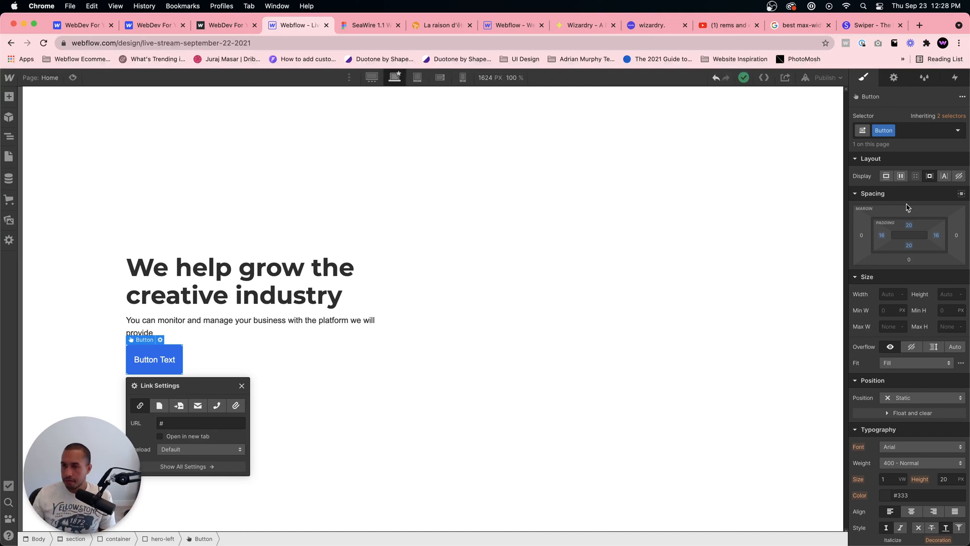
Step: Set the button's top and bottom padding to 24 px
{"action": "left_click", "coordinate": [909, 226]}
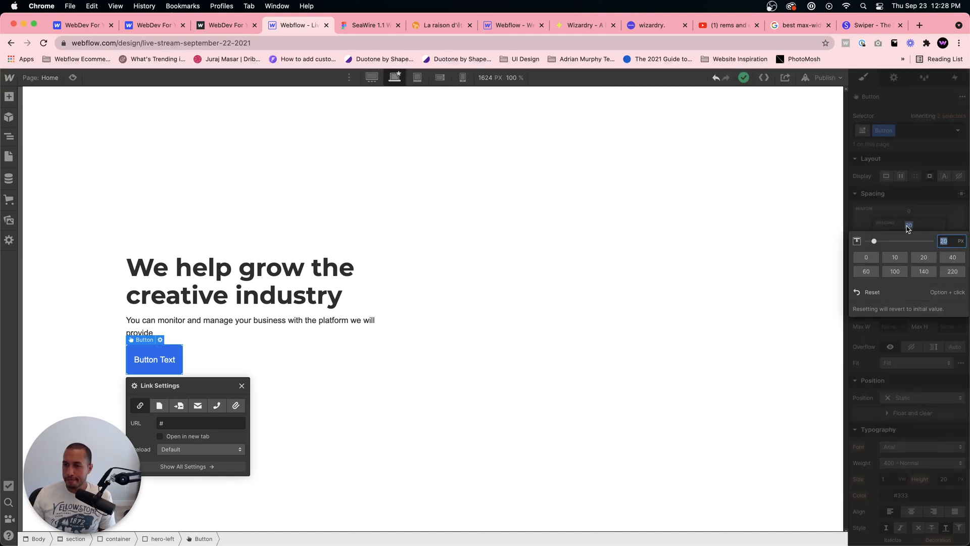
{"action": "type", "text": "2"}
{"action": "key", "text": "Return"}
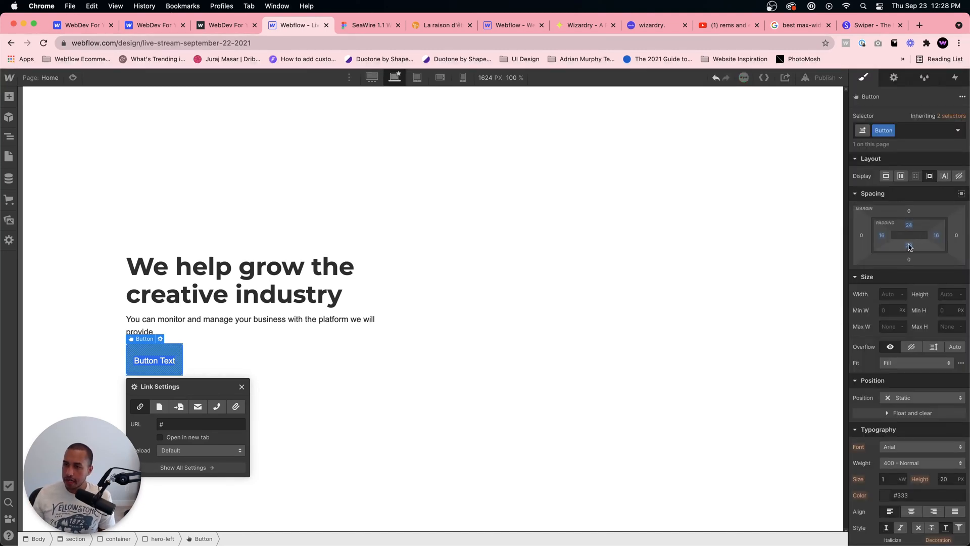
{"action": "left_click", "coordinate": [908, 246]}
{"action": "type", "text": "24"}
{"action": "key", "text": "Return"}
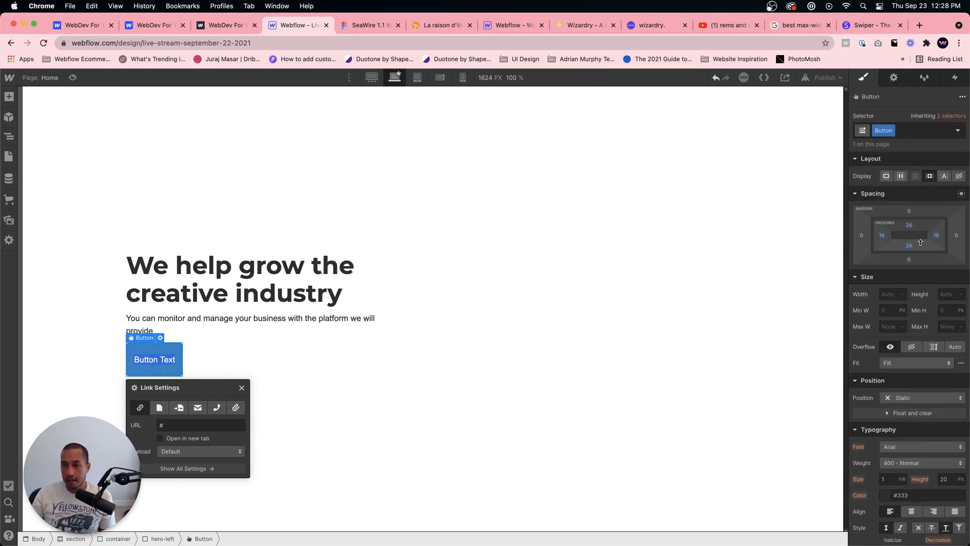
Step: Set the button's top and bottom padding to 16 px
{"action": "left_click", "coordinate": [910, 226]}
{"action": "type", "text": "16"}
{"action": "key", "text": "Return"}
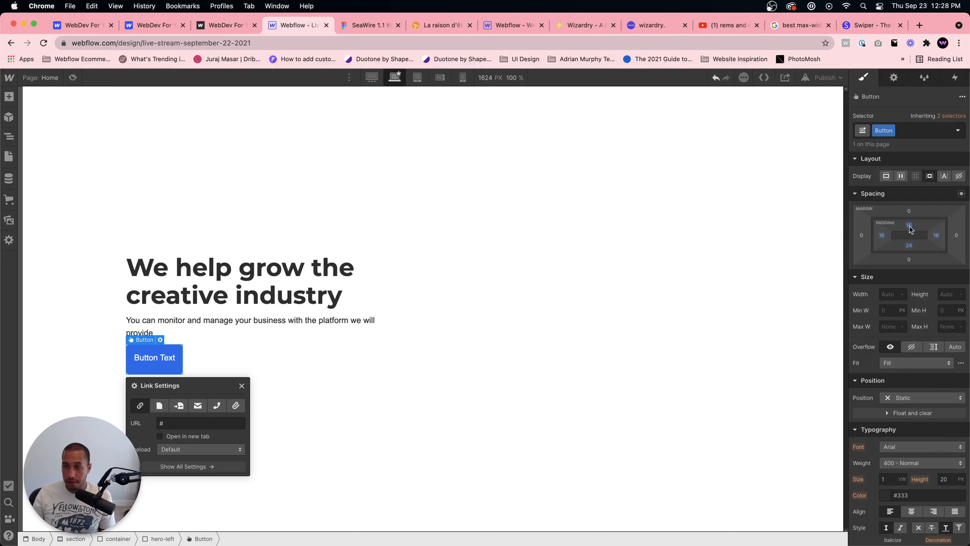
{"action": "left_click", "coordinate": [909, 246]}
{"action": "type", "text": "16"}
{"action": "key", "text": "Return"}
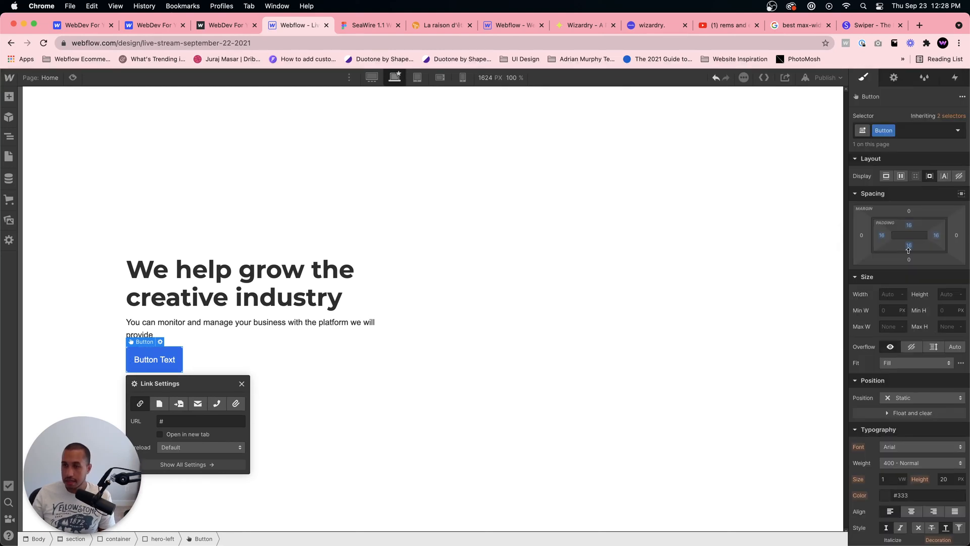
Step: Set the button's left and right padding to 24 px
{"action": "left_click", "coordinate": [883, 236]}
{"action": "type", "text": "24"}
{"action": "key", "text": "Return"}
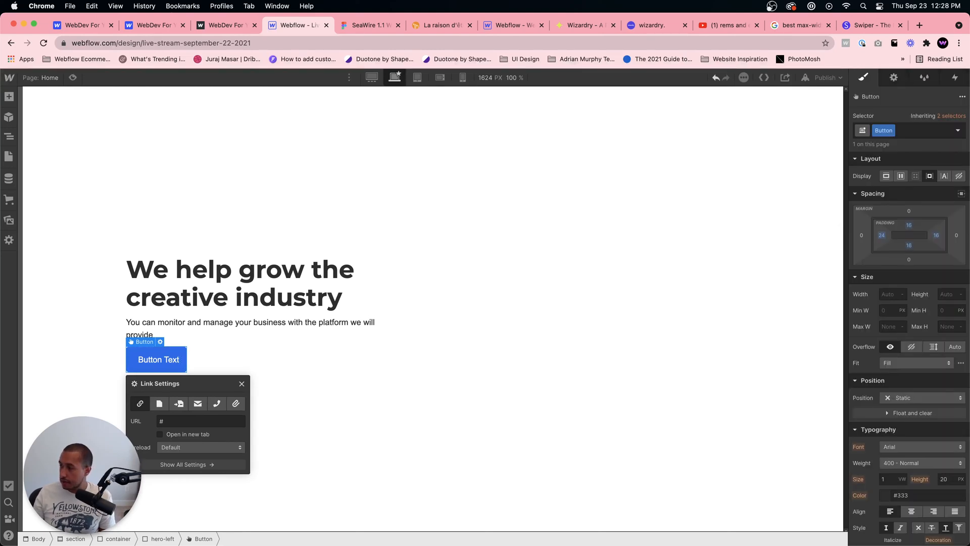
{"action": "left_click", "coordinate": [936, 235]}
{"action": "type", "text": "24"}
{"action": "key", "text": "Return"}
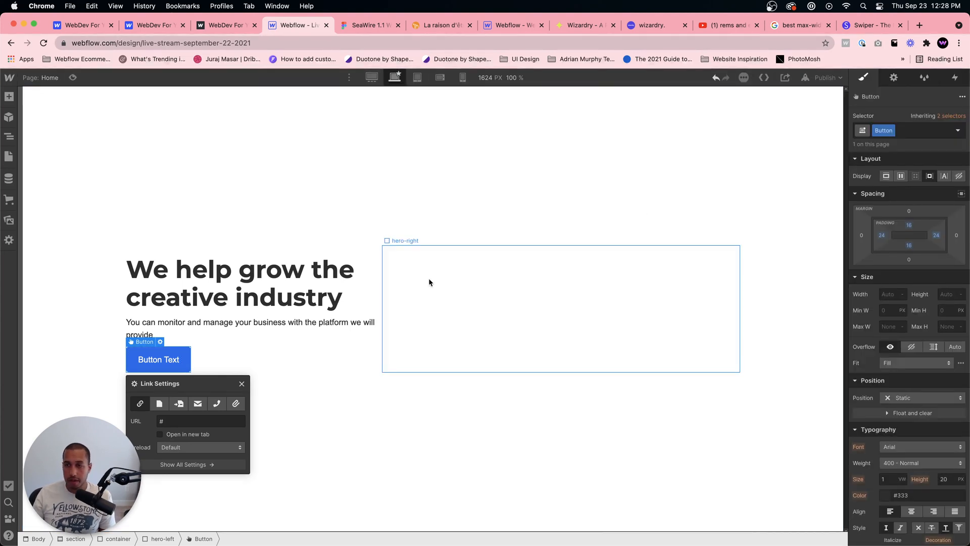
Step: Check the button label in the Figma wireframe and change the Webflow button's text to "Our Works"
{"action": "left_click", "coordinate": [367, 25]}
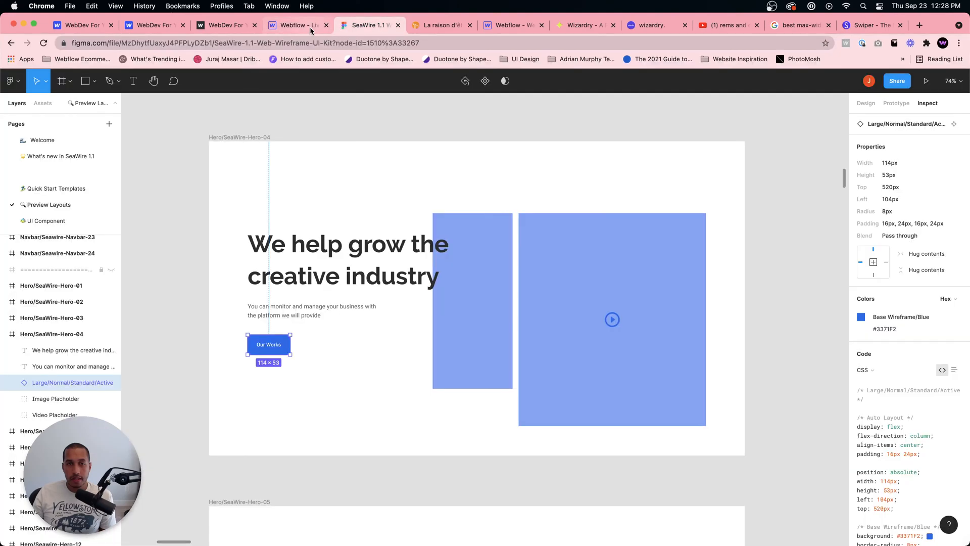
{"action": "left_click", "coordinate": [300, 29]}
{"action": "double_click", "coordinate": [165, 361]}
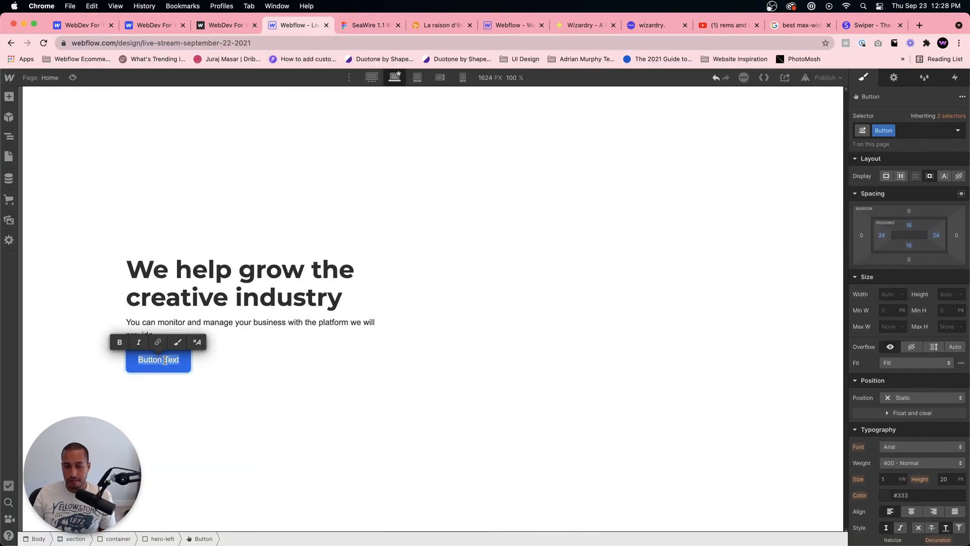
{"action": "type", "text": "Our Works"}
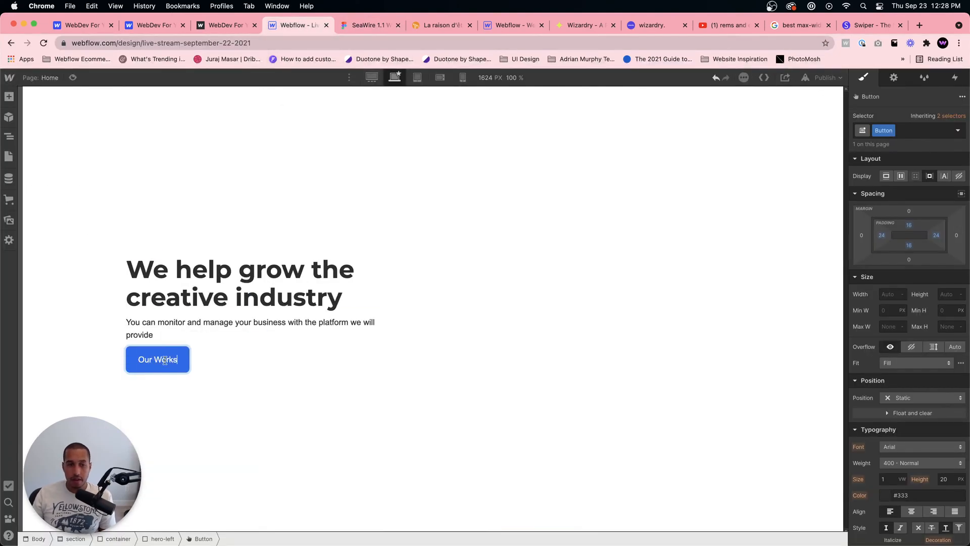
{"action": "key", "text": "Escape"}
Step: Set the All Links tag's font to Montserrat through the button's inherited styles
{"action": "left_click", "coordinate": [177, 365]}
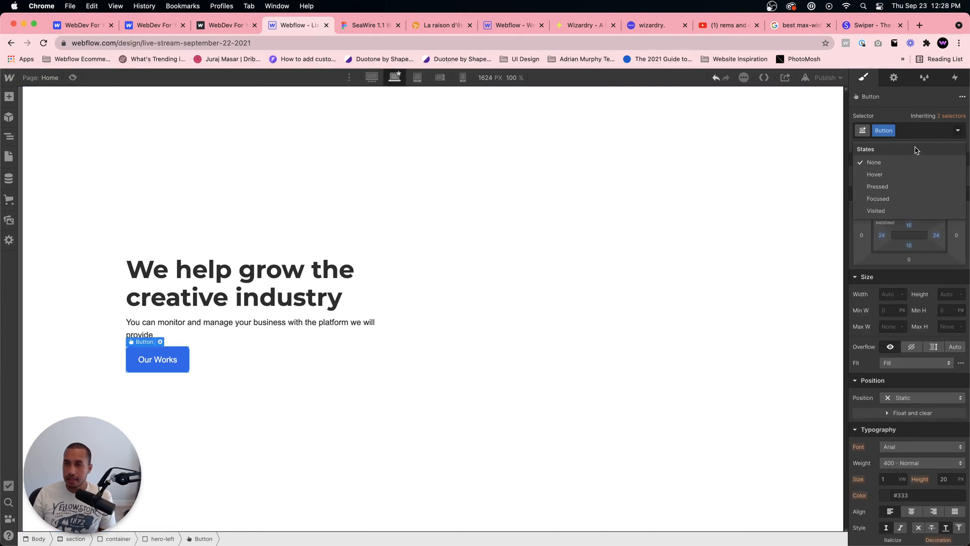
{"action": "mouse_move", "coordinate": [950, 115]}
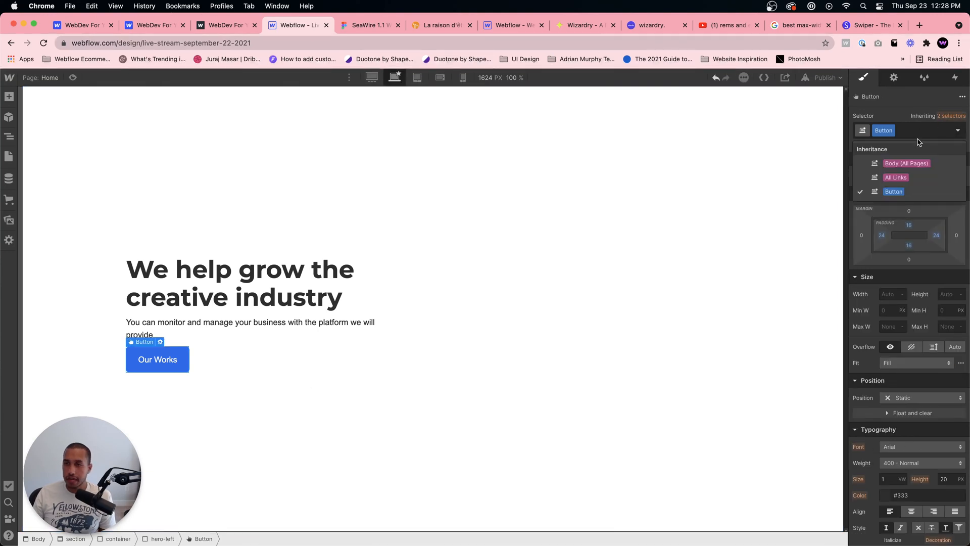
{"action": "left_click", "coordinate": [896, 178]}
{"action": "scroll", "coordinate": [912, 253], "scroll_direction": "down", "scroll_amount": 3}
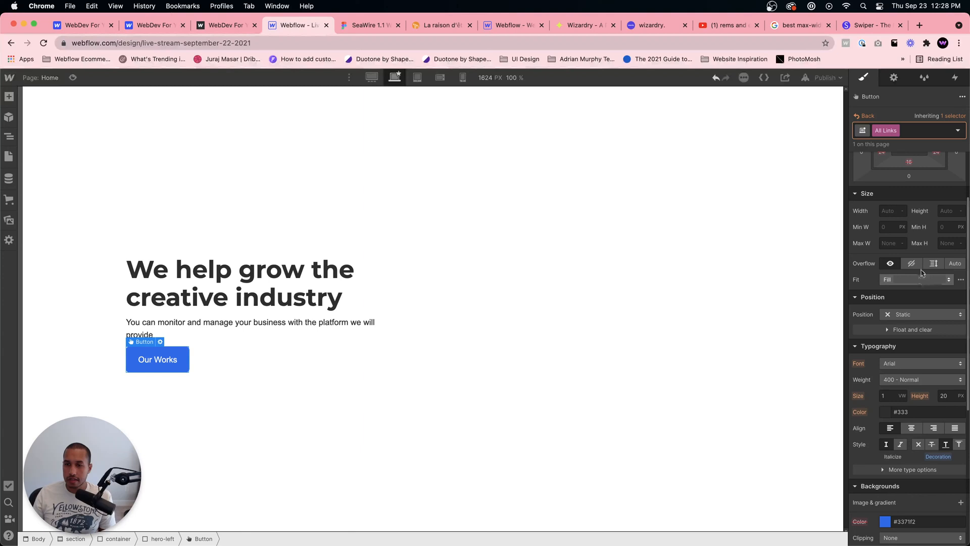
{"action": "left_click", "coordinate": [913, 363]}
{"action": "left_click", "coordinate": [910, 367]}
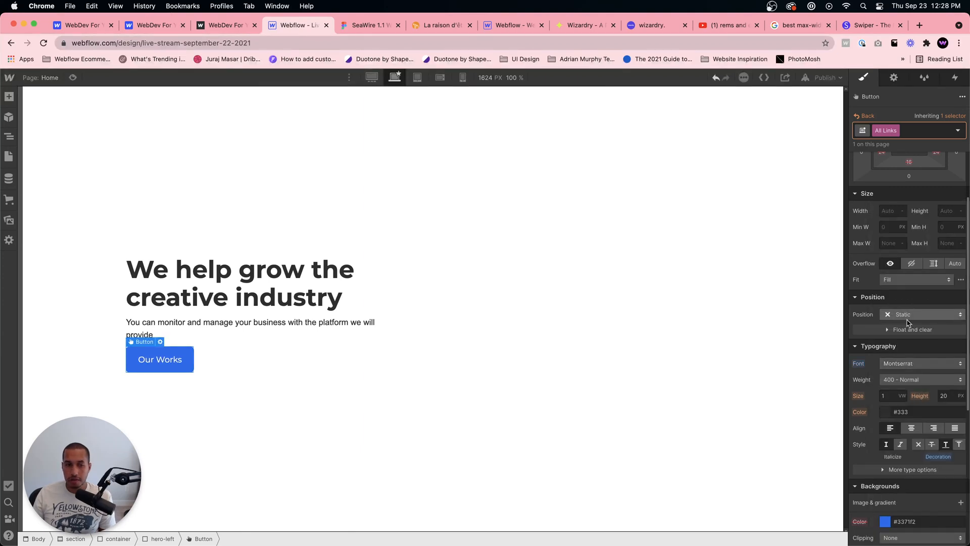
{"action": "left_click", "coordinate": [354, 369]}
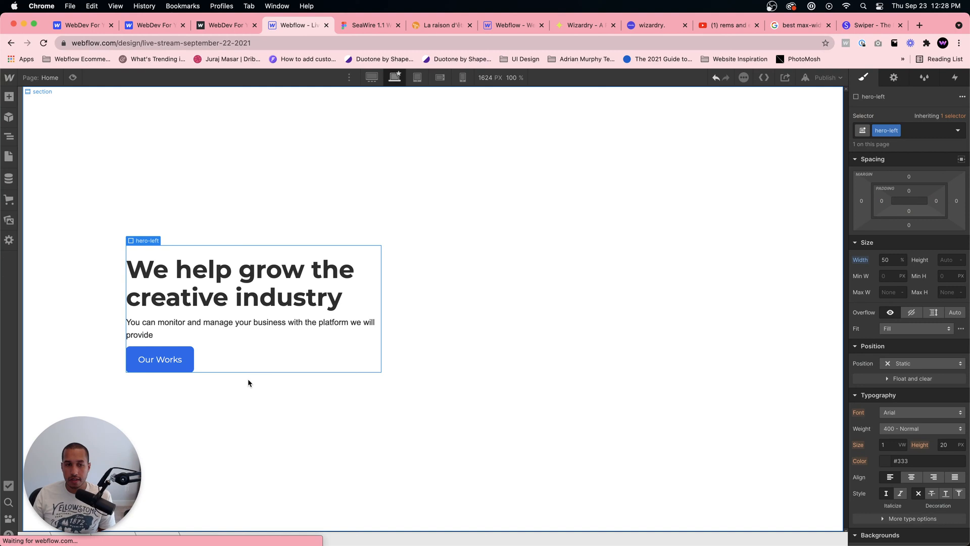
Step: Give the hero heading the class hero-heading and set its bottom margin to 24 px
{"action": "left_click", "coordinate": [245, 308]}
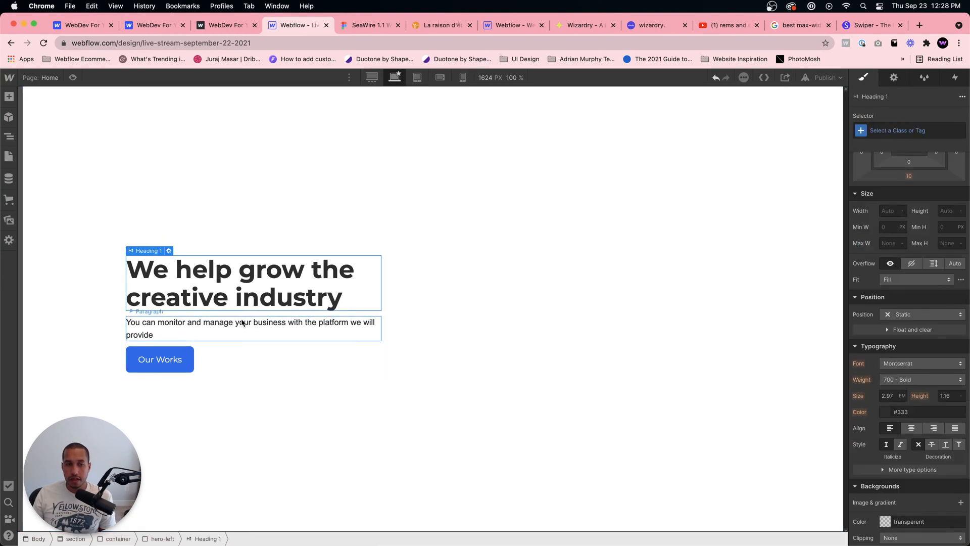
{"action": "left_click", "coordinate": [923, 131]}
{"action": "type", "text": "hero-heading"}
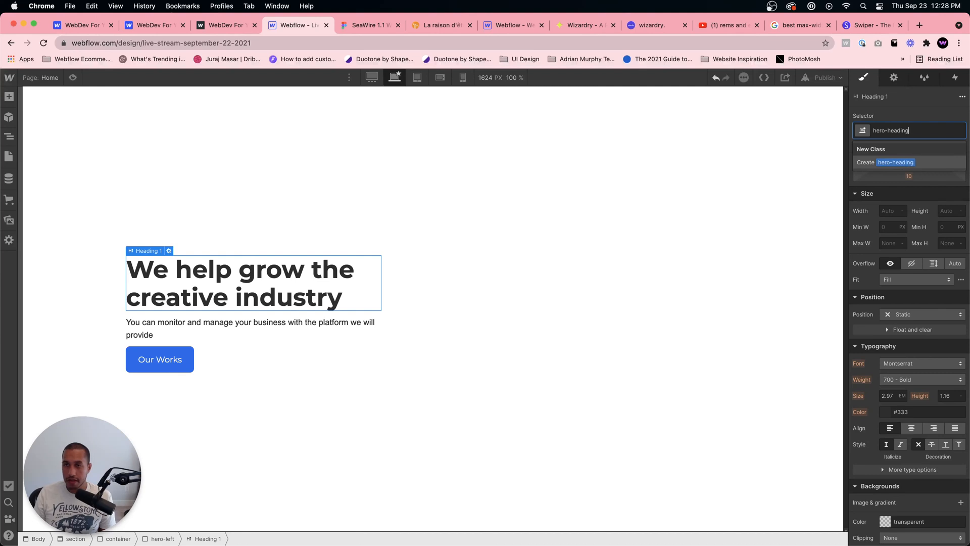
{"action": "key", "text": "Return"}
{"action": "left_click_drag", "start_coordinate": [909, 179], "coordinate": [905, 186]}
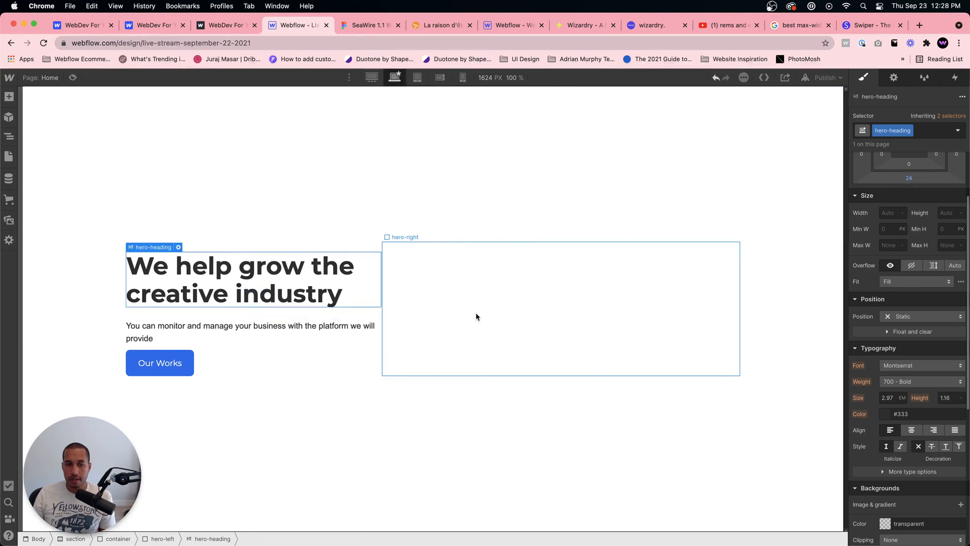
Step: Give the paragraph below the heading the class hero-paragraph and set its bottom margin to 24 px
{"action": "left_click", "coordinate": [289, 332]}
{"action": "left_click", "coordinate": [914, 132]}
{"action": "type", "text": "he"}
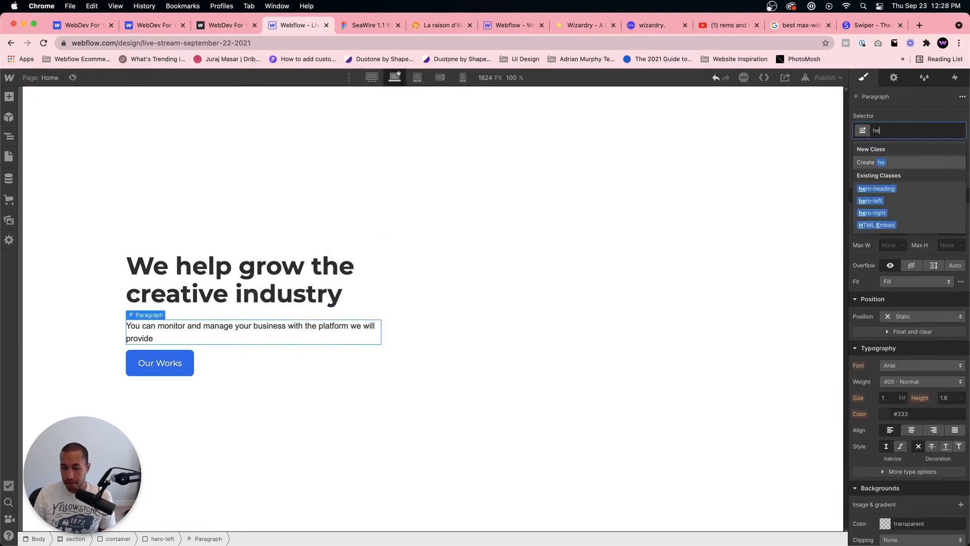
{"action": "type", "text": "ro-paragraph"}
{"action": "key", "text": "Return"}
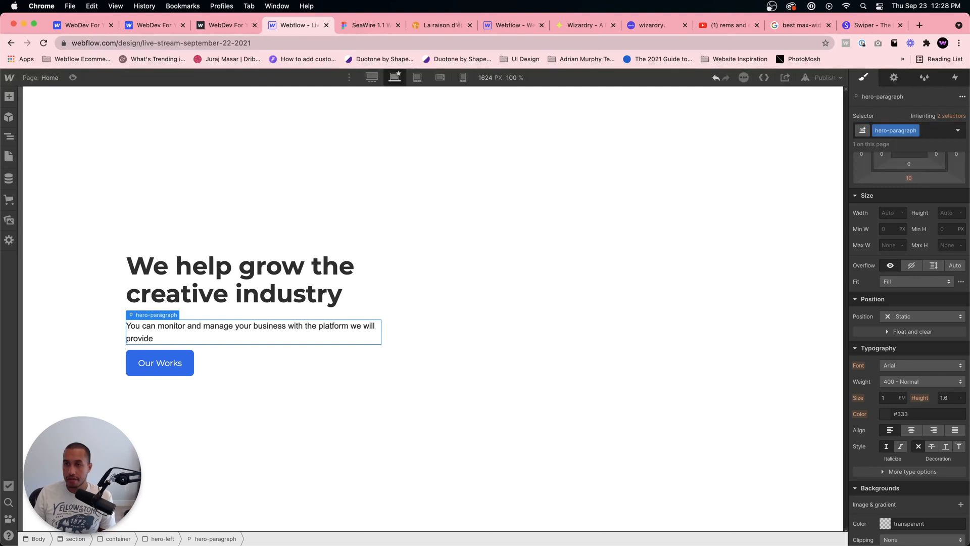
{"action": "left_click_drag", "start_coordinate": [918, 177], "coordinate": [913, 186]}
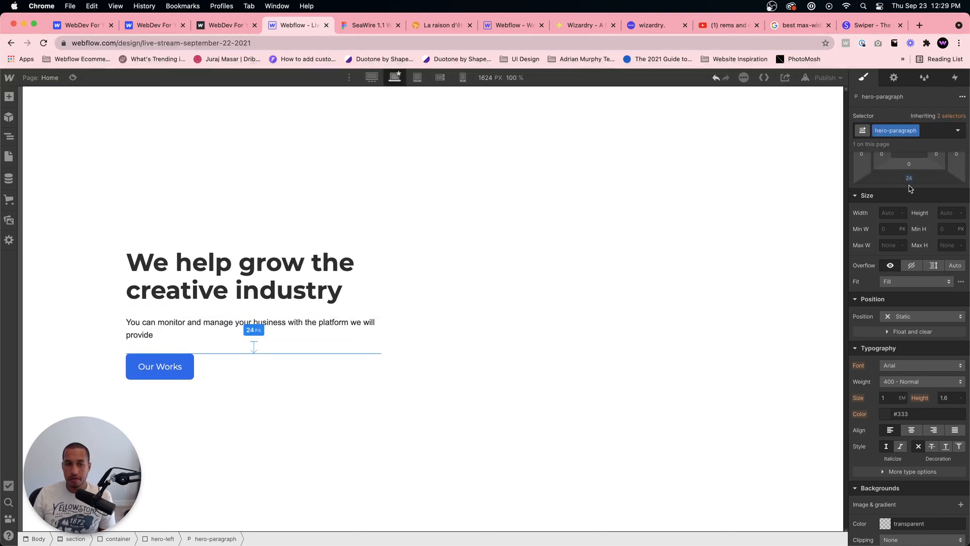
{"action": "left_click", "coordinate": [684, 289]}
{"action": "left_click", "coordinate": [614, 420]}
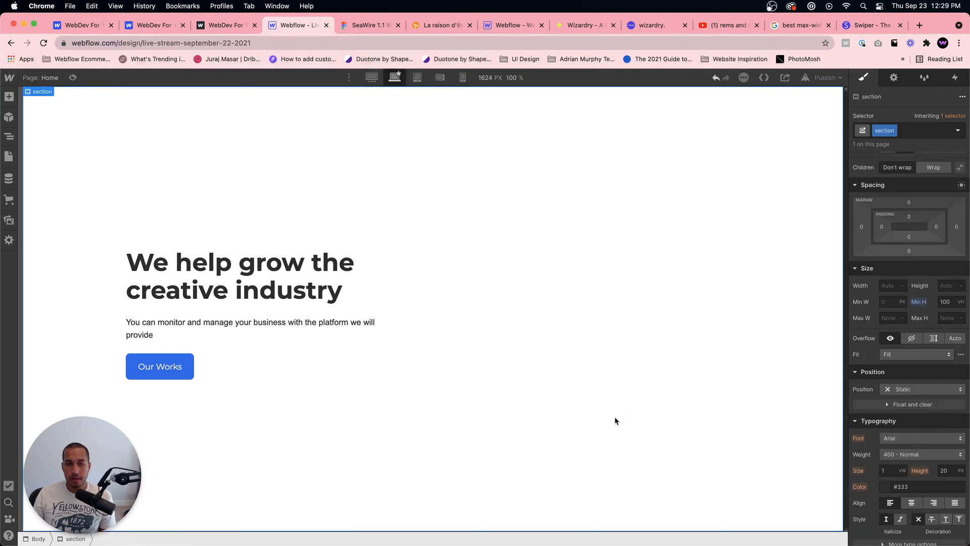
Step: Set hero-right's position to Absolute with the Right preset
{"action": "left_click", "coordinate": [523, 297]}
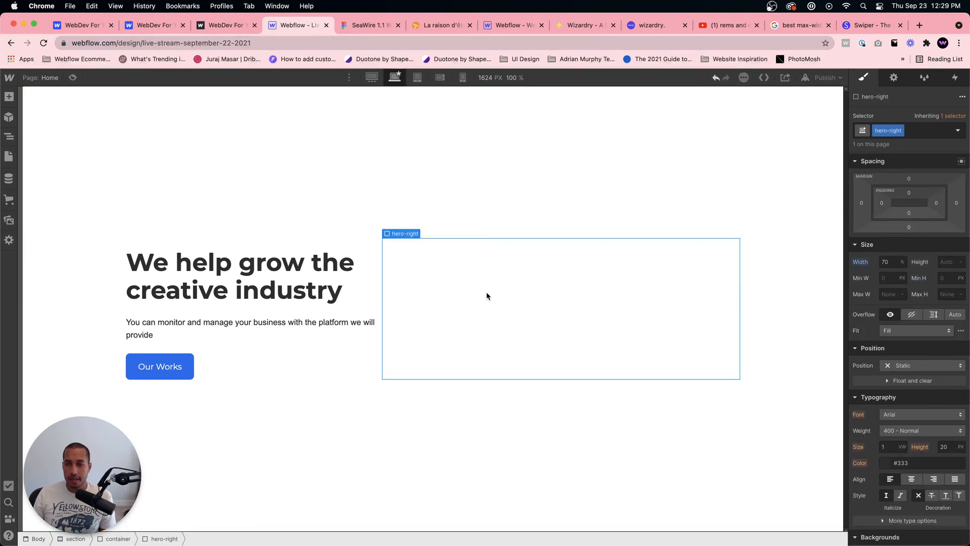
{"action": "scroll", "coordinate": [910, 365], "scroll_direction": "down", "scroll_amount": 1}
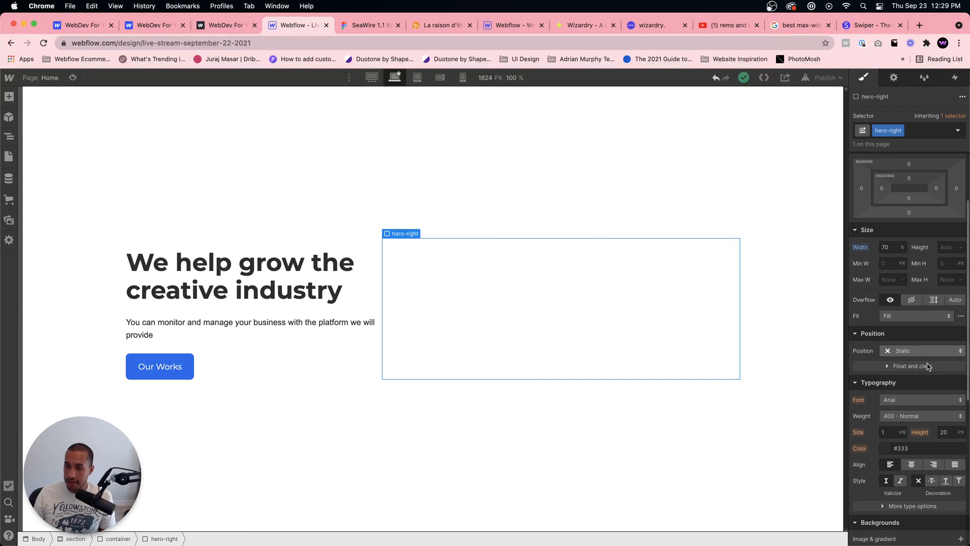
{"action": "left_click", "coordinate": [905, 398]}
{"action": "left_click", "coordinate": [860, 351]}
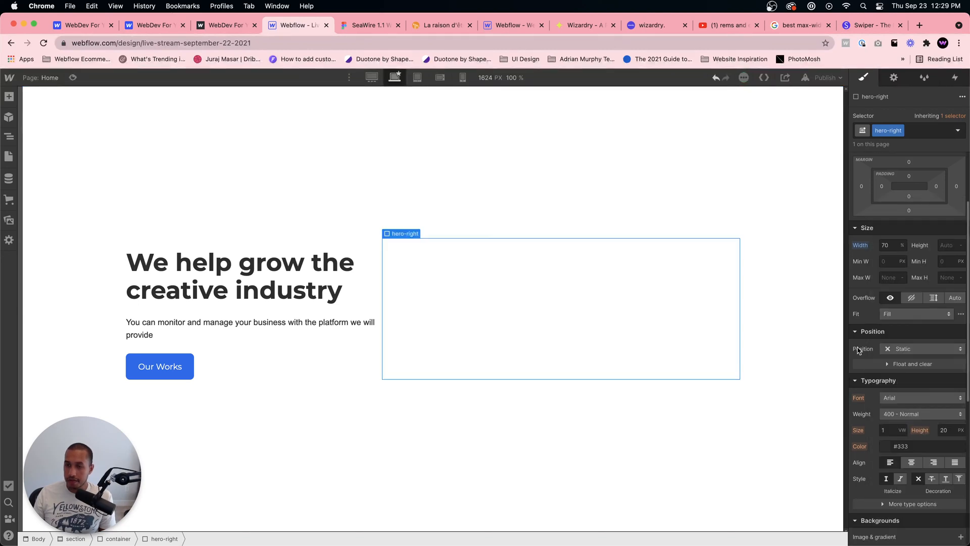
{"action": "left_click", "coordinate": [913, 348]}
{"action": "left_click", "coordinate": [913, 363]}
{"action": "left_click", "coordinate": [912, 348]}
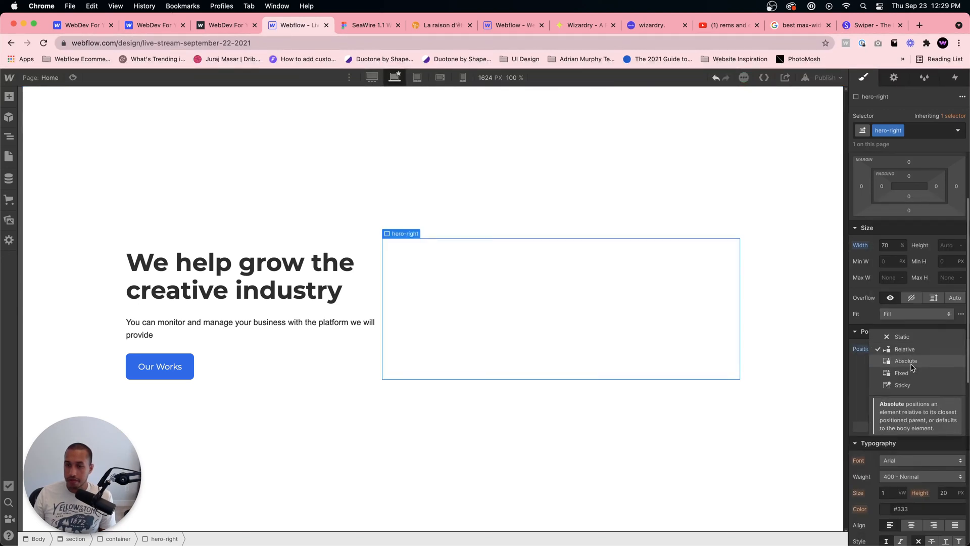
{"action": "left_click", "coordinate": [912, 364]}
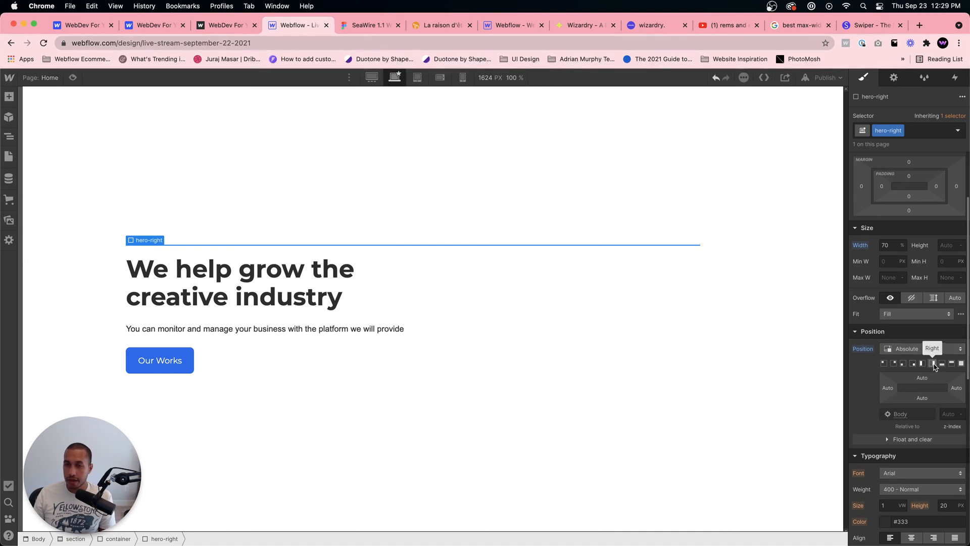
{"action": "left_click", "coordinate": [934, 364]}
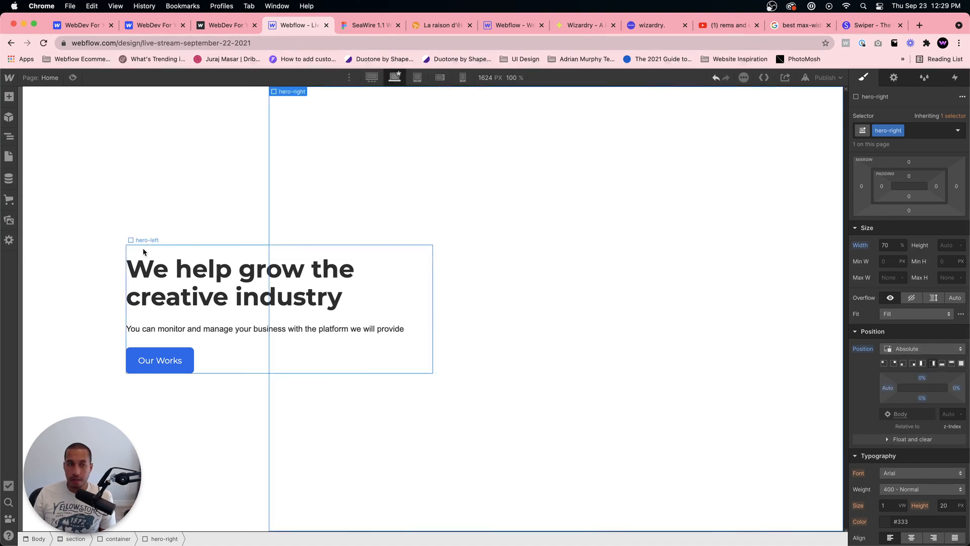
Step: Set the container's position to Relative so that hero-right is positioned within it
{"action": "left_click", "coordinate": [8, 136]}
{"action": "left_click", "coordinate": [68, 145]}
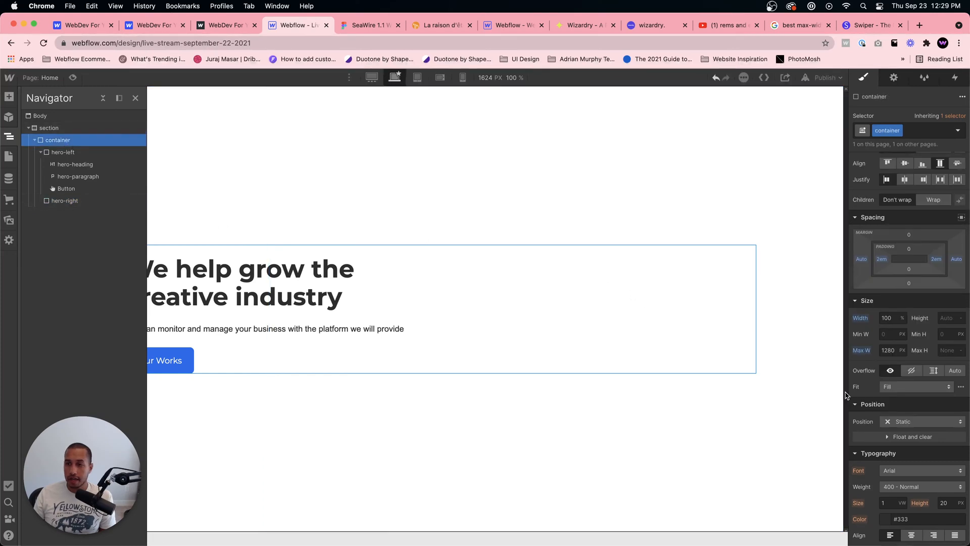
{"action": "left_click", "coordinate": [905, 421]}
{"action": "left_click", "coordinate": [900, 434]}
{"action": "left_click", "coordinate": [610, 321]}
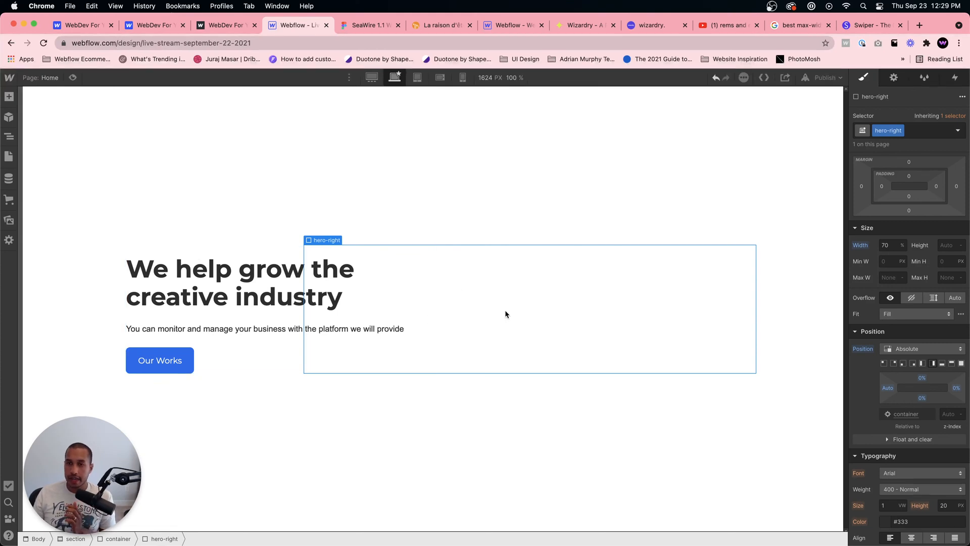
Step: Open pexels.com in a new browser tab and browse its free stock media for hero content
{"action": "left_click", "coordinate": [917, 26]}
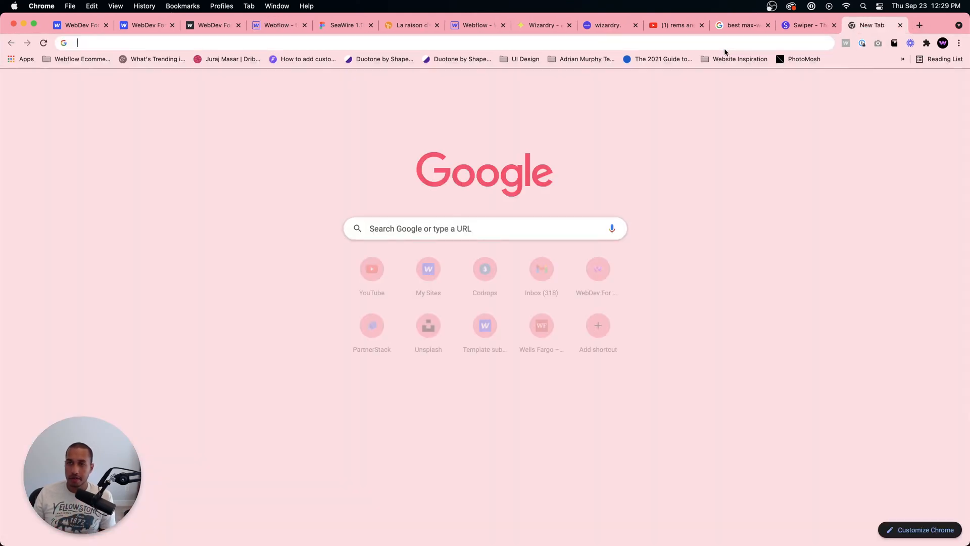
{"action": "type", "text": "pexels.com"}
{"action": "key", "text": "Return"}
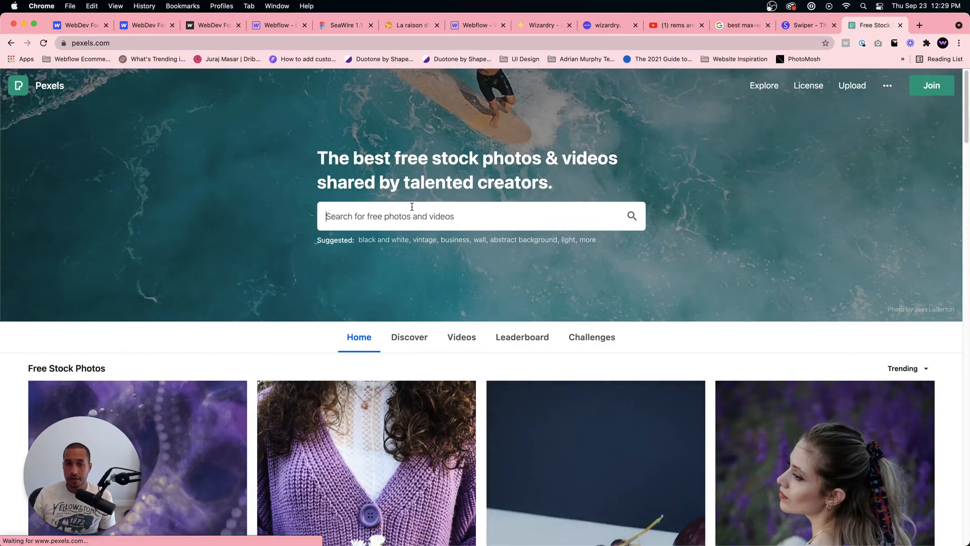
{"action": "left_click", "coordinate": [410, 214]}
{"action": "left_click", "coordinate": [292, 210]}
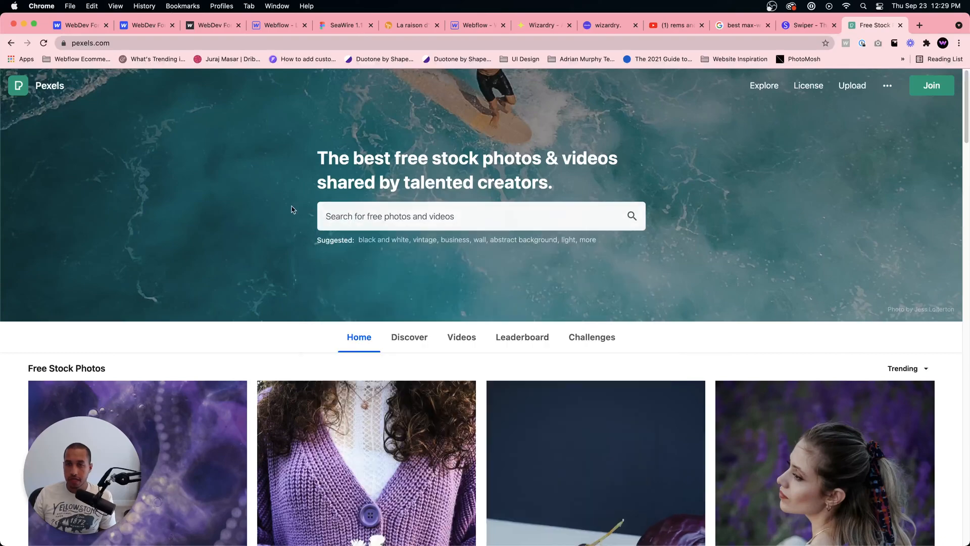
{"action": "scroll", "coordinate": [620, 177], "scroll_direction": "down", "scroll_amount": 5}
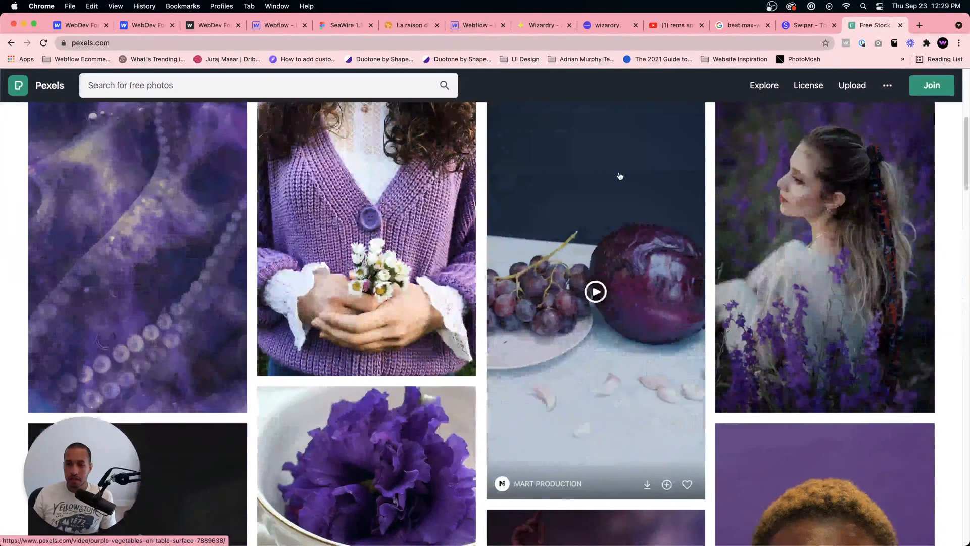
{"action": "scroll", "coordinate": [620, 175], "scroll_direction": "down", "scroll_amount": 2}
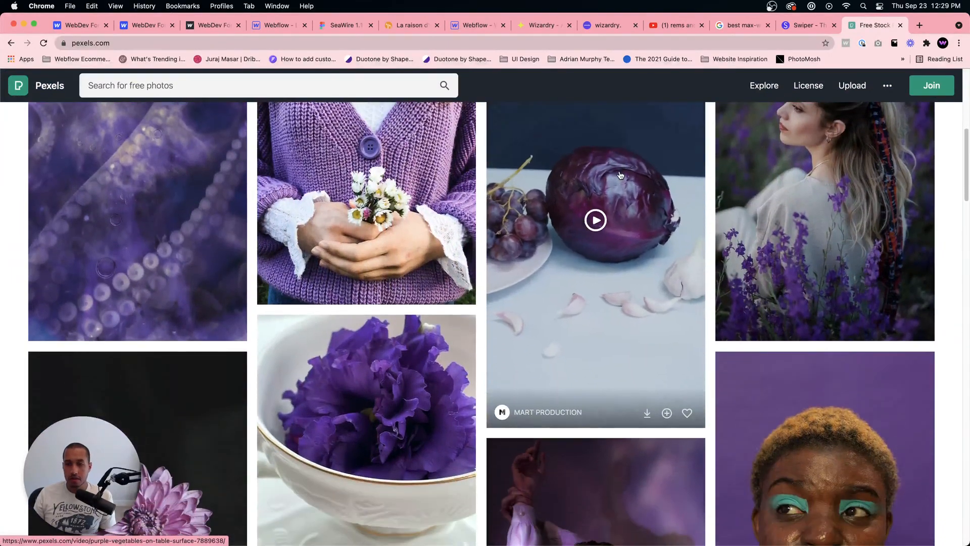
Step: Download the purple vegetables on table video from Pexels and show the file in the Downloads folder
{"action": "left_click", "coordinate": [628, 327]}
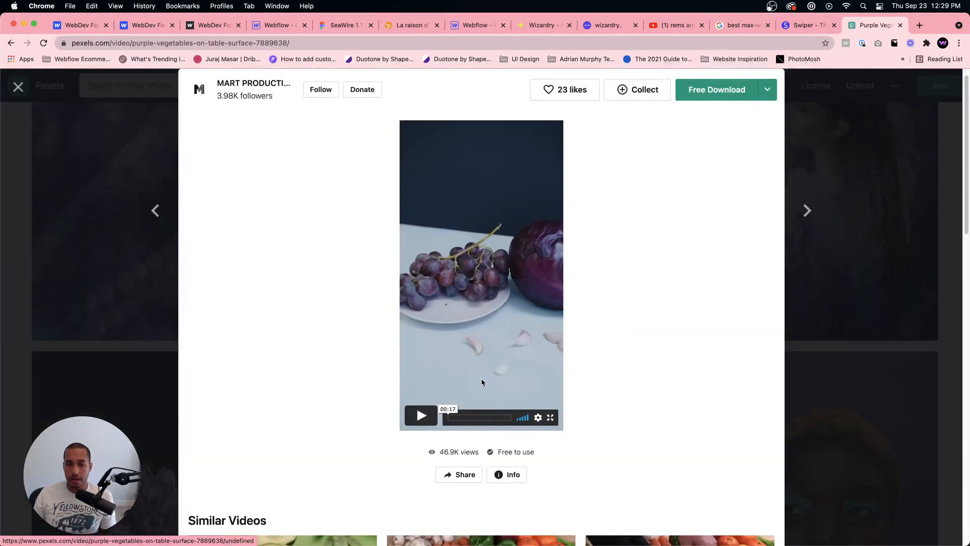
{"action": "left_click", "coordinate": [717, 89]}
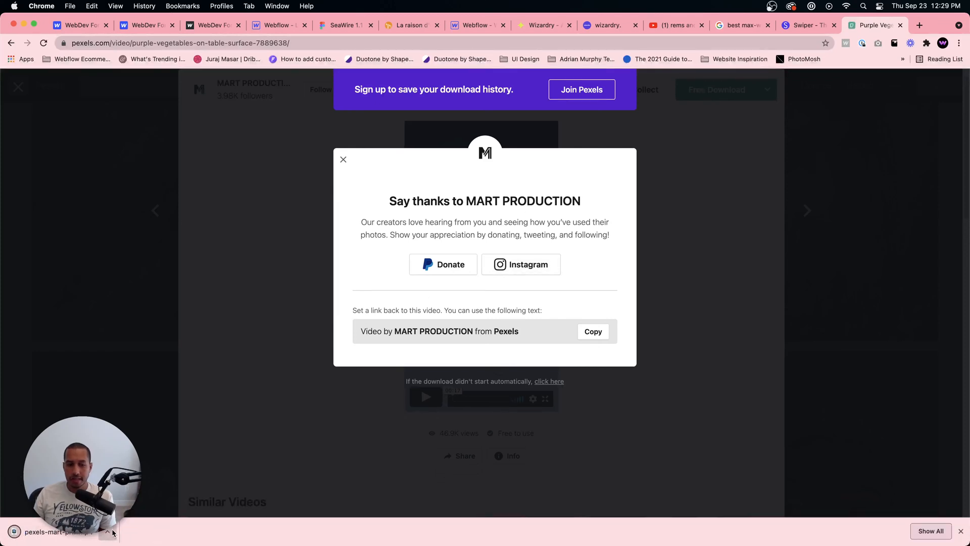
{"action": "left_click", "coordinate": [107, 532]}
{"action": "left_click", "coordinate": [130, 518]}
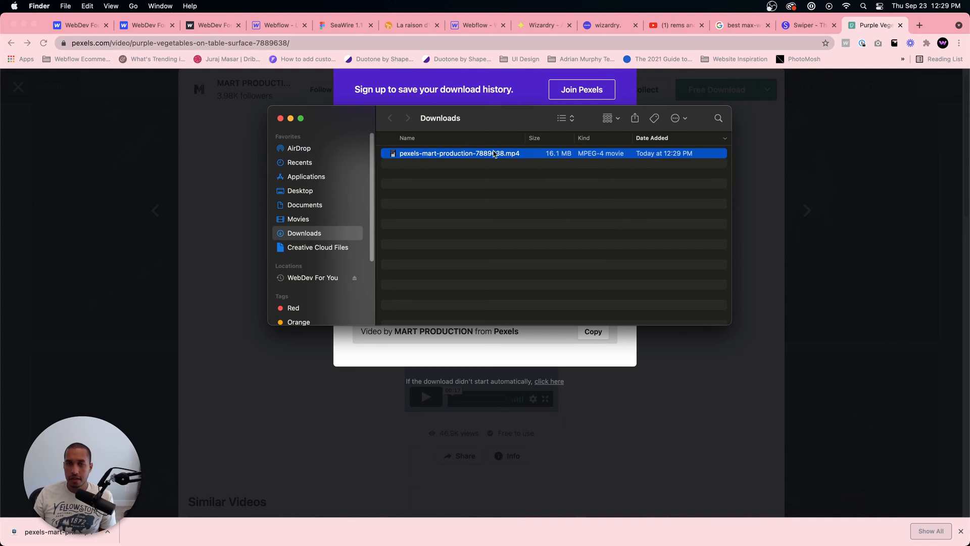
Step: Return to the Webflow project and add a Div Block inside hero-right, ready for a class name
{"action": "left_click", "coordinate": [281, 27]}
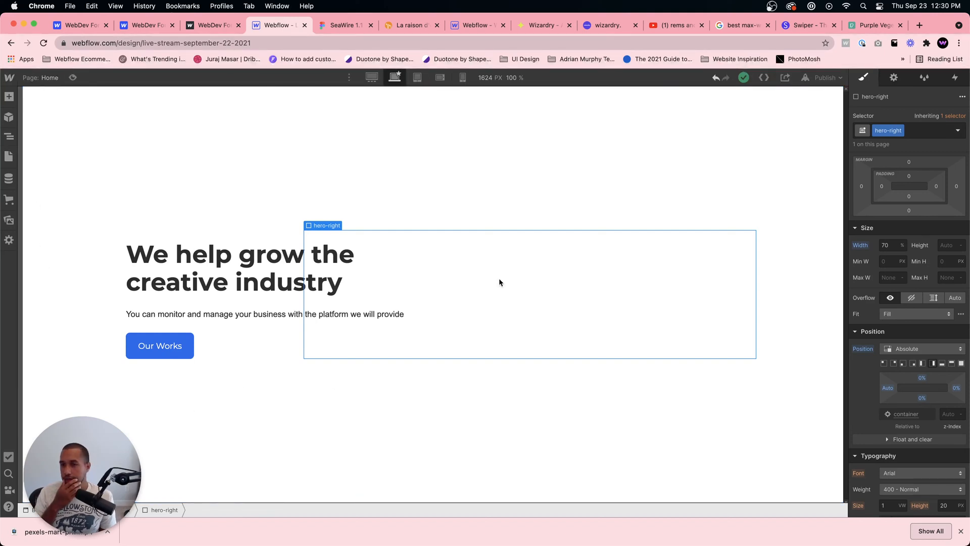
{"action": "key", "text": "cmd+e"}
{"action": "type", "text": "div"}
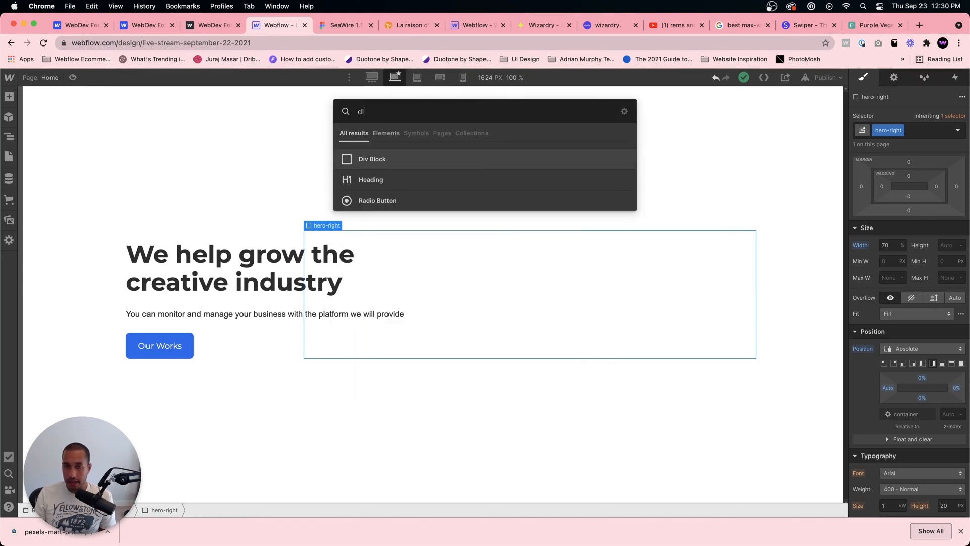
{"action": "key", "text": "Return"}
{"action": "left_click", "coordinate": [929, 124]}
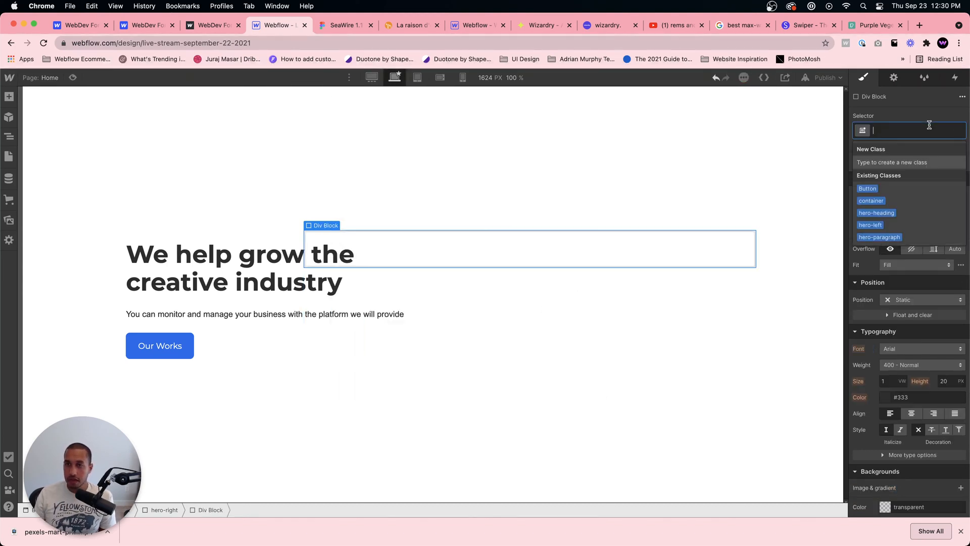
{"action": "type", "text": "hero-"}
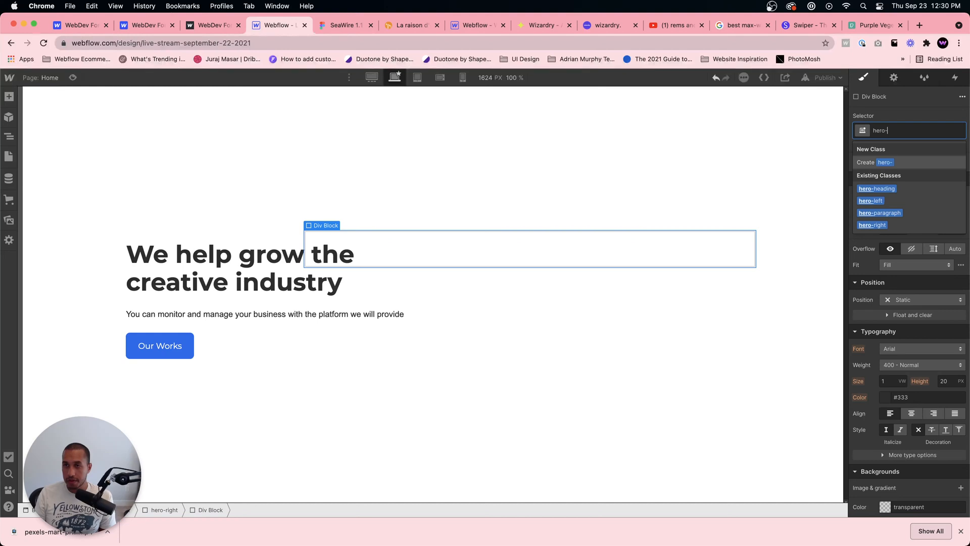
{"action": "type", "text": "right-f"}
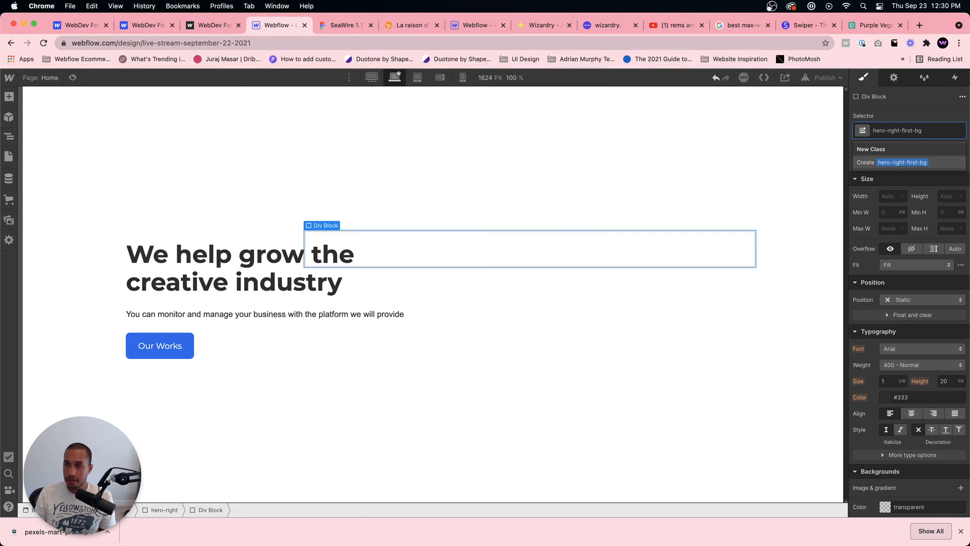
{"action": "type", "text": "irst-bg"}
{"action": "key", "text": "BackSpace"}
{"action": "key", "text": "BackSpace"}
{"action": "key", "text": "BackSpace"}
{"action": "key", "text": "BackSpace"}
{"action": "key", "text": "BackSpace"}
{"action": "key", "text": "BackSpace"}
{"action": "key", "text": "BackSpace"}
{"action": "key", "text": "BackSpace"}
{"action": "key", "text": "BackSpace"}
{"action": "key", "text": "BackSpace"}
{"action": "key", "text": "BackSpace"}
{"action": "key", "text": "BackSpace"}
{"action": "key", "text": "super+a"}
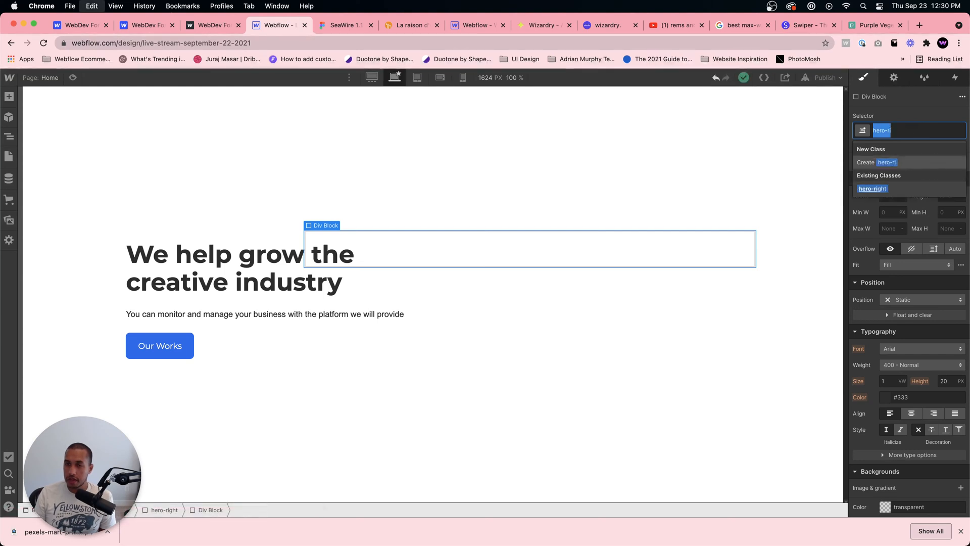
{"action": "key", "text": "BackSpace"}
Step: Give the new Div Block inside hero-right the class name hero-bg-video-small
{"action": "type", "text": "first-"}
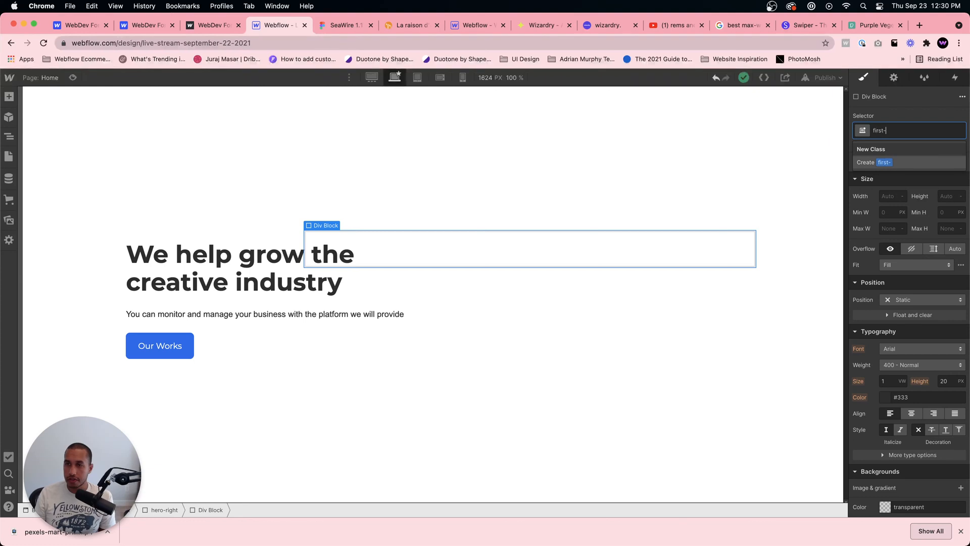
{"action": "type", "text": "big"}
{"action": "key", "text": "super+a"}
{"action": "key", "text": "BackSpace"}
{"action": "type", "text": "hero-first-b"}
{"action": "key", "text": "BackSpace"}
{"action": "key", "text": "BackSpace"}
{"action": "key", "text": "BackSpace"}
{"action": "key", "text": "BackSpace"}
{"action": "key", "text": "BackSpace"}
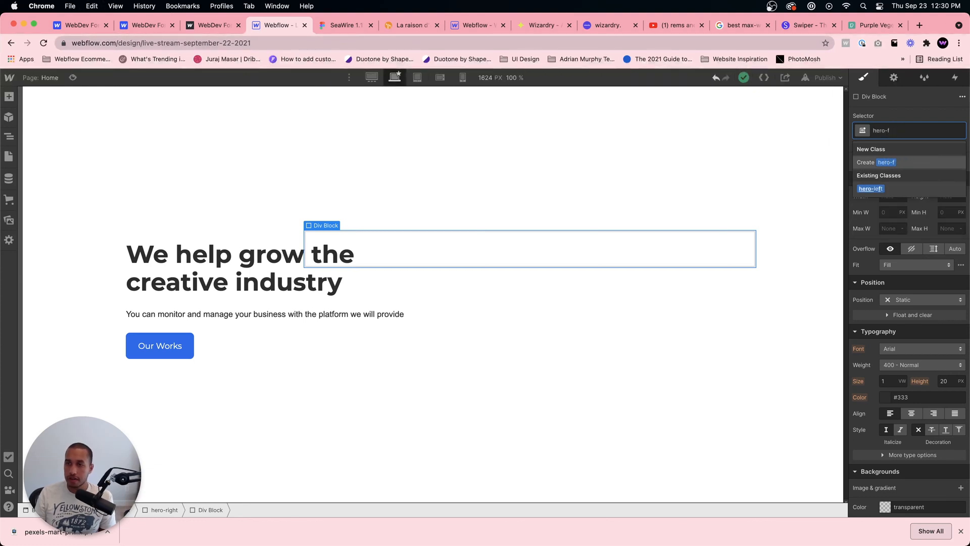
{"action": "type", "text": "bg-video-"}
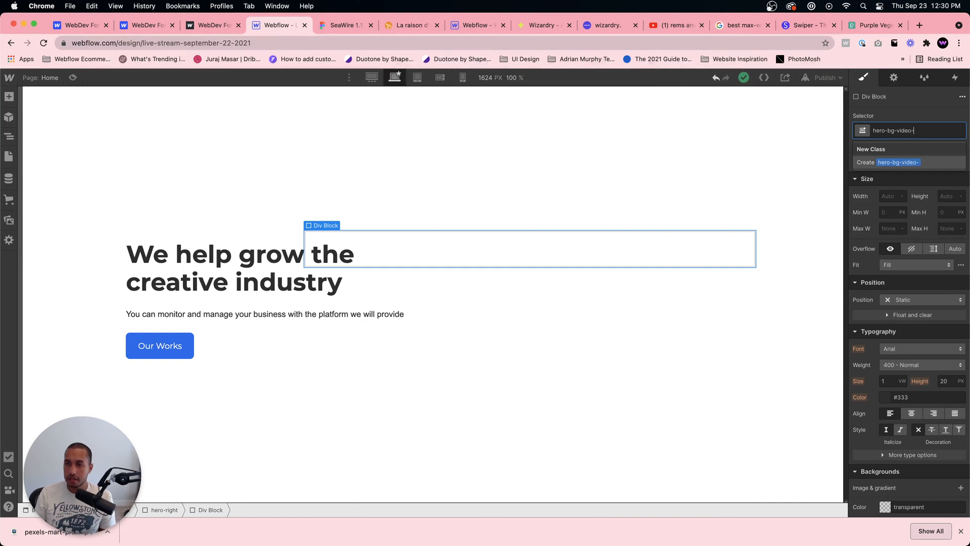
{"action": "type", "text": "small"}
{"action": "key", "text": "Return"}
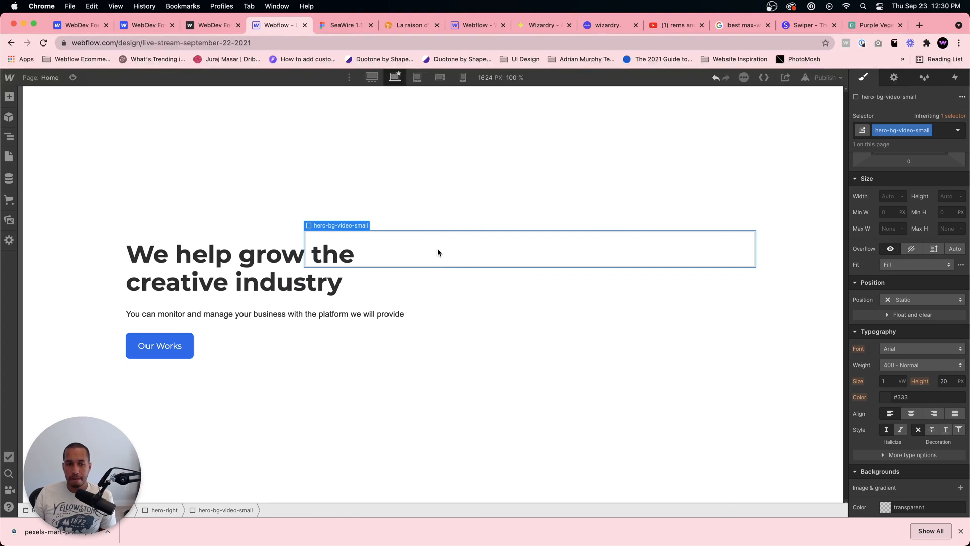
Step: Duplicate the hero-bg-video-small block and give the copy a duplicated class renamed hero-bg-video-large
{"action": "key", "text": "super+d"}
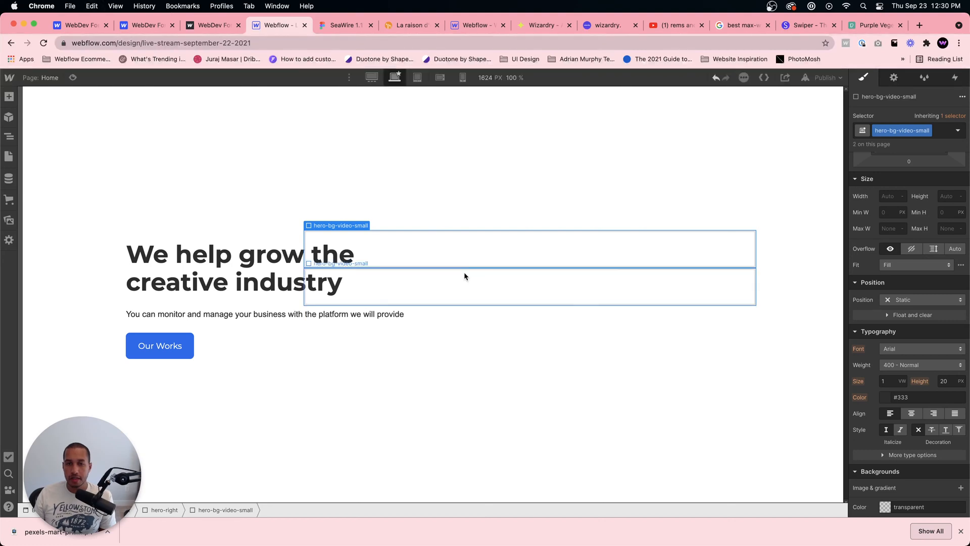
{"action": "left_click", "coordinate": [445, 303]}
{"action": "left_click", "coordinate": [928, 130]}
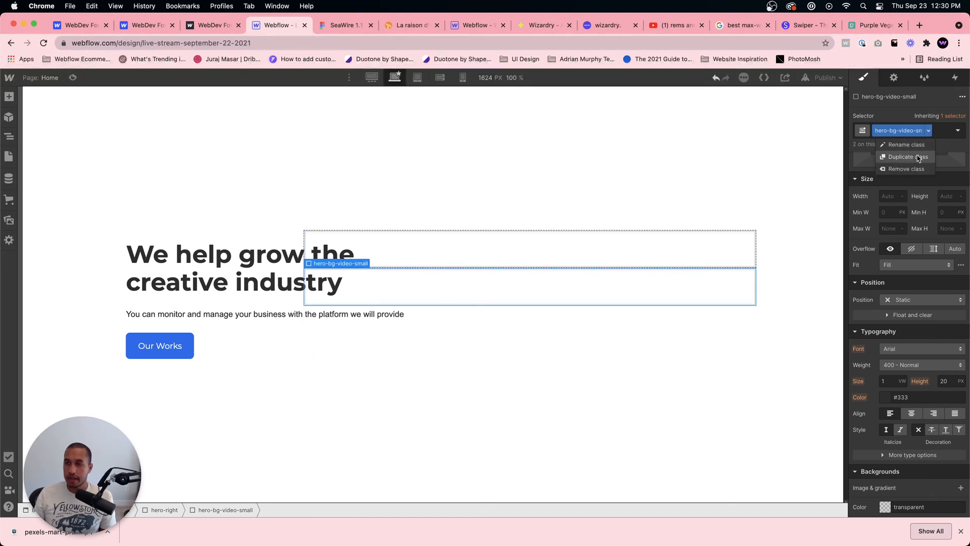
{"action": "left_click", "coordinate": [918, 156]}
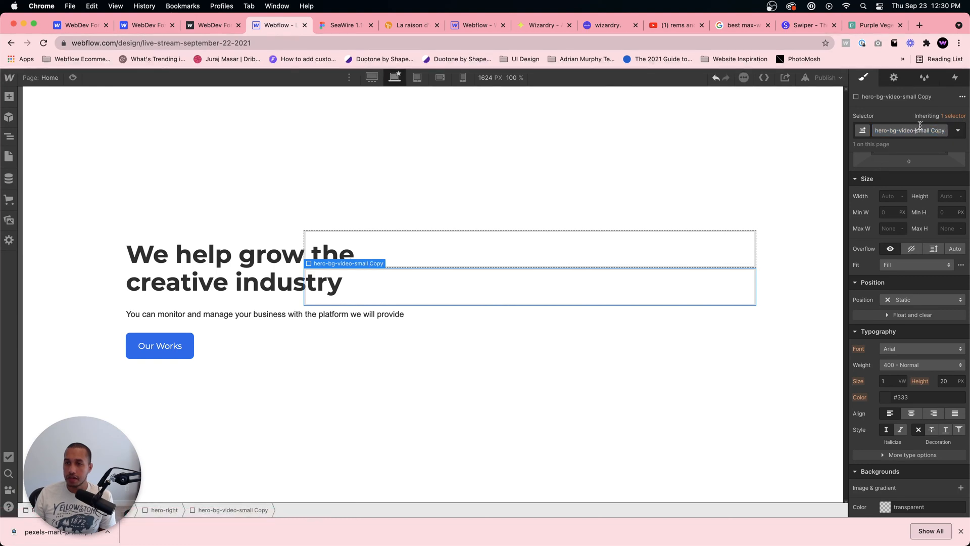
{"action": "left_click_drag", "start_coordinate": [917, 130], "coordinate": [938, 130]}
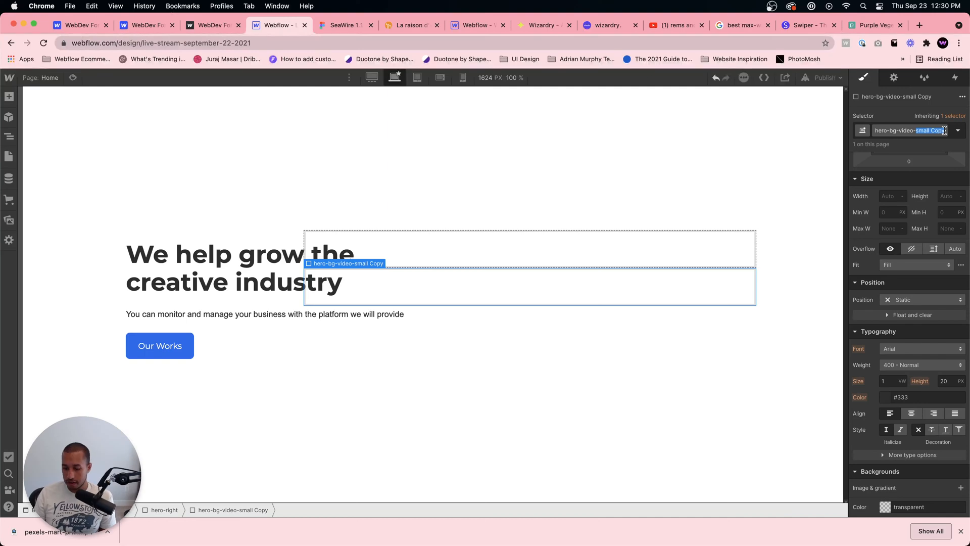
{"action": "type", "text": "large"}
{"action": "key", "text": "Return"}
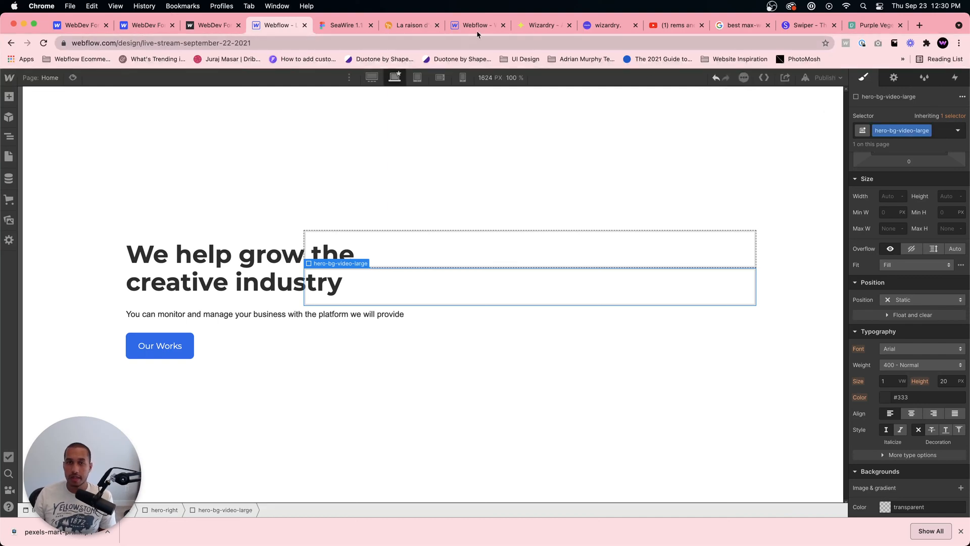
Step: Switch to the SeaWire Figma file and inspect the sizes and spacing of Hero-04's image and video placeholders
{"action": "left_click", "coordinate": [349, 29]}
{"action": "left_click", "coordinate": [479, 252]}
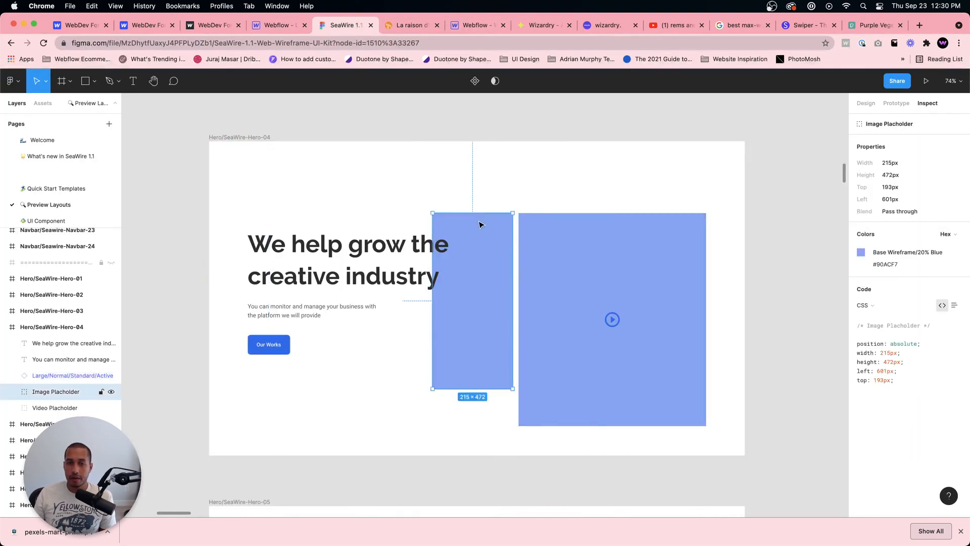
{"action": "left_click", "coordinate": [613, 267]}
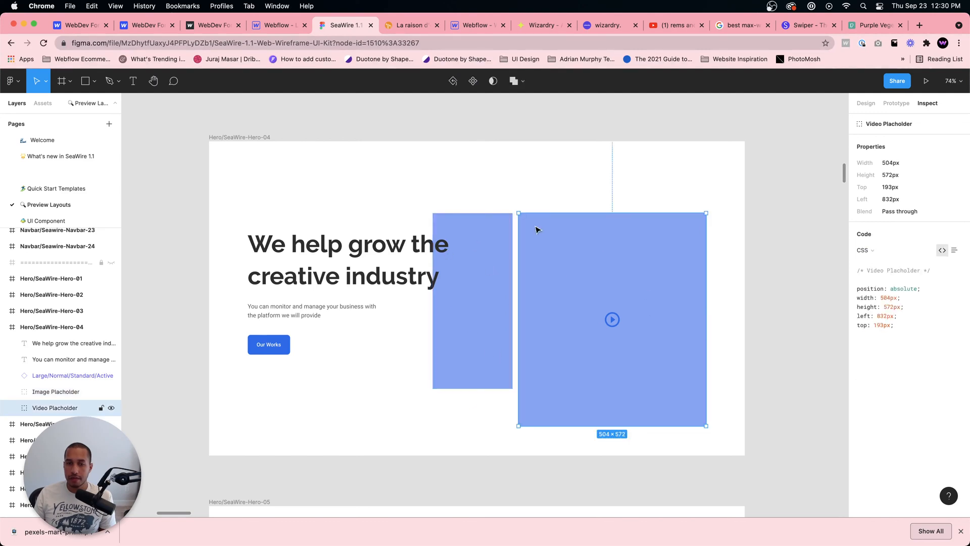
{"action": "left_click", "coordinate": [492, 272]}
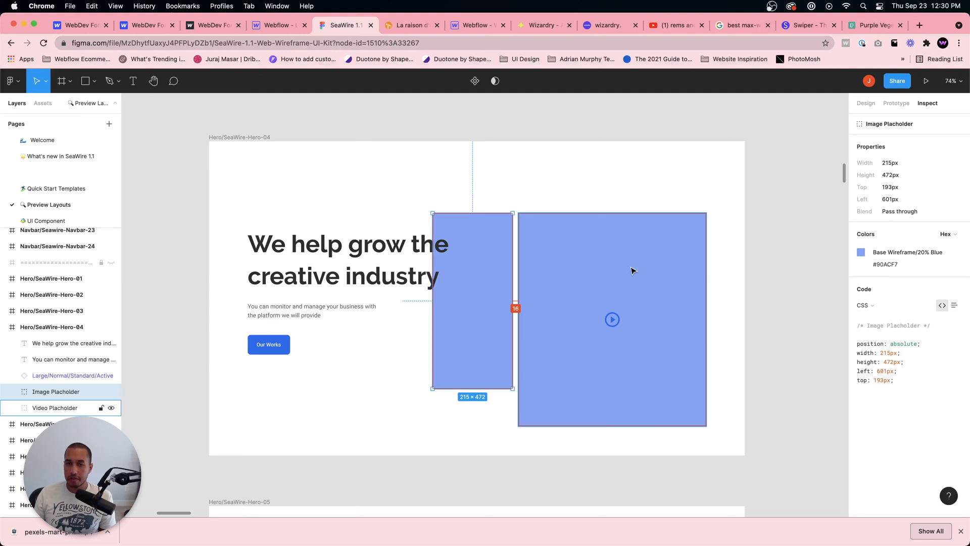
{"action": "left_click", "coordinate": [579, 274]}
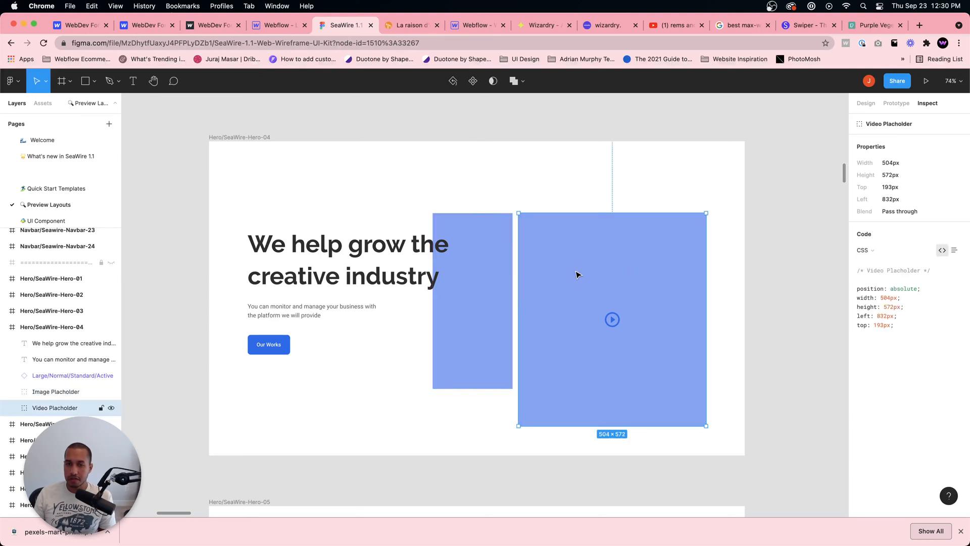
Step: Return to the Webflow project and set hero-right's display to Flex so its two blocks sit side by side
{"action": "left_click", "coordinate": [267, 24]}
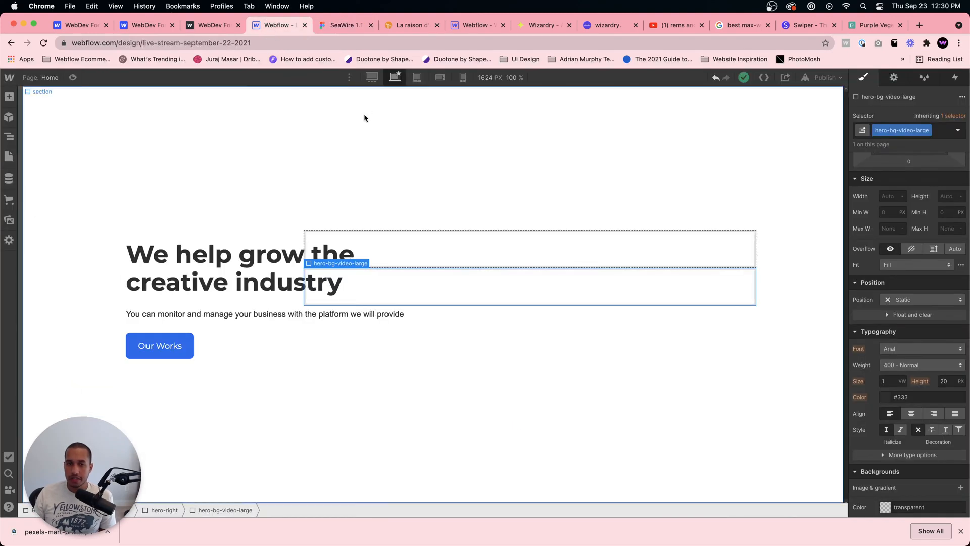
{"action": "left_click", "coordinate": [9, 137]}
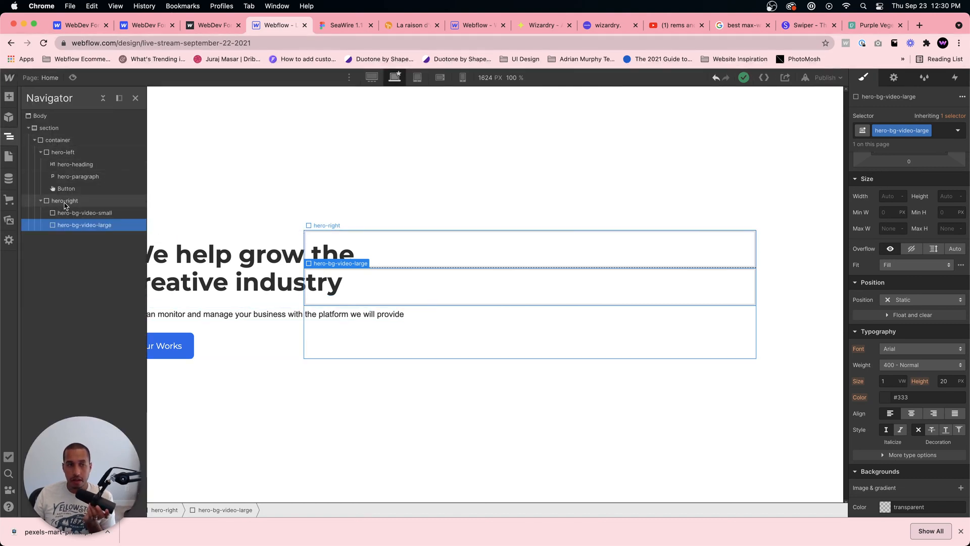
{"action": "left_click", "coordinate": [64, 201]}
{"action": "scroll", "coordinate": [910, 296], "scroll_direction": "up", "scroll_amount": 3}
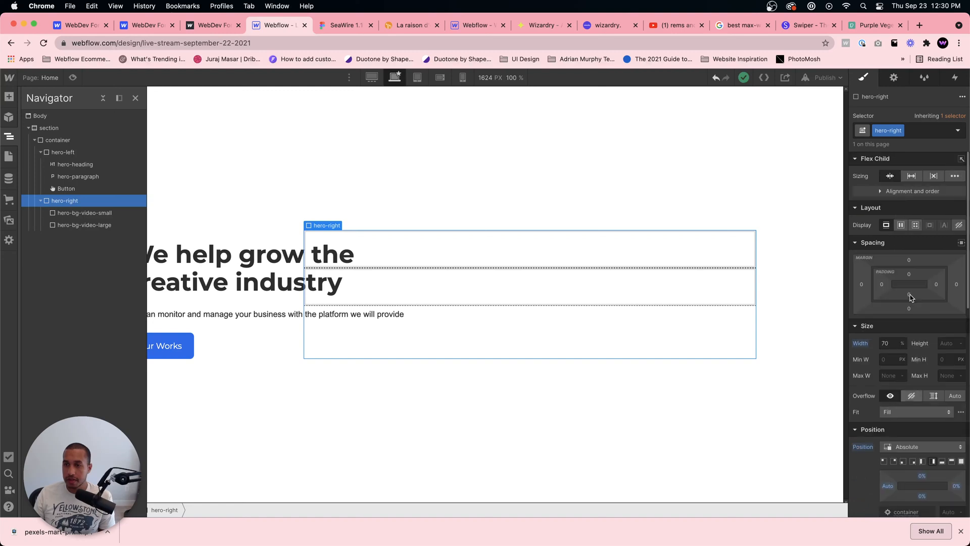
{"action": "left_click", "coordinate": [901, 225]}
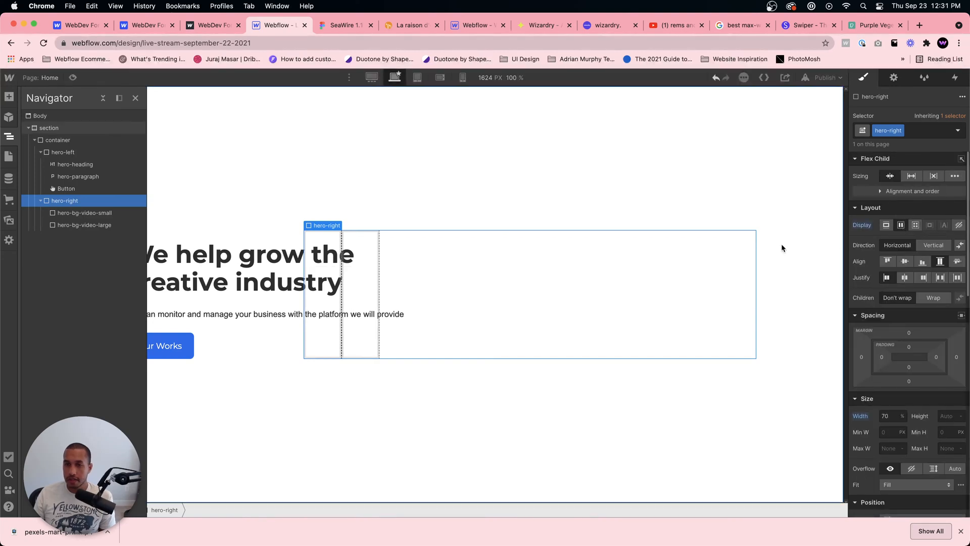
Step: Set the width of hero-bg-video-small to 30% and its right margin to 48 px
{"action": "left_click", "coordinate": [321, 354]}
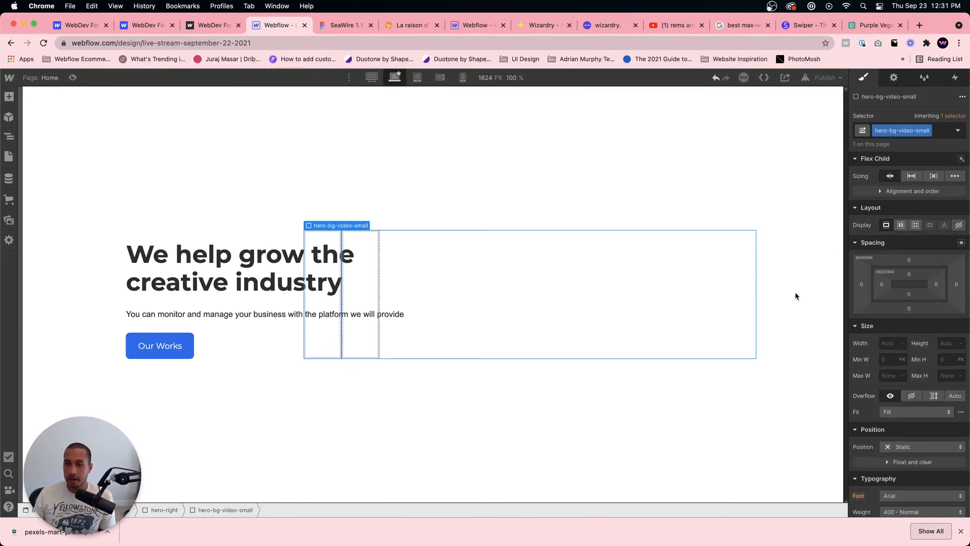
{"action": "left_click", "coordinate": [885, 343]}
{"action": "type", "text": "30"}
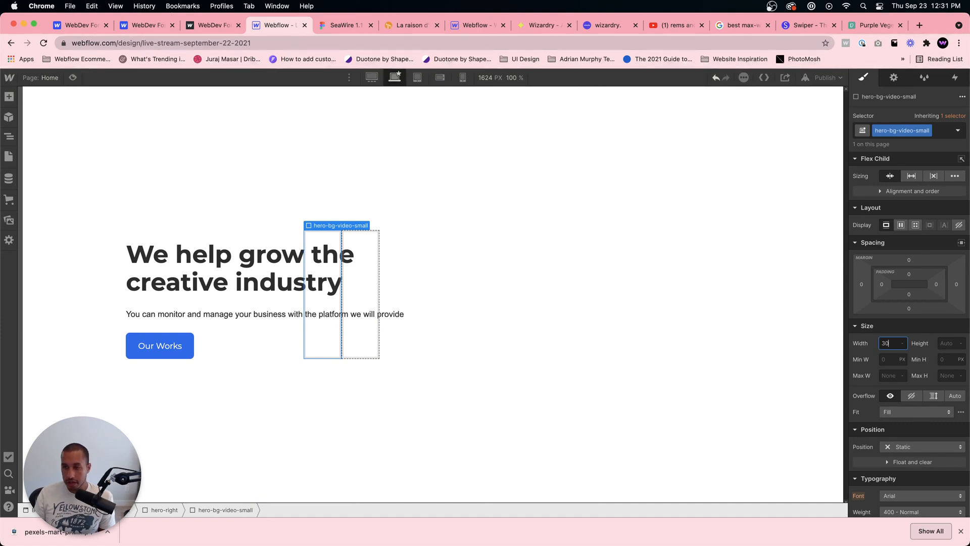
{"action": "type", "text": "%"}
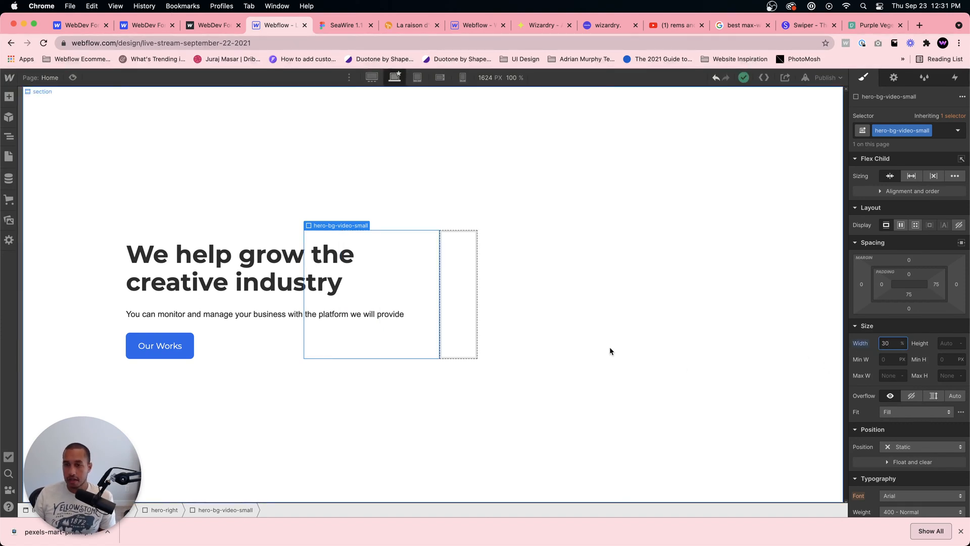
{"action": "left_click", "coordinate": [957, 285]}
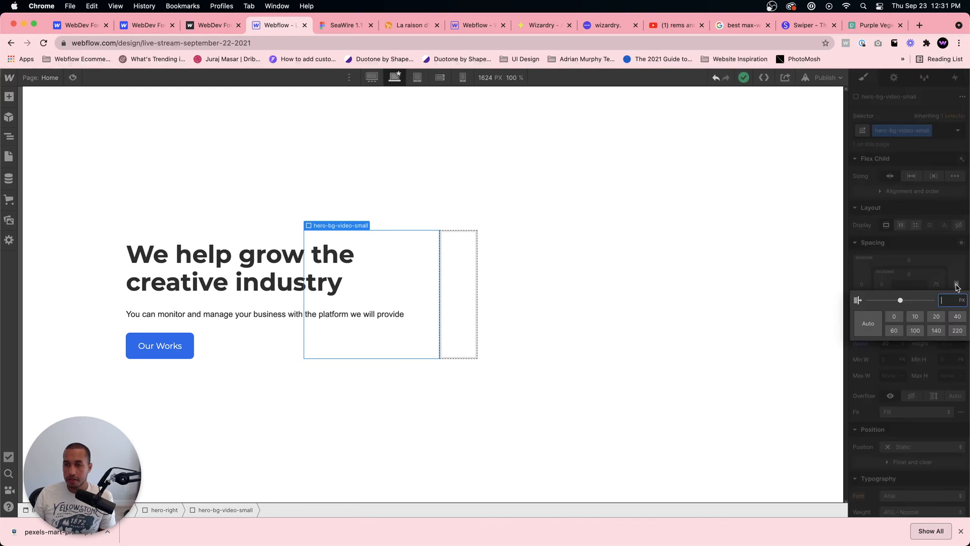
{"action": "type", "text": "24"}
{"action": "key", "text": "Return"}
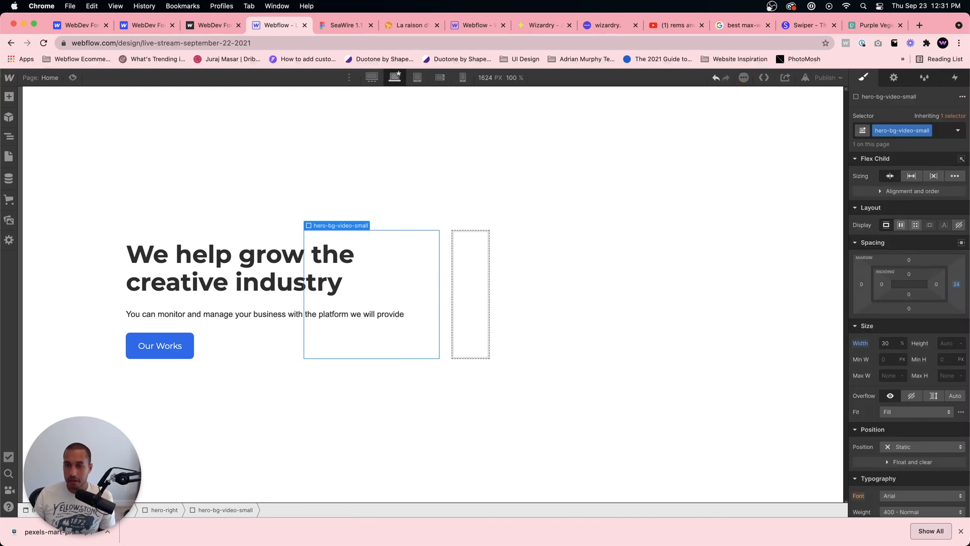
{"action": "left_click", "coordinate": [956, 285]}
{"action": "type", "text": "48"}
{"action": "key", "text": "Return"}
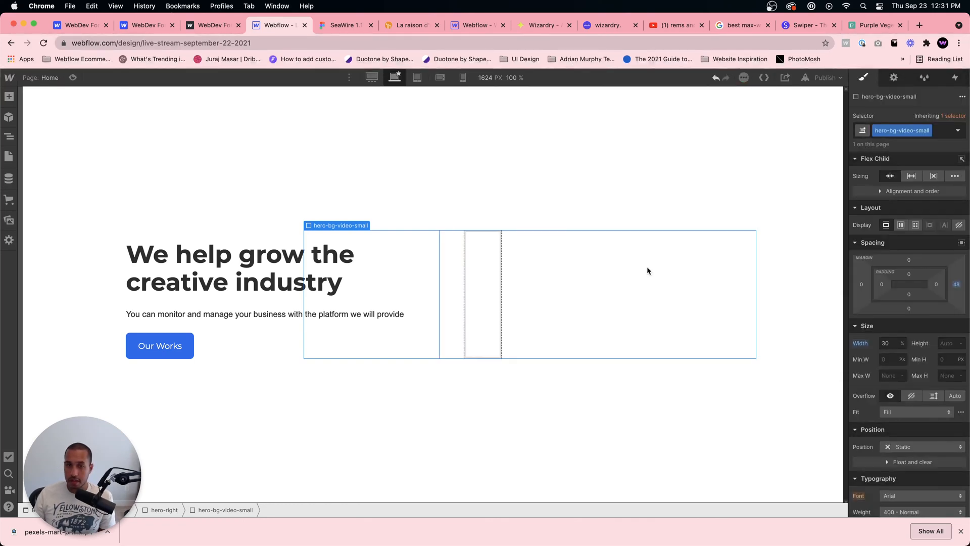
Step: Set the width of hero-bg-video-large to 70%
{"action": "left_click", "coordinate": [489, 268]}
{"action": "left_click", "coordinate": [892, 343]}
{"action": "type", "text": "70"}
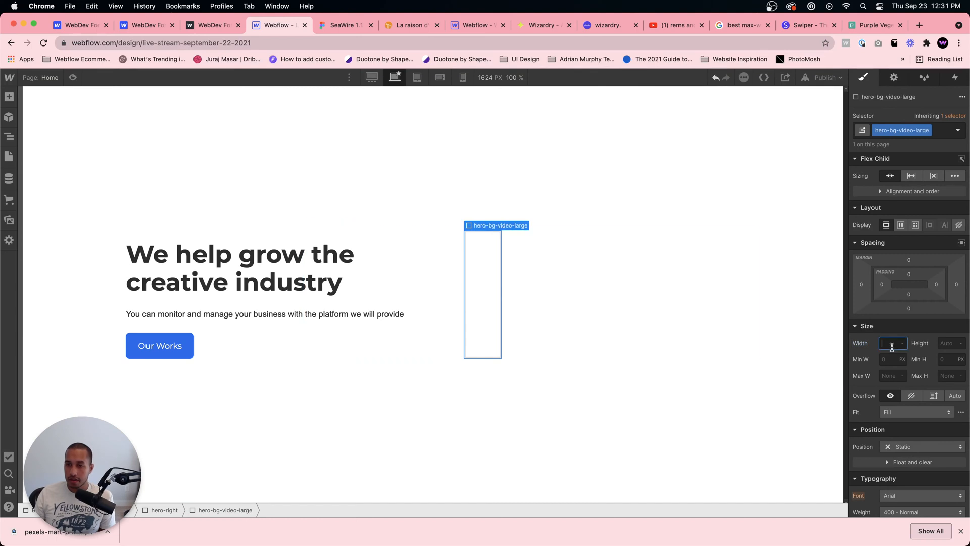
{"action": "type", "text": "%"}
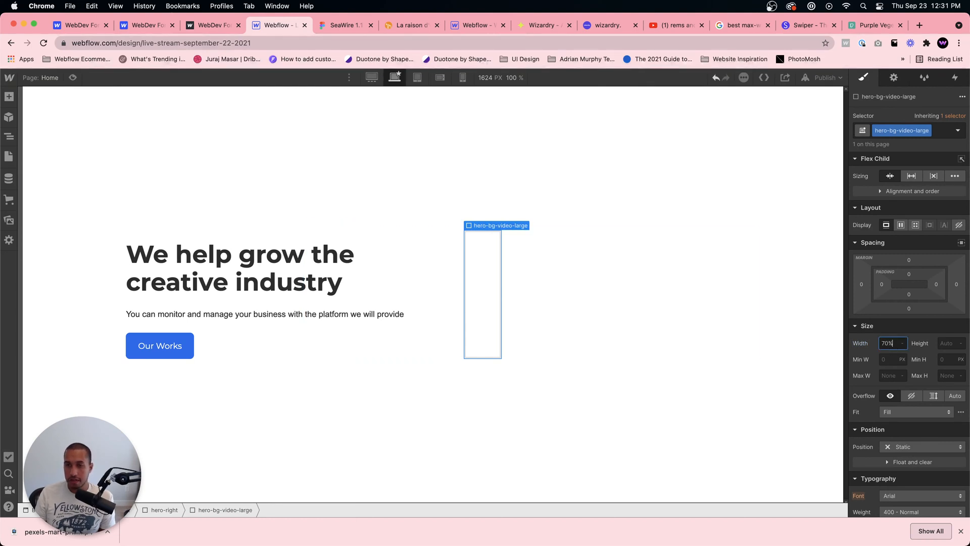
{"action": "key", "text": "Return"}
Step: Add a Background Video element inside the hero-bg-video-small block
{"action": "left_click", "coordinate": [398, 284]}
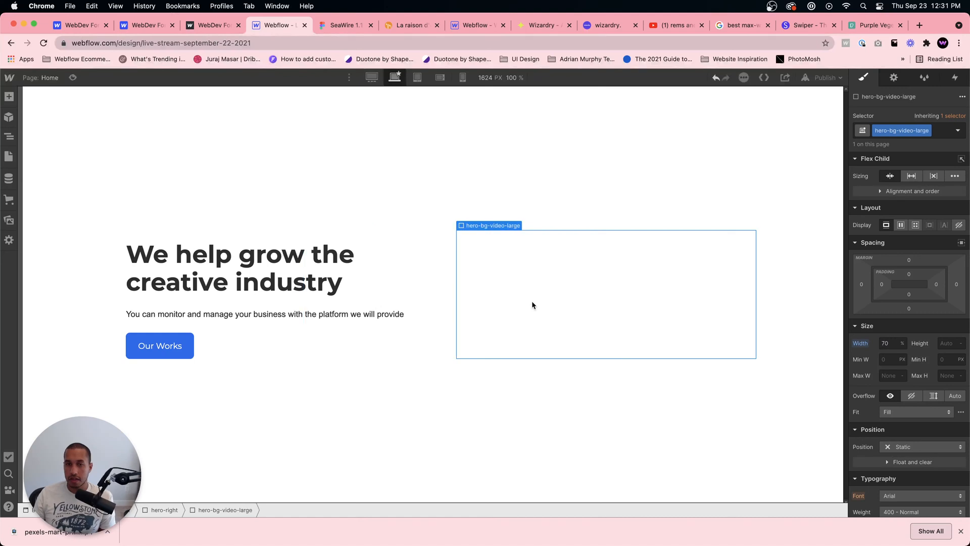
{"action": "left_click", "coordinate": [436, 248]}
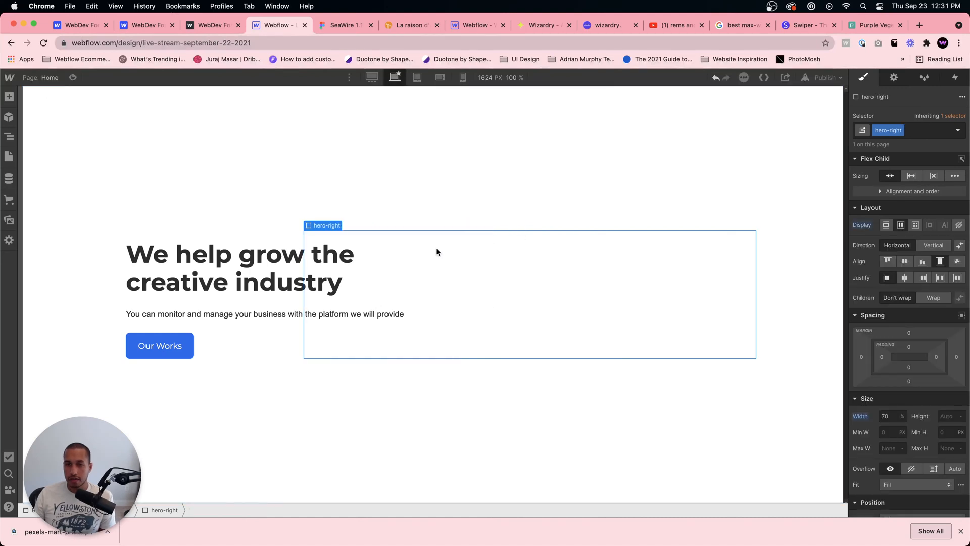
{"action": "left_click", "coordinate": [400, 289]}
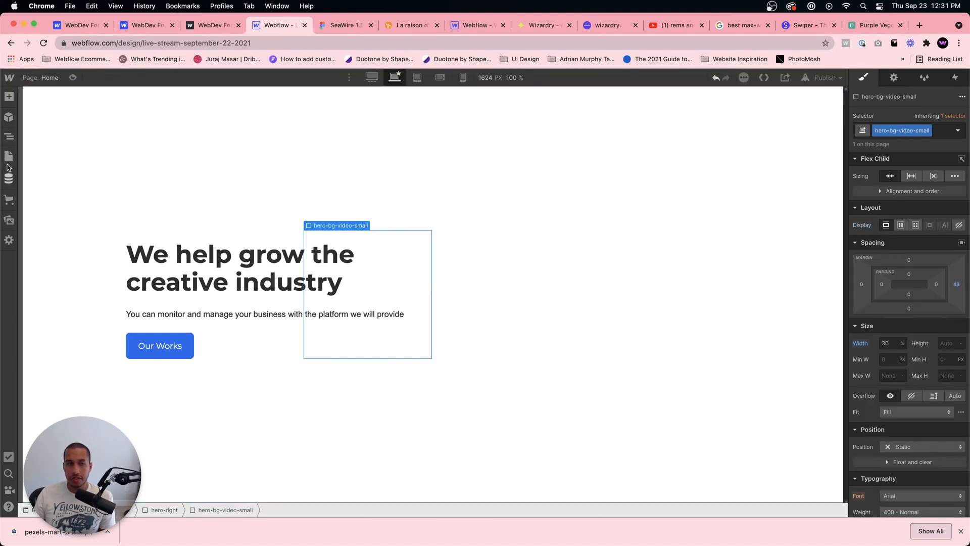
{"action": "left_click", "coordinate": [9, 96]}
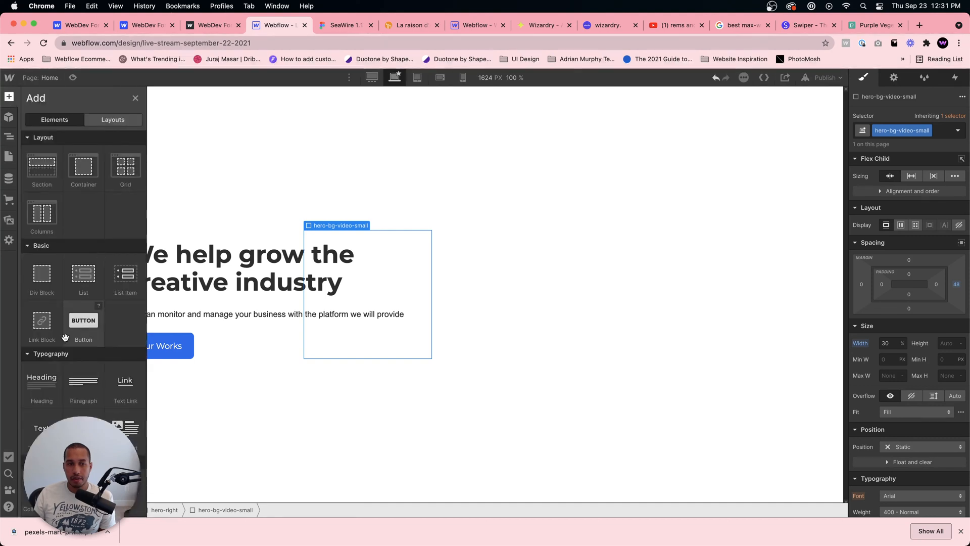
{"action": "scroll", "coordinate": [56, 198], "scroll_direction": "down", "scroll_amount": 6}
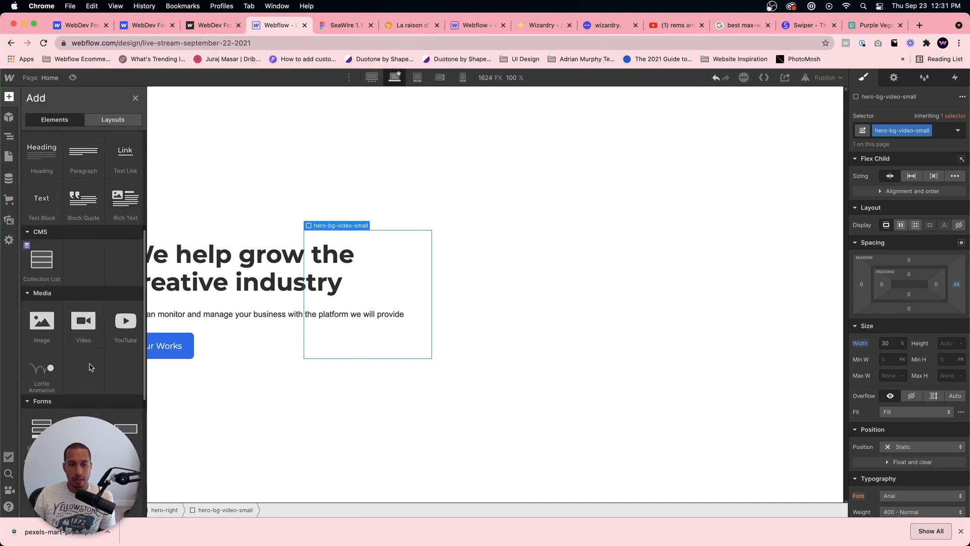
{"action": "scroll", "coordinate": [99, 362], "scroll_direction": "up", "scroll_amount": 2}
{"action": "scroll", "coordinate": [99, 354], "scroll_direction": "down", "scroll_amount": 8}
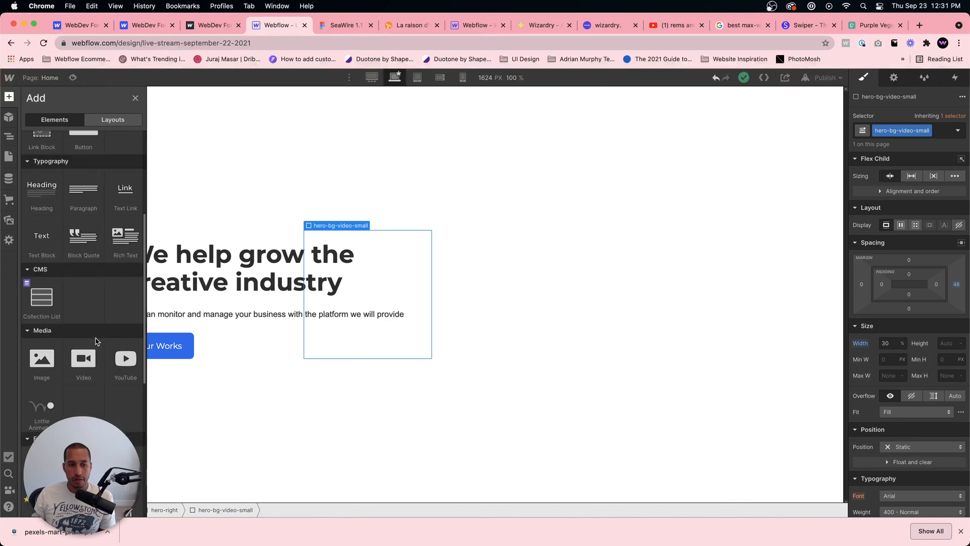
{"action": "left_click_drag", "start_coordinate": [42, 349], "coordinate": [389, 270]}
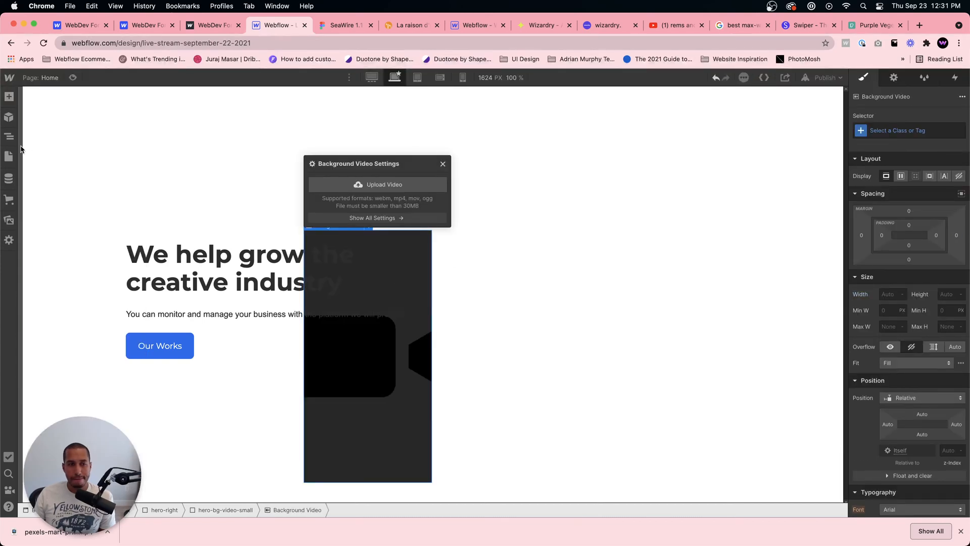
Step: Add a Background Video element inside the hero-bg-video-large block
{"action": "left_click", "coordinate": [485, 306]}
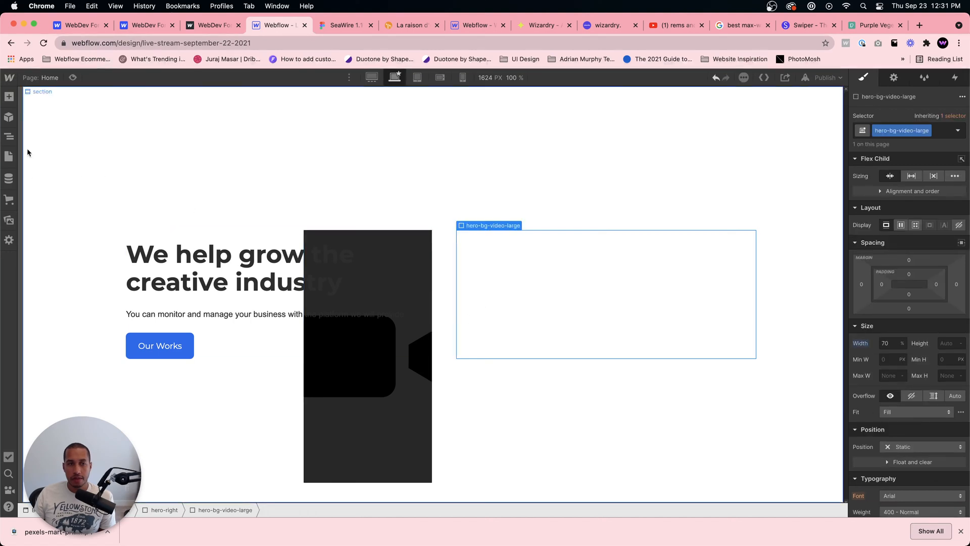
{"action": "left_click", "coordinate": [8, 137]}
{"action": "left_click", "coordinate": [9, 96]}
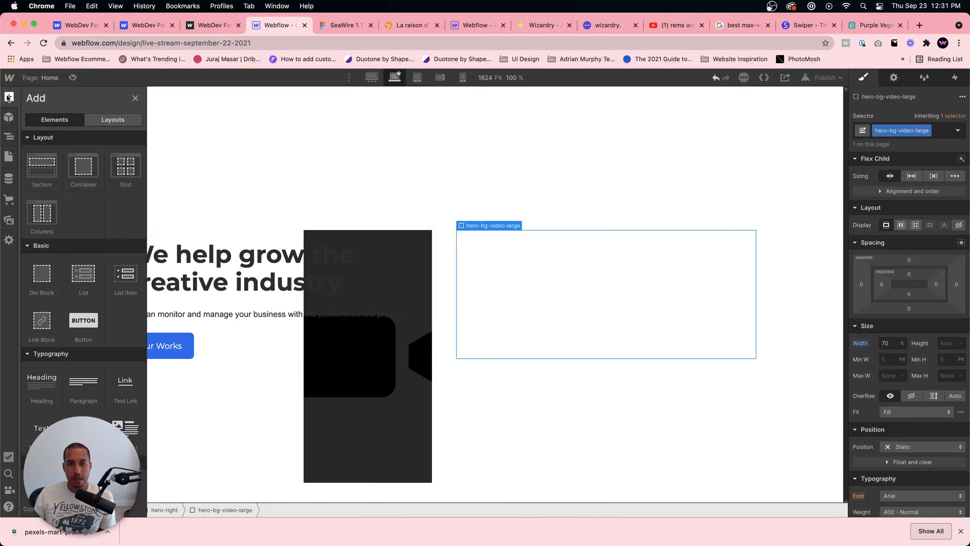
{"action": "scroll", "coordinate": [69, 353], "scroll_direction": "down", "scroll_amount": 10}
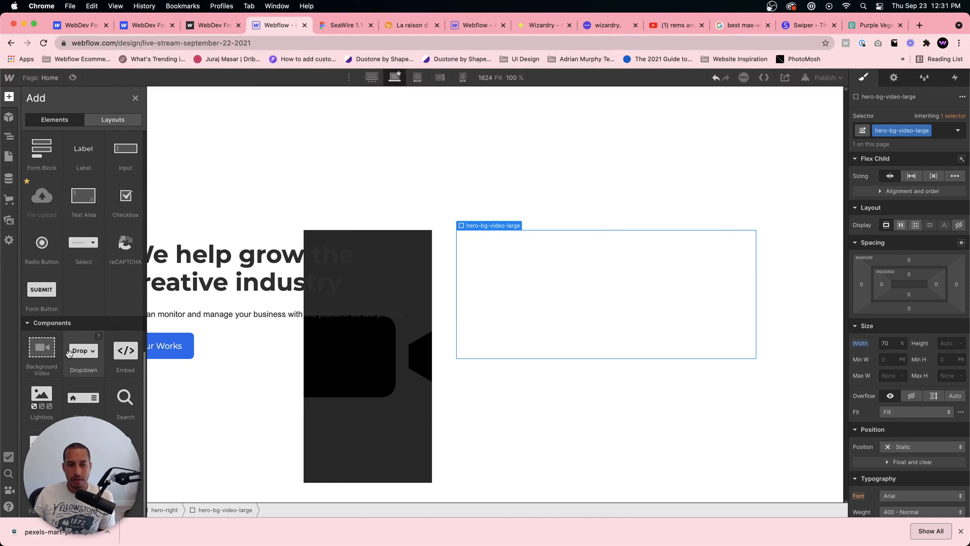
{"action": "left_click_drag", "start_coordinate": [42, 350], "coordinate": [545, 278]}
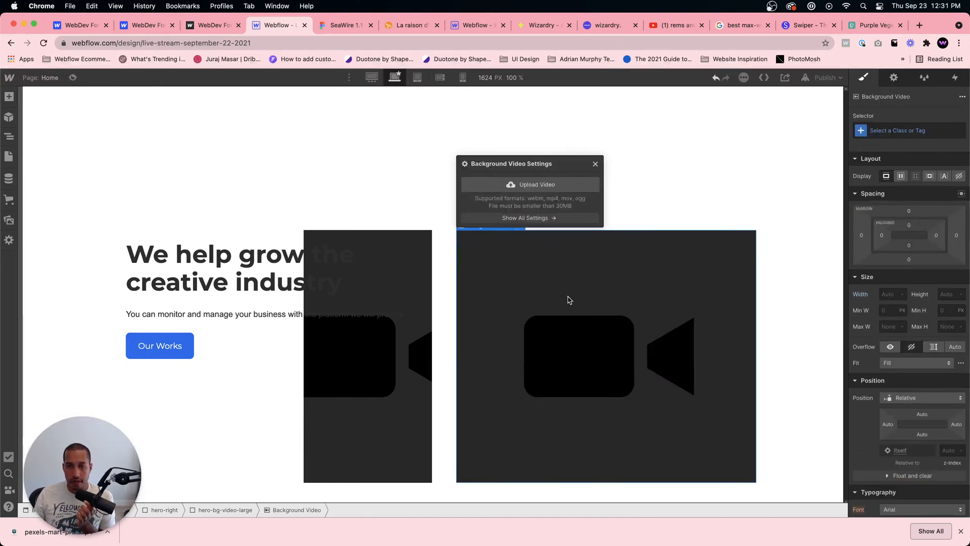
Step: Upload the downloaded Pexels video from the Downloads folder to the background video in hero-bg-video-small
{"action": "left_click", "coordinate": [386, 295]}
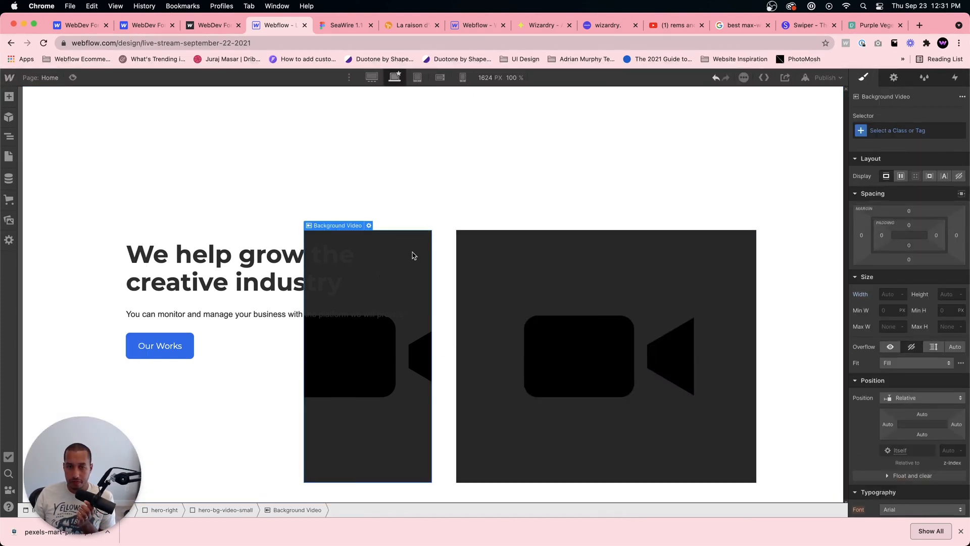
{"action": "left_click", "coordinate": [368, 225]}
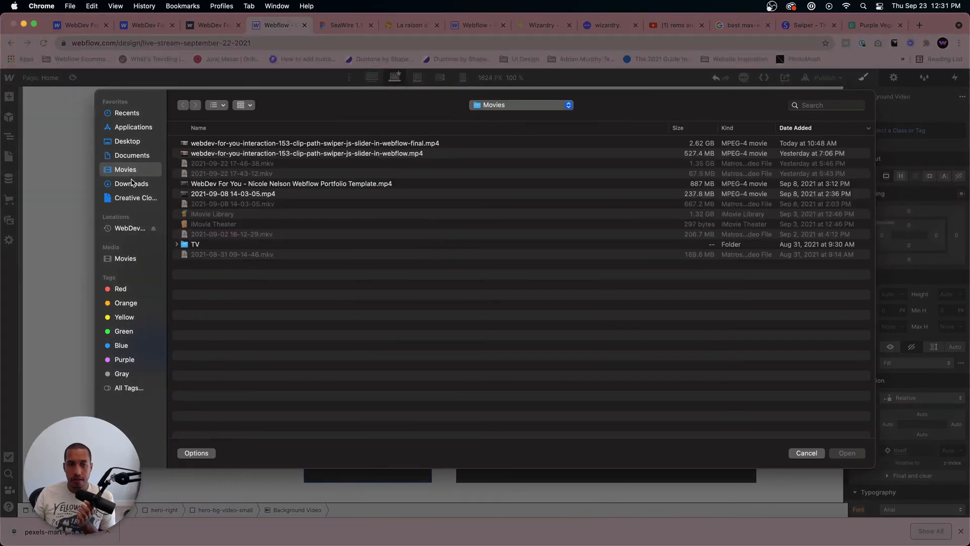
{"action": "left_click", "coordinate": [132, 183]}
{"action": "double_click", "coordinate": [282, 145]}
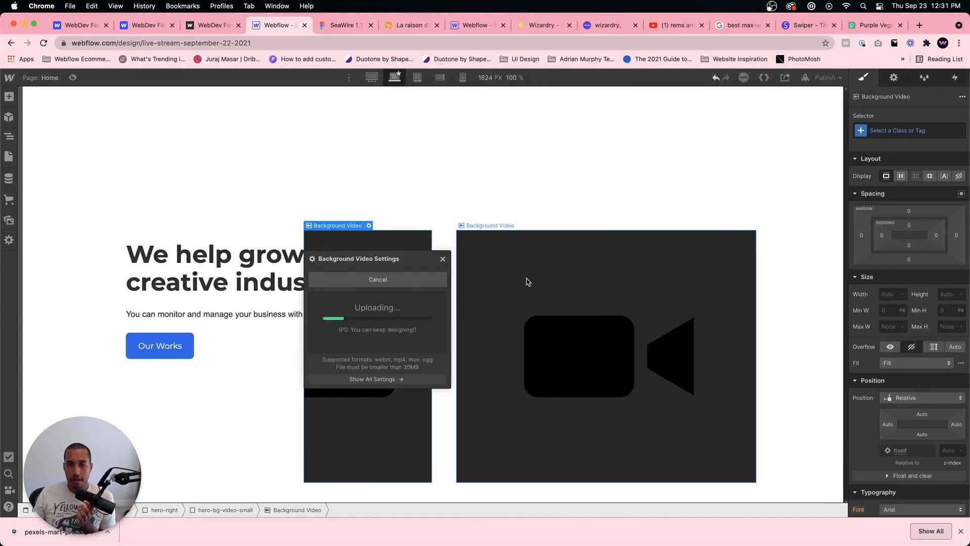
Step: Upload the downloaded Pexels video to the background video in hero-bg-video-large as well
{"action": "left_click", "coordinate": [529, 281]}
{"action": "left_click", "coordinate": [520, 225]}
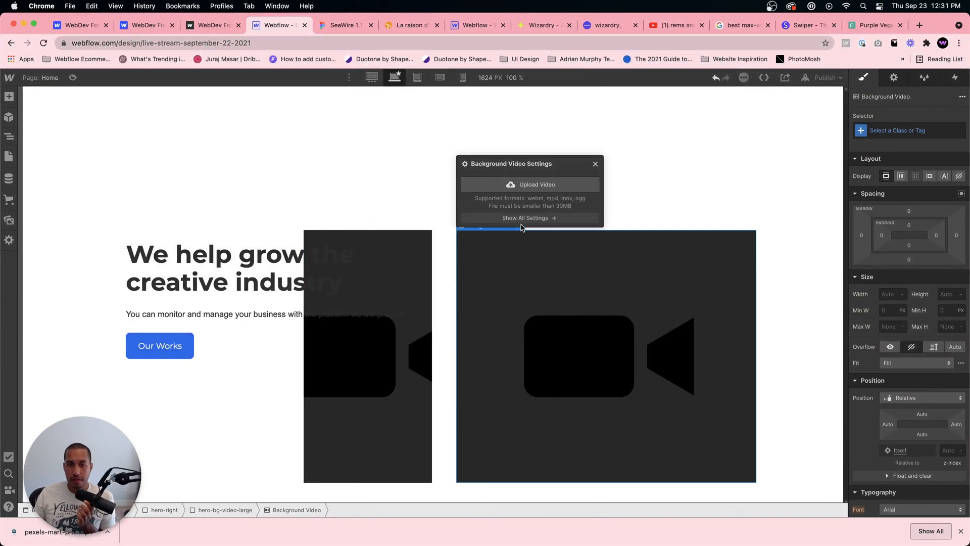
{"action": "left_click", "coordinate": [527, 186]}
{"action": "double_click", "coordinate": [223, 144]}
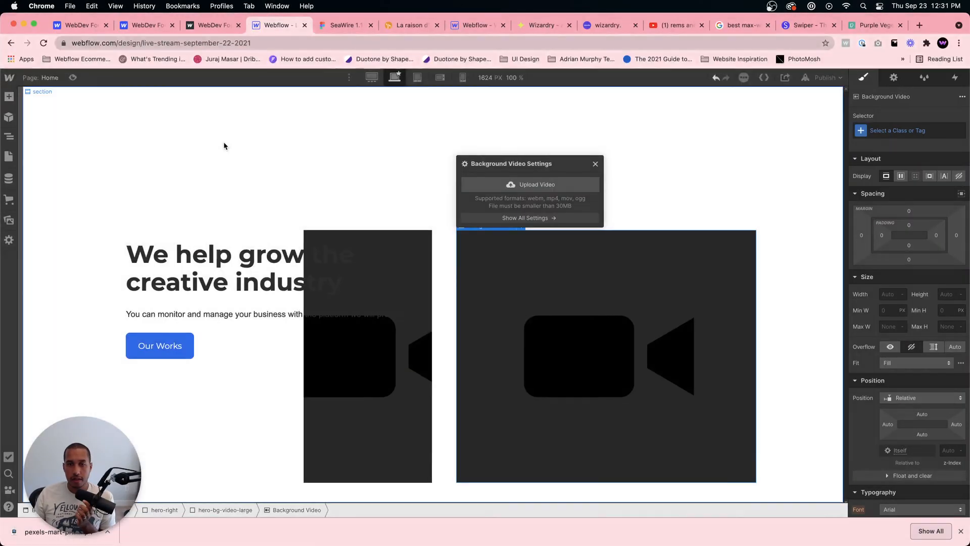
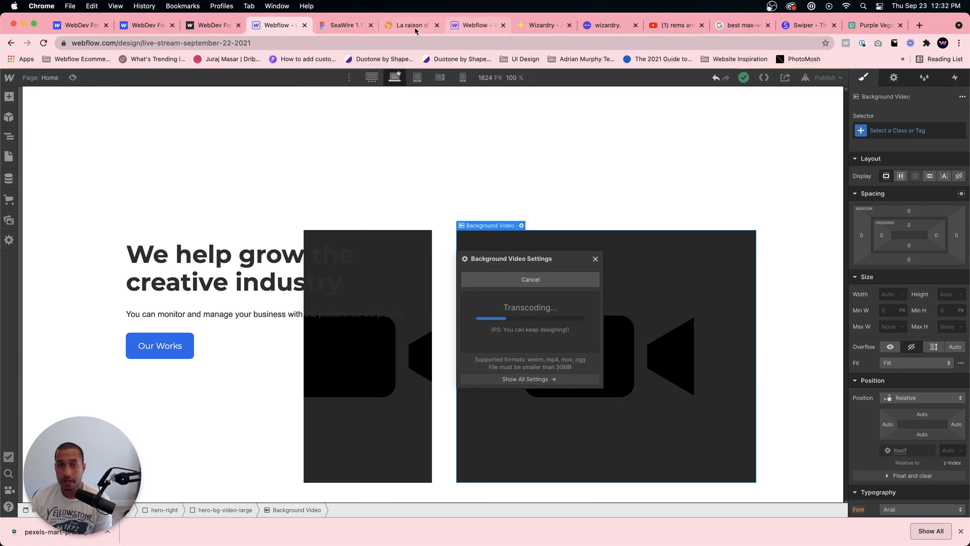
Step: Check the Wizardry documentation's table of units for each CSS property, then return to the live-stream project
{"action": "left_click", "coordinate": [526, 29]}
{"action": "left_click", "coordinate": [586, 29]}
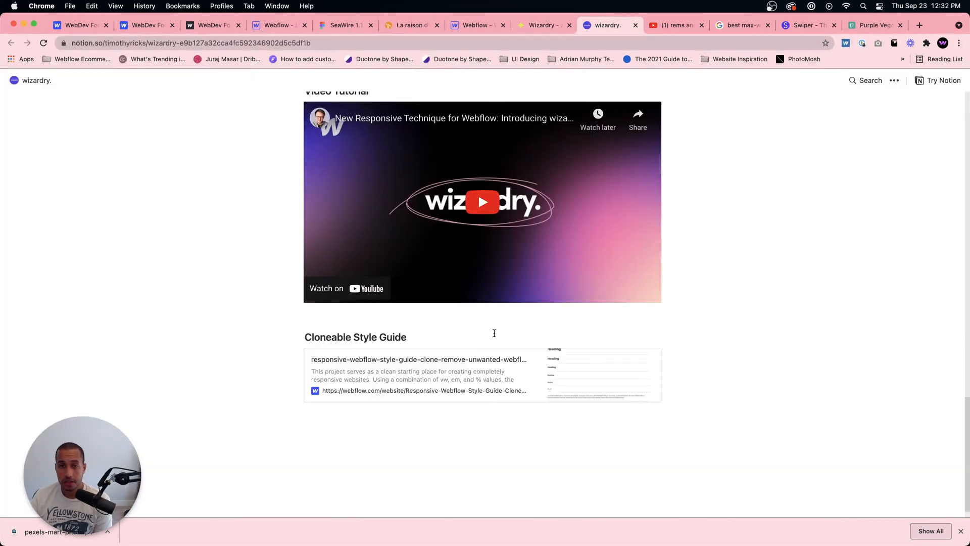
{"action": "scroll", "coordinate": [493, 339], "scroll_direction": "down", "scroll_amount": 10}
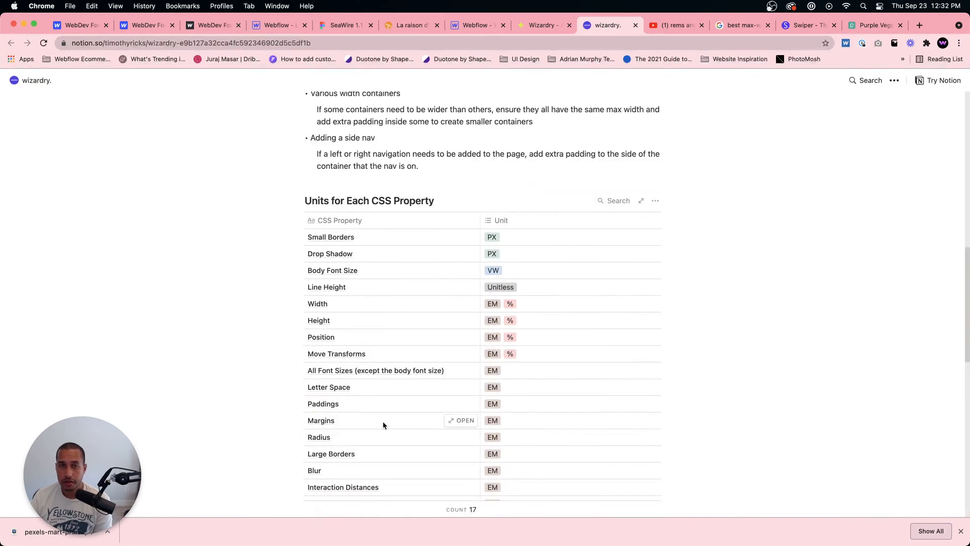
{"action": "left_click", "coordinate": [483, 27]}
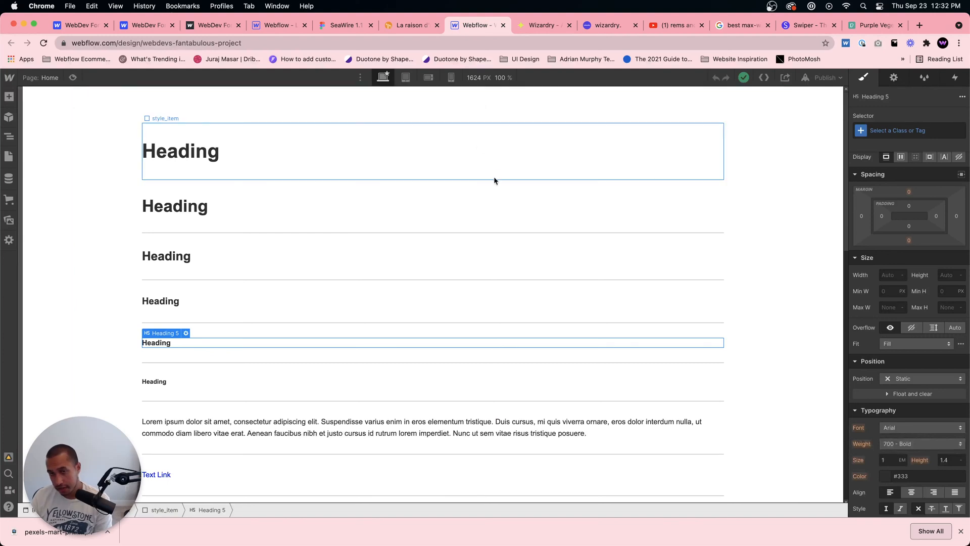
{"action": "left_click", "coordinate": [283, 27]}
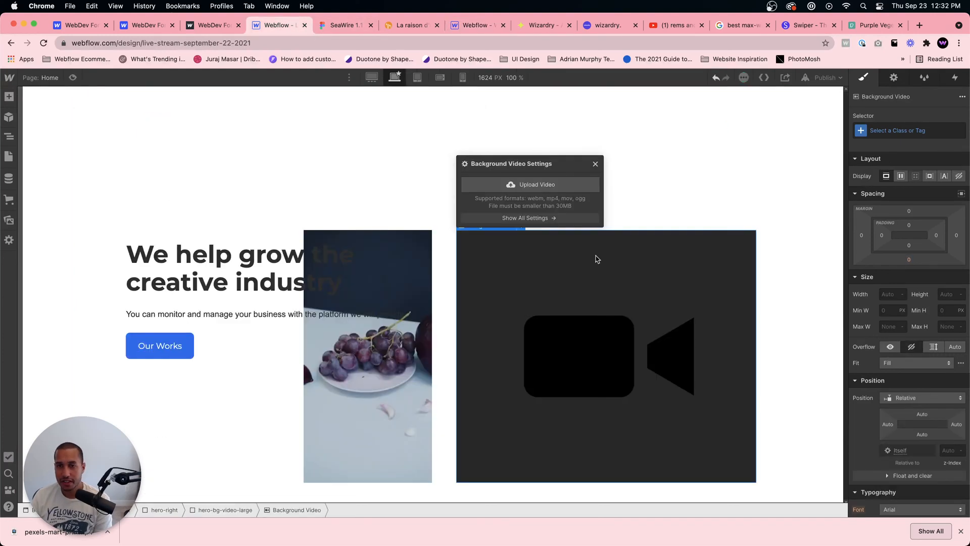
Step: Set the right margin of hero-bg-video-small to 1em
{"action": "left_click", "coordinate": [408, 300]}
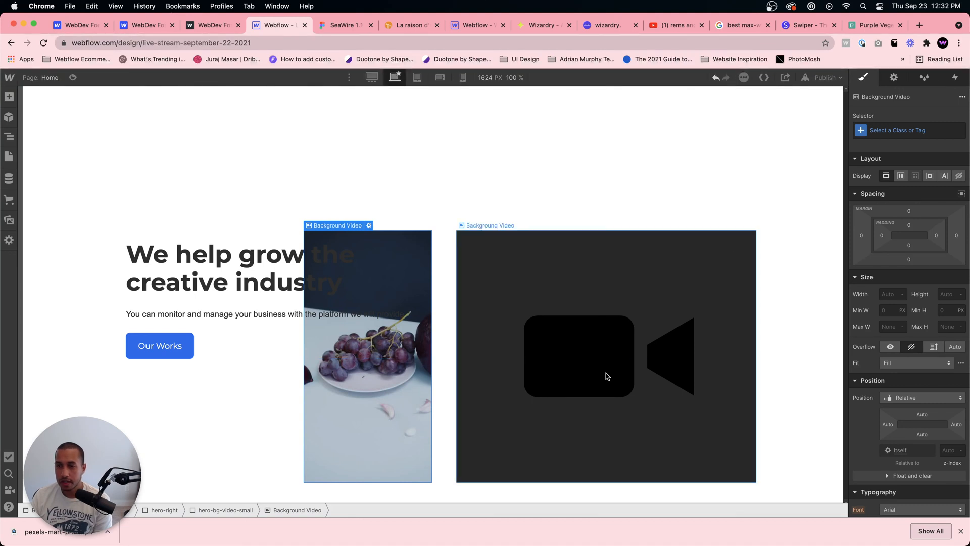
{"action": "left_click", "coordinate": [222, 510]}
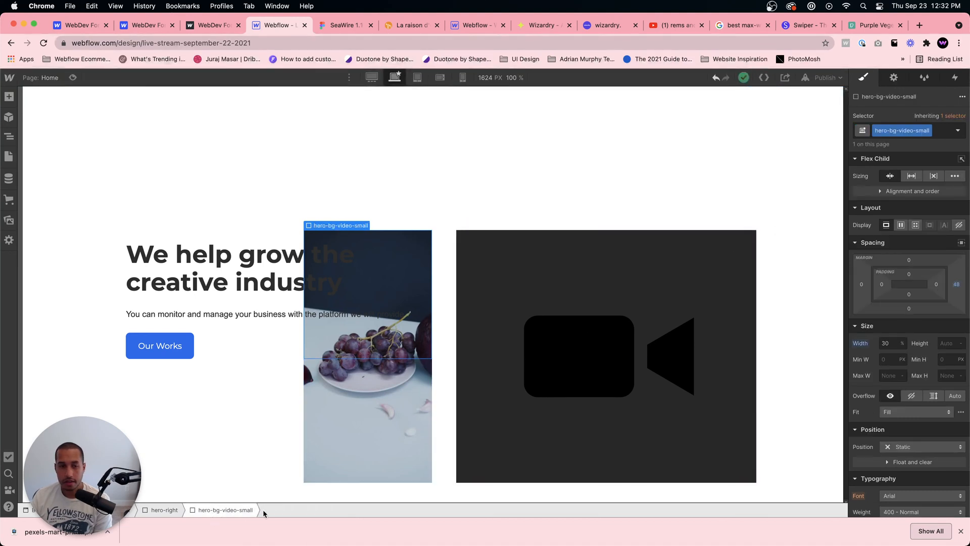
{"action": "left_click", "coordinate": [957, 284]}
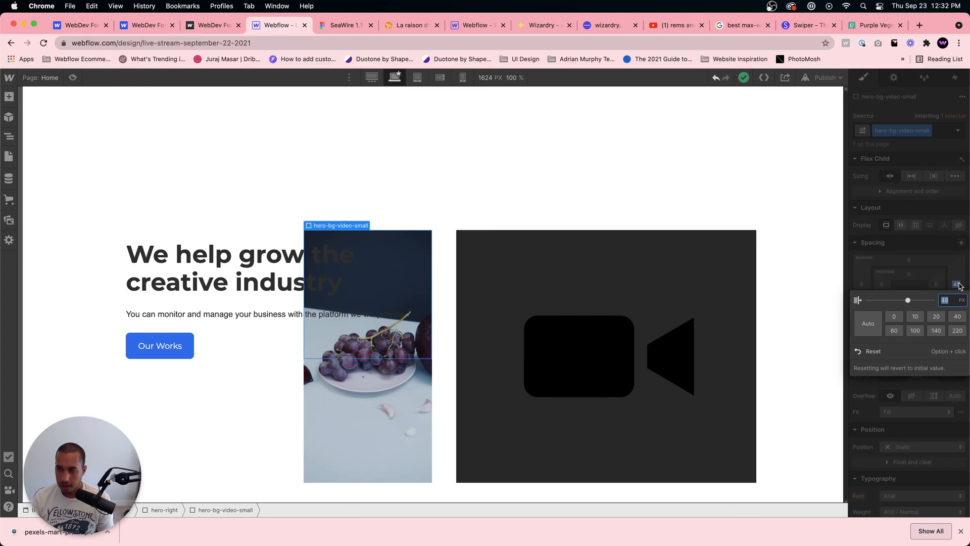
{"action": "type", "text": "1em"}
{"action": "key", "text": "Return"}
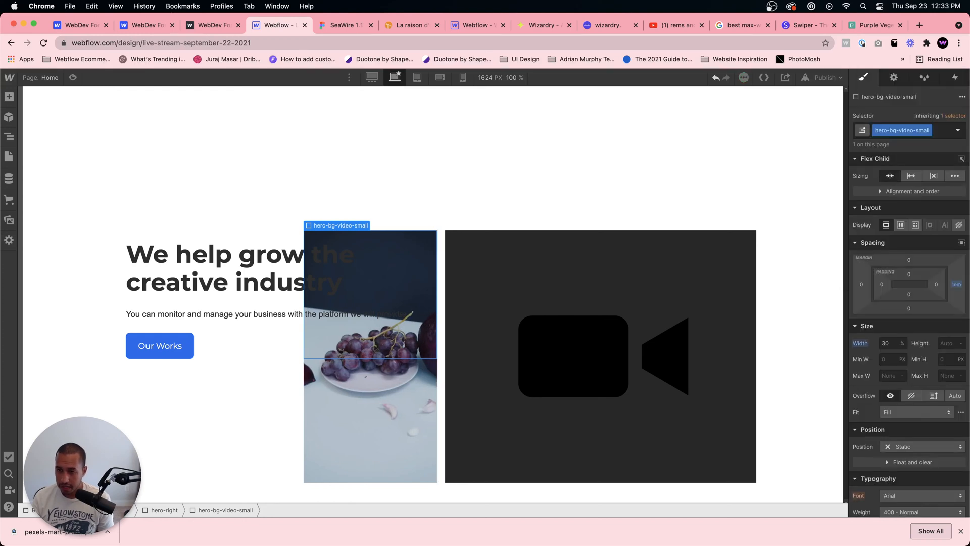
Step: Increase the right margin of hero-bg-video-small to 2em, trying 1.7em first
{"action": "key", "text": "Up"}
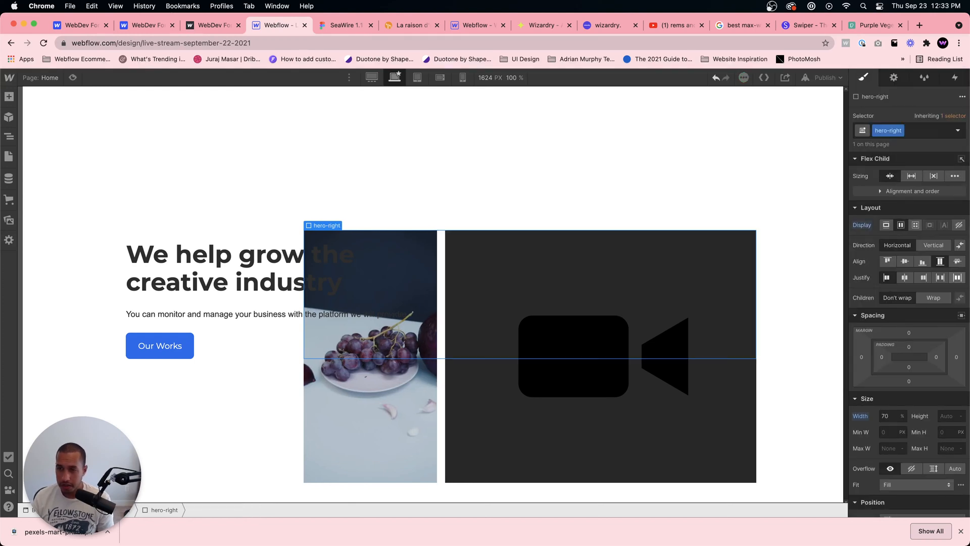
{"action": "left_click", "coordinate": [423, 409]}
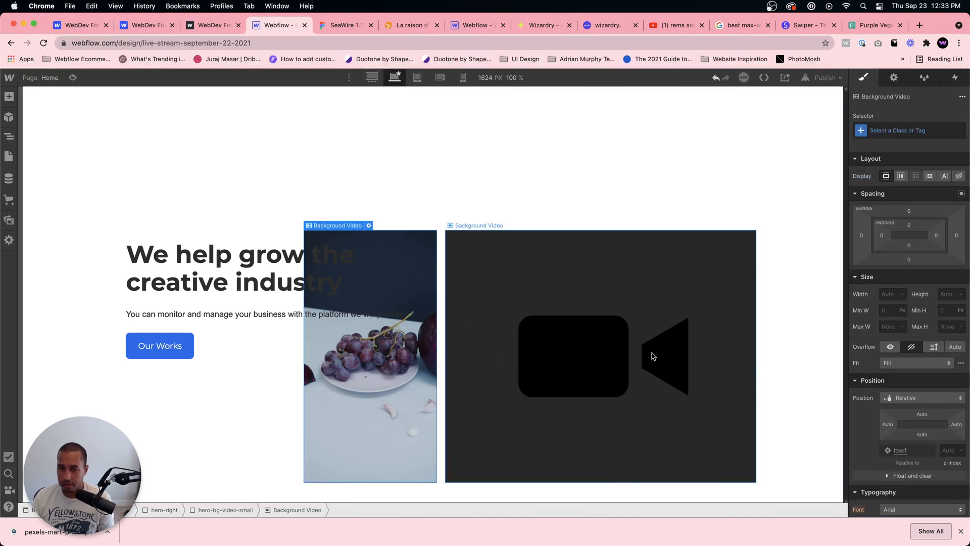
{"action": "key", "text": "Up"}
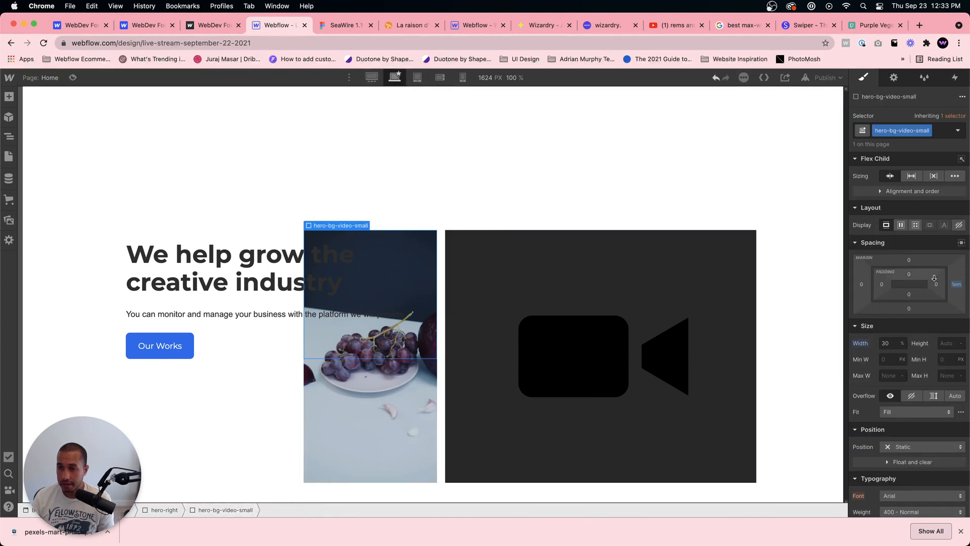
{"action": "left_click", "coordinate": [956, 286]}
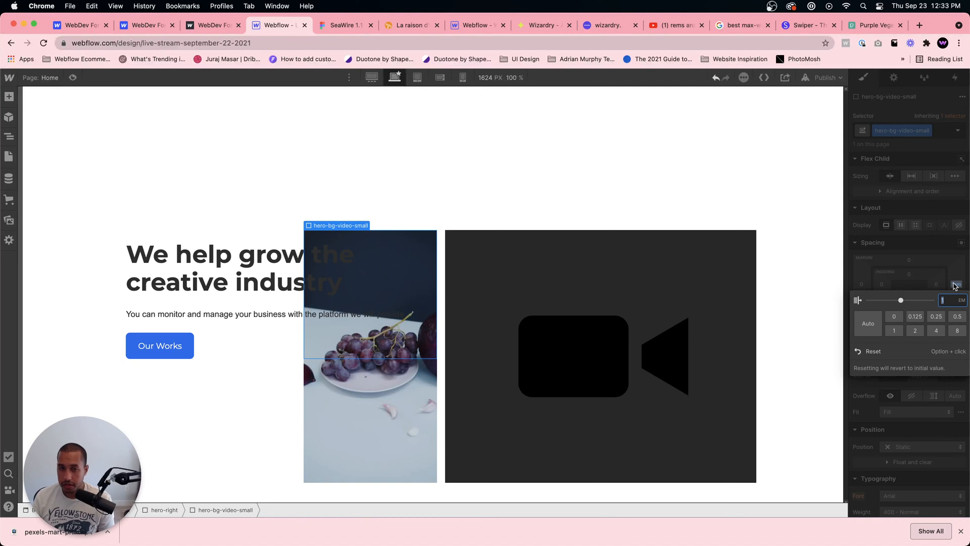
{"action": "type", "text": "1.7"}
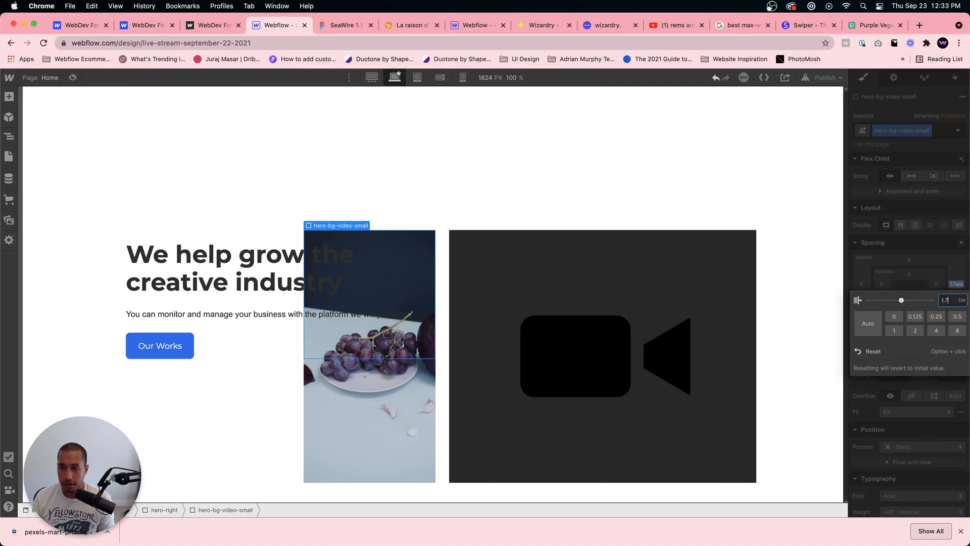
{"action": "key", "text": "Down"}
{"action": "key", "text": "Up"}
{"action": "key", "text": "Up"}
{"action": "key", "text": "Up"}
{"action": "key", "text": "Up"}
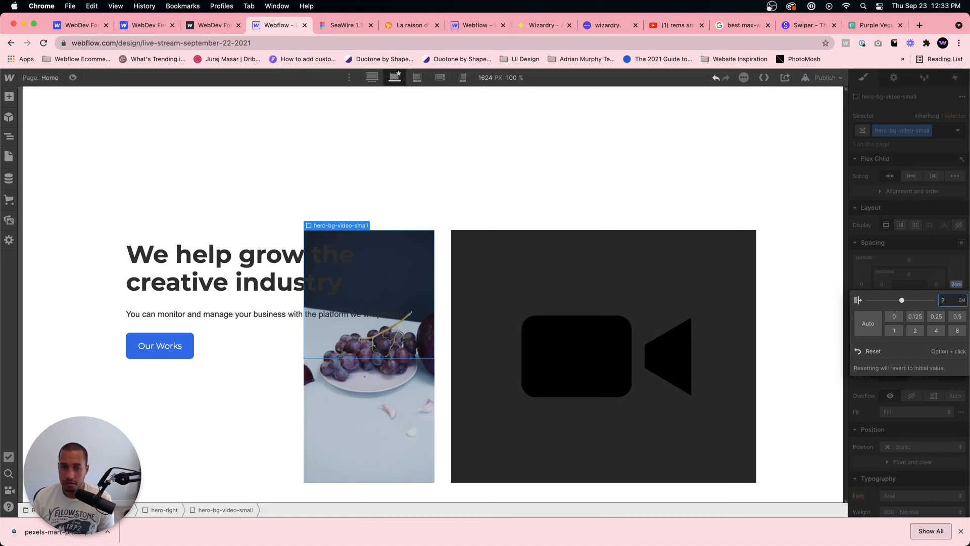
{"action": "left_click", "coordinate": [619, 368]}
Step: Set the bottom margin of hero-heading to 2em
{"action": "left_click", "coordinate": [259, 291]}
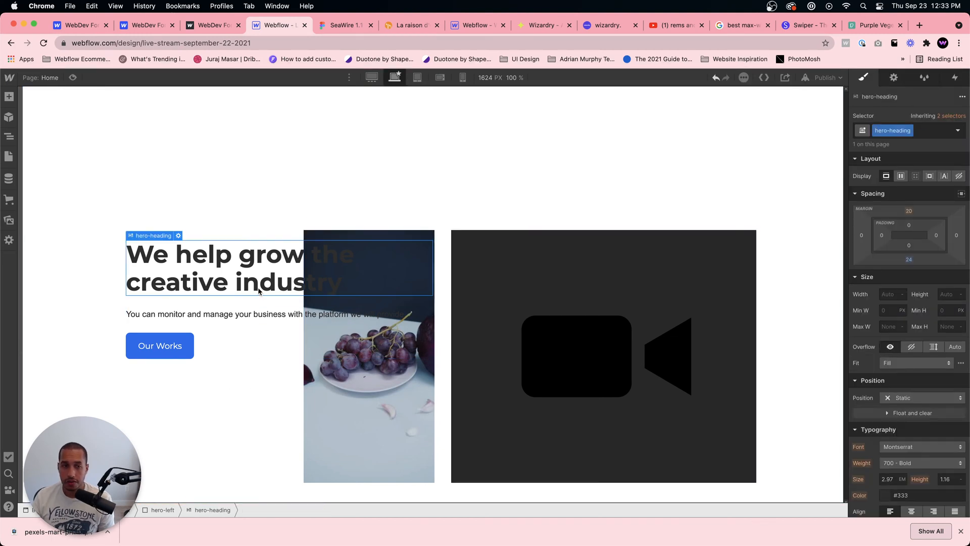
{"action": "left_click", "coordinate": [909, 259]}
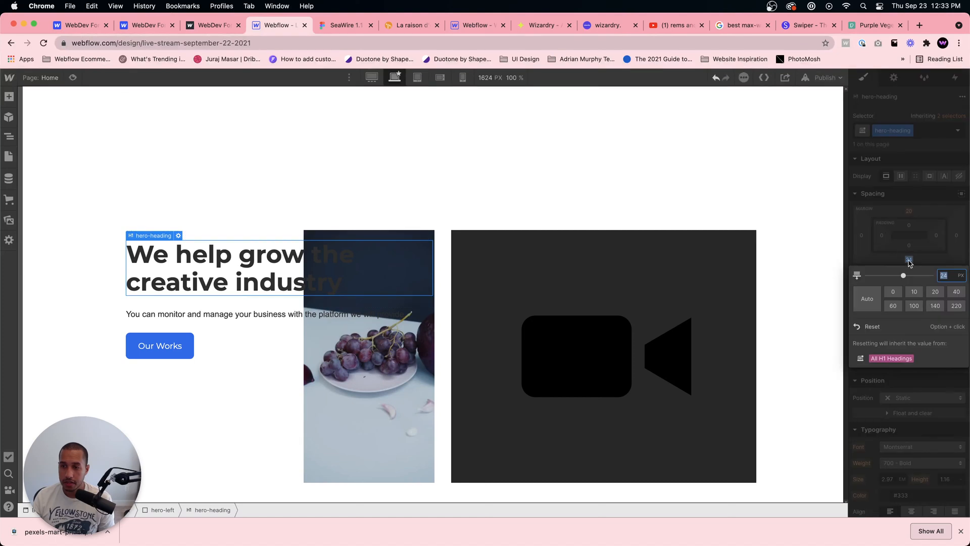
{"action": "type", "text": "2em"}
{"action": "key", "text": "Return"}
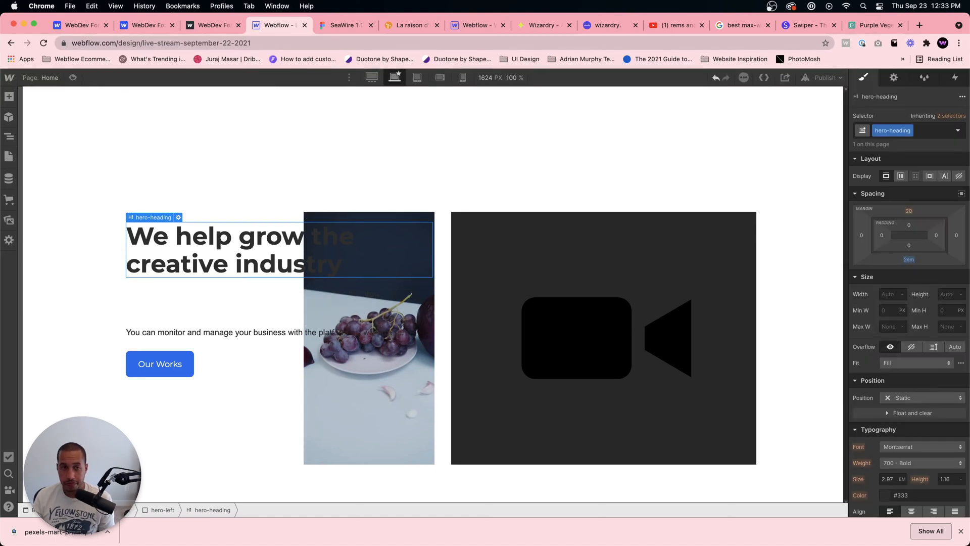
Step: Reduce hero-heading's bottom margin to 0.7em after trying 1.1em, 0.5em and 0.6em
{"action": "left_click", "coordinate": [910, 260]}
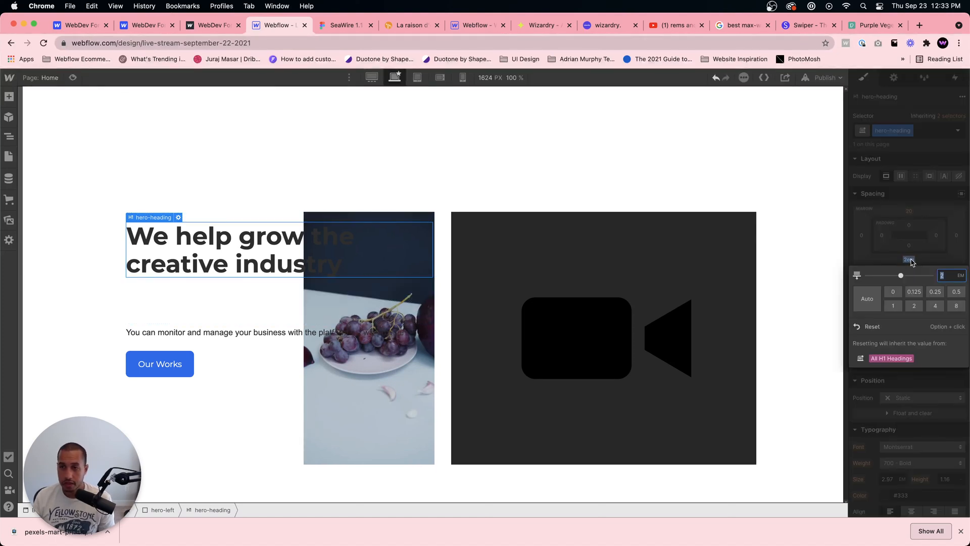
{"action": "type", "text": "1.1"}
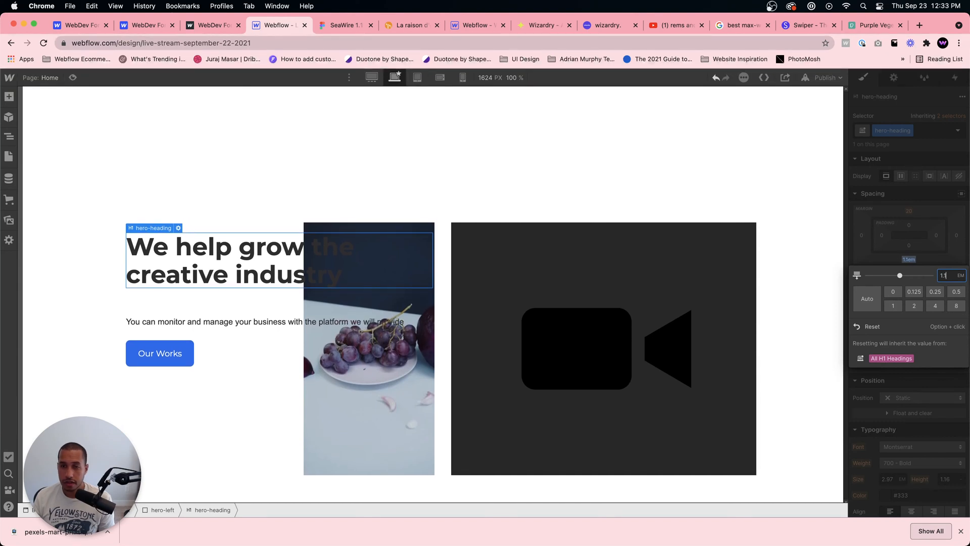
{"action": "key", "text": "BackSpace"}
{"action": "key", "text": "BackSpace"}
{"action": "key", "text": "BackSpace"}
{"action": "type", "text": "0.5"}
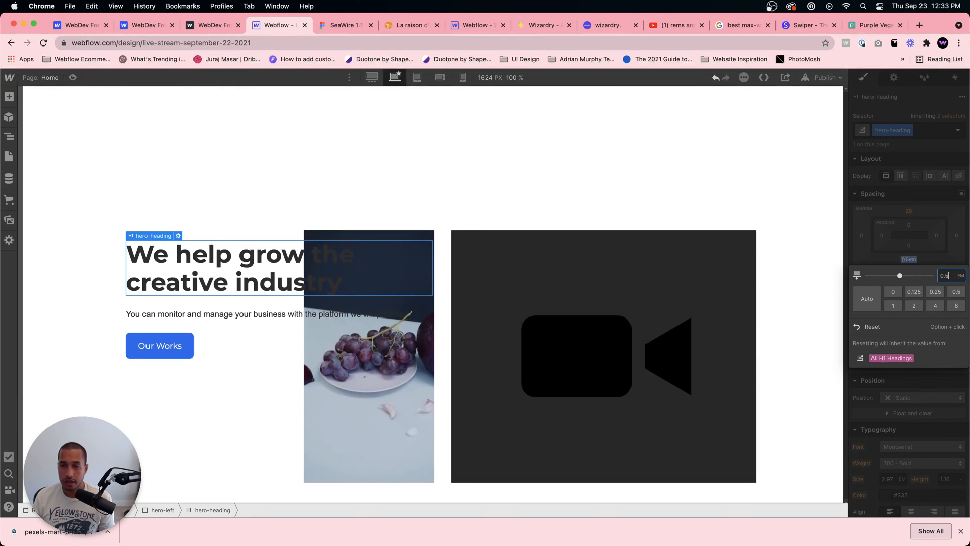
{"action": "key", "text": "BackSpace"}
{"action": "type", "text": "6"}
{"action": "key", "text": "BackSpace"}
{"action": "type", "text": "7"}
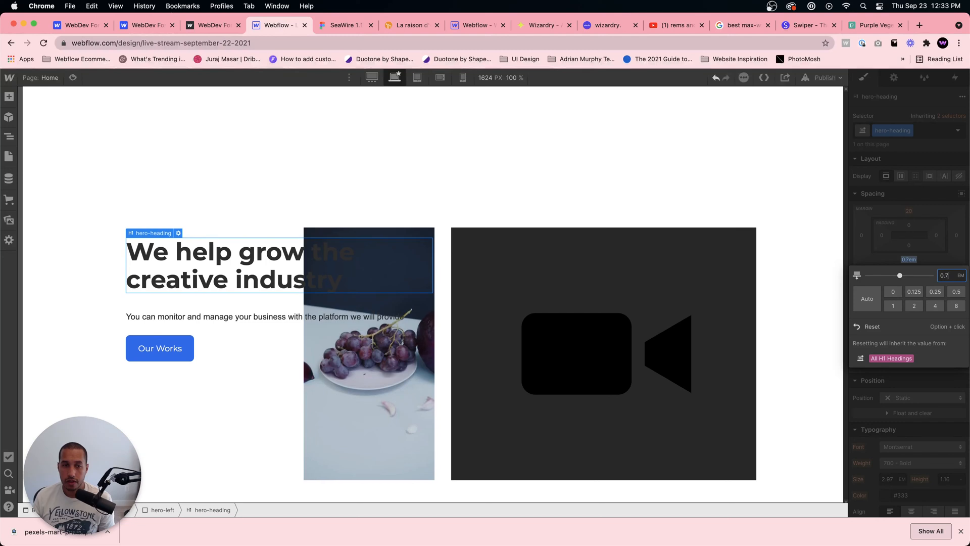
{"action": "left_click", "coordinate": [248, 316]}
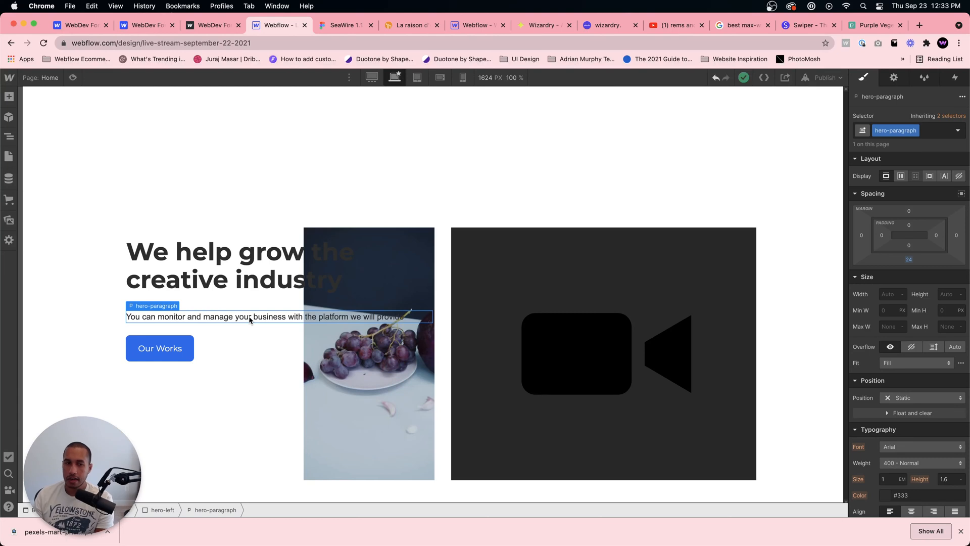
Step: Set the bottom margin of hero-heading to 0.6em
{"action": "left_click", "coordinate": [293, 268]}
{"action": "left_click", "coordinate": [913, 260]}
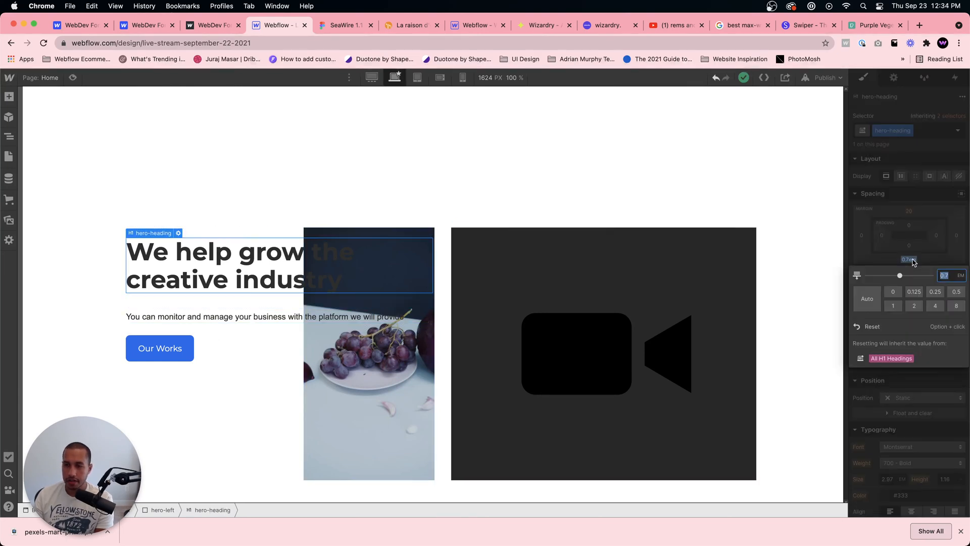
{"action": "type", "text": "0.6"}
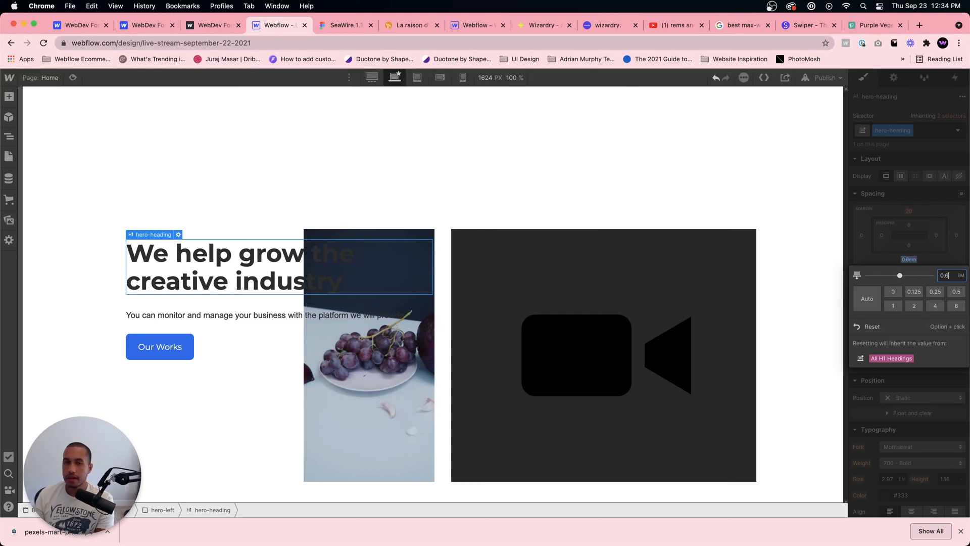
Step: Switch to the Wizardry site and bring up its PX to EM Converter
{"action": "left_click", "coordinate": [547, 26]}
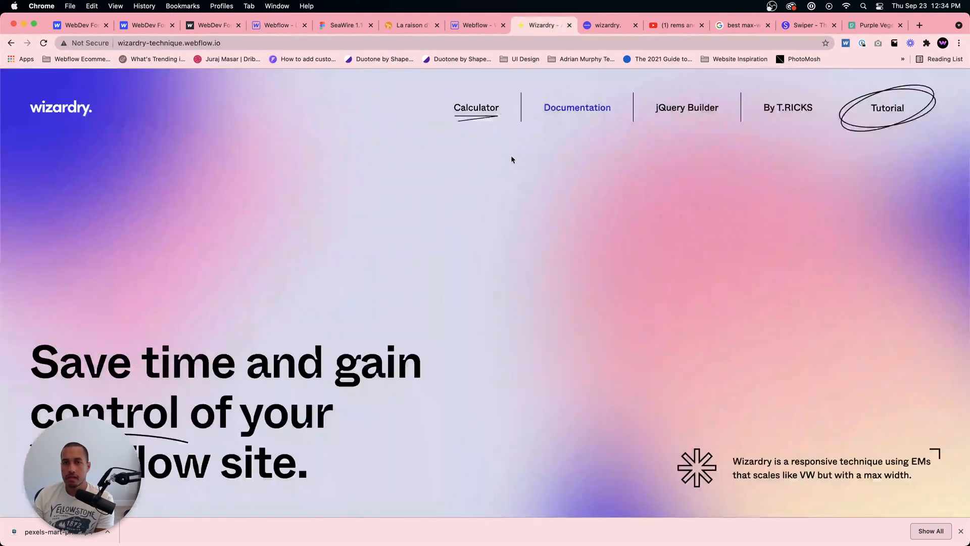
{"action": "left_click", "coordinate": [575, 108]}
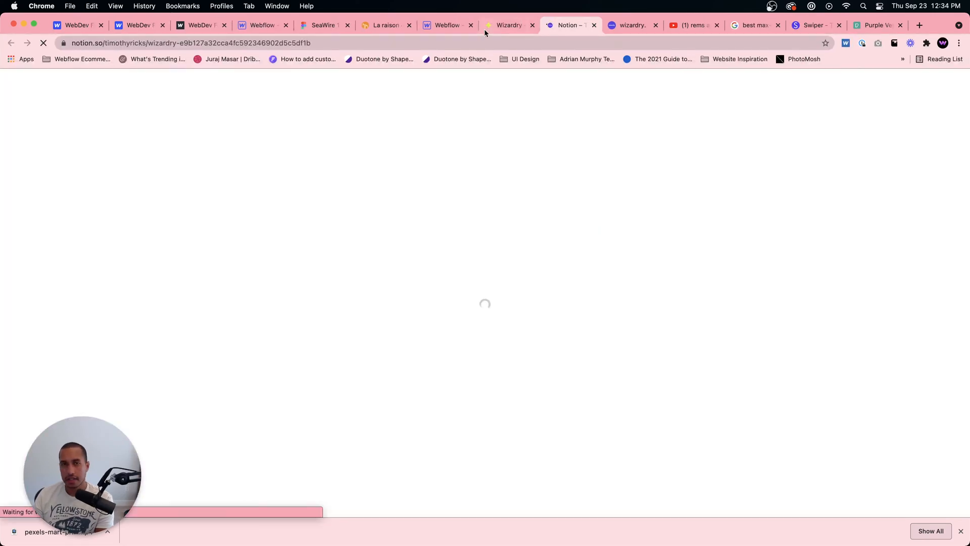
{"action": "left_click", "coordinate": [486, 26]}
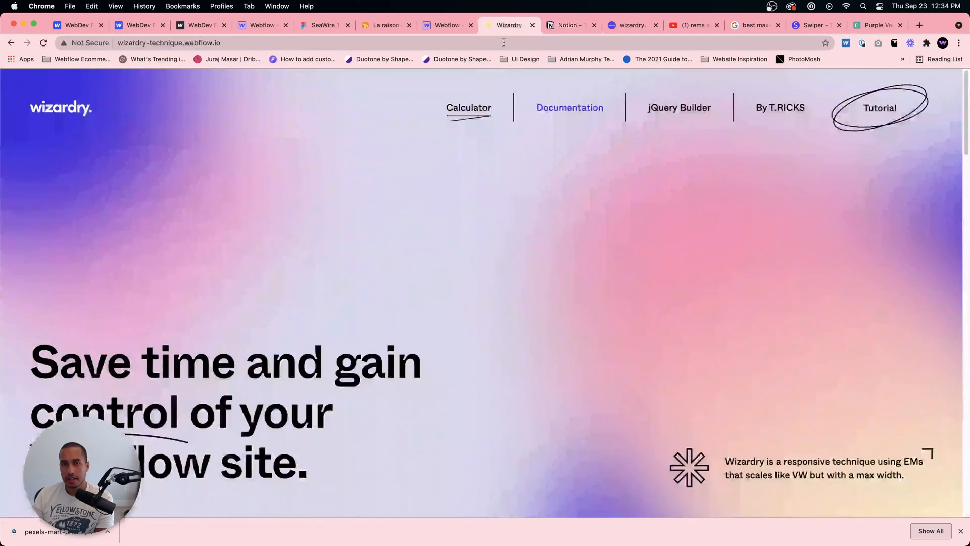
{"action": "left_click", "coordinate": [467, 117]}
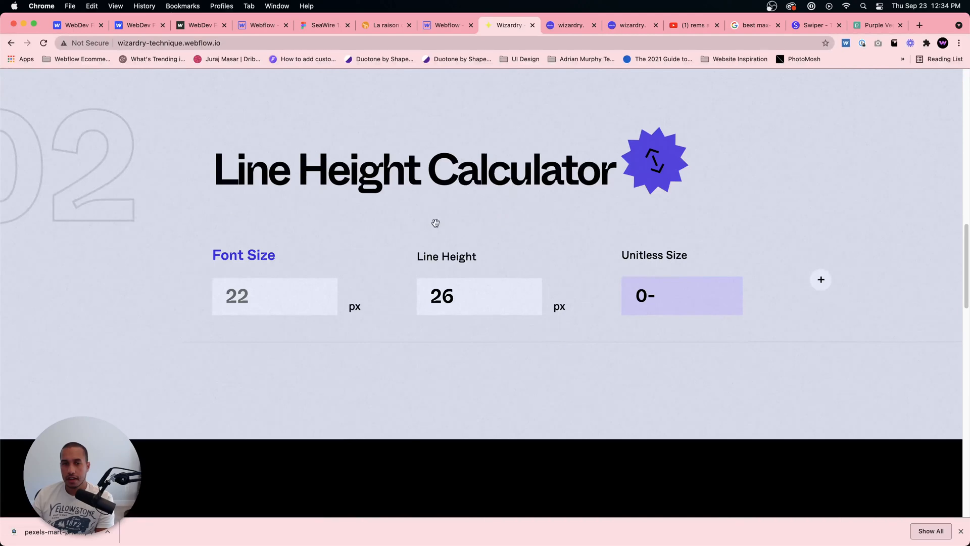
{"action": "scroll", "coordinate": [436, 223], "scroll_direction": "up", "scroll_amount": 7}
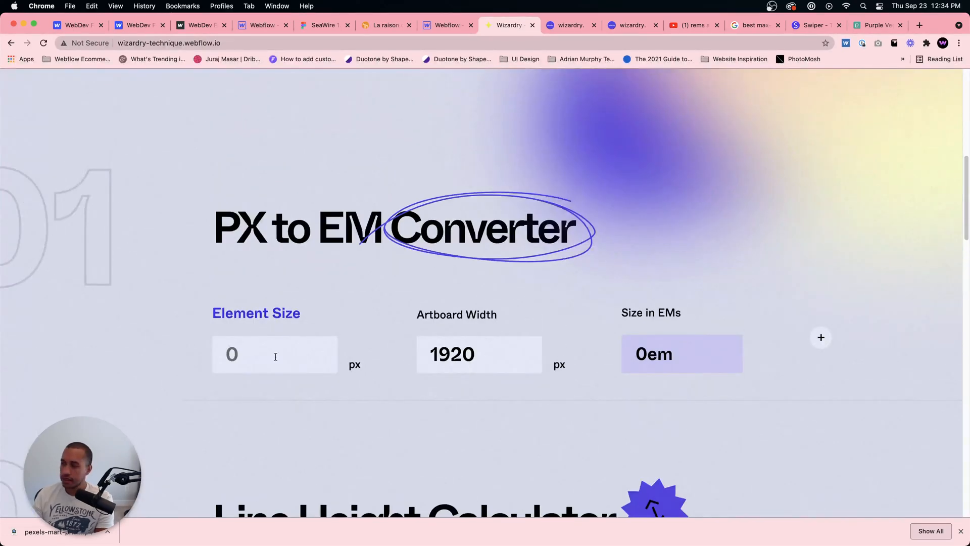
Step: Convert an element size of 24 px to ems for an artboard width of 1280 px
{"action": "double_click", "coordinate": [446, 354]}
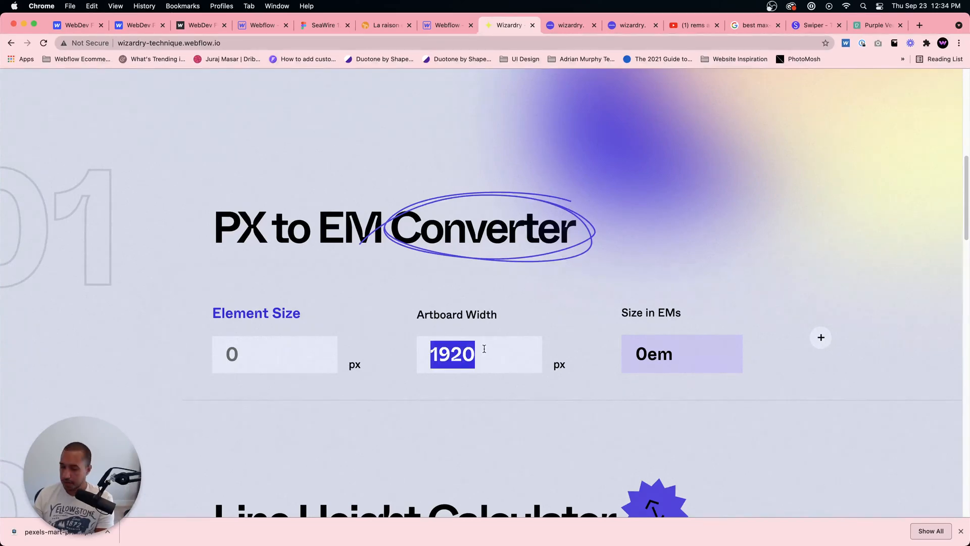
{"action": "type", "text": "1280"}
{"action": "left_click", "coordinate": [239, 354]}
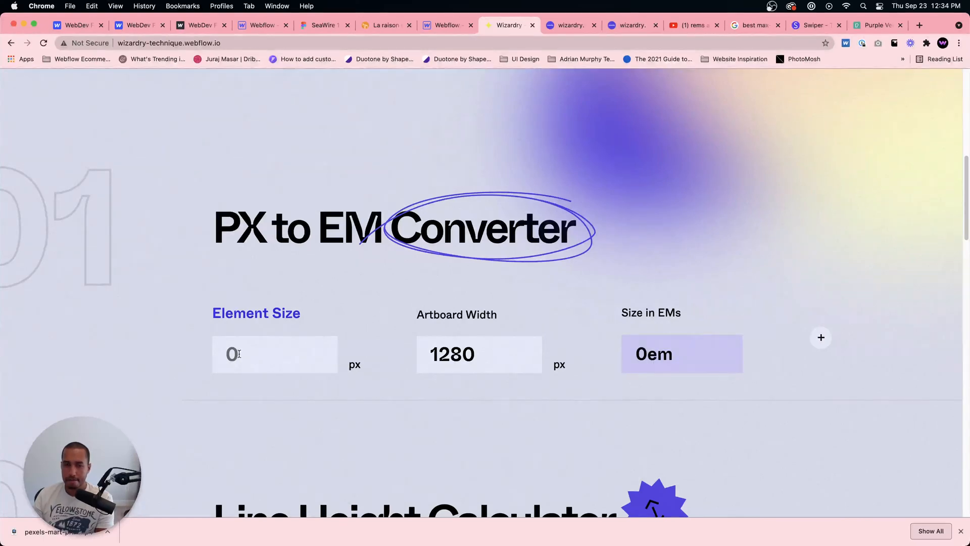
{"action": "type", "text": "24"}
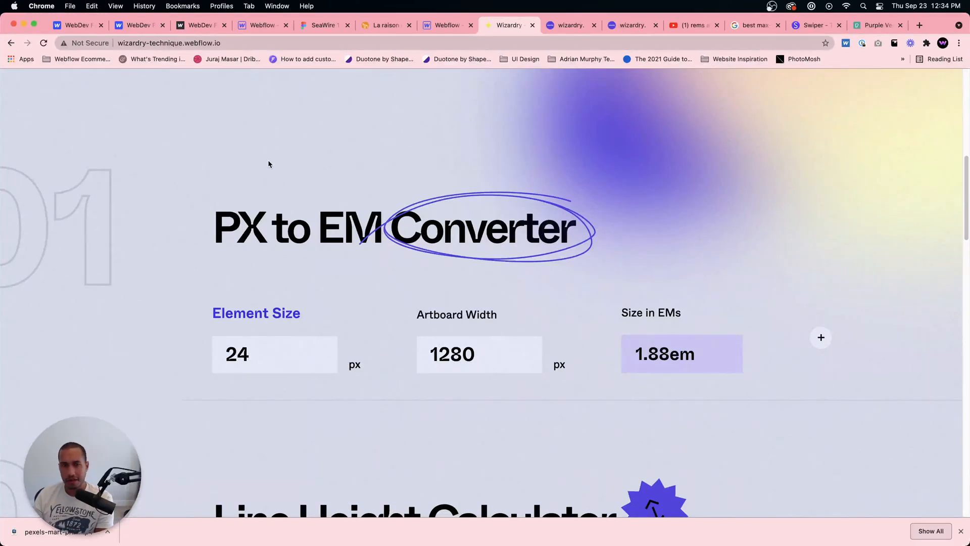
{"action": "scroll", "coordinate": [328, 238], "scroll_direction": "down", "scroll_amount": 1}
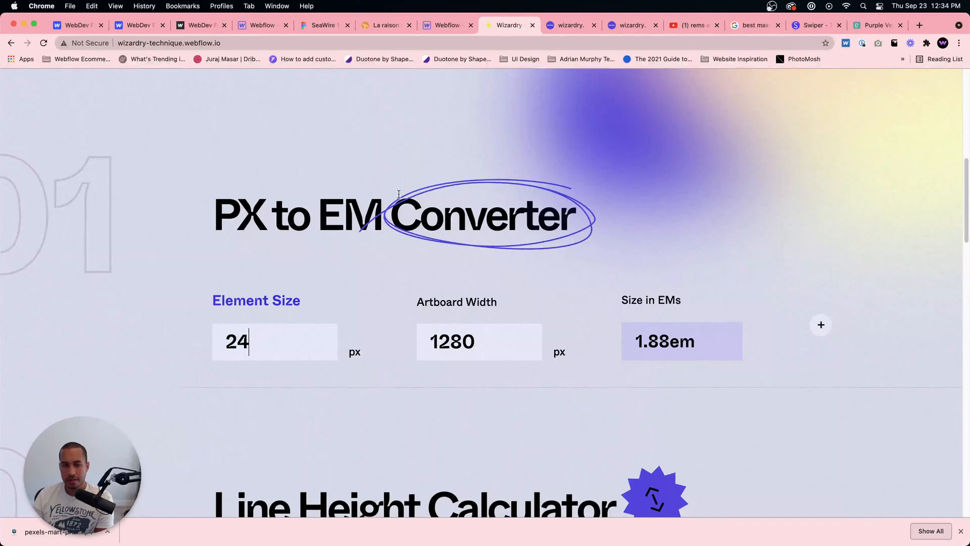
Step: Return to the live-stream-september-22-2021 Webflow project and set hero-heading's bottom margin to 1.88em
{"action": "key", "text": "ctrl+shift+Tab"}
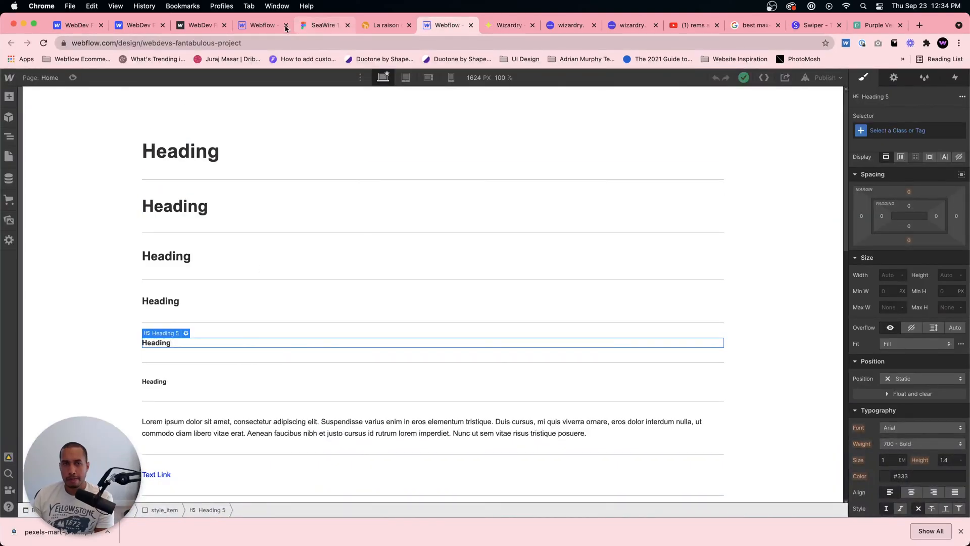
{"action": "left_click", "coordinate": [260, 24]}
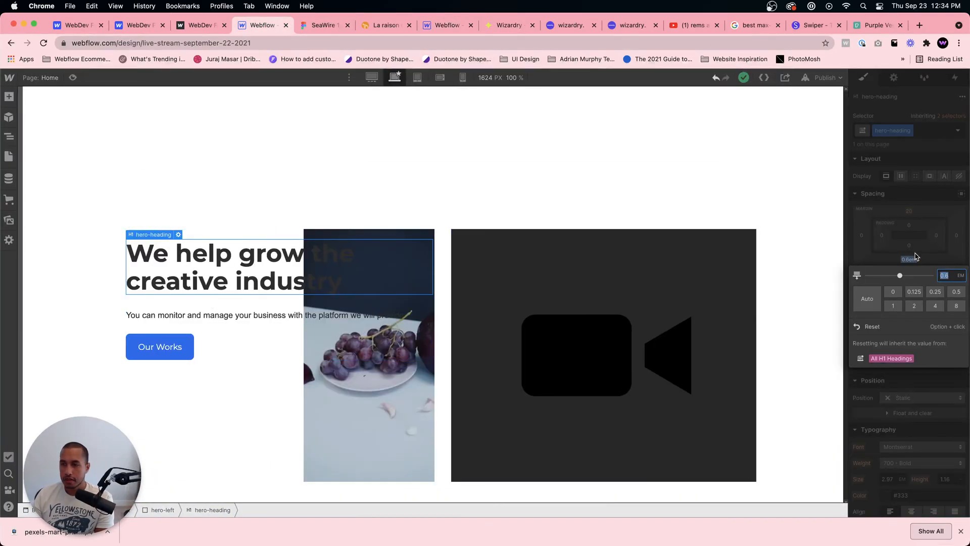
{"action": "type", "text": "1.88"}
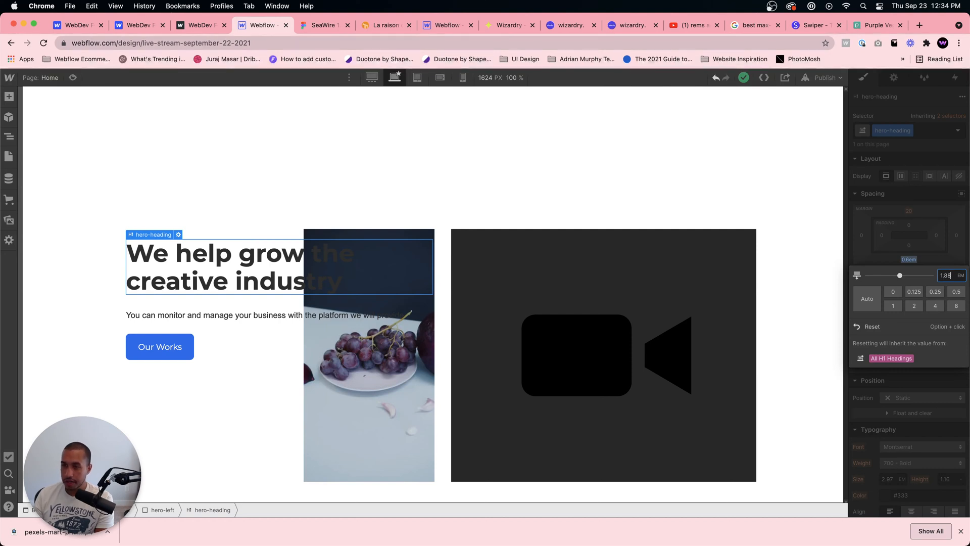
{"action": "key", "text": "Return"}
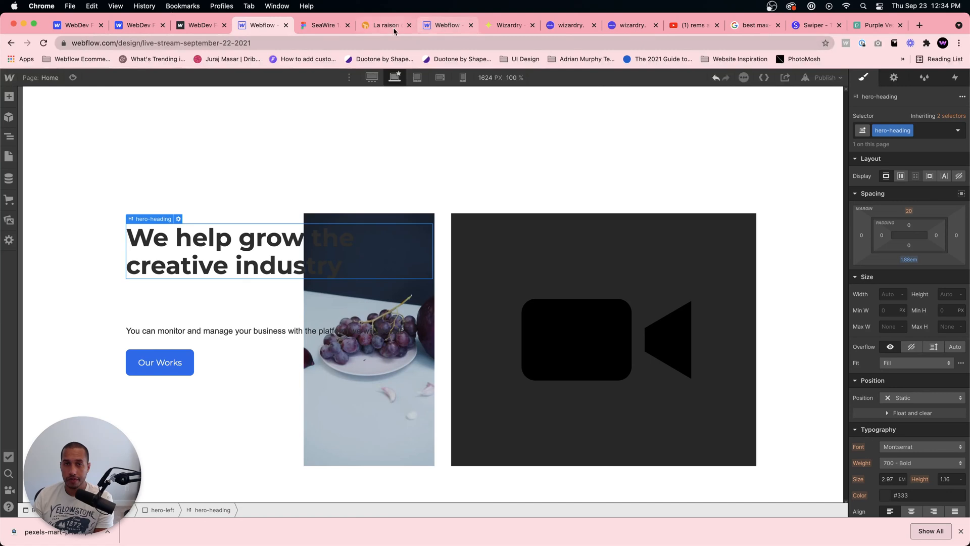
Step: Go back to the Wizardry site and look through its Line Height and Min Width calculators
{"action": "left_click", "coordinate": [317, 25]}
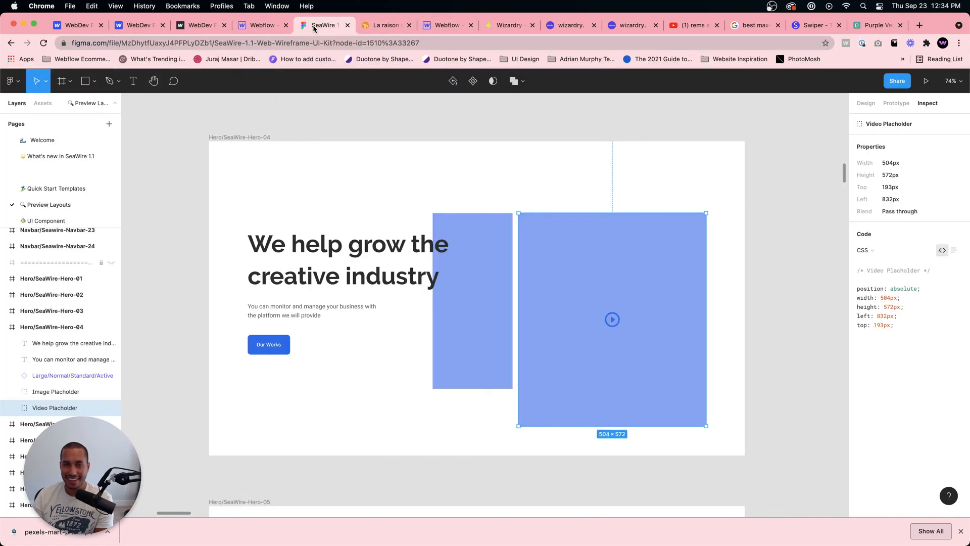
{"action": "left_click", "coordinate": [252, 26]}
{"action": "left_click", "coordinate": [447, 25]}
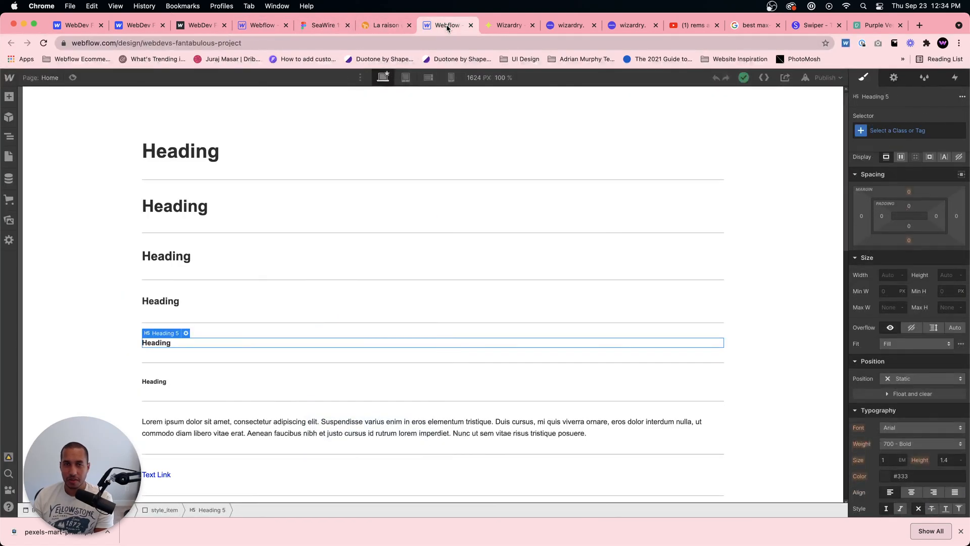
{"action": "left_click", "coordinate": [498, 26]}
{"action": "scroll", "coordinate": [427, 217], "scroll_direction": "down", "scroll_amount": 12}
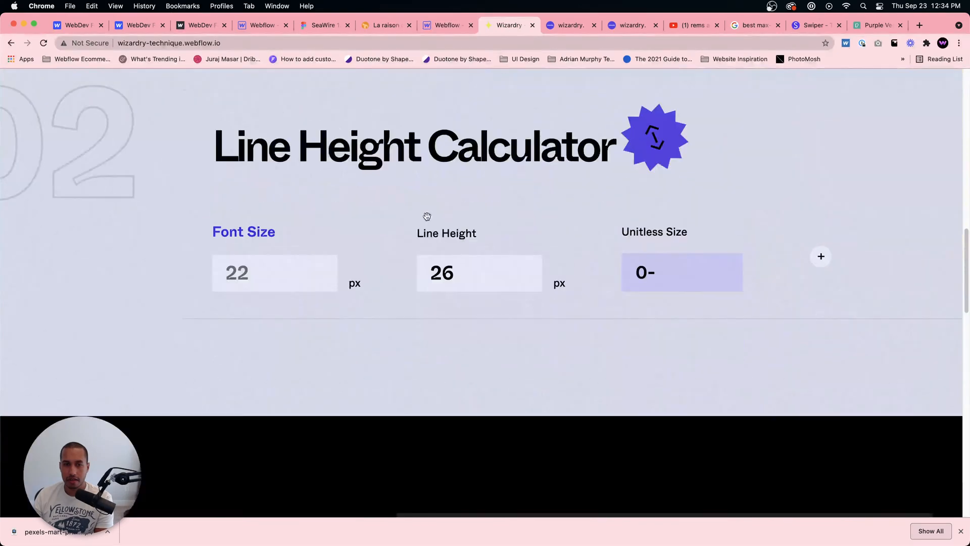
{"action": "scroll", "coordinate": [427, 218], "scroll_direction": "down", "scroll_amount": 10}
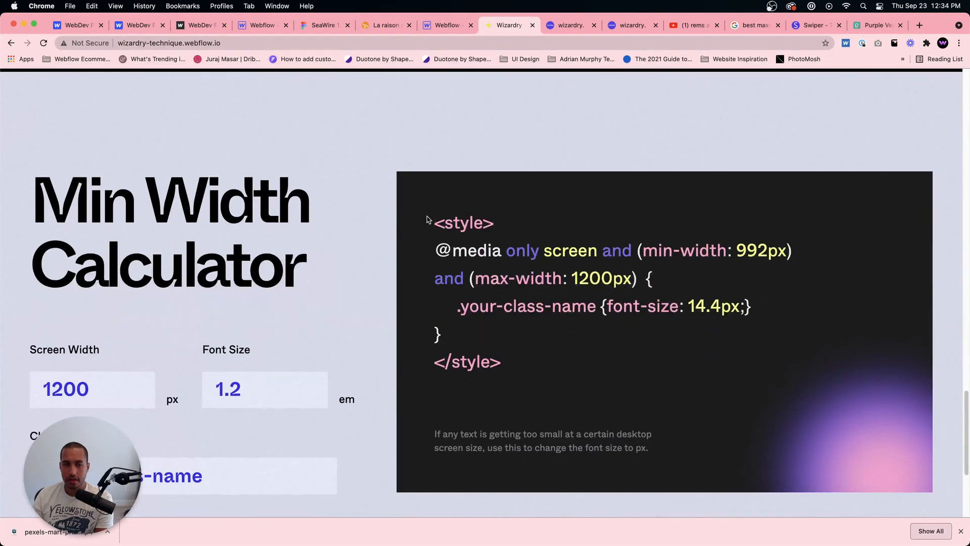
{"action": "scroll", "coordinate": [426, 219], "scroll_direction": "down", "scroll_amount": 4}
{"action": "scroll", "coordinate": [426, 219], "scroll_direction": "up", "scroll_amount": 20}
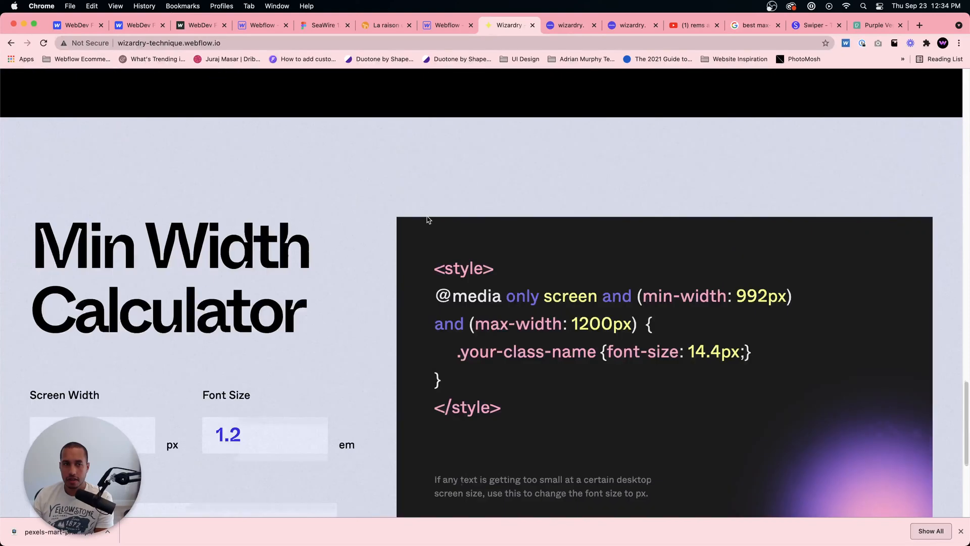
Step: Examine the PX to EM Converter's fields alongside the hero container's width settings and the other Webflow project
{"action": "scroll", "coordinate": [427, 218], "scroll_direction": "up", "scroll_amount": 5}
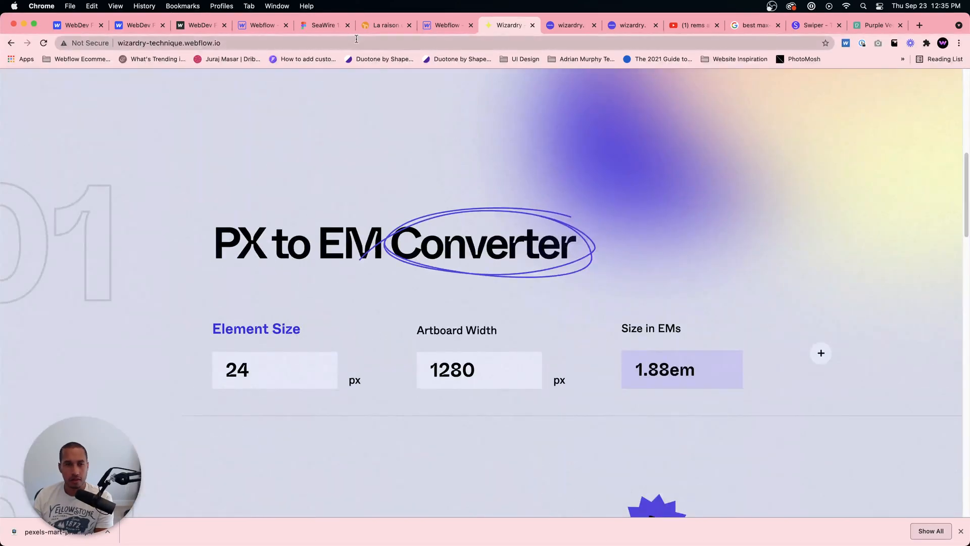
{"action": "left_click", "coordinate": [262, 25]}
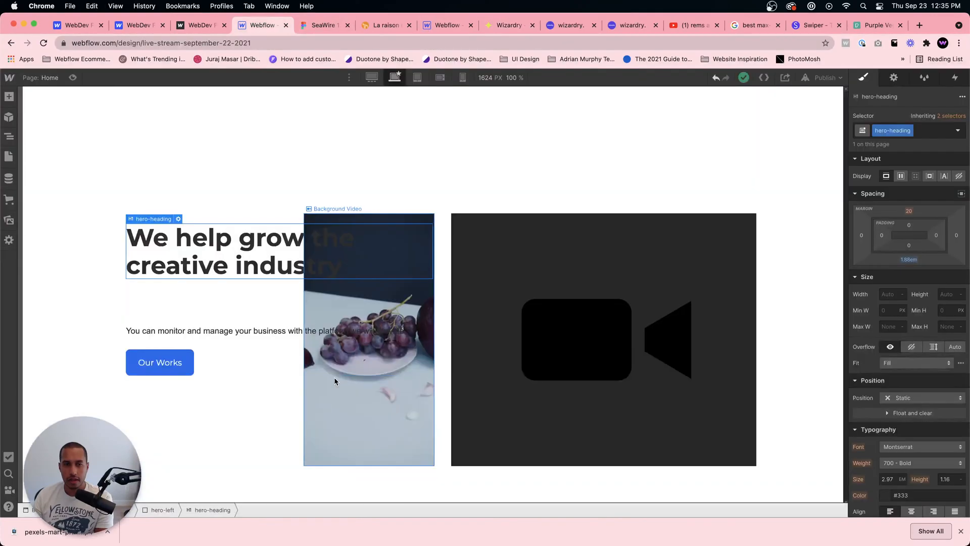
{"action": "left_click", "coordinate": [270, 318]}
{"action": "left_click", "coordinate": [132, 509]}
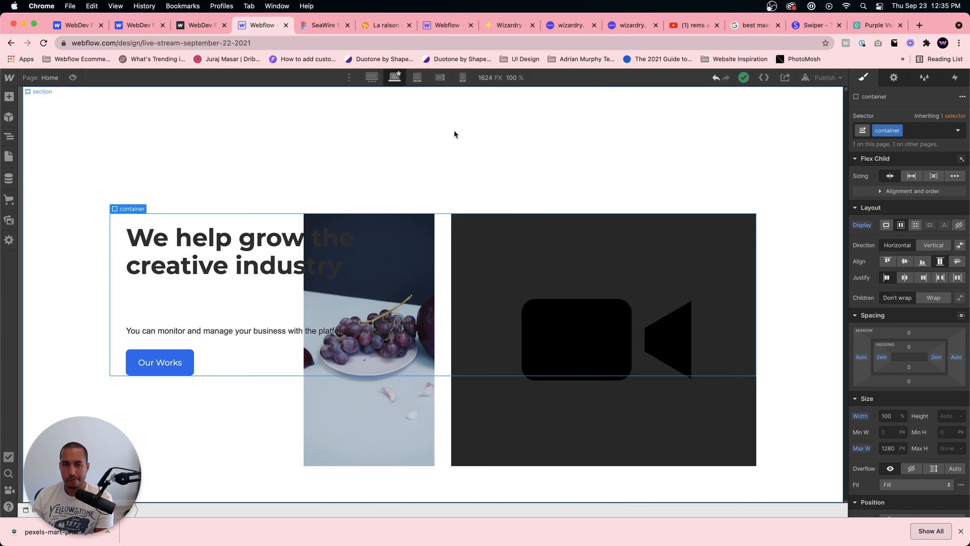
{"action": "left_click", "coordinate": [438, 29]}
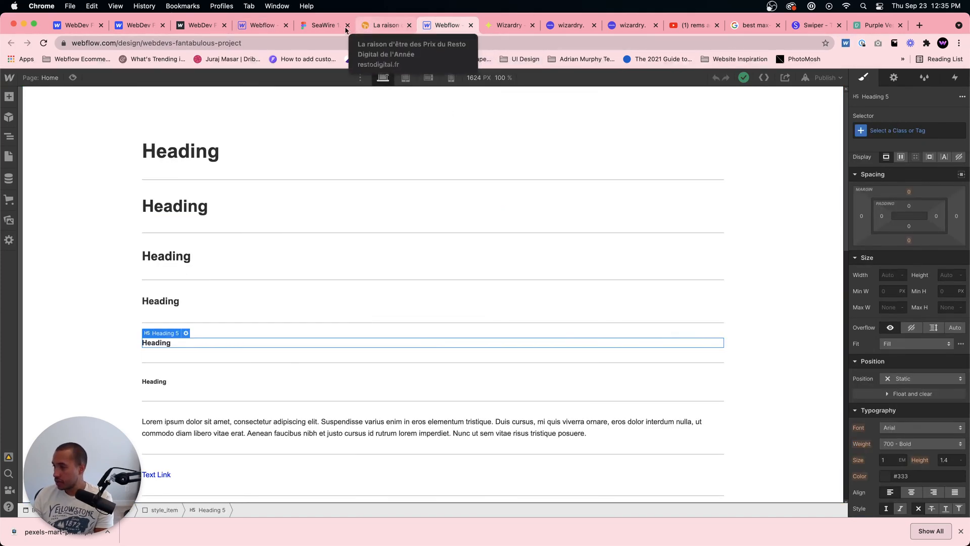
{"action": "left_click", "coordinate": [503, 25]}
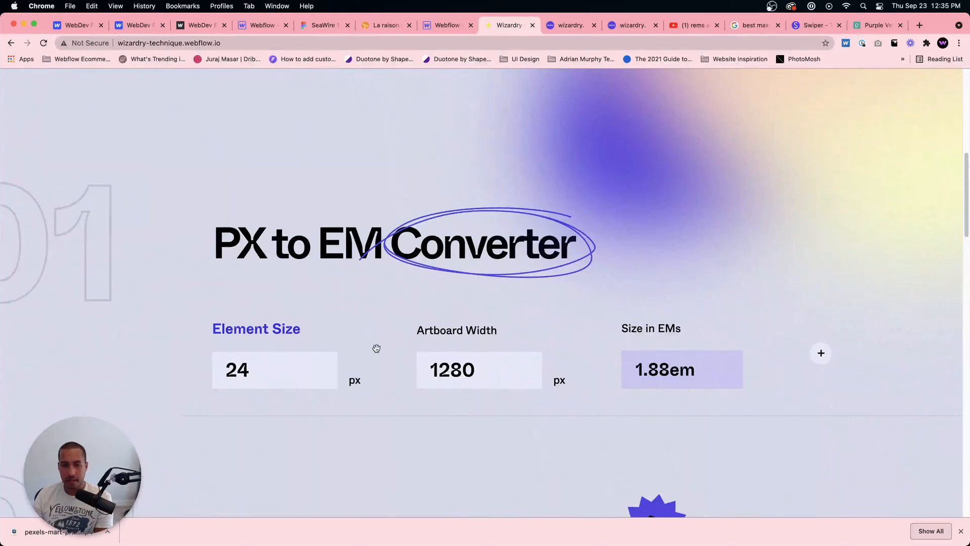
{"action": "scroll", "coordinate": [384, 348], "scroll_direction": "down", "scroll_amount": 1}
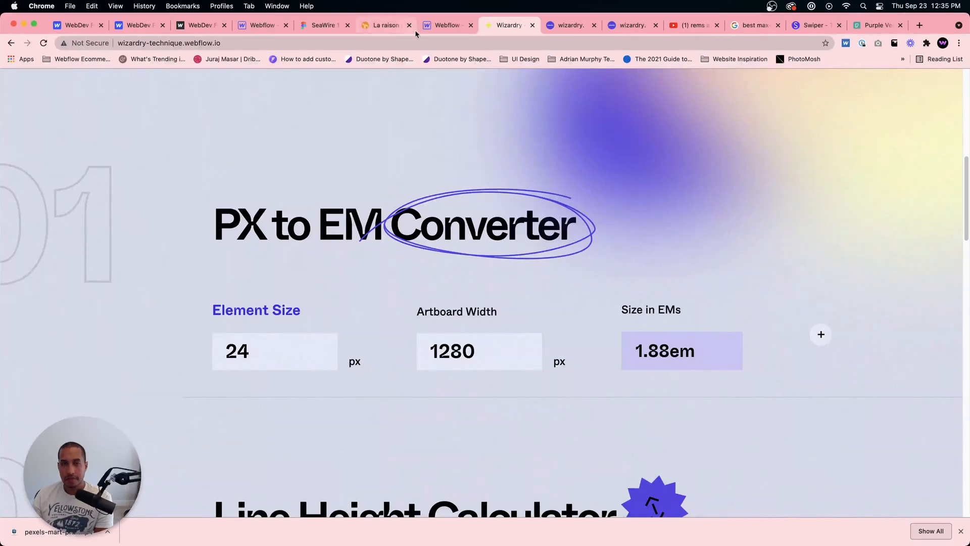
Step: In the live-stream Webflow project, try a 1 em bottom margin on the hero heading and settle on 0.7 em
{"action": "left_click", "coordinate": [255, 26]}
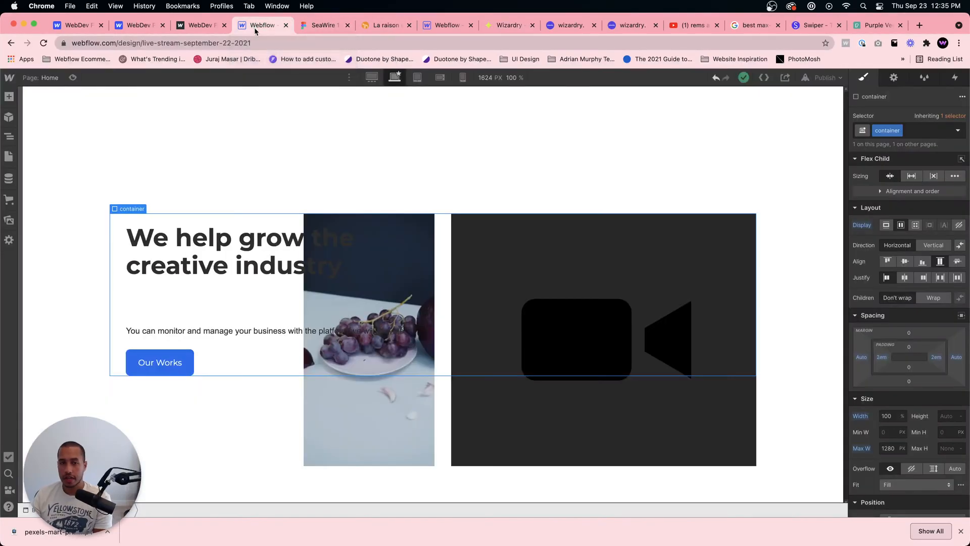
{"action": "left_click", "coordinate": [313, 254]}
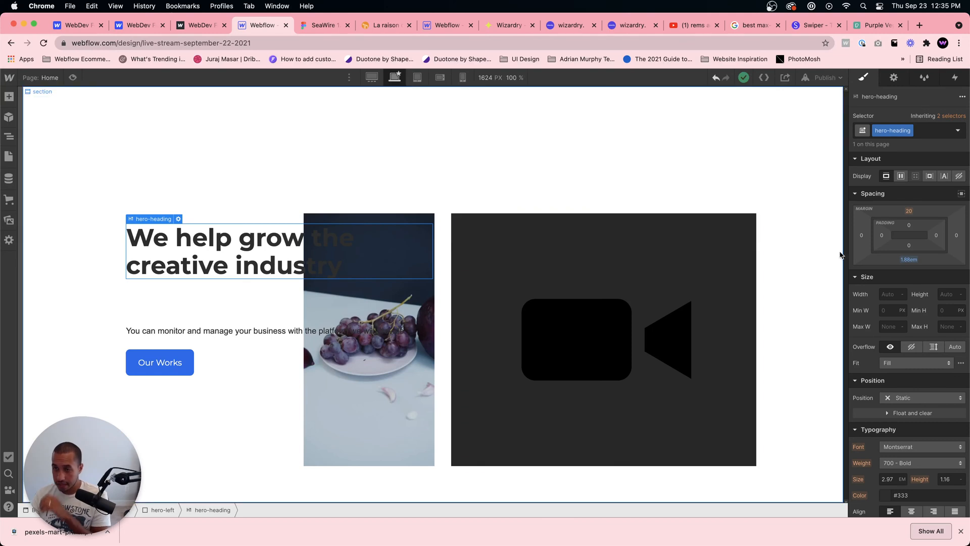
{"action": "left_click", "coordinate": [908, 259]}
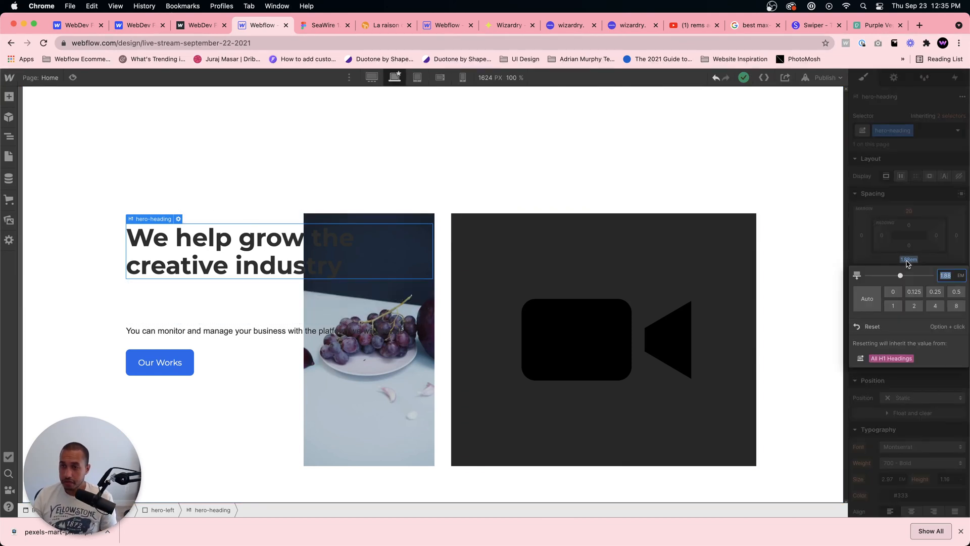
{"action": "type", "text": "1"}
{"action": "key", "text": "Return"}
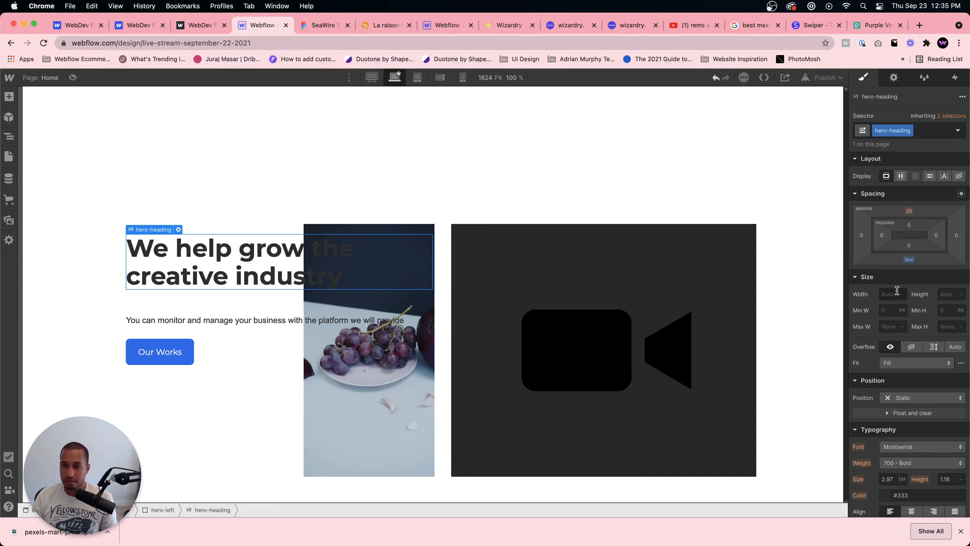
{"action": "left_click", "coordinate": [913, 260]}
{"action": "key", "text": "Return"}
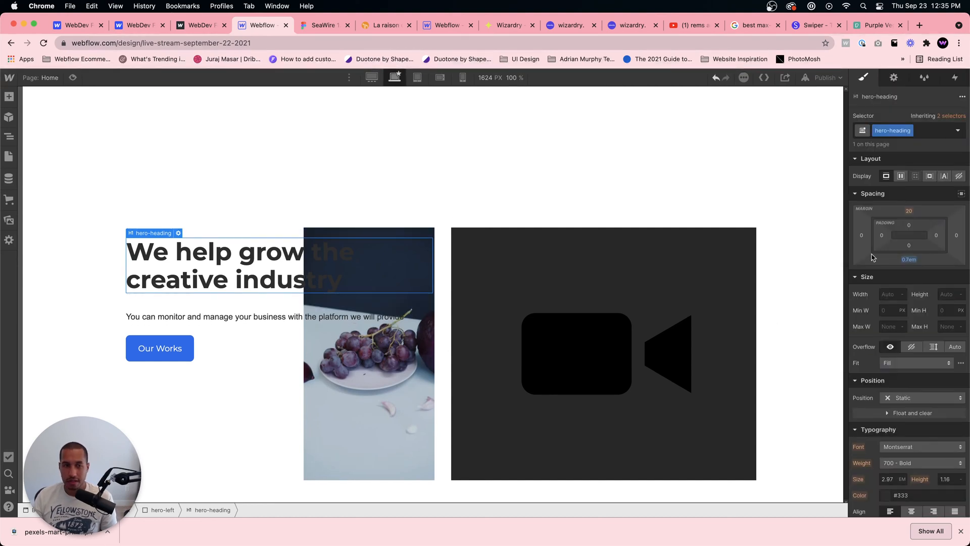
Step: Set the bottom margin of the hero paragraph to 0.7 em
{"action": "left_click", "coordinate": [250, 318]}
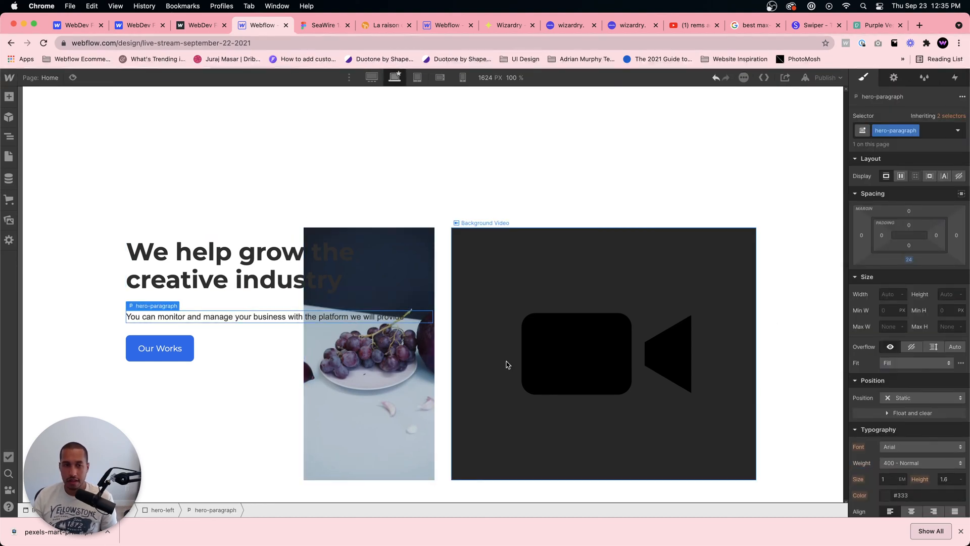
{"action": "left_click", "coordinate": [909, 259]}
{"action": "key", "text": "BackSpace"}
{"action": "type", "text": ".7em"}
{"action": "key", "text": "Return"}
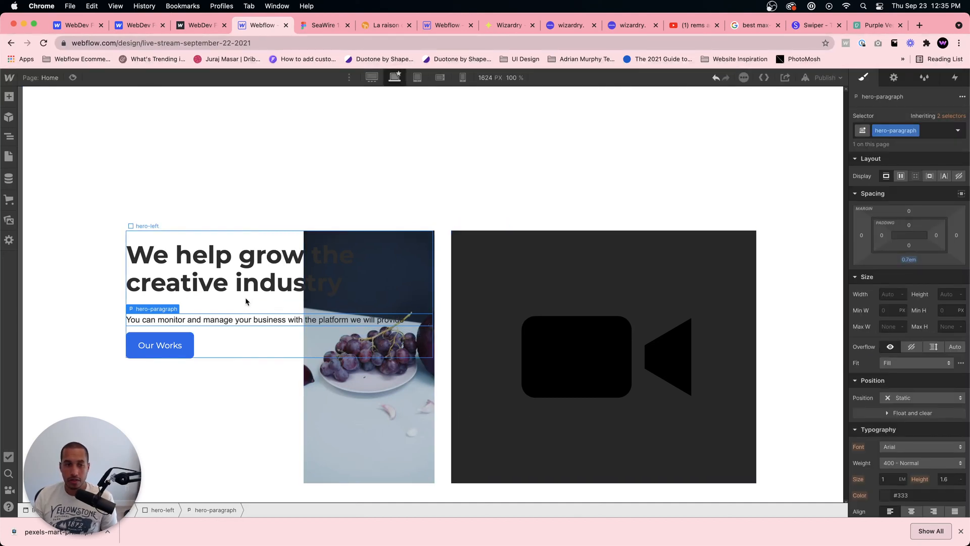
Step: Compare the spacing and text settings of the hero heading with those of the hero paragraph
{"action": "left_click", "coordinate": [224, 304]}
{"action": "left_click", "coordinate": [224, 323]}
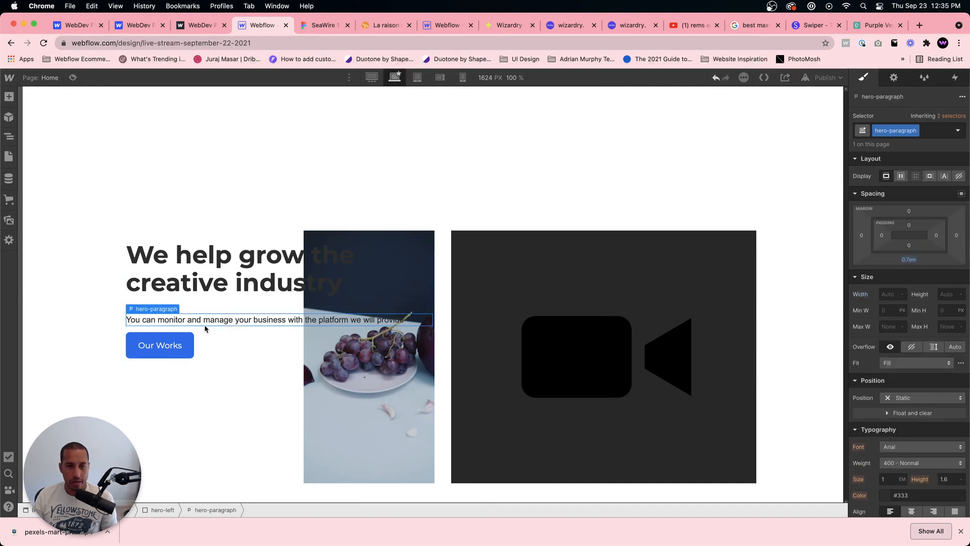
{"action": "left_click", "coordinate": [170, 336]}
{"action": "left_click", "coordinate": [180, 296]}
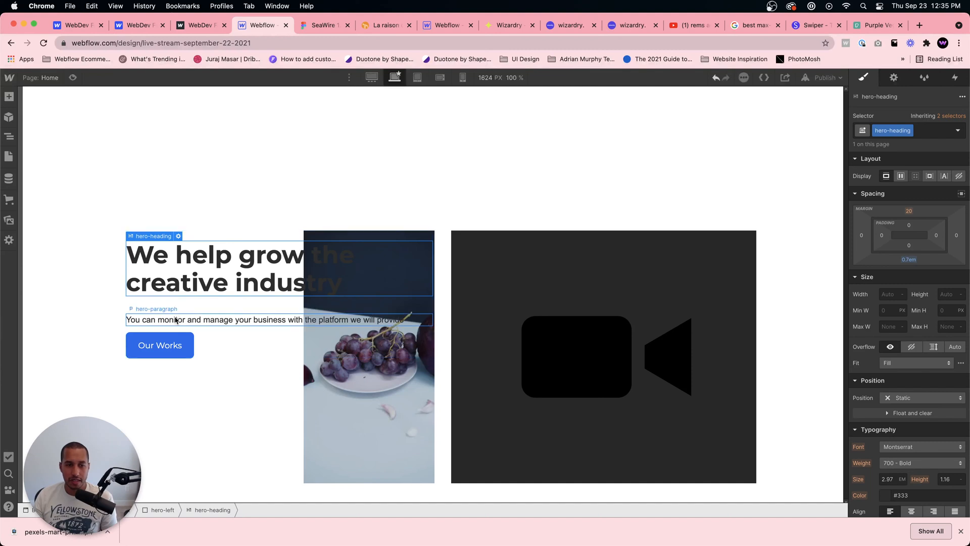
{"action": "left_click", "coordinate": [188, 320]}
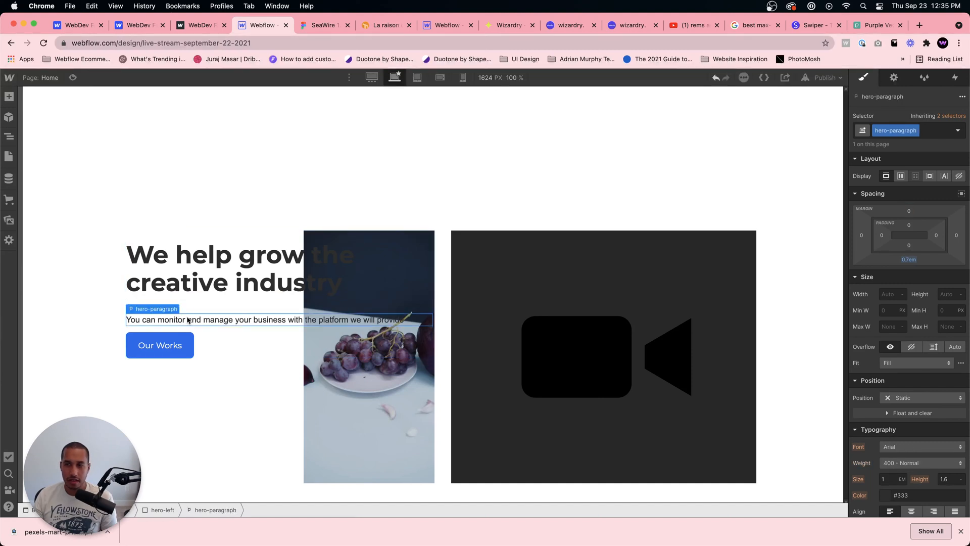
{"action": "left_click", "coordinate": [192, 285]}
{"action": "left_click", "coordinate": [195, 322]}
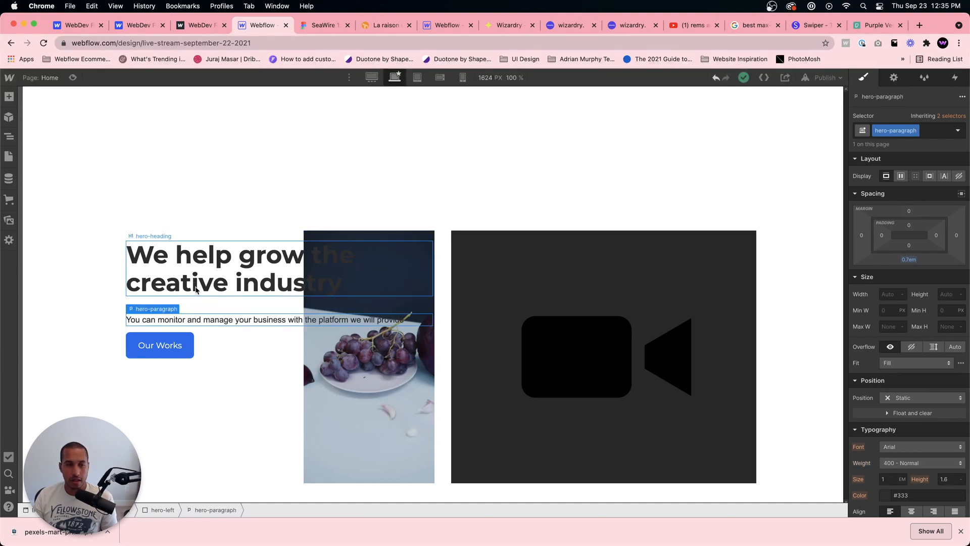
{"action": "left_click", "coordinate": [191, 282]}
{"action": "left_click", "coordinate": [194, 321]}
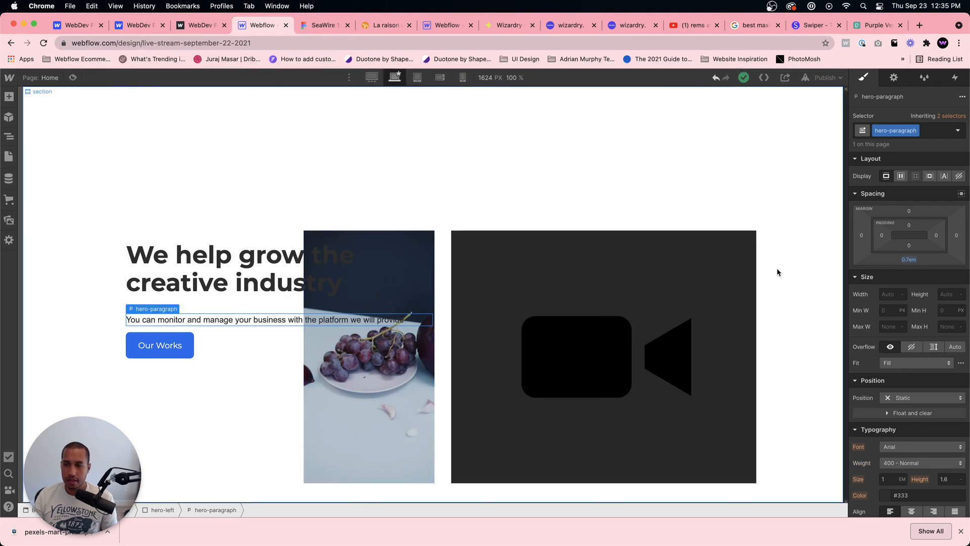
Step: Try bottom margins of 0.8 em and 2 em on the hero paragraph, and set it to 1.88 em
{"action": "left_click", "coordinate": [909, 260]}
{"action": "type", "text": "1.6"}
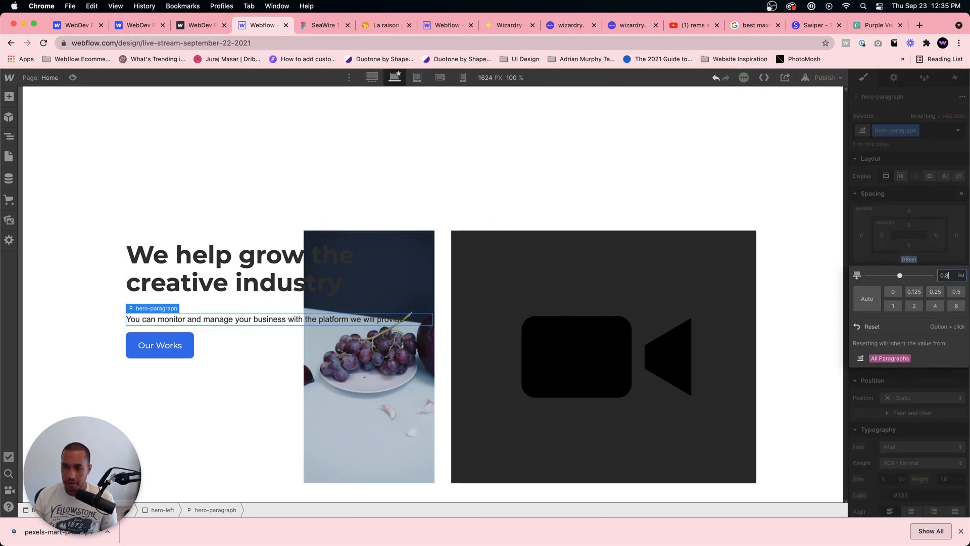
{"action": "key", "text": "BackSpace"}
{"action": "key", "text": "BackSpace"}
{"action": "key", "text": "BackSpace"}
{"action": "type", "text": "2"}
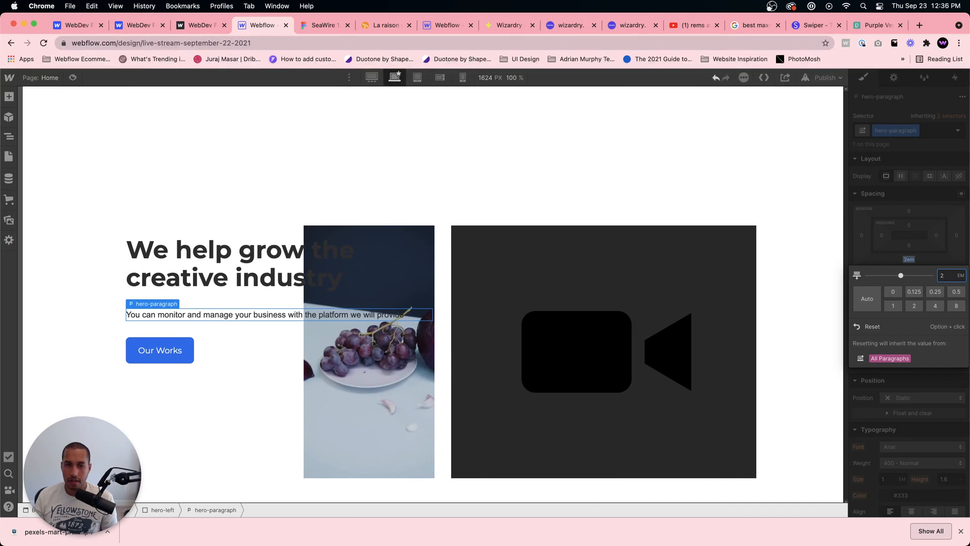
{"action": "key", "text": "super+a"}
{"action": "type", "text": "1.88"}
{"action": "key", "text": "Return"}
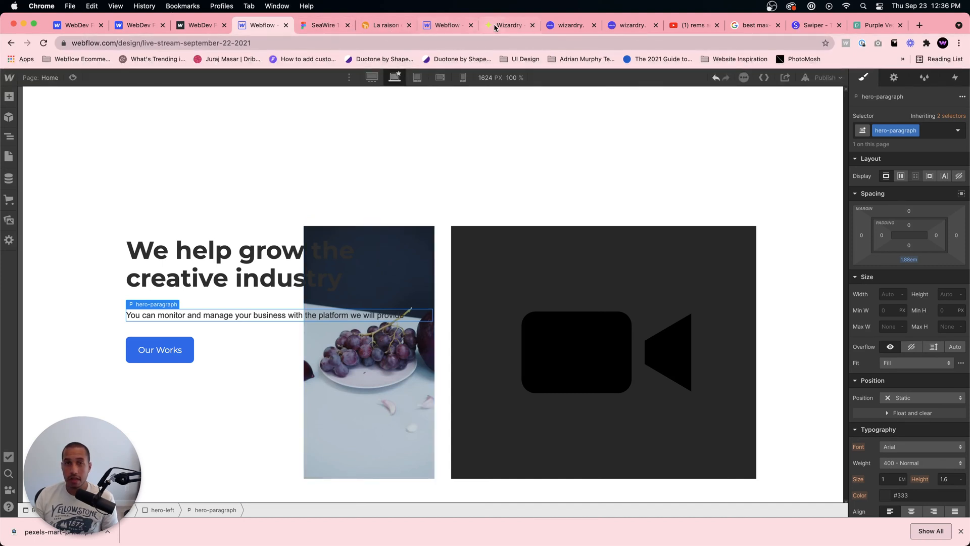
Step: Convert a 24 px element size at a 1280 px artboard width to ems in the PX to EM Converter
{"action": "left_click", "coordinate": [510, 26]}
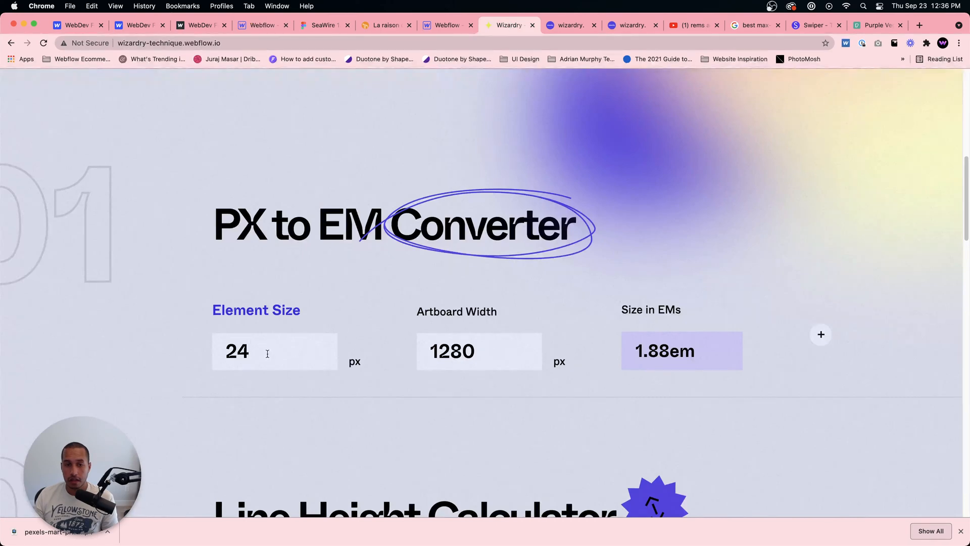
{"action": "key", "text": "BackSpace"}
{"action": "type", "text": "24"}
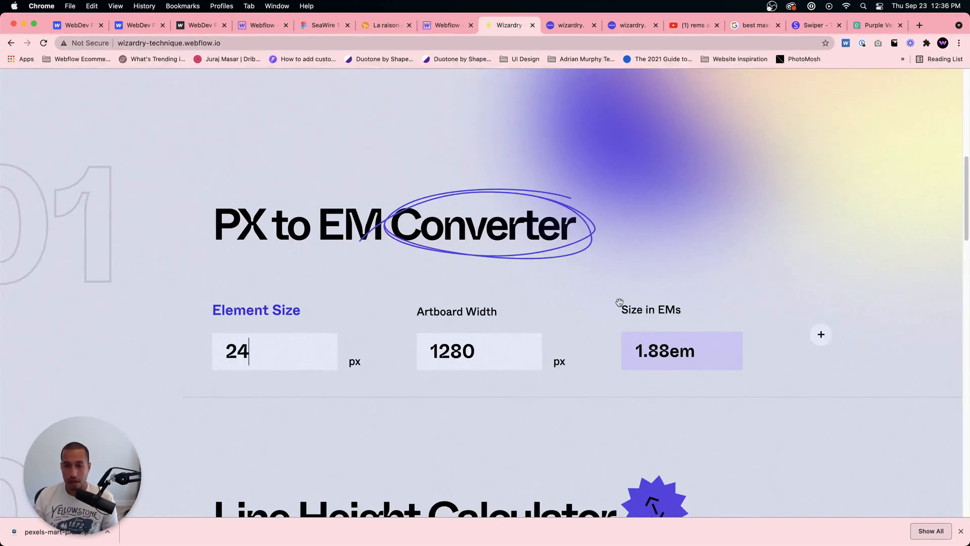
{"action": "left_click_drag", "start_coordinate": [475, 351], "coordinate": [425, 345]}
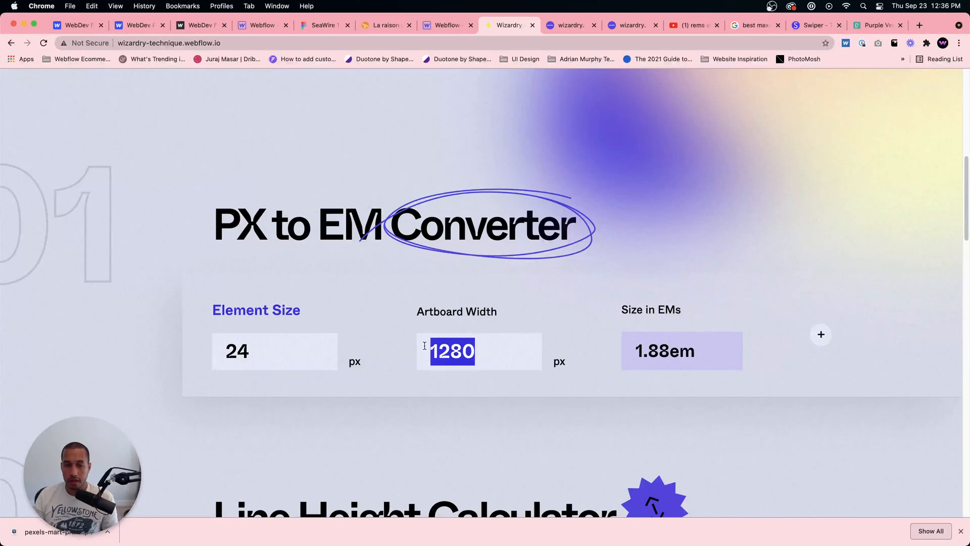
{"action": "type", "text": "1280"}
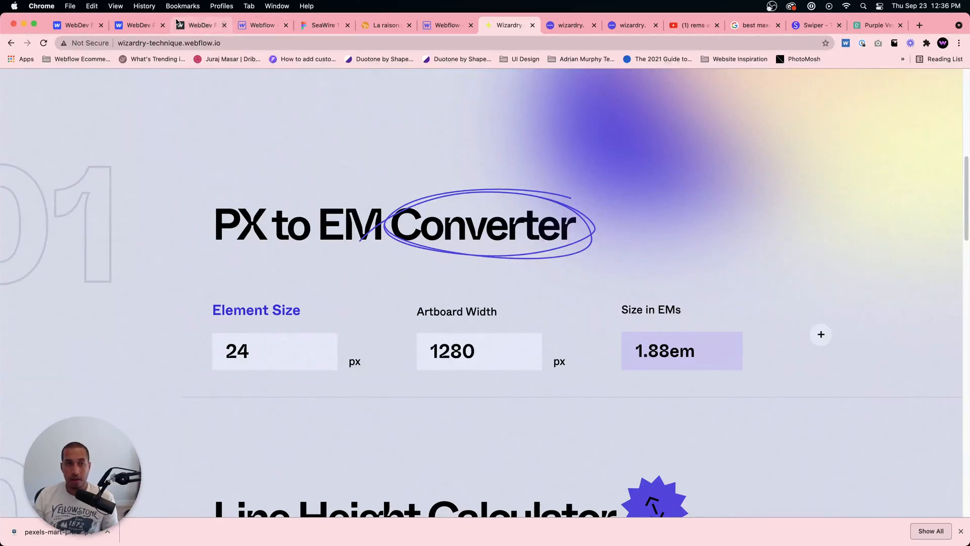
Step: Back in the Webflow project, upload the downloaded Pexels MP4 to the larger hero background video and briefly preview the page
{"action": "left_click", "coordinate": [256, 25]}
{"action": "left_click", "coordinate": [216, 288]}
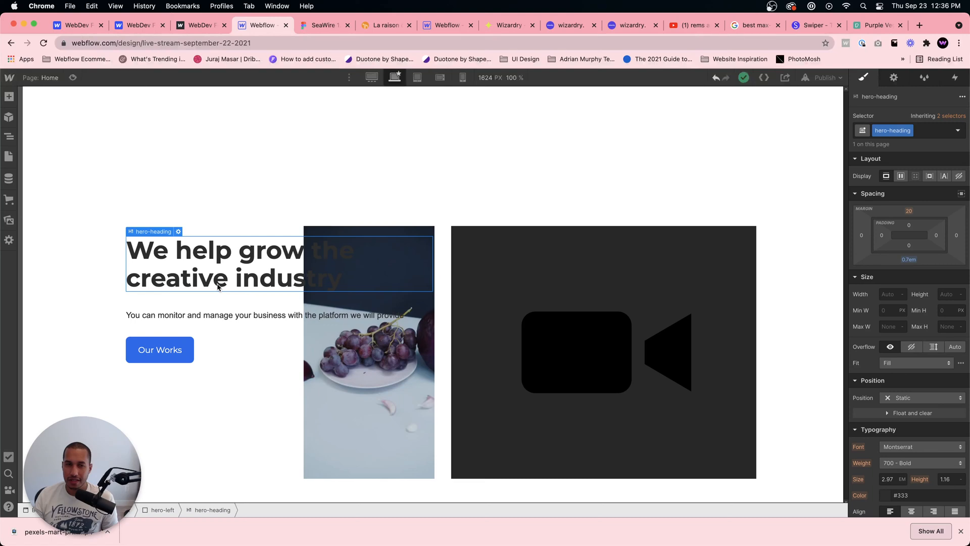
{"action": "left_click", "coordinate": [576, 342]}
{"action": "left_click", "coordinate": [515, 221]}
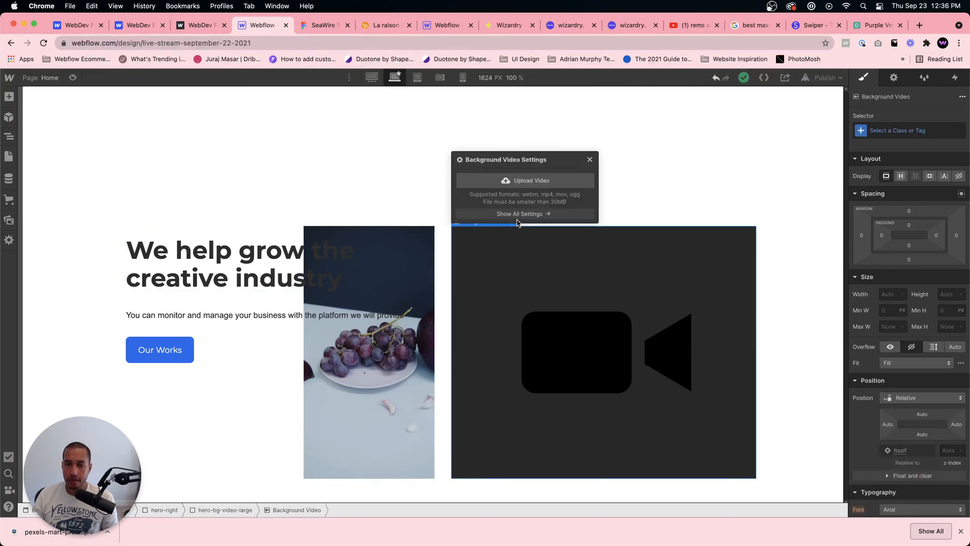
{"action": "left_click", "coordinate": [508, 180]}
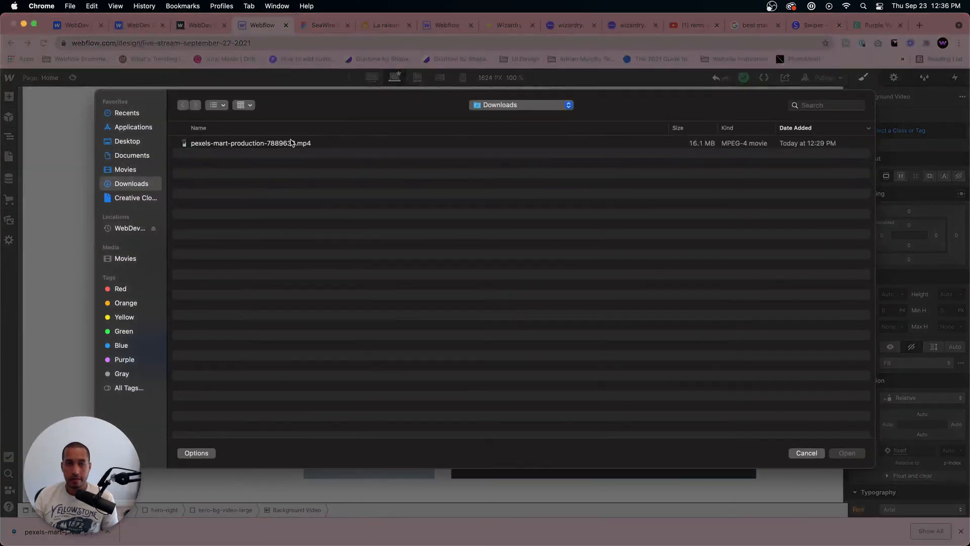
{"action": "double_click", "coordinate": [290, 142]}
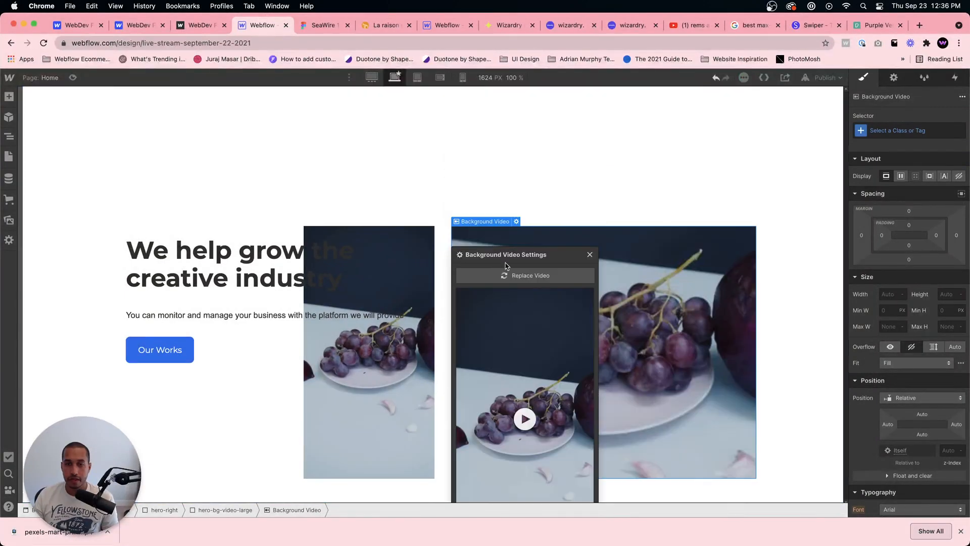
{"action": "left_click", "coordinate": [483, 202]}
{"action": "left_click", "coordinate": [73, 77]}
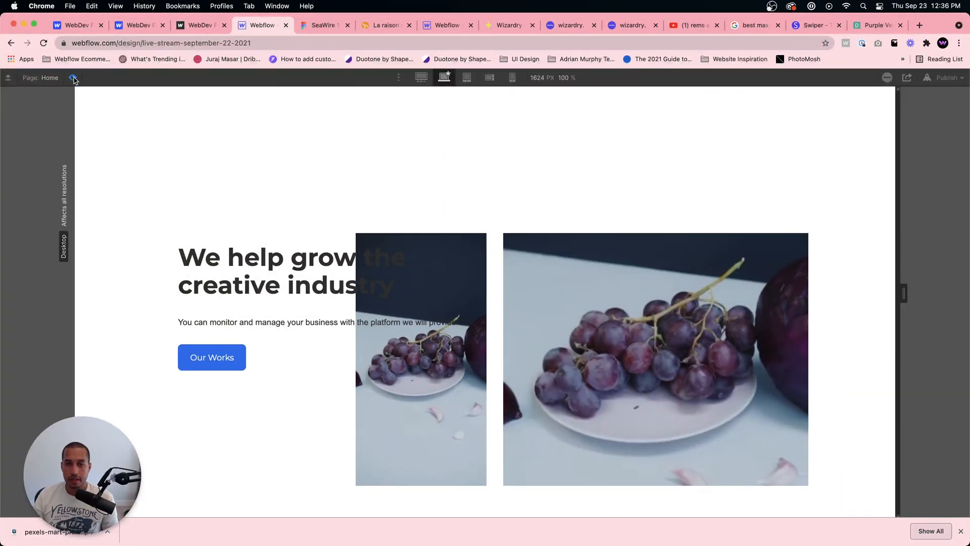
{"action": "left_click", "coordinate": [73, 78]}
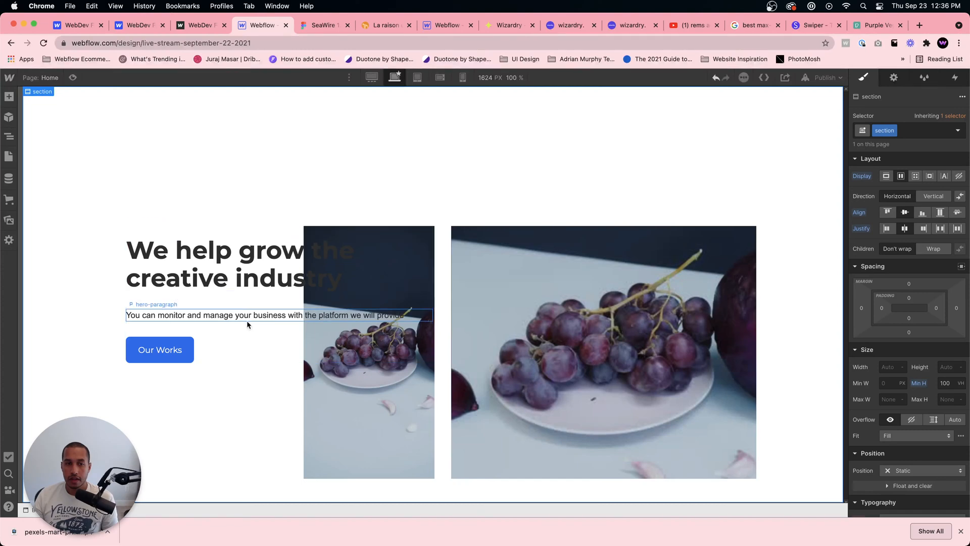
Step: Give the smaller hero background video the new class background-video
{"action": "left_click", "coordinate": [269, 351]}
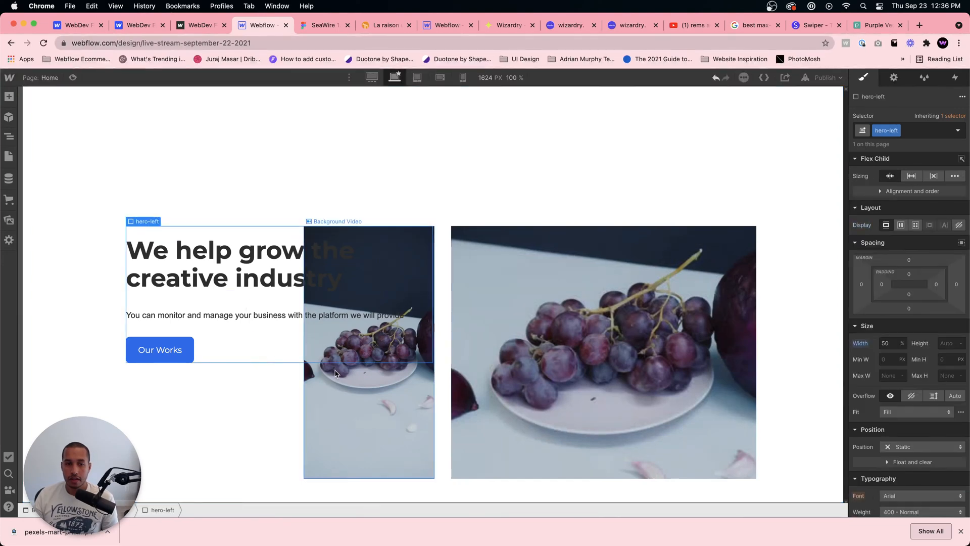
{"action": "left_click", "coordinate": [370, 347]}
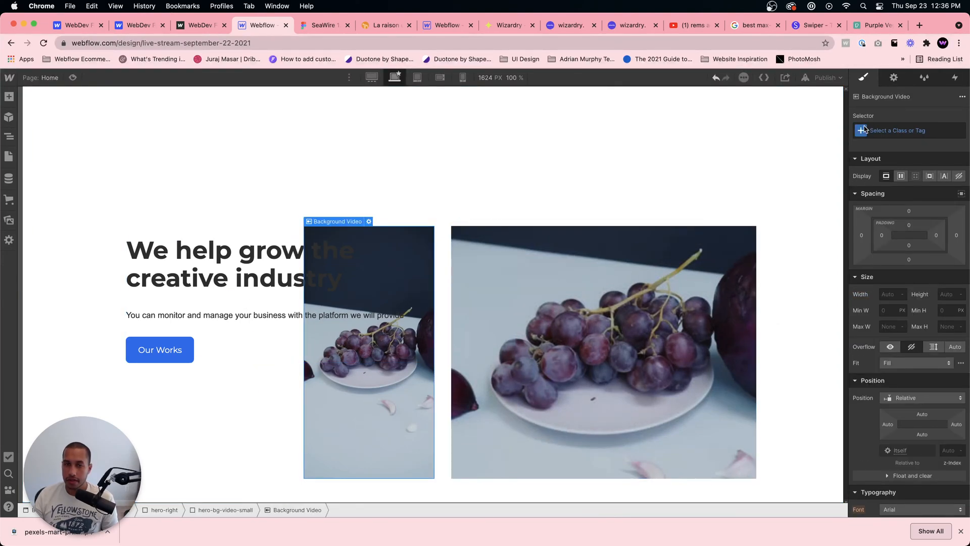
{"action": "left_click", "coordinate": [893, 126]}
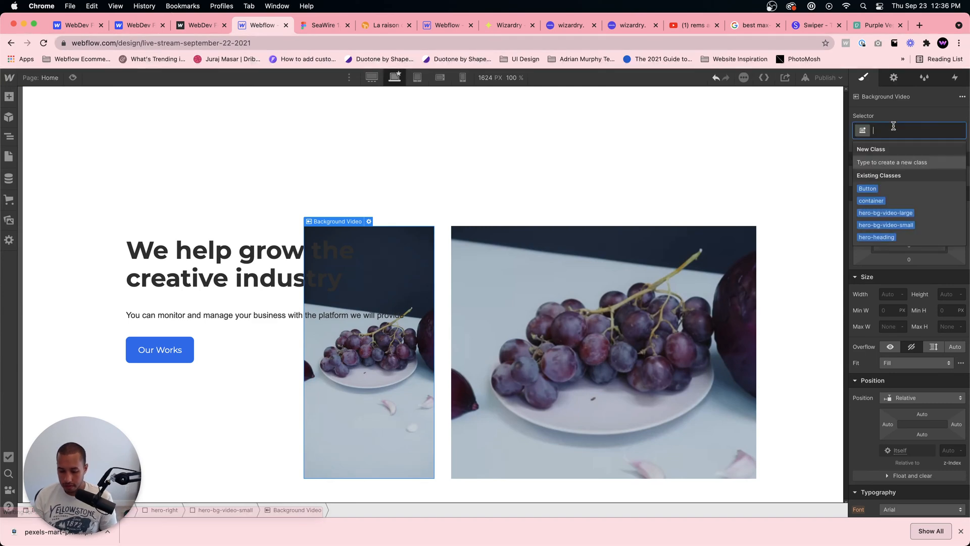
{"action": "type", "text": "backgr"}
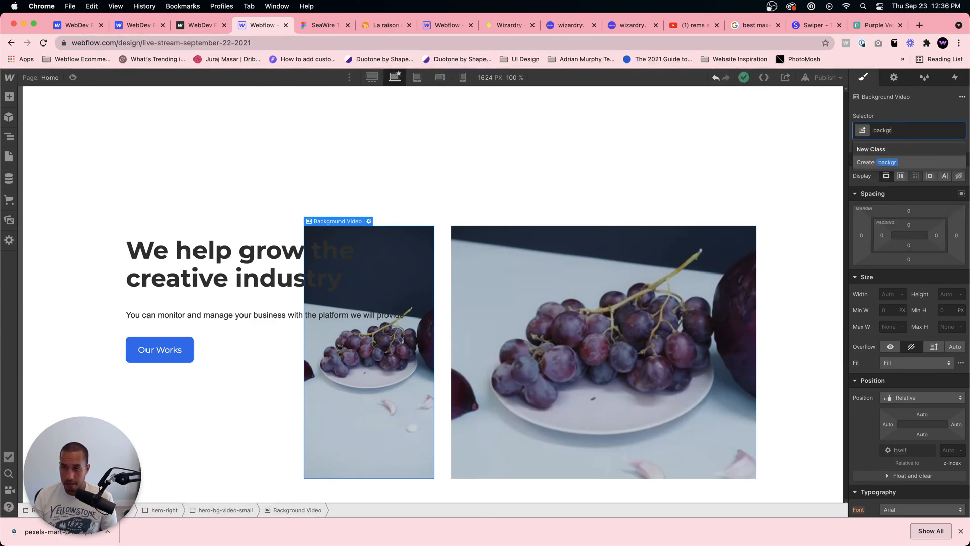
{"action": "type", "text": "ound-video"}
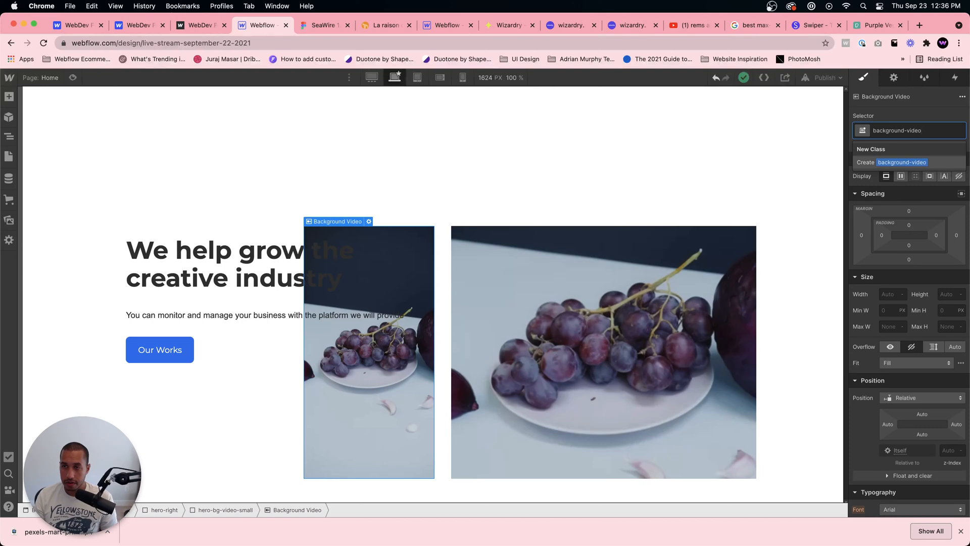
{"action": "key", "text": "Return"}
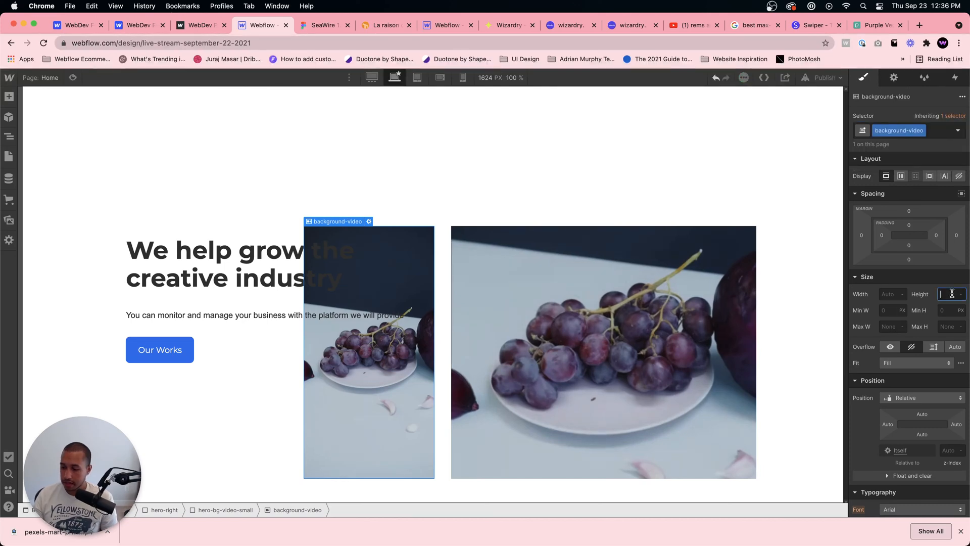
Step: Try heights of 500 px and 700 px on the smaller background video, and reset its height
{"action": "type", "text": "500"}
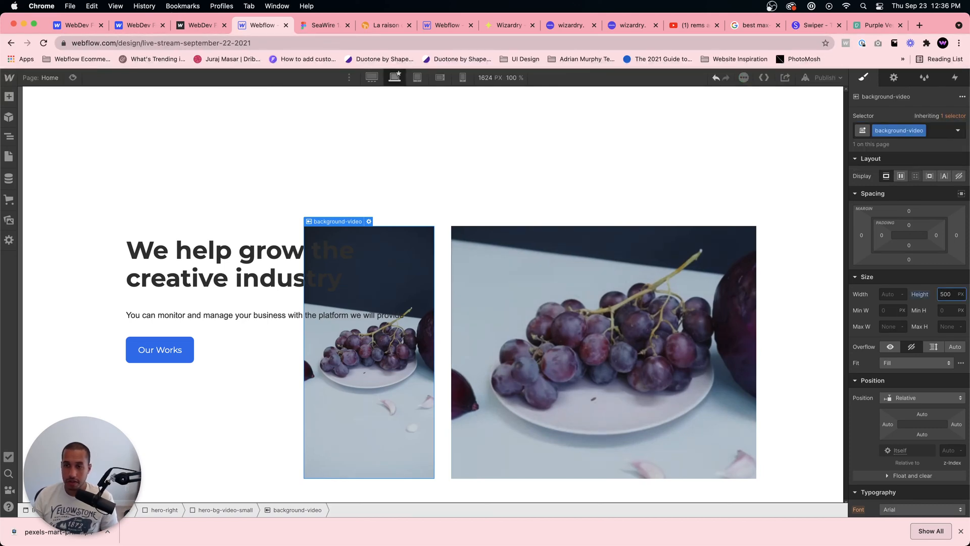
{"action": "key", "text": "super+a"}
{"action": "type", "text": "700"}
{"action": "key", "text": "Return"}
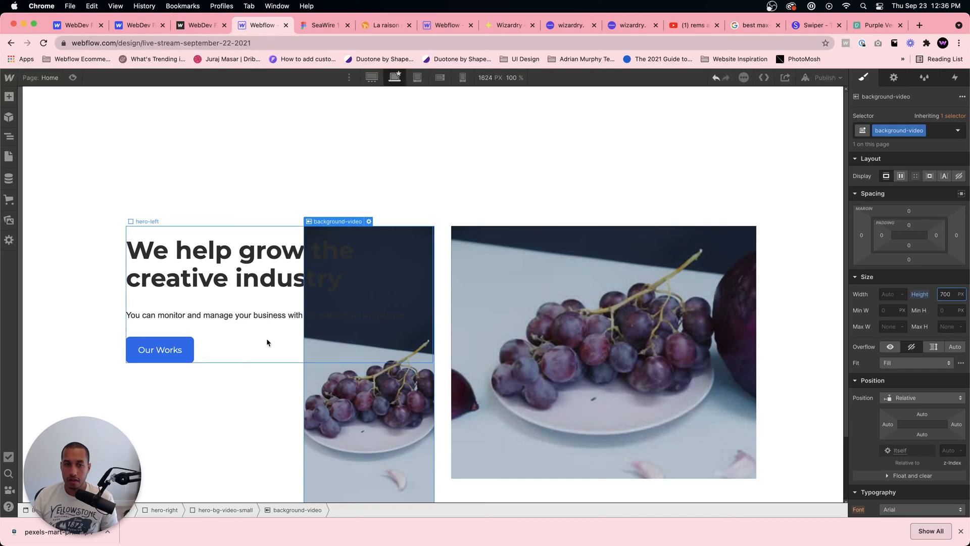
{"action": "key", "text": "super+z"}
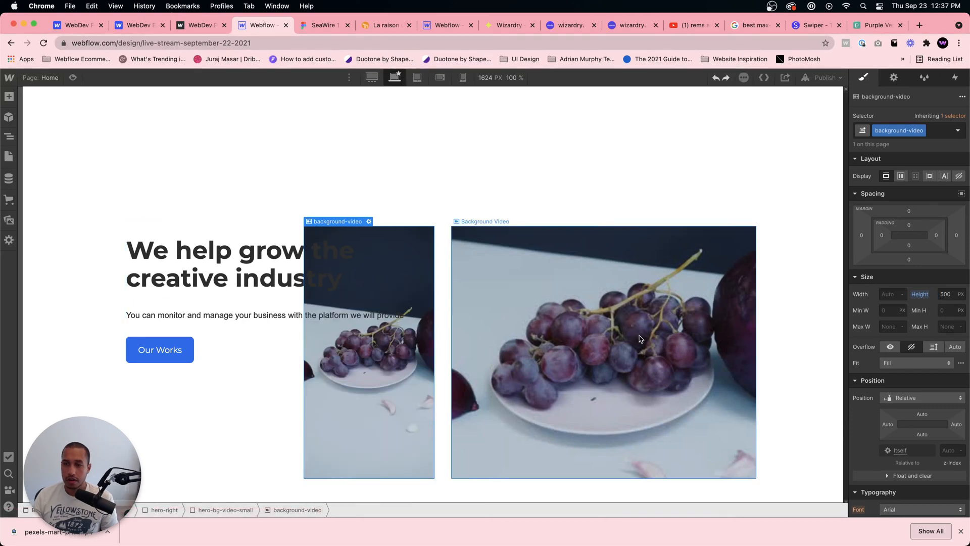
{"action": "left_click", "coordinate": [925, 294], "text": "alt"}
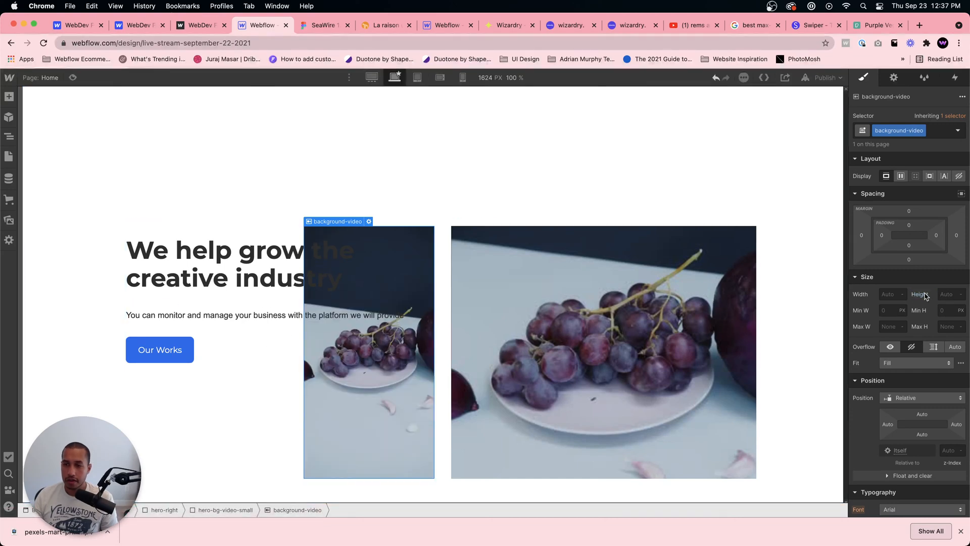
Step: Set the position of the hero-bg-video-small wrapper to Relative
{"action": "left_click", "coordinate": [241, 509]}
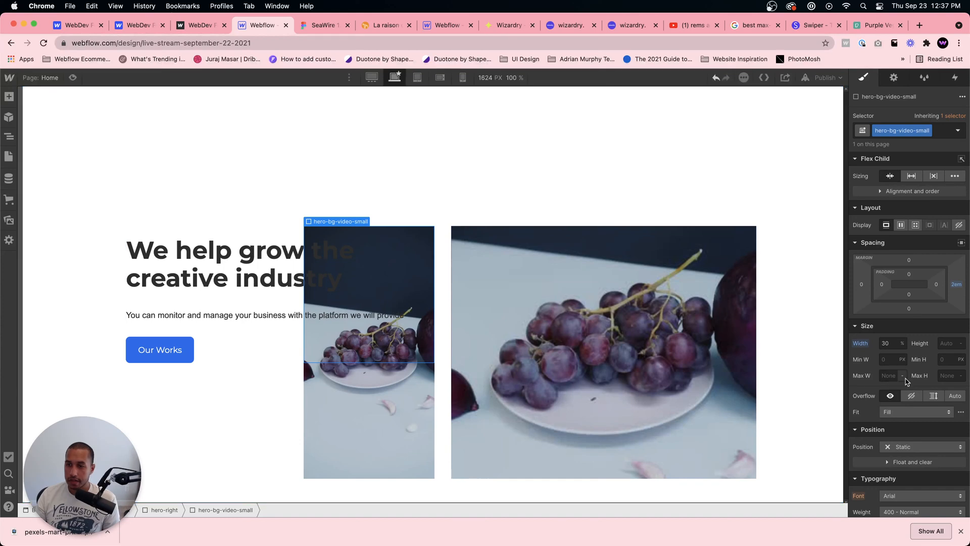
{"action": "scroll", "coordinate": [901, 404], "scroll_direction": "down", "scroll_amount": 1}
{"action": "left_click", "coordinate": [900, 427]}
{"action": "left_click", "coordinate": [902, 437]}
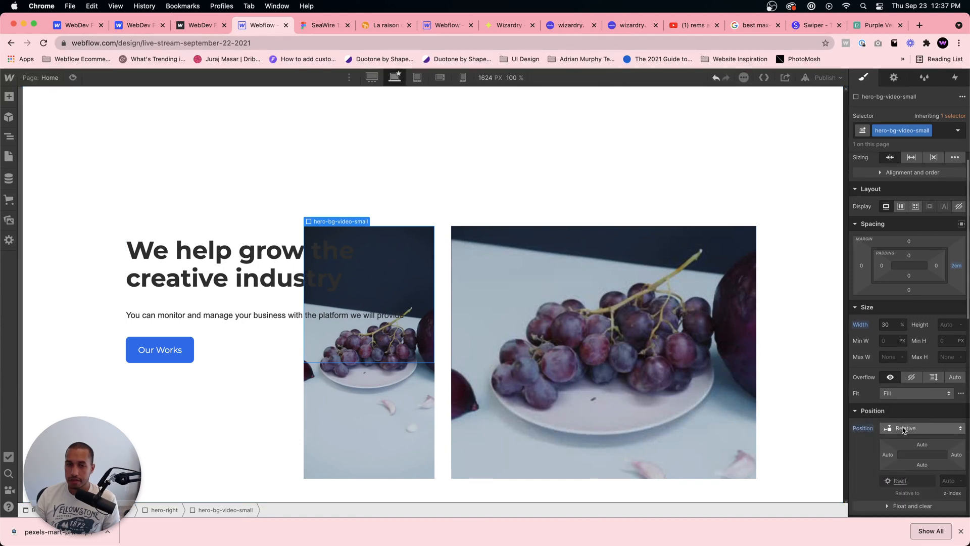
Step: Set the height of the hero-bg-video-small wrapper to 500 px
{"action": "left_click", "coordinate": [269, 354]}
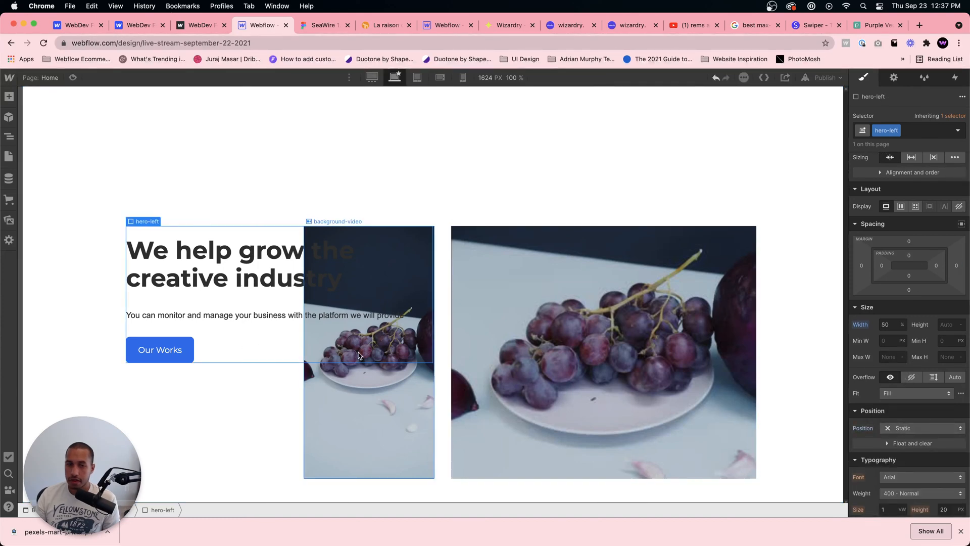
{"action": "left_click", "coordinate": [336, 399]}
{"action": "left_click", "coordinate": [232, 509]}
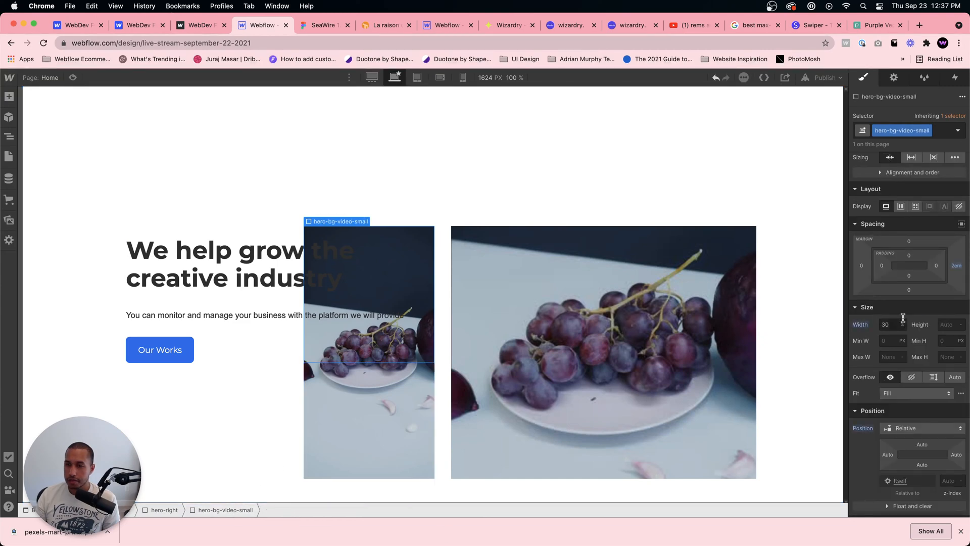
{"action": "left_click", "coordinate": [946, 323]}
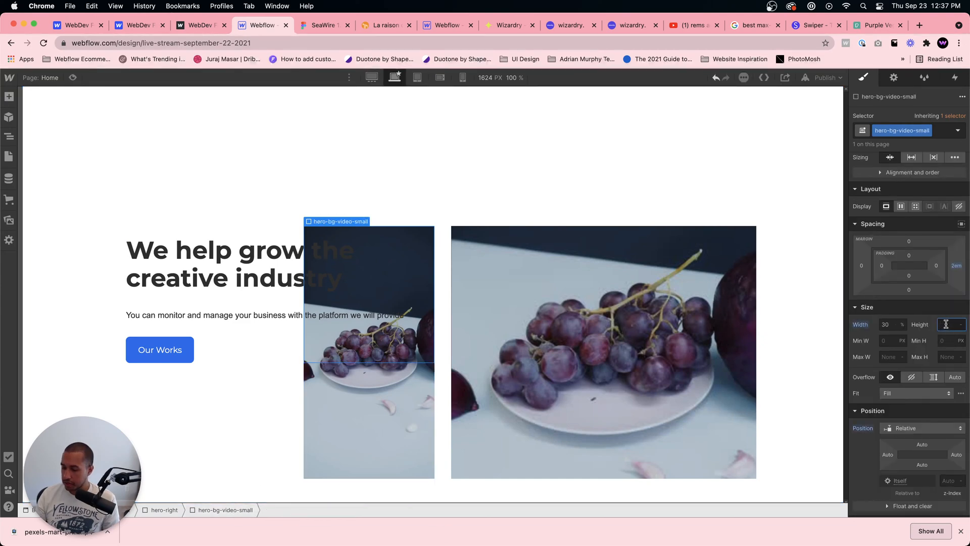
{"action": "key", "text": "Return"}
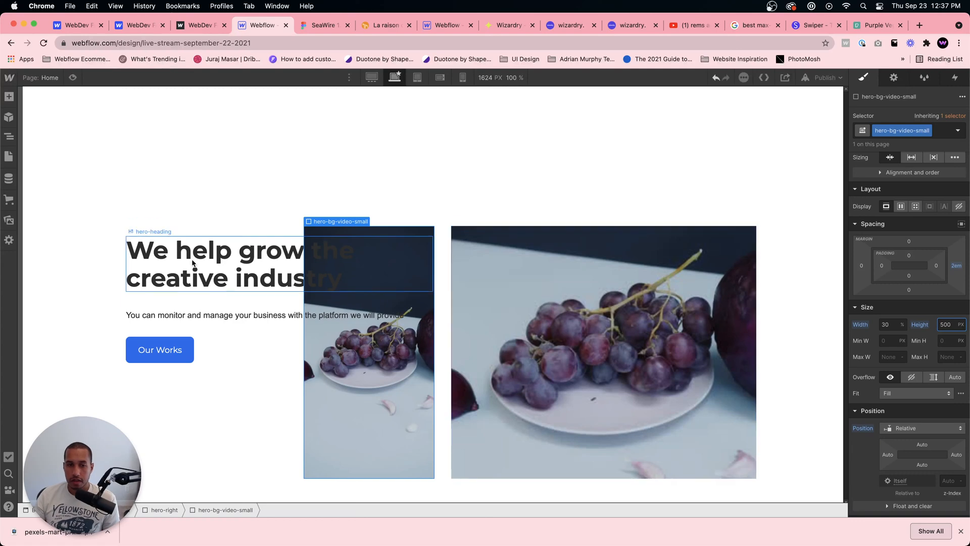
Step: Align the children of the hero-right flex container to the center and justify them to the start
{"action": "left_click", "coordinate": [283, 356]}
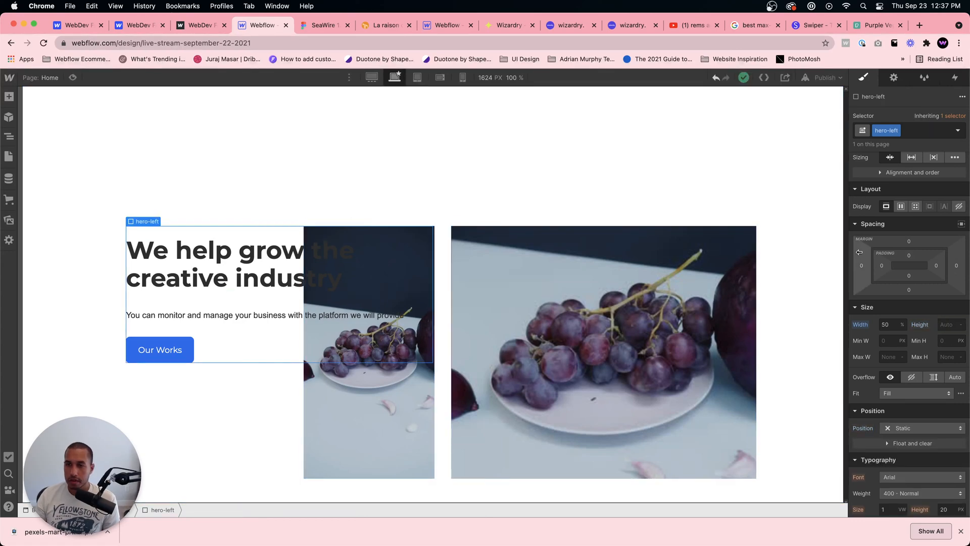
{"action": "left_click", "coordinate": [449, 286]}
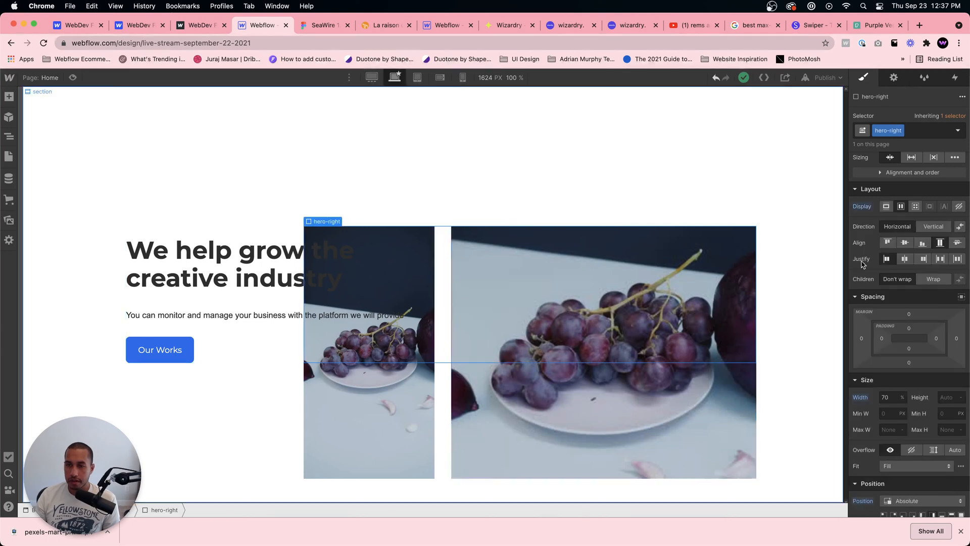
{"action": "left_click", "coordinate": [904, 244]}
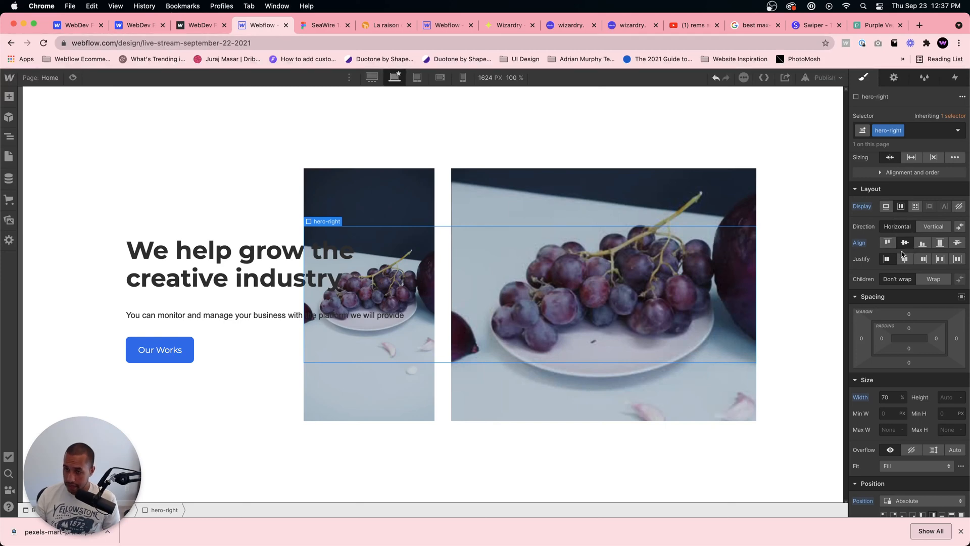
{"action": "left_click", "coordinate": [904, 262]}
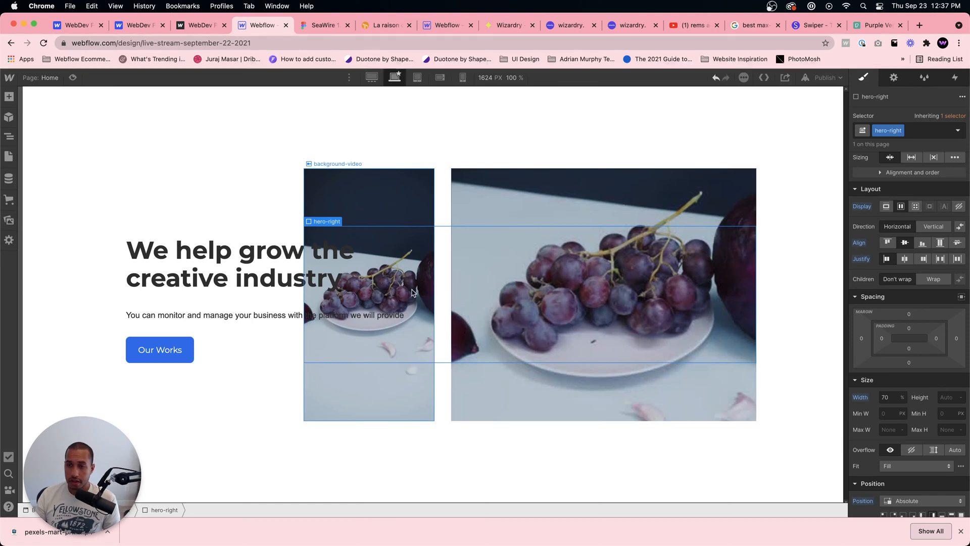
Step: Compare the size and position settings of the hero-right container with those of the hero-bg-video-small wrapper
{"action": "scroll", "coordinate": [894, 465], "scroll_direction": "down", "scroll_amount": 3}
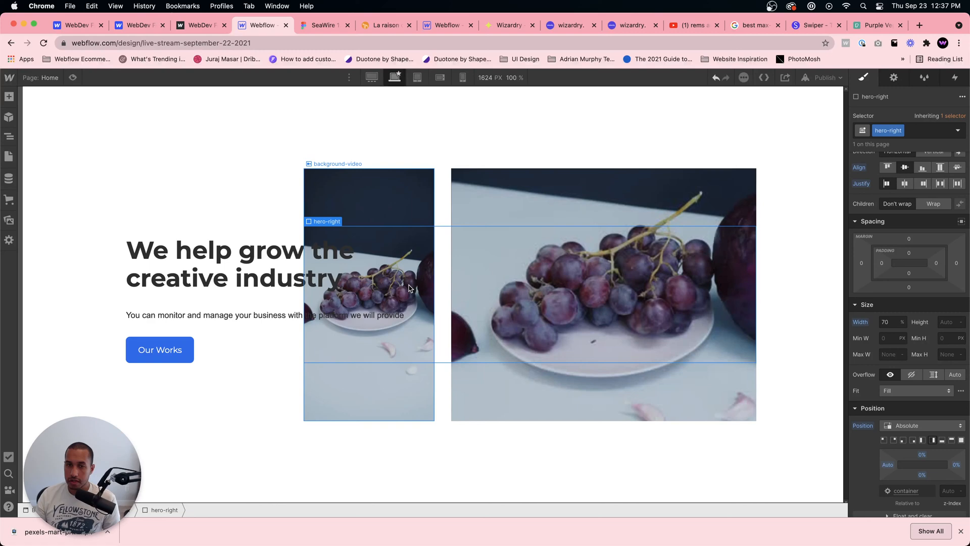
{"action": "left_click", "coordinate": [409, 288]}
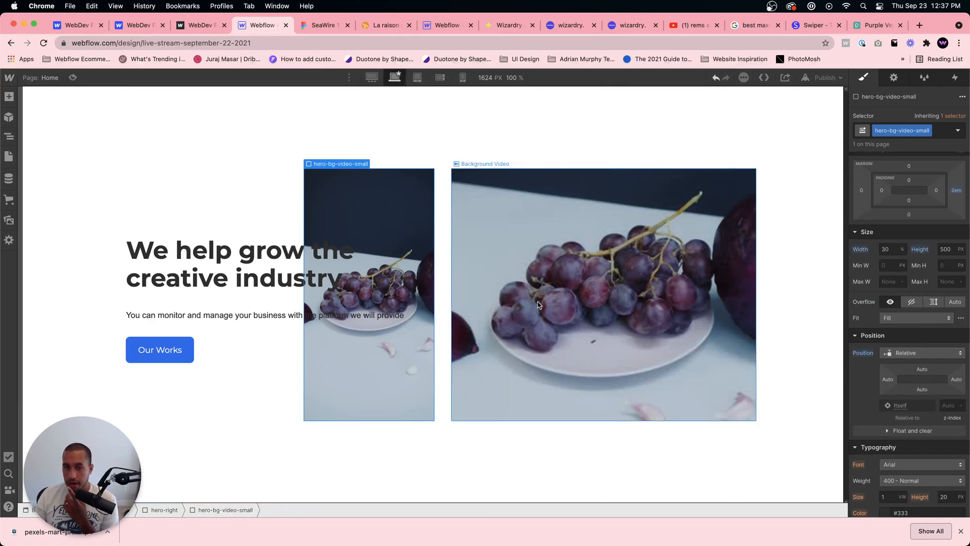
{"action": "left_click", "coordinate": [445, 269]}
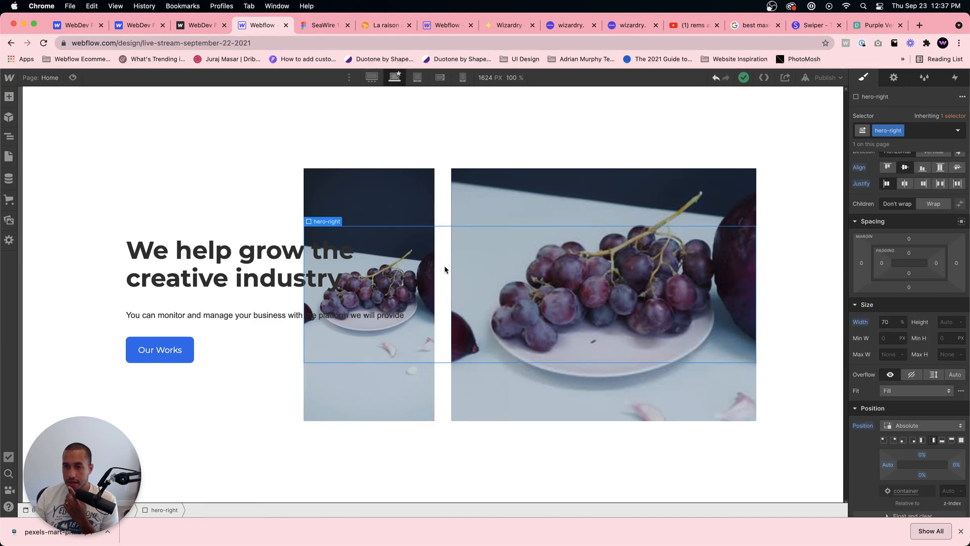
{"action": "left_click", "coordinate": [393, 282]}
{"action": "left_click", "coordinate": [212, 511]}
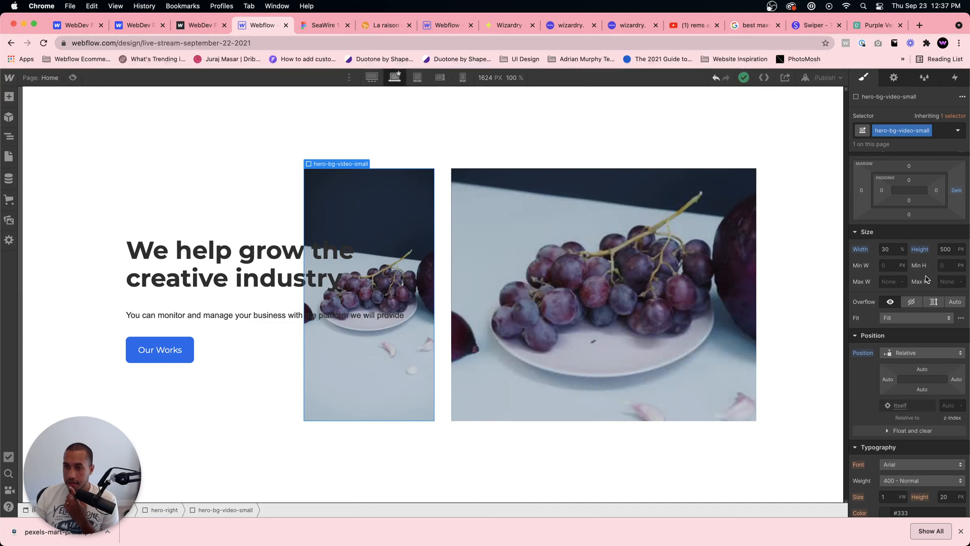
Step: Try a height of 500 px on the hero-right container and undo it
{"action": "left_click", "coordinate": [442, 290]}
{"action": "left_click", "coordinate": [952, 324]}
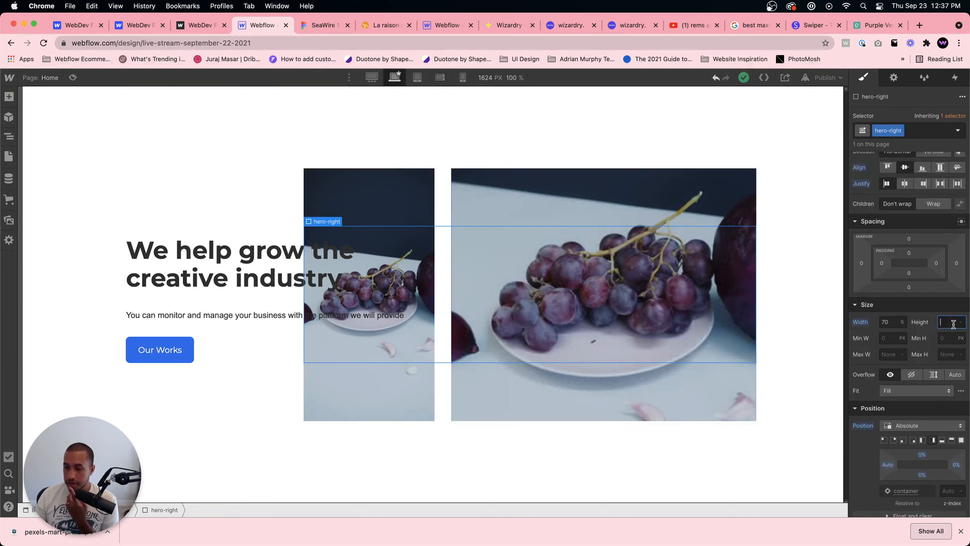
{"action": "type", "text": "500"}
{"action": "key", "text": "Return"}
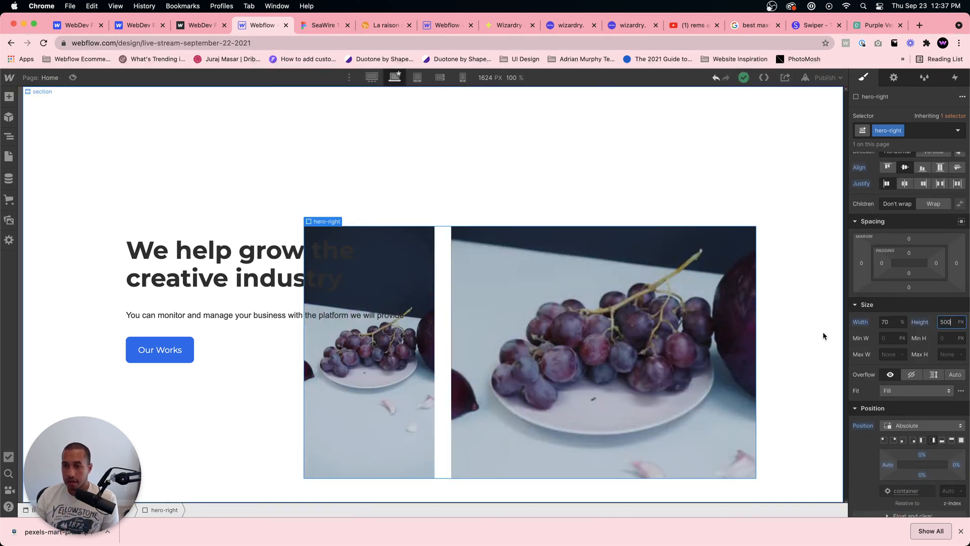
{"action": "scroll", "coordinate": [912, 229], "scroll_direction": "up", "scroll_amount": 1}
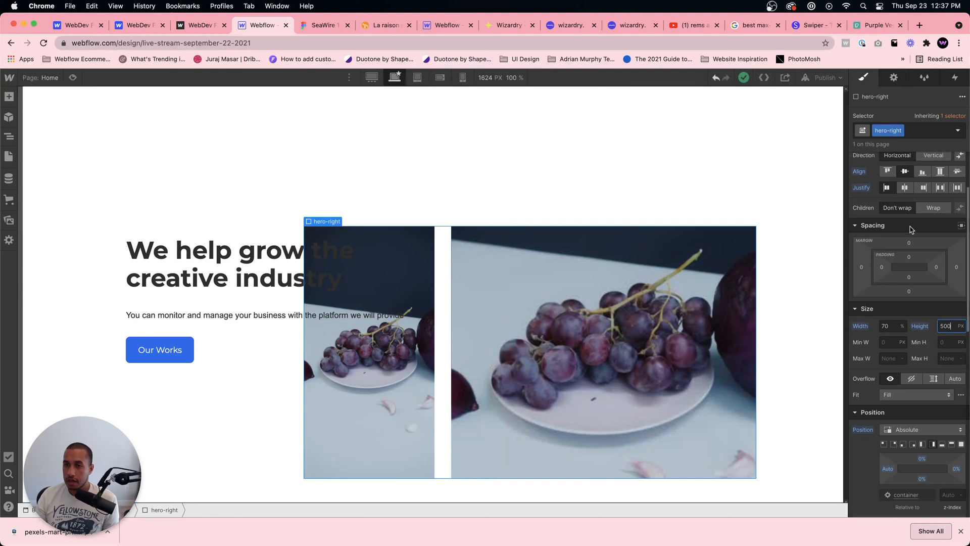
{"action": "key", "text": "super+z"}
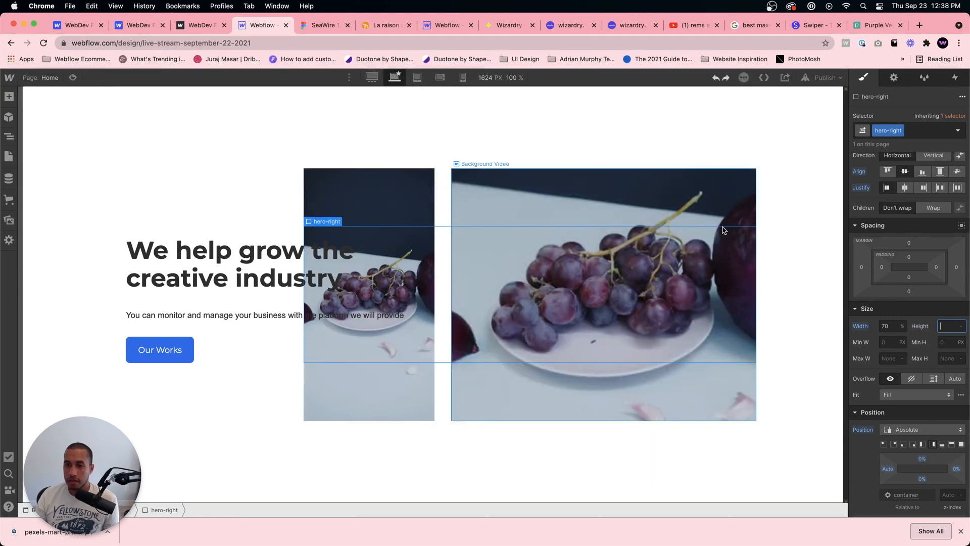
Step: Check both background videos' settings and look at the video placeholder in the SeaWire hero design in Figma
{"action": "left_click", "coordinate": [749, 201]}
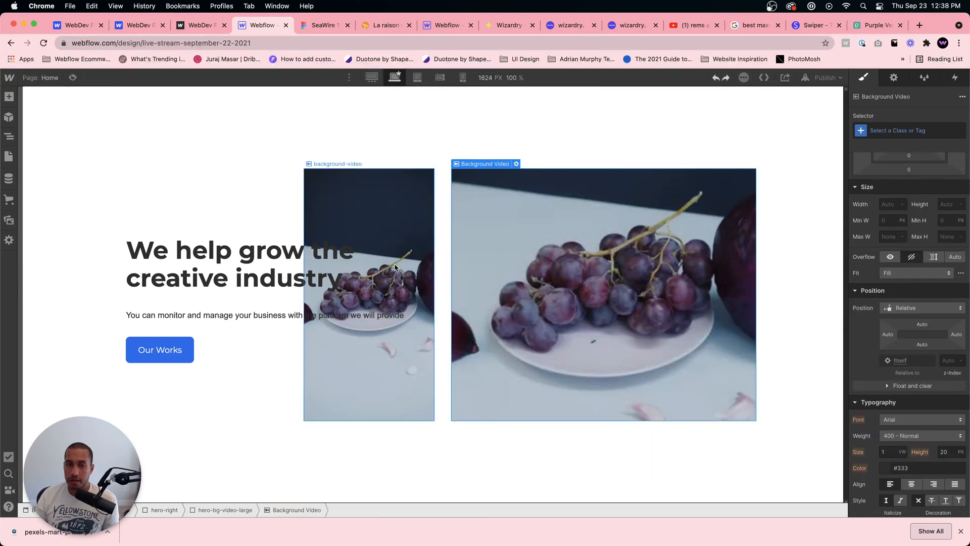
{"action": "left_click", "coordinate": [389, 270]}
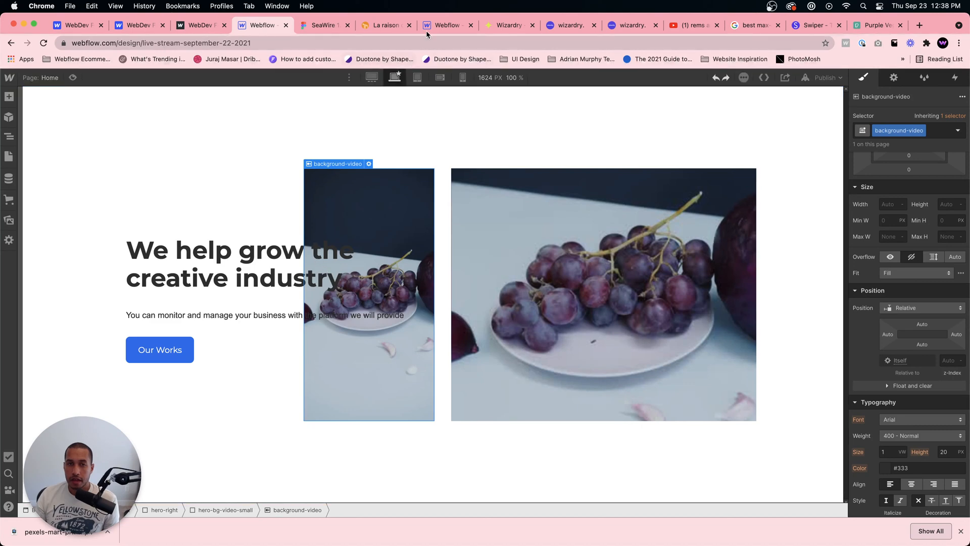
{"action": "left_click", "coordinate": [320, 27]}
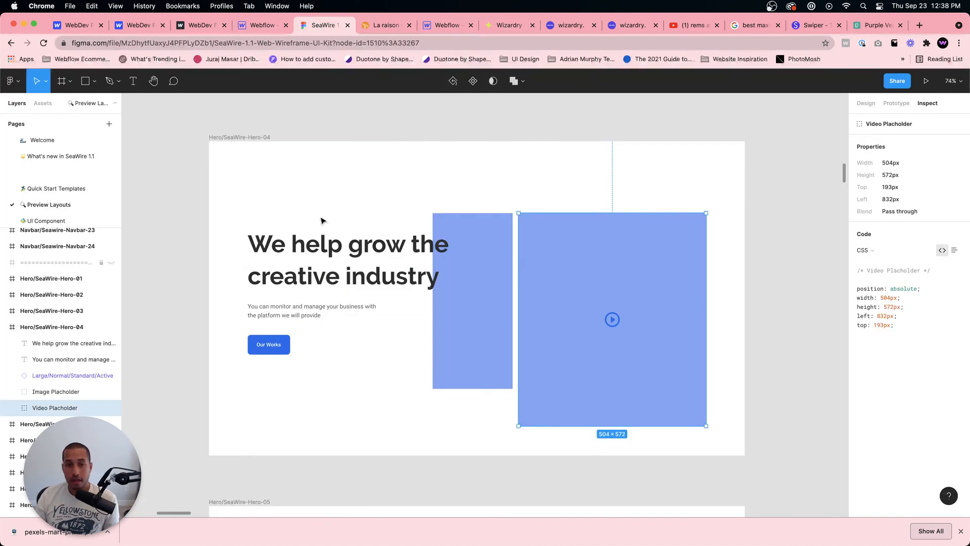
Step: Back in the Webflow project, set the height of the hero-bg-video-large wrapper to 700 px
{"action": "left_click", "coordinate": [261, 26]}
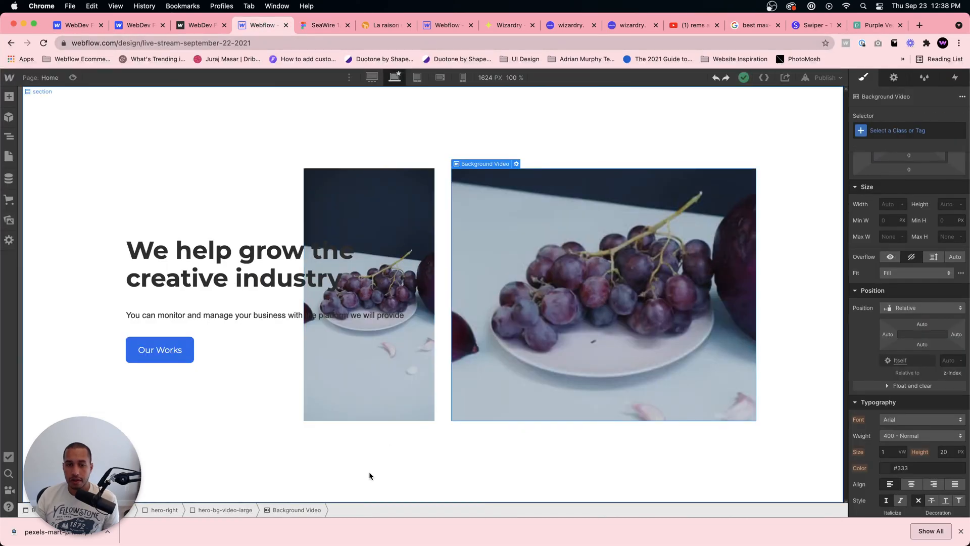
{"action": "left_click", "coordinate": [224, 509]}
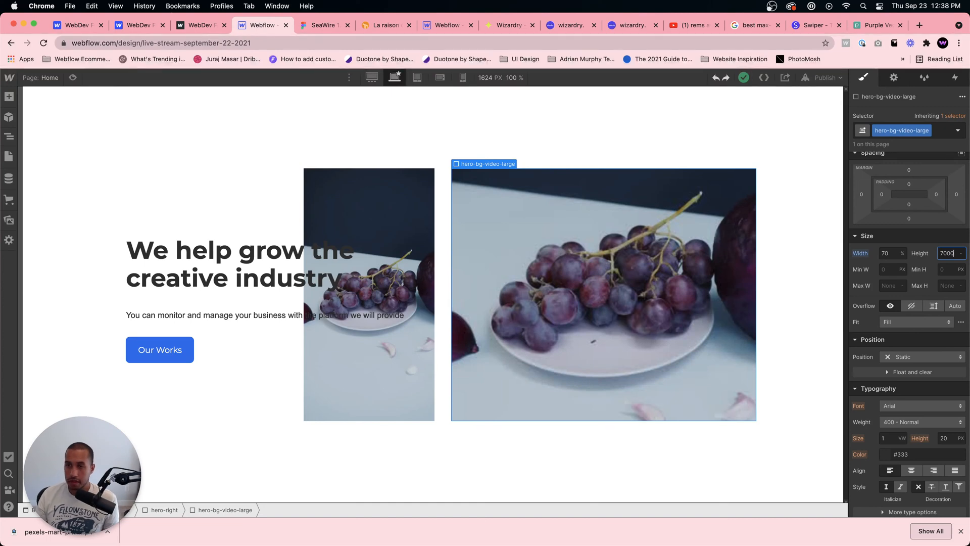
{"action": "key", "text": "BackSpace"}
{"action": "key", "text": "Return"}
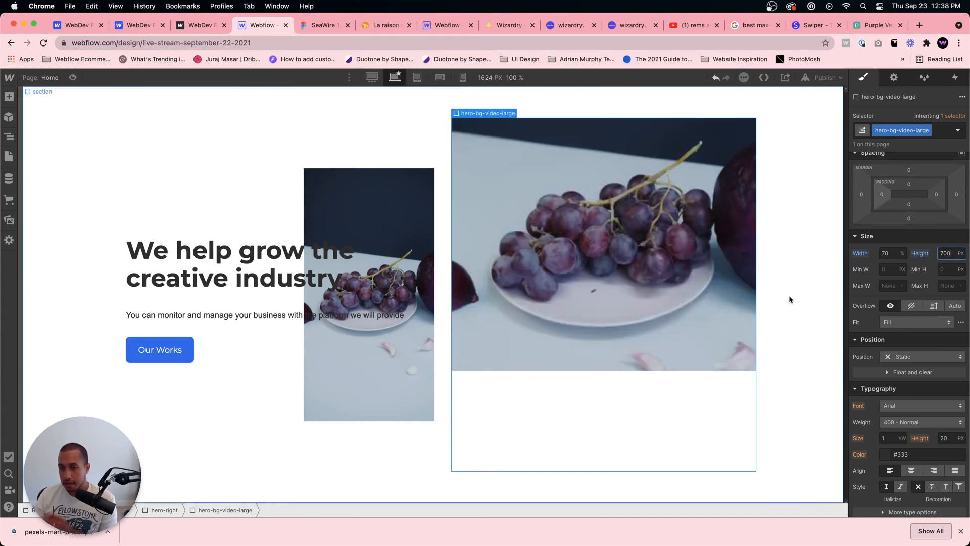
Step: Set the height of the background video inside the hero-bg-video-large wrapper to 100%
{"action": "left_click", "coordinate": [728, 307]}
{"action": "left_click", "coordinate": [950, 205]}
{"action": "type", "text": "100%"}
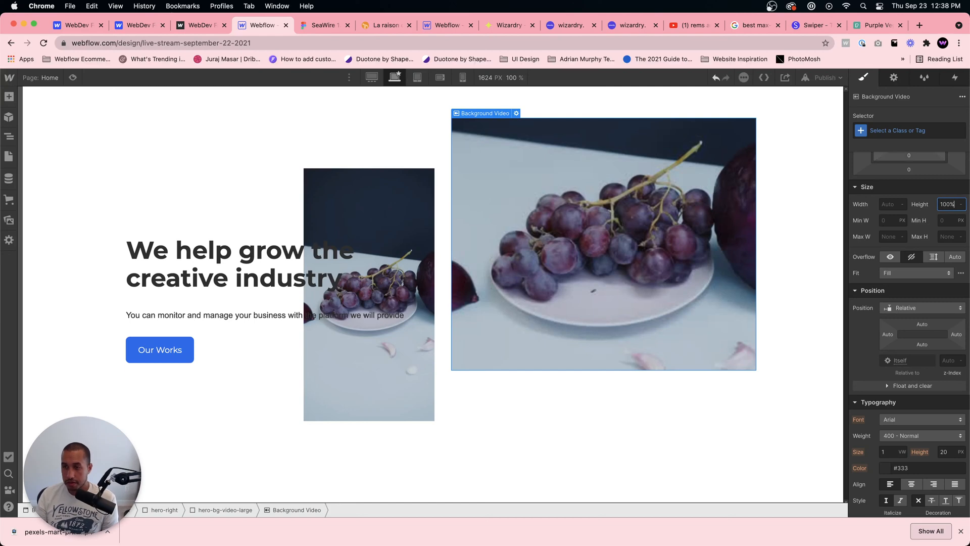
{"action": "key", "text": "Return"}
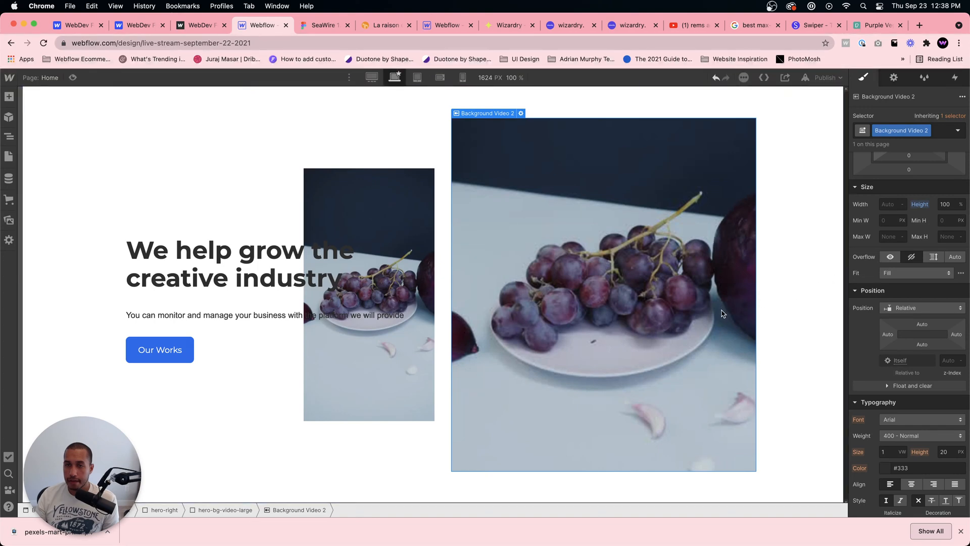
Step: Set the height of the hero-bg-video-large wrapper to 500 px
{"action": "left_click", "coordinate": [227, 510]}
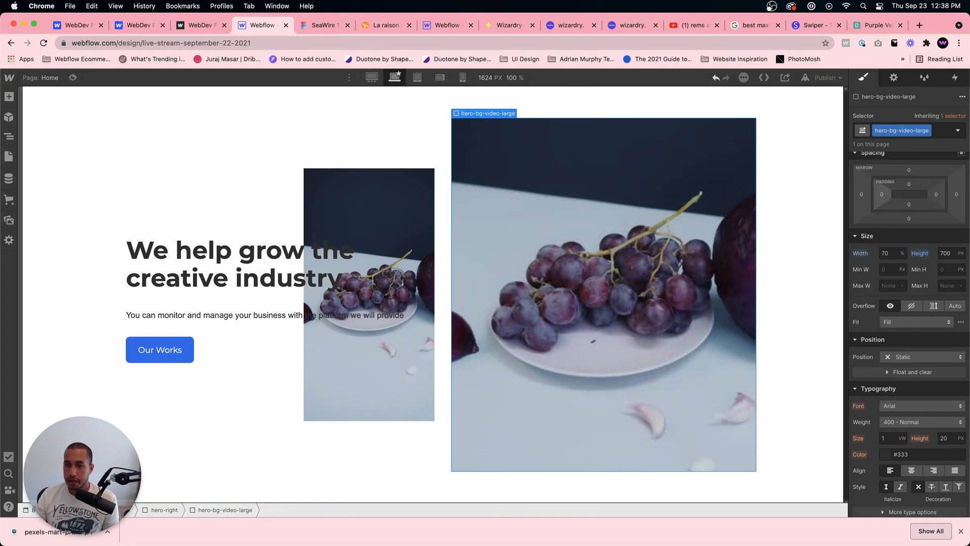
{"action": "left_click", "coordinate": [945, 253]}
{"action": "type", "text": "500"}
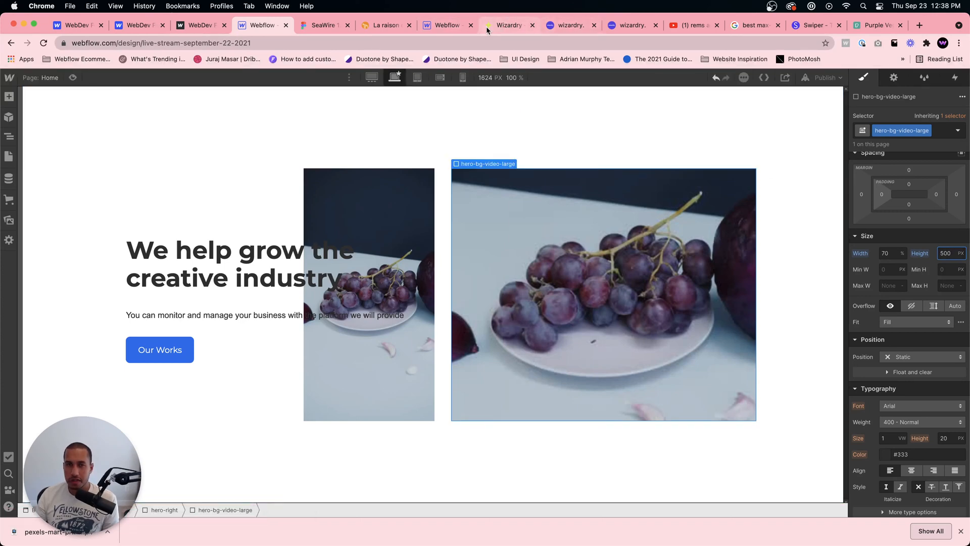
Step: Look through the Wizardry technique site and its Notion table of units for each CSS property
{"action": "left_click", "coordinate": [505, 25]}
{"action": "scroll", "coordinate": [478, 358], "scroll_direction": "down", "scroll_amount": 15}
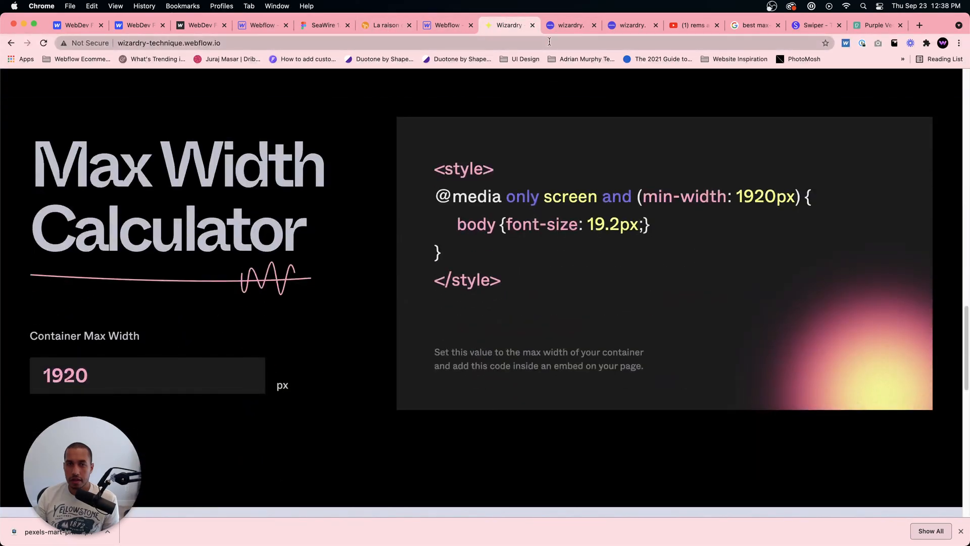
{"action": "left_click", "coordinate": [575, 28]}
{"action": "scroll", "coordinate": [526, 208], "scroll_direction": "down", "scroll_amount": 10}
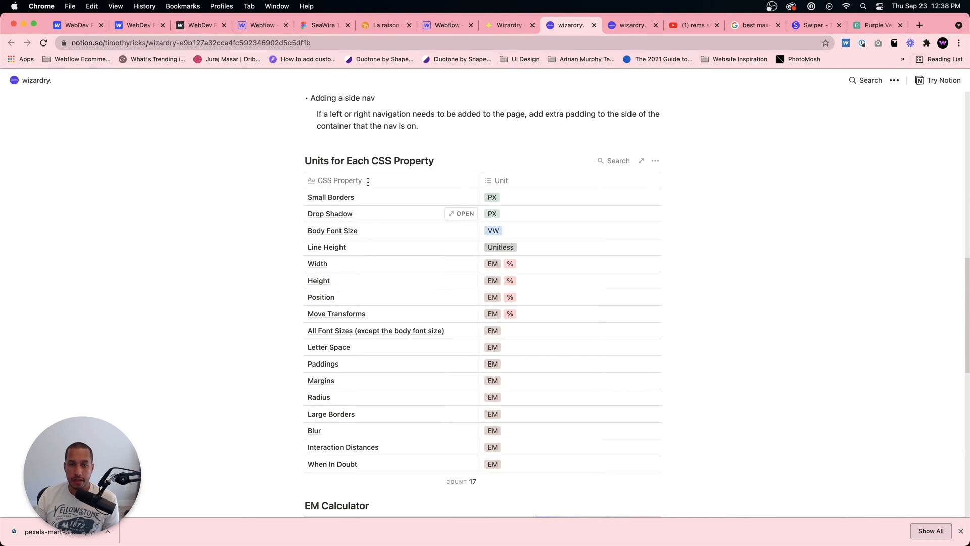
Step: Back in the Webflow project, check the height unit of the large background video and the height of its hero-bg-video-large wrapper
{"action": "left_click", "coordinate": [250, 25]}
{"action": "left_click", "coordinate": [593, 230]}
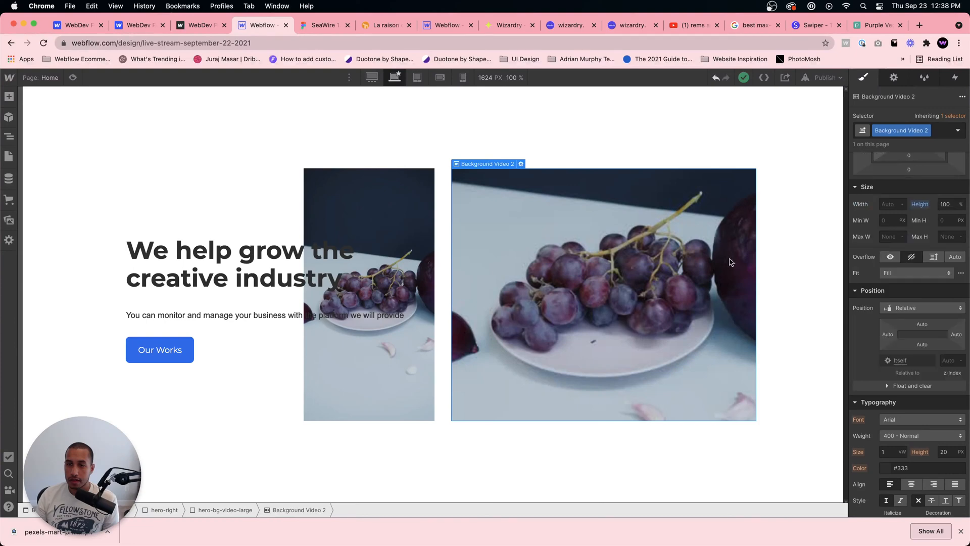
{"action": "left_click", "coordinate": [957, 206]}
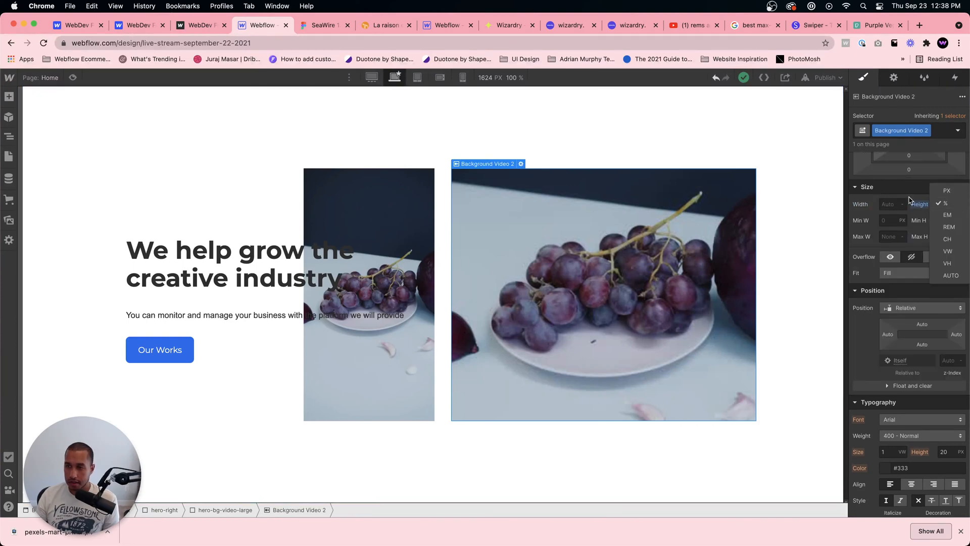
{"action": "left_click", "coordinate": [908, 199]}
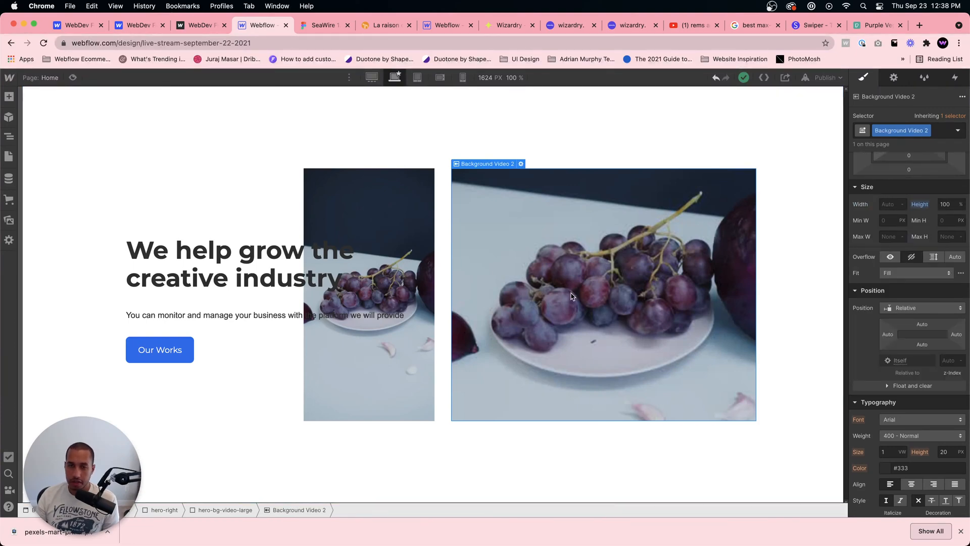
{"action": "left_click", "coordinate": [238, 510]}
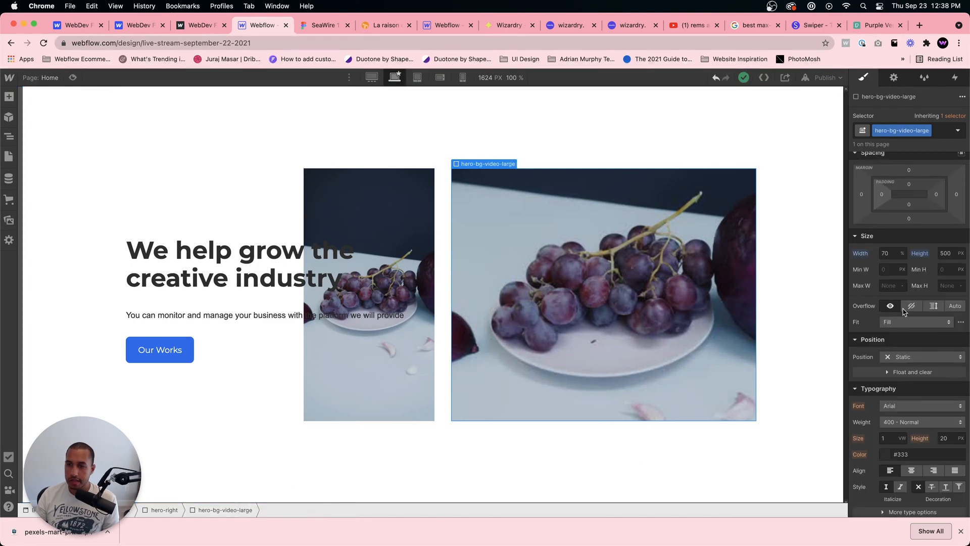
{"action": "left_click", "coordinate": [946, 257]}
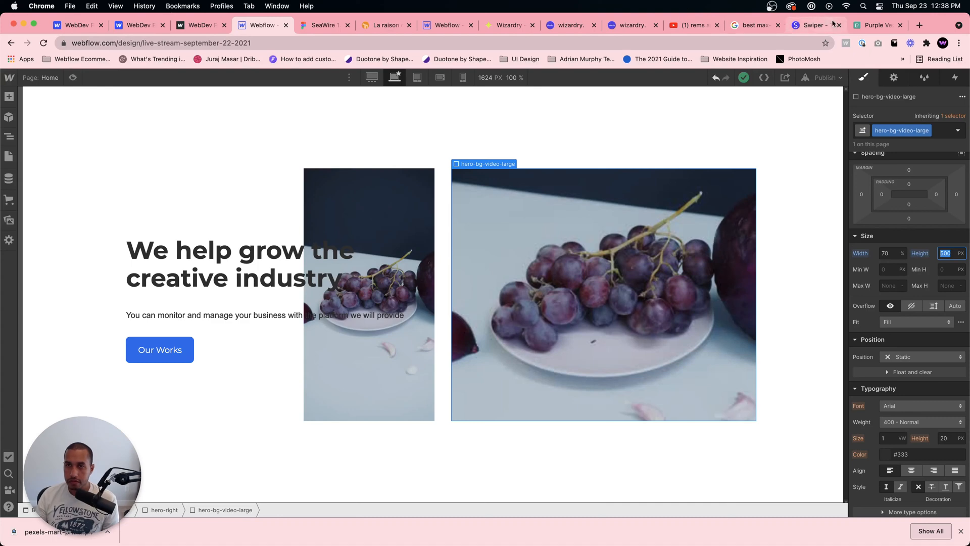
Step: Convert an element size of 500 px to em with the PX to EM Converter on the Wizardry site
{"action": "left_click", "coordinate": [499, 25]}
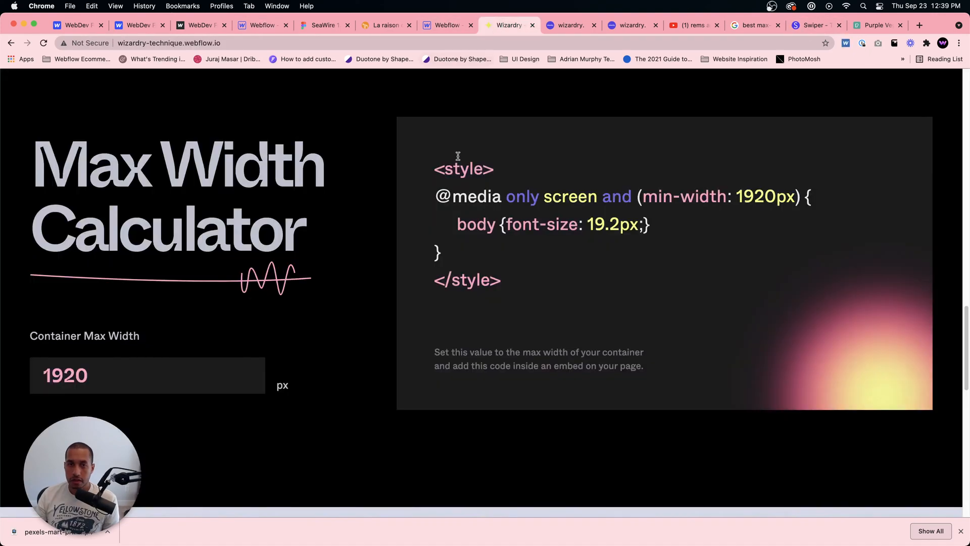
{"action": "scroll", "coordinate": [458, 157], "scroll_direction": "up", "scroll_amount": 20}
{"action": "scroll", "coordinate": [465, 169], "scroll_direction": "down", "scroll_amount": 10}
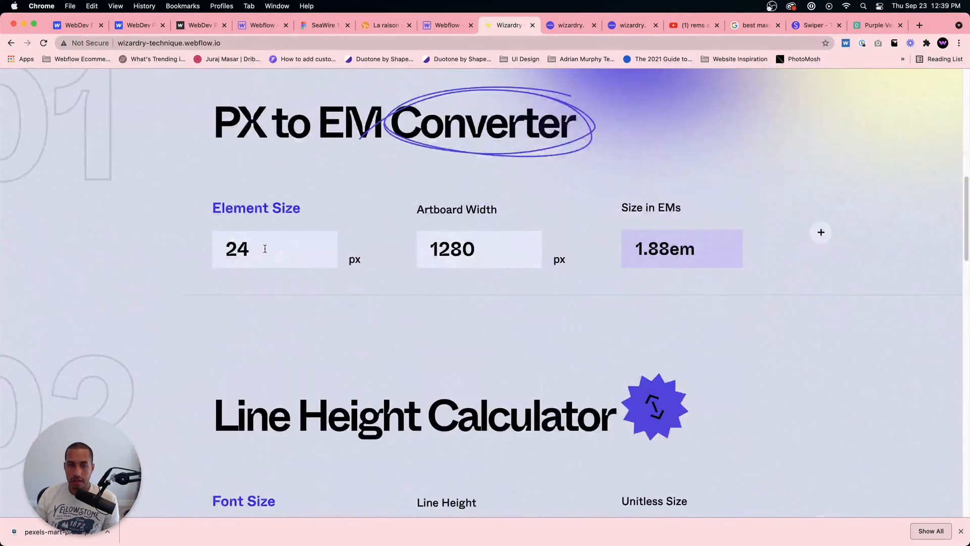
{"action": "left_click", "coordinate": [265, 249]}
{"action": "double_click", "coordinate": [264, 248]}
{"action": "type", "text": "500"}
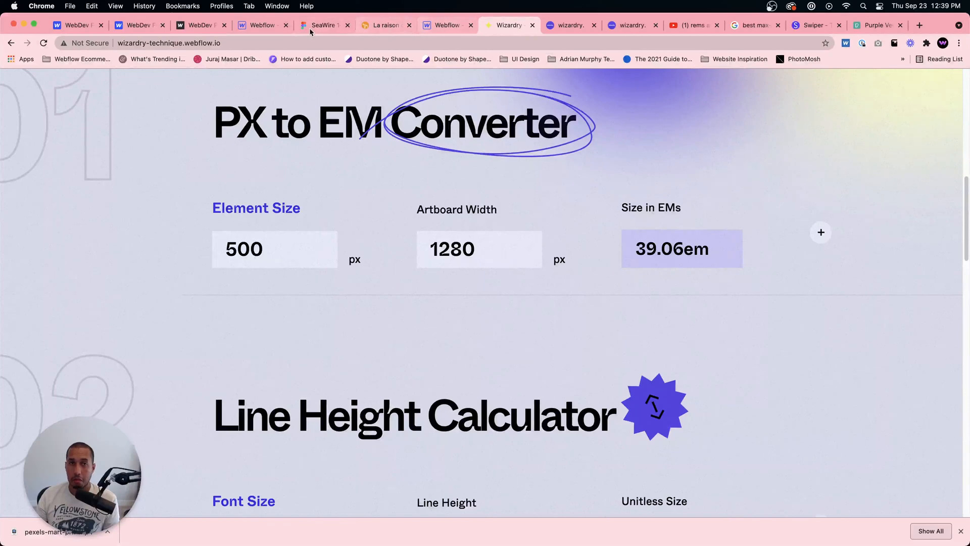
Step: In the Webflow project, set the height of the hero-bg-video-large wrapper to 39 em
{"action": "left_click", "coordinate": [263, 26]}
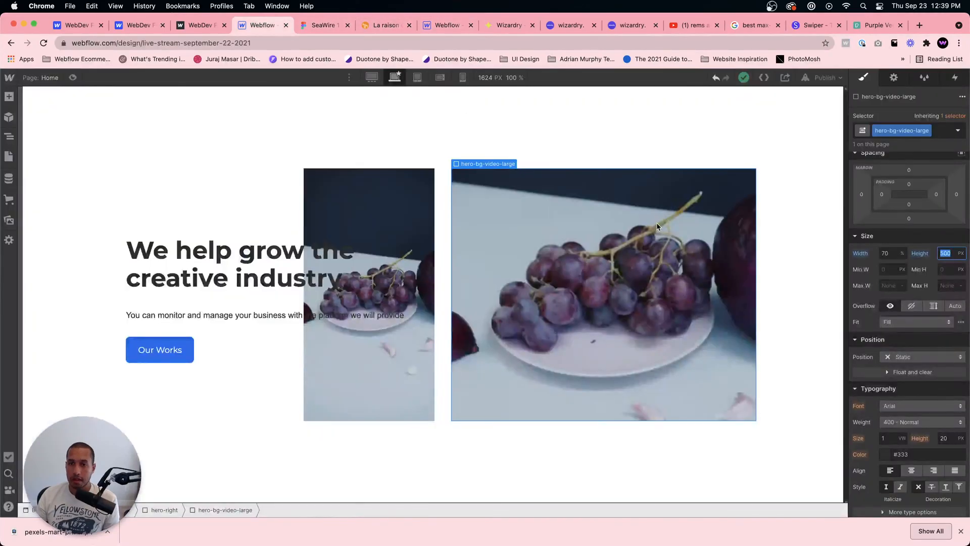
{"action": "left_click", "coordinate": [524, 321]}
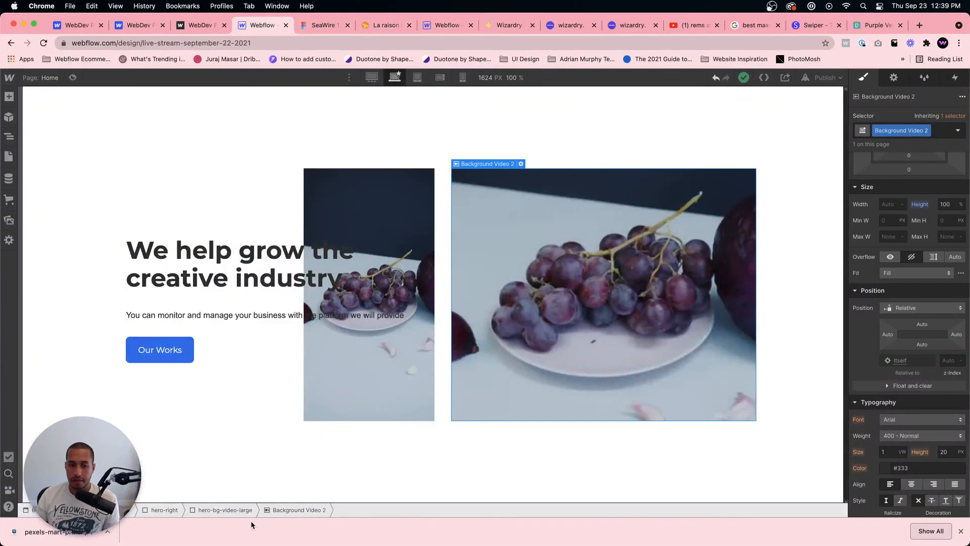
{"action": "left_click", "coordinate": [225, 510]}
{"action": "left_click", "coordinate": [952, 259]}
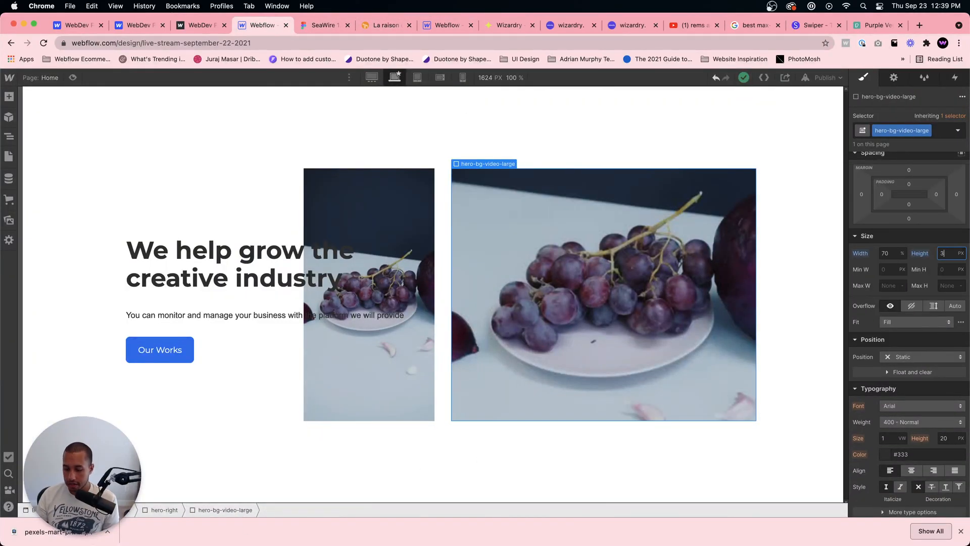
{"action": "key", "text": "Return"}
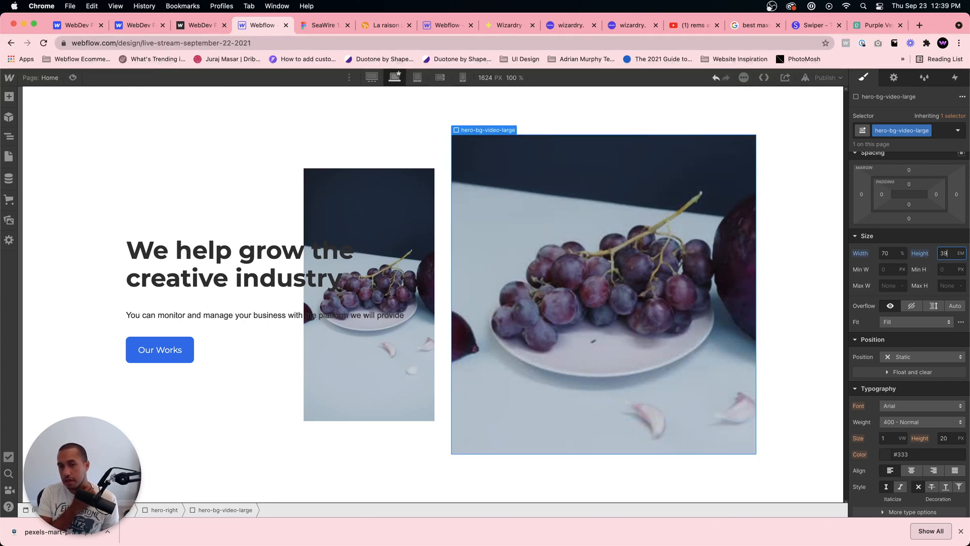
Step: Select the small background video and convert an element size of 300 px to em with the Wizardry PX to EM Converter
{"action": "left_click", "coordinate": [390, 225]}
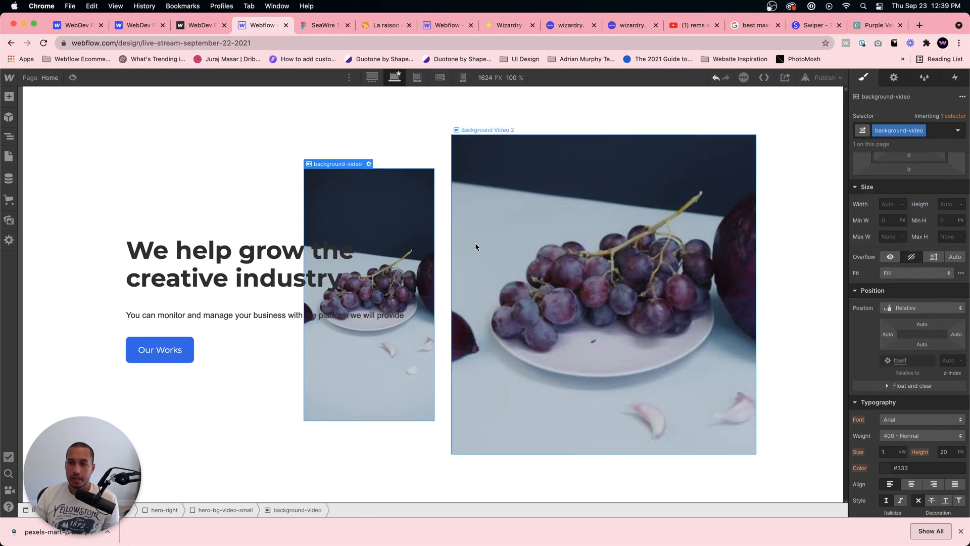
{"action": "left_click", "coordinate": [488, 26]}
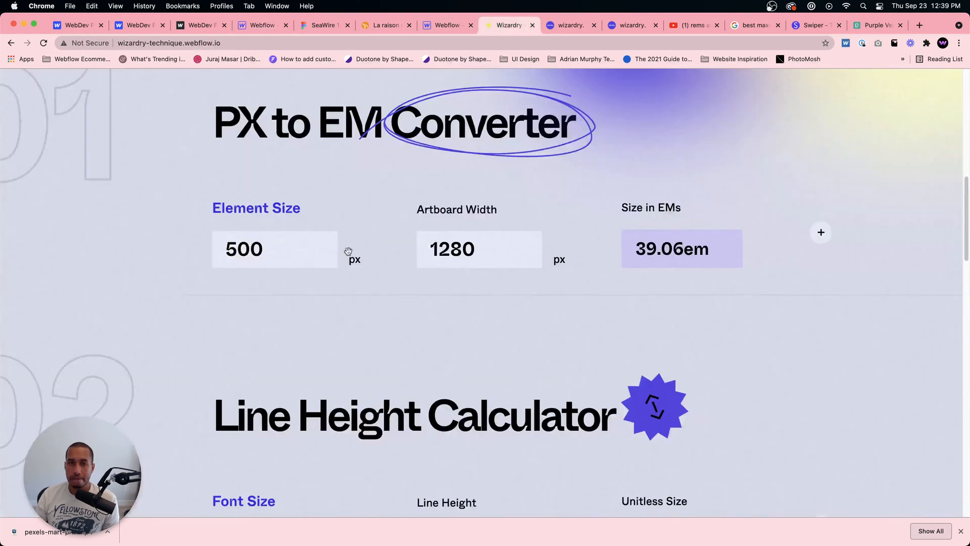
{"action": "left_click", "coordinate": [281, 253]}
{"action": "key", "text": "super+a"}
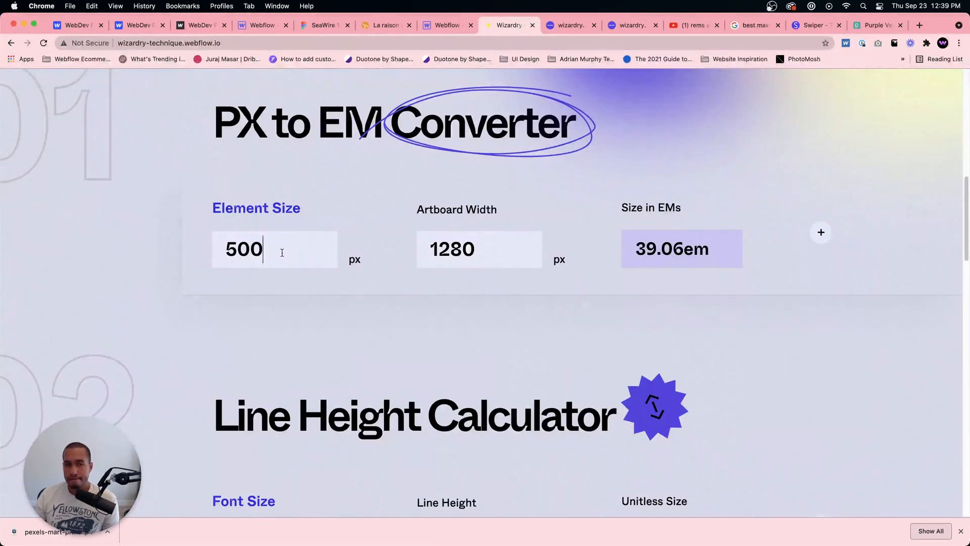
{"action": "left_click_drag", "start_coordinate": [282, 253], "coordinate": [222, 250]}
{"action": "key", "text": "BackSpace"}
{"action": "key", "text": "BackSpace"}
{"action": "key", "text": "BackSpace"}
{"action": "type", "text": "300"}
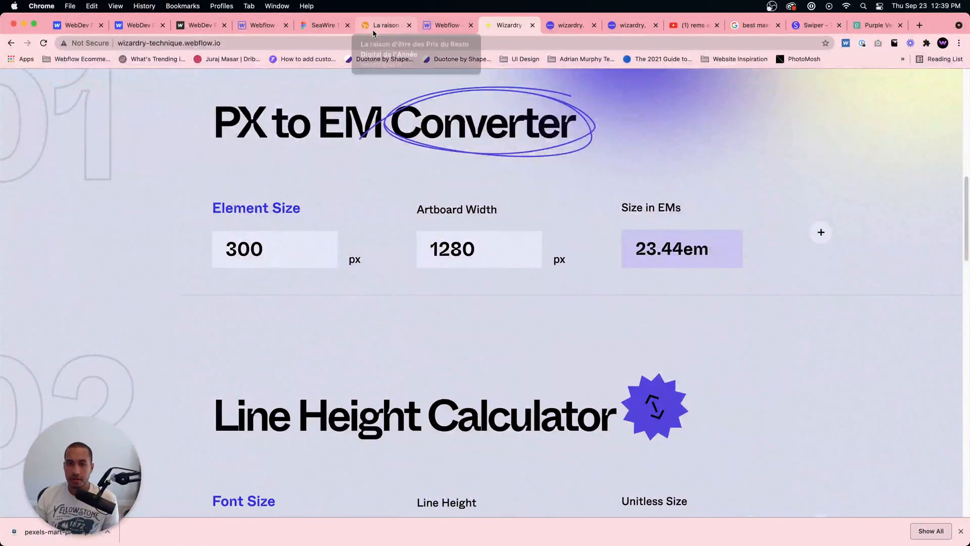
Step: Back in the Webflow project, set the height of the small background video to 100%
{"action": "left_click", "coordinate": [254, 27]}
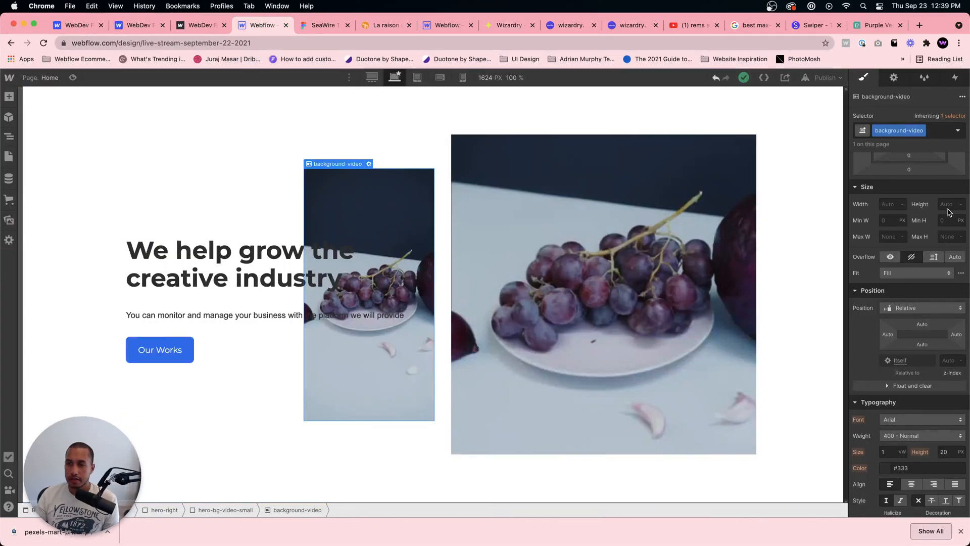
{"action": "left_click", "coordinate": [946, 204]}
{"action": "type", "text": "1"}
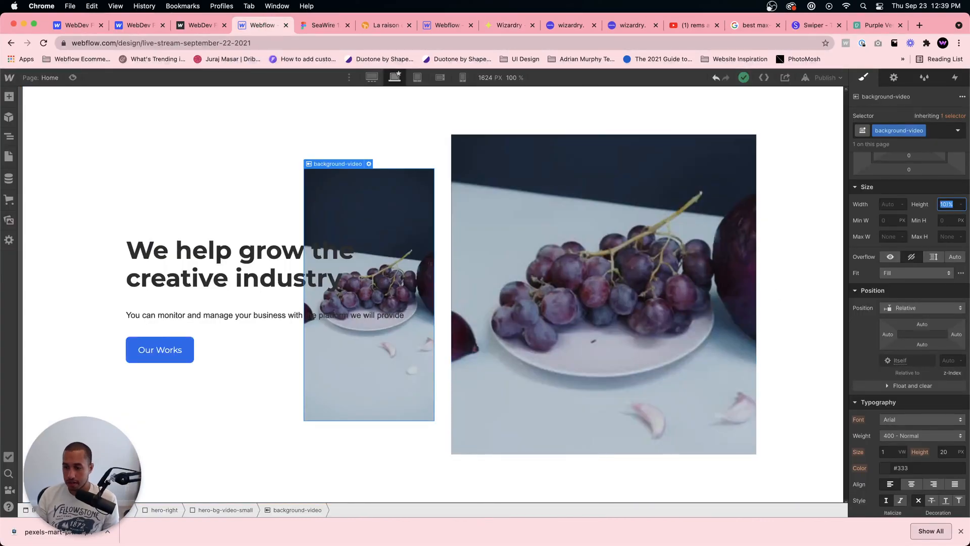
{"action": "type", "text": "00 %"}
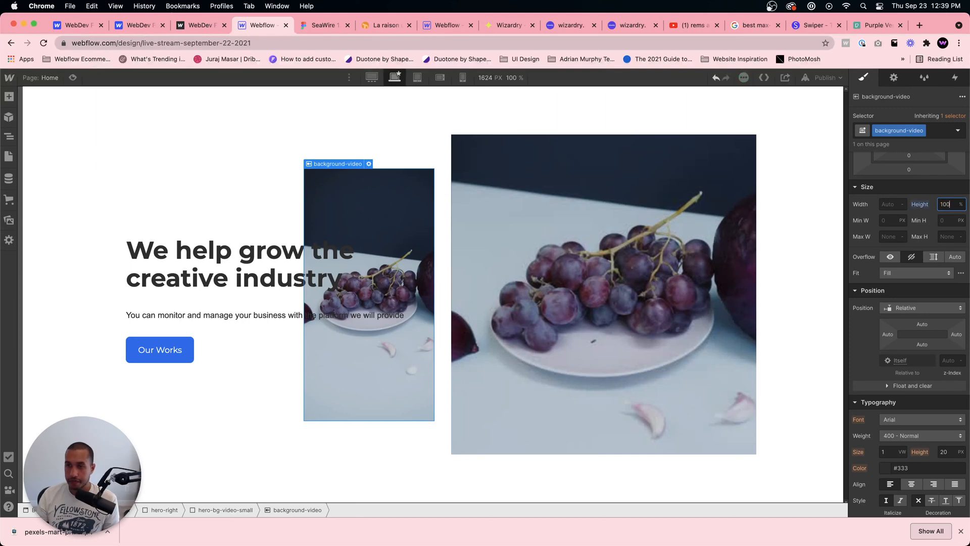
Step: Set the height of the hero-bg-video-small wrapper to 29 em
{"action": "left_click", "coordinate": [204, 509]}
{"action": "left_click", "coordinate": [949, 254]}
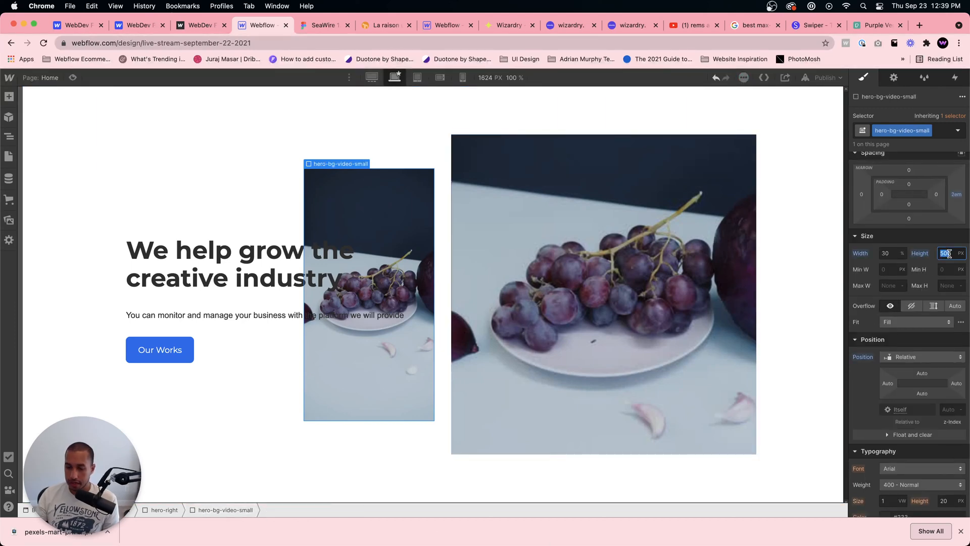
{"action": "type", "text": "24em"}
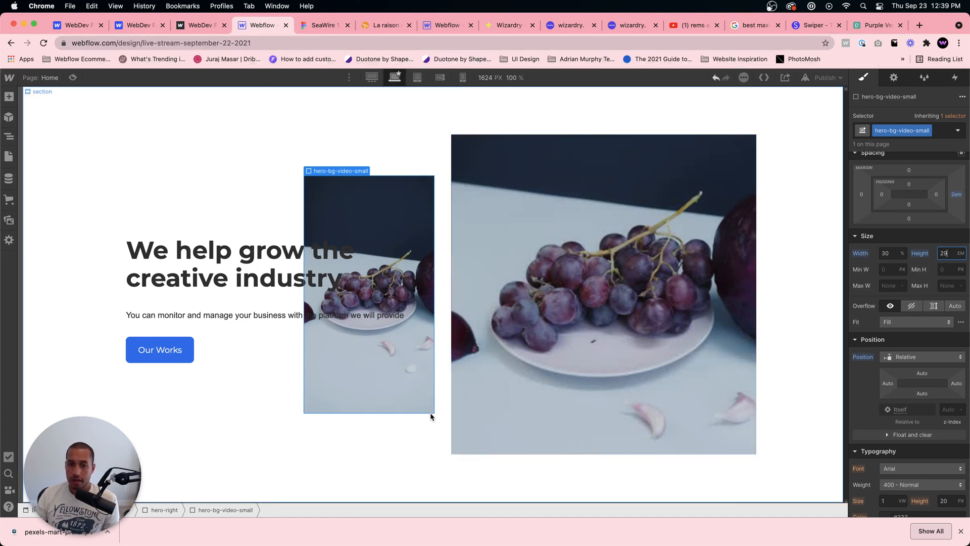
Step: Try a height of 100 and start alignment on the hero-right container, reverting both
{"action": "left_click", "coordinate": [437, 285]}
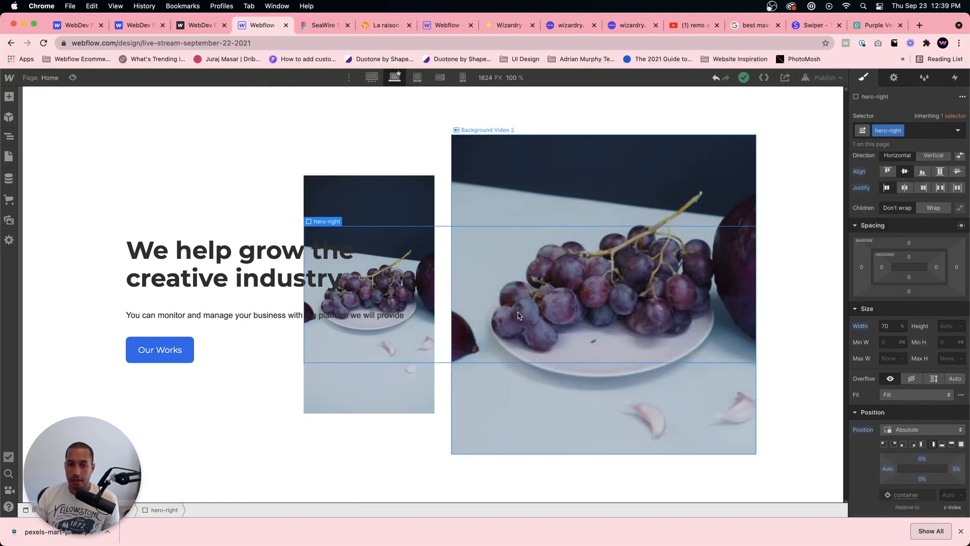
{"action": "left_click", "coordinate": [947, 326]}
{"action": "type", "text": "1"}
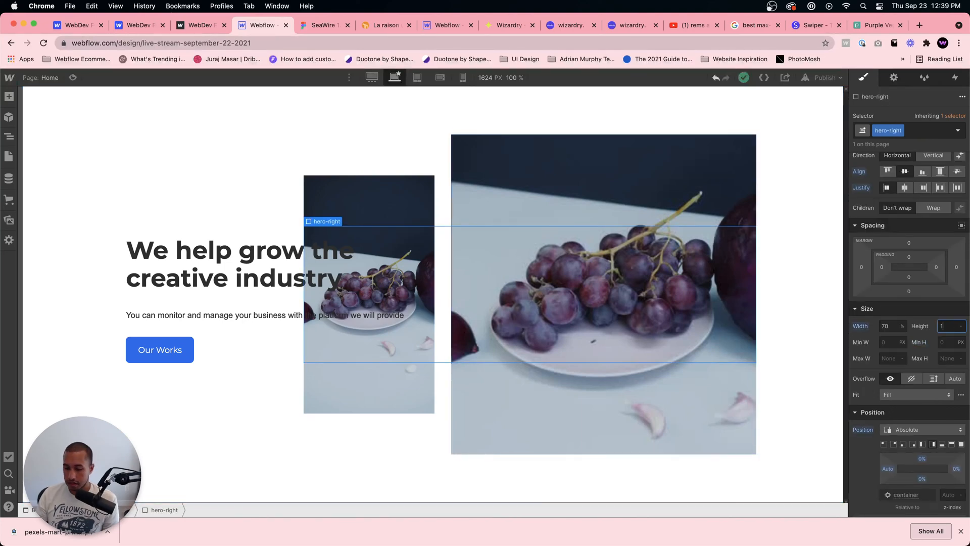
{"action": "type", "text": "00"}
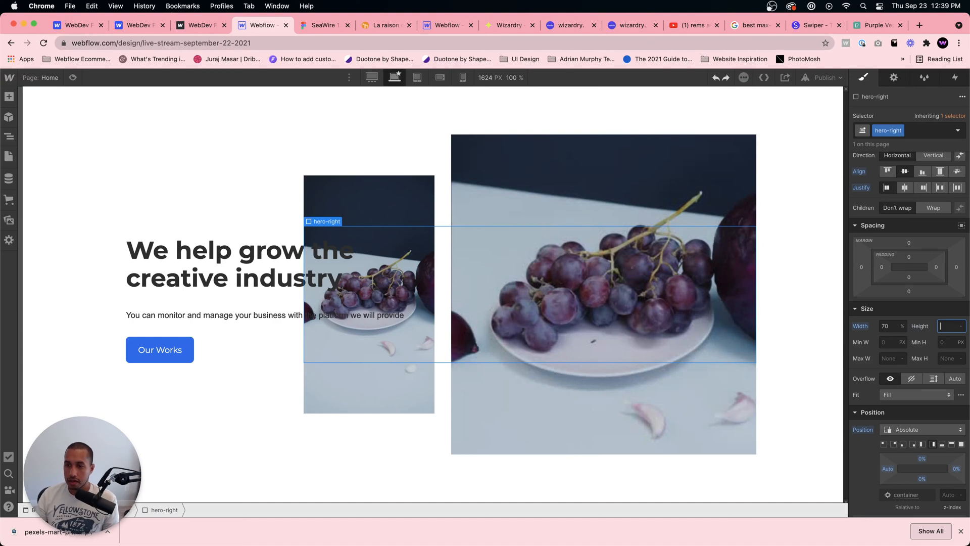
{"action": "key", "text": "Return"}
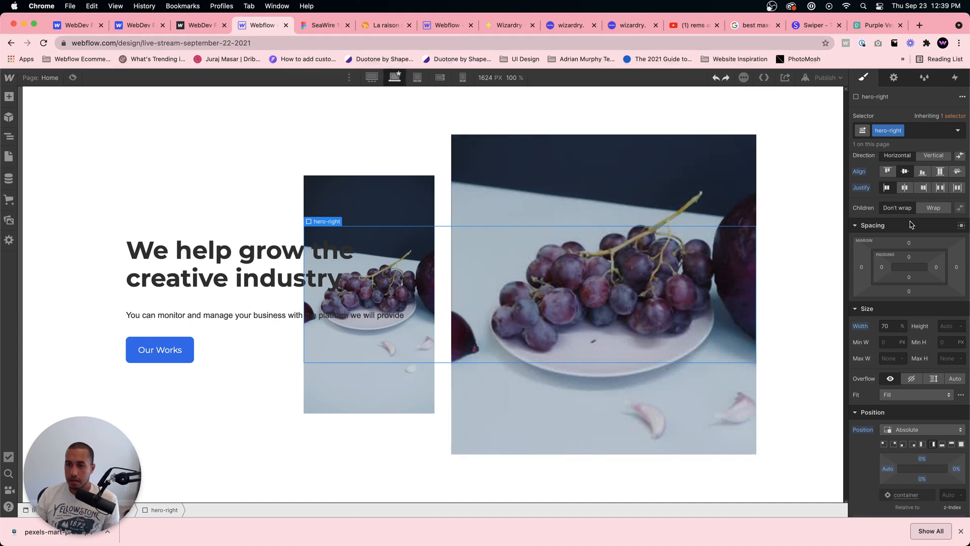
{"action": "left_click", "coordinate": [891, 172]}
{"action": "left_click", "coordinate": [905, 172]}
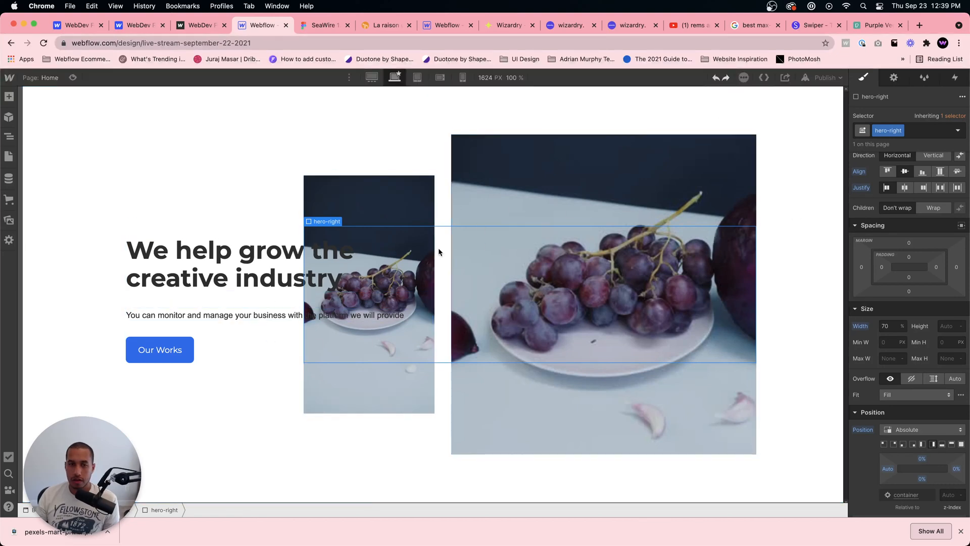
Step: Try relative positioning on the hero-right container and undo it
{"action": "left_click", "coordinate": [493, 269]}
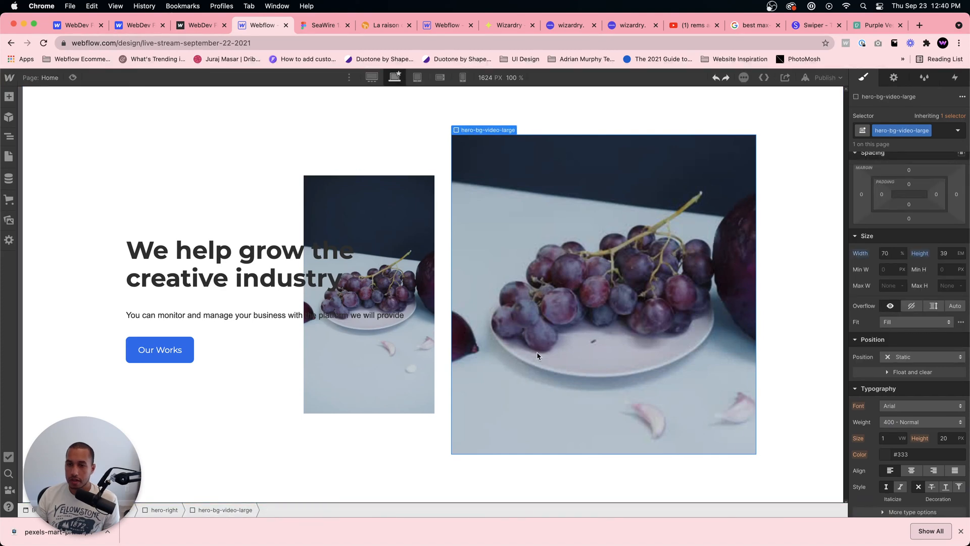
{"action": "left_click", "coordinate": [441, 285]}
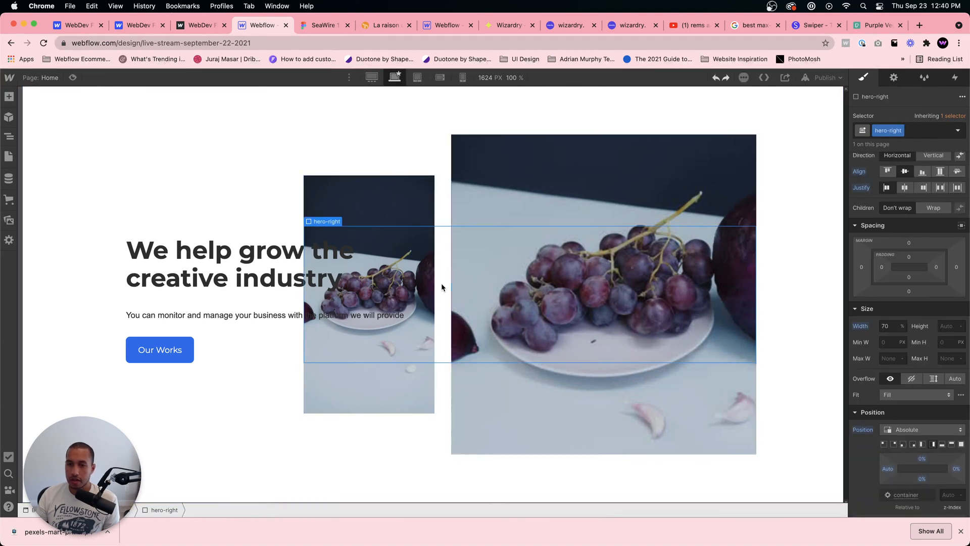
{"action": "left_click", "coordinate": [929, 429]}
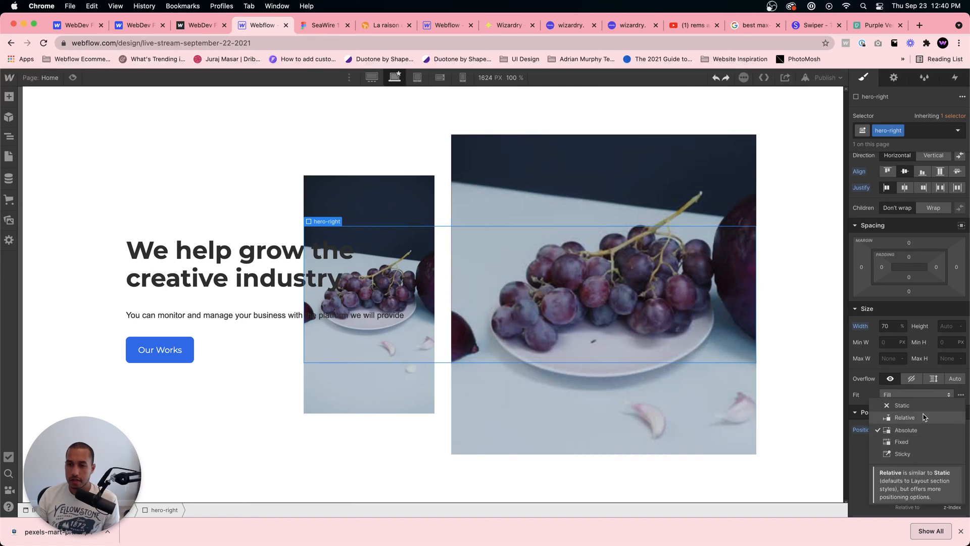
{"action": "left_click", "coordinate": [924, 416]}
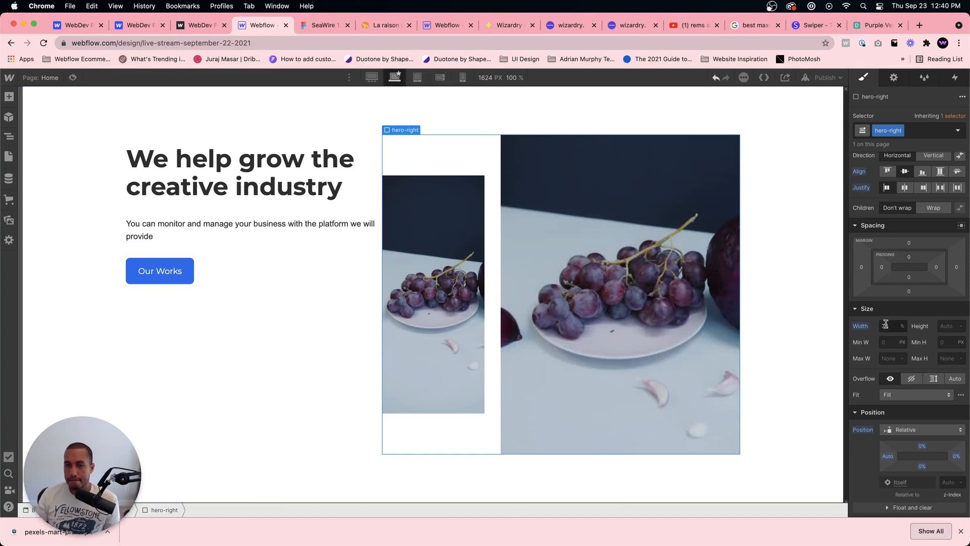
{"action": "left_click", "coordinate": [695, 286]}
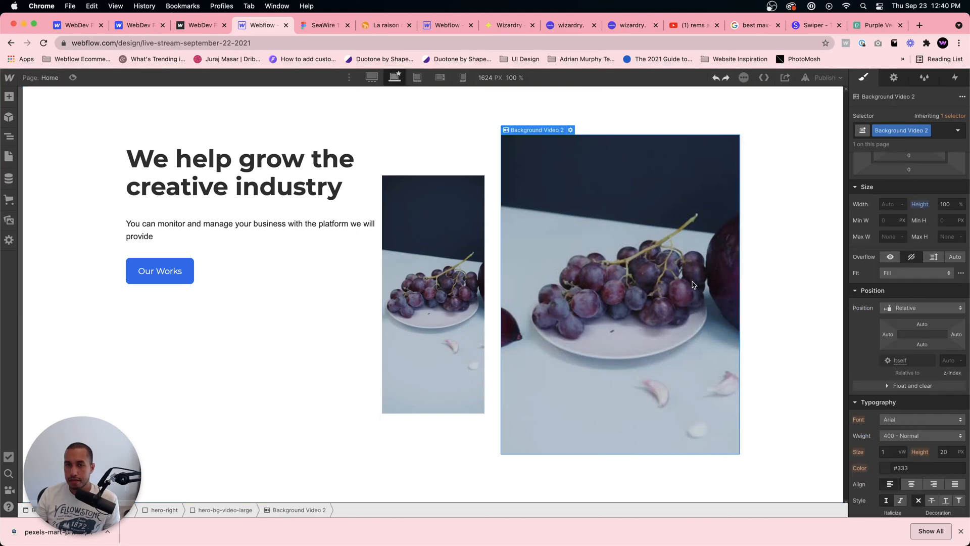
{"action": "left_click", "coordinate": [476, 286]}
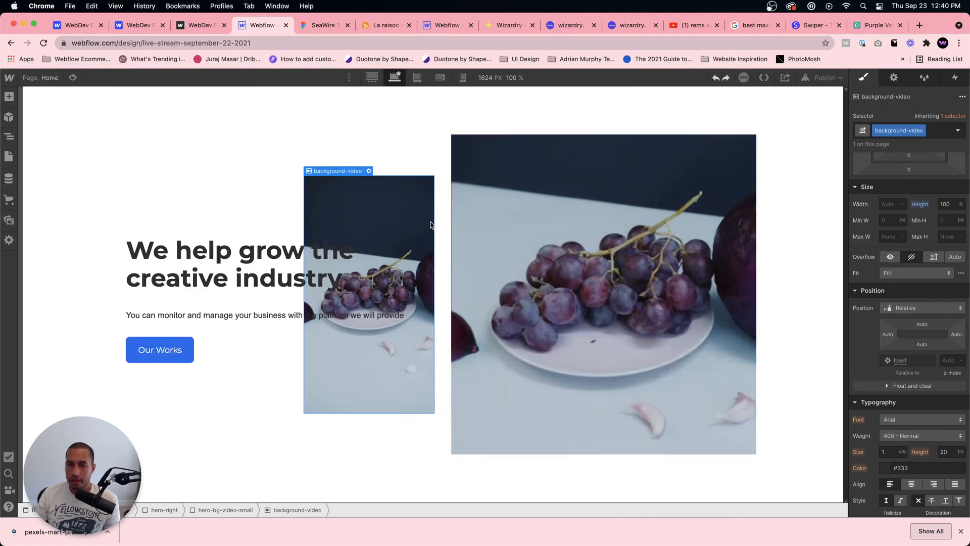
Step: Try the top and top-right absolute position presets on the hero-right container and undo them
{"action": "left_click", "coordinate": [449, 267]}
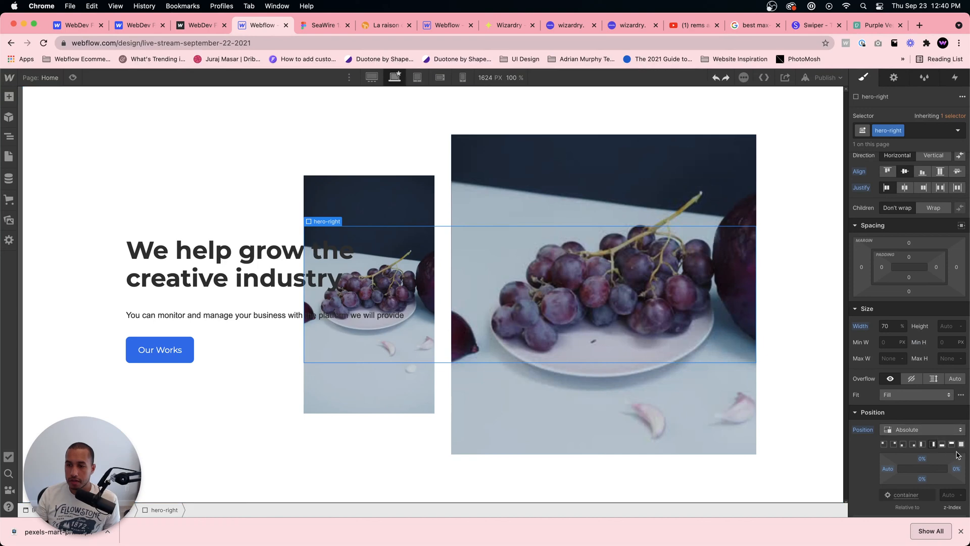
{"action": "left_click", "coordinate": [952, 444]}
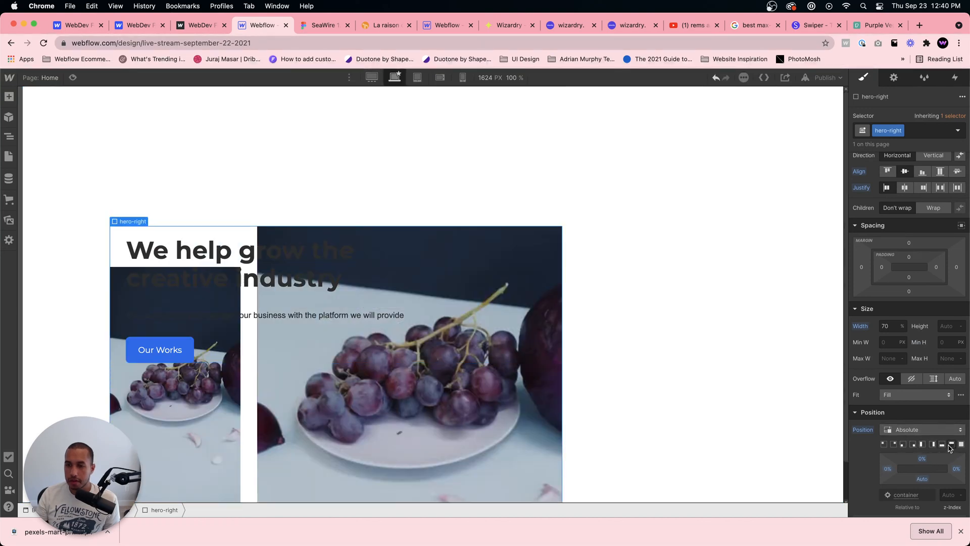
{"action": "left_click", "coordinate": [893, 445]}
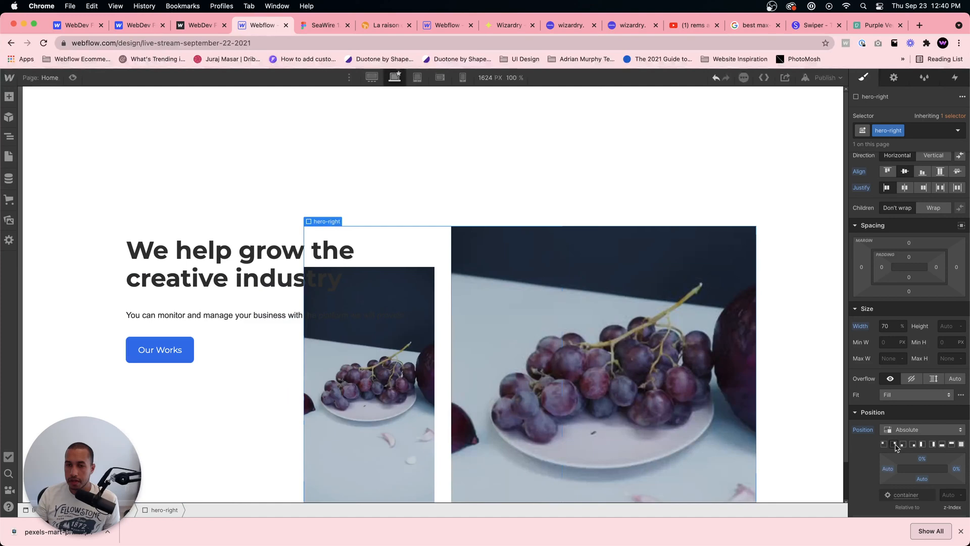
{"action": "left_click", "coordinate": [951, 444]}
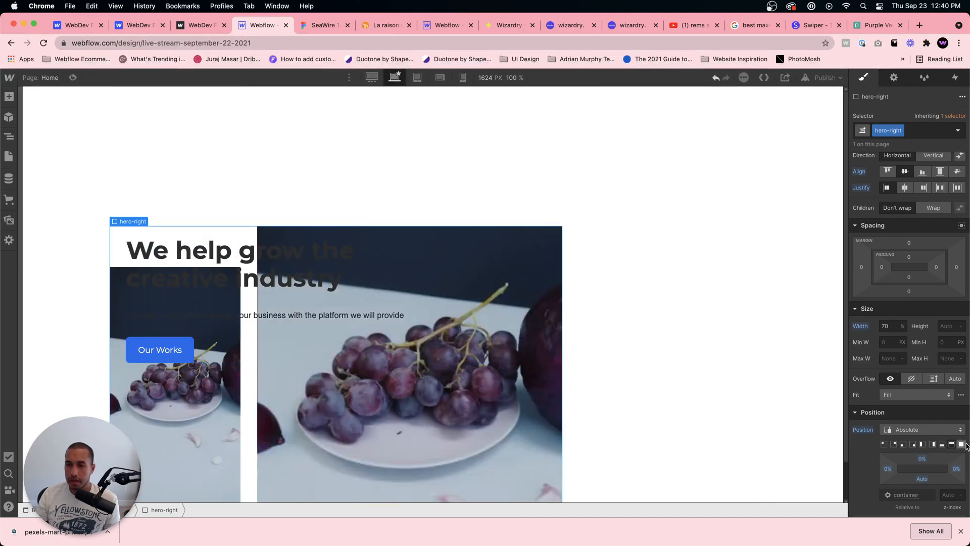
{"action": "scroll", "coordinate": [959, 446], "scroll_direction": "down", "scroll_amount": 6}
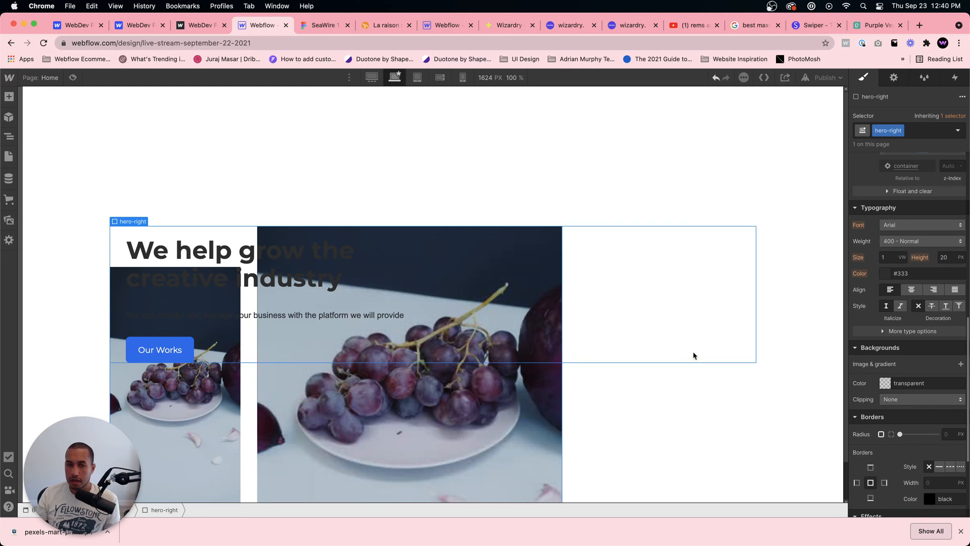
{"action": "key", "text": "super+z"}
{"action": "key", "text": "super+z"}
{"action": "key", "text": "super+z"}
{"action": "key", "text": "super+z"}
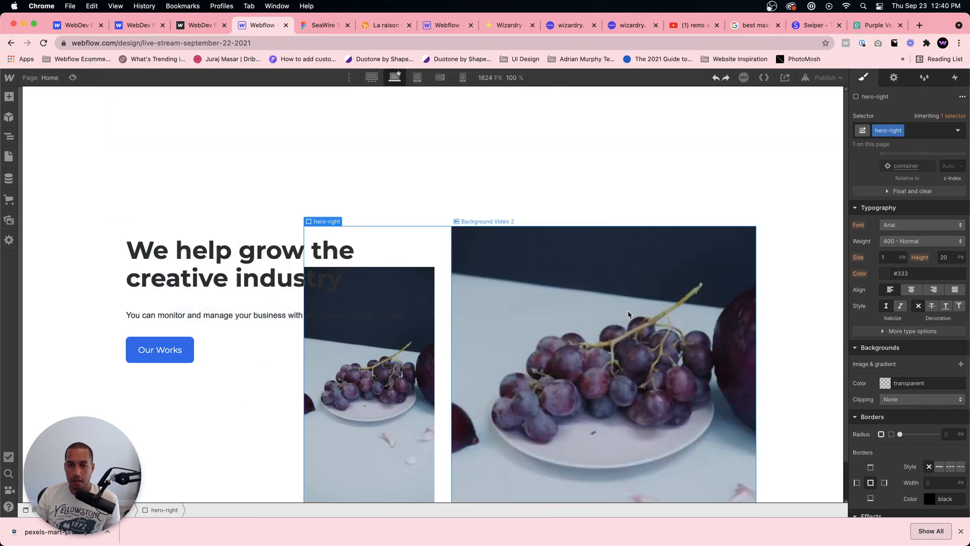
{"action": "key", "text": "super+z"}
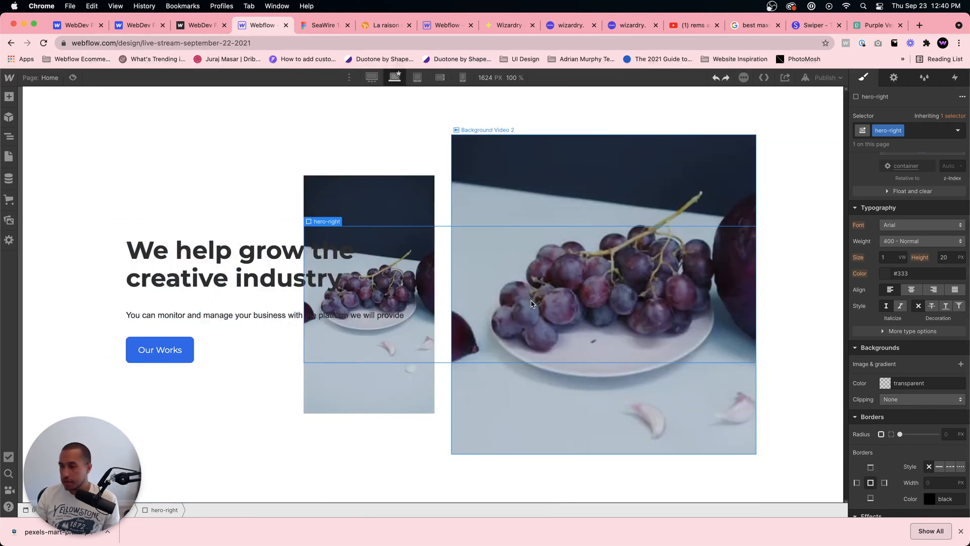
{"action": "left_click", "coordinate": [398, 200]}
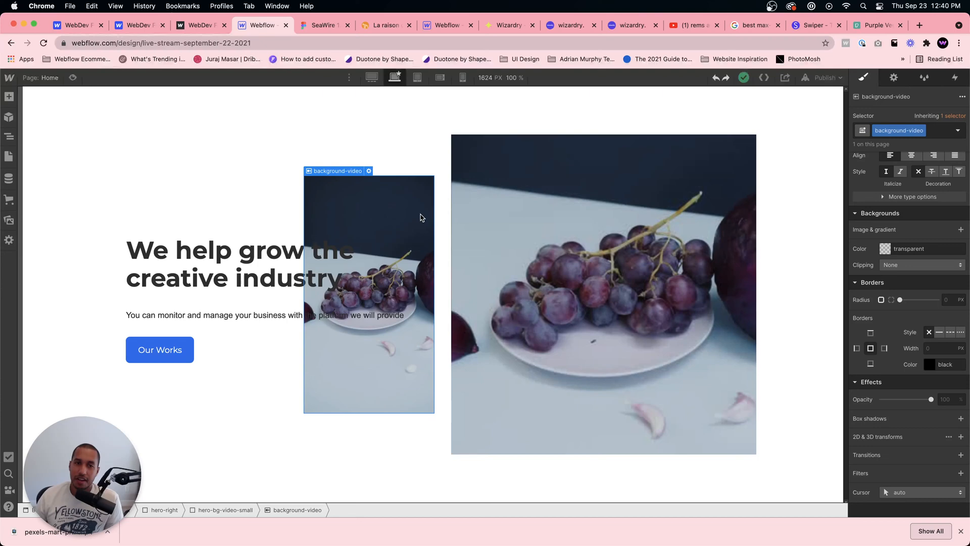
{"action": "left_click", "coordinate": [440, 244]}
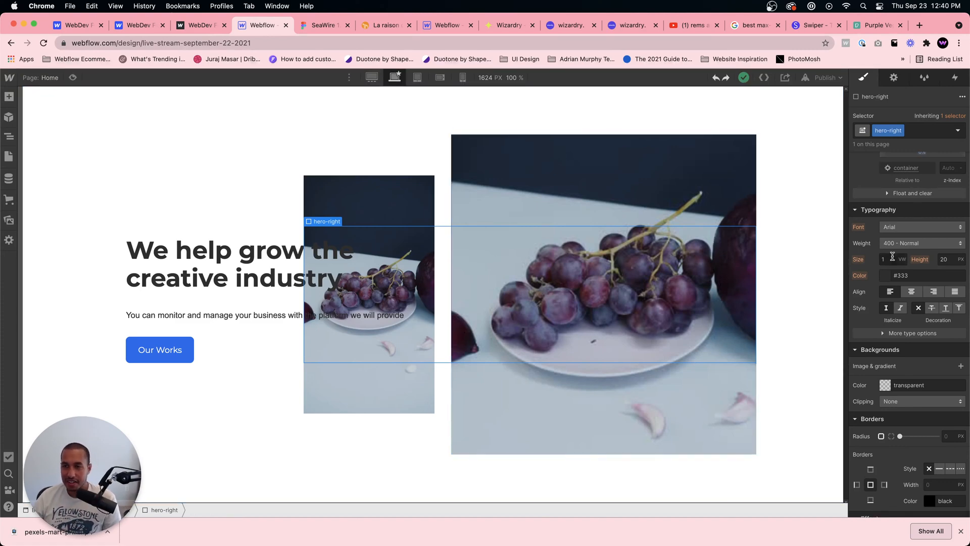
{"action": "scroll", "coordinate": [870, 286], "scroll_direction": "up", "scroll_amount": 5}
{"action": "left_click", "coordinate": [948, 291]}
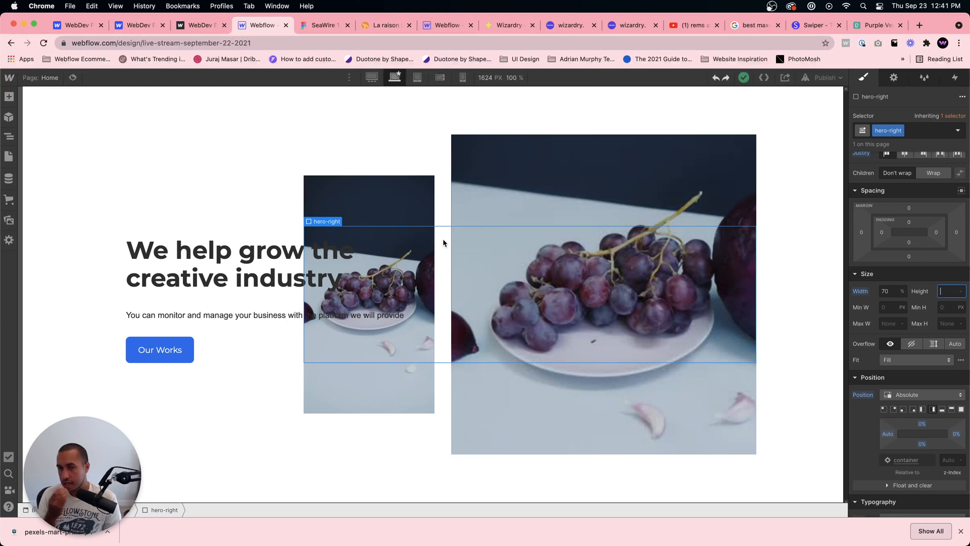
{"action": "key", "text": "Escape"}
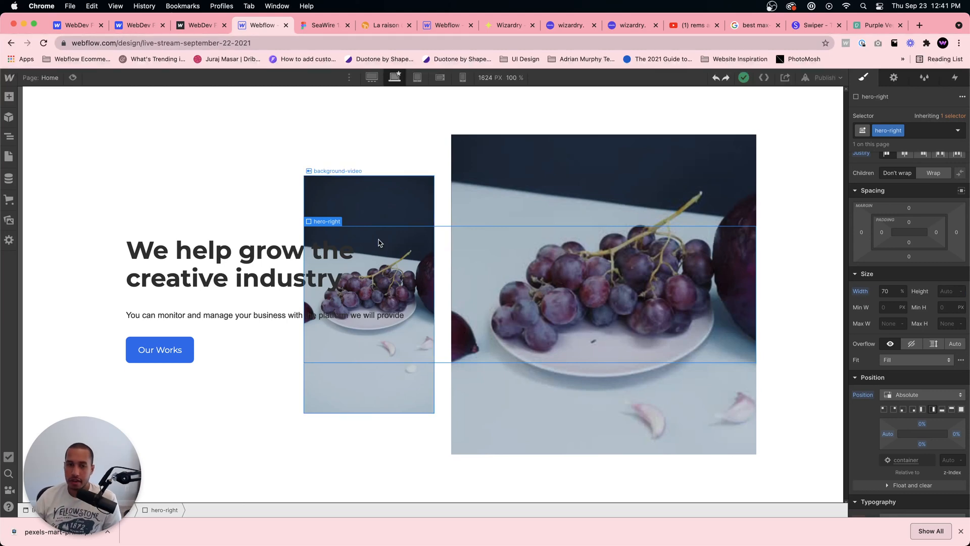
Step: Set the individual flex child alignment of the hero-bg-video-small wrapper to end
{"action": "left_click", "coordinate": [383, 198]}
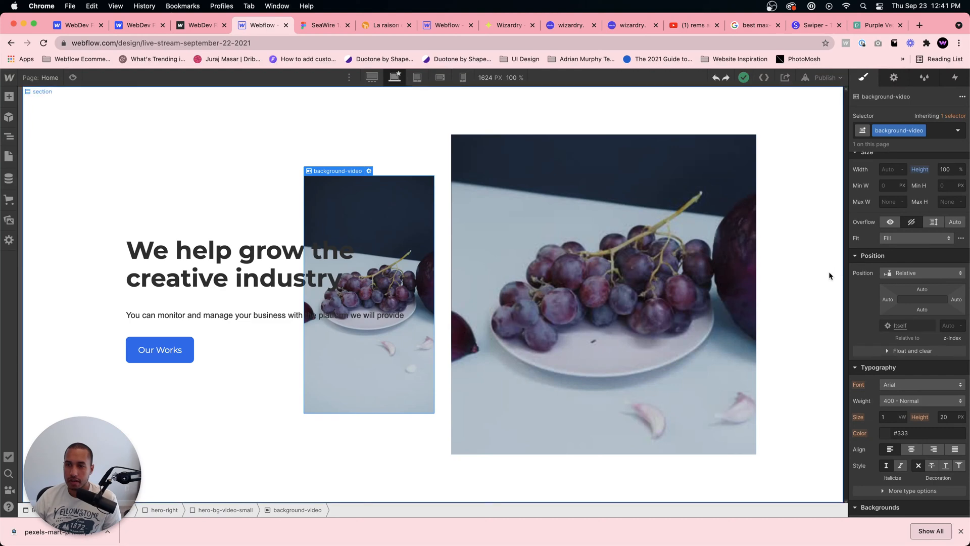
{"action": "scroll", "coordinate": [908, 230], "scroll_direction": "up", "scroll_amount": 3}
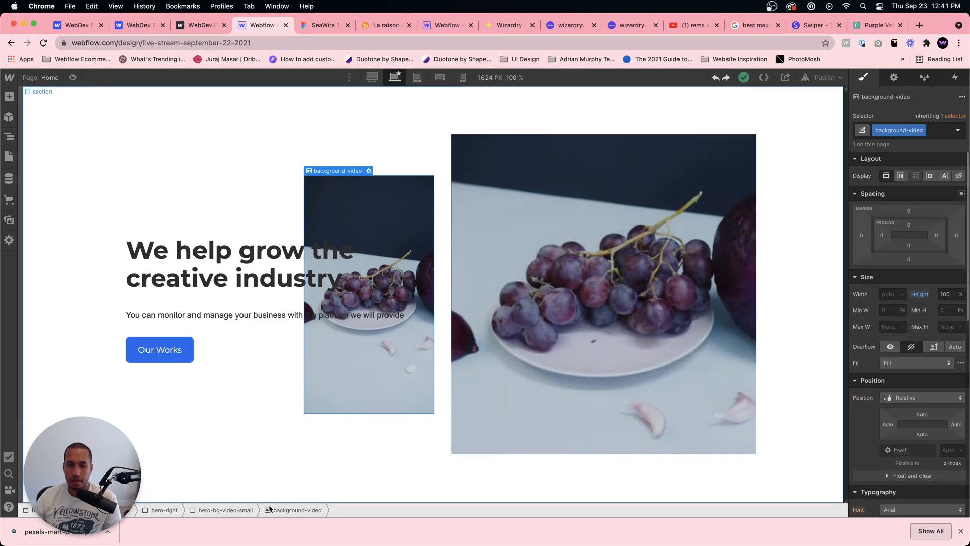
{"action": "left_click", "coordinate": [226, 509]}
{"action": "left_click", "coordinate": [889, 192]}
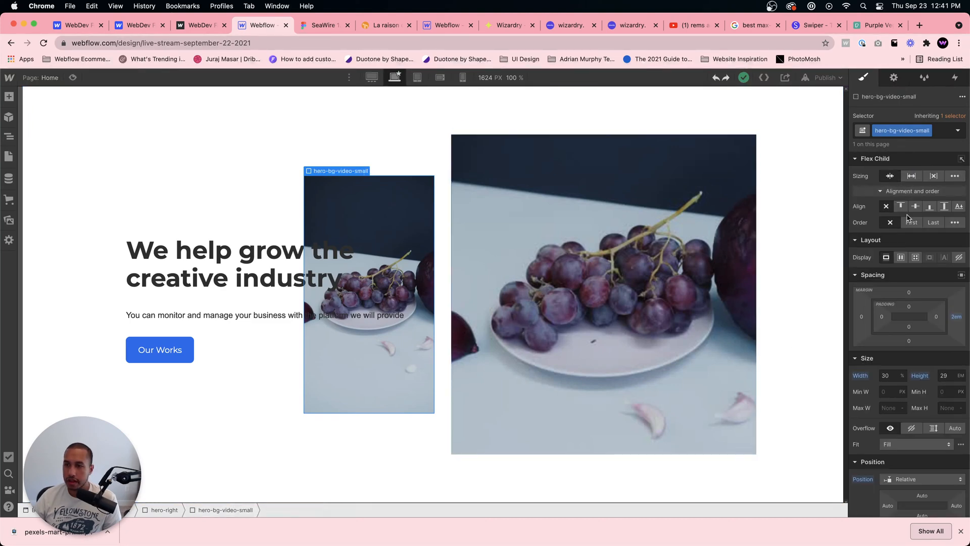
{"action": "left_click", "coordinate": [900, 207]}
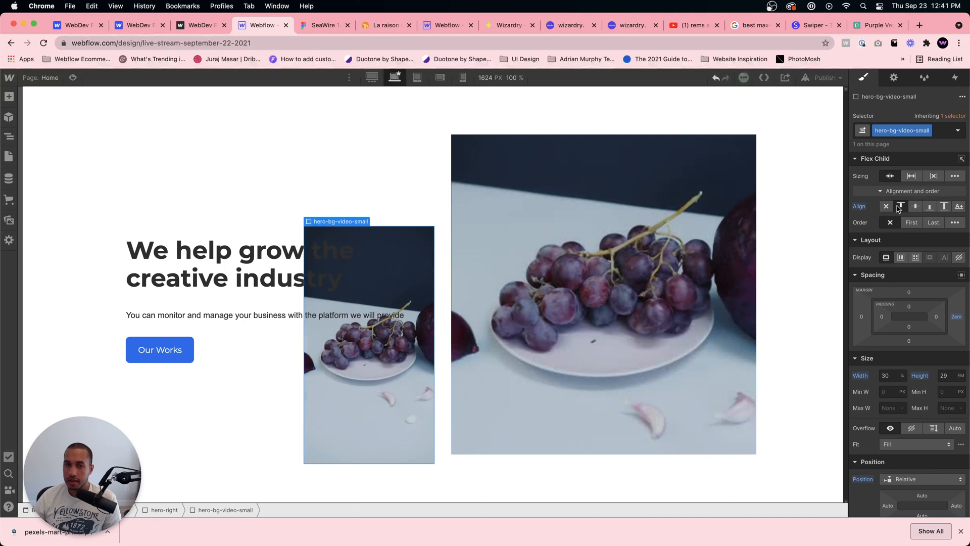
{"action": "left_click", "coordinate": [930, 208]}
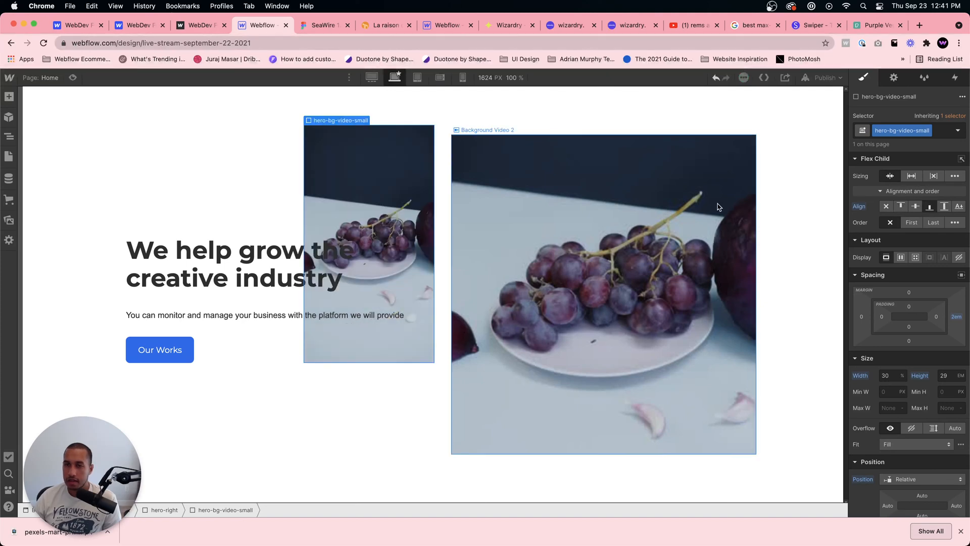
Step: Compare end and start flex child alignment on the hero-bg-video-large wrapper and set it to center
{"action": "left_click", "coordinate": [639, 209]}
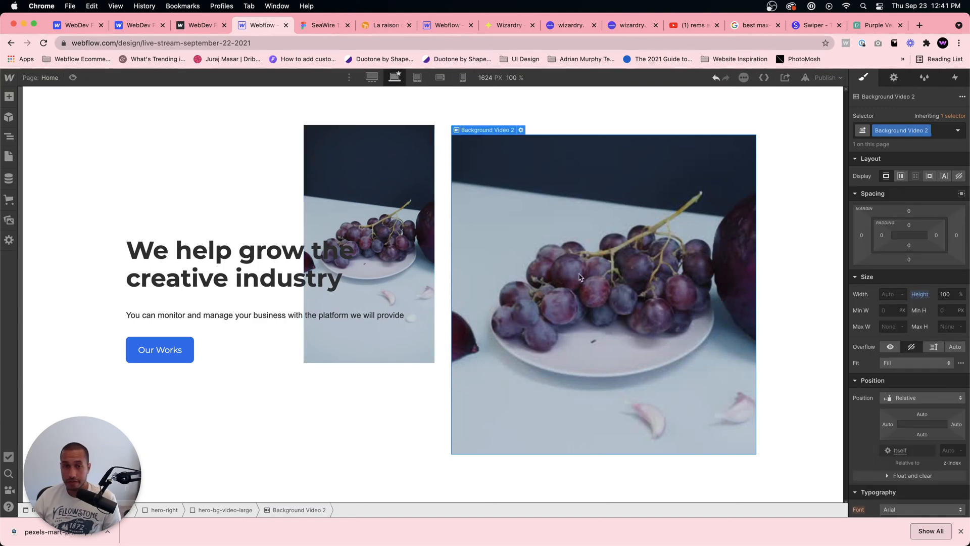
{"action": "left_click", "coordinate": [225, 509]}
{"action": "left_click", "coordinate": [931, 208]}
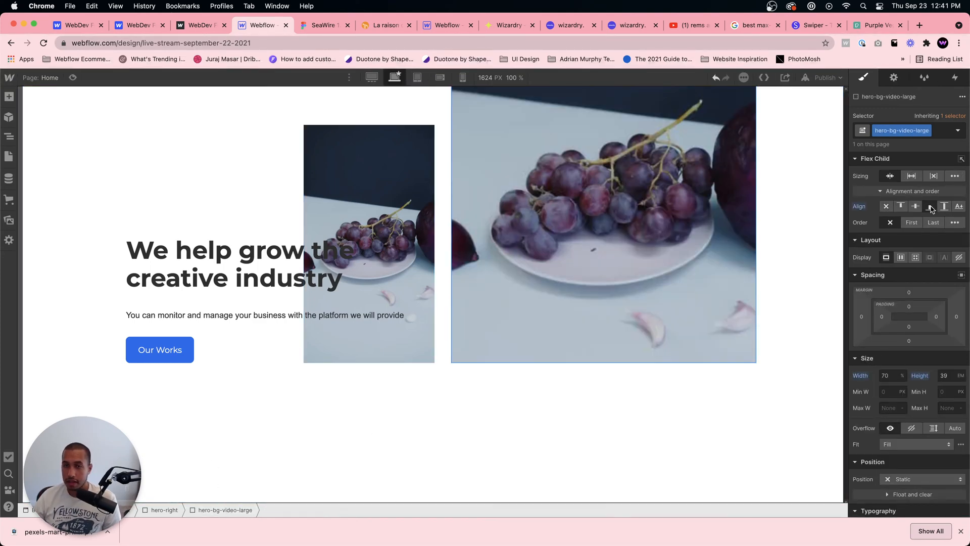
{"action": "left_click", "coordinate": [914, 206]}
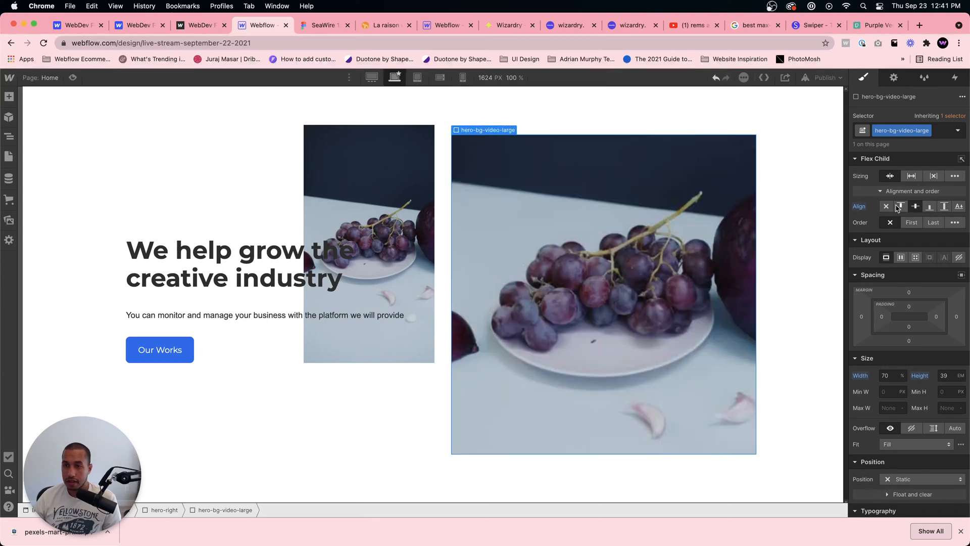
{"action": "left_click", "coordinate": [898, 207]}
{"action": "left_click", "coordinate": [915, 206]}
Step: Try start and end alignment and block display on the hero-right container, restoring its centered flex layout
{"action": "left_click", "coordinate": [436, 391]}
{"action": "left_click", "coordinate": [473, 361]}
{"action": "left_click", "coordinate": [443, 328]}
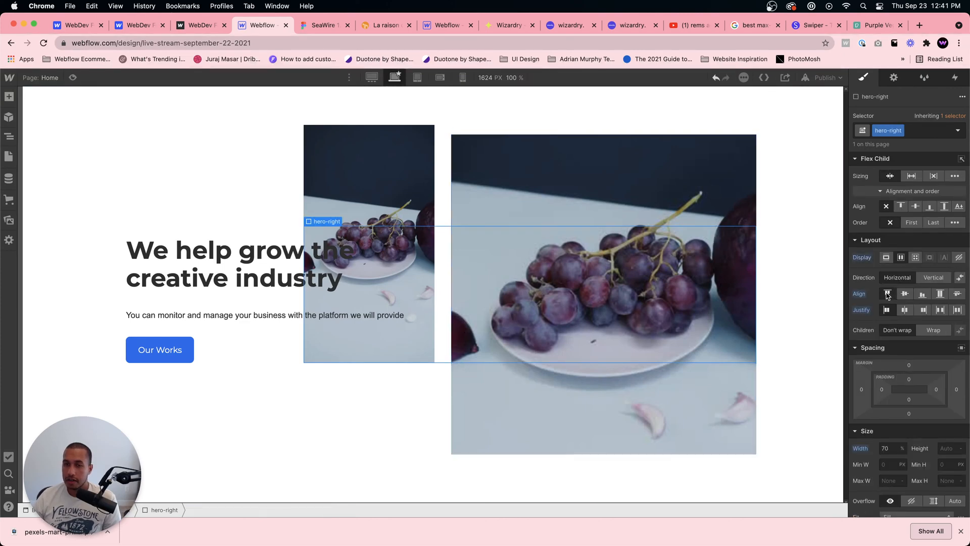
{"action": "left_click", "coordinate": [921, 297]}
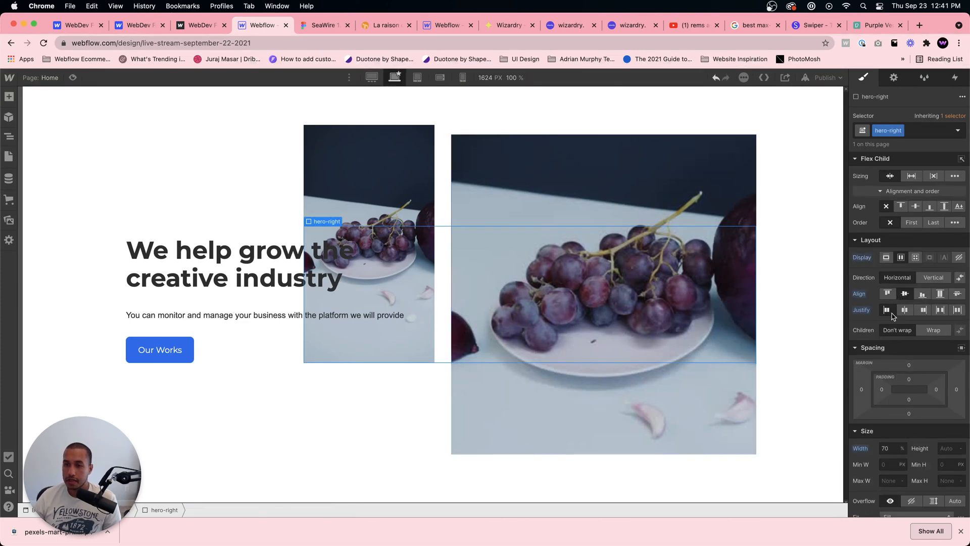
{"action": "left_click", "coordinate": [885, 258]}
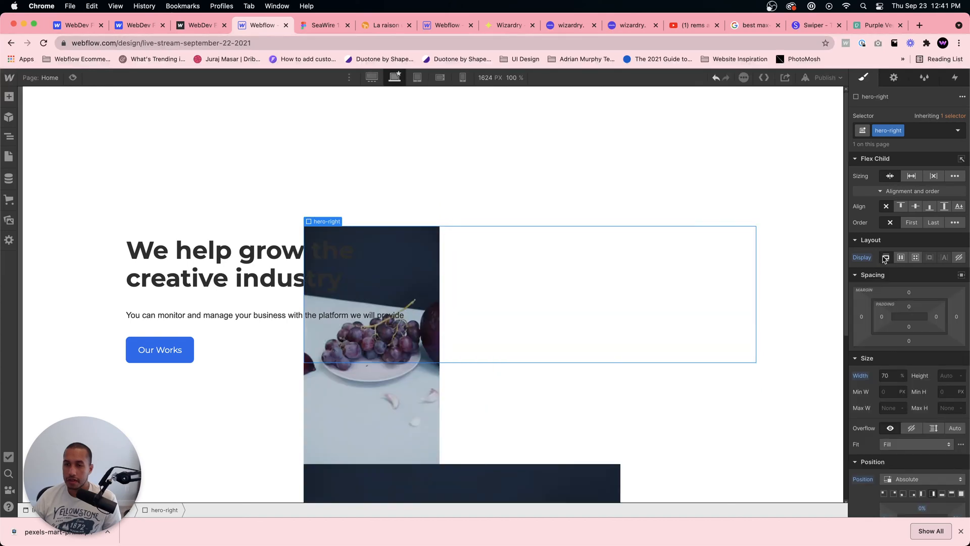
{"action": "left_click", "coordinate": [900, 257]}
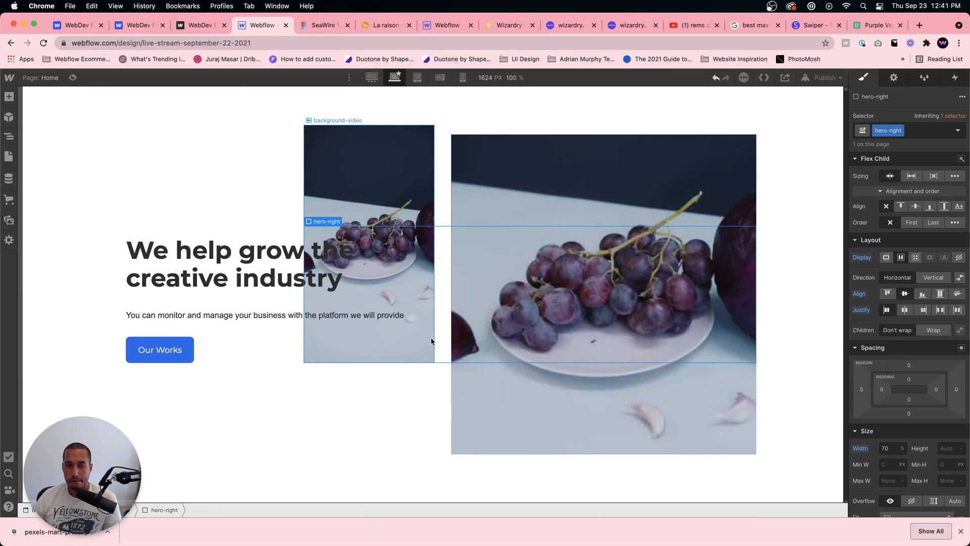
Step: Set the hero-right container's position to Relative and shift it with a left offset of about -111
{"action": "left_click", "coordinate": [493, 291]}
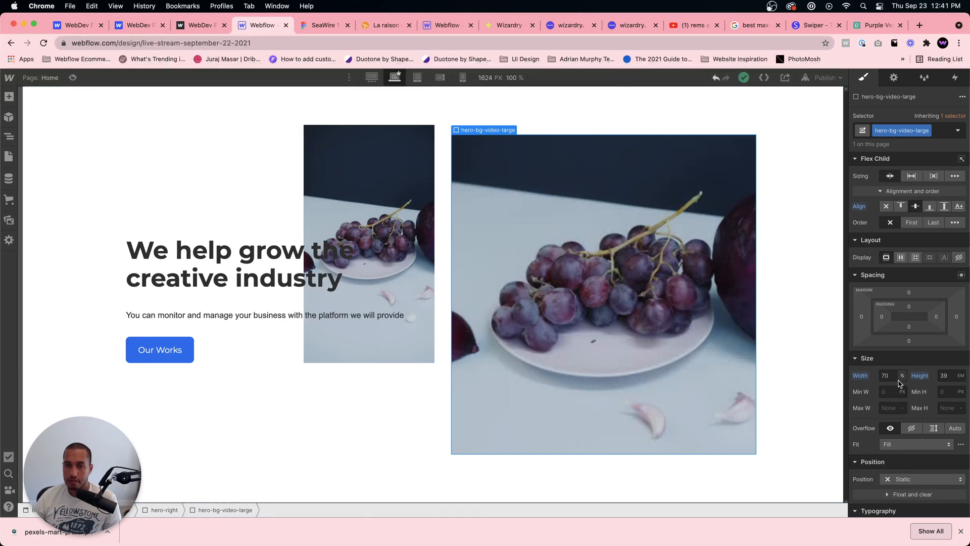
{"action": "left_click", "coordinate": [443, 275]}
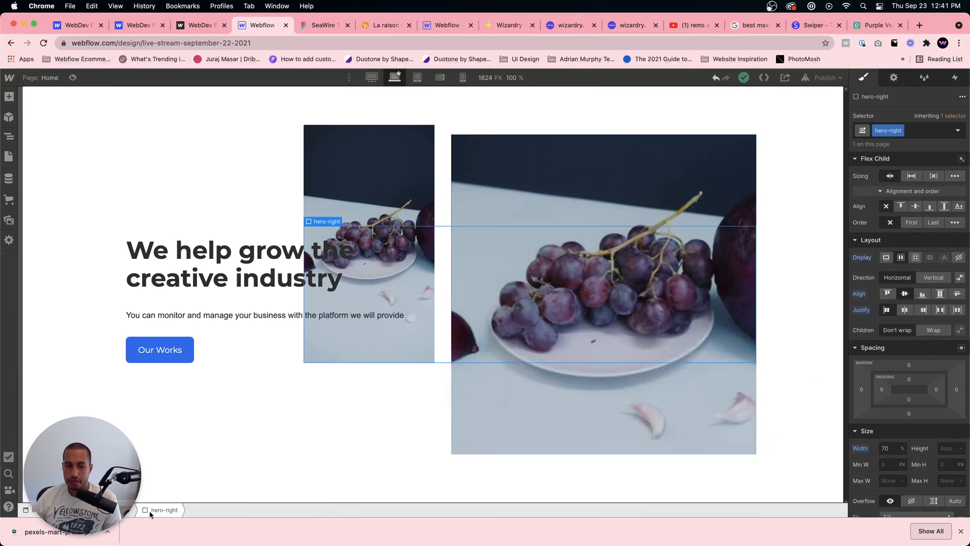
{"action": "scroll", "coordinate": [914, 455], "scroll_direction": "down", "scroll_amount": 2}
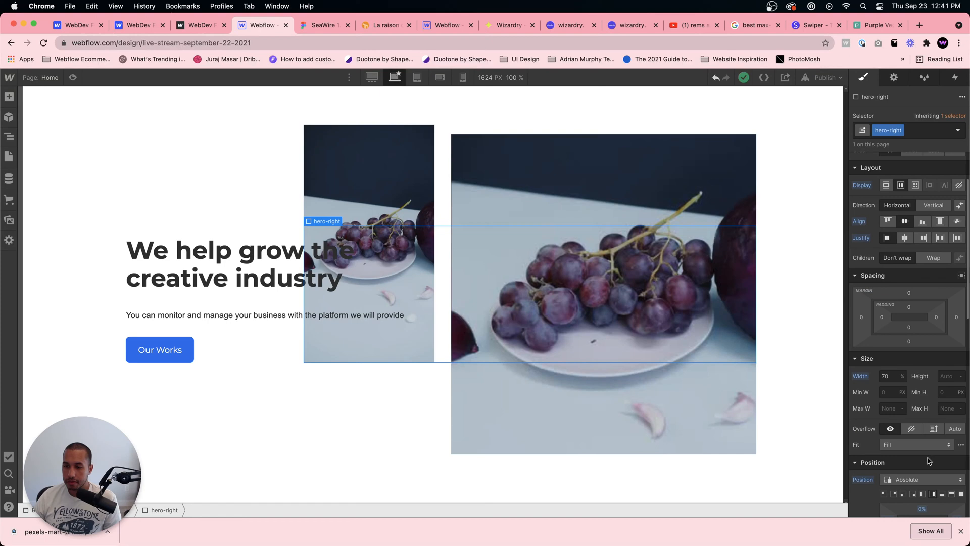
{"action": "left_click", "coordinate": [909, 479]}
{"action": "left_click", "coordinate": [904, 439]}
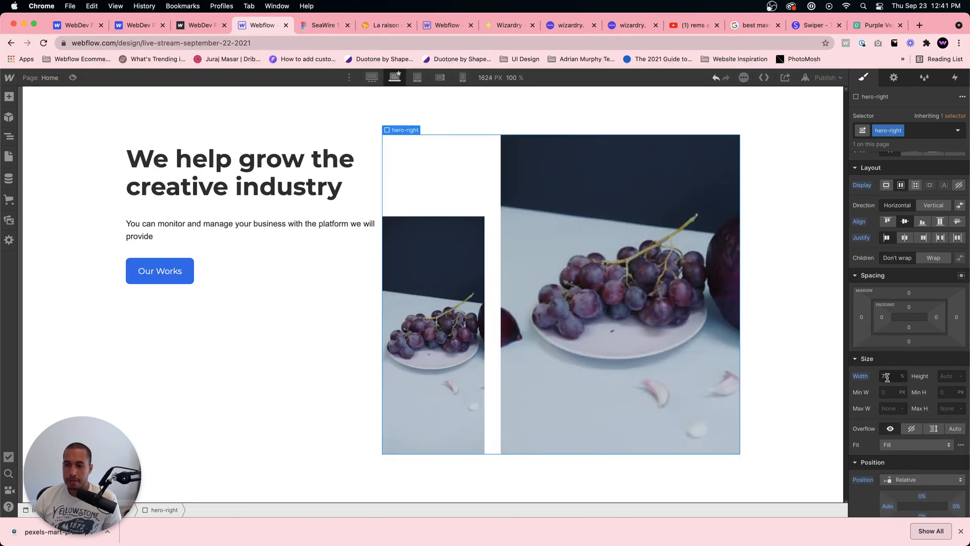
{"action": "left_click_drag", "start_coordinate": [888, 506], "coordinate": [830, 506]}
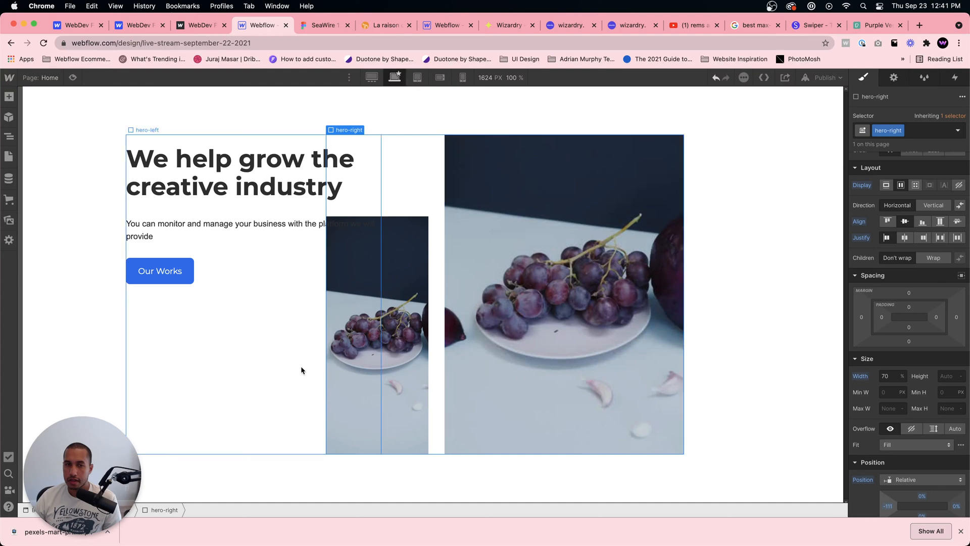
{"action": "left_click", "coordinate": [700, 341]}
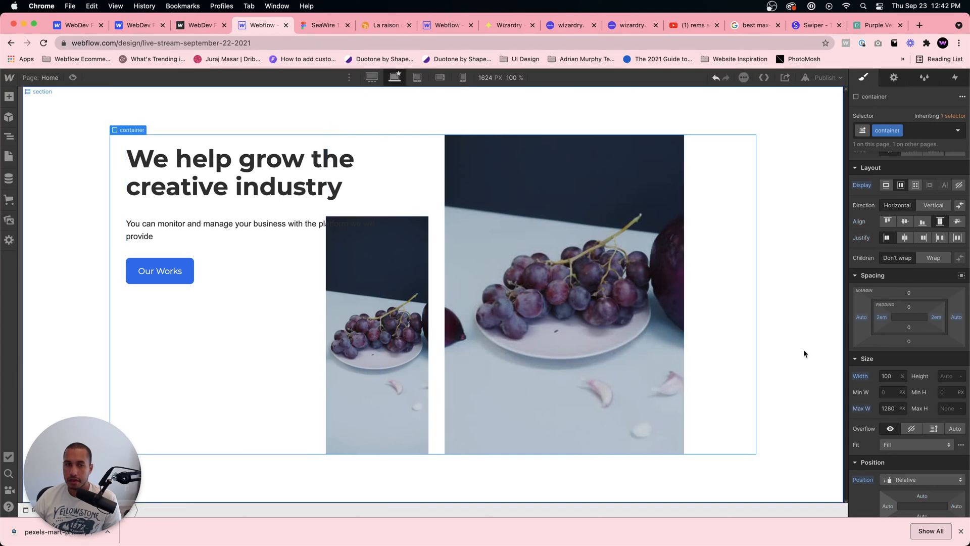
Step: Center the container's flex children vertically so the hero text sits midway beside the videos
{"action": "left_click", "coordinate": [904, 221]}
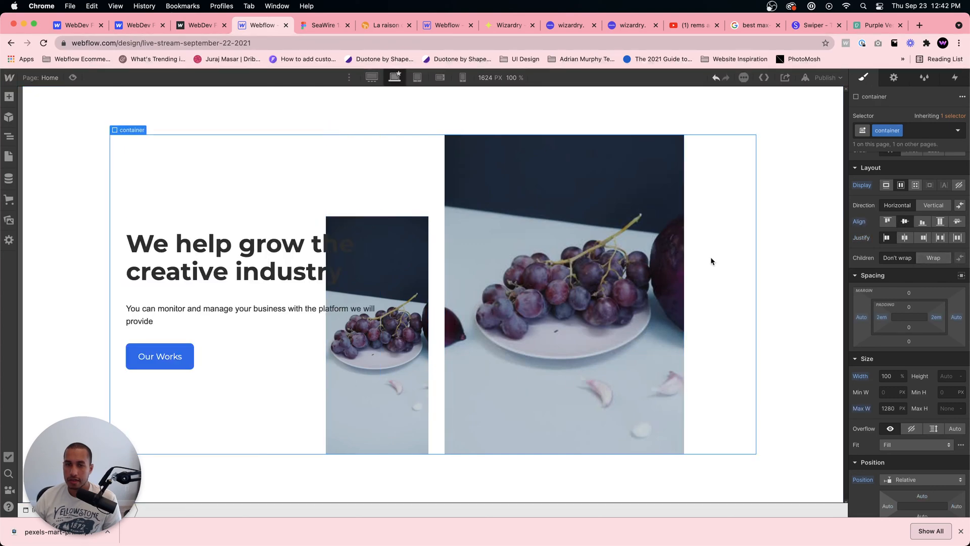
{"action": "left_click", "coordinate": [423, 206]}
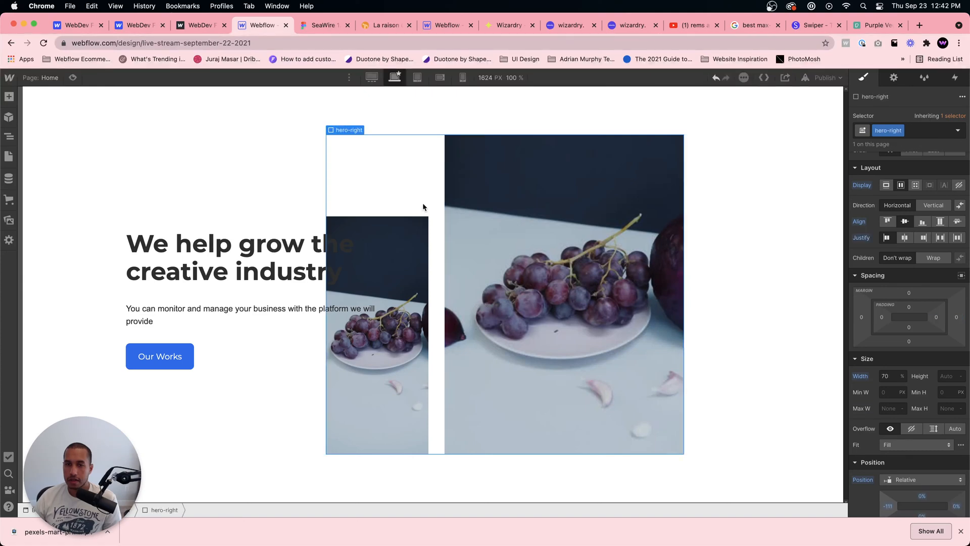
{"action": "left_click", "coordinate": [419, 234]}
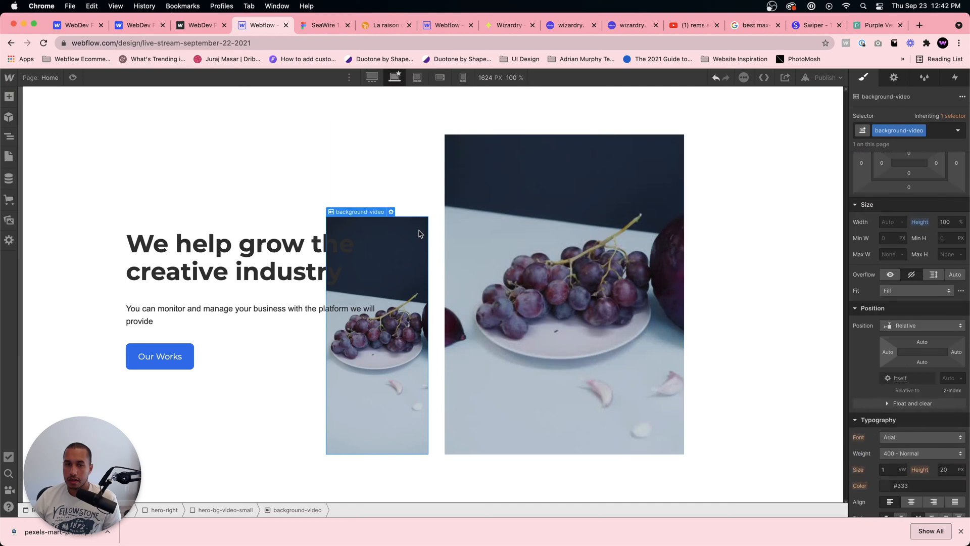
Step: Check the height of the hero-bg-video-large wrapper and set the hero-bg-video-small wrapper's height to 39 em to match
{"action": "left_click", "coordinate": [581, 358]}
{"action": "left_click", "coordinate": [244, 509]}
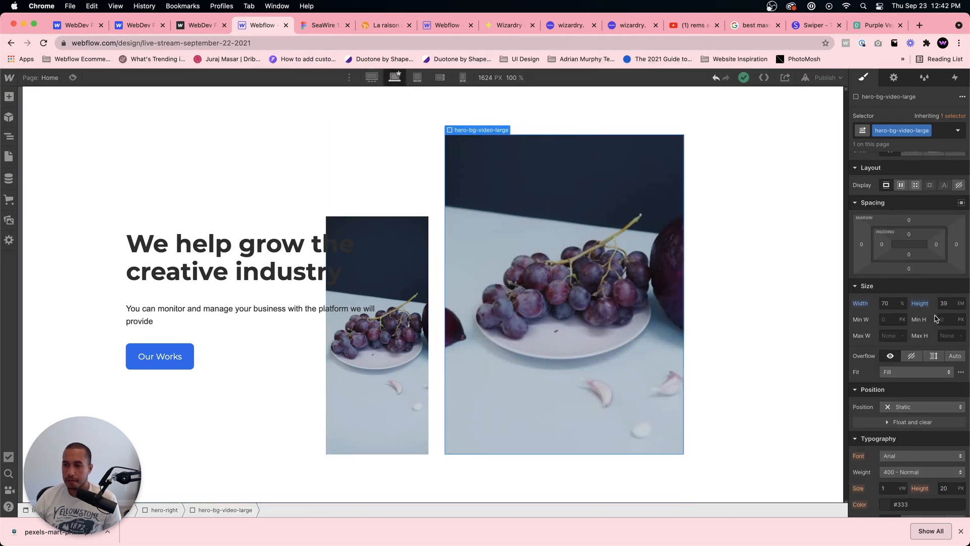
{"action": "left_click", "coordinate": [413, 365]}
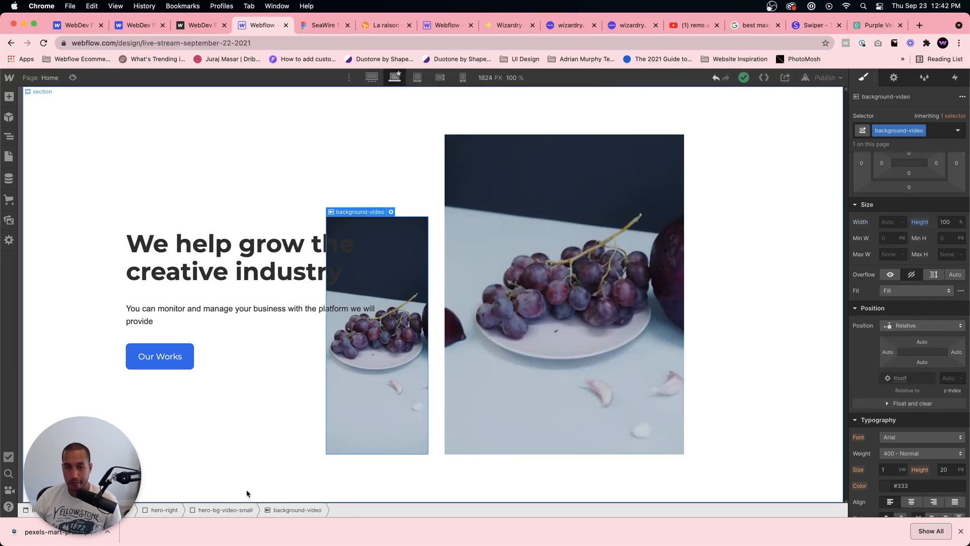
{"action": "left_click", "coordinate": [238, 510]}
{"action": "left_click", "coordinate": [944, 303]}
{"action": "type", "text": "30"}
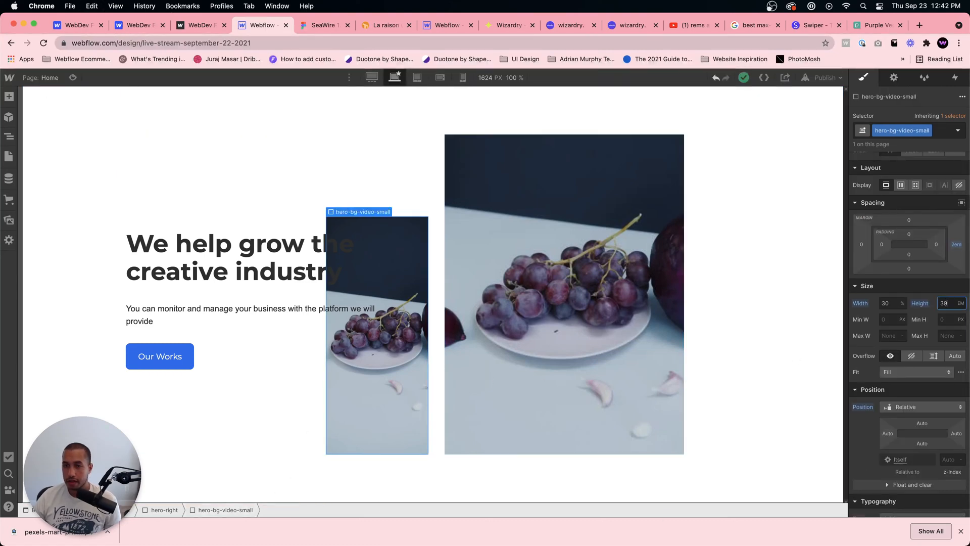
{"action": "key", "text": "Return"}
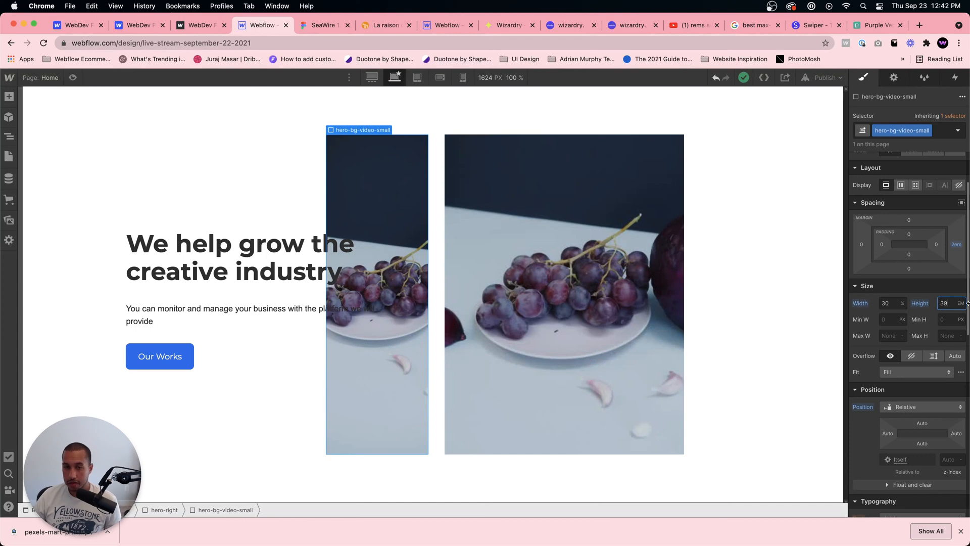
Step: Reduce the hero-bg-video-small wrapper's height to 32 em, comparing its proportions with the Figma design
{"action": "key", "text": "alt+Down"}
{"action": "key", "text": "alt+Down"}
{"action": "key", "text": "alt+Down"}
{"action": "key", "text": "alt+Down"}
{"action": "key", "text": "alt+Down"}
{"action": "key", "text": "alt+Down"}
{"action": "key", "text": "alt+Down"}
{"action": "key", "text": "alt+Down"}
{"action": "key", "text": "alt+Down"}
{"action": "key", "text": "alt+Down"}
{"action": "key", "text": "alt+Down"}
{"action": "key", "text": "alt+Down"}
{"action": "key", "text": "alt+Down"}
{"action": "key", "text": "alt+Down"}
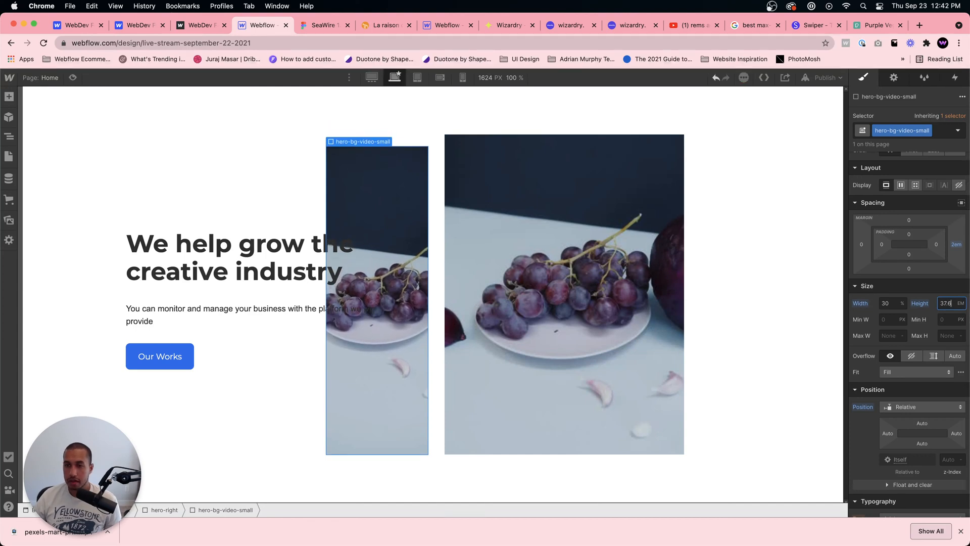
{"action": "left_click", "coordinate": [315, 26]}
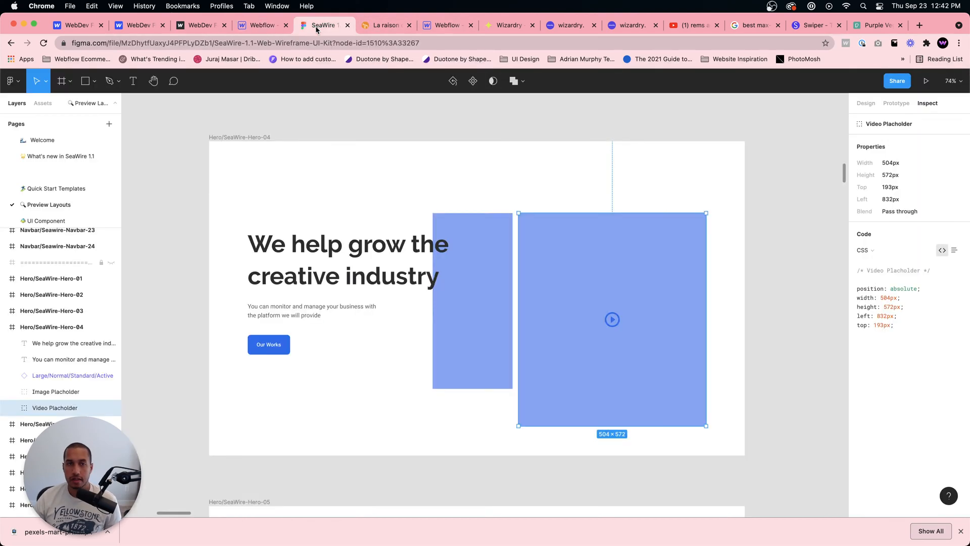
{"action": "left_click", "coordinate": [263, 25]}
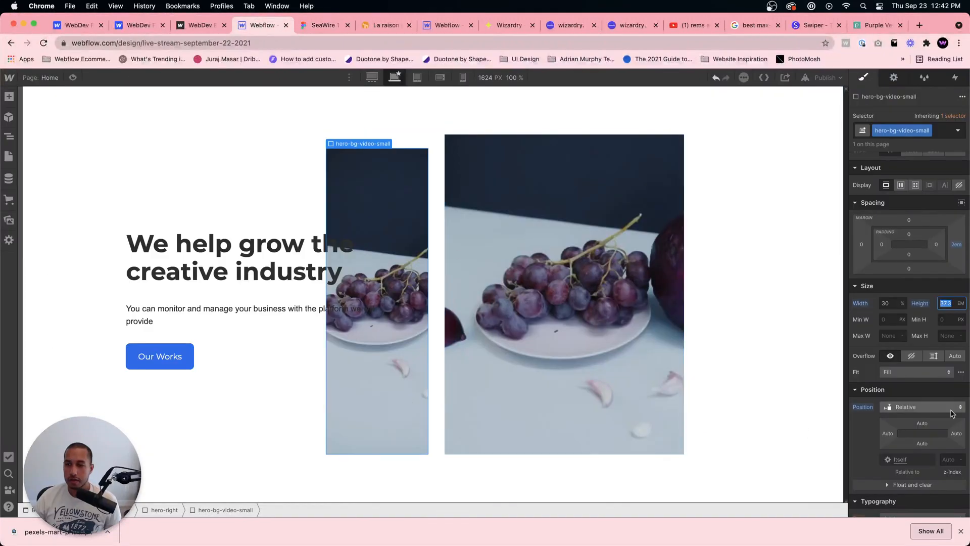
{"action": "key", "text": "Return"}
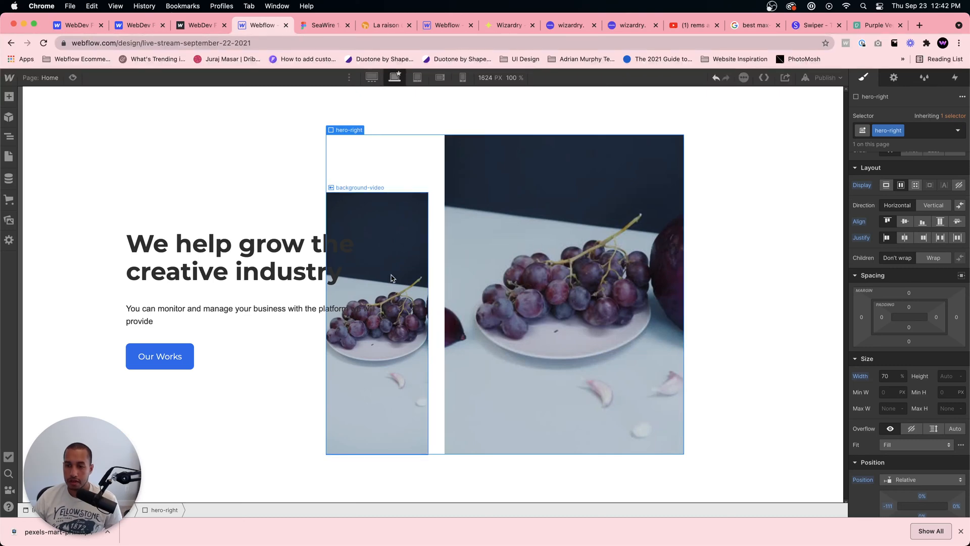
Step: Set the individual flex child alignment of the hero-bg-video-small wrapper to start
{"action": "left_click", "coordinate": [426, 401]}
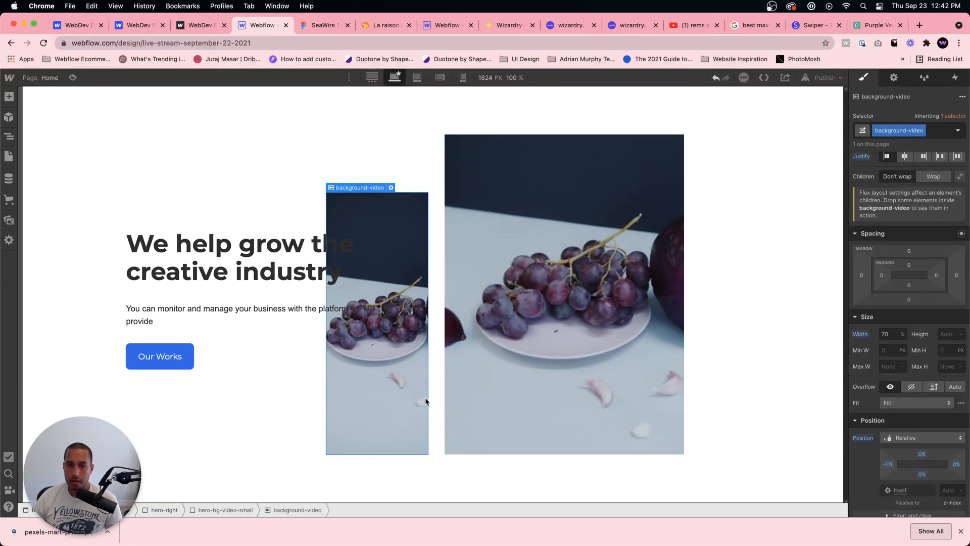
{"action": "left_click", "coordinate": [412, 161]}
{"action": "left_click", "coordinate": [385, 374]}
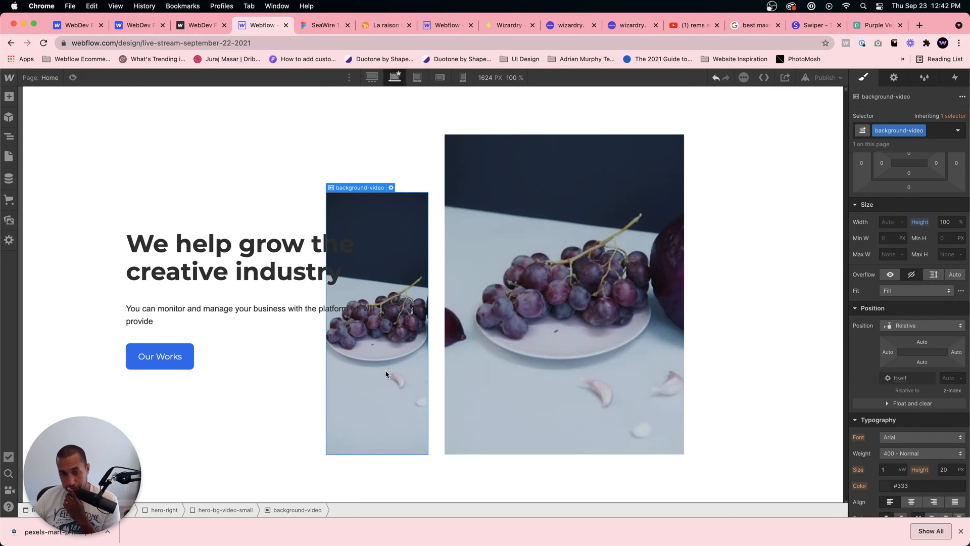
{"action": "left_click", "coordinate": [232, 512]}
{"action": "scroll", "coordinate": [928, 205], "scroll_direction": "up", "scroll_amount": 2}
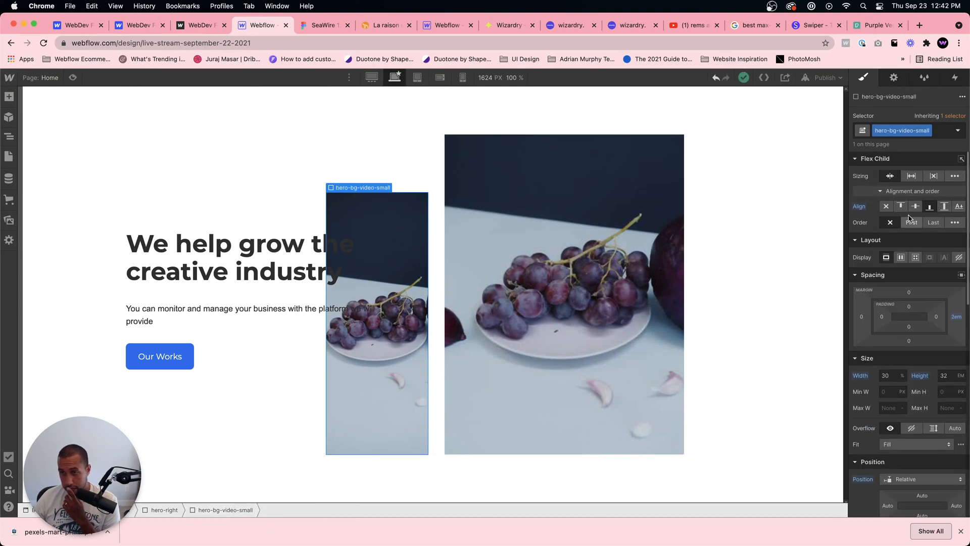
{"action": "left_click", "coordinate": [900, 206]}
Step: Try Absolute positioning on the hero-right container and restore it to Relative
{"action": "left_click", "coordinate": [451, 428]}
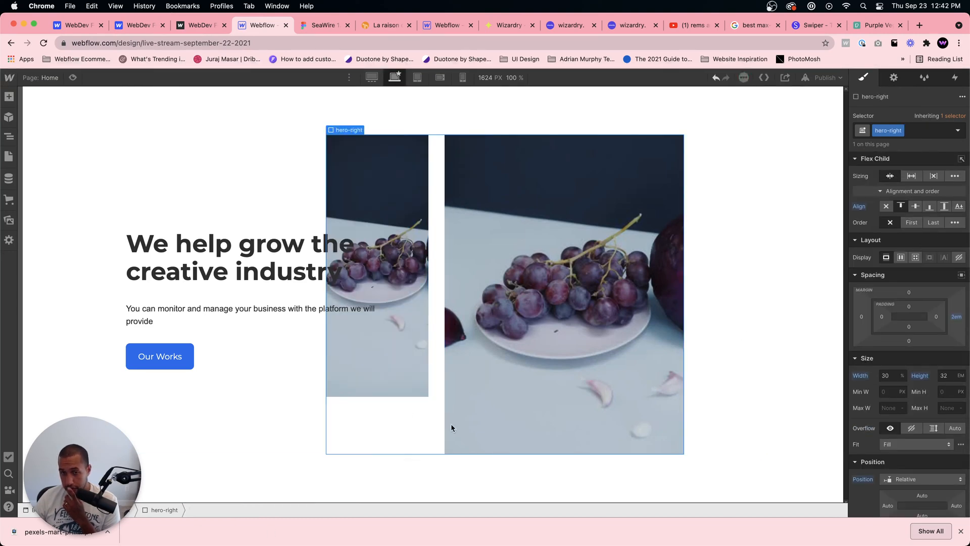
{"action": "scroll", "coordinate": [912, 374], "scroll_direction": "down", "scroll_amount": 5}
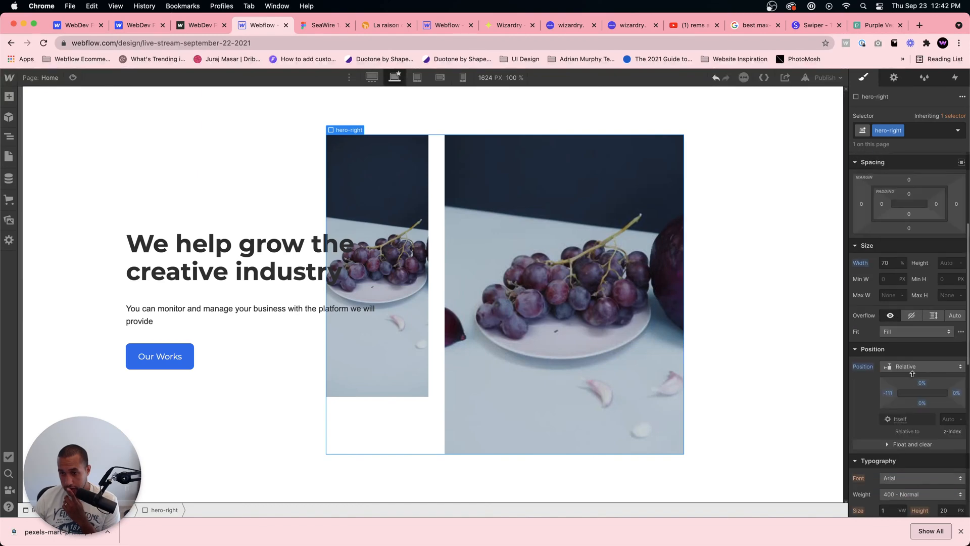
{"action": "left_click", "coordinate": [912, 366]}
{"action": "left_click", "coordinate": [911, 380]}
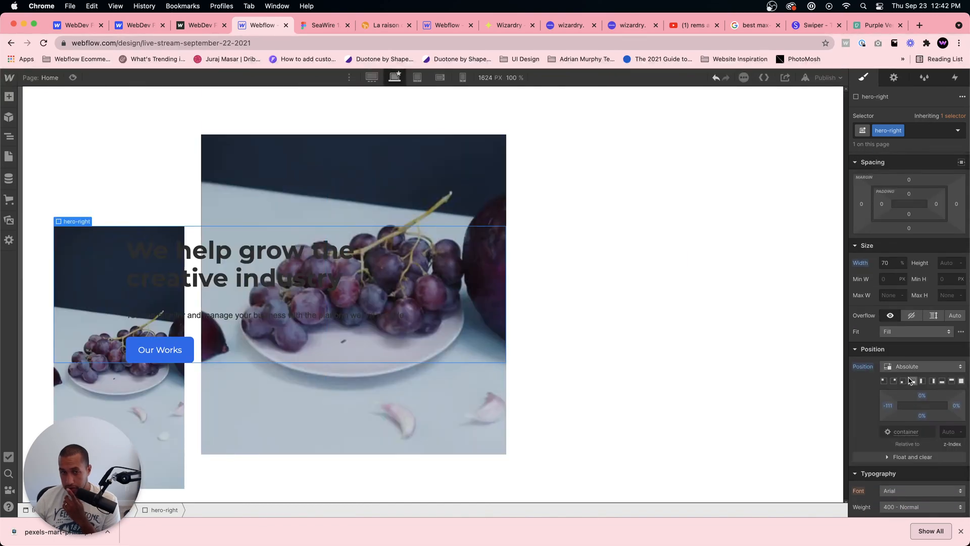
{"action": "left_click", "coordinate": [916, 366]}
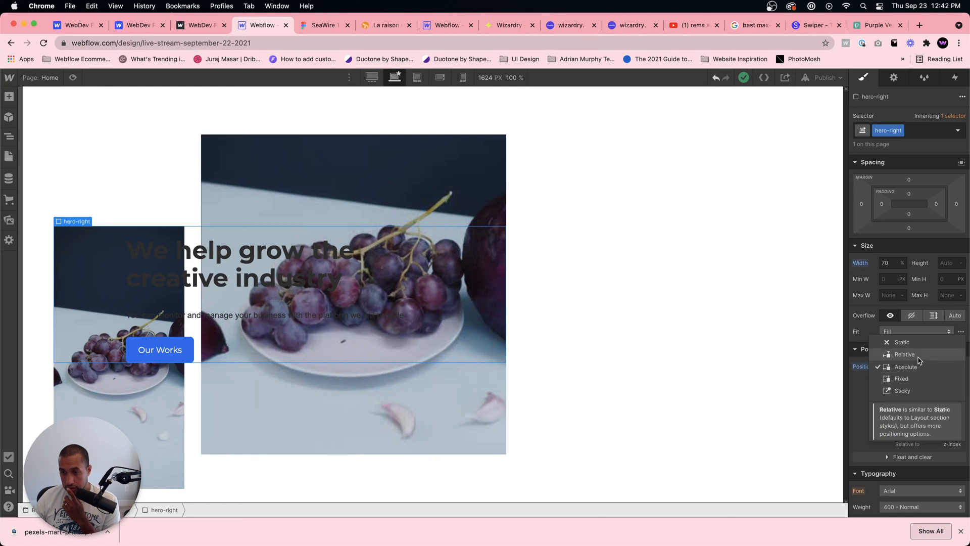
{"action": "left_click", "coordinate": [905, 354]}
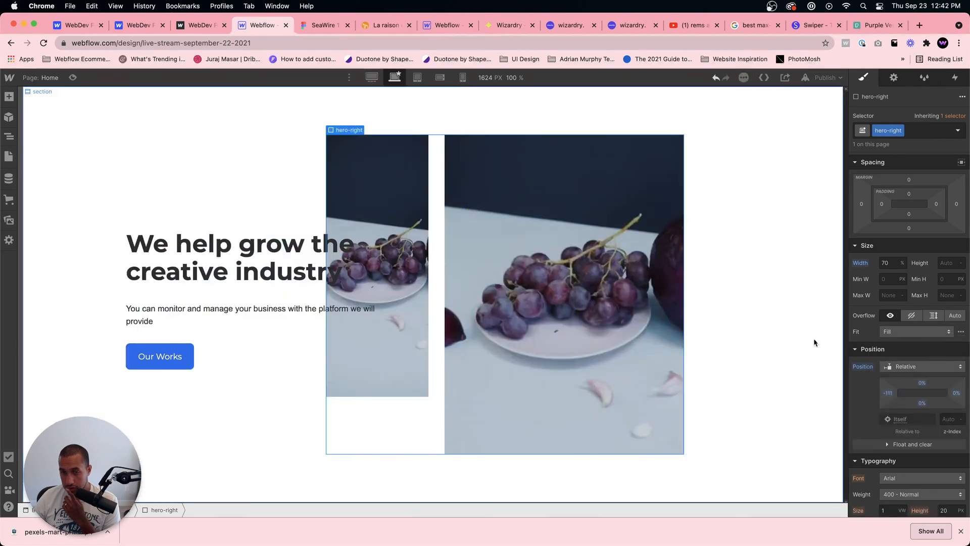
Step: Examine the bounds and style settings of the container, hero heading and hero-right elements
{"action": "left_click", "coordinate": [736, 328]}
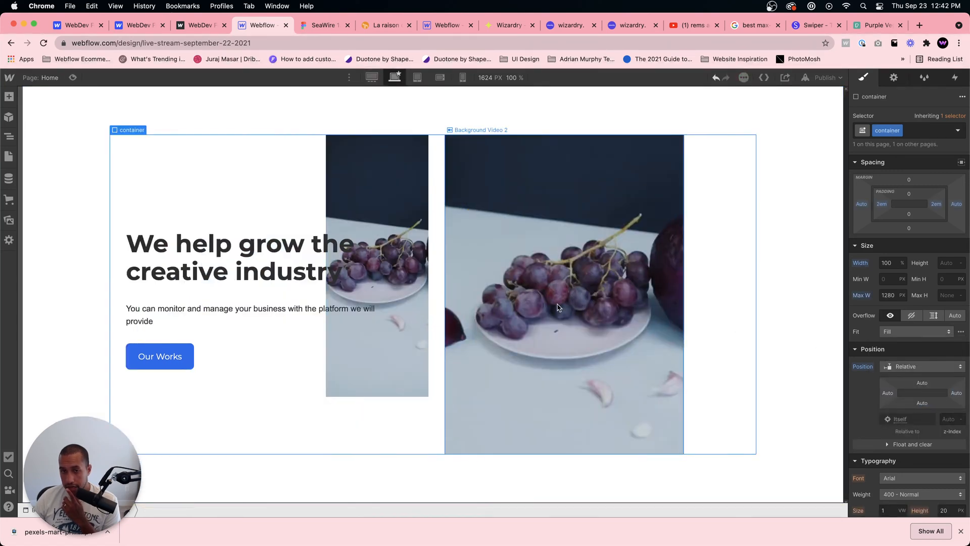
{"action": "left_click", "coordinate": [315, 259]}
{"action": "left_click", "coordinate": [827, 79]}
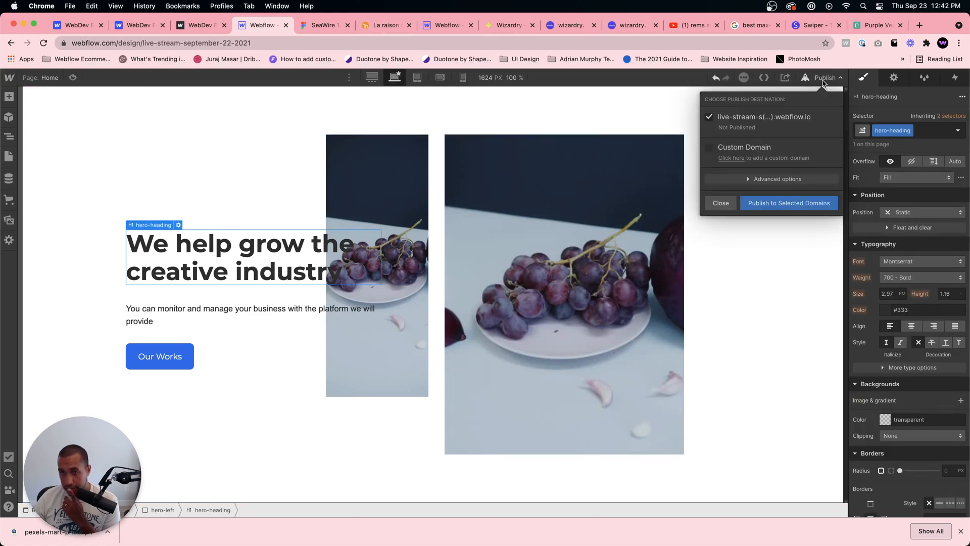
{"action": "left_click", "coordinate": [721, 263]}
{"action": "left_click", "coordinate": [704, 311]}
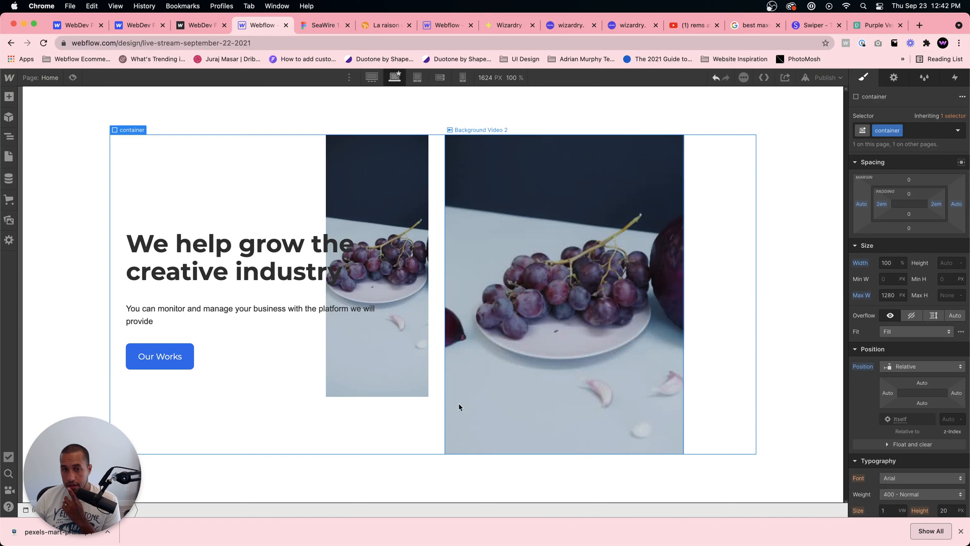
{"action": "left_click", "coordinate": [428, 407]}
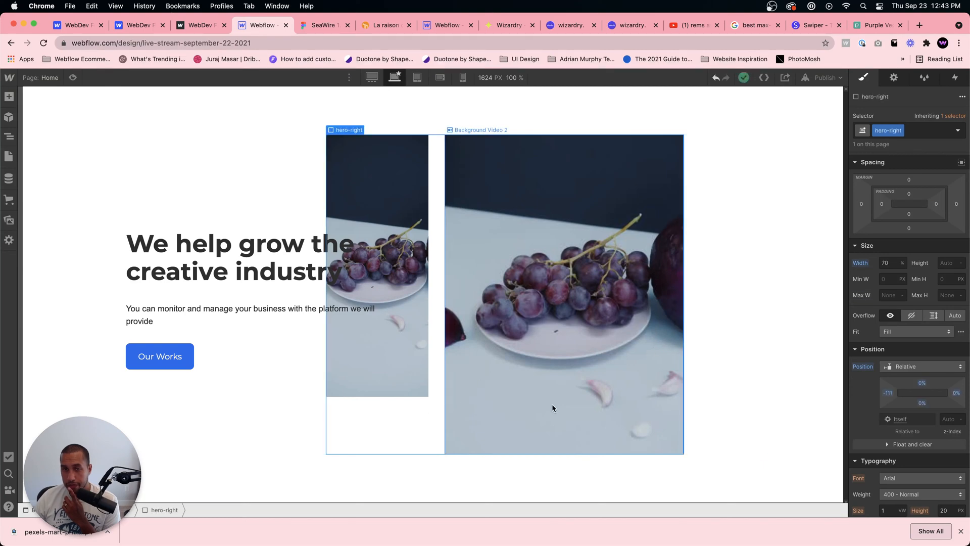
{"action": "left_click", "coordinate": [696, 380]}
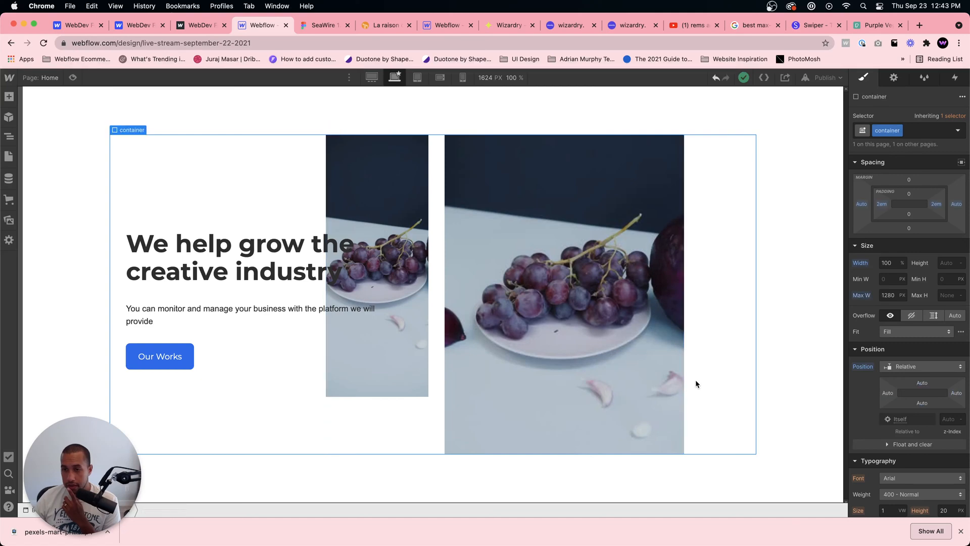
{"action": "left_click", "coordinate": [411, 429]}
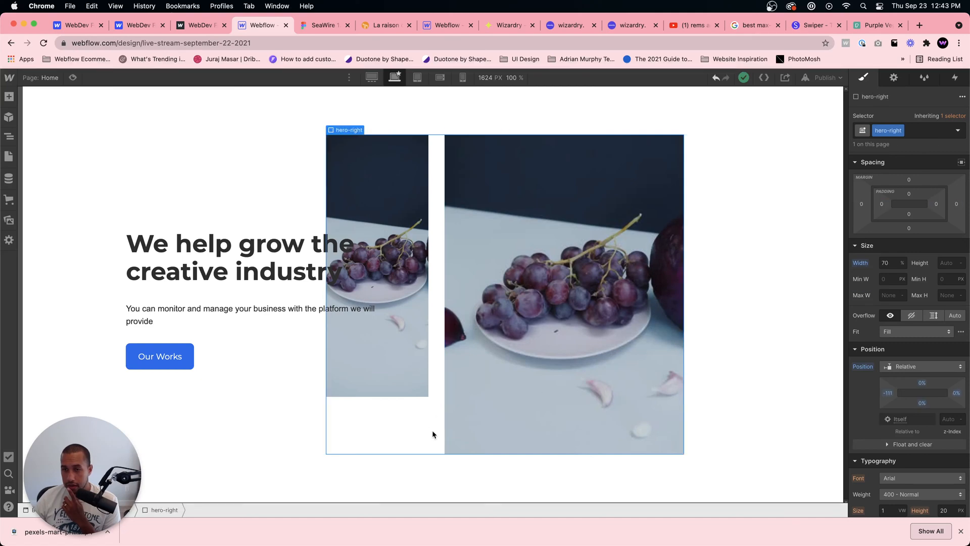
Step: Justify the container's flex children to the end and check the hero-left and hero-right layout settings
{"action": "left_click", "coordinate": [695, 357]}
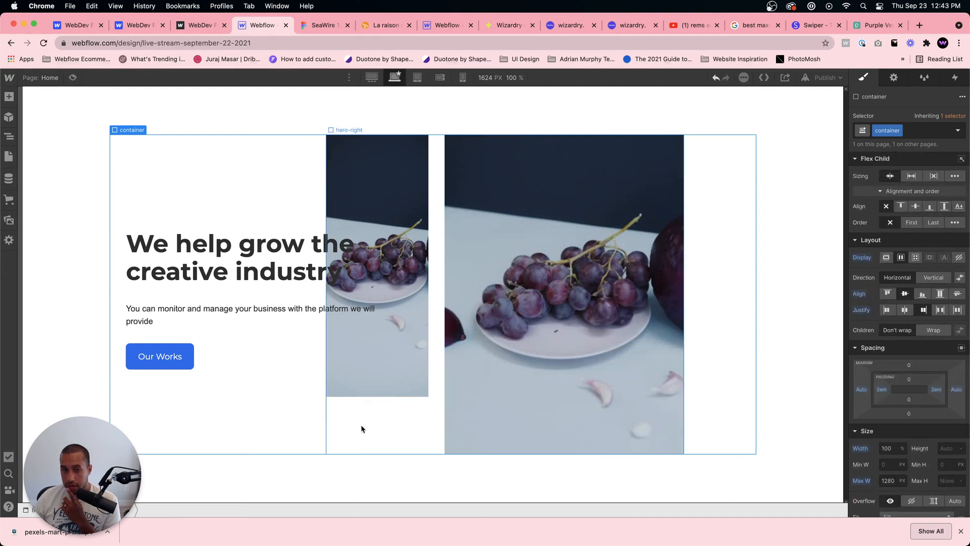
{"action": "left_click", "coordinate": [243, 359]}
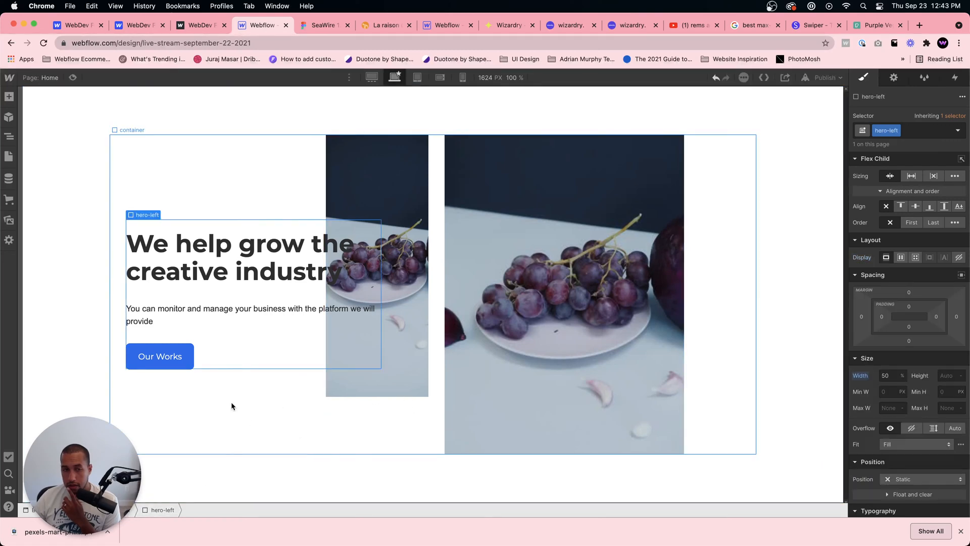
{"action": "left_click", "coordinate": [409, 413]}
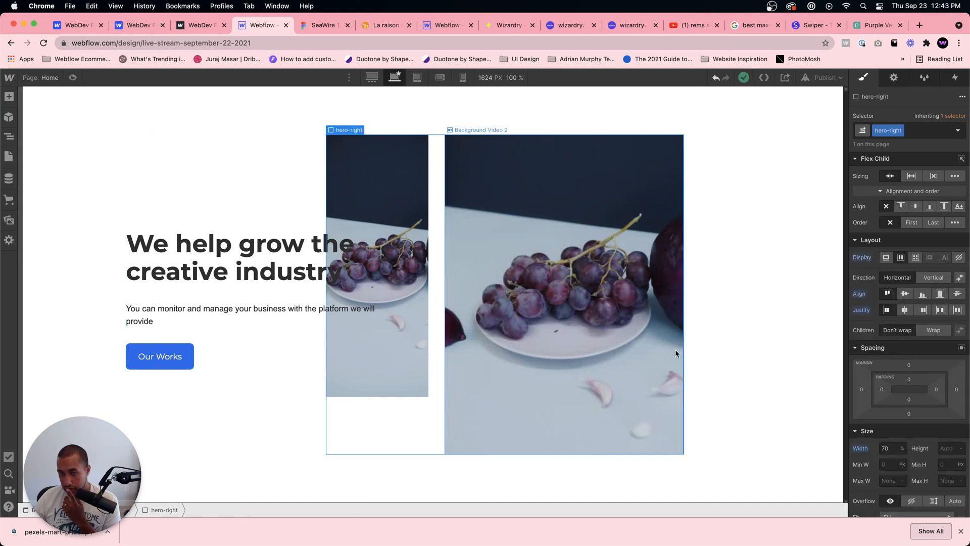
{"action": "left_click", "coordinate": [701, 351]}
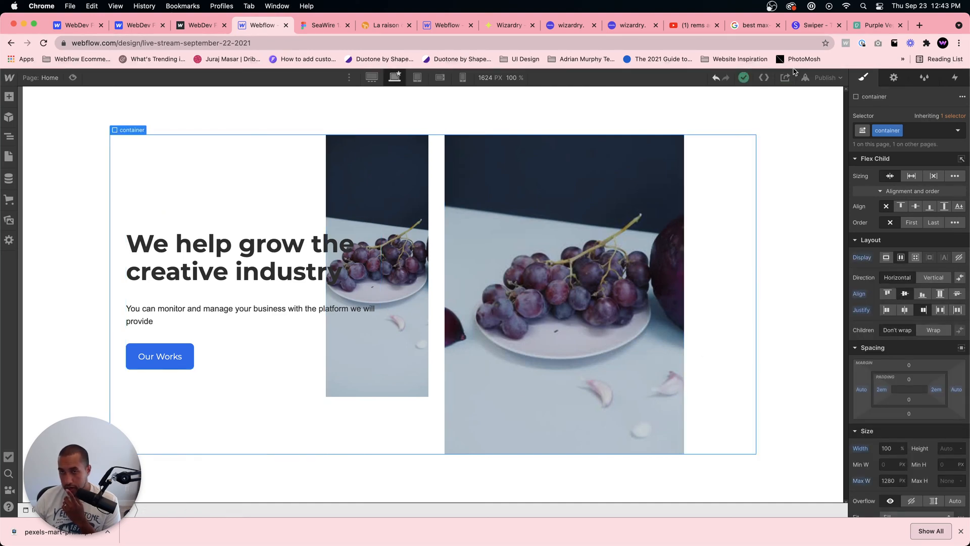
Step: Publish the site to its webflow.io domain and open the live page
{"action": "left_click", "coordinate": [824, 78]}
{"action": "left_click", "coordinate": [784, 206]}
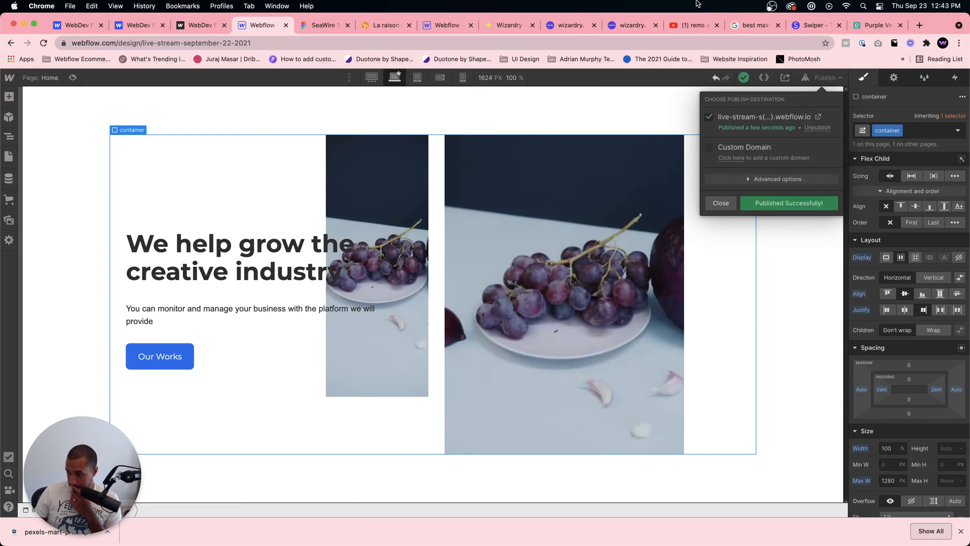
{"action": "left_click", "coordinate": [819, 118]}
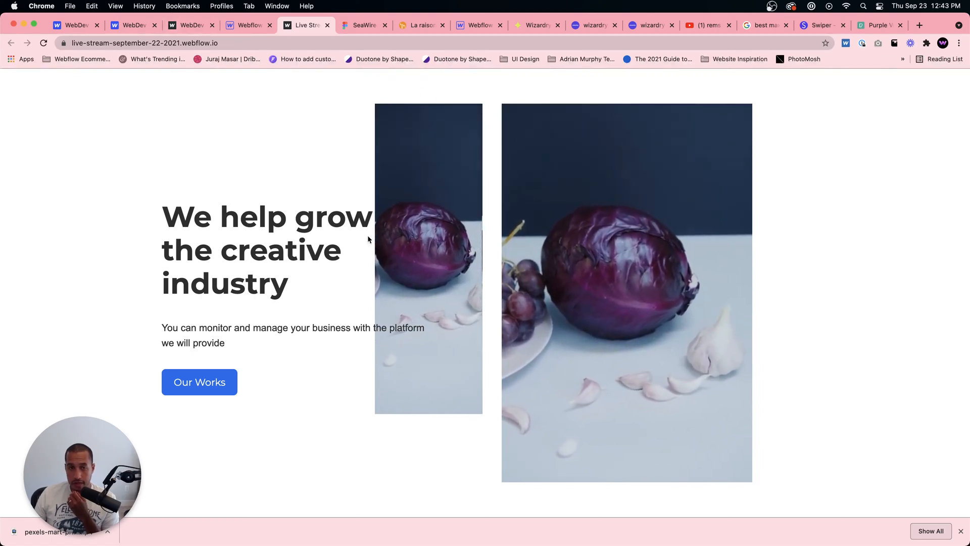
Step: Return to the Webflow Designer, give the hero-right container Absolute positioning and anchor it to the right side
{"action": "left_click", "coordinate": [245, 26]}
{"action": "left_click", "coordinate": [346, 267]}
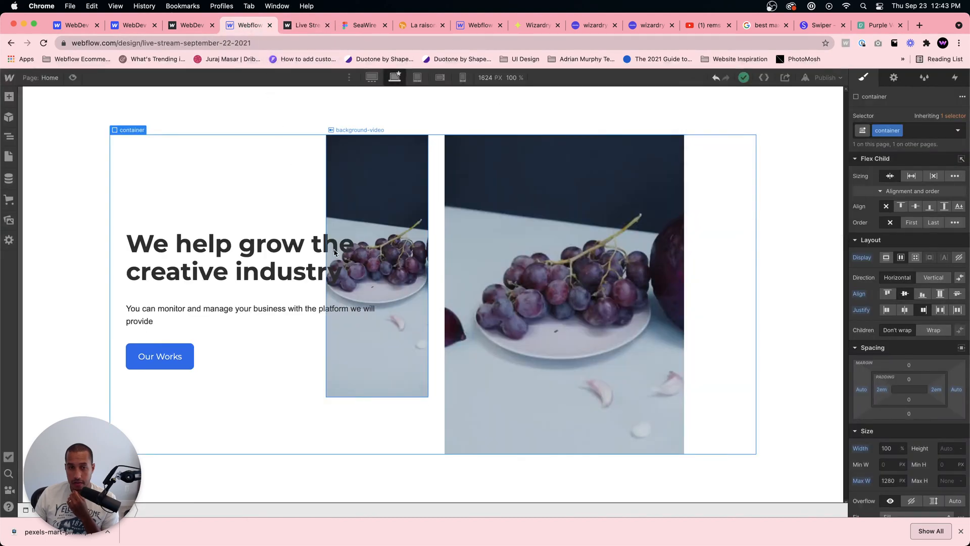
{"action": "left_click", "coordinate": [334, 253]}
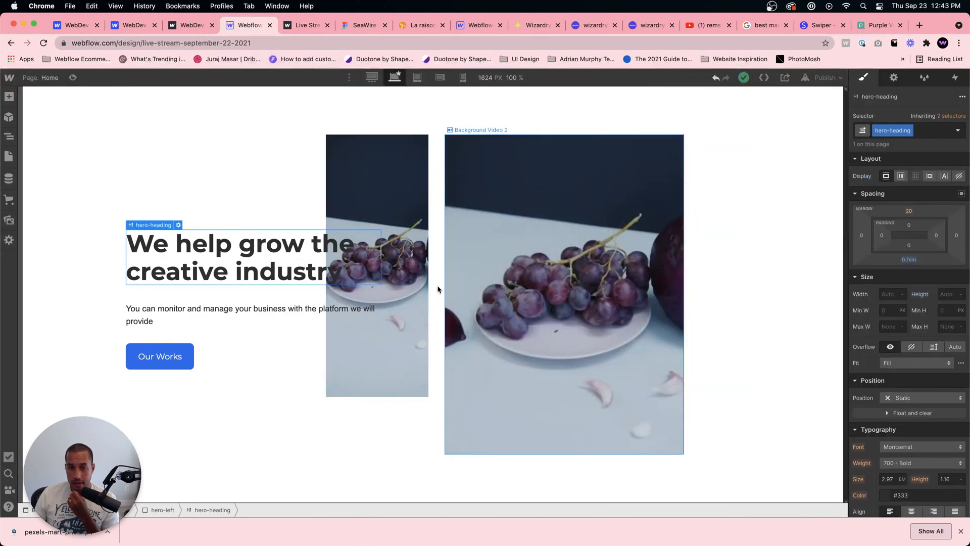
{"action": "left_click", "coordinate": [430, 305]}
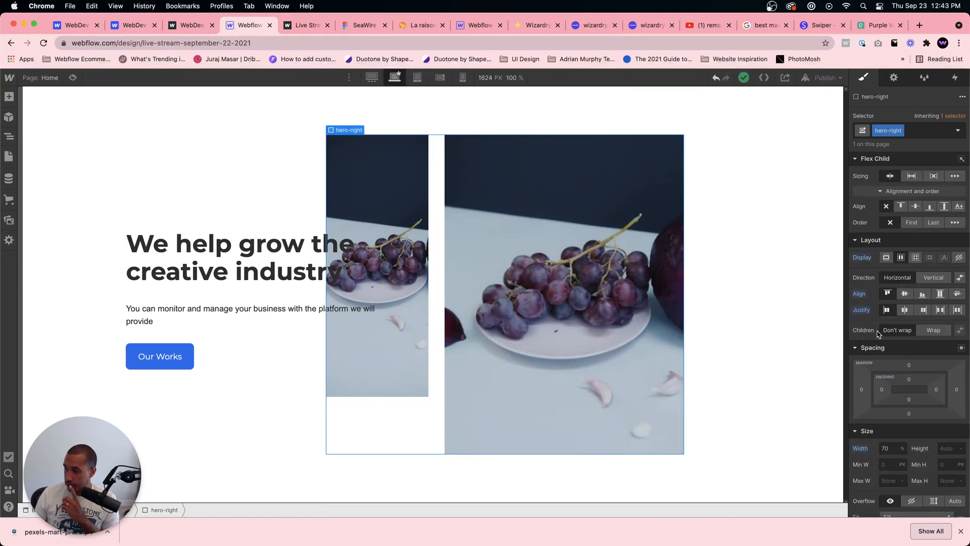
{"action": "scroll", "coordinate": [904, 431], "scroll_direction": "down", "scroll_amount": 3}
{"action": "left_click", "coordinate": [909, 465]}
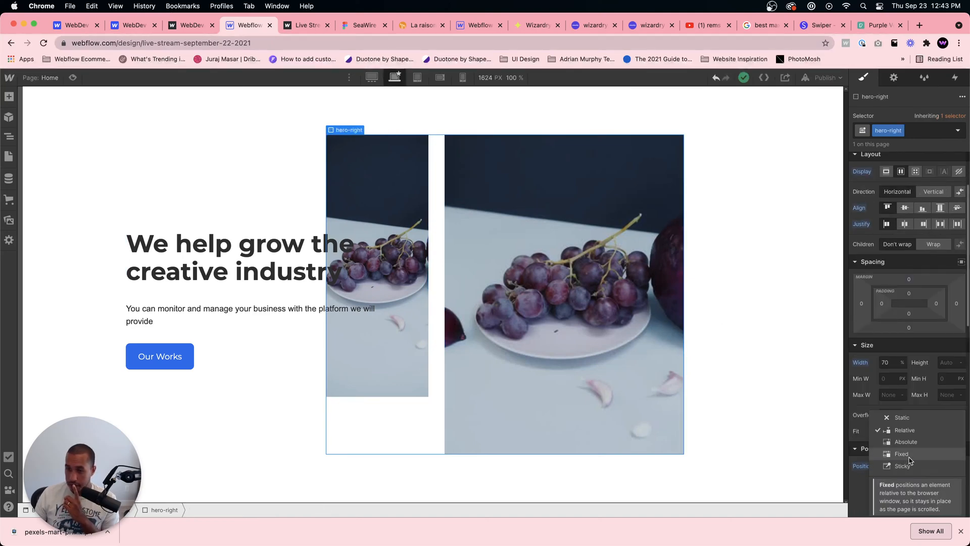
{"action": "left_click", "coordinate": [912, 447]}
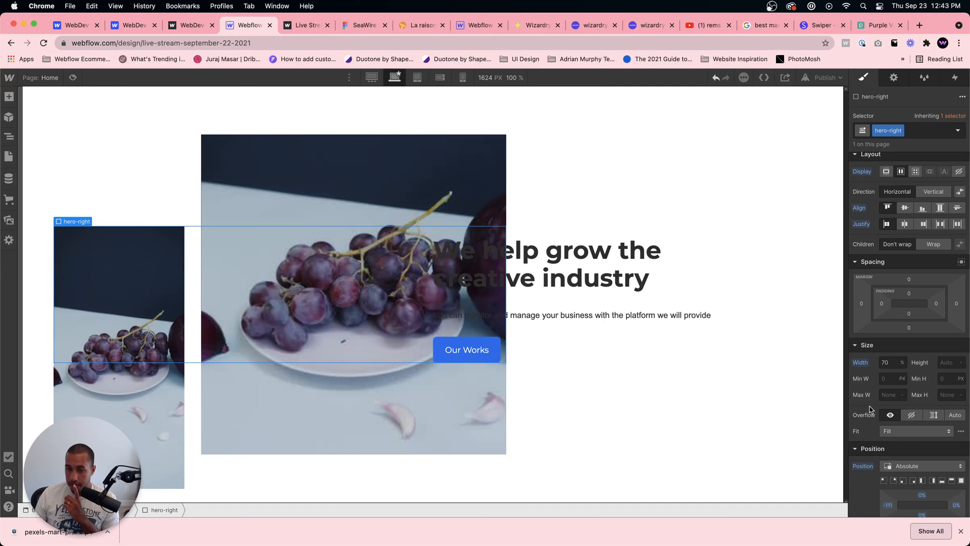
{"action": "left_click", "coordinate": [933, 480]}
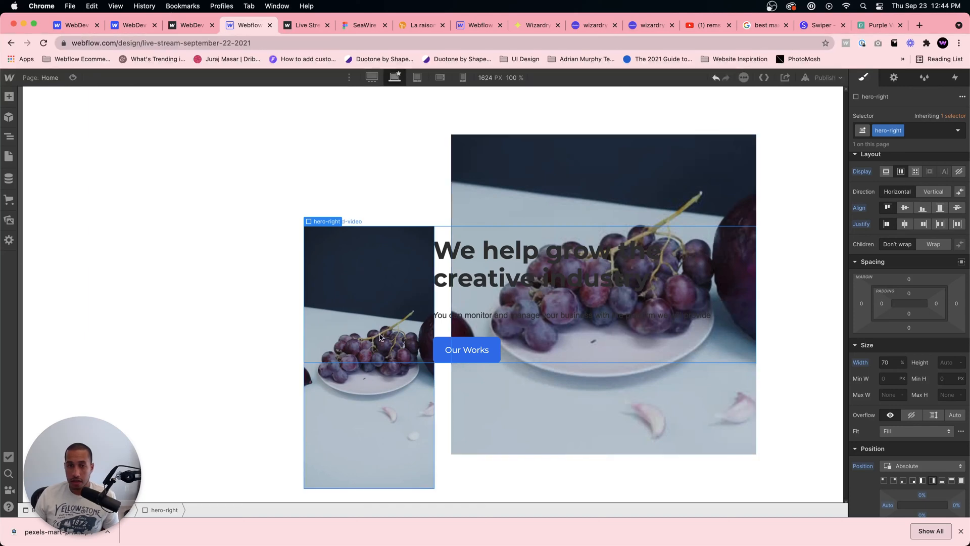
Step: Justify the container's flex children to the start, set its height to 100 VH and center-align its children vertically
{"action": "left_click", "coordinate": [302, 363]}
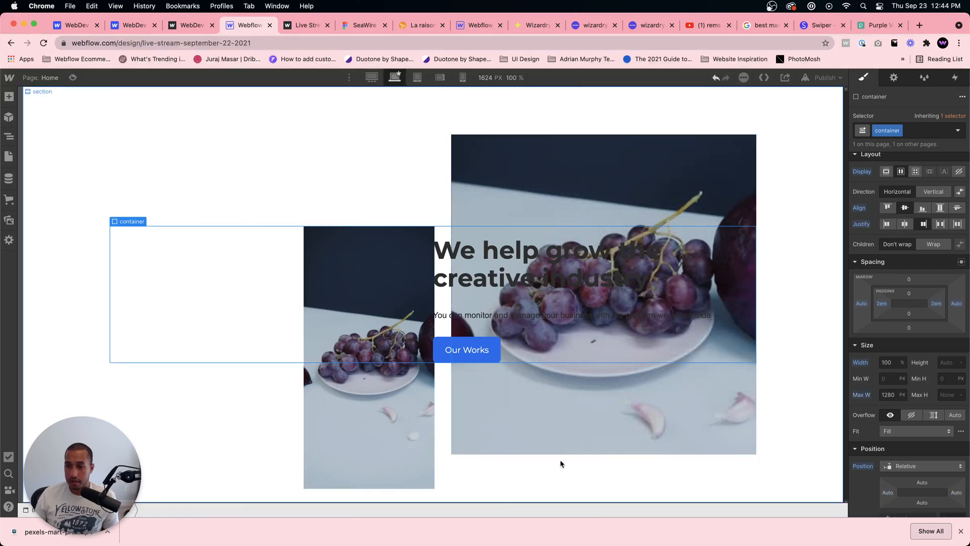
{"action": "left_click", "coordinate": [886, 224]}
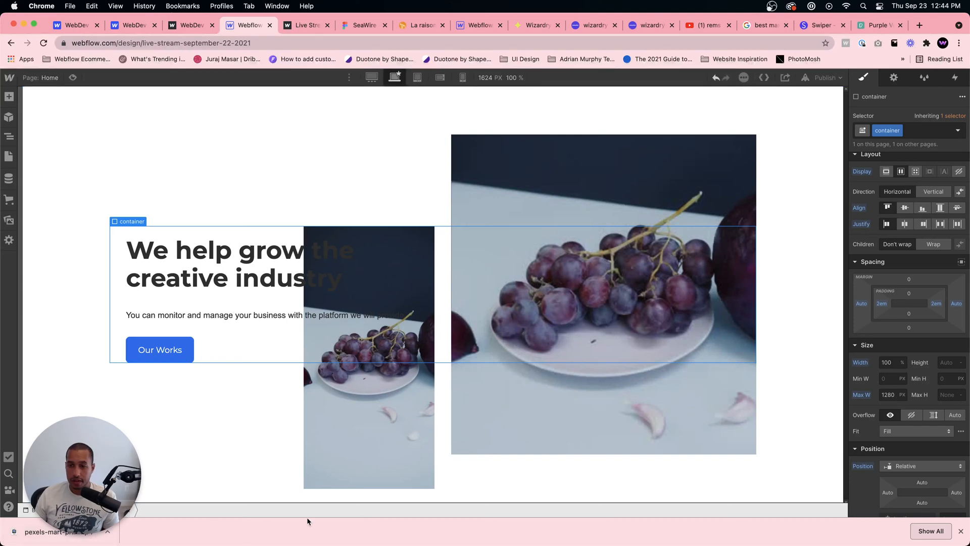
{"action": "left_click", "coordinate": [946, 362]}
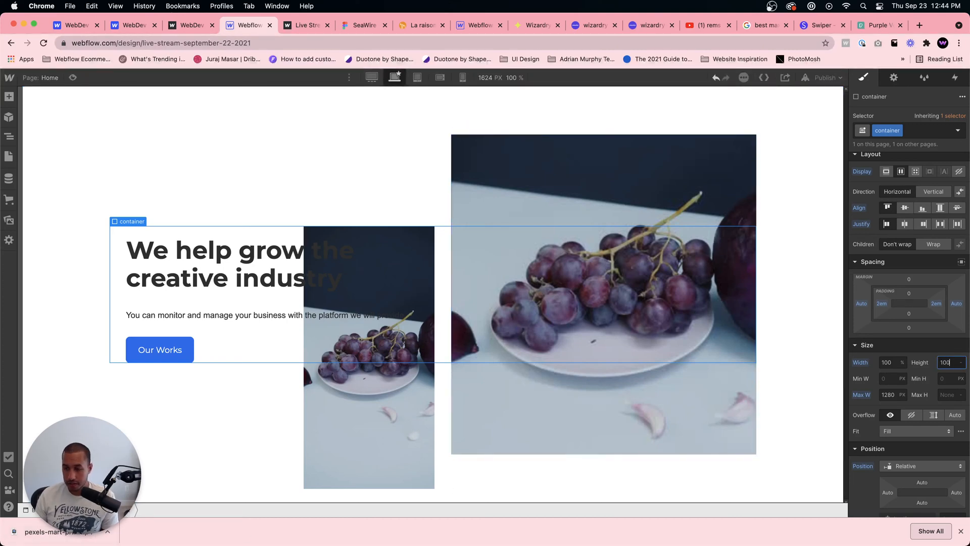
{"action": "type", "text": "100vh"}
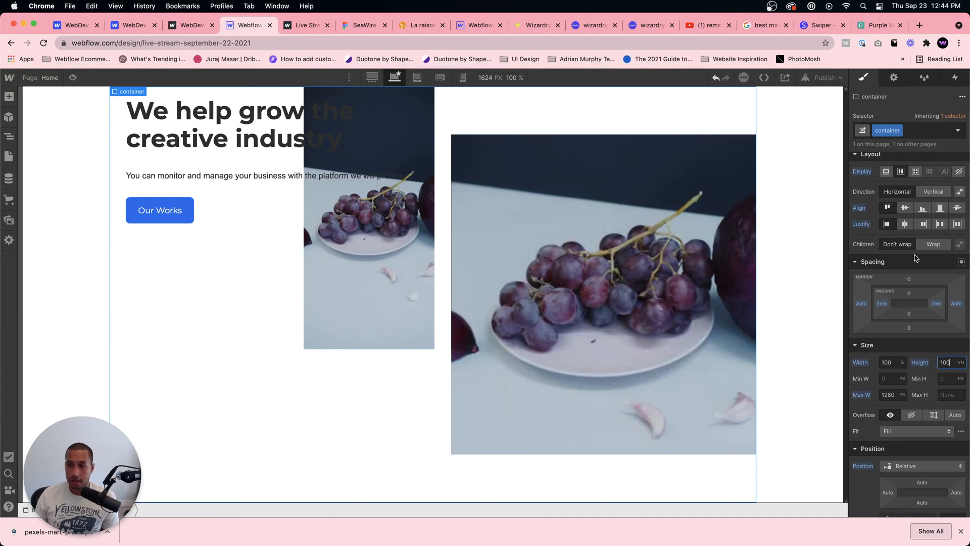
{"action": "key", "text": "Return"}
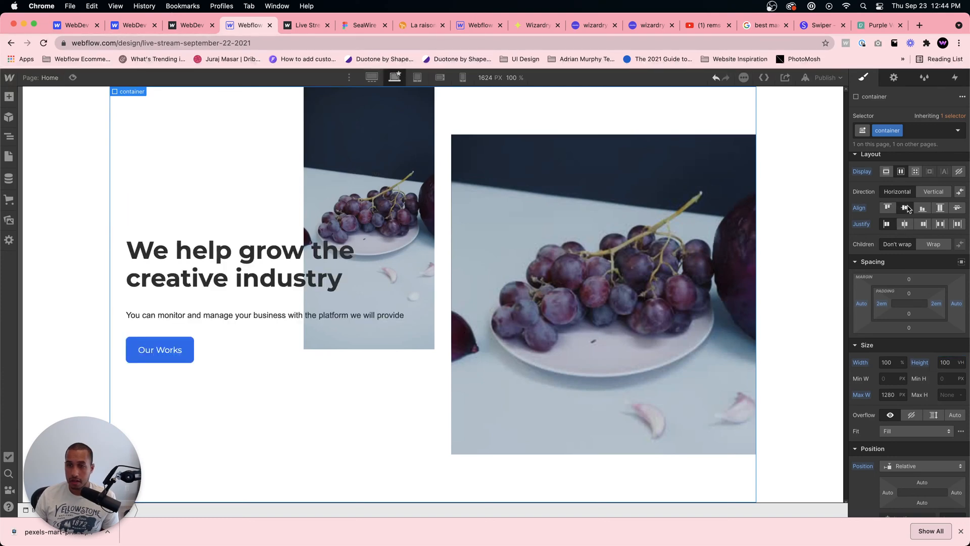
Step: Reset the flex-child alignment of the hero-bg-video-small block to its default
{"action": "left_click", "coordinate": [451, 118]}
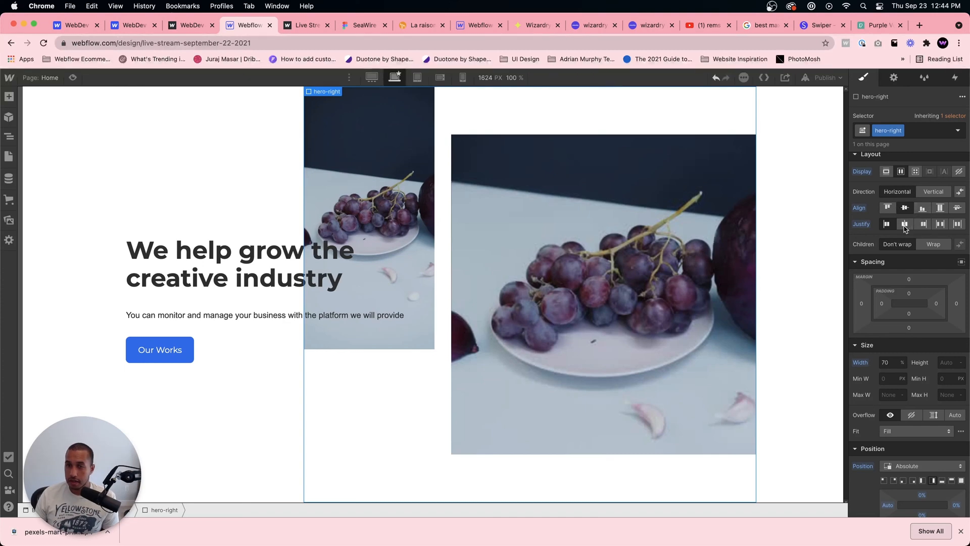
{"action": "left_click", "coordinate": [356, 340]}
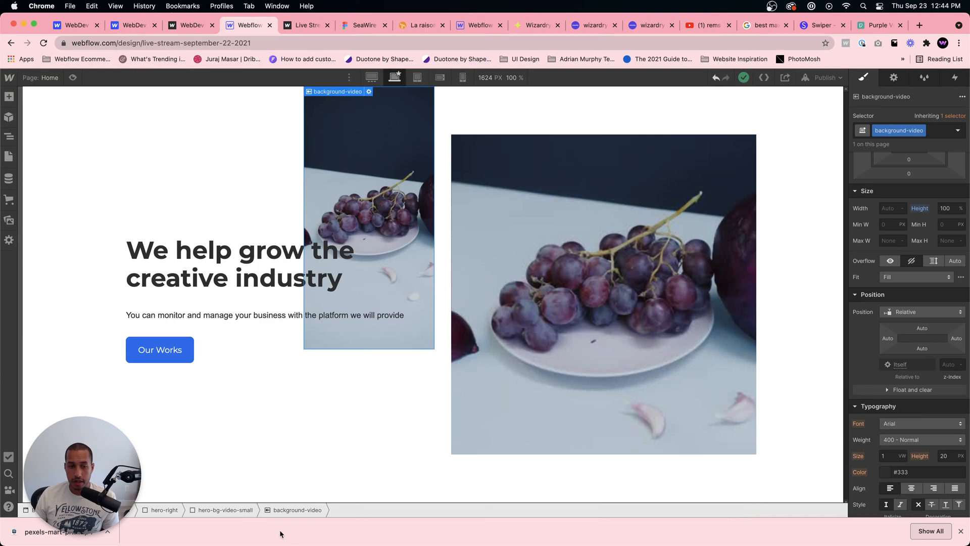
{"action": "left_click", "coordinate": [237, 510]}
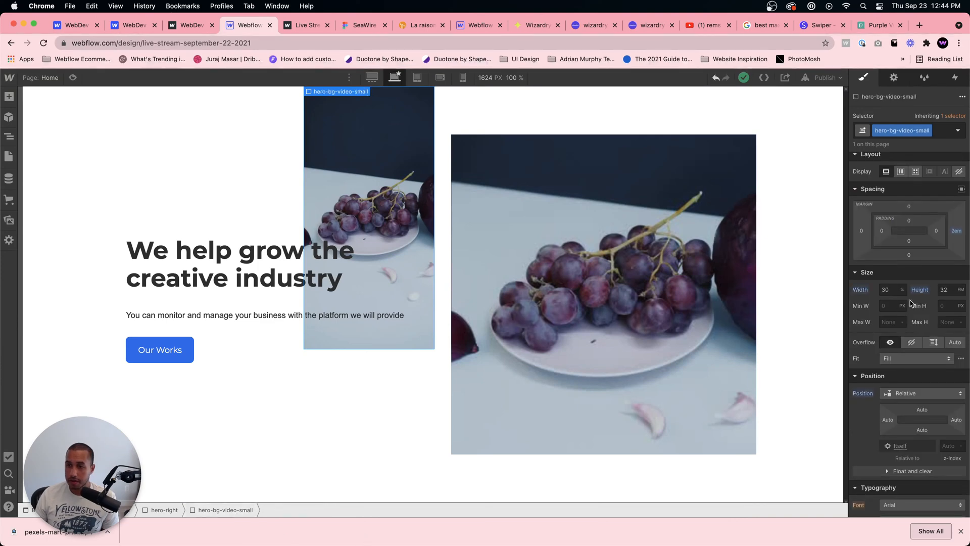
{"action": "scroll", "coordinate": [910, 283], "scroll_direction": "up", "scroll_amount": 4}
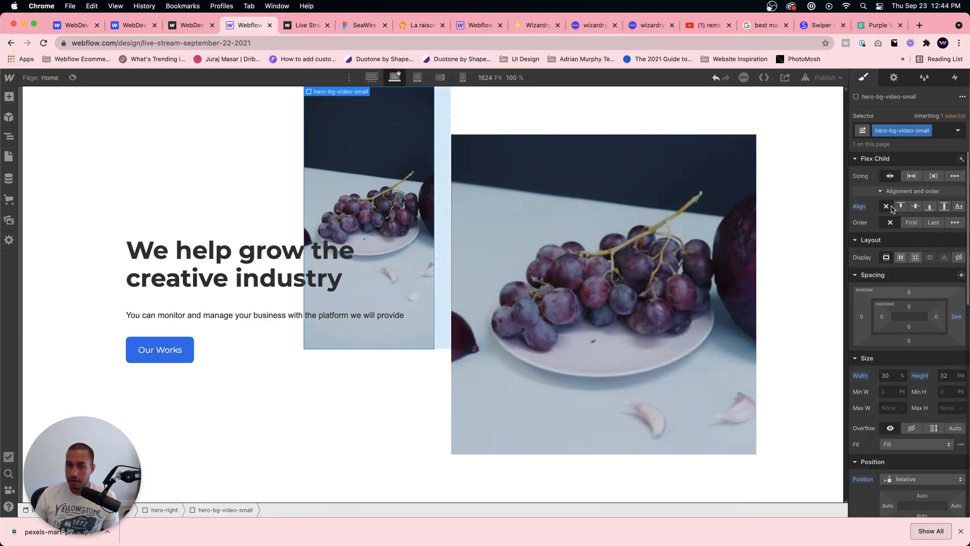
{"action": "left_click", "coordinate": [352, 395]}
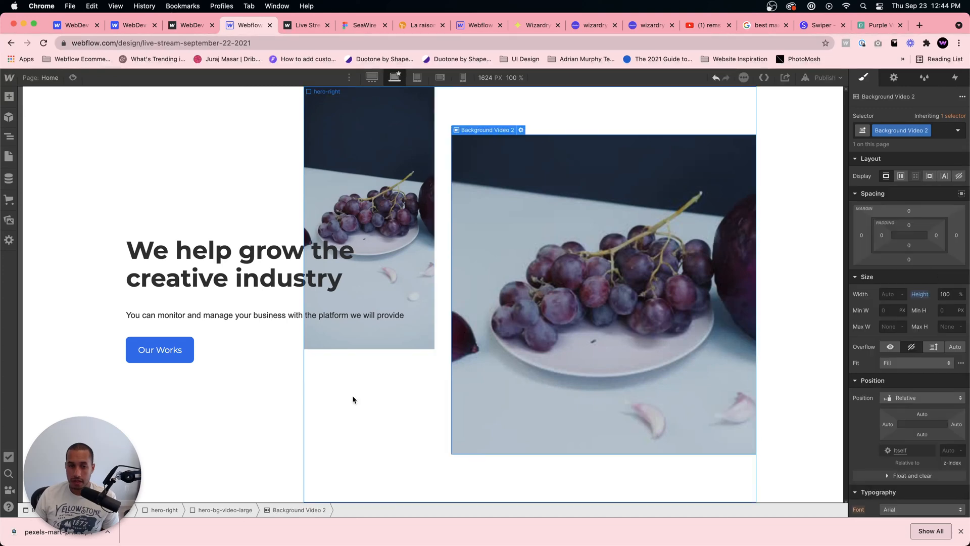
Step: Reset the flex-child alignment of the hero-bg-video-large block and center hero-right's flex children on both axes
{"action": "left_click", "coordinate": [162, 509]}
{"action": "left_click", "coordinate": [217, 509]}
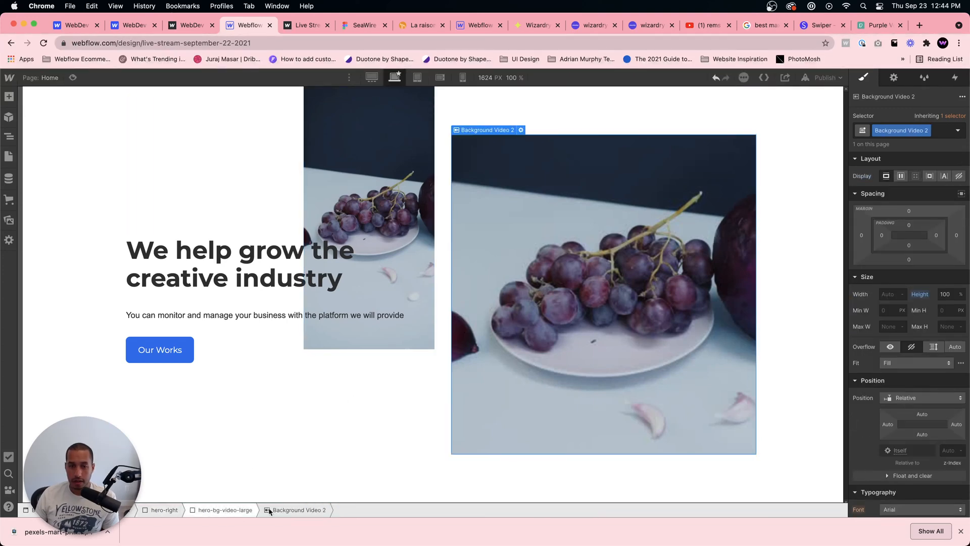
{"action": "left_click", "coordinate": [225, 510]}
{"action": "left_click", "coordinate": [887, 206]}
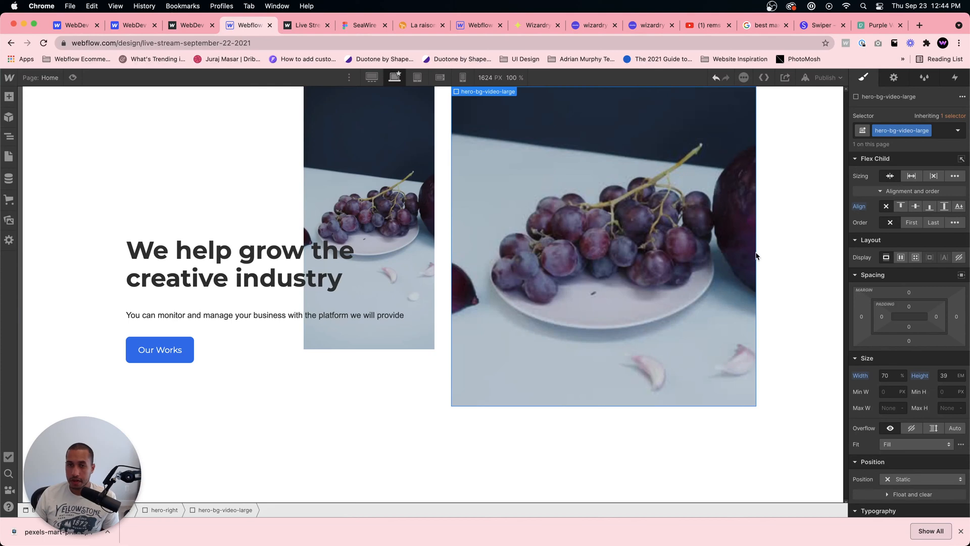
{"action": "left_click", "coordinate": [449, 244]}
{"action": "left_click", "coordinate": [904, 294]}
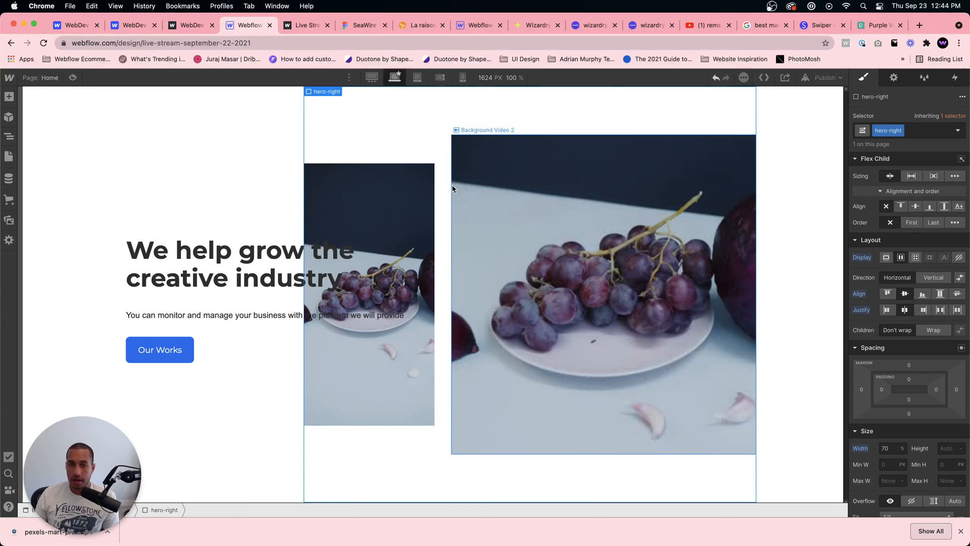
Step: Add a Div Block inside hero-right and place it above the hero-bg-video-small block
{"action": "left_click", "coordinate": [11, 135]}
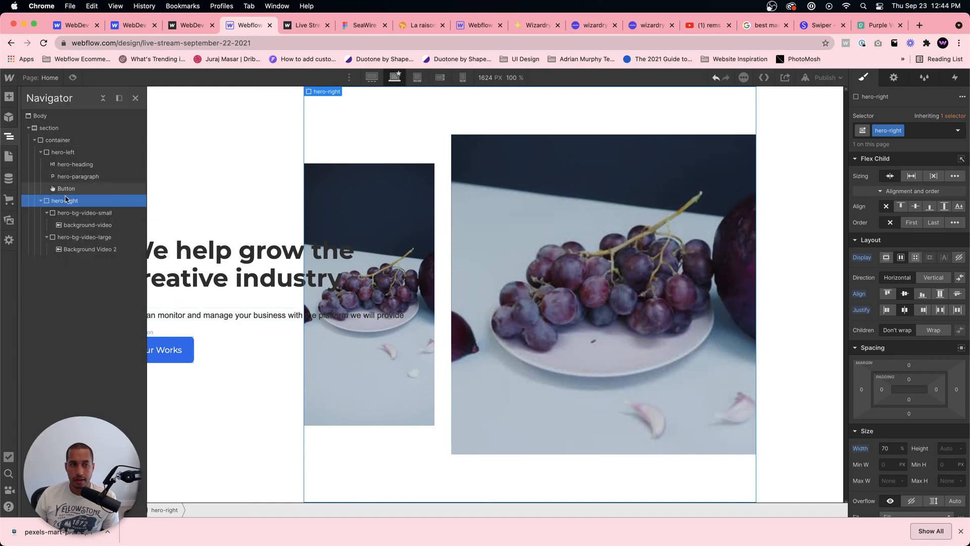
{"action": "key", "text": "super+e"}
{"action": "type", "text": "div"}
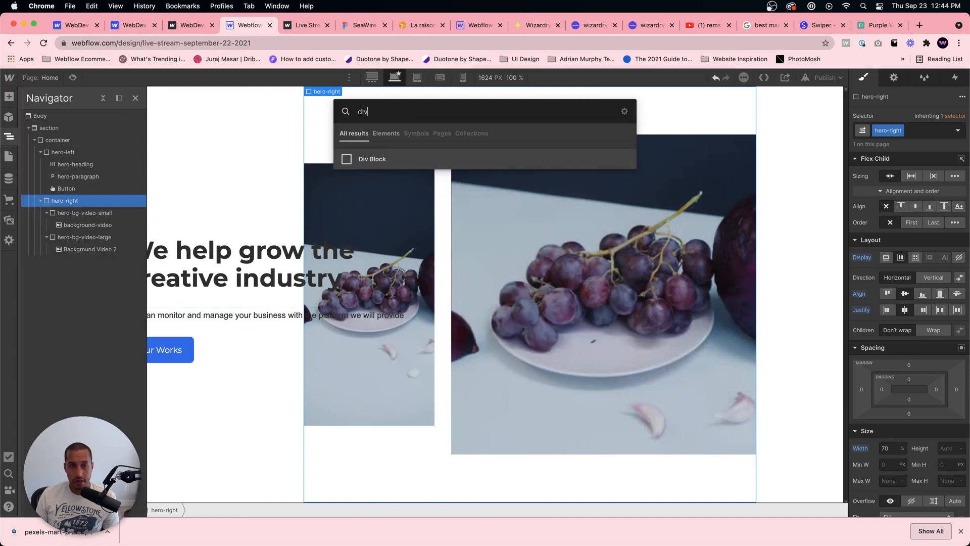
{"action": "key", "text": "Return"}
{"action": "left_click_drag", "start_coordinate": [60, 259], "coordinate": [72, 208]}
{"action": "key", "text": "Return"}
{"action": "type", "text": "bg-"}
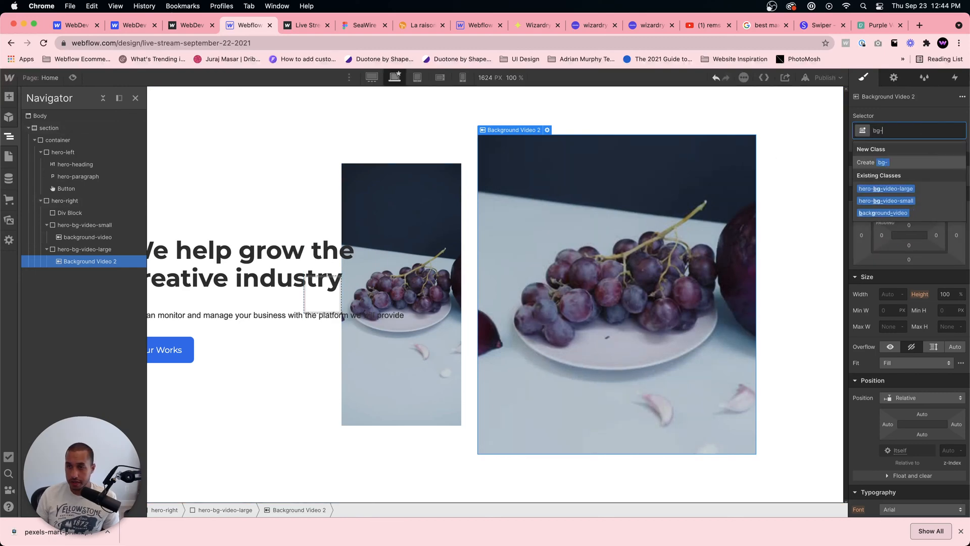
{"action": "type", "text": "video-wrapper"}
{"action": "key", "text": "Return"}
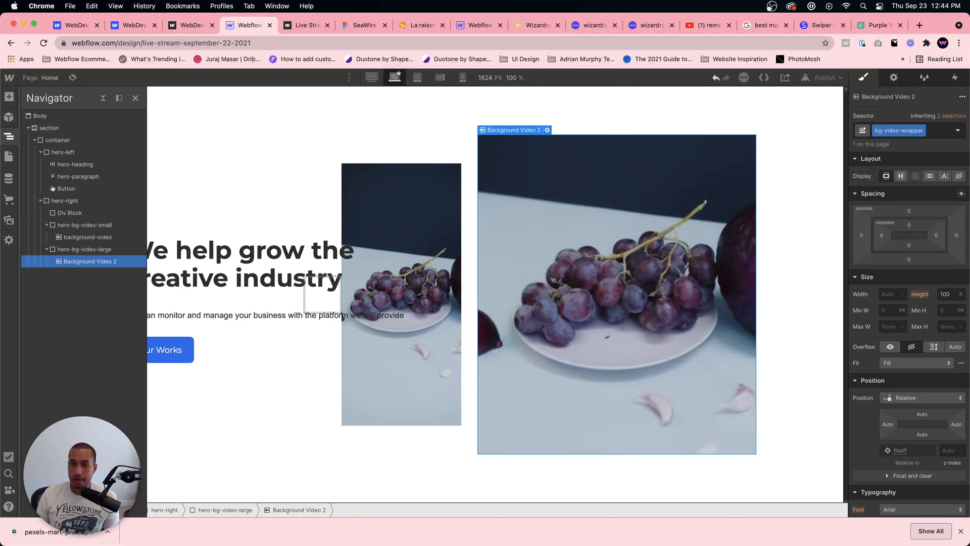
Step: Give the new Div Block in hero-right the class bg-video-wrapper
{"action": "left_click", "coordinate": [58, 214]}
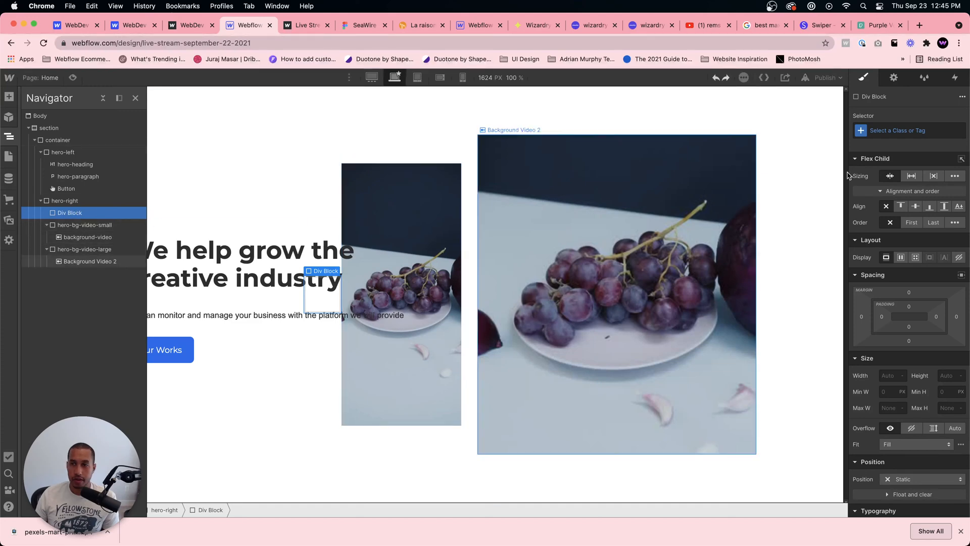
{"action": "left_click", "coordinate": [897, 130]}
{"action": "type", "text": "bg-v"}
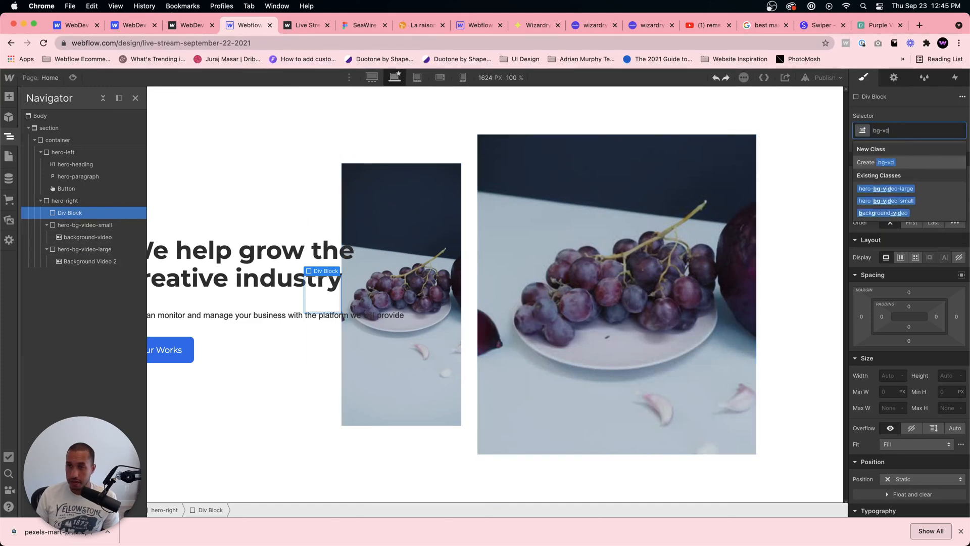
{"action": "type", "text": "ideo-wrapper"}
{"action": "key", "text": "Return"}
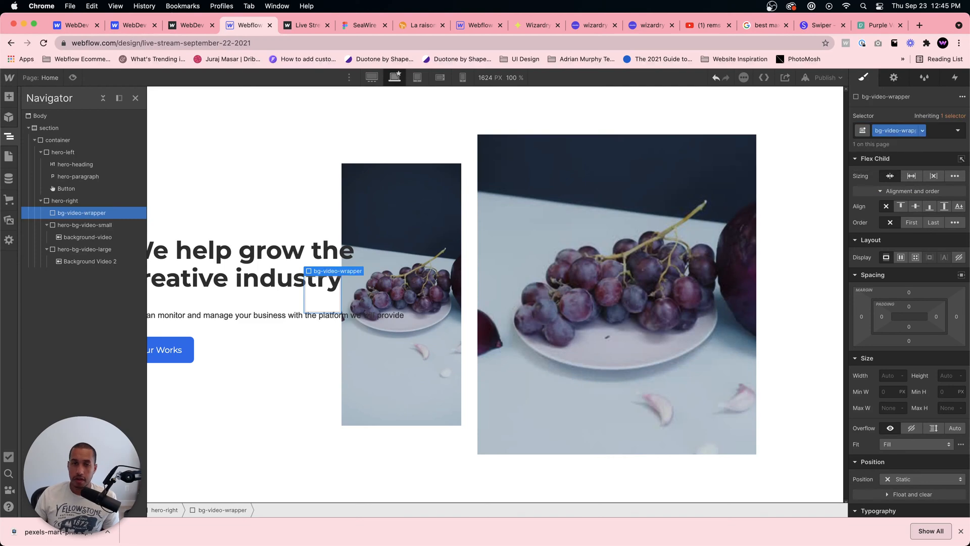
Step: Nest the hero-bg-video-small and hero-bg-video-large blocks inside bg-video-wrapper
{"action": "left_click", "coordinate": [57, 228]}
{"action": "left_click", "coordinate": [47, 225]}
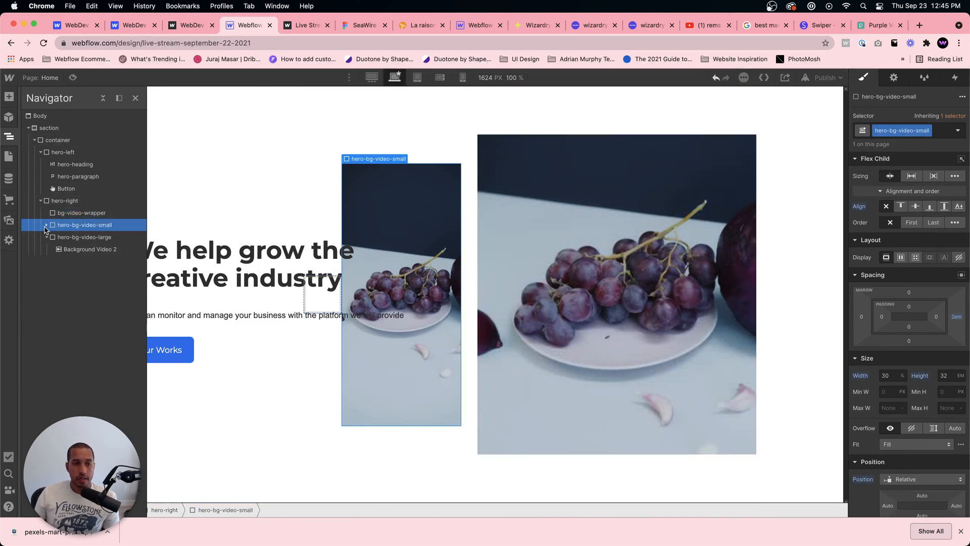
{"action": "left_click", "coordinate": [46, 237]}
{"action": "left_click_drag", "start_coordinate": [101, 219], "coordinate": [117, 241]}
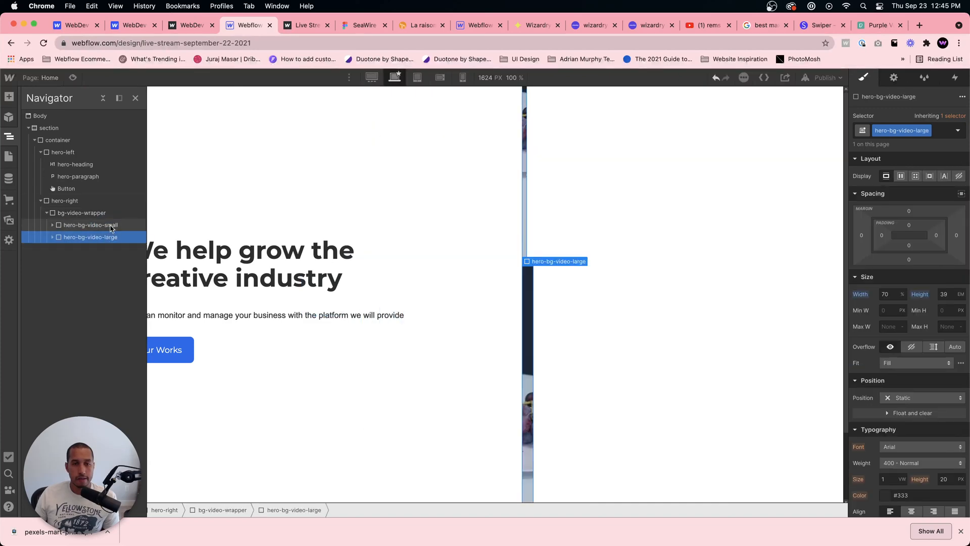
Step: Set the bg-video-wrapper's width to 100% and its display to horizontal Flex
{"action": "left_click", "coordinate": [92, 213]}
{"action": "left_click", "coordinate": [888, 376]}
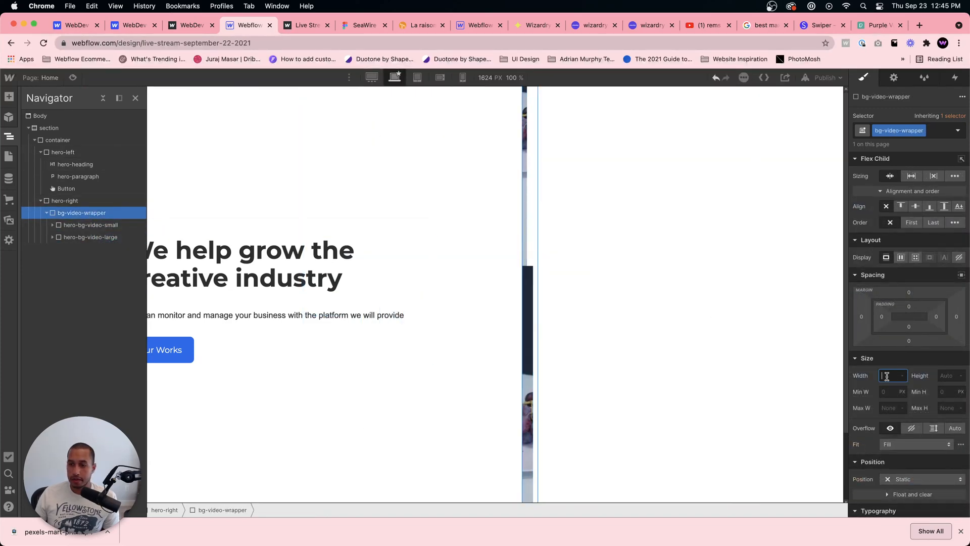
{"action": "type", "text": "100%"}
{"action": "key", "text": "Return"}
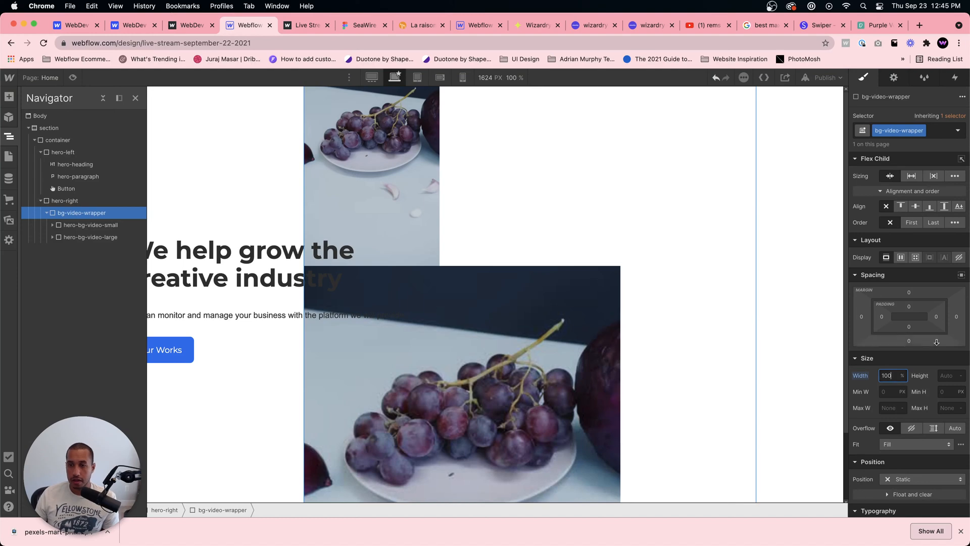
{"action": "left_click", "coordinate": [74, 202]}
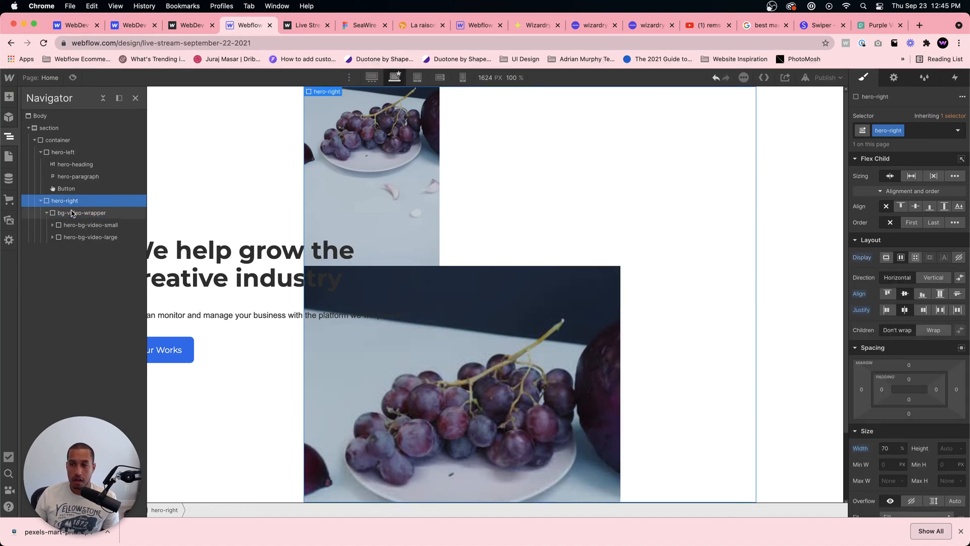
{"action": "left_click", "coordinate": [73, 212]}
{"action": "left_click", "coordinate": [901, 257]}
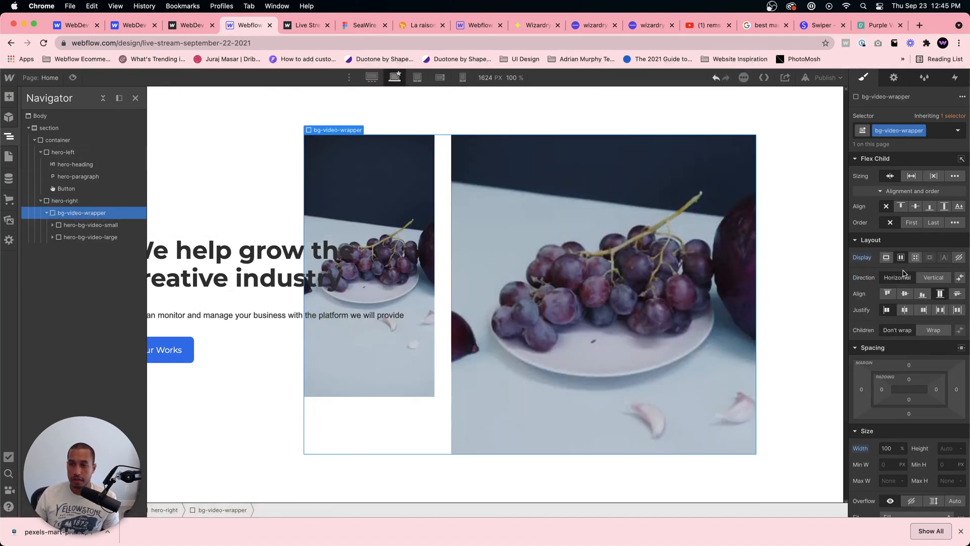
Step: Check the bounds of the bg-video-wrapper and its videos, and inspect the hero-bg-video-large block's style settings
{"action": "left_click", "coordinate": [425, 429]}
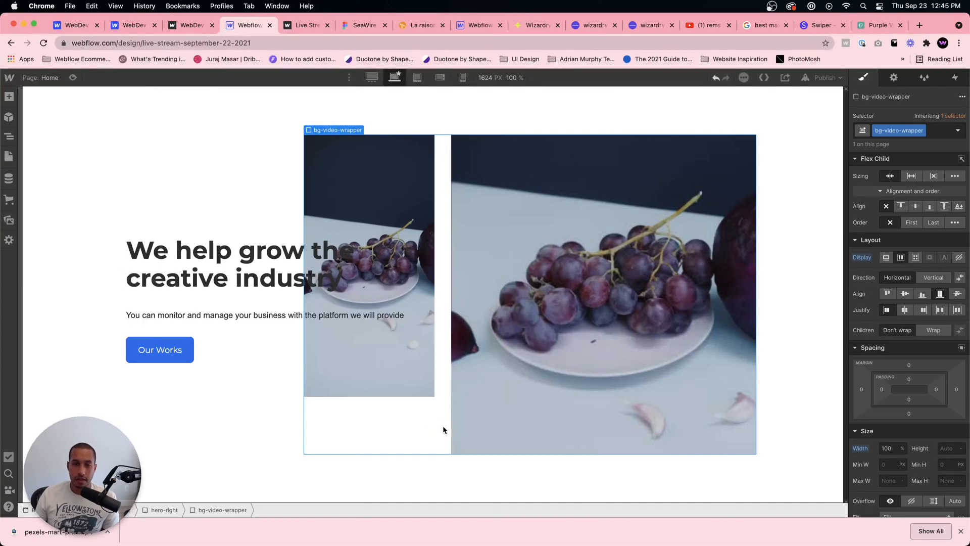
{"action": "left_click", "coordinate": [403, 384]}
{"action": "left_click", "coordinate": [466, 436]}
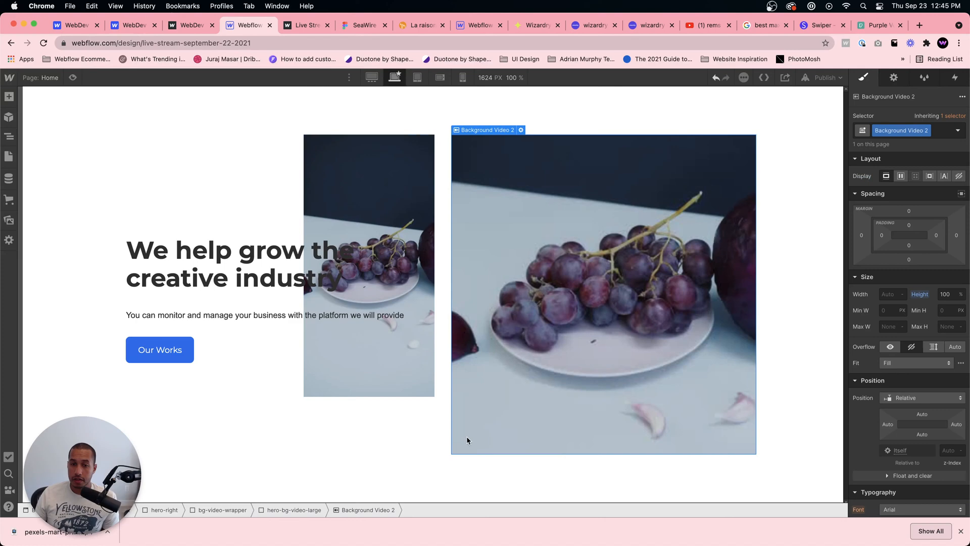
{"action": "left_click", "coordinate": [299, 510]}
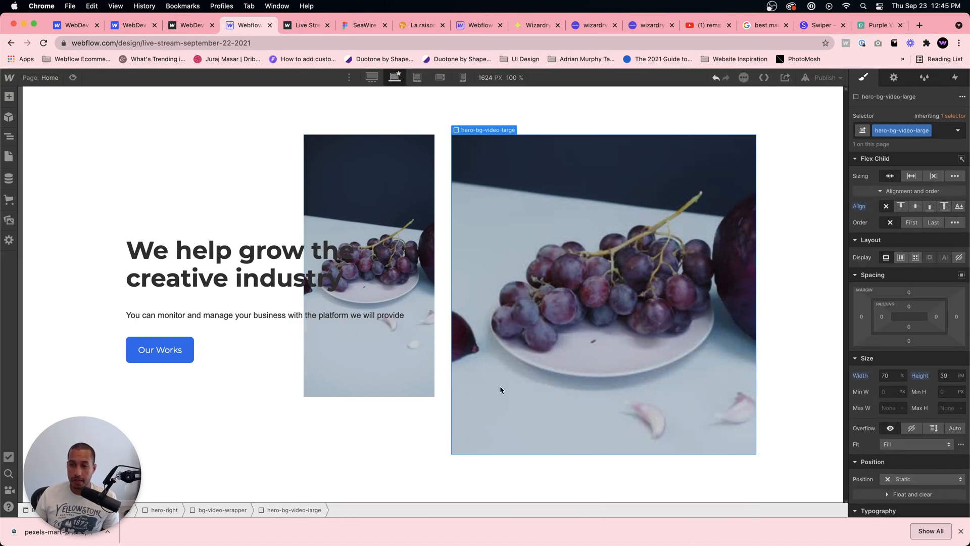
{"action": "left_click", "coordinate": [885, 375]}
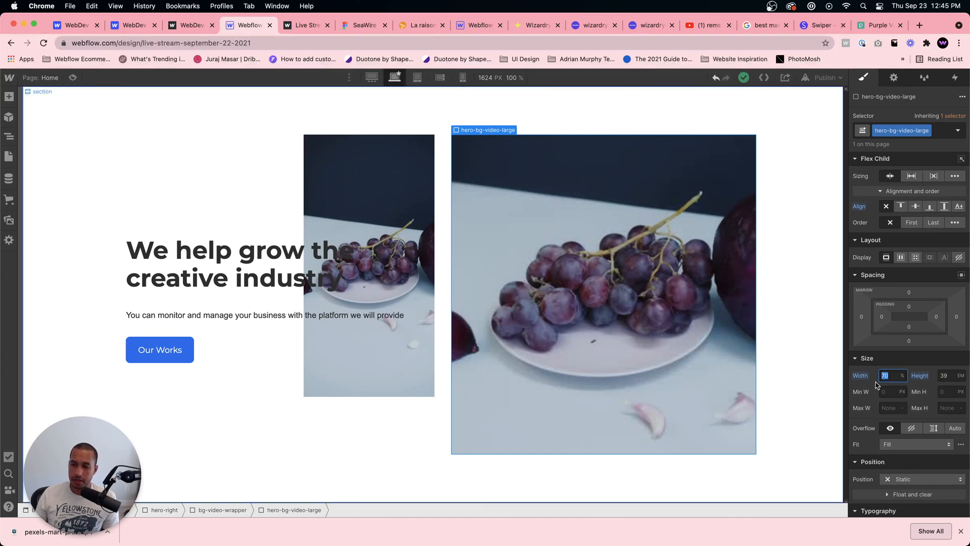
{"action": "type", "text": "100"}
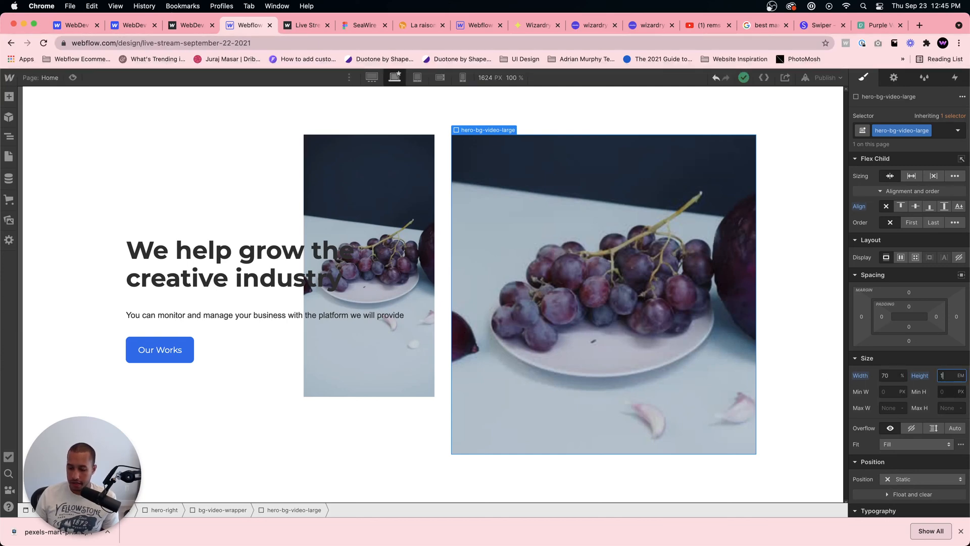
{"action": "key", "text": "BackSpace"}
{"action": "key", "text": "BackSpace"}
{"action": "key", "text": "BackSpace"}
{"action": "type", "text": "39"}
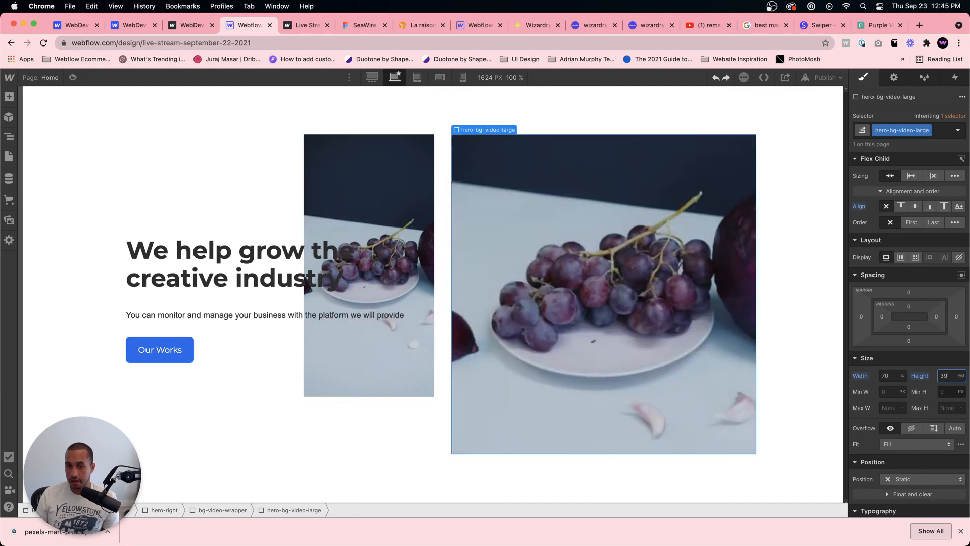
Step: Inspect the settings of the hero-bg-video-large and hero-bg-video-small blocks and compare the hero layout with the Figma design
{"action": "left_click", "coordinate": [579, 379]}
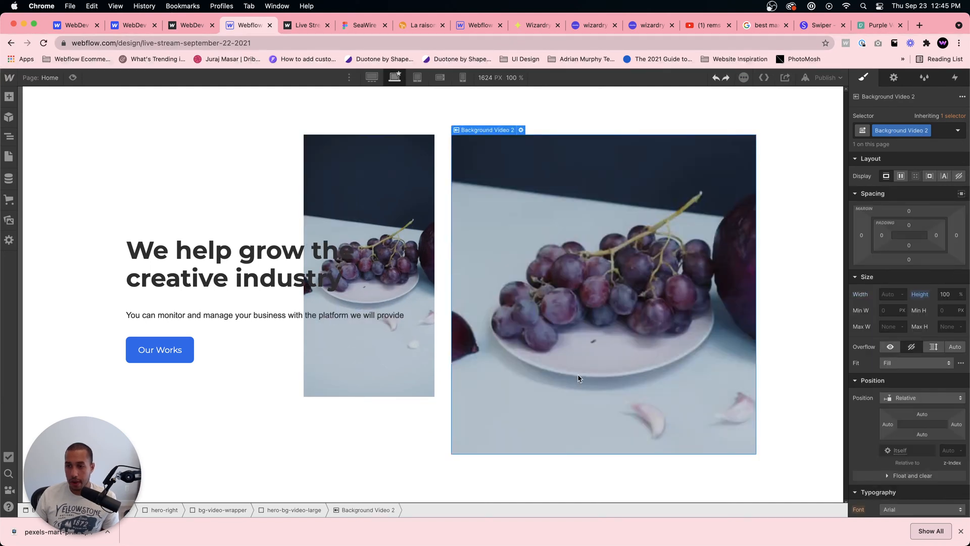
{"action": "left_click", "coordinate": [296, 509]}
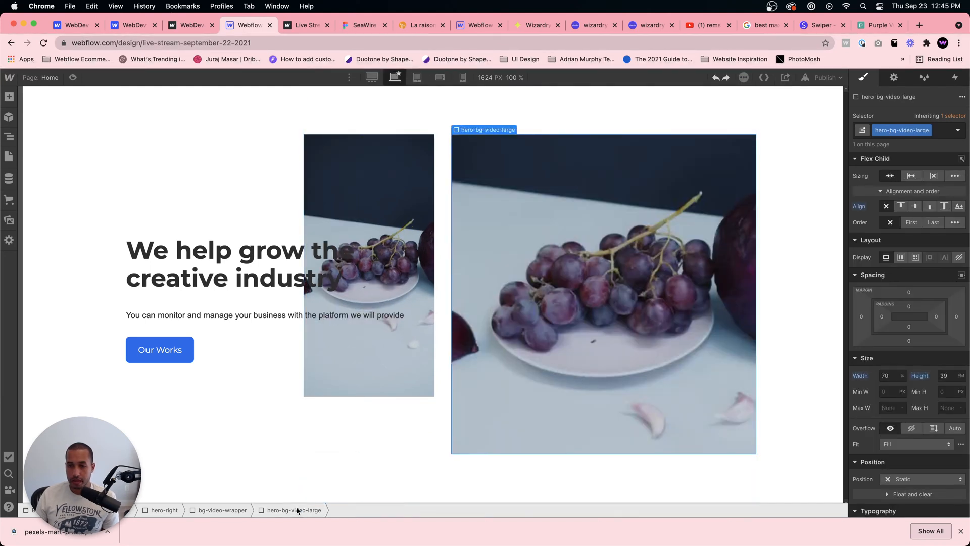
{"action": "left_click", "coordinate": [369, 349]}
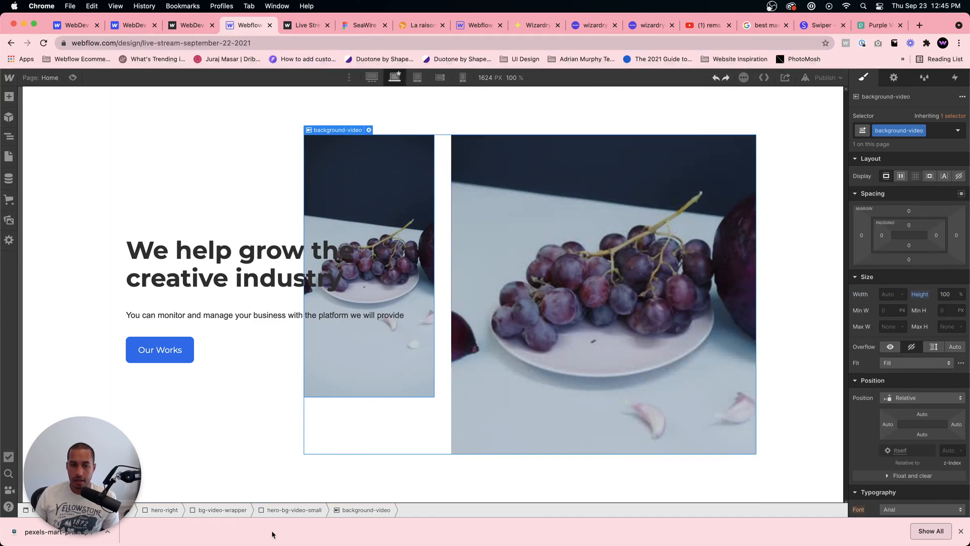
{"action": "left_click", "coordinate": [299, 508]}
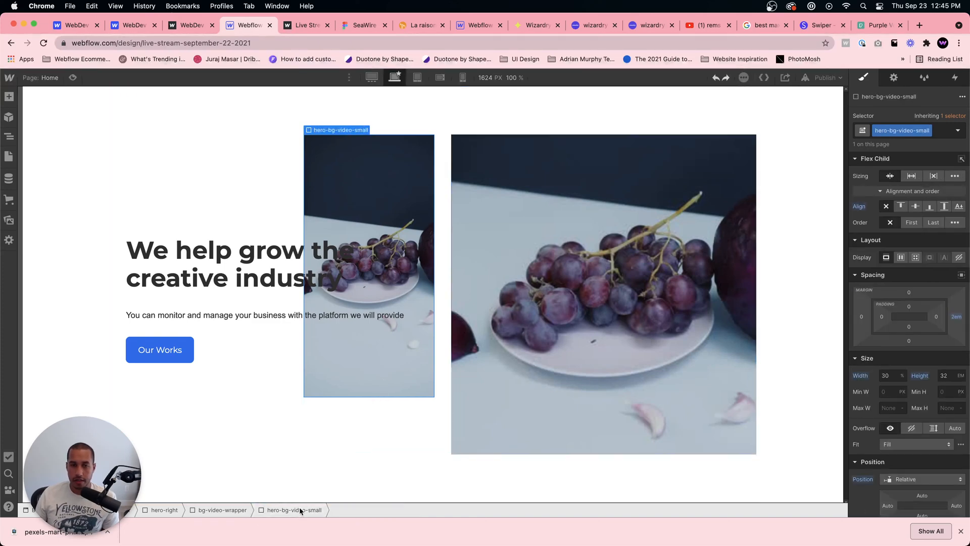
{"action": "left_click", "coordinate": [239, 403]}
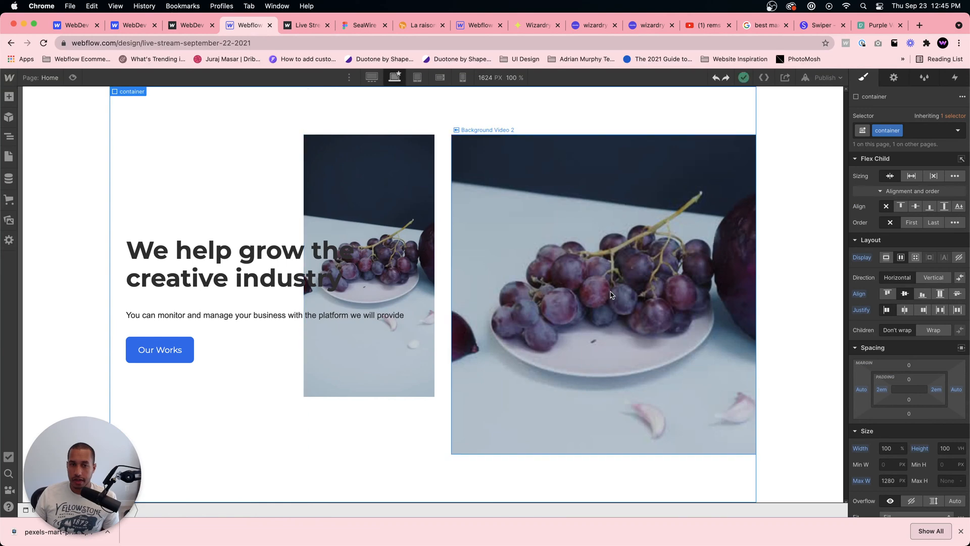
{"action": "left_click", "coordinate": [366, 29]}
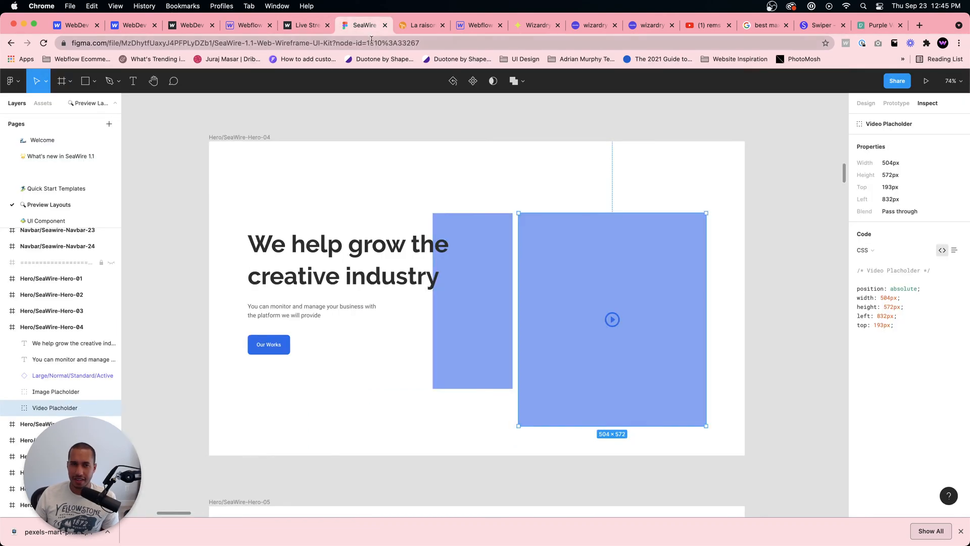
{"action": "left_click", "coordinate": [251, 27]}
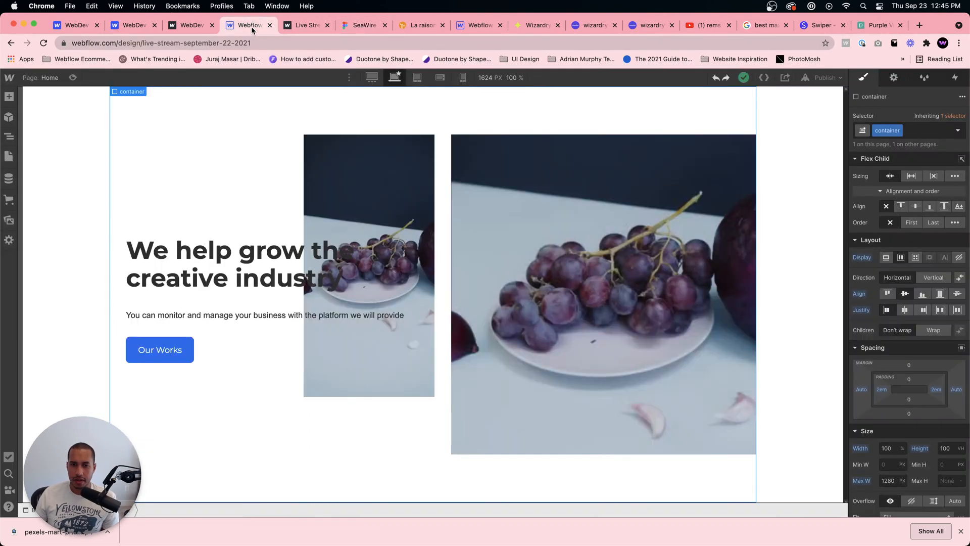
{"action": "left_click", "coordinate": [349, 28]}
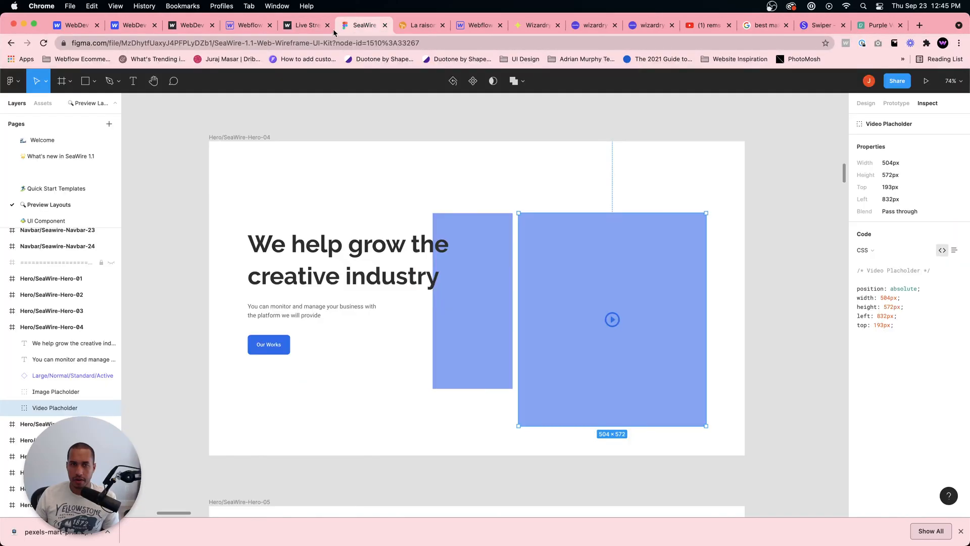
Step: Switch back to the Webflow designer, publish the site to its webflow.io domain and open the live page
{"action": "left_click", "coordinate": [253, 28]}
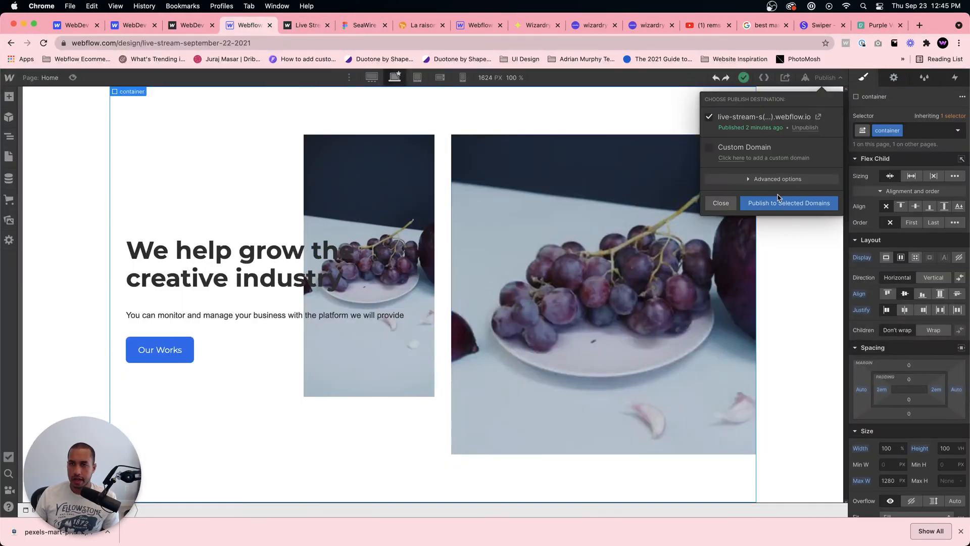
{"action": "left_click", "coordinate": [825, 78]}
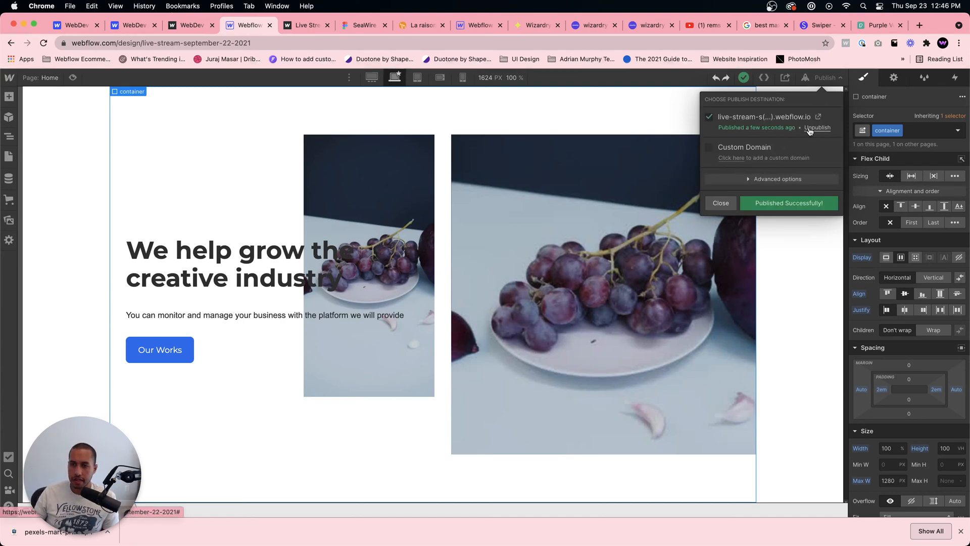
{"action": "left_click", "coordinate": [818, 116]}
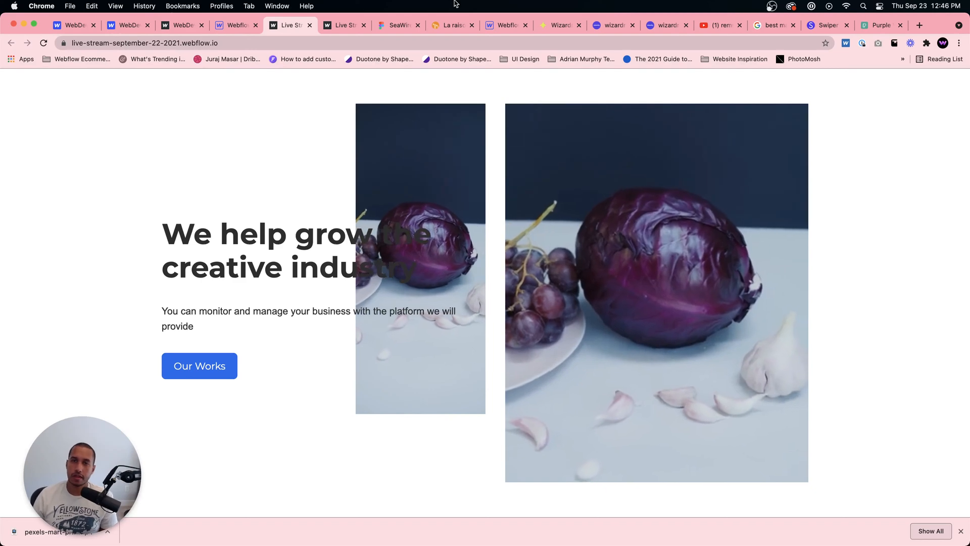
Step: Switch to Pexels, leave the purple vegetables video and search the library for "food videos"
{"action": "left_click", "coordinate": [866, 26]}
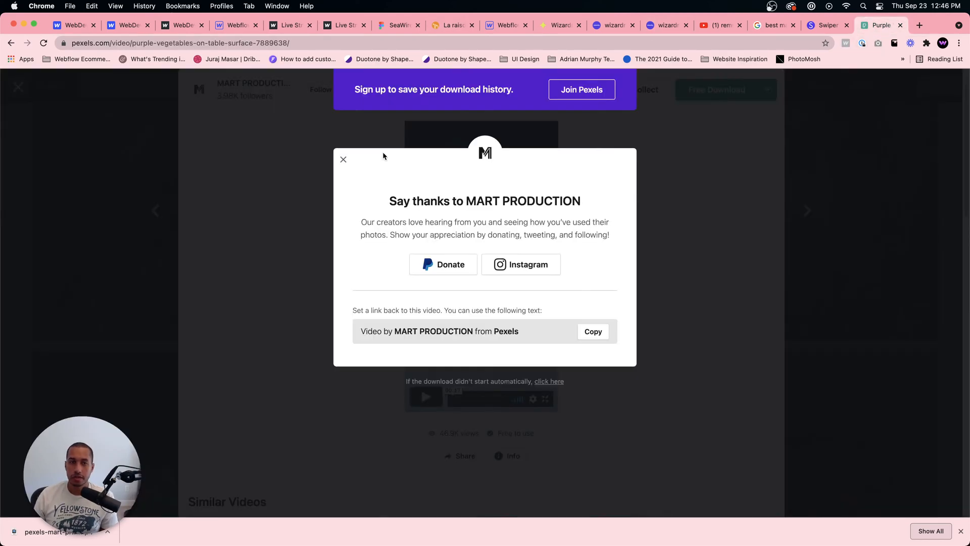
{"action": "left_click", "coordinate": [343, 161]}
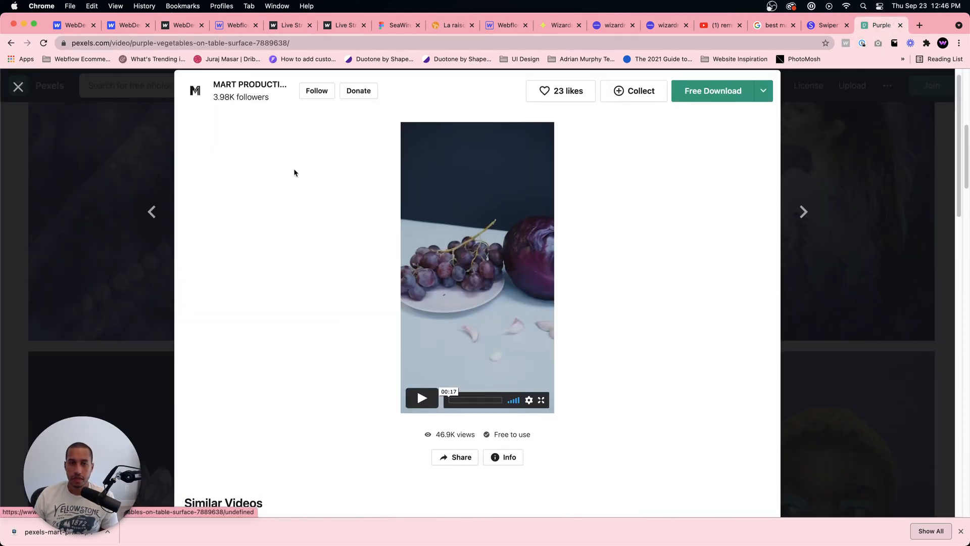
{"action": "left_click", "coordinate": [59, 180]}
{"action": "left_click", "coordinate": [362, 213]}
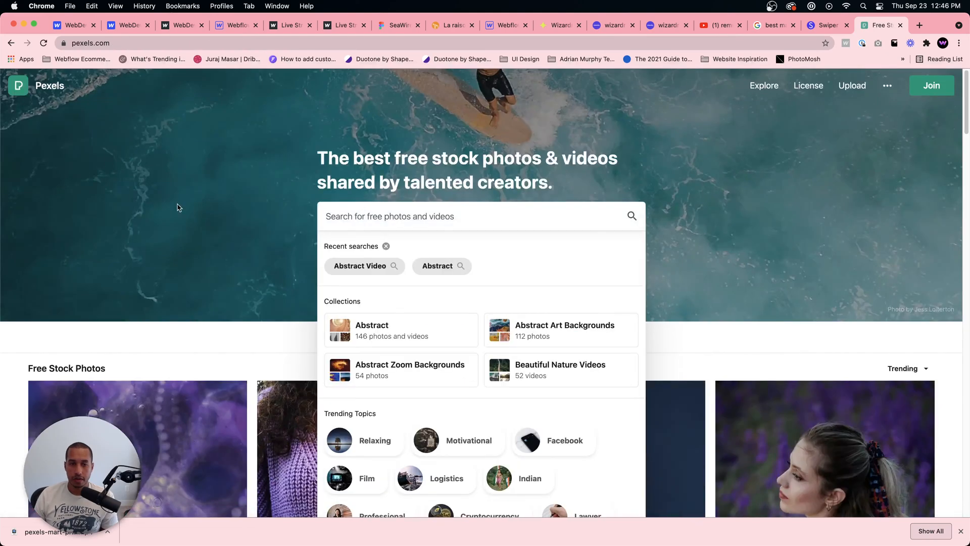
{"action": "type", "text": "food videos"}
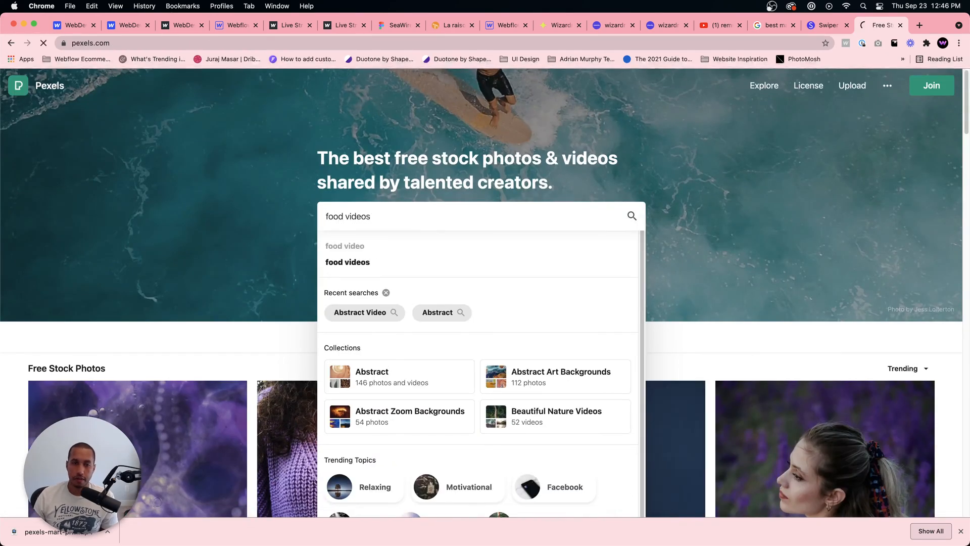
{"action": "key", "text": "Return"}
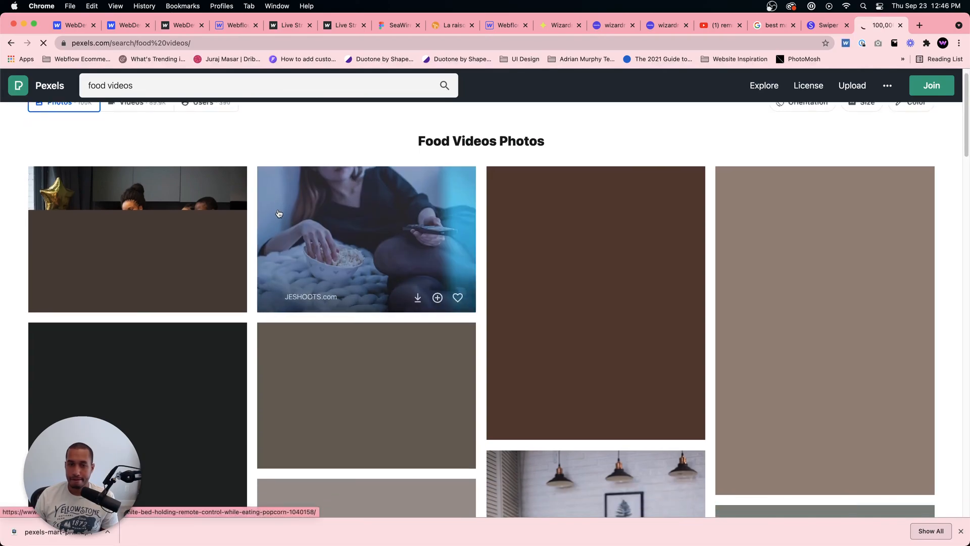
Step: Limit the "food videos" results to videos and browse them for a second food clip
{"action": "scroll", "coordinate": [280, 216], "scroll_direction": "down", "scroll_amount": 4}
{"action": "scroll", "coordinate": [279, 216], "scroll_direction": "down", "scroll_amount": 5}
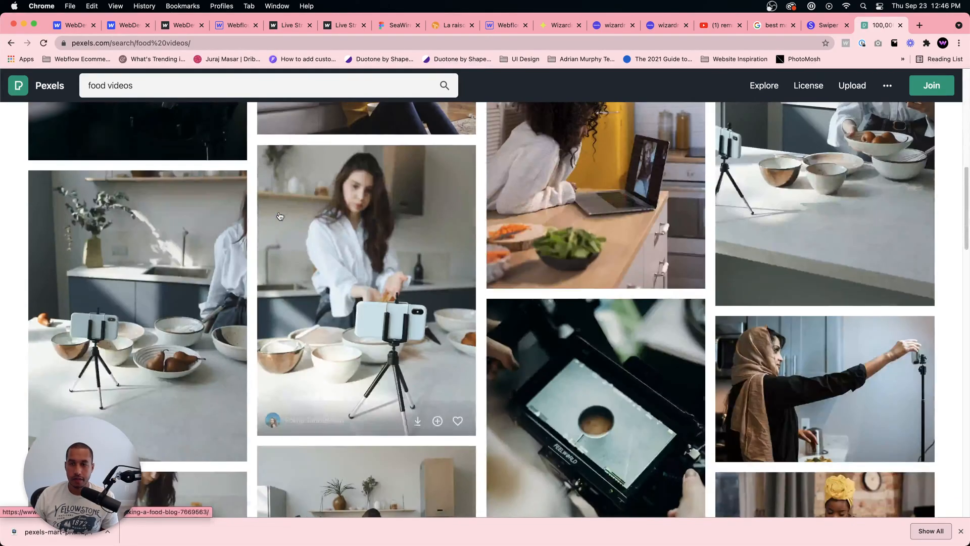
{"action": "scroll", "coordinate": [279, 216], "scroll_direction": "down", "scroll_amount": 4}
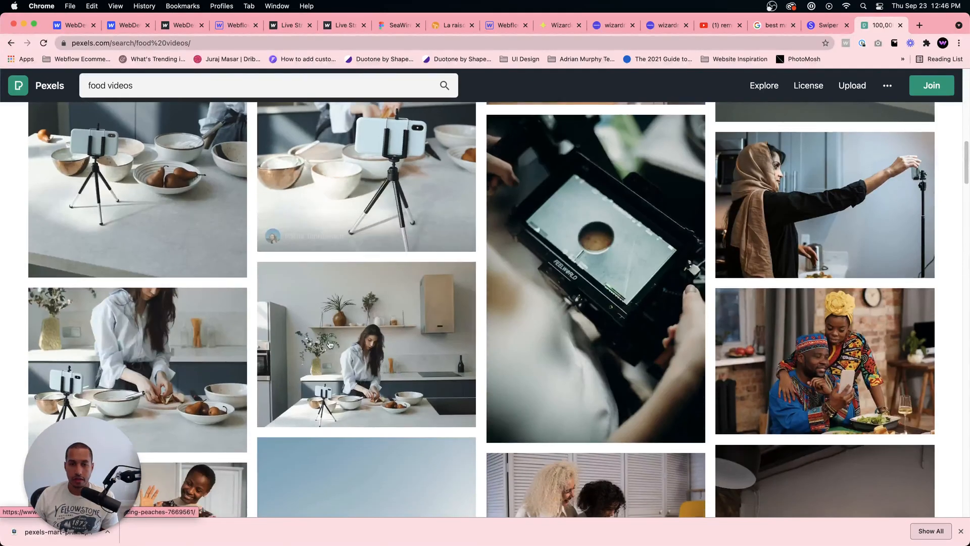
{"action": "scroll", "coordinate": [330, 324], "scroll_direction": "up", "scroll_amount": 15}
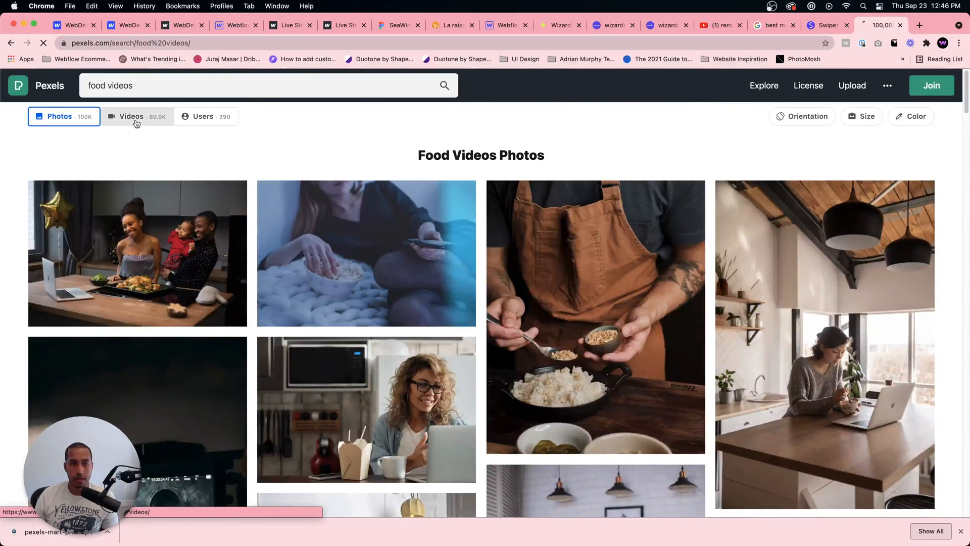
{"action": "scroll", "coordinate": [332, 268], "scroll_direction": "down", "scroll_amount": 4}
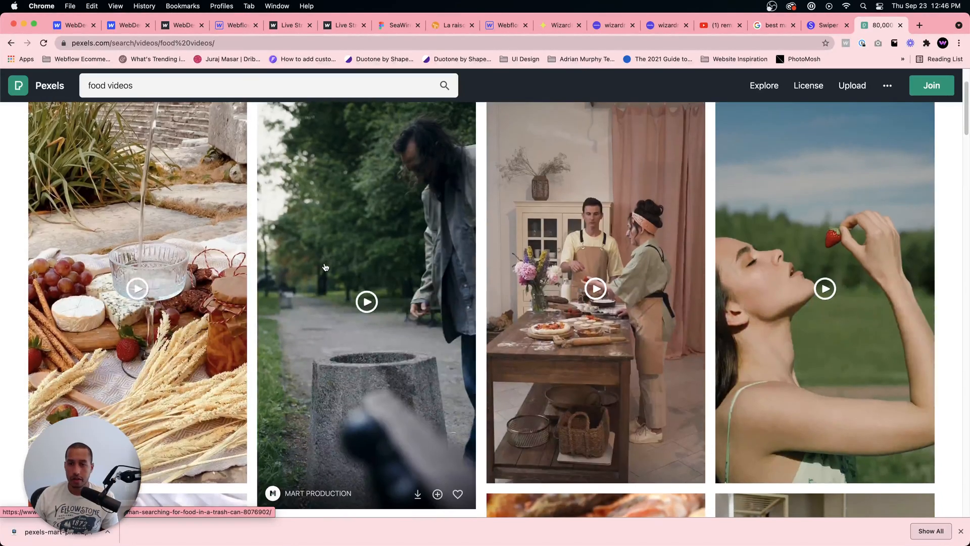
{"action": "scroll", "coordinate": [327, 269], "scroll_direction": "down", "scroll_amount": 3}
{"action": "scroll", "coordinate": [328, 268], "scroll_direction": "up", "scroll_amount": 6}
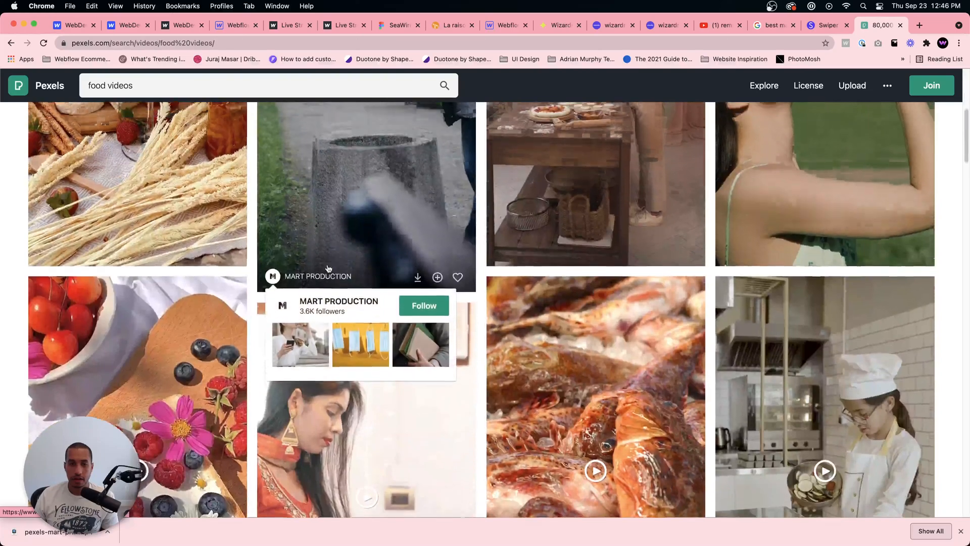
{"action": "scroll", "coordinate": [328, 266], "scroll_direction": "down", "scroll_amount": 6}
{"action": "scroll", "coordinate": [326, 265], "scroll_direction": "down", "scroll_amount": 5}
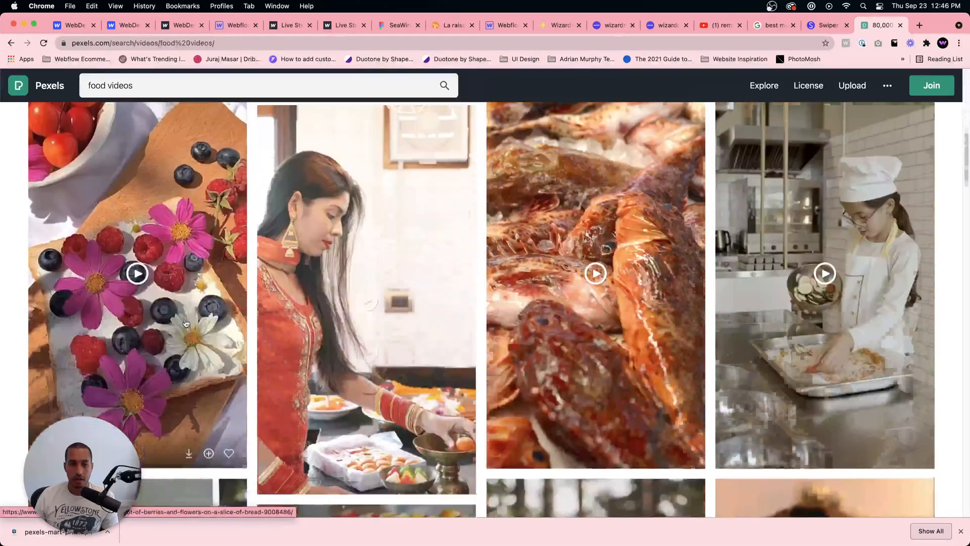
{"action": "scroll", "coordinate": [194, 307], "scroll_direction": "down", "scroll_amount": 14}
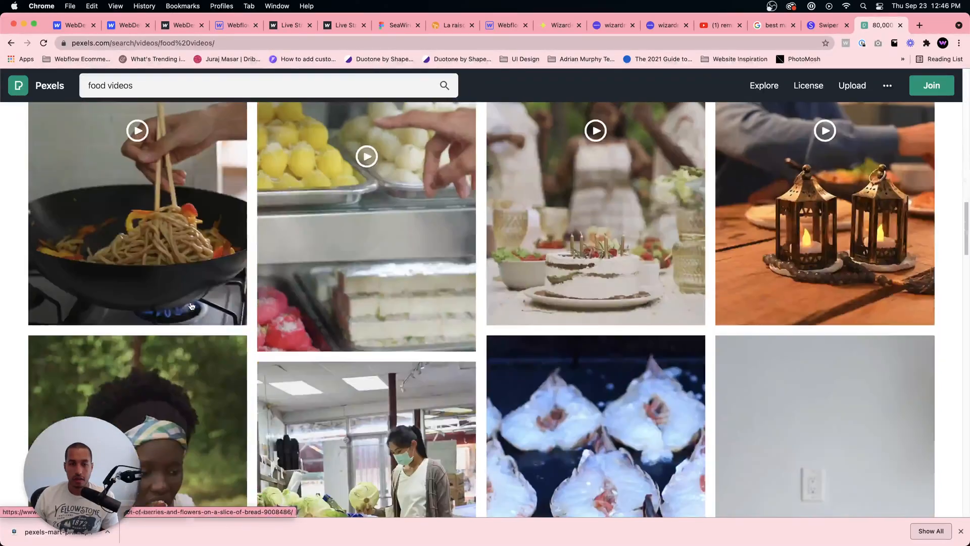
{"action": "scroll", "coordinate": [200, 306], "scroll_direction": "down", "scroll_amount": 6}
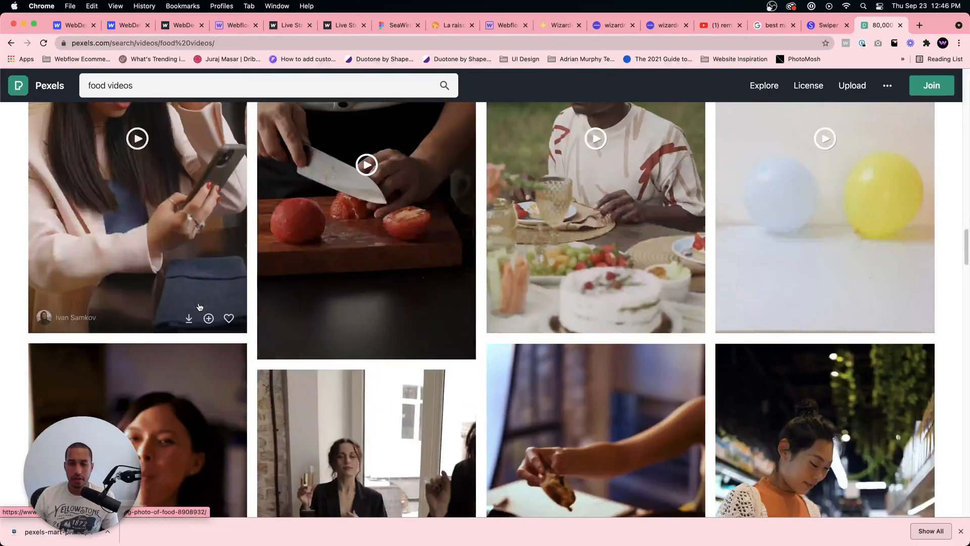
{"action": "scroll", "coordinate": [199, 307], "scroll_direction": "up", "scroll_amount": 14}
{"action": "scroll", "coordinate": [200, 307], "scroll_direction": "up", "scroll_amount": 5}
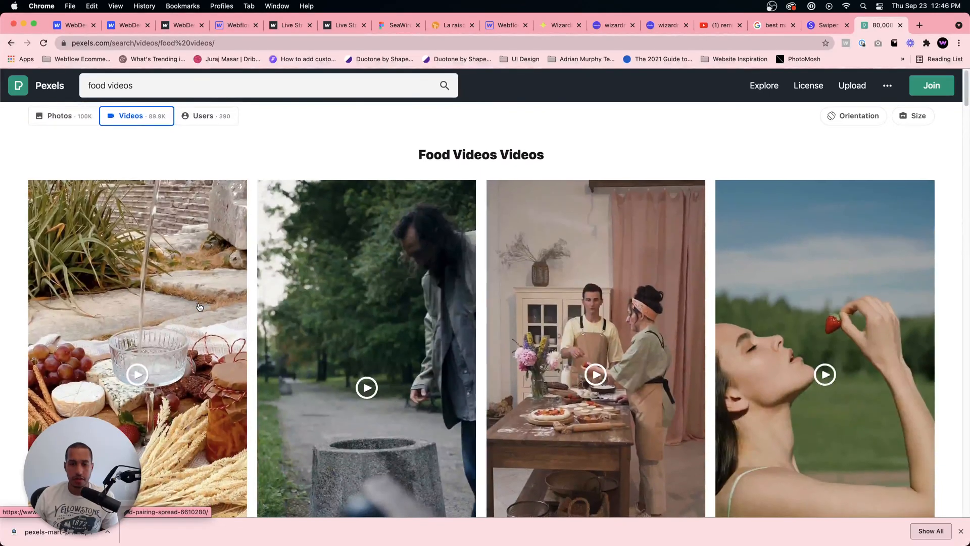
{"action": "scroll", "coordinate": [200, 306], "scroll_direction": "down", "scroll_amount": 2}
{"action": "scroll", "coordinate": [200, 307], "scroll_direction": "down", "scroll_amount": 4}
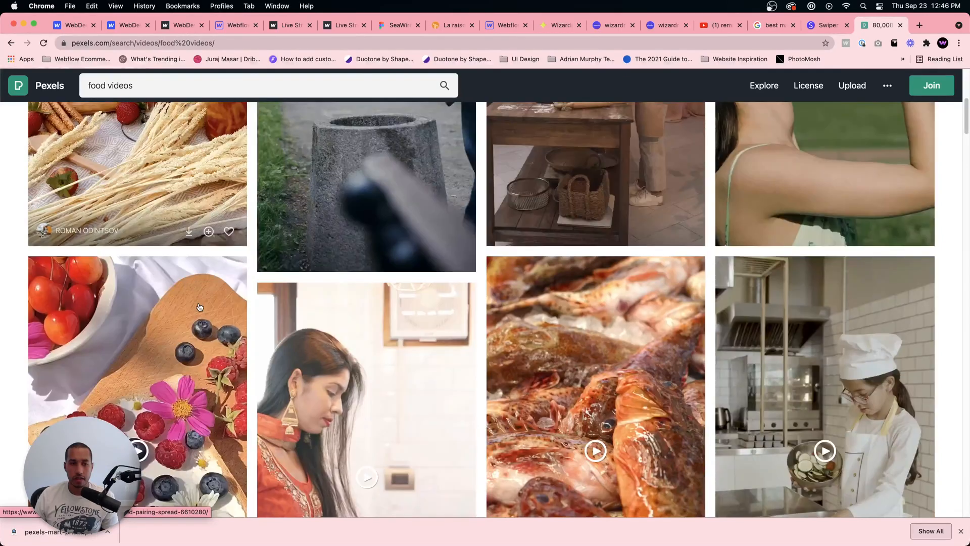
{"action": "scroll", "coordinate": [199, 306], "scroll_direction": "up", "scroll_amount": 5}
{"action": "scroll", "coordinate": [200, 307], "scroll_direction": "down", "scroll_amount": 8}
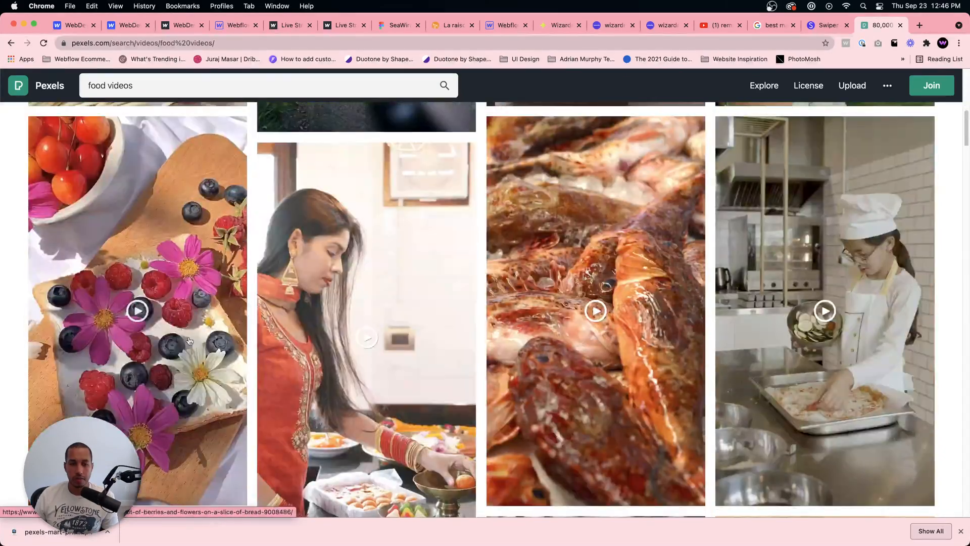
Step: Download the overhead video of berries and flowers on a slice of bread and reveal the file in Finder
{"action": "left_click", "coordinate": [172, 390]}
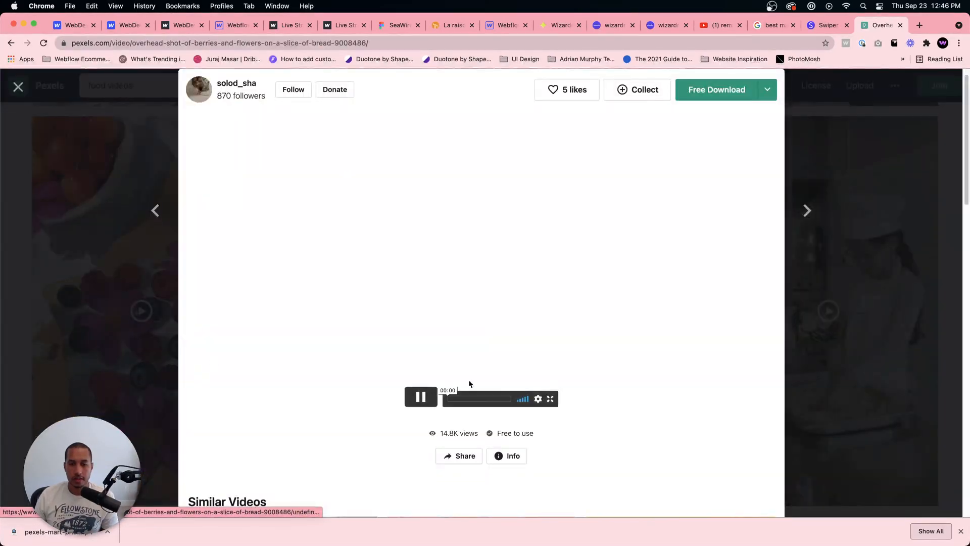
{"action": "left_click", "coordinate": [700, 90]}
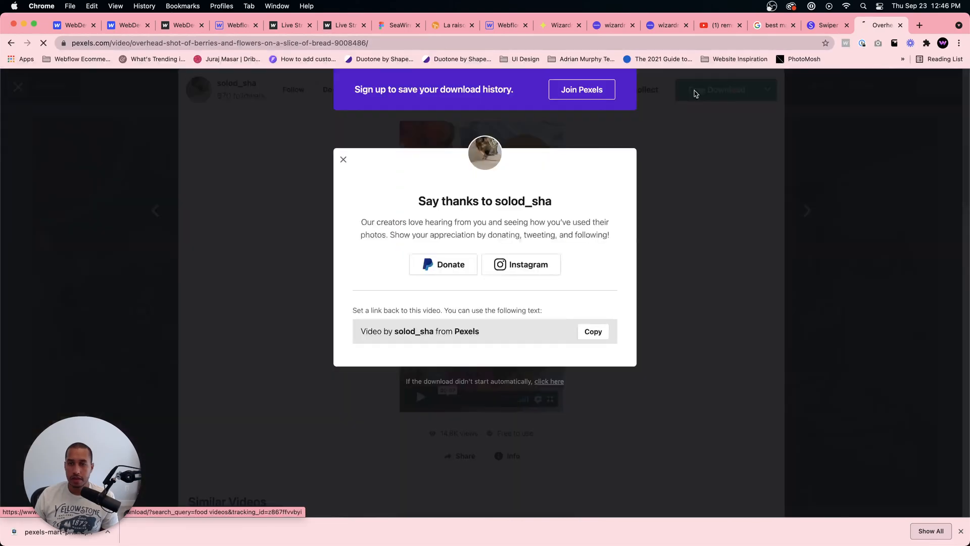
{"action": "left_click", "coordinate": [109, 530]}
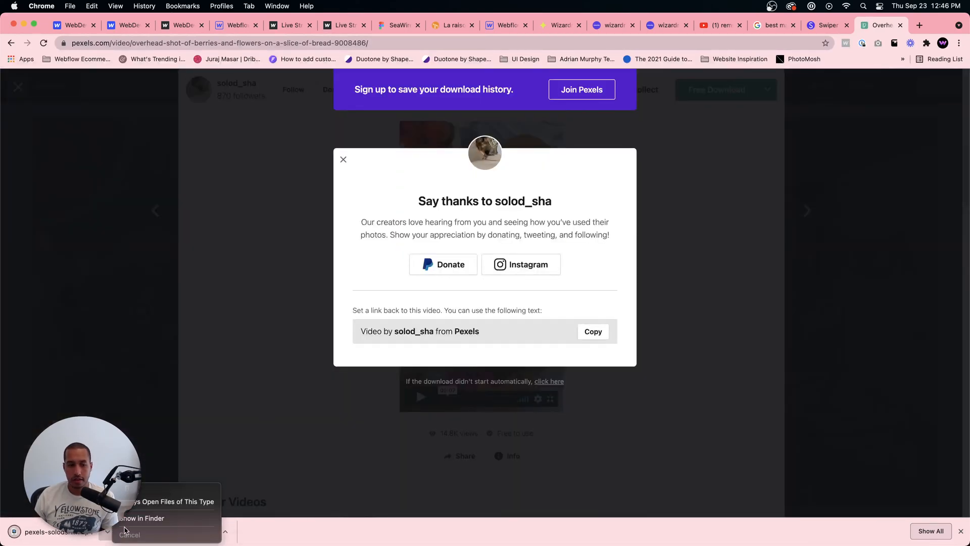
{"action": "left_click", "coordinate": [126, 515]}
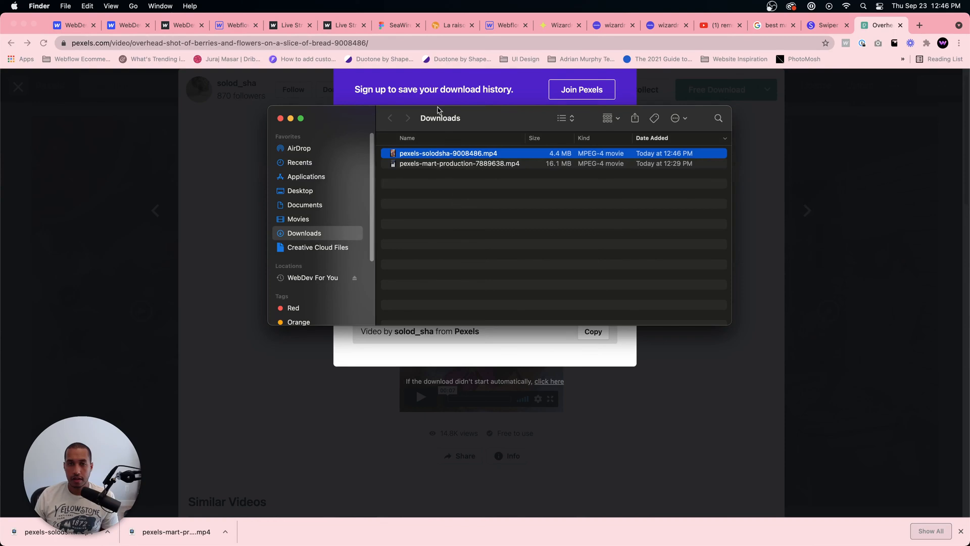
Step: Switch to the Webflow designer and replace the small hero background video with pexels-solodsha-9008486.mp4
{"action": "left_click", "coordinate": [235, 28]}
{"action": "left_click", "coordinate": [363, 182]}
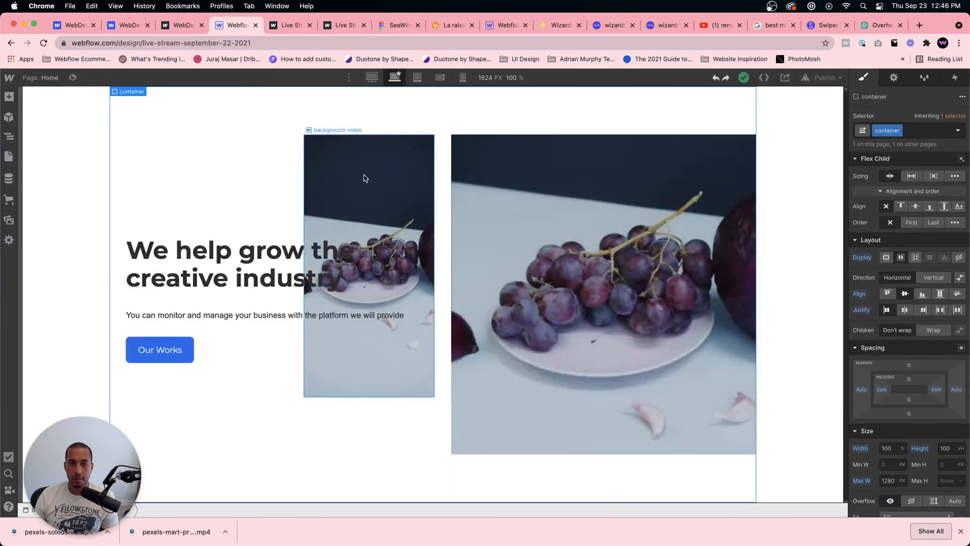
{"action": "left_click", "coordinate": [379, 157]}
{"action": "left_click", "coordinate": [369, 130]}
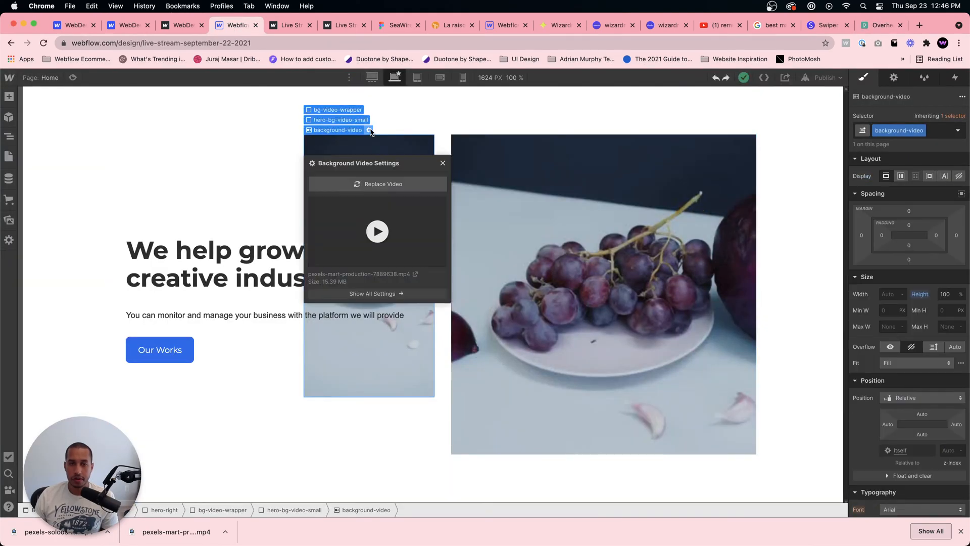
{"action": "left_click", "coordinate": [379, 184]}
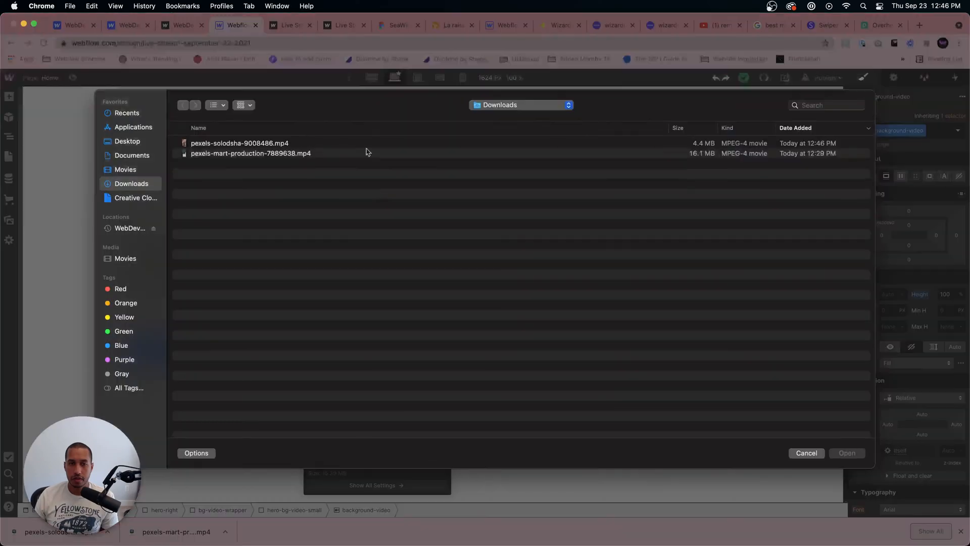
{"action": "double_click", "coordinate": [239, 144]}
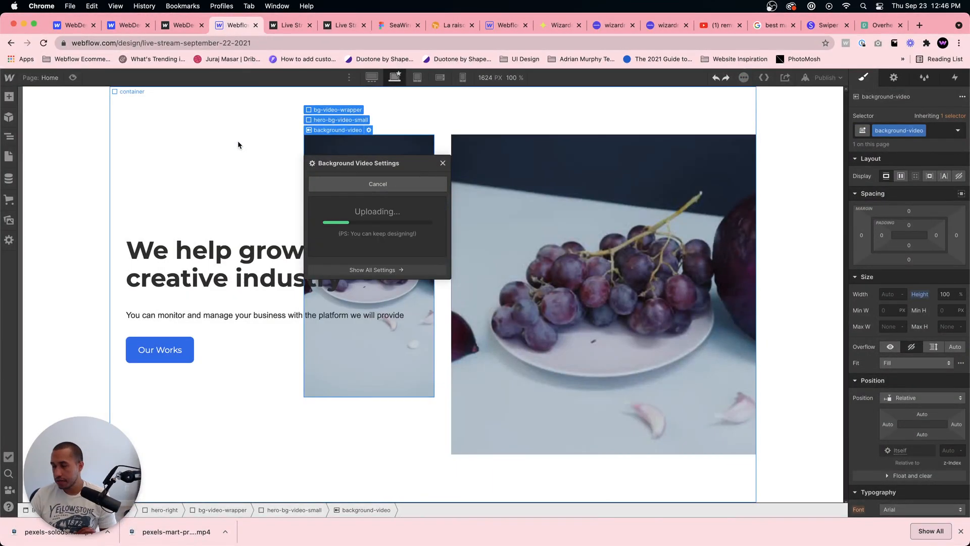
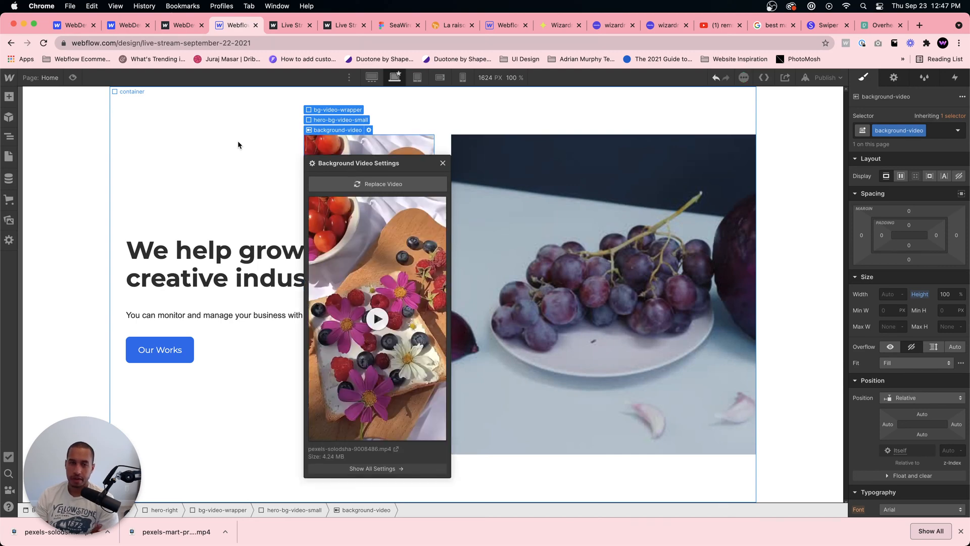
{"action": "left_click", "coordinate": [443, 163]}
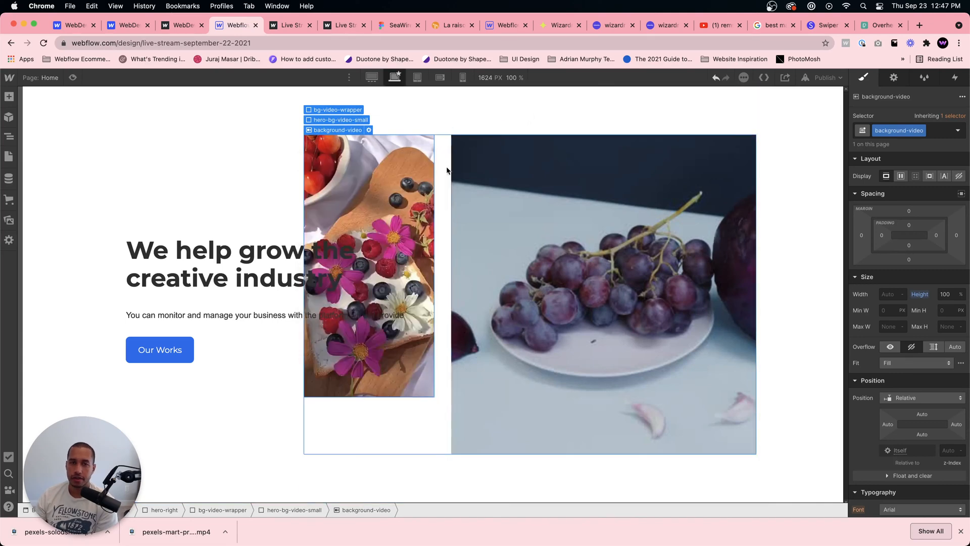
Step: Publish the site with the new small video to its webflow.io domain and view the live page
{"action": "left_click", "coordinate": [825, 77]}
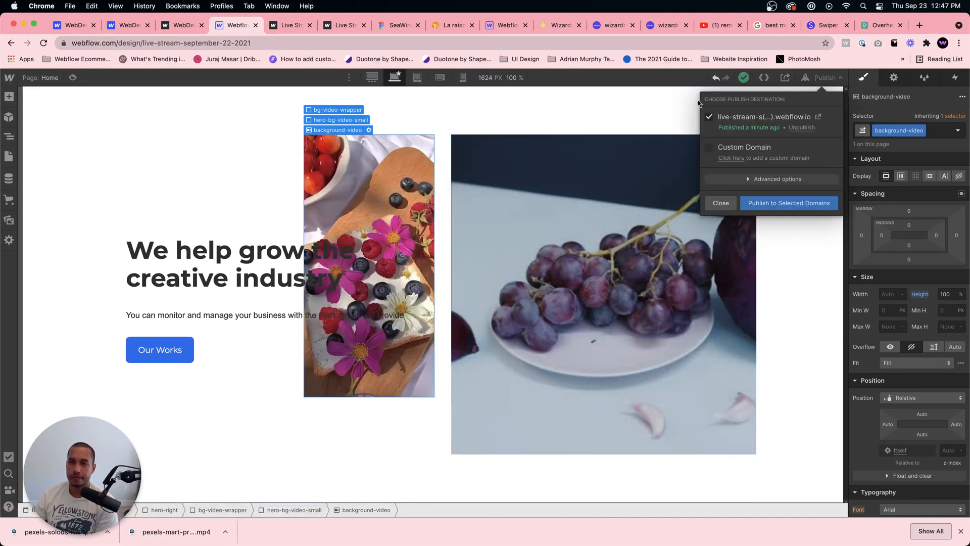
{"action": "left_click", "coordinate": [772, 203]}
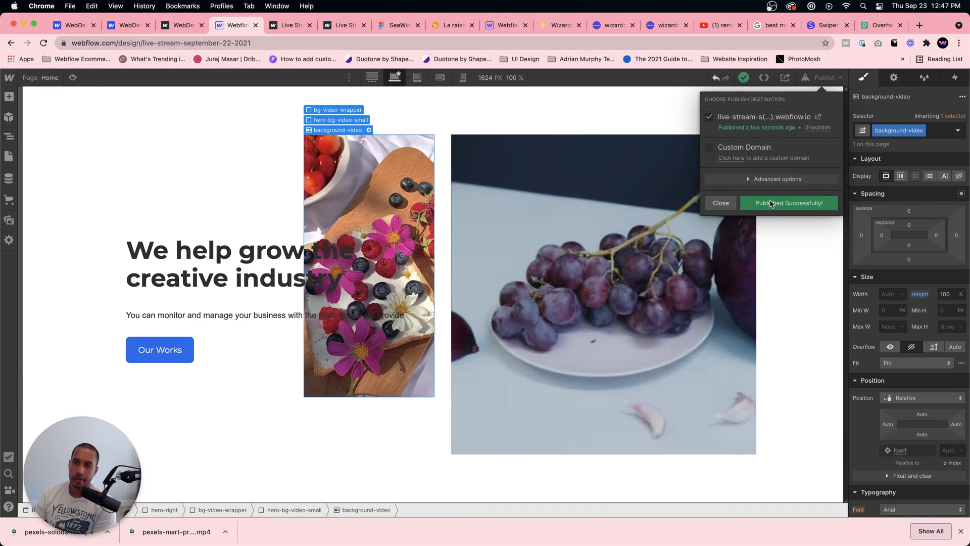
{"action": "left_click", "coordinate": [820, 118]}
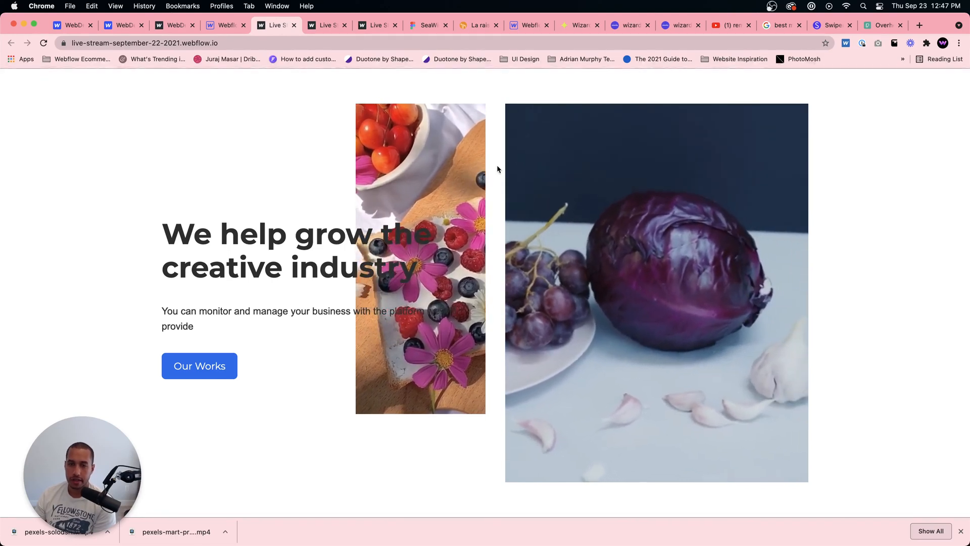
Step: Return to the designer and give the hero-bg-video-small block a solid border in the button's blue, #3471f2
{"action": "left_click", "coordinate": [230, 26]}
{"action": "left_click", "coordinate": [569, 210]}
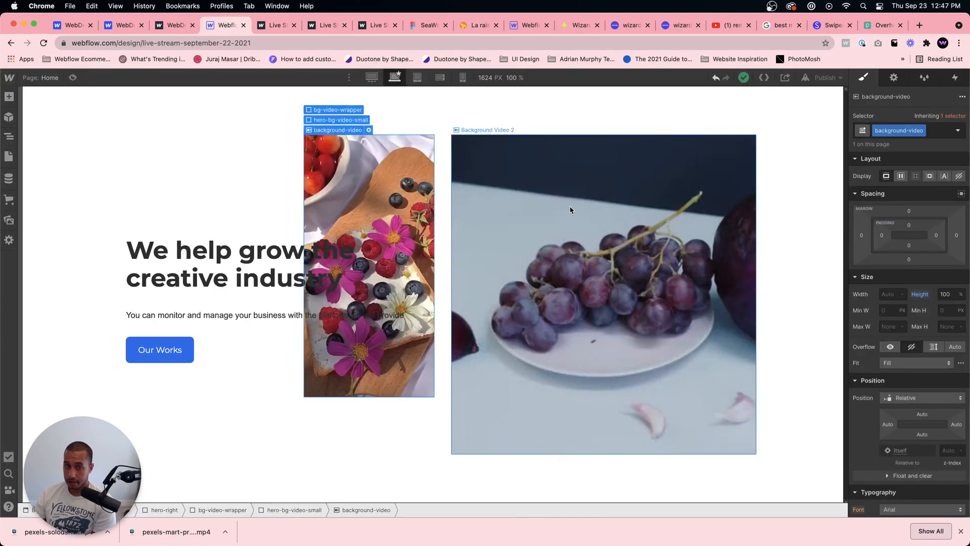
{"action": "left_click", "coordinate": [324, 511]}
{"action": "scroll", "coordinate": [869, 389], "scroll_direction": "down", "scroll_amount": 10}
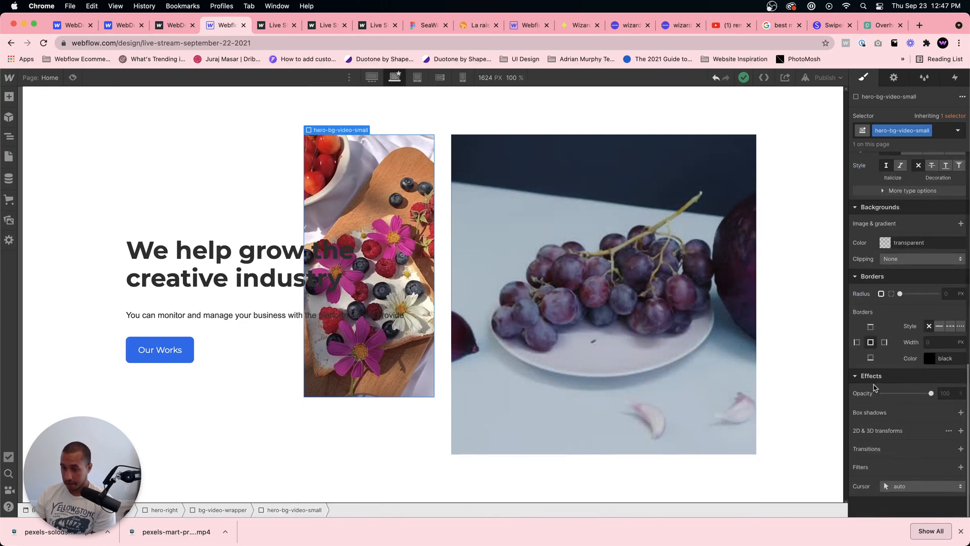
{"action": "left_click", "coordinate": [936, 329]}
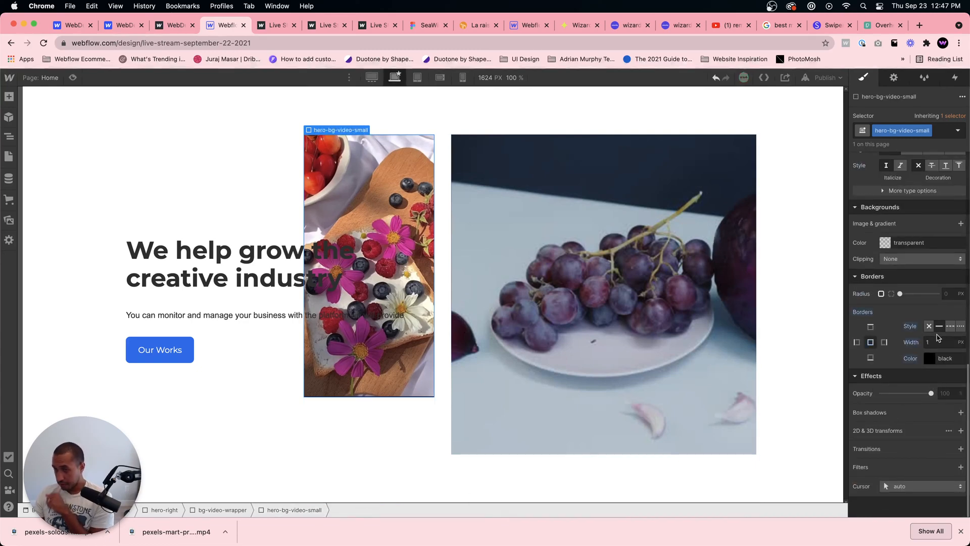
{"action": "left_click", "coordinate": [930, 359]}
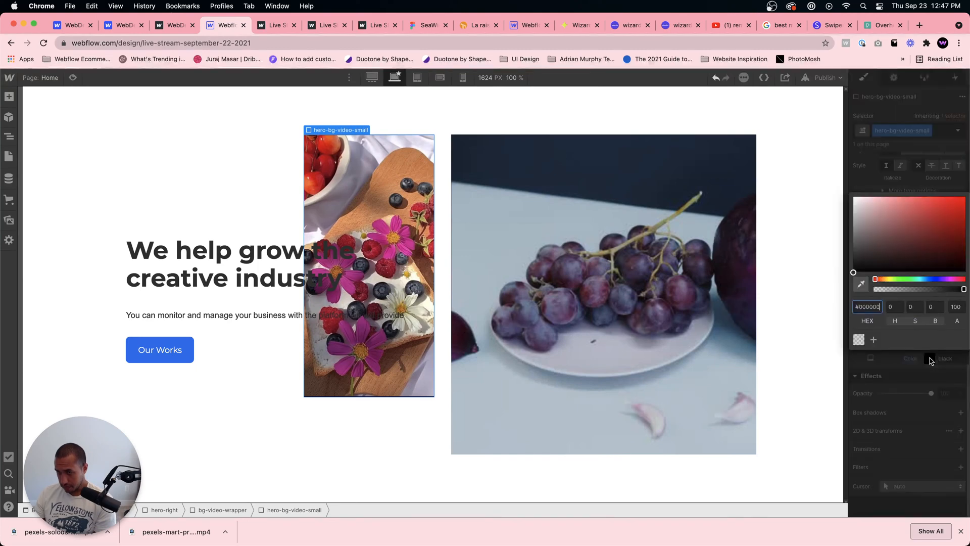
{"action": "left_click", "coordinate": [938, 245]}
{"action": "left_click", "coordinate": [933, 278]}
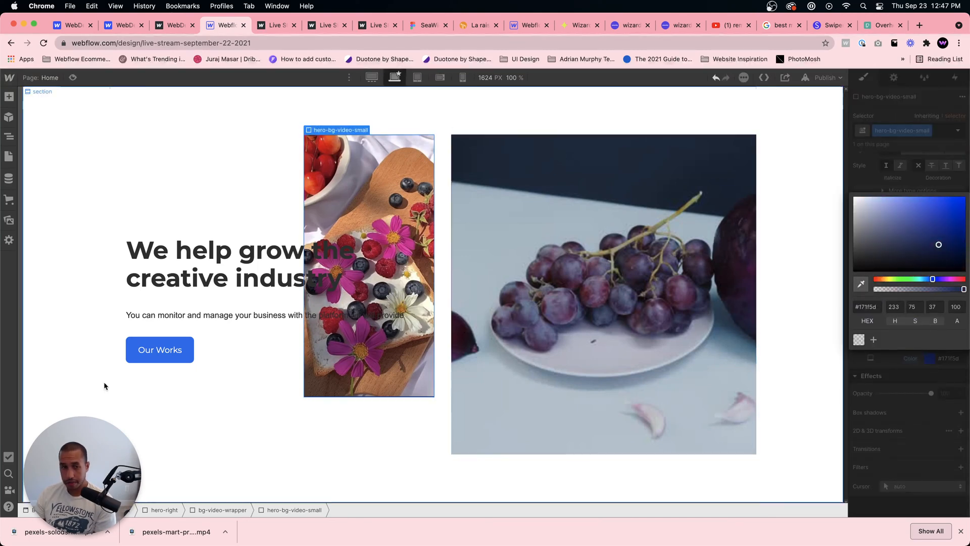
{"action": "left_click", "coordinate": [941, 201]}
{"action": "left_click", "coordinate": [933, 397]}
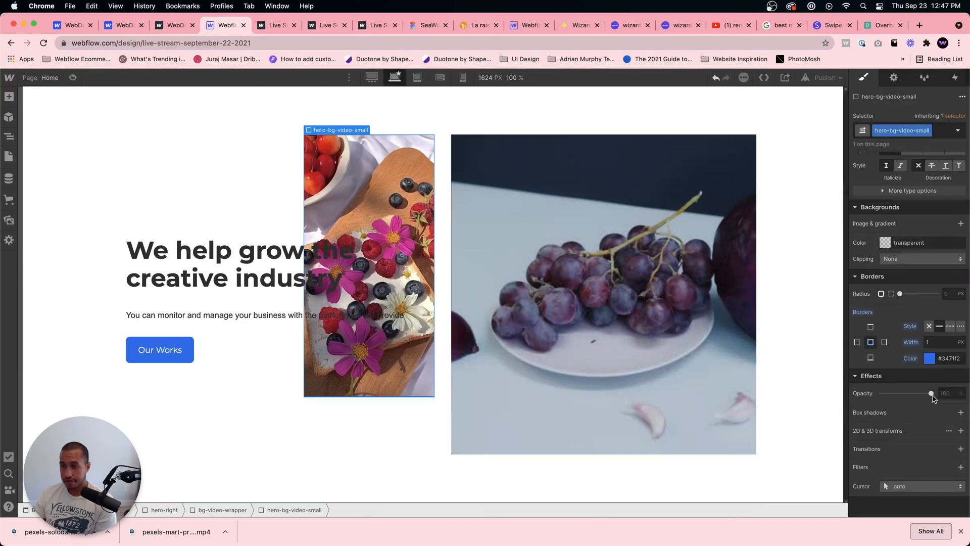
Step: Thicken the border of hero-bg-video-small, trying widths of 3 px and 10 px
{"action": "key", "text": "Return"}
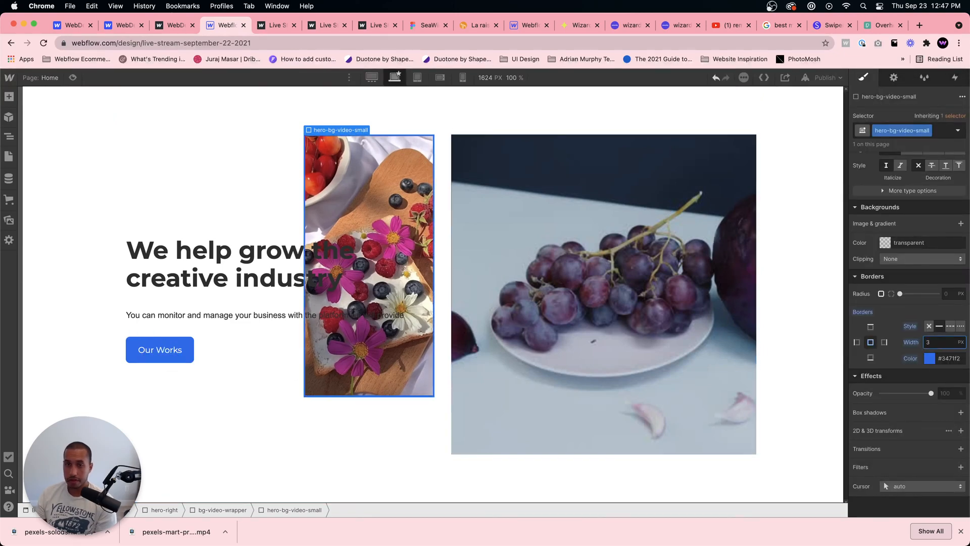
{"action": "key", "text": "BackSpace"}
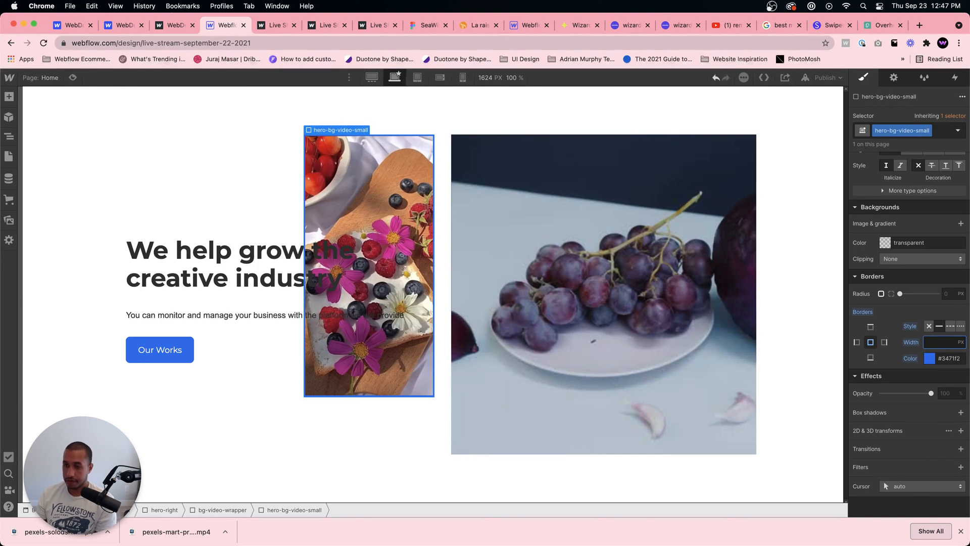
{"action": "type", "text": "10"}
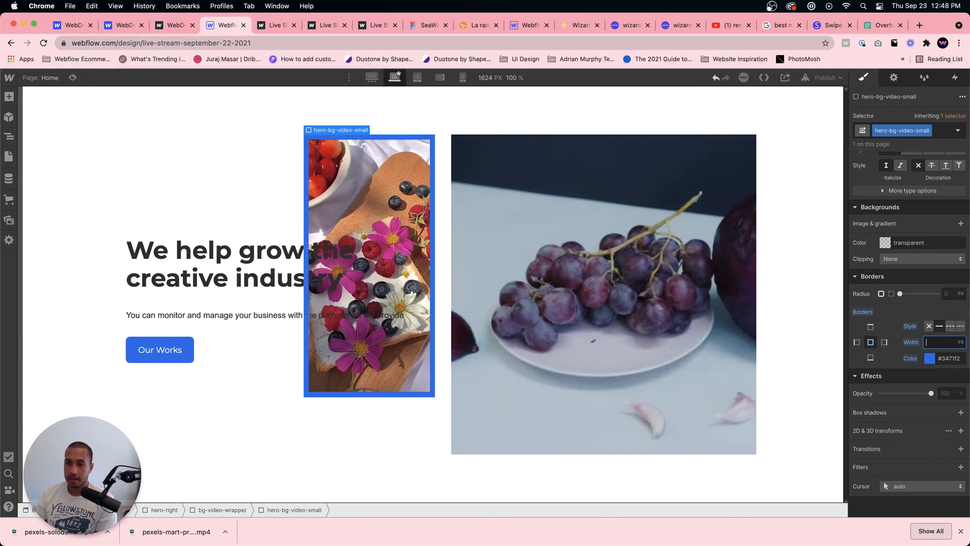
Step: Give the hero-bg-video-large block a solid 7 px border in #3471f2, sampled from the Our Works button
{"action": "left_click", "coordinate": [581, 378]}
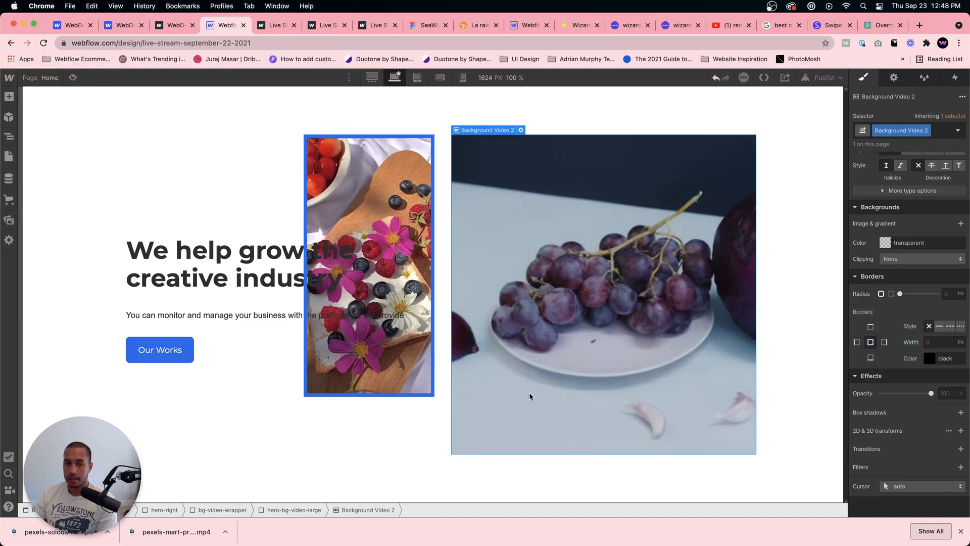
{"action": "left_click", "coordinate": [293, 509]}
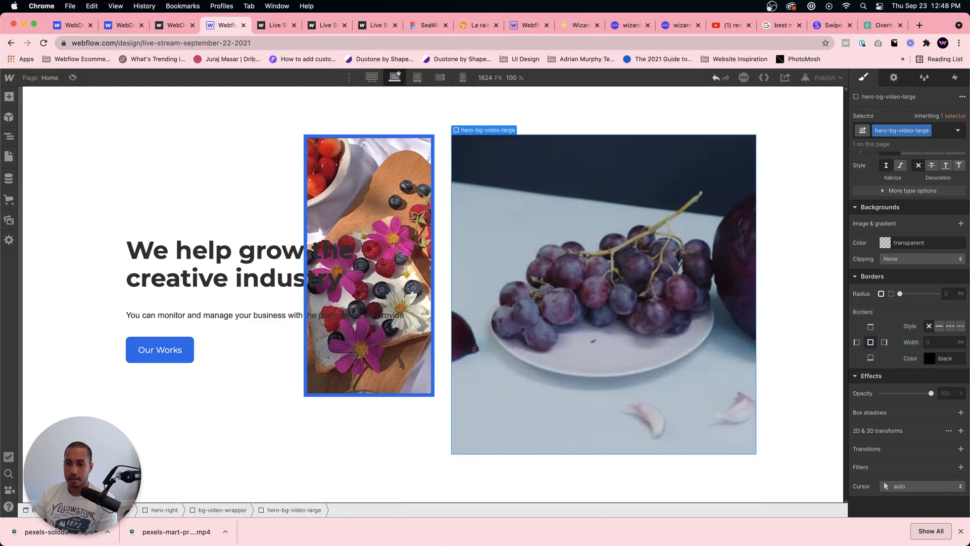
{"action": "left_click", "coordinate": [940, 327]}
{"action": "type", "text": "7"}
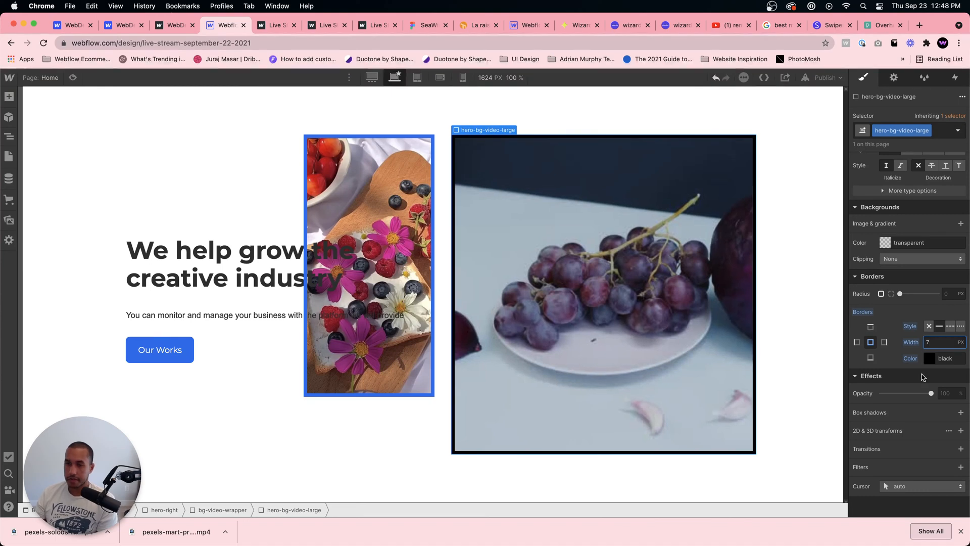
{"action": "left_click", "coordinate": [930, 360]}
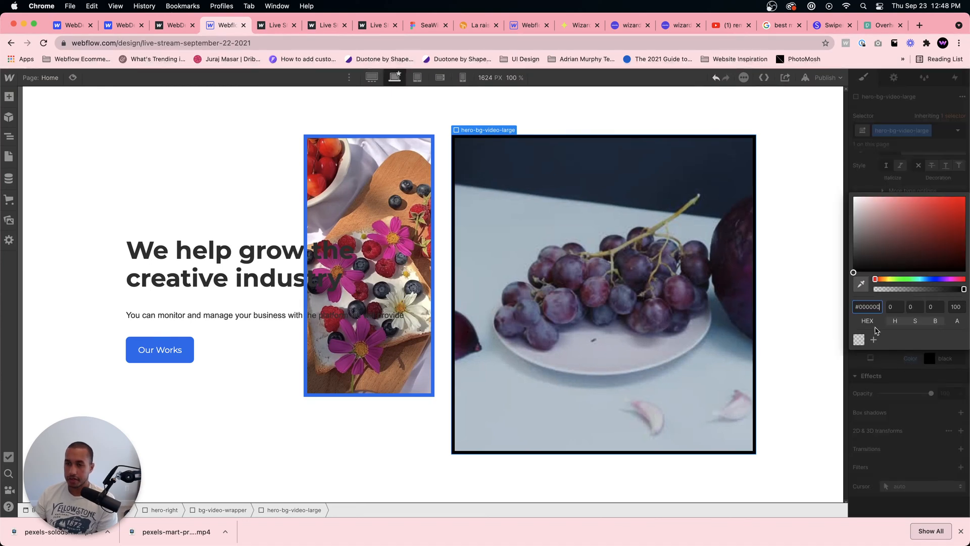
{"action": "left_click", "coordinate": [861, 284]}
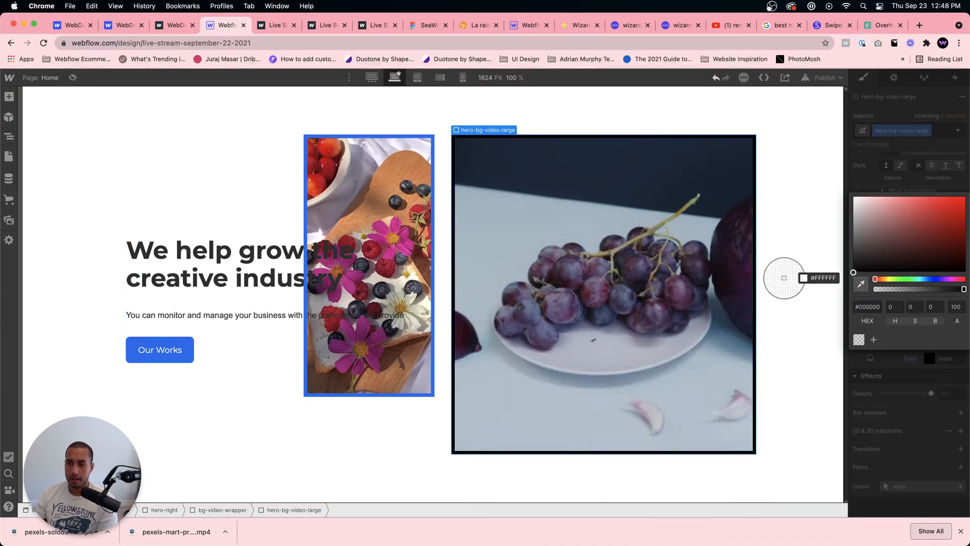
{"action": "left_click", "coordinate": [169, 357]}
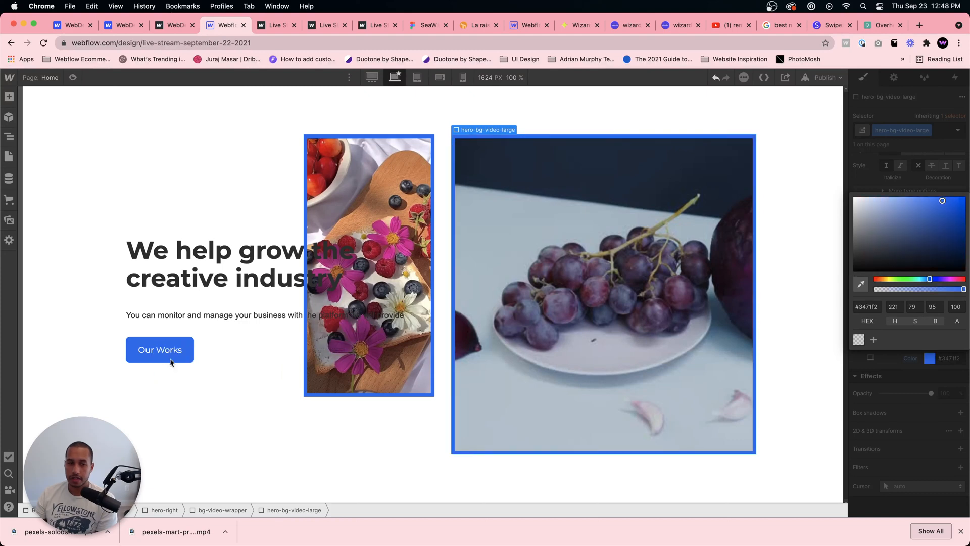
{"action": "left_click", "coordinate": [232, 357]}
{"action": "left_click", "coordinate": [819, 251]}
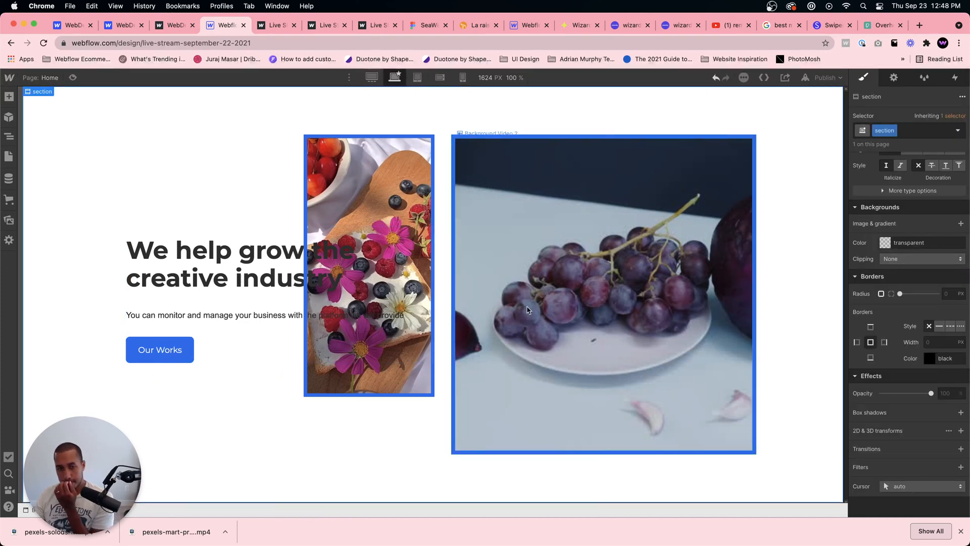
Step: Compare the hero heading with the live page and set its text color to #3471f2, sampled from the Our Works button
{"action": "left_click", "coordinate": [231, 276]}
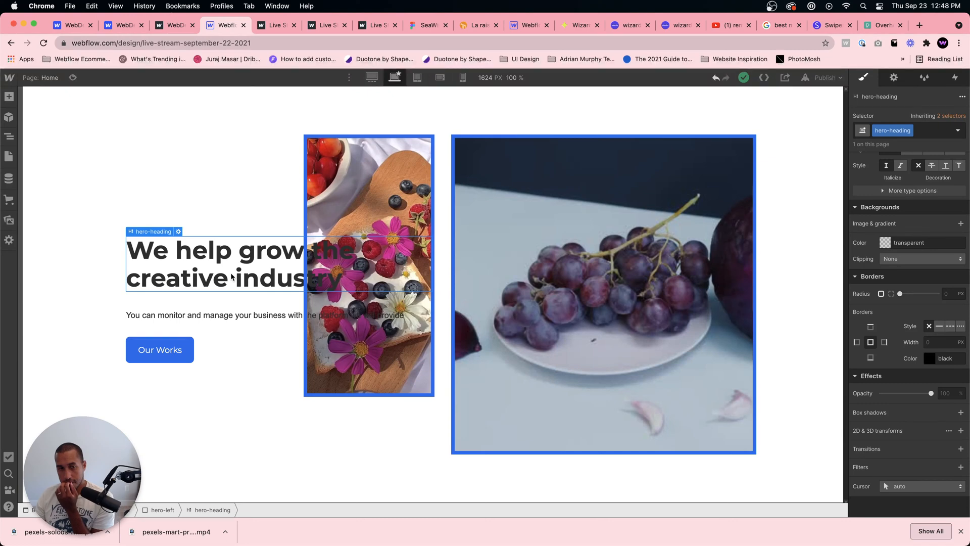
{"action": "scroll", "coordinate": [906, 310], "scroll_direction": "up", "scroll_amount": 5}
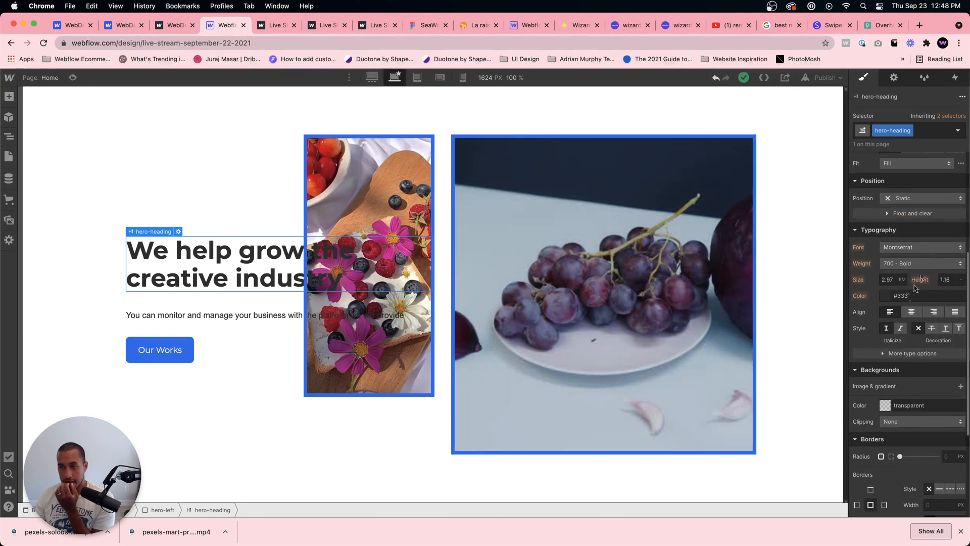
{"action": "scroll", "coordinate": [906, 310], "scroll_direction": "down", "scroll_amount": 5}
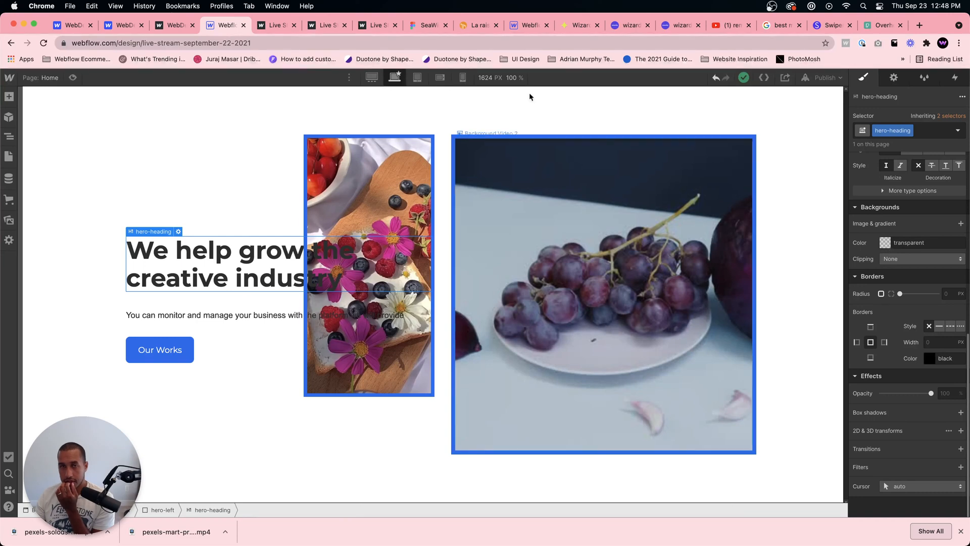
{"action": "left_click", "coordinate": [252, 28]}
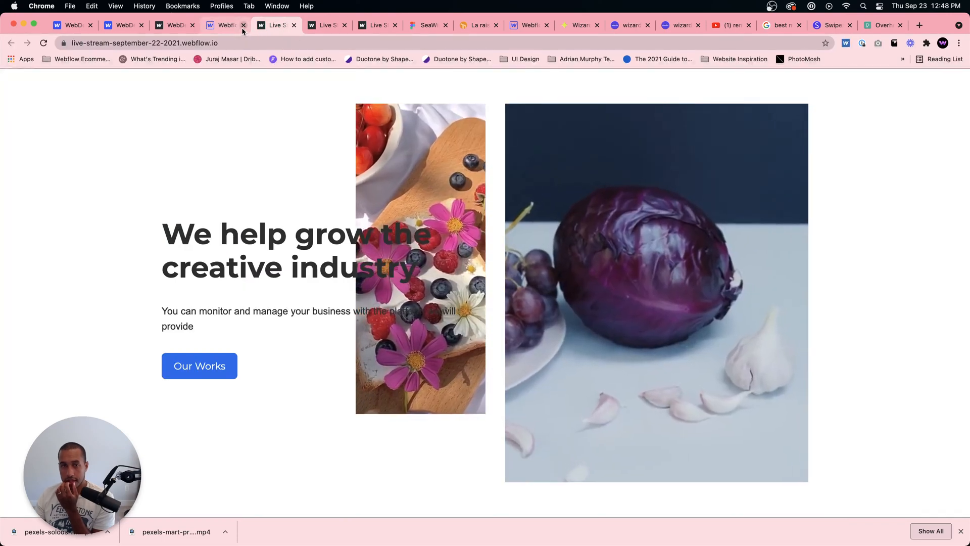
{"action": "left_click", "coordinate": [225, 25]}
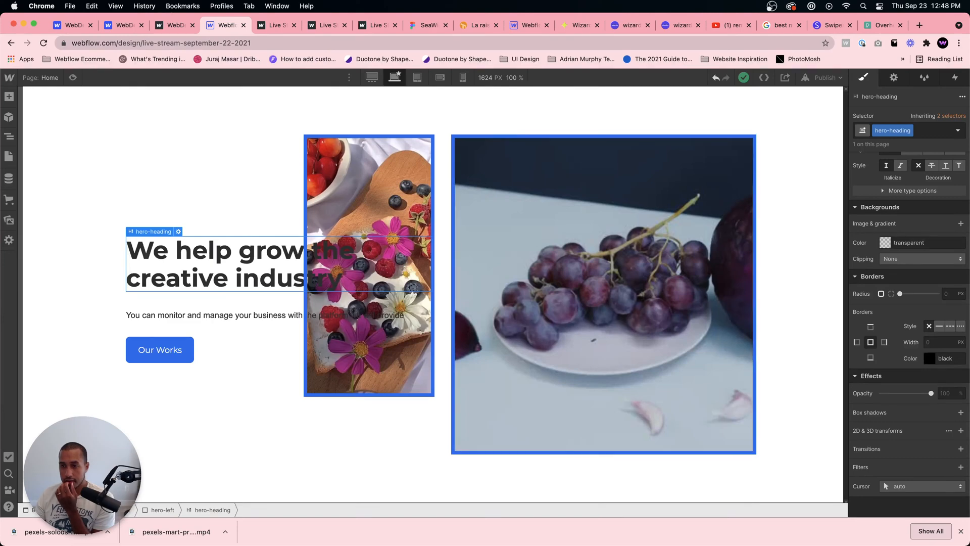
{"action": "scroll", "coordinate": [908, 308], "scroll_direction": "up", "scroll_amount": 10}
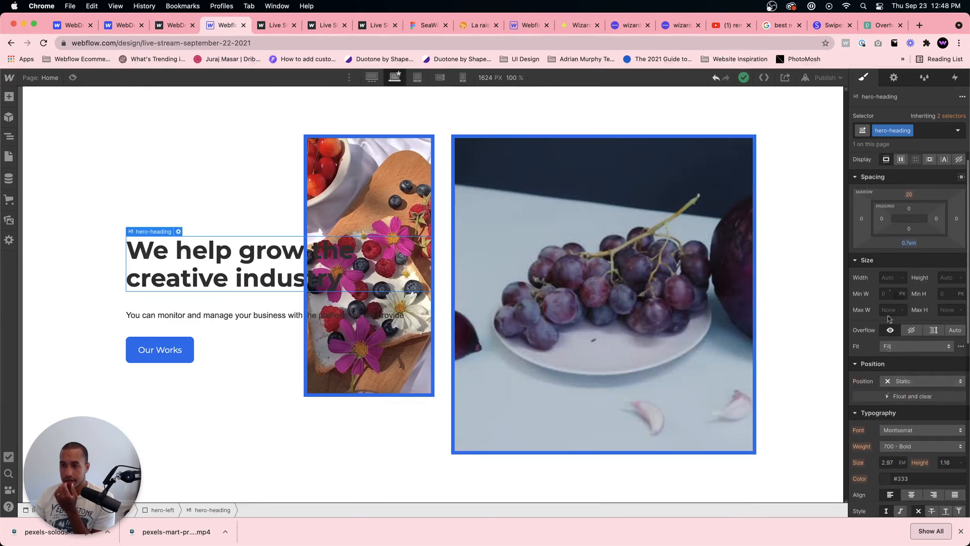
{"action": "left_click", "coordinate": [885, 395]}
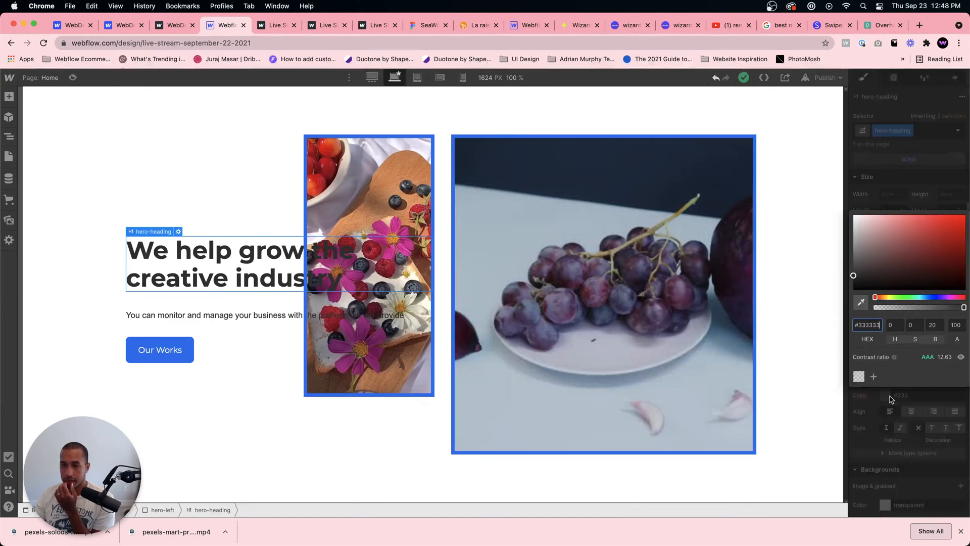
{"action": "left_click", "coordinate": [162, 359]}
{"action": "left_click", "coordinate": [187, 328]}
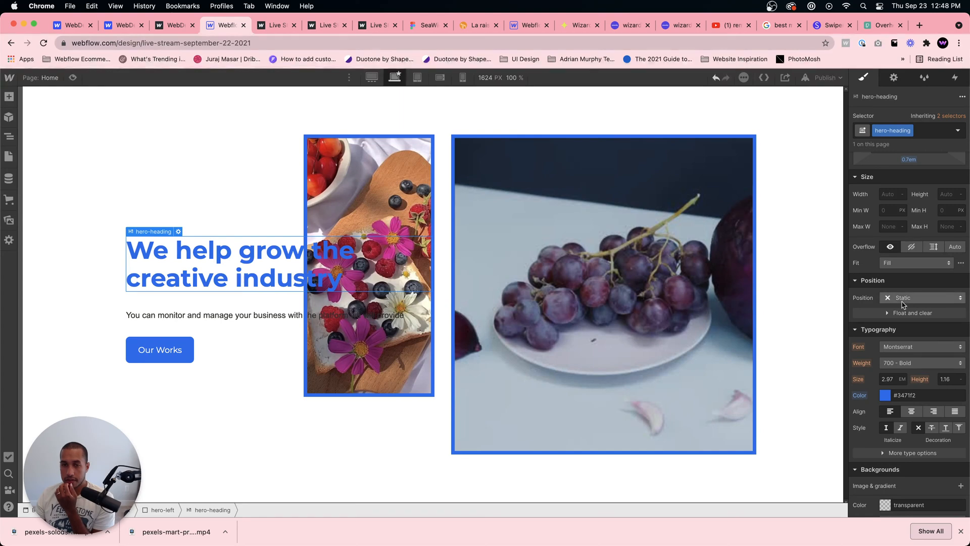
{"action": "scroll", "coordinate": [898, 288], "scroll_direction": "down", "scroll_amount": 1}
{"action": "scroll", "coordinate": [897, 288], "scroll_direction": "down", "scroll_amount": 2}
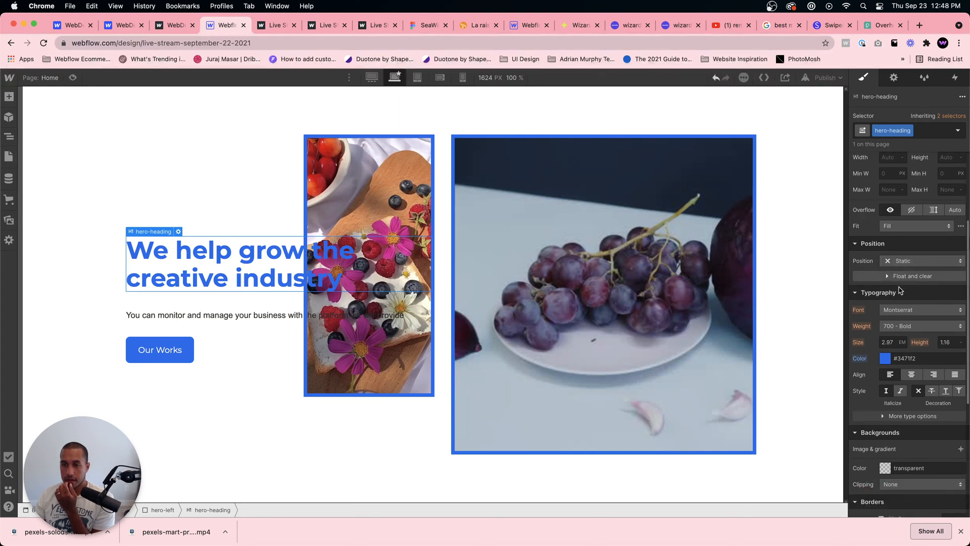
{"action": "scroll", "coordinate": [899, 290], "scroll_direction": "down", "scroll_amount": 5}
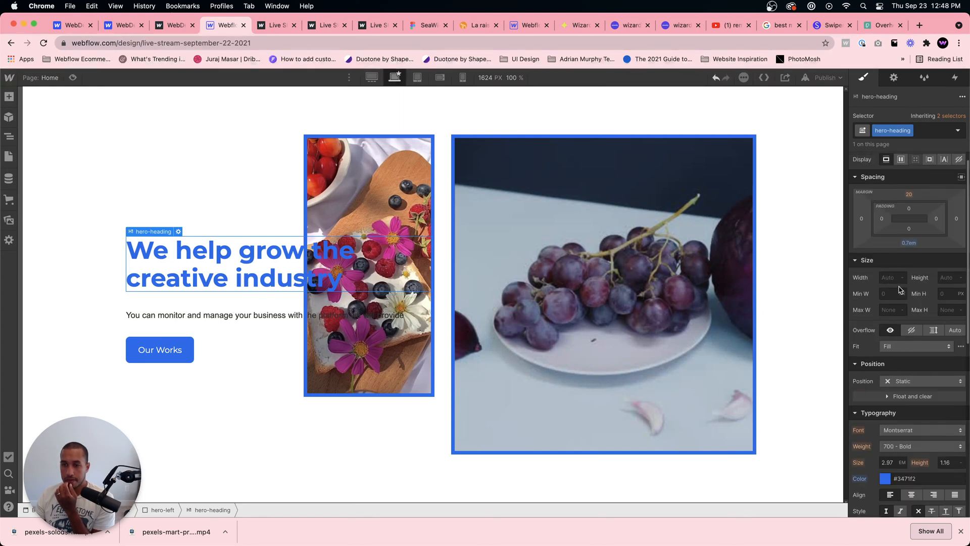
Step: Give the hero heading a #1a1a1a background color at 10% opacity
{"action": "left_click", "coordinate": [890, 337]}
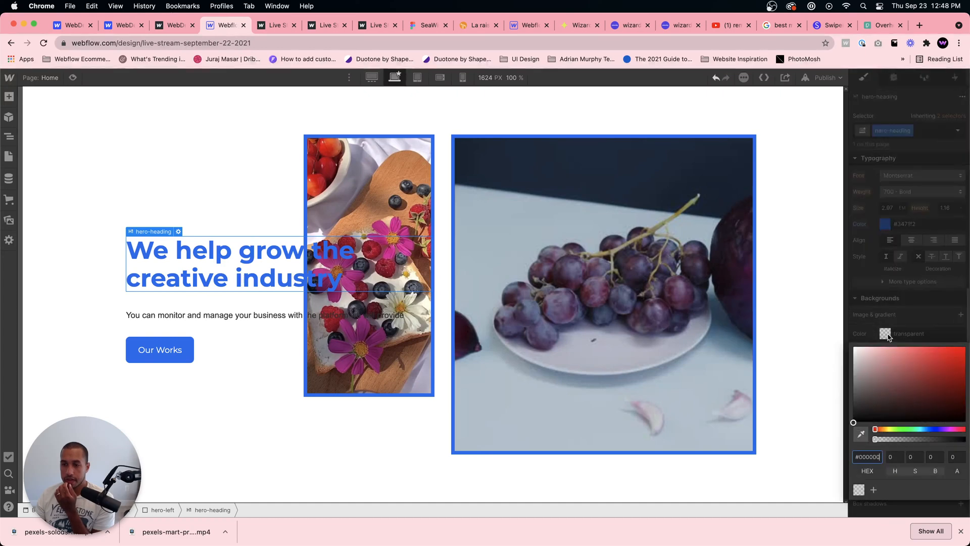
{"action": "left_click_drag", "start_coordinate": [871, 417], "coordinate": [845, 412]}
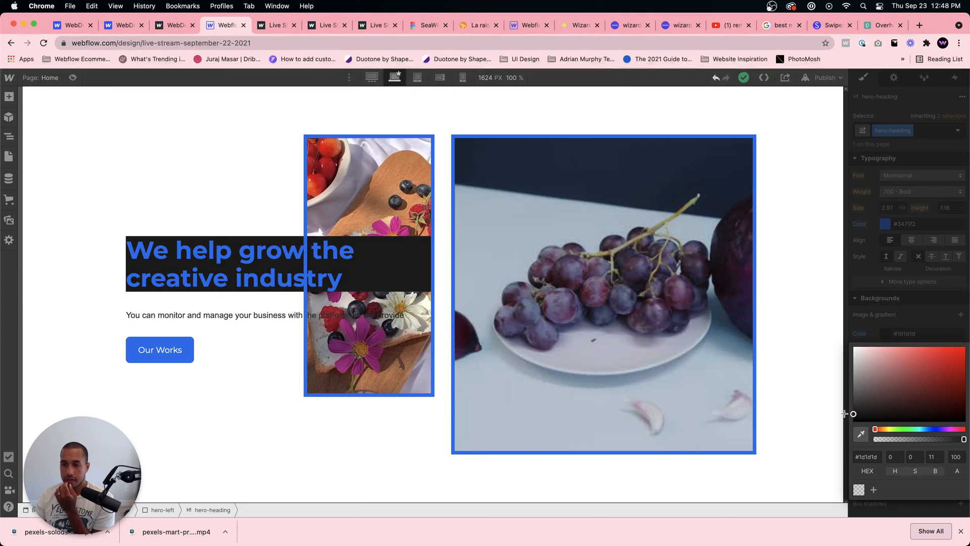
{"action": "left_click", "coordinate": [914, 319]}
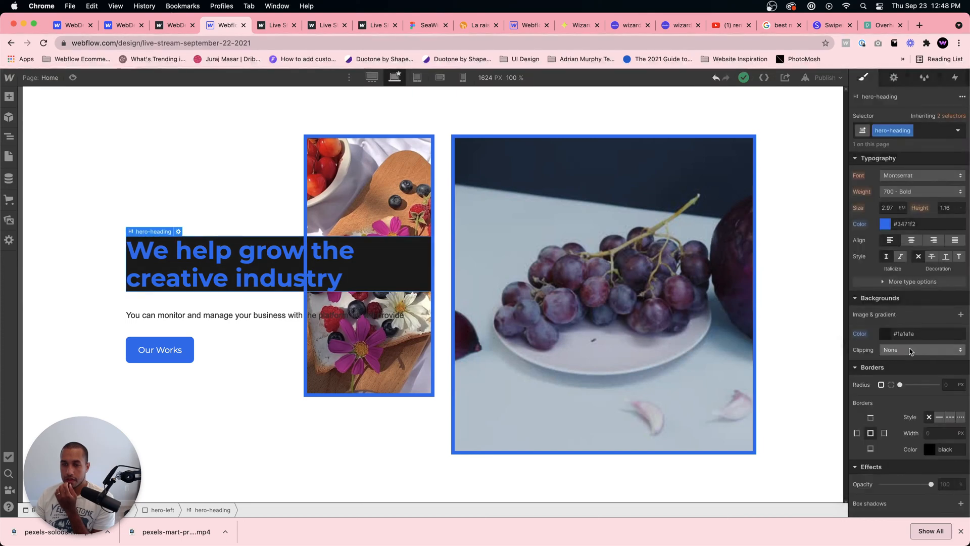
{"action": "left_click", "coordinate": [887, 334]}
{"action": "left_click", "coordinate": [955, 456]}
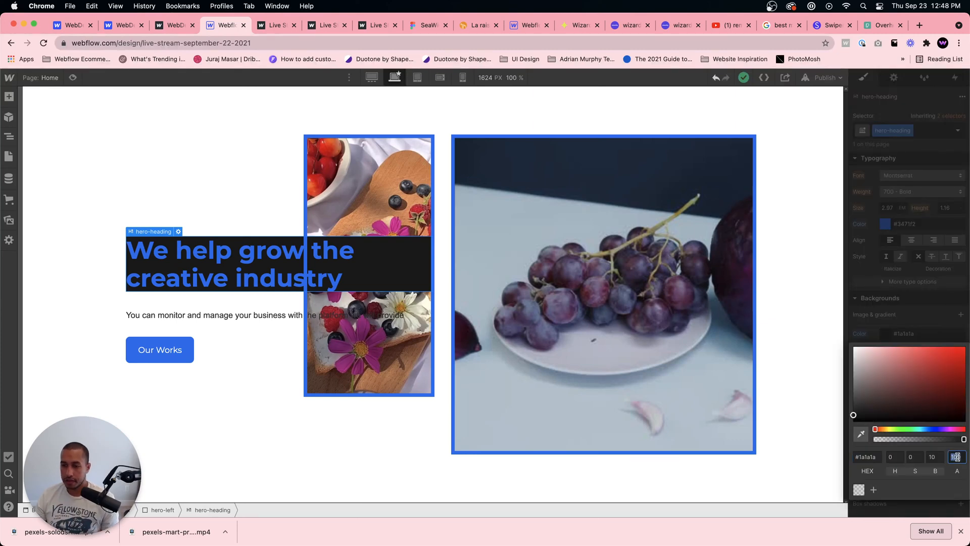
{"action": "type", "text": "60"}
{"action": "key", "text": "BackSpace"}
{"action": "key", "text": "BackSpace"}
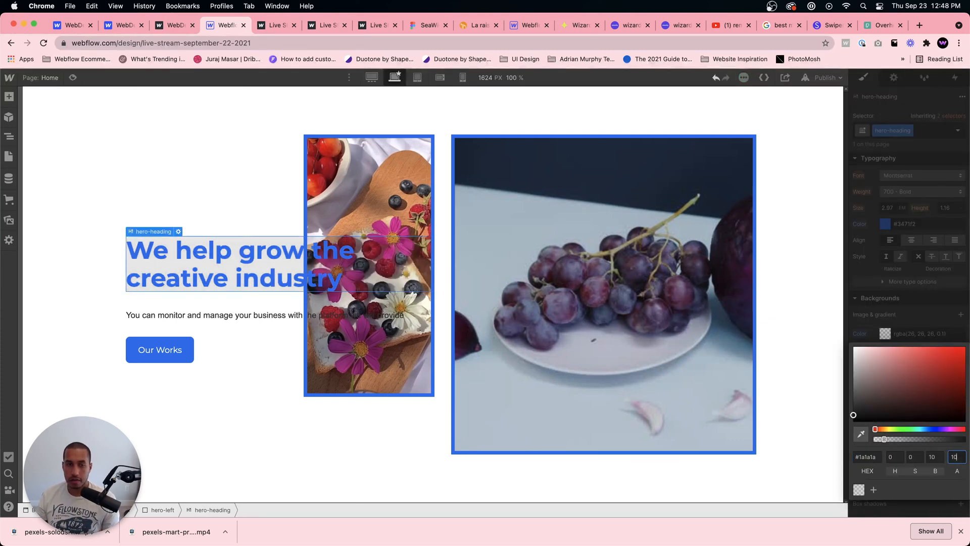
{"action": "type", "text": "10"}
{"action": "left_click", "coordinate": [930, 336]}
Step: Round the hero heading's corners with an 8 px radius and set its padding to 0.4em on all four sides
{"action": "scroll", "coordinate": [948, 382], "scroll_direction": "down", "scroll_amount": 1}
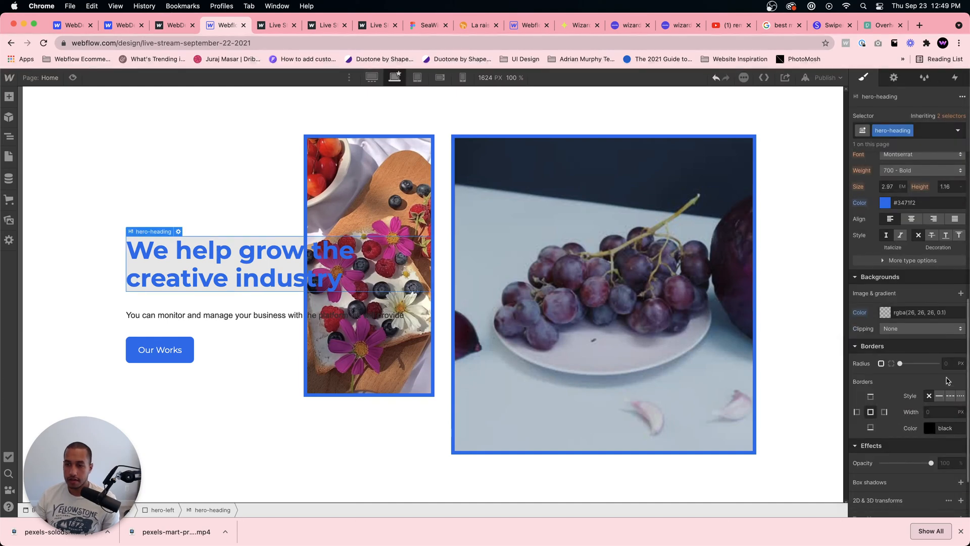
{"action": "type", "text": "8"}
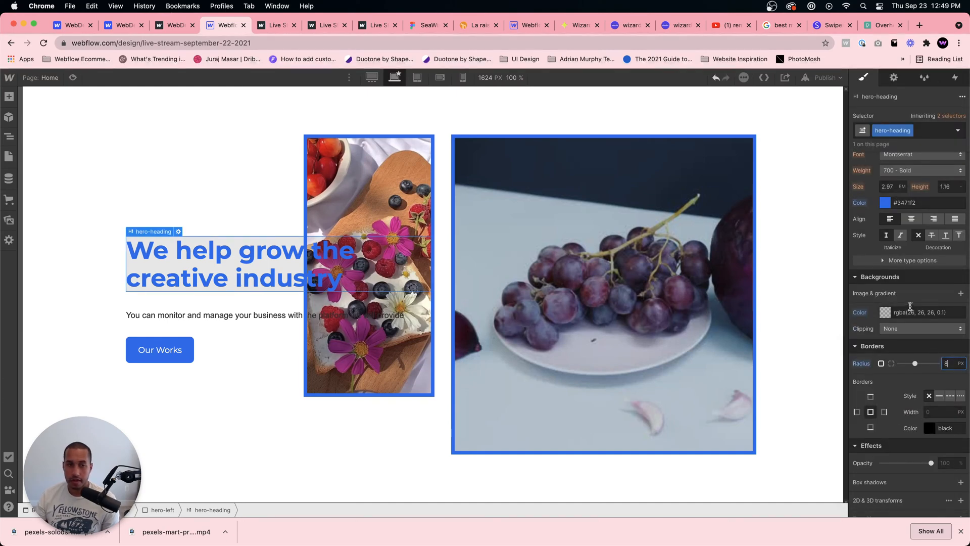
{"action": "scroll", "coordinate": [905, 298], "scroll_direction": "up", "scroll_amount": 5}
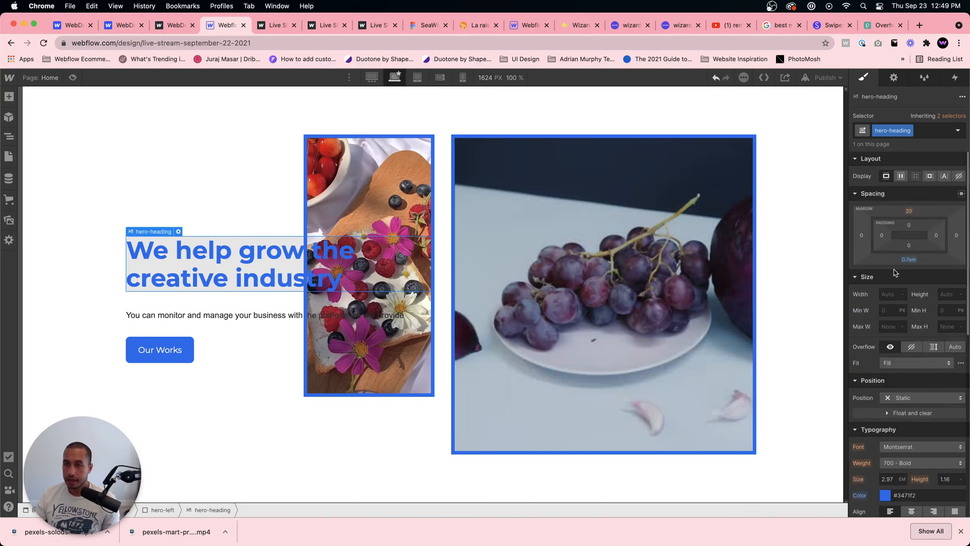
{"action": "left_click", "coordinate": [882, 236]}
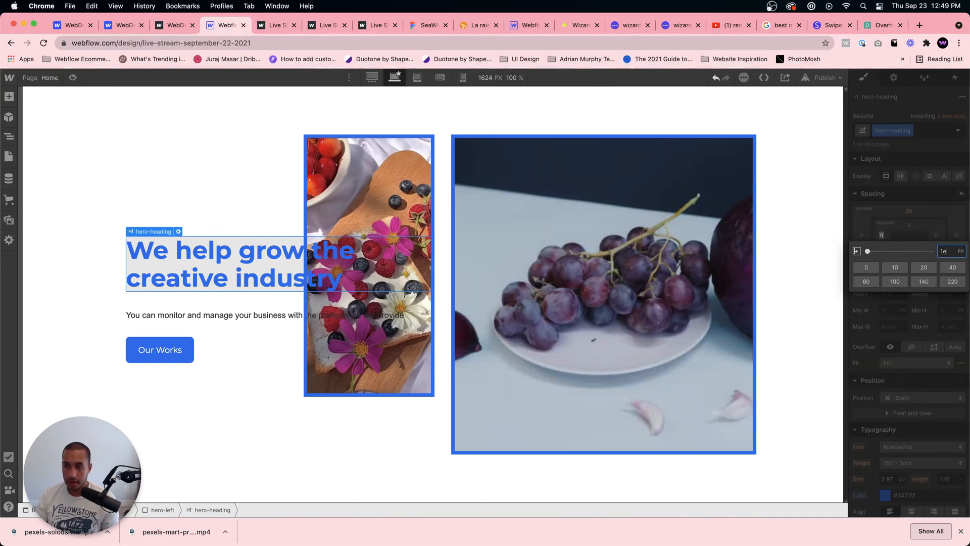
{"action": "key", "text": "Return"}
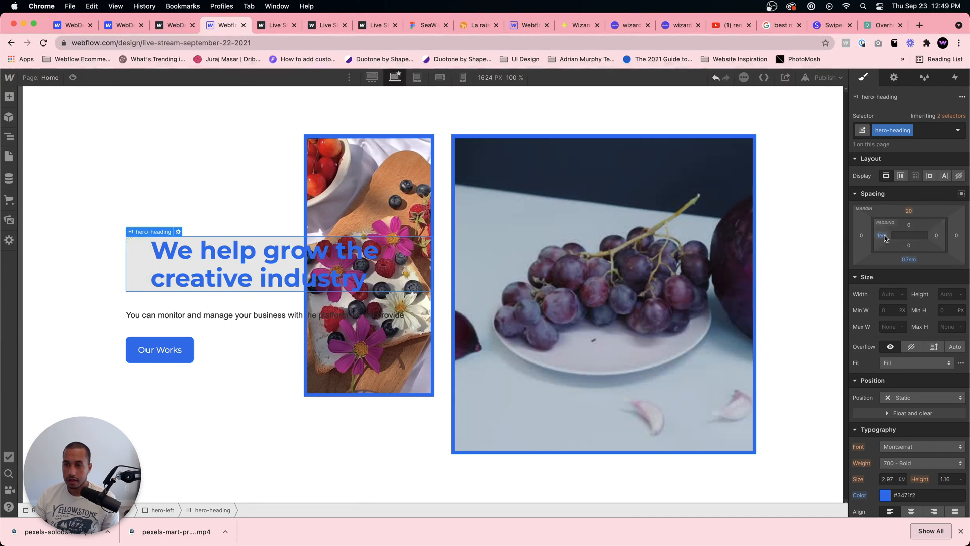
{"action": "left_click_drag", "start_coordinate": [881, 235], "coordinate": [881, 235]}
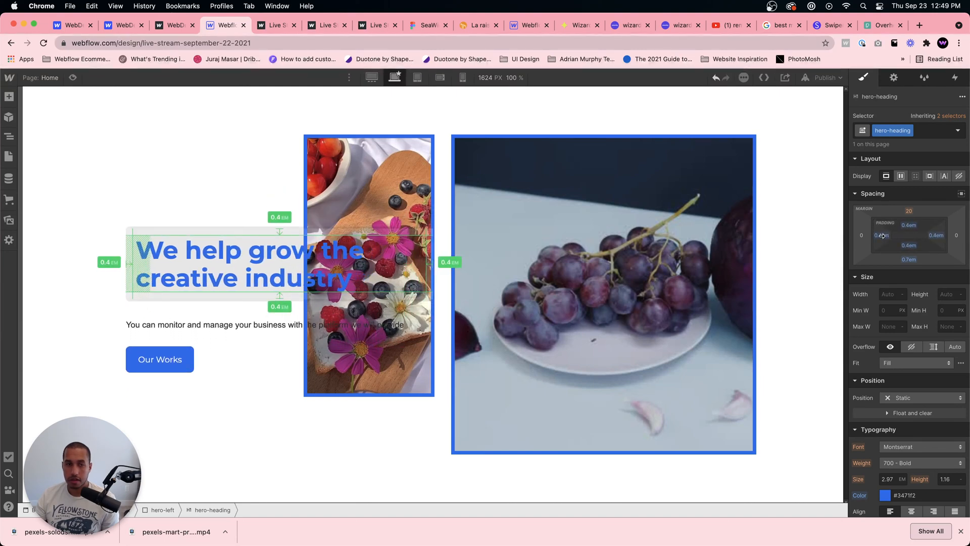
Step: Set the width of the hero-right block to 60%
{"action": "left_click", "coordinate": [438, 387]}
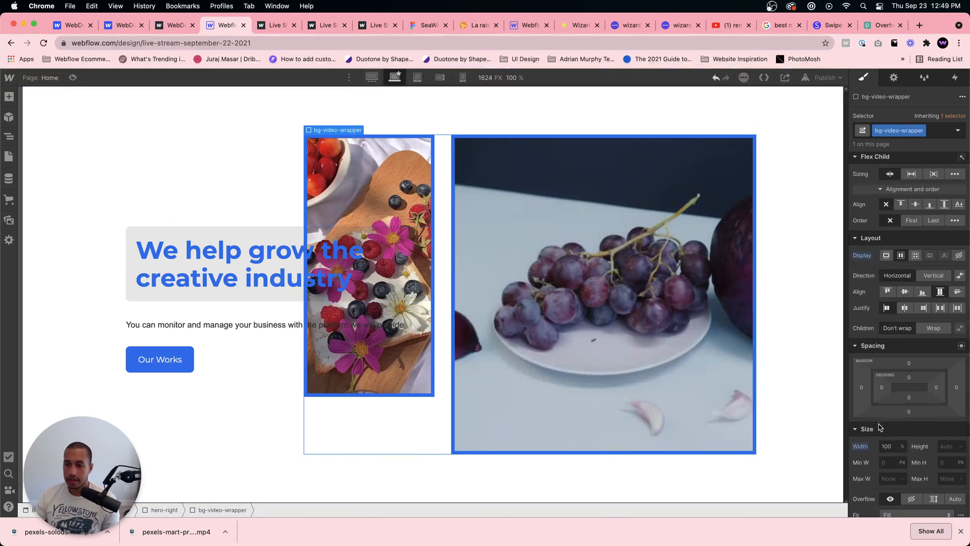
{"action": "left_click", "coordinate": [163, 509]}
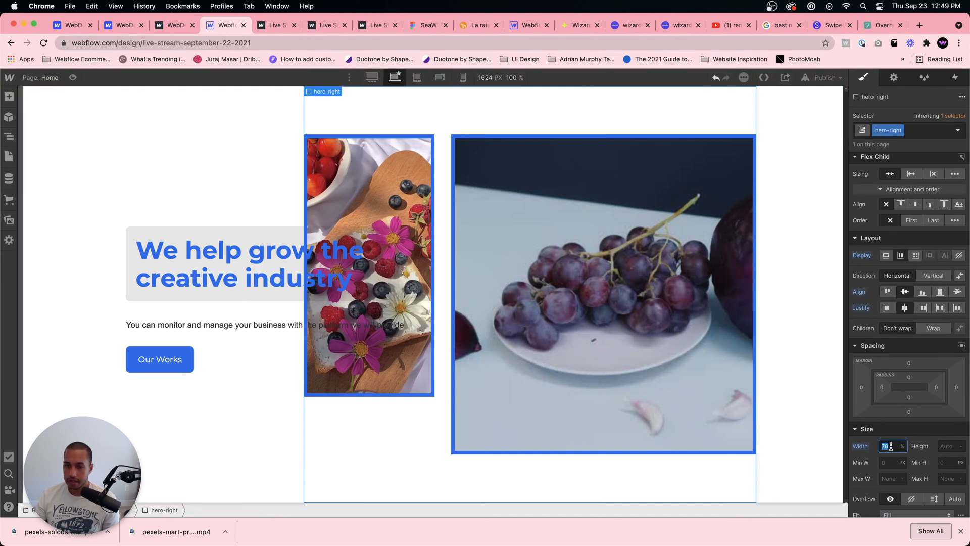
{"action": "type", "text": "60"}
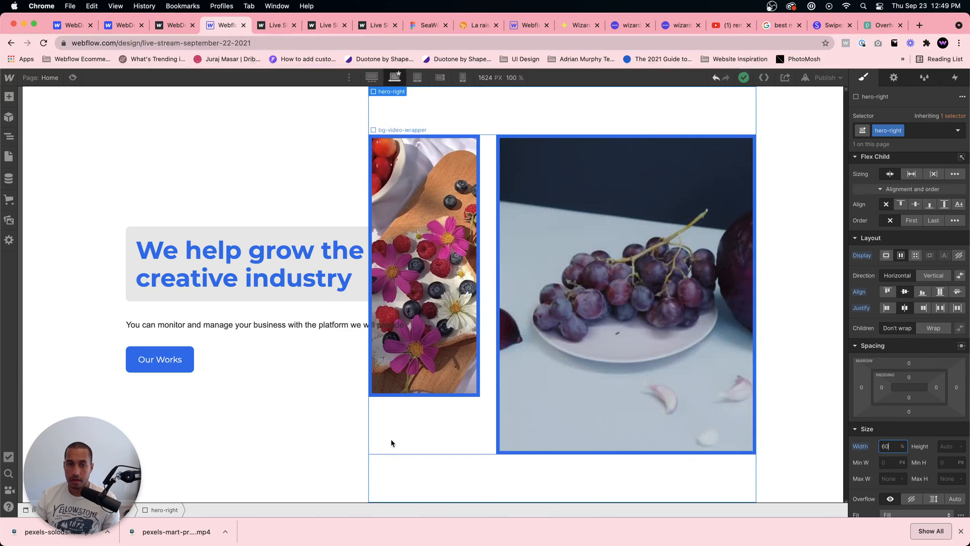
Step: Publish the site to its webflow.io domain and open the live page
{"action": "left_click", "coordinate": [351, 291]}
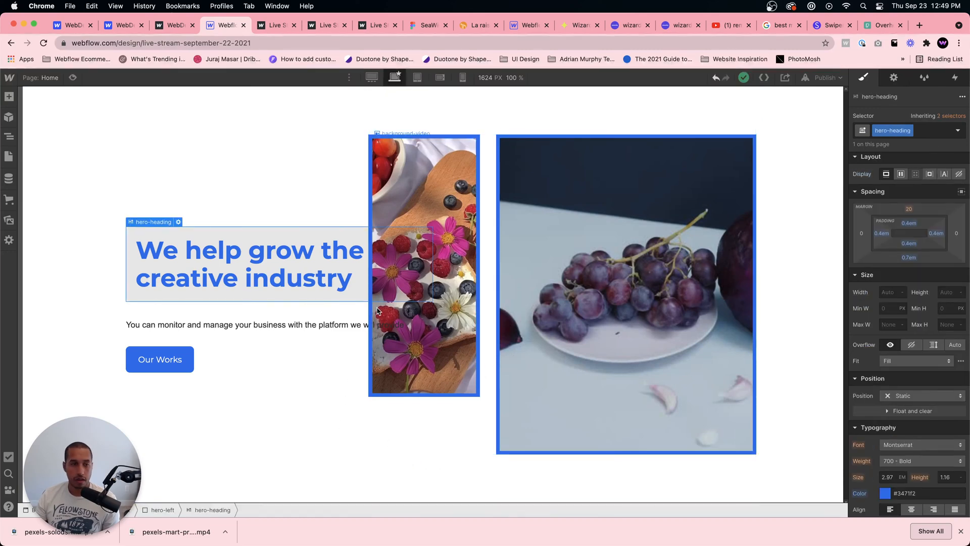
{"action": "left_click", "coordinate": [288, 395]}
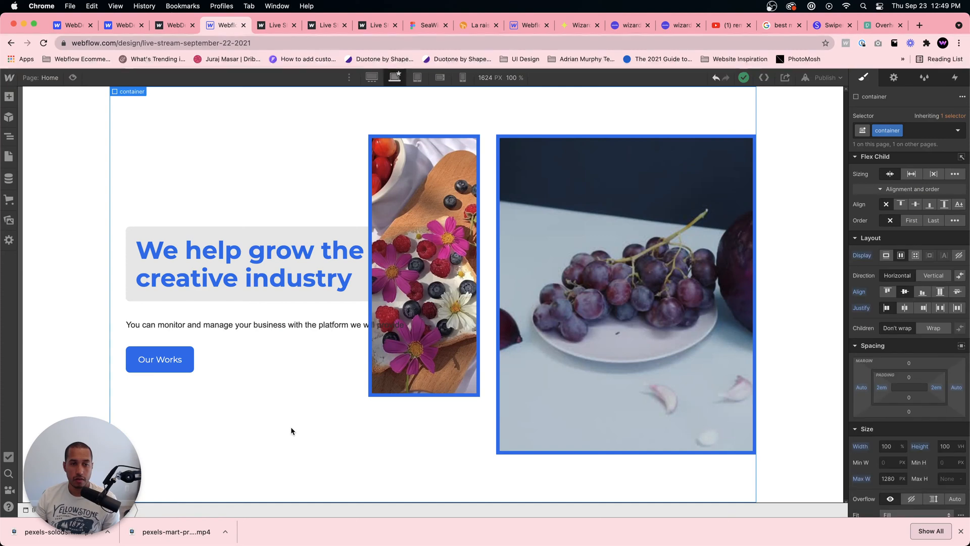
{"action": "left_click", "coordinate": [825, 77]}
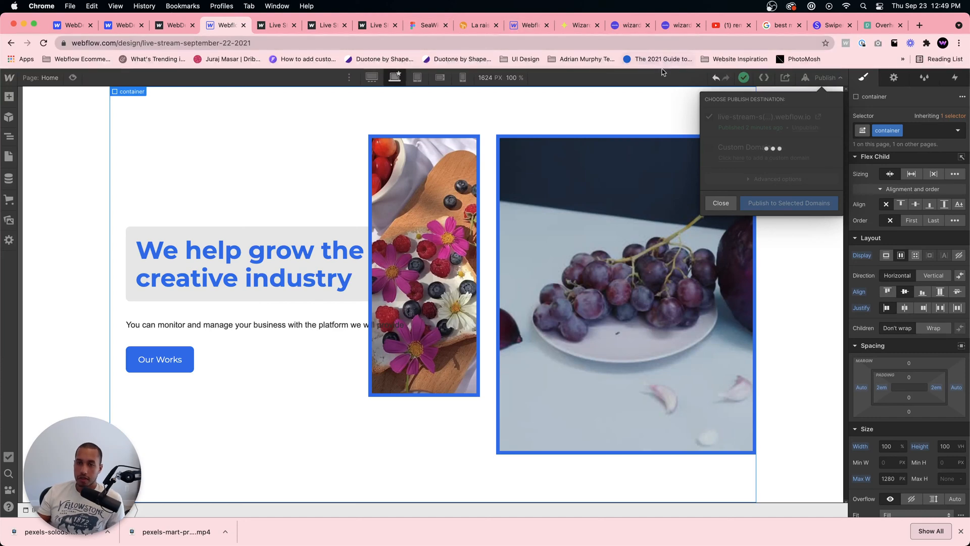
{"action": "left_click", "coordinate": [816, 115]}
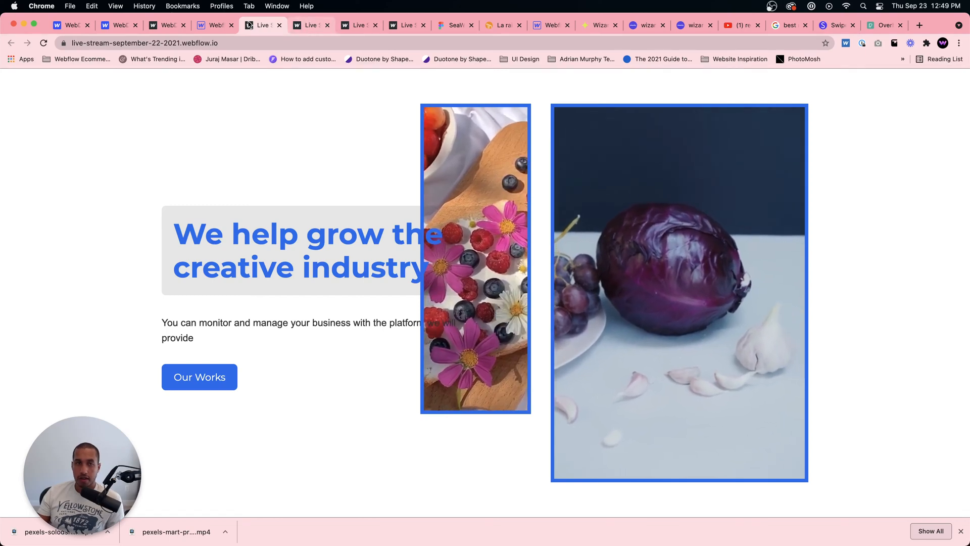
Step: Return to the designer and remove the background color from the hero heading
{"action": "left_click", "coordinate": [215, 25]}
{"action": "left_click", "coordinate": [323, 242]}
{"action": "left_click", "coordinate": [333, 245]}
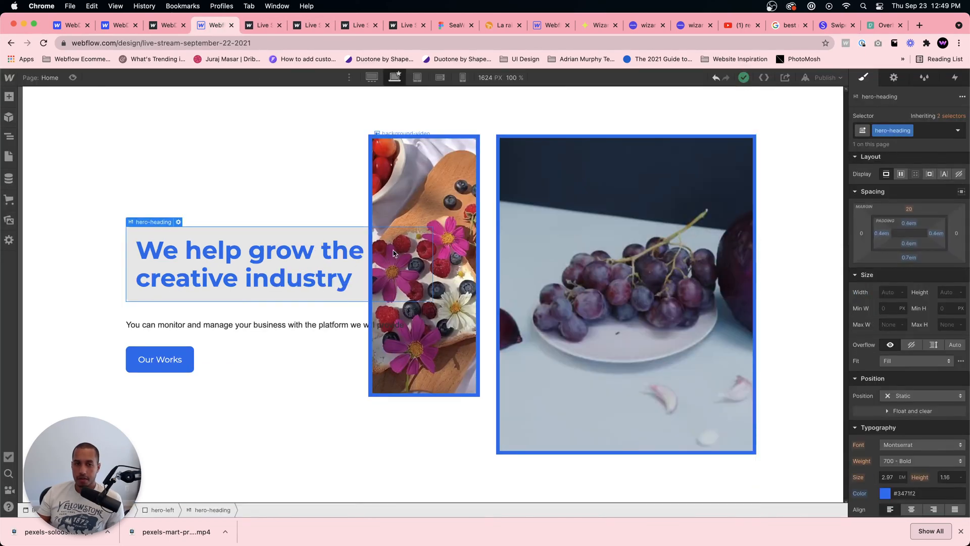
{"action": "scroll", "coordinate": [891, 412], "scroll_direction": "down", "scroll_amount": 10}
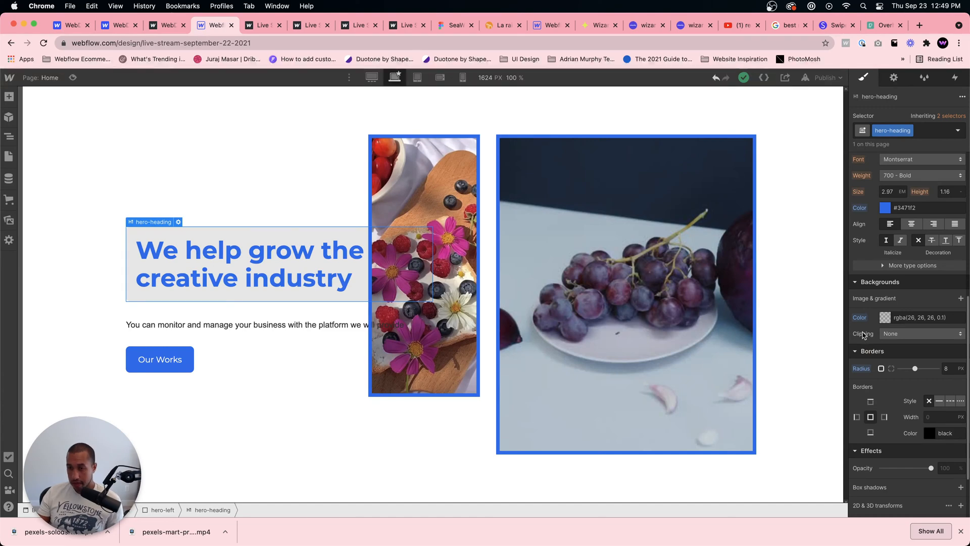
{"action": "left_click", "coordinate": [858, 317], "text": "alt"}
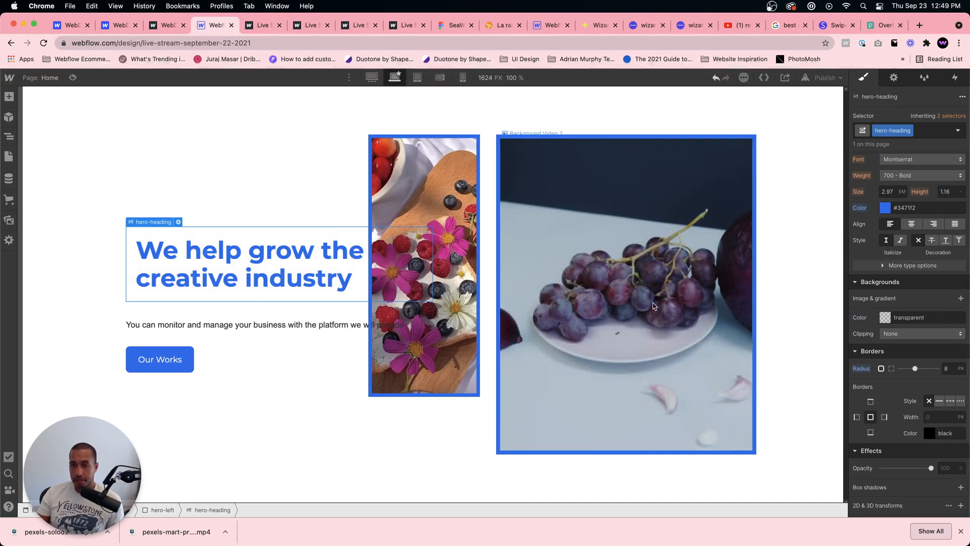
Step: Darken the hero heading's text color to a navy blue, about #0839a1
{"action": "scroll", "coordinate": [885, 298], "scroll_direction": "down", "scroll_amount": 3}
{"action": "scroll", "coordinate": [883, 285], "scroll_direction": "up", "scroll_amount": 8}
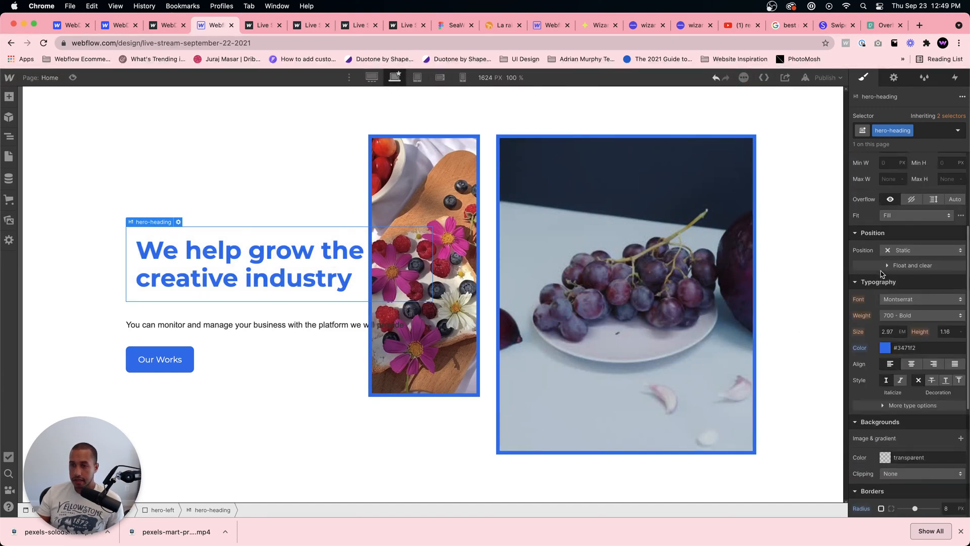
{"action": "left_click", "coordinate": [885, 348]}
{"action": "left_click_drag", "start_coordinate": [888, 209], "coordinate": [953, 189]}
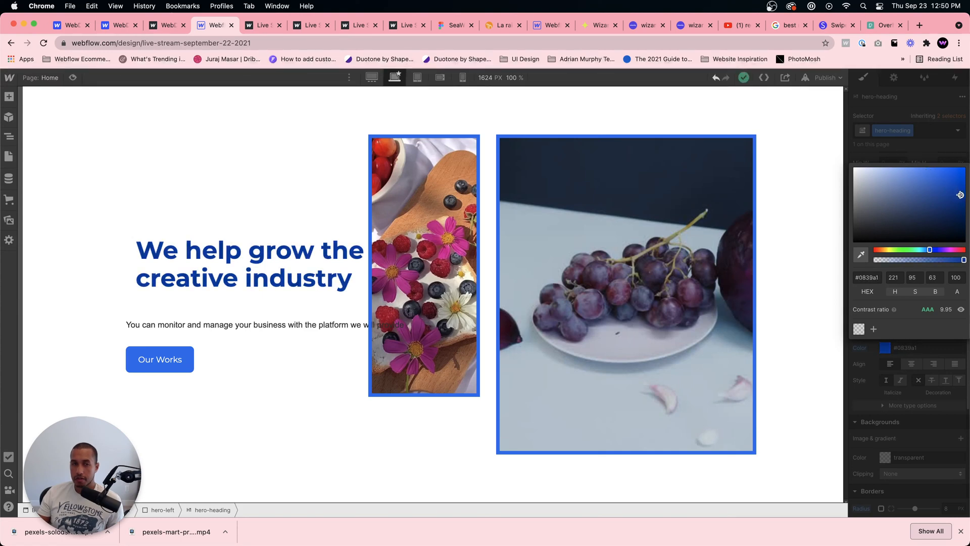
{"action": "left_click", "coordinate": [420, 127]}
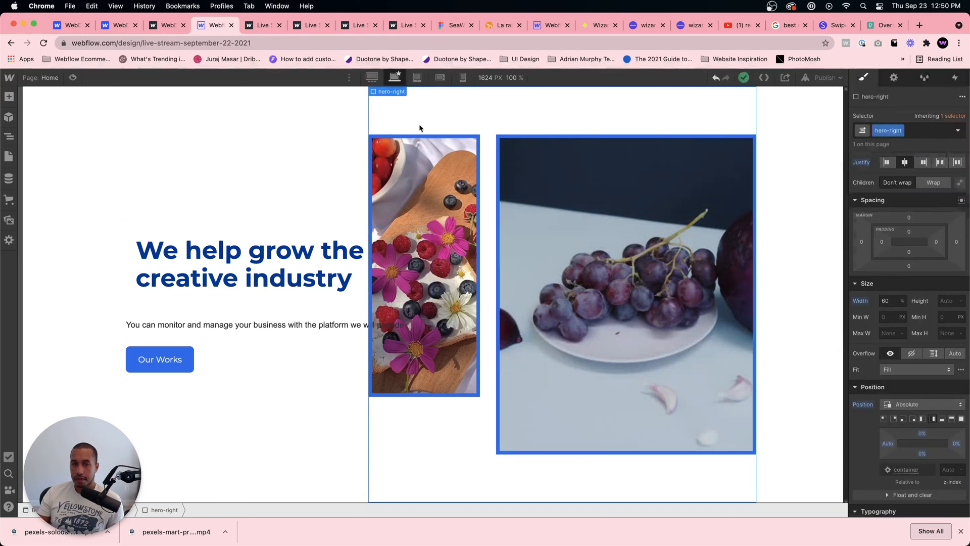
Step: Republish the site with the darker heading and view the live page
{"action": "left_click", "coordinate": [773, 103]}
{"action": "left_click", "coordinate": [825, 77]}
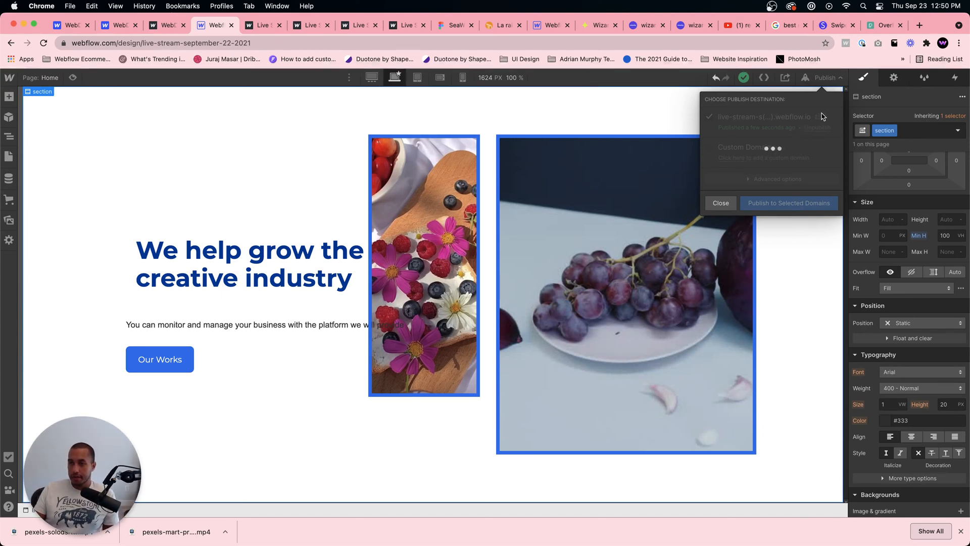
{"action": "left_click", "coordinate": [820, 115]}
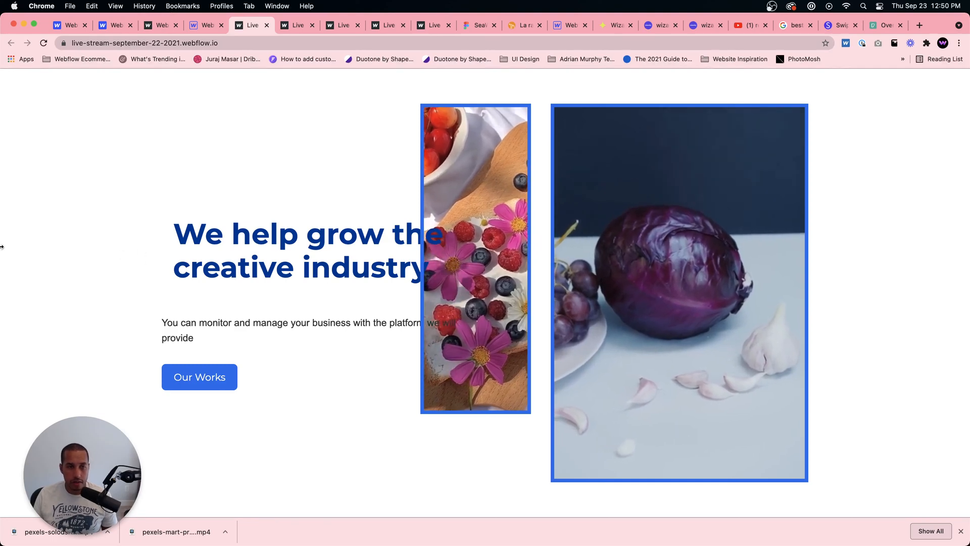
Step: Check the live hero section's responsiveness by narrowing the browser window and zooming the page between 67% and 110%, finishing at 100% and full width
{"action": "left_click_drag", "start_coordinate": [2, 246], "coordinate": [38, 134]}
{"action": "key", "text": "super+minus"}
{"action": "key", "text": "super+minus"}
{"action": "key", "text": "super+minus"}
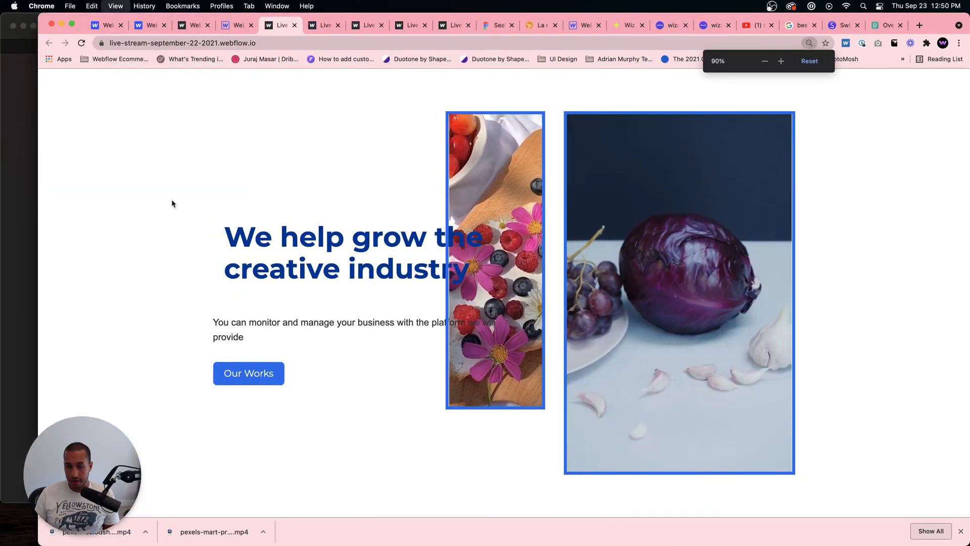
{"action": "key", "text": "super+minus"}
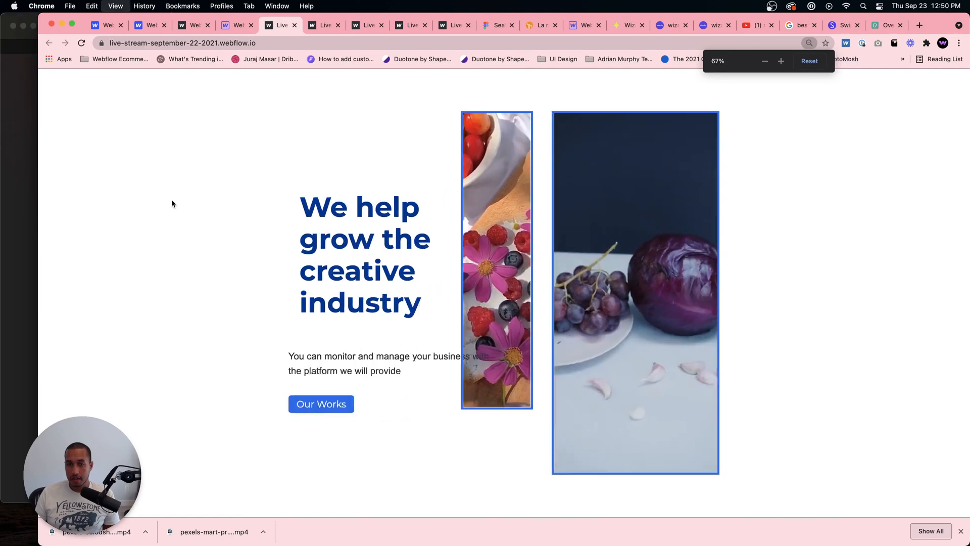
{"action": "key", "text": "super+plus"}
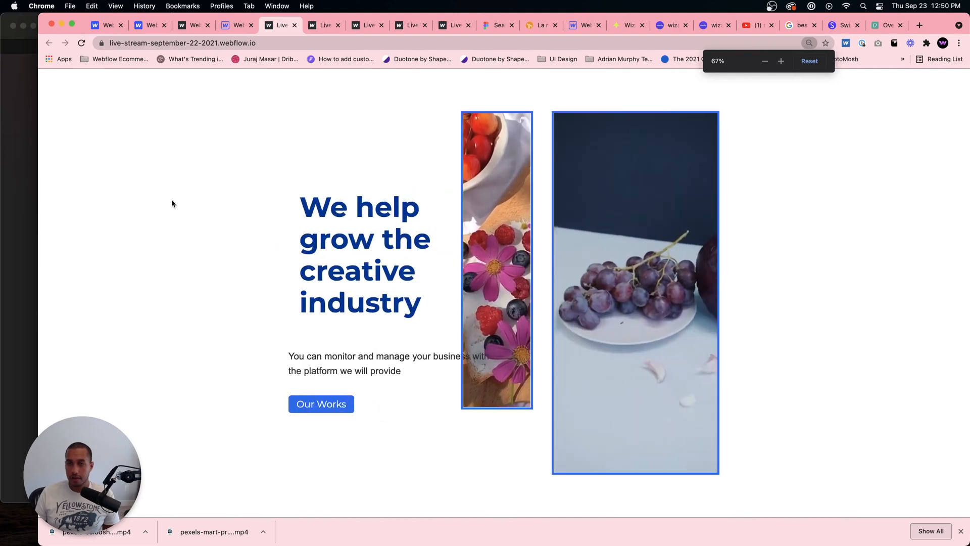
{"action": "key", "text": "super+plus"}
{"action": "key", "text": "super+plus"}
{"action": "key", "text": "super+plus"}
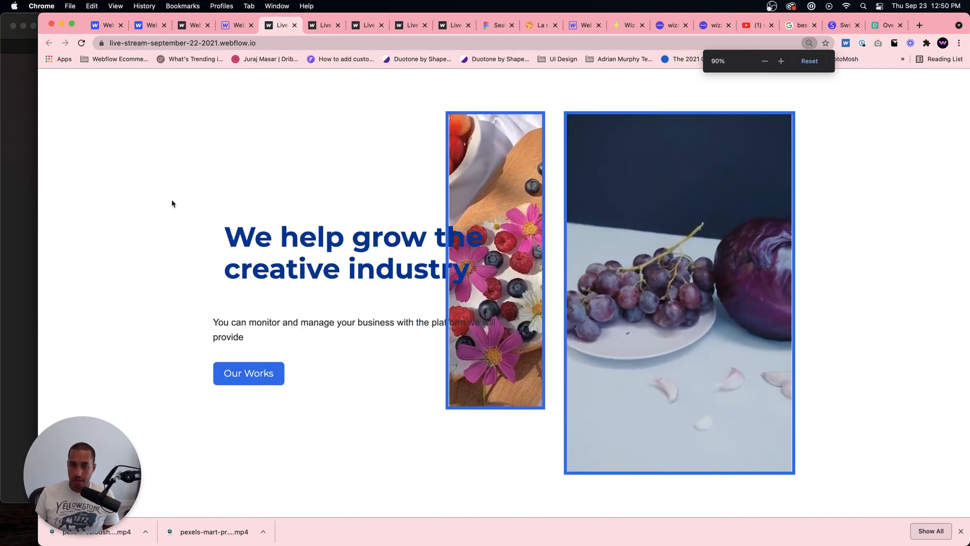
{"action": "key", "text": "super+plus"}
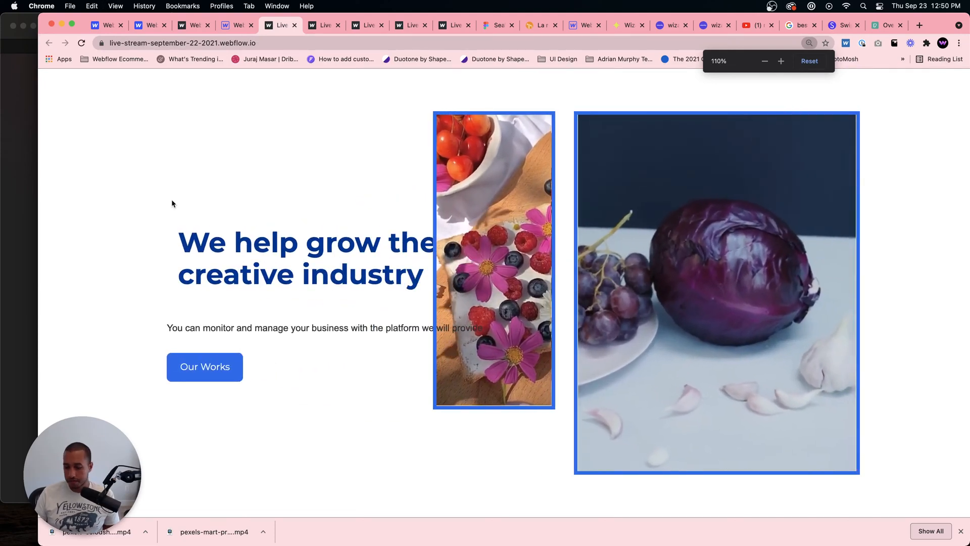
{"action": "key", "text": "super+minus"}
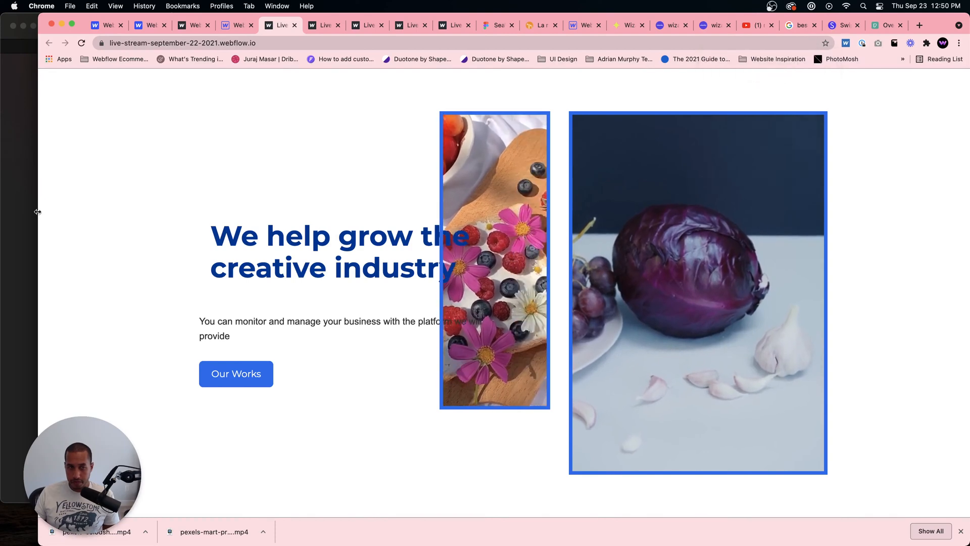
{"action": "left_click_drag", "start_coordinate": [38, 212], "coordinate": [0, 212]}
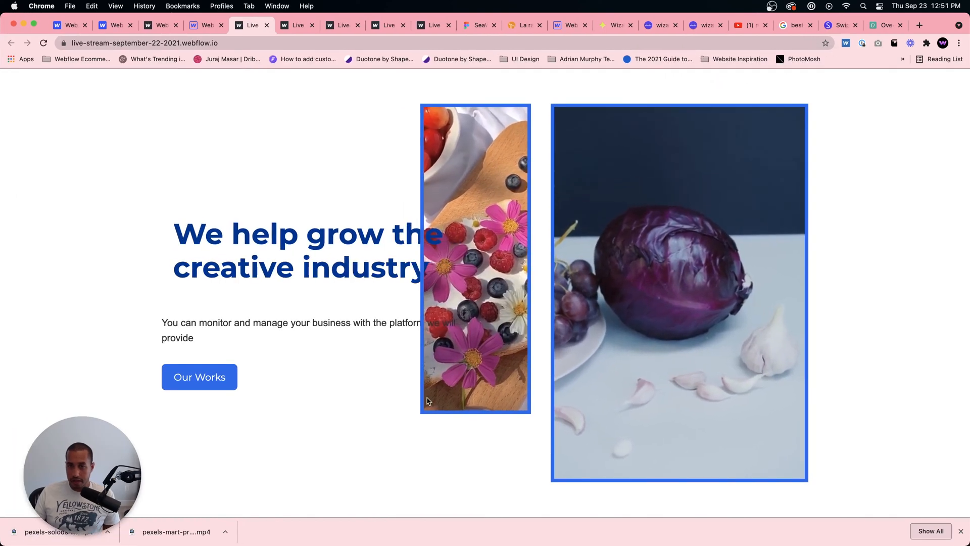
Step: Close the browser's downloads bar, return to the designer and select the hero-left block
{"action": "left_click", "coordinate": [961, 531]}
{"action": "left_click", "coordinate": [214, 27]}
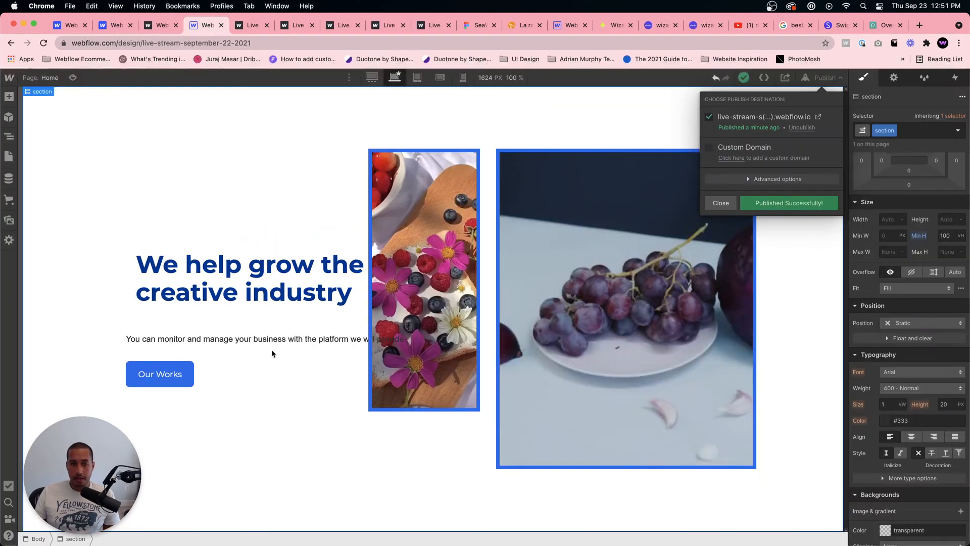
{"action": "left_click", "coordinate": [235, 359]}
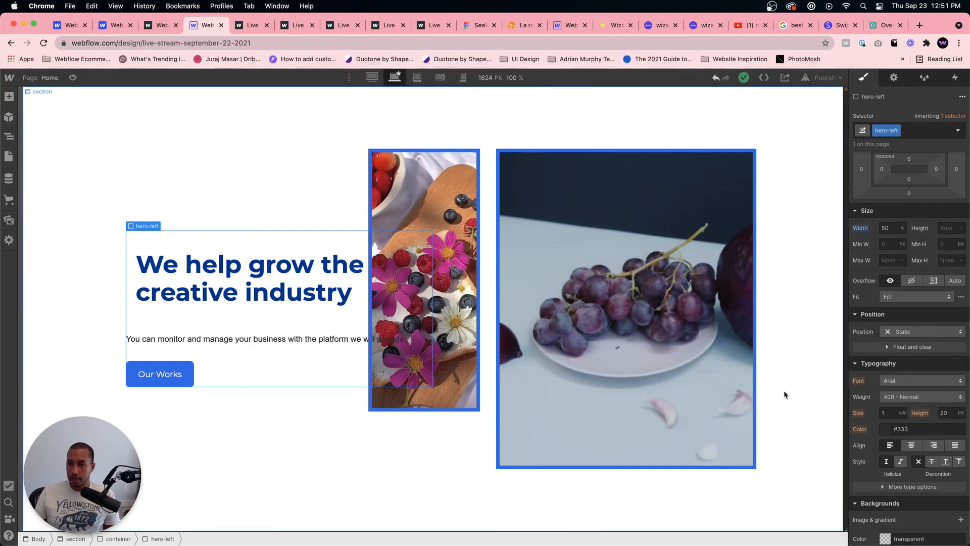
Step: Give the hero-left block relative positioning with a z-index of 99
{"action": "scroll", "coordinate": [944, 446], "scroll_direction": "down", "scroll_amount": 5}
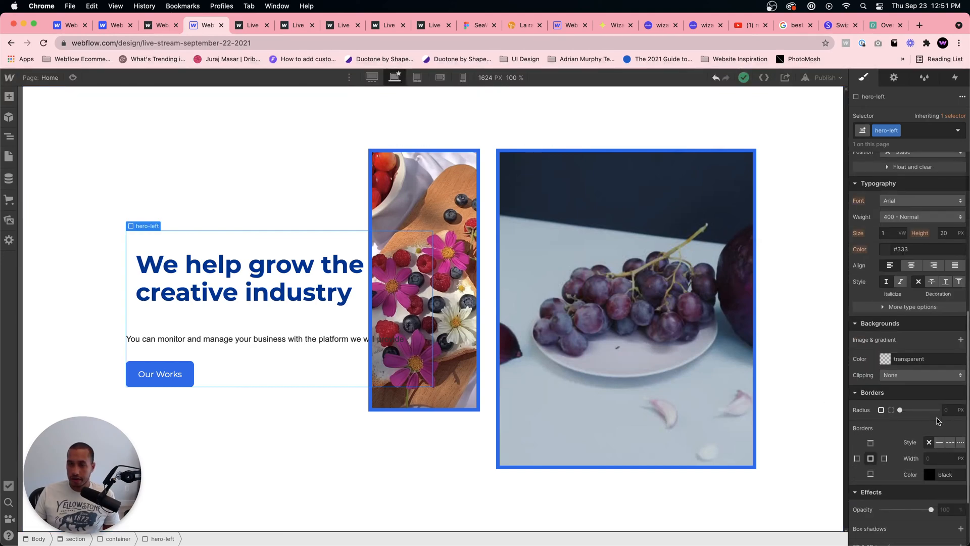
{"action": "scroll", "coordinate": [949, 329], "scroll_direction": "up", "scroll_amount": 3}
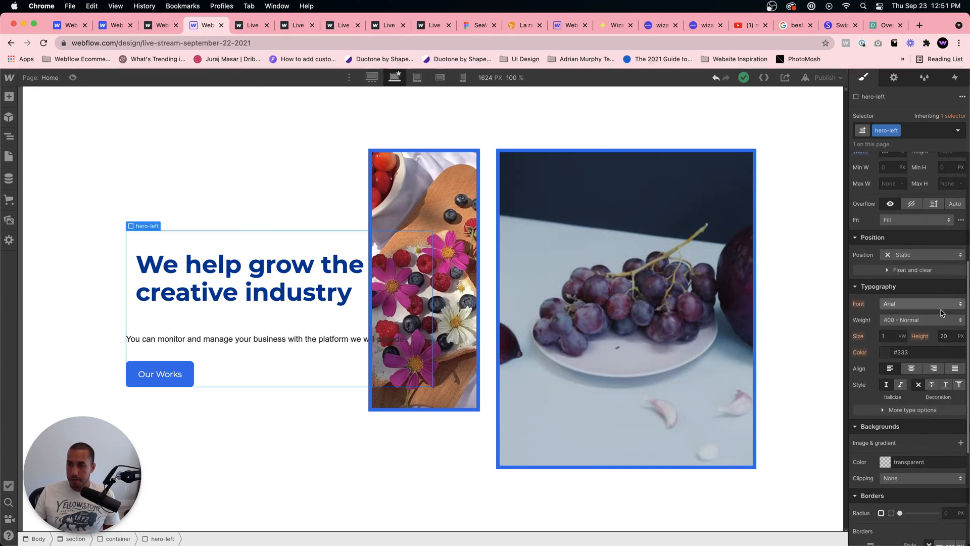
{"action": "left_click", "coordinate": [925, 255]}
{"action": "left_click", "coordinate": [917, 268]}
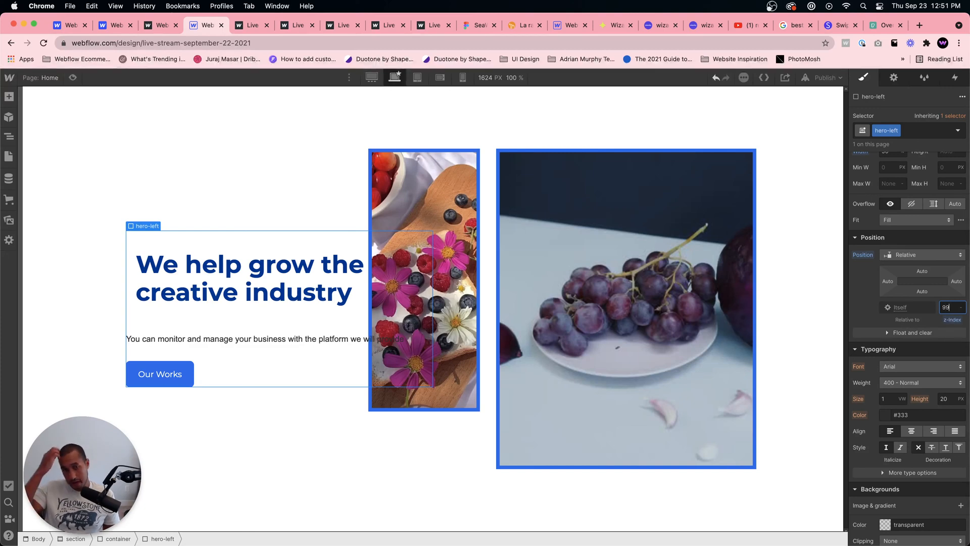
{"action": "left_click", "coordinate": [545, 120]}
Step: Compare the live hero section with the Hero/SeaWire-Hero-04 layout in Figma, ending back in the Webflow designer
{"action": "left_click", "coordinate": [478, 25]}
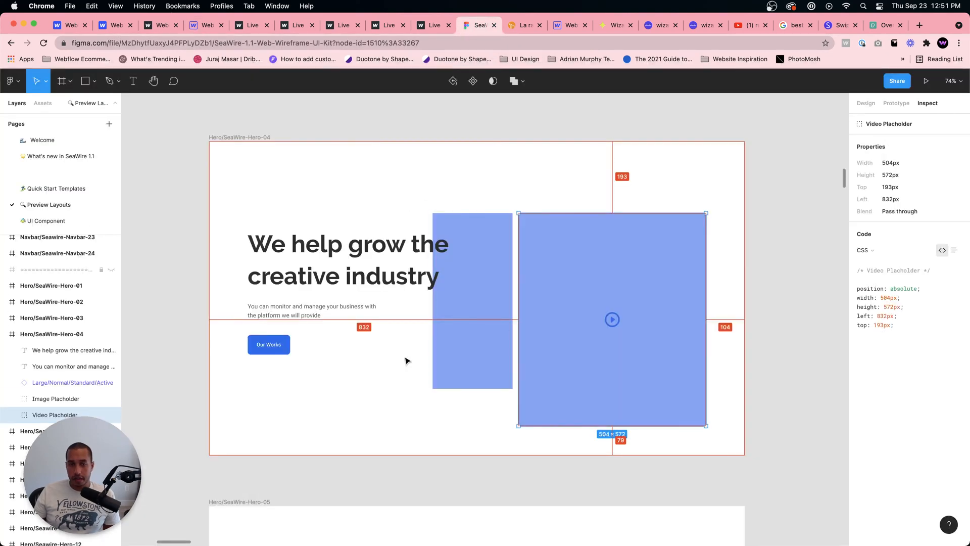
{"action": "left_click", "coordinate": [207, 25]}
{"action": "key", "text": "ctrl+Tab"}
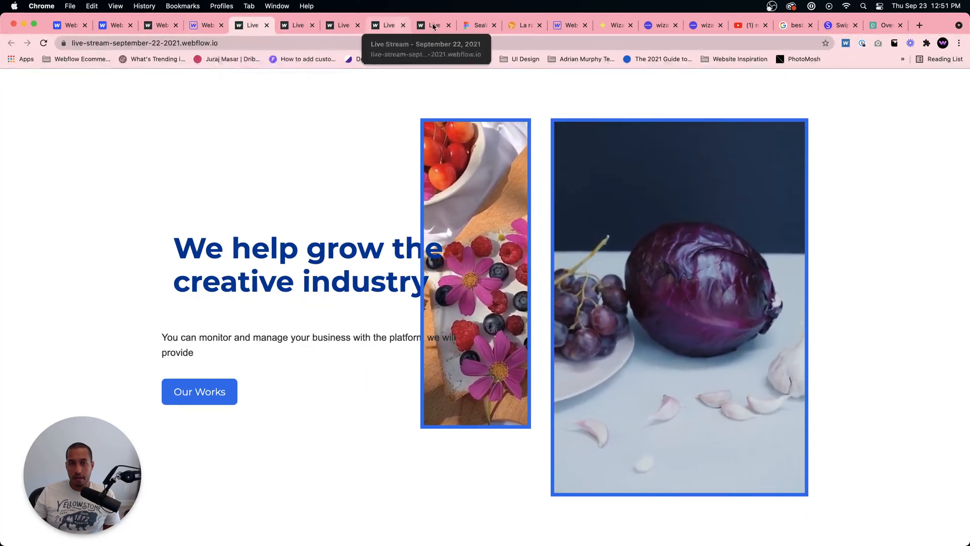
{"action": "left_click", "coordinate": [469, 26]}
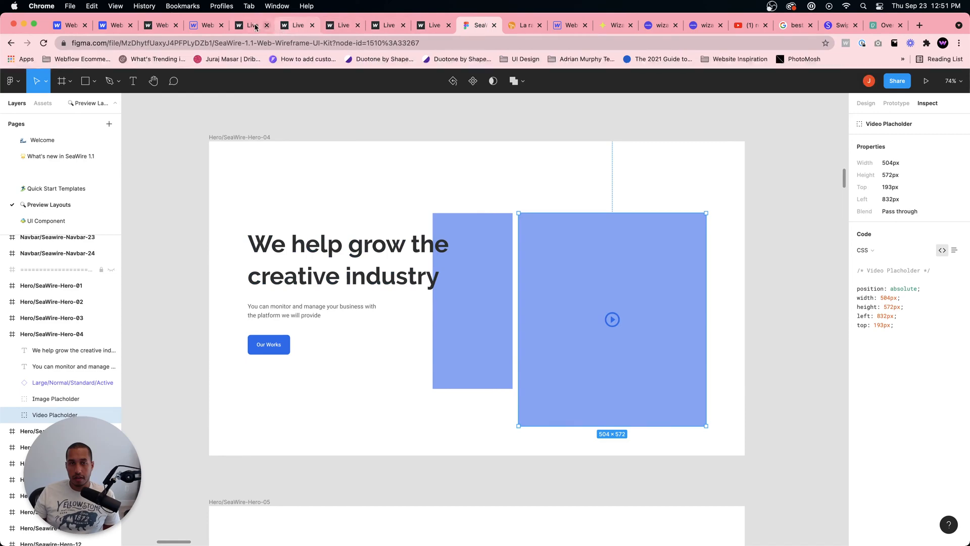
{"action": "left_click", "coordinate": [206, 26]}
Step: Select the hero section and republish the site to its webflow.io domain
{"action": "left_click", "coordinate": [771, 134]}
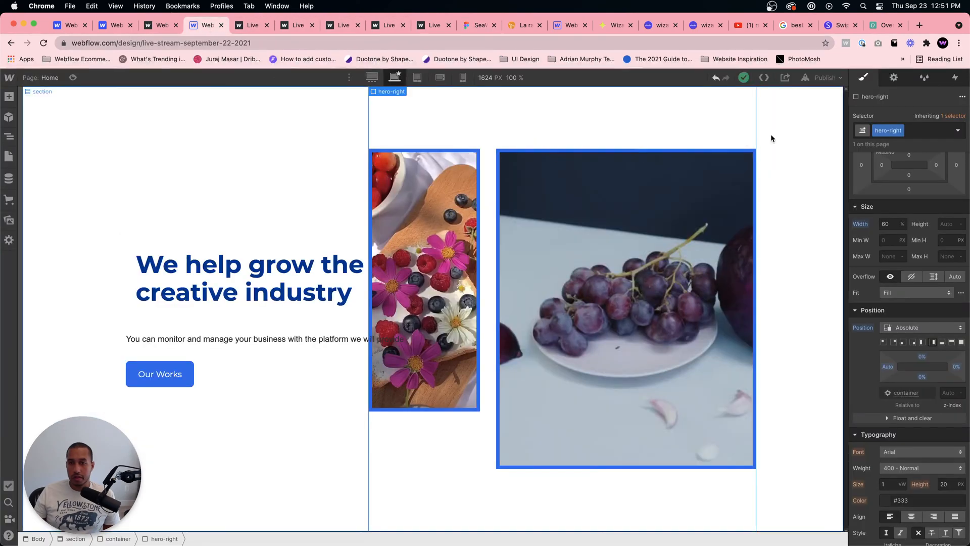
{"action": "left_click", "coordinate": [825, 78]}
{"action": "left_click", "coordinate": [793, 203]}
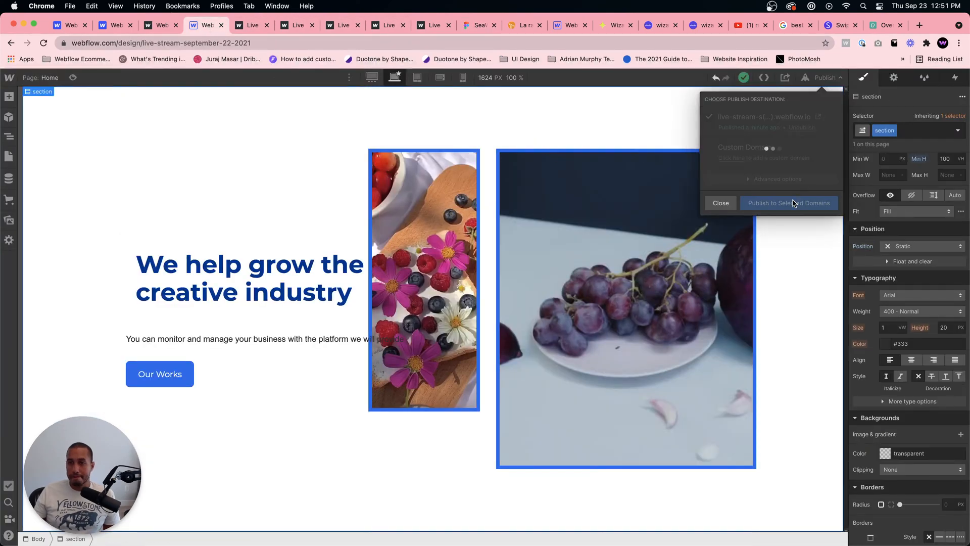
Step: Switch to the SeaWire file in Figma and examine the navbar layouts, especially Navbar-01 to Navbar-13, for a suitable design
{"action": "left_click", "coordinate": [482, 27]}
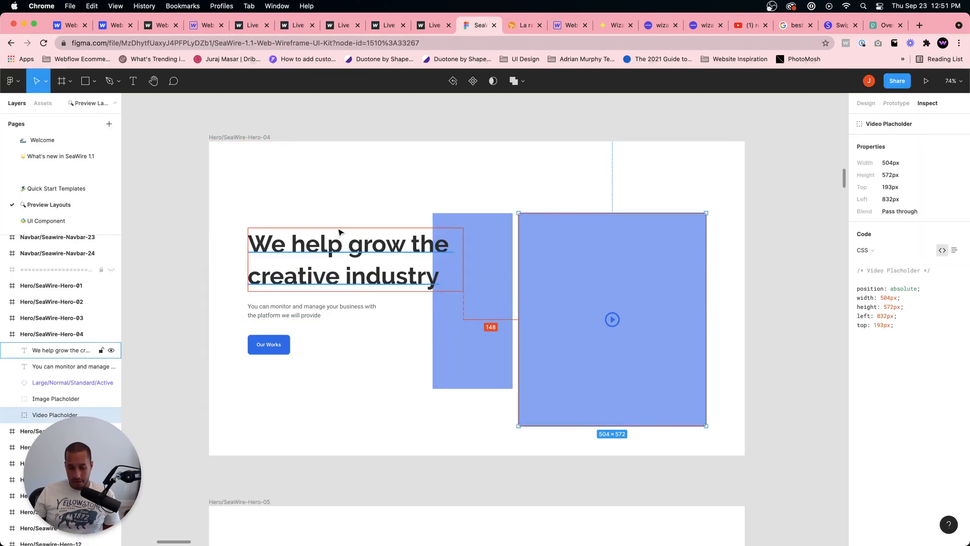
{"action": "scroll", "coordinate": [342, 234], "scroll_direction": "down", "scroll_amount": 10}
{"action": "scroll", "coordinate": [250, 220], "scroll_direction": "up", "scroll_amount": 8}
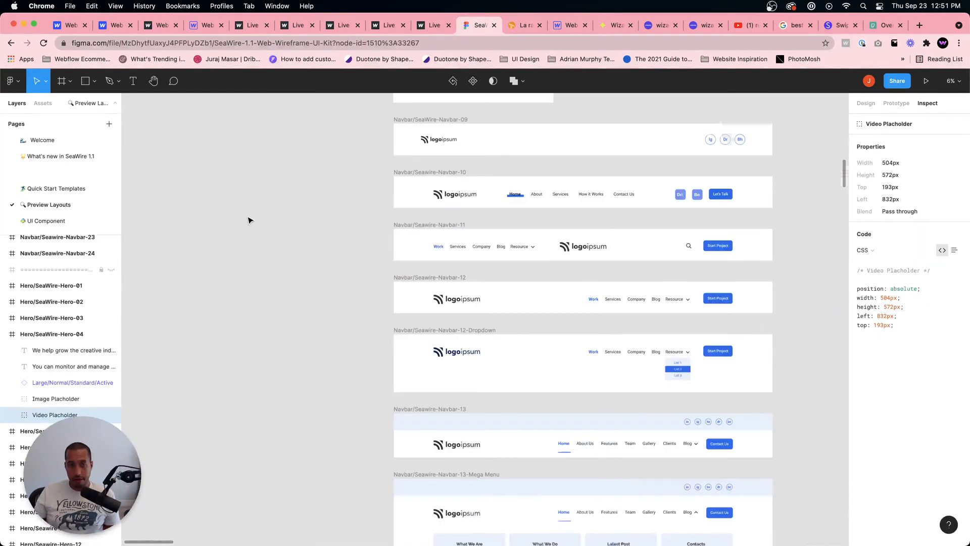
{"action": "scroll", "coordinate": [597, 206], "scroll_direction": "up", "scroll_amount": 2}
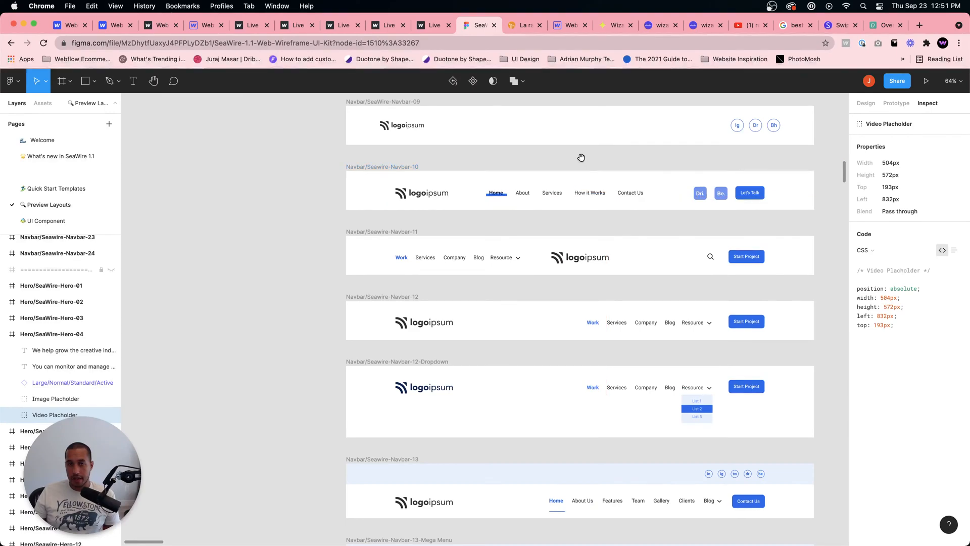
{"action": "left_click_drag", "start_coordinate": [580, 159], "coordinate": [544, 348]}
{"action": "scroll", "coordinate": [545, 348], "scroll_direction": "up", "scroll_amount": 5}
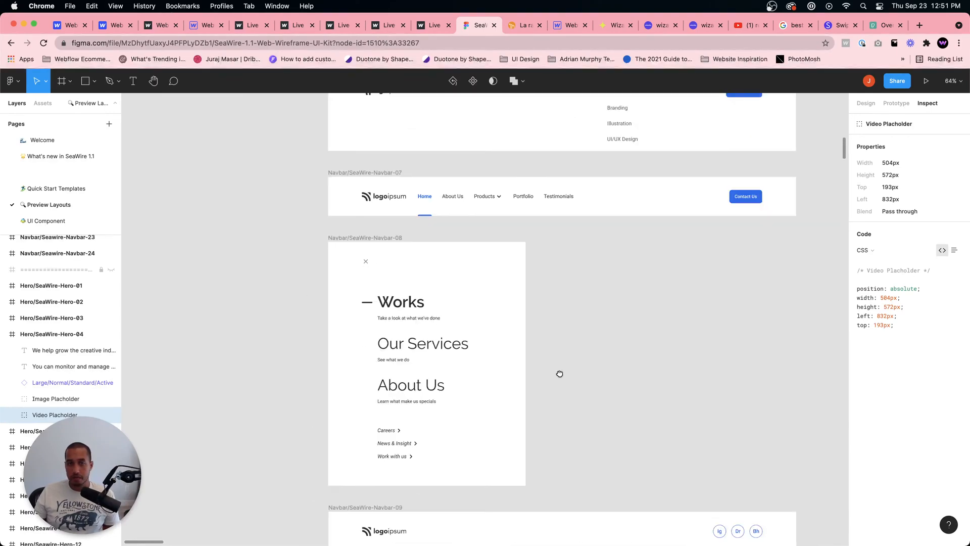
{"action": "scroll", "coordinate": [560, 373], "scroll_direction": "up", "scroll_amount": 8}
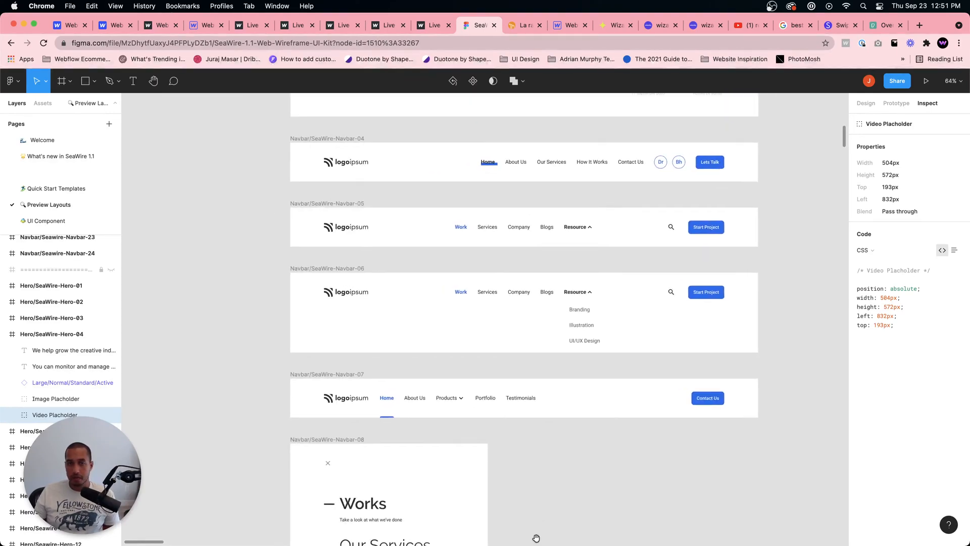
{"action": "scroll", "coordinate": [481, 363], "scroll_direction": "up", "scroll_amount": 6}
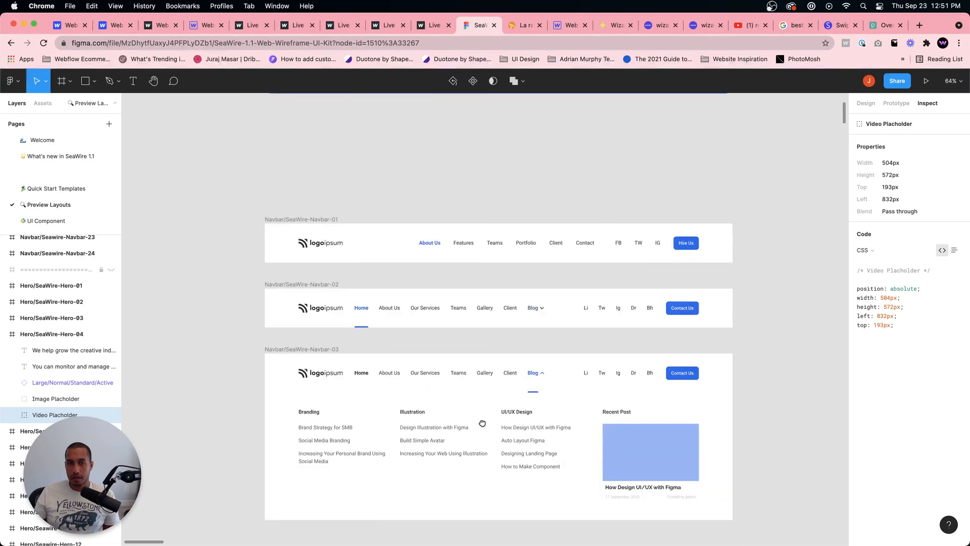
{"action": "left_click_drag", "start_coordinate": [482, 424], "coordinate": [485, 187]}
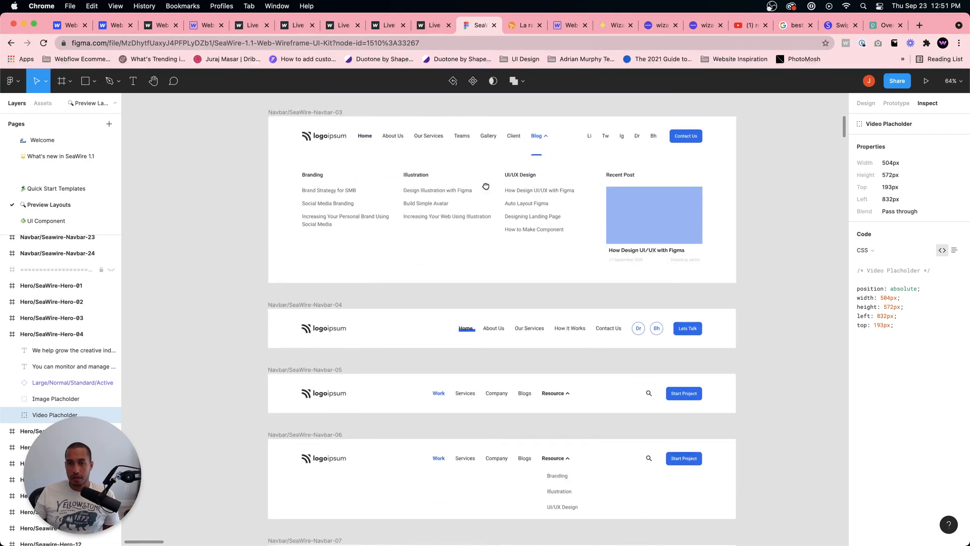
{"action": "left_click_drag", "start_coordinate": [514, 388], "coordinate": [514, 256]}
{"action": "left_click_drag", "start_coordinate": [489, 347], "coordinate": [515, 177]}
{"action": "left_click_drag", "start_coordinate": [524, 338], "coordinate": [521, 404]}
{"action": "scroll", "coordinate": [551, 410], "scroll_direction": "down", "scroll_amount": 15}
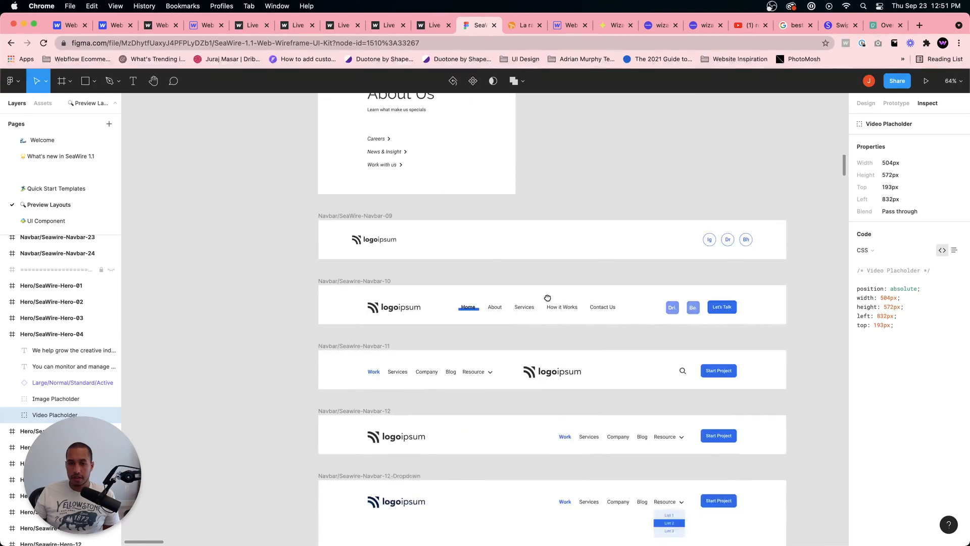
{"action": "mouse_move", "coordinate": [544, 173]}
{"action": "left_mouse_down"}
{"action": "mouse_move", "coordinate": [547, 89]}
{"action": "mouse_move", "coordinate": [520, 526]}
{"action": "left_mouse_up"}
{"action": "left_click_drag", "start_coordinate": [508, 262], "coordinate": [522, 498]}
{"action": "left_click_drag", "start_coordinate": [523, 400], "coordinate": [530, 451]}
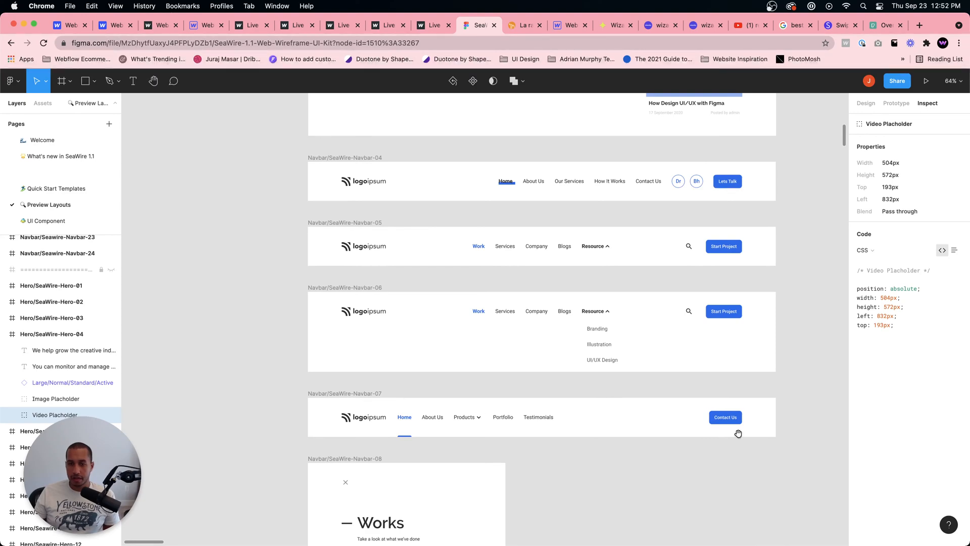
Step: Return to the Webflow designer and open the element library and the quick search for adding an element
{"action": "left_click", "coordinate": [188, 26]}
{"action": "left_click", "coordinate": [9, 97]}
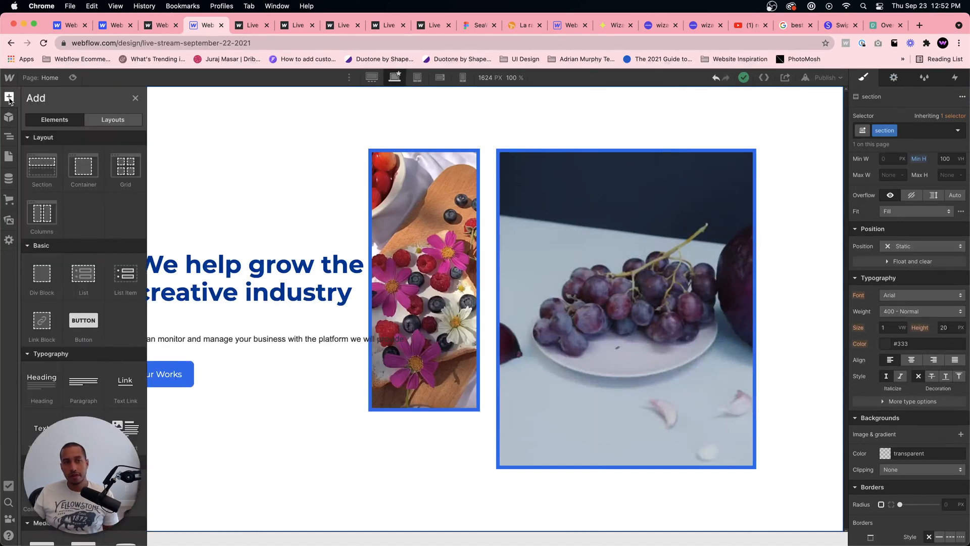
{"action": "key", "text": "super+e"}
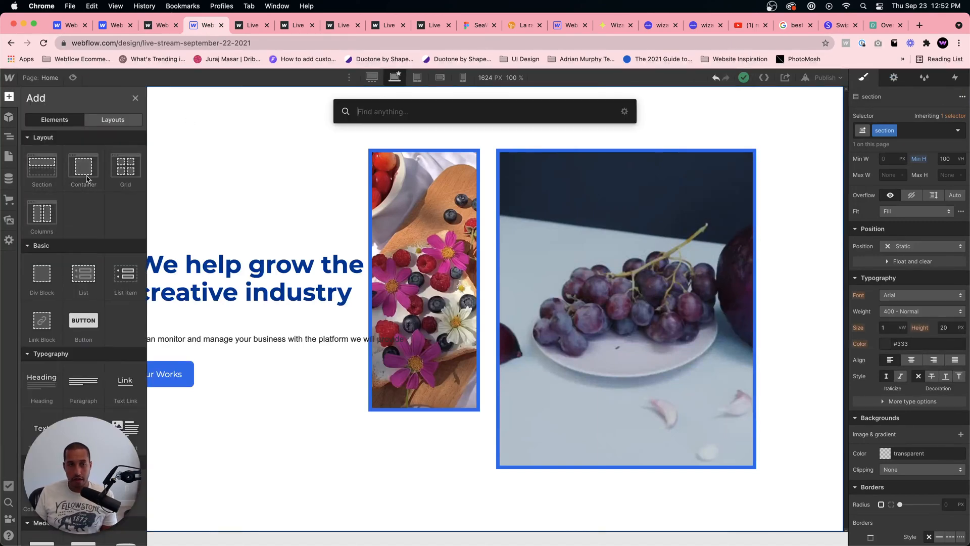
Step: Add a Navbar element to the hero section and dismiss its settings
{"action": "type", "text": "navbar"}
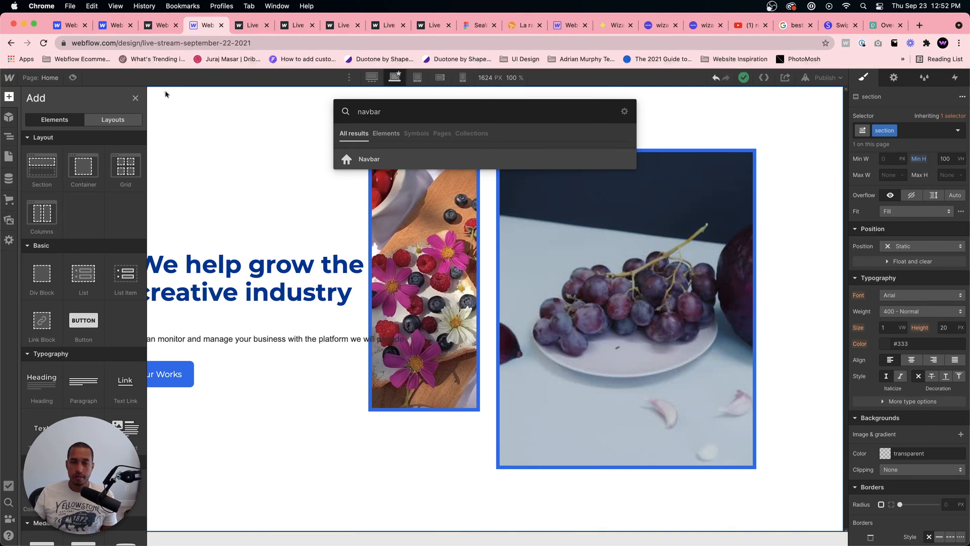
{"action": "left_click", "coordinate": [413, 155]}
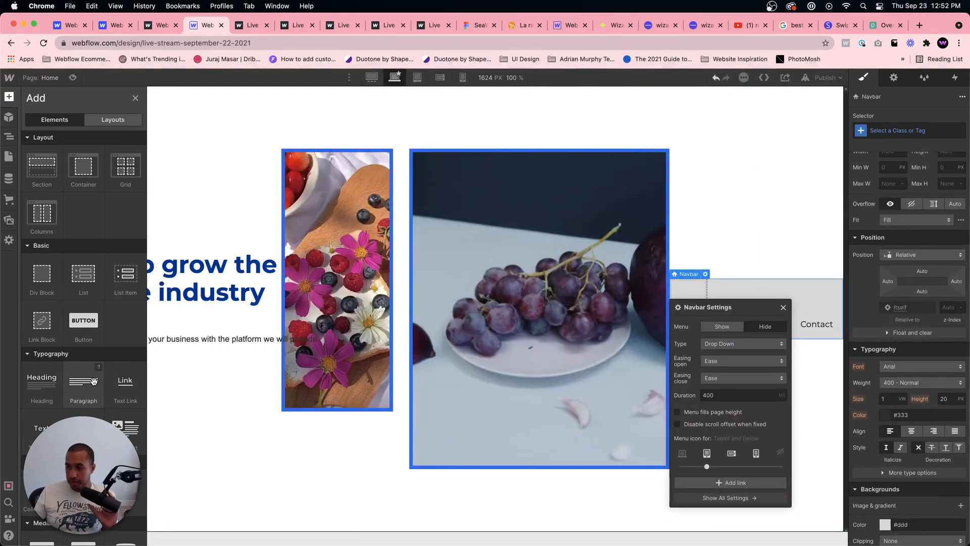
{"action": "scroll", "coordinate": [94, 386], "scroll_direction": "down", "scroll_amount": 10}
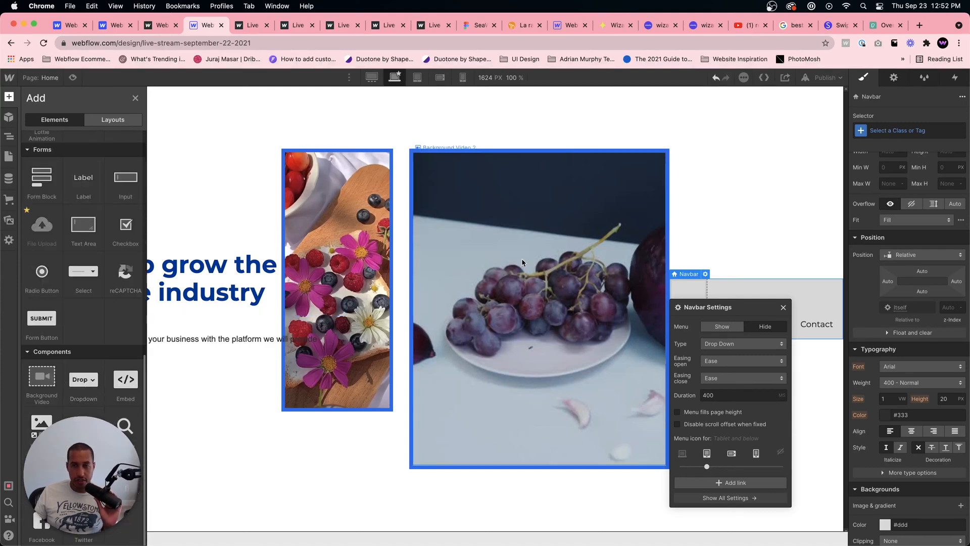
{"action": "left_click", "coordinate": [783, 307]}
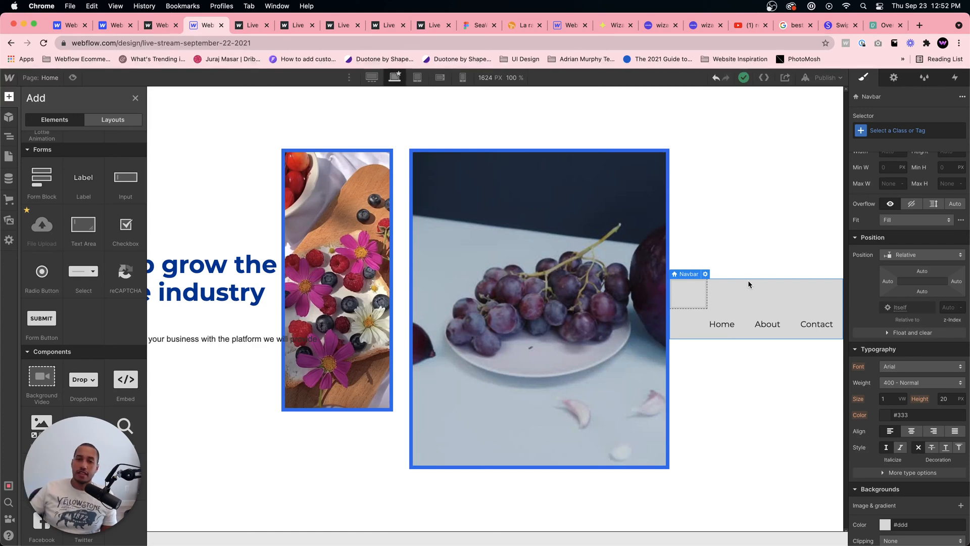
Step: Set the Navbar's position to Fixed and anchor it across the top of the page
{"action": "left_click", "coordinate": [798, 299]}
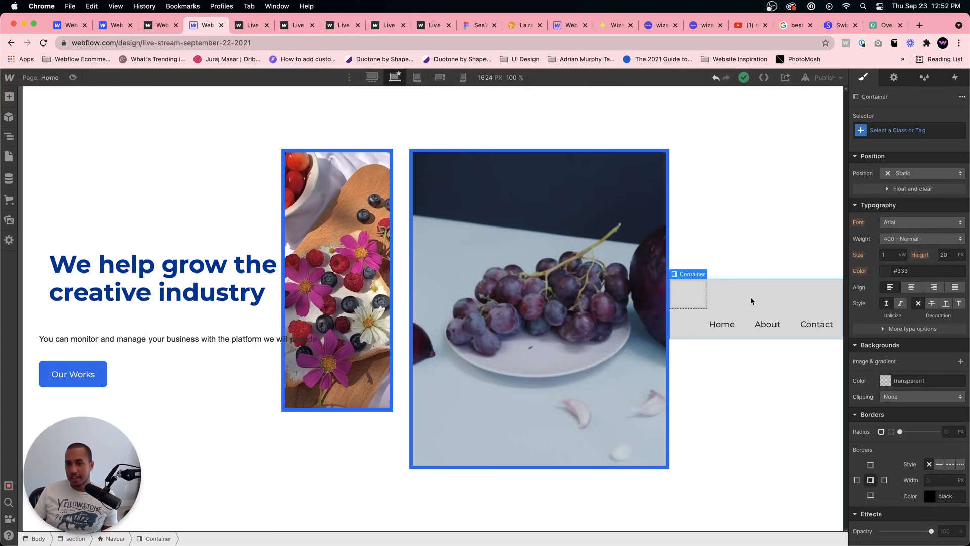
{"action": "left_click", "coordinate": [8, 137]}
{"action": "left_click", "coordinate": [55, 273]}
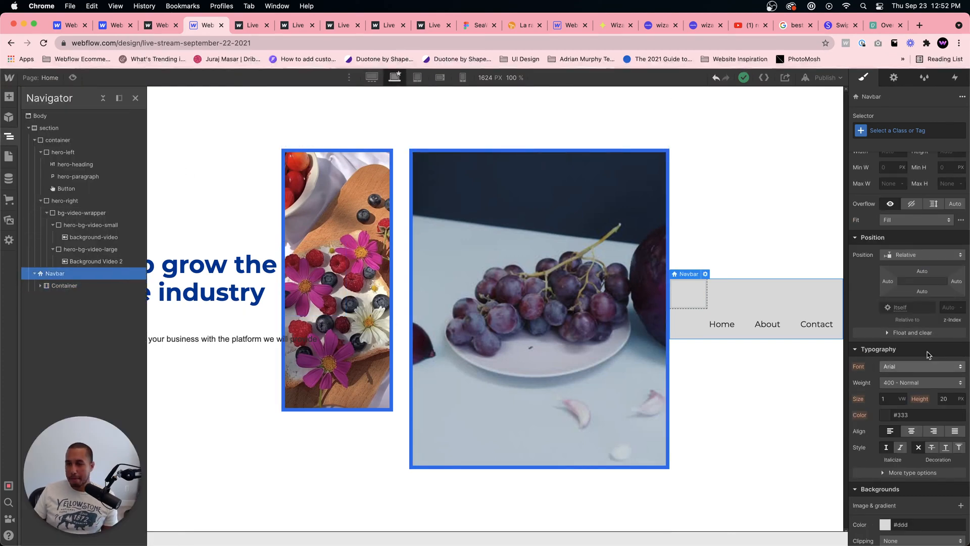
{"action": "left_click", "coordinate": [918, 254]}
{"action": "left_click", "coordinate": [917, 280]}
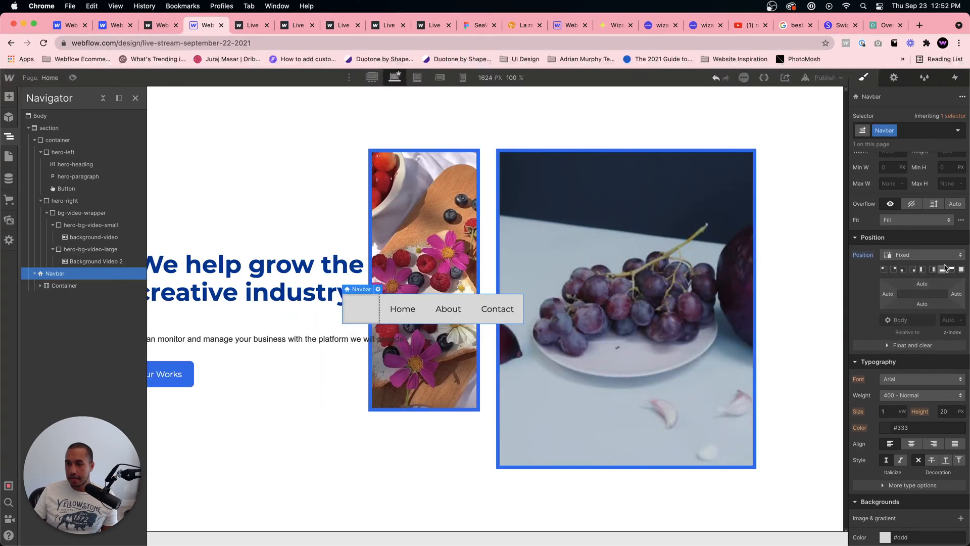
{"action": "left_click", "coordinate": [952, 270]}
{"action": "left_click", "coordinate": [542, 104]}
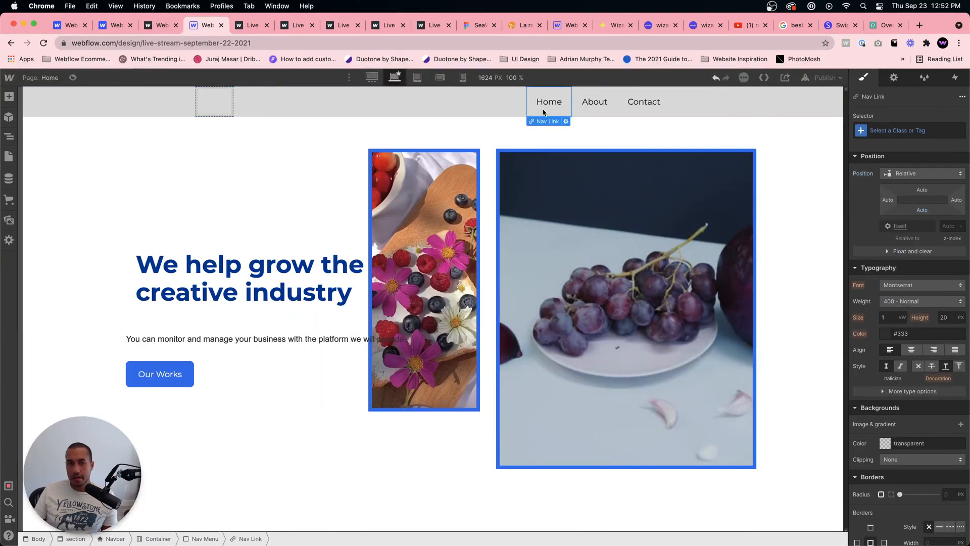
{"action": "left_click", "coordinate": [225, 107]}
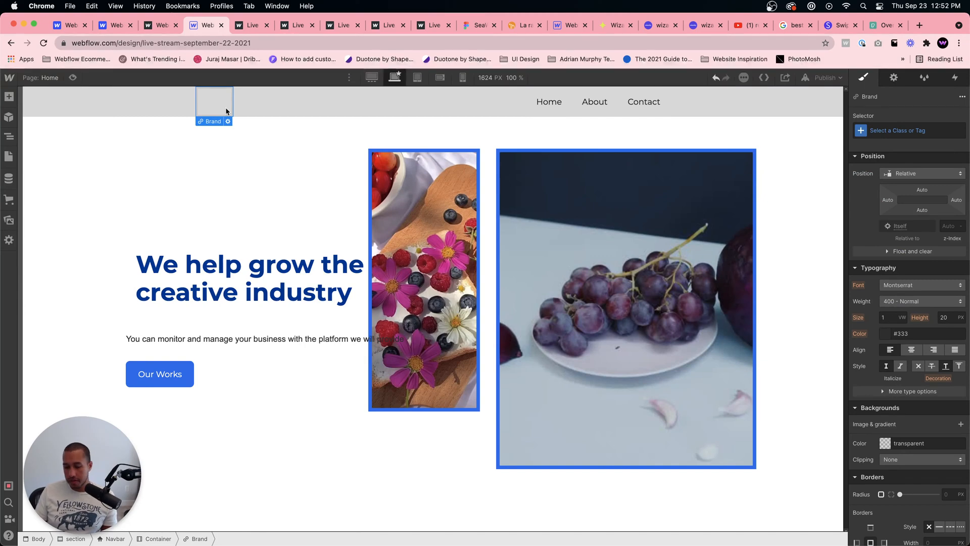
{"action": "key", "text": "super+e"}
{"action": "type", "text": "text"}
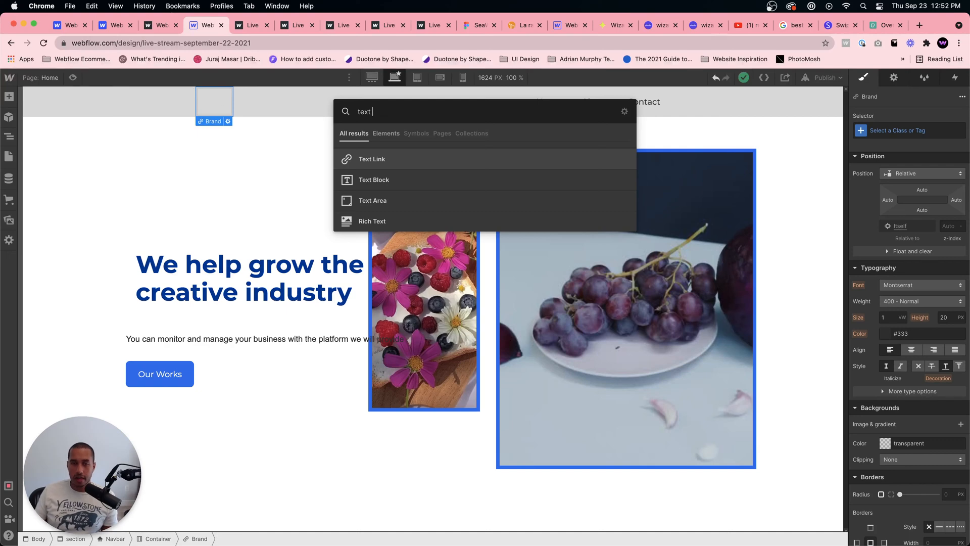
Step: Set the maximum width of the container inside the navbar to 1280 px
{"action": "left_click", "coordinate": [323, 98]}
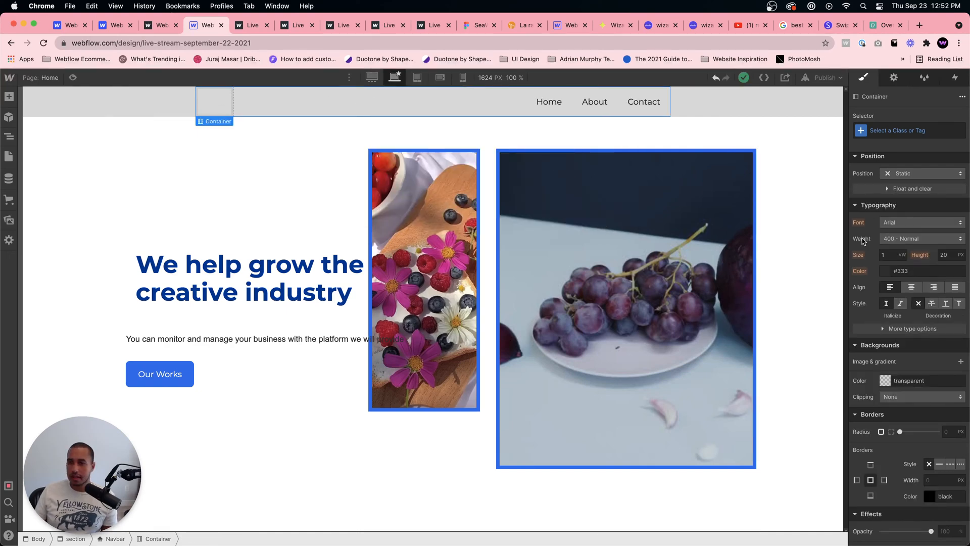
{"action": "scroll", "coordinate": [898, 320], "scroll_direction": "up", "scroll_amount": 4}
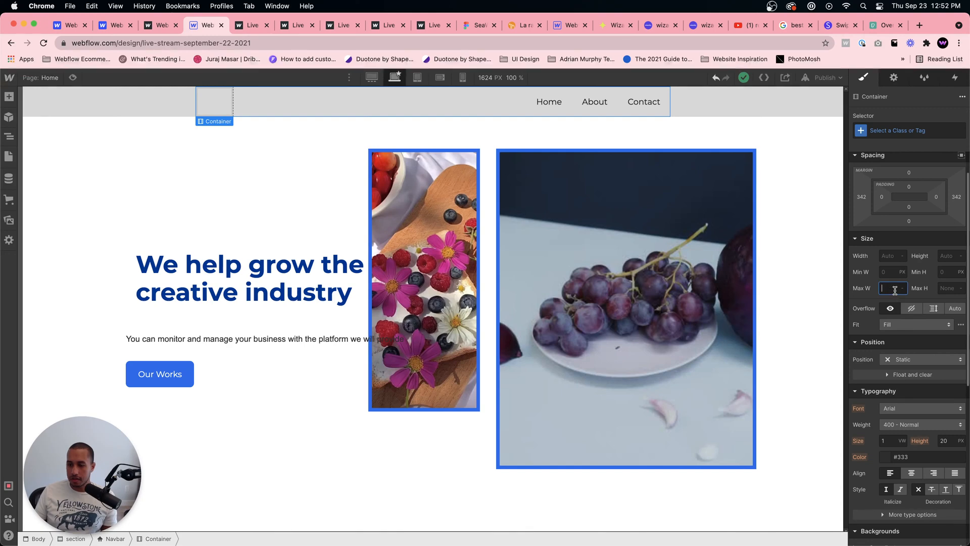
{"action": "type", "text": "129"}
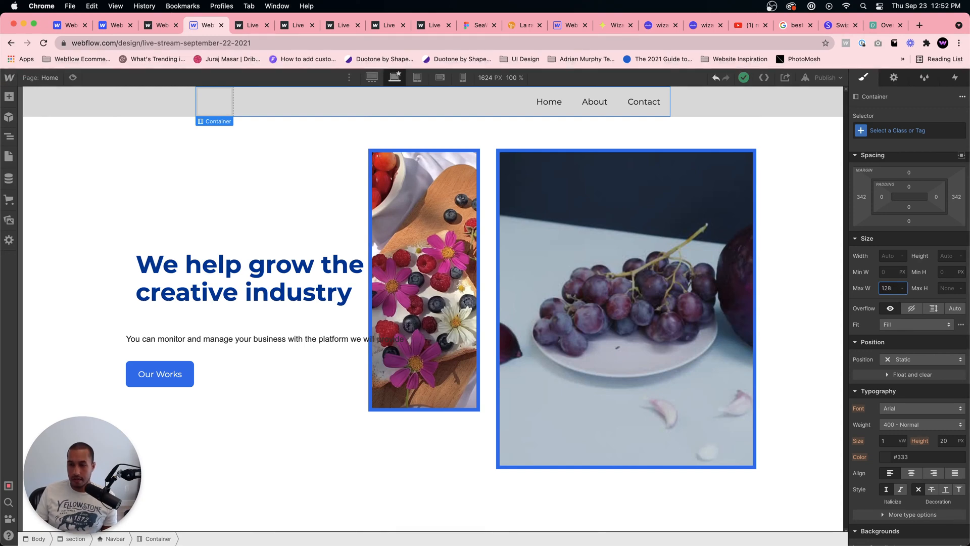
{"action": "type", "text": "0"}
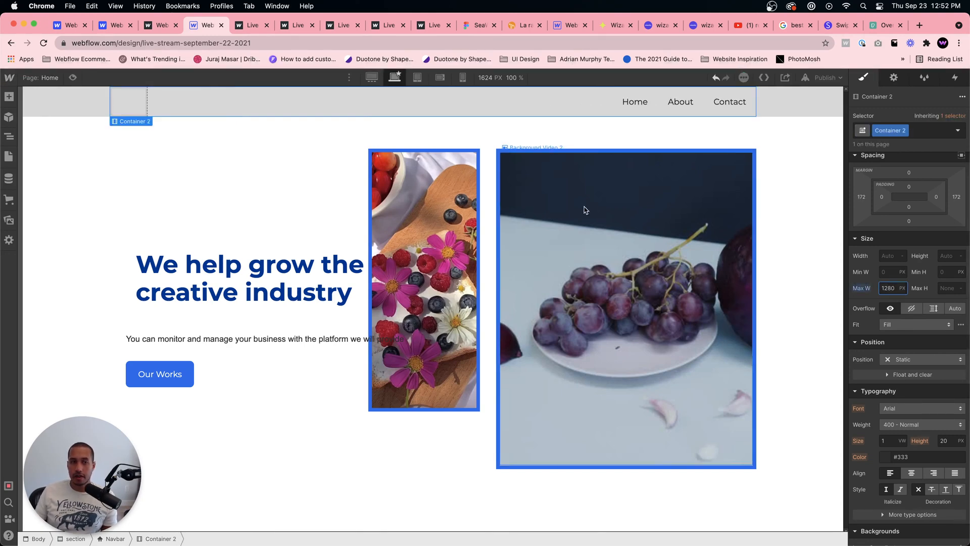
Step: Insert a Text Block inside the navbar's empty Brand link
{"action": "left_click", "coordinate": [144, 107]}
{"action": "key", "text": "super+e"}
{"action": "type", "text": "text block"}
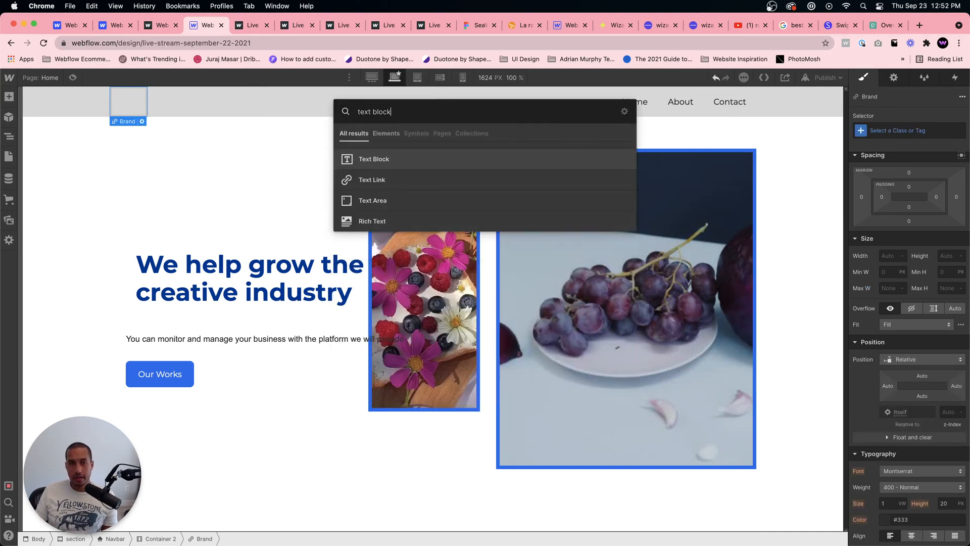
{"action": "key", "text": "Return"}
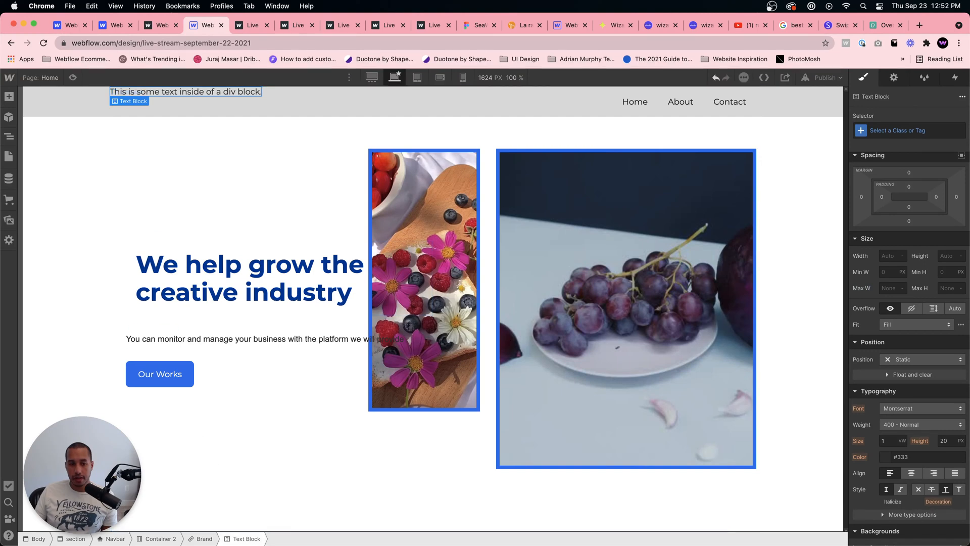
{"action": "left_click", "coordinate": [204, 538]}
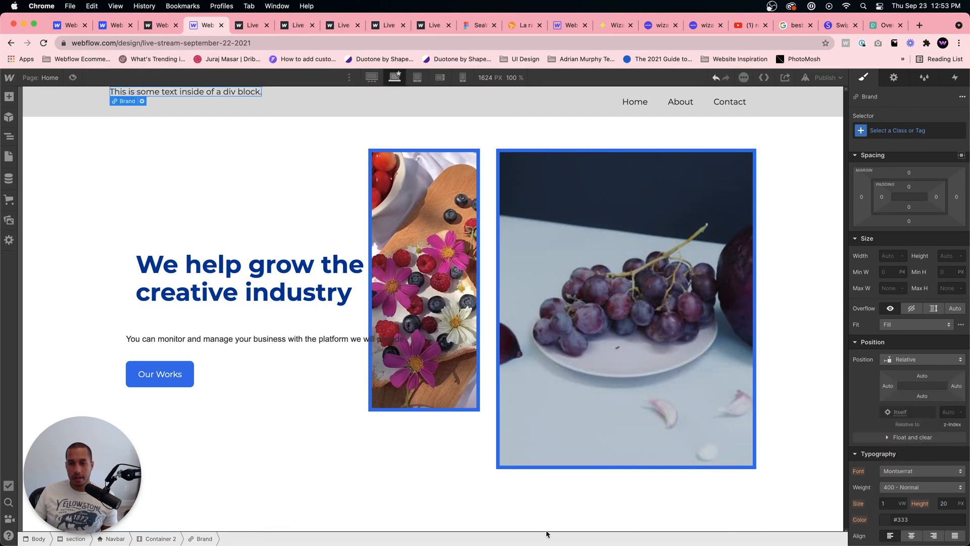
Step: Replace the placeholder text in the Brand link's text block with "Foody"
{"action": "left_click", "coordinate": [237, 92]}
{"action": "double_click", "coordinate": [237, 92]}
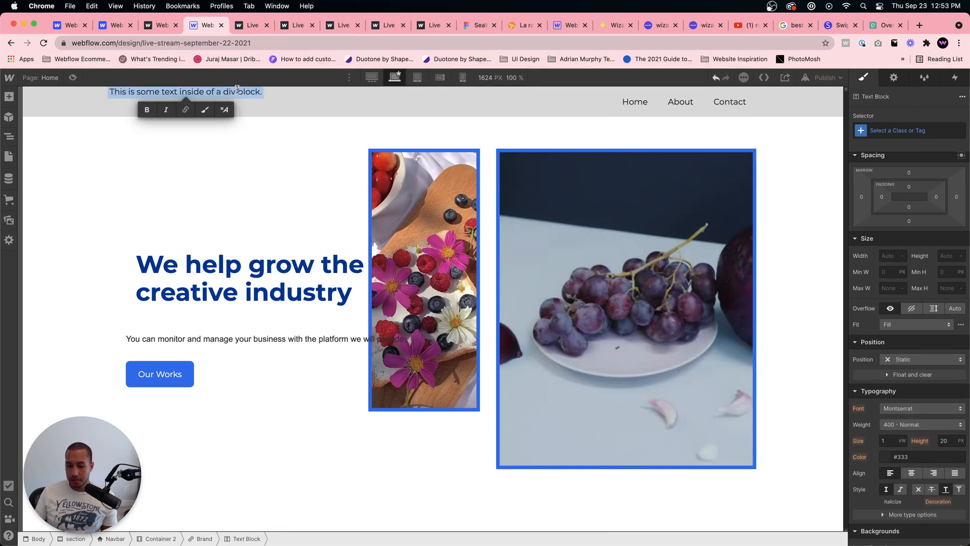
{"action": "type", "text": "Foody"}
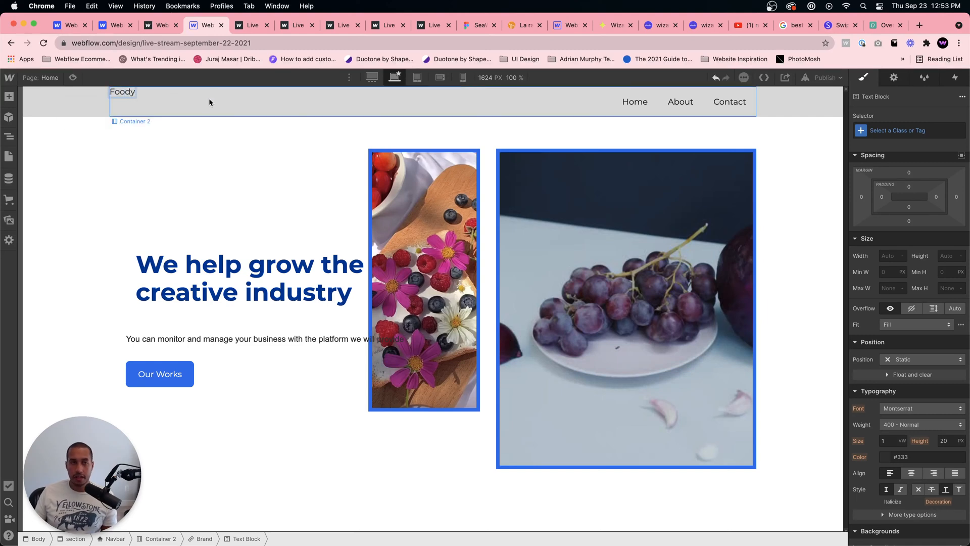
{"action": "key", "text": "Escape"}
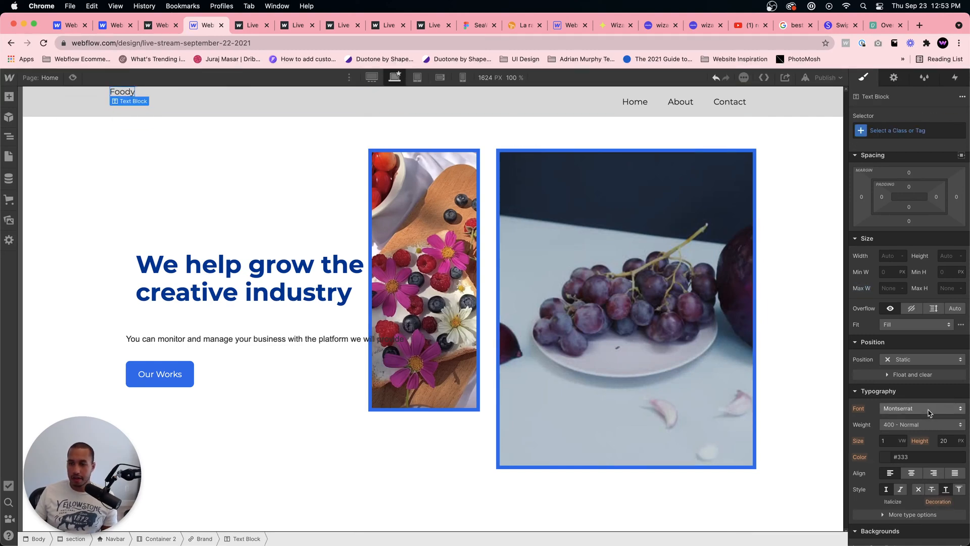
Step: Change the font of the "Foody" text block to Oswald
{"action": "scroll", "coordinate": [919, 413], "scroll_direction": "down", "scroll_amount": 5}
{"action": "left_click", "coordinate": [914, 286]}
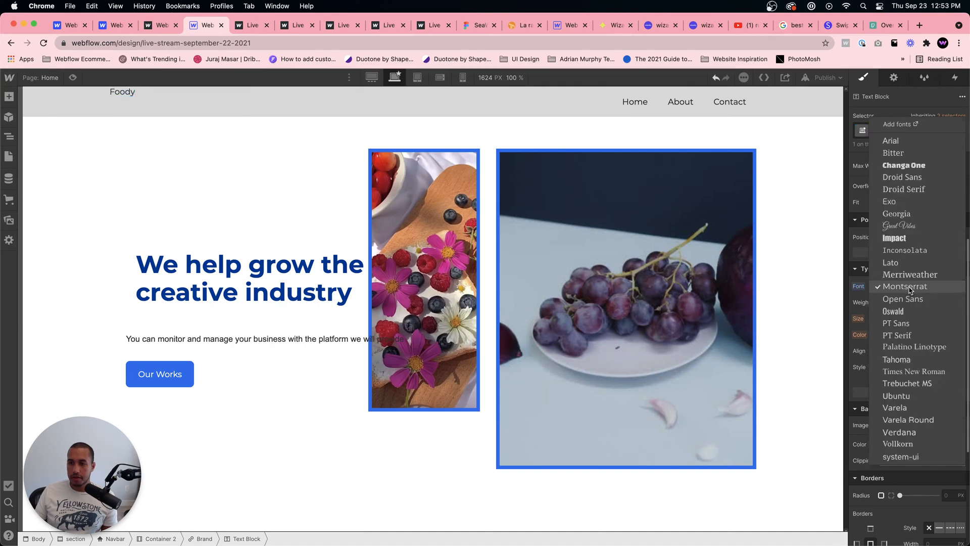
{"action": "left_click", "coordinate": [904, 313]}
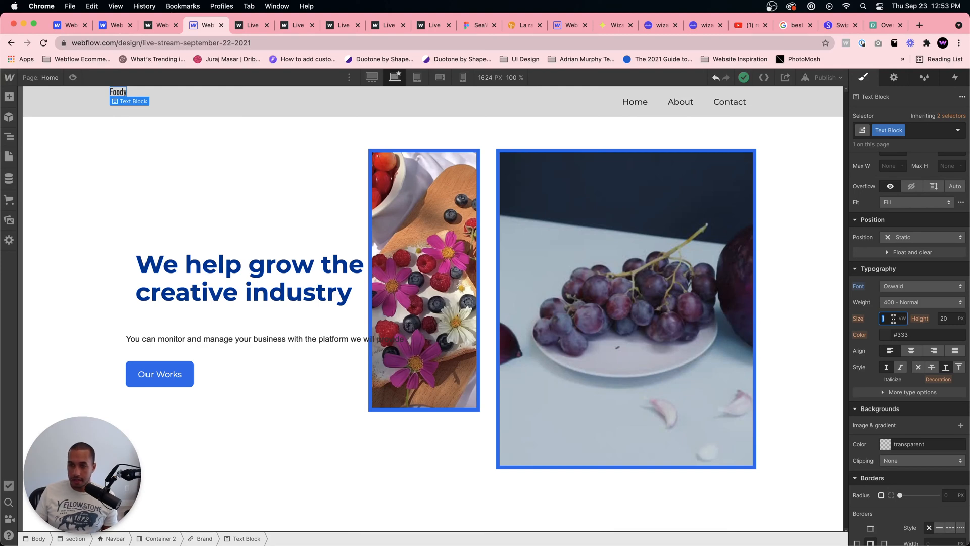
Step: Set the "Foody" text size to 3 em and its line height to a unitless 1
{"action": "left_click", "coordinate": [900, 130]}
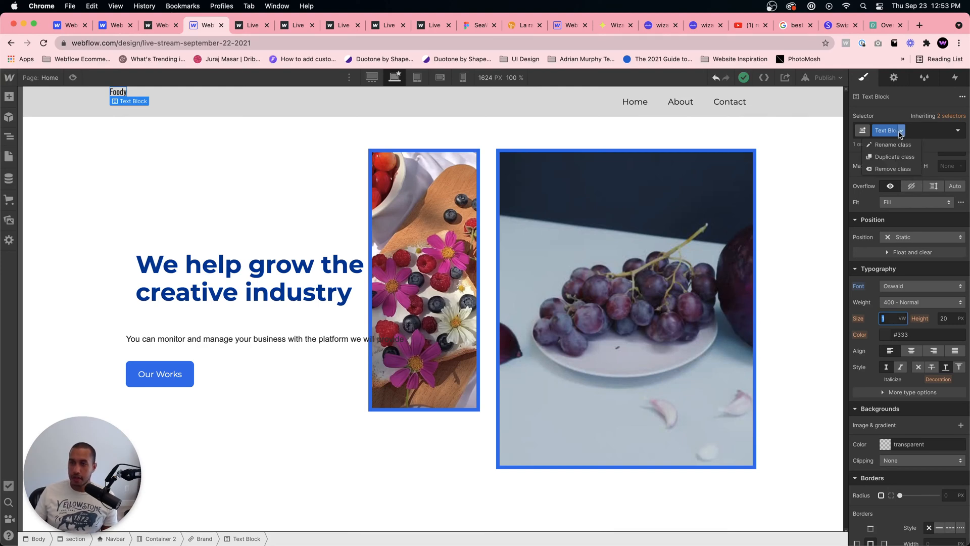
{"action": "left_click", "coordinate": [888, 317]}
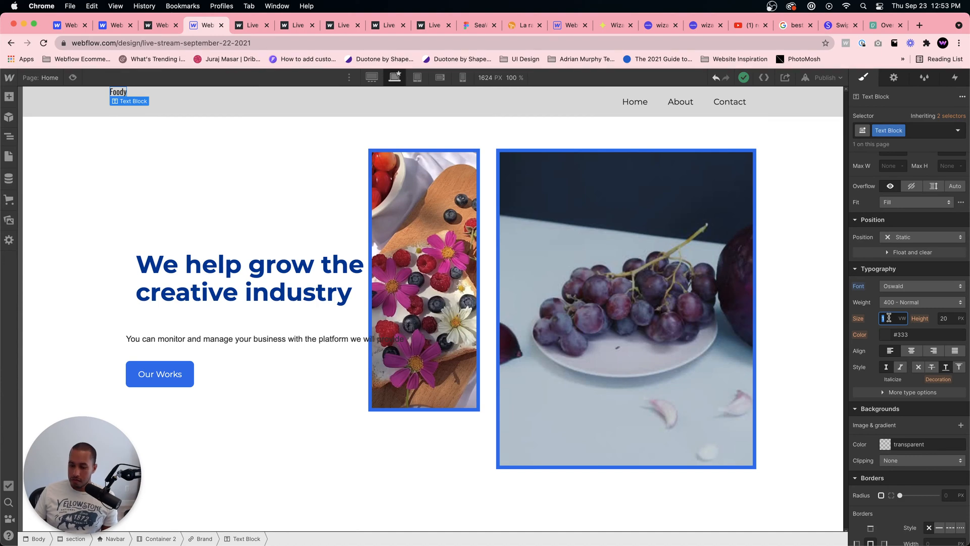
{"action": "type", "text": "3em"}
{"action": "key", "text": "Return"}
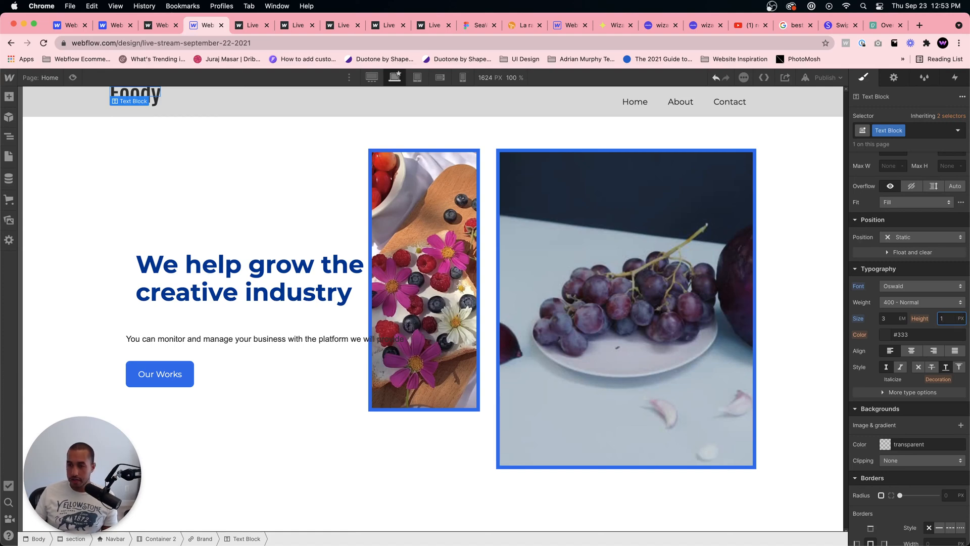
{"action": "left_click", "coordinate": [960, 321]}
{"action": "left_click", "coordinate": [943, 388]}
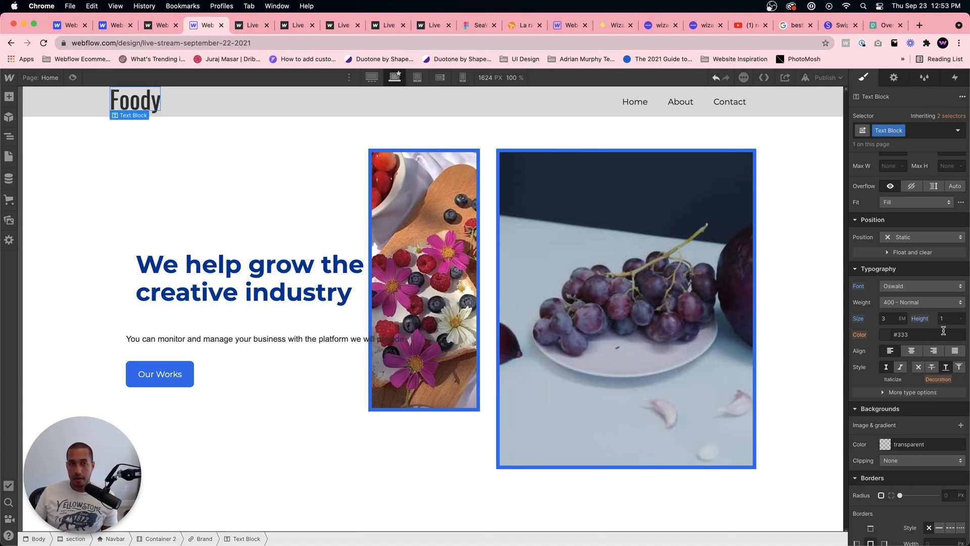
Step: Give the Brand link a horizontal flex layout with its content aligned to the center
{"action": "left_click", "coordinate": [203, 538]}
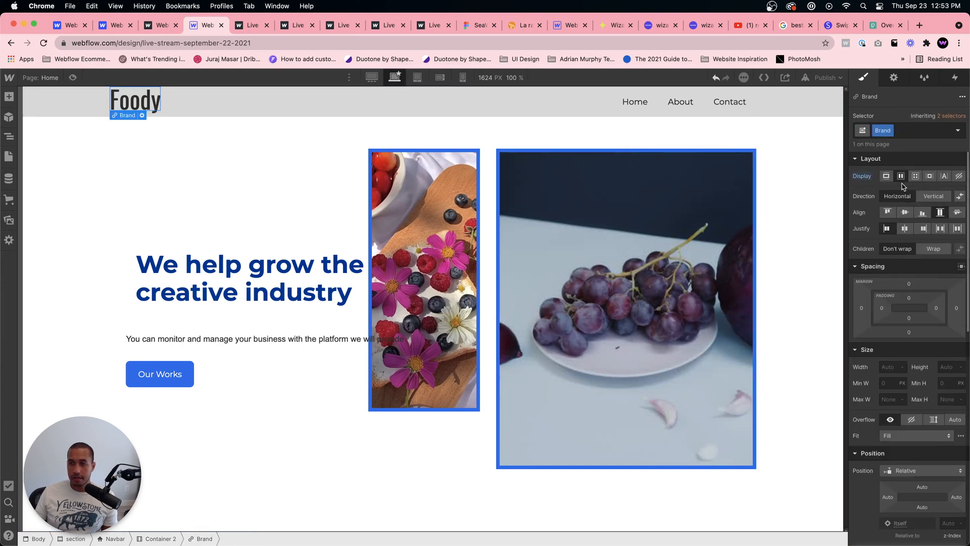
{"action": "left_click", "coordinate": [904, 214]}
Step: Rename the class of the navbar's inner container to "navbar-container"
{"action": "left_click", "coordinate": [234, 102]}
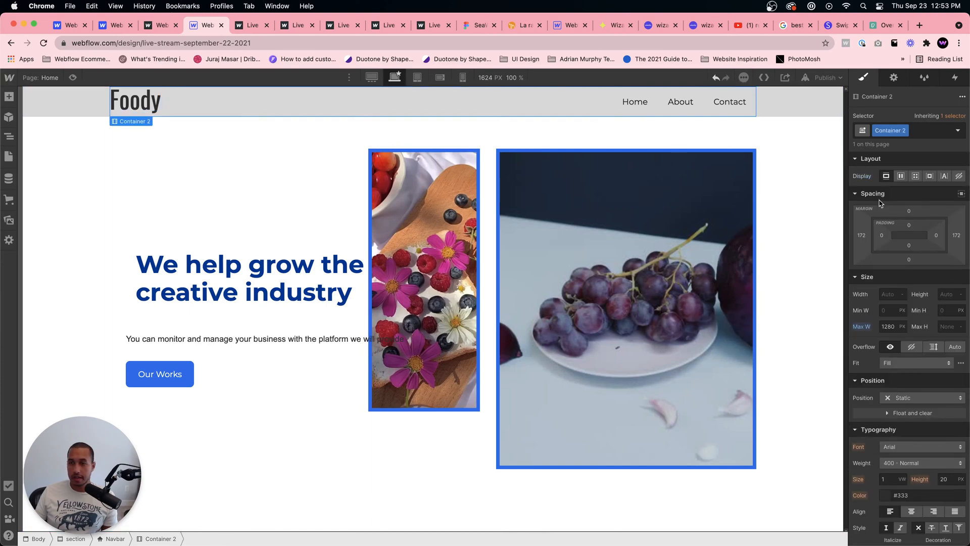
{"action": "left_click", "coordinate": [889, 130]}
{"action": "type", "text": "na"}
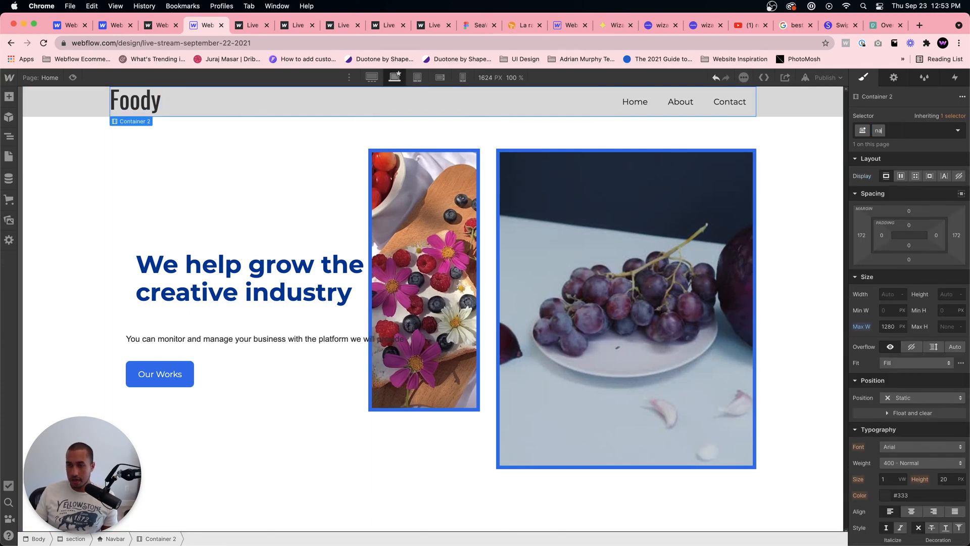
{"action": "type", "text": "vbar-dontainer"}
{"action": "key", "text": "Return"}
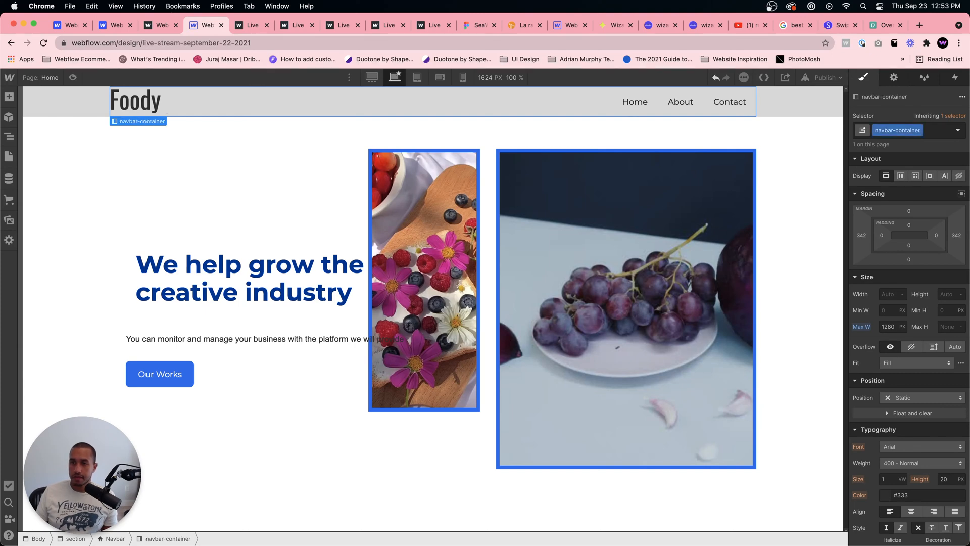
Step: Make navbar-container a horizontal flexbox with items aligned to the center and justified to the start
{"action": "left_click", "coordinate": [900, 176]}
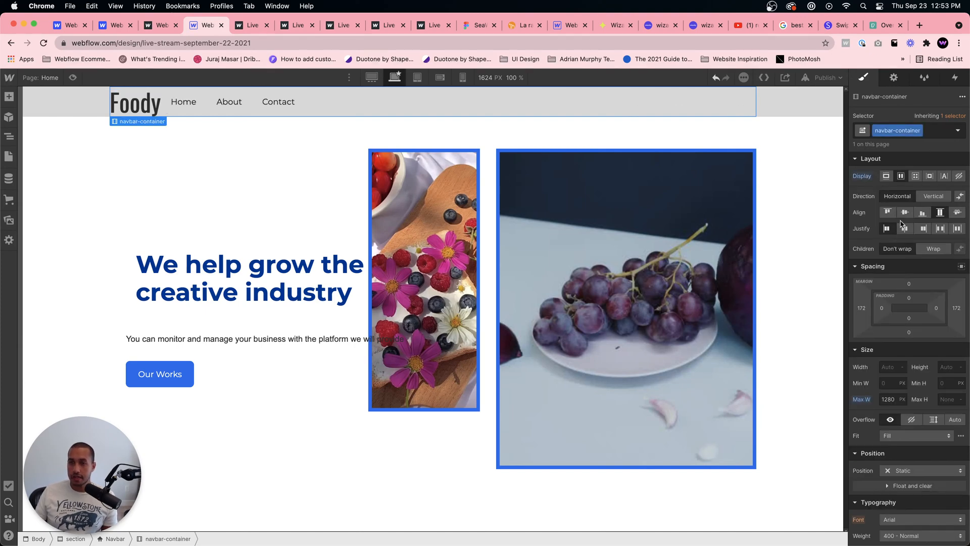
{"action": "left_click", "coordinate": [904, 212]}
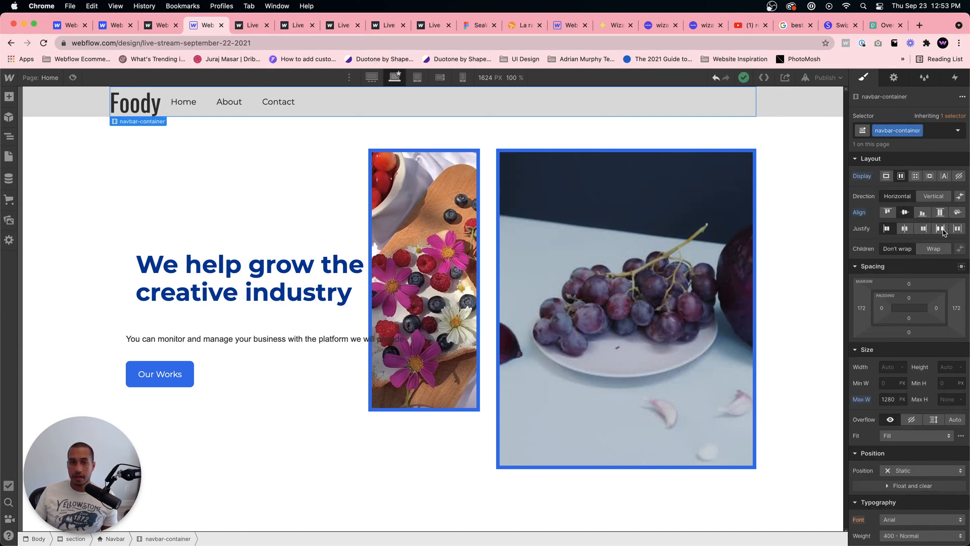
{"action": "left_click", "coordinate": [942, 229]}
{"action": "left_click", "coordinate": [886, 229]}
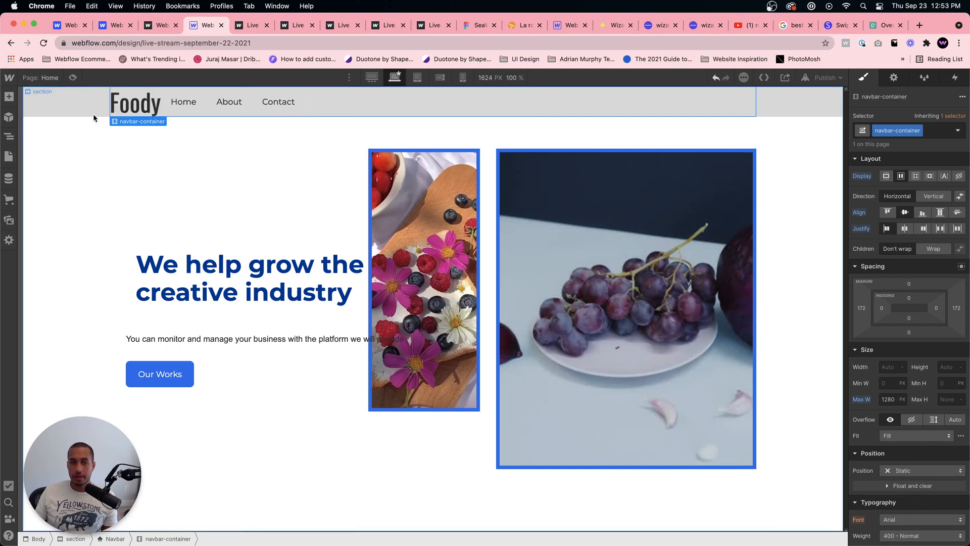
Step: Set the right margin of the Brand link around the "Foody" text to 1 em
{"action": "left_click", "coordinate": [135, 104]}
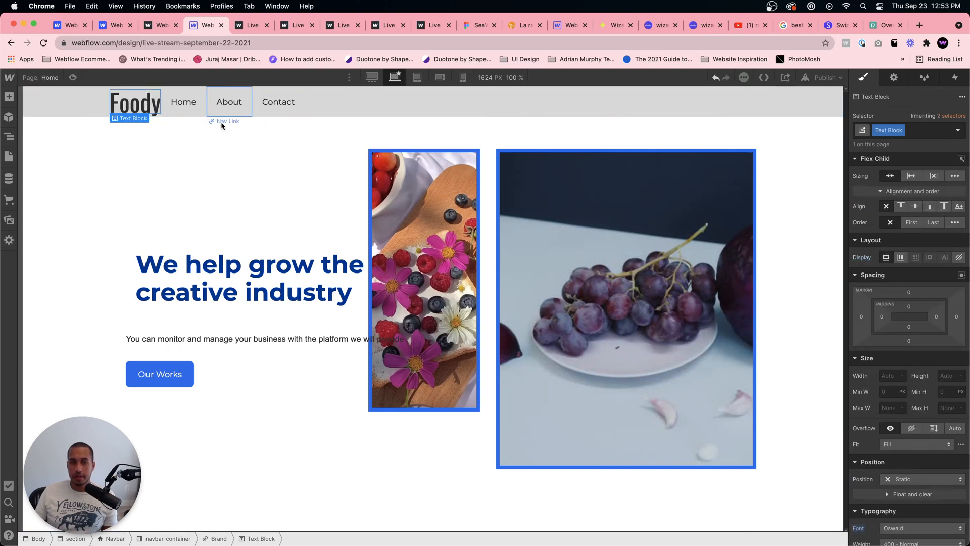
{"action": "left_click", "coordinate": [219, 538]}
{"action": "left_click", "coordinate": [956, 390]}
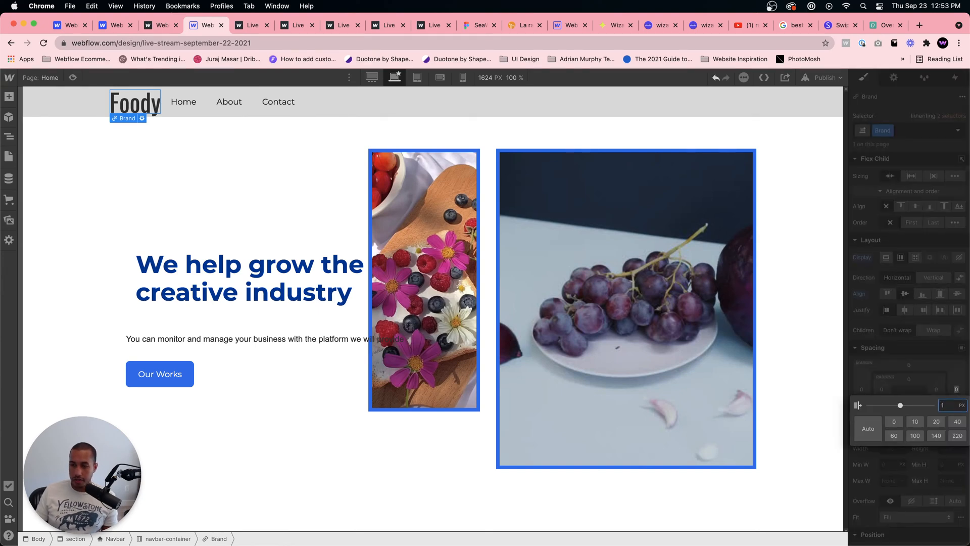
{"action": "type", "text": "1em"}
{"action": "key", "text": "Return"}
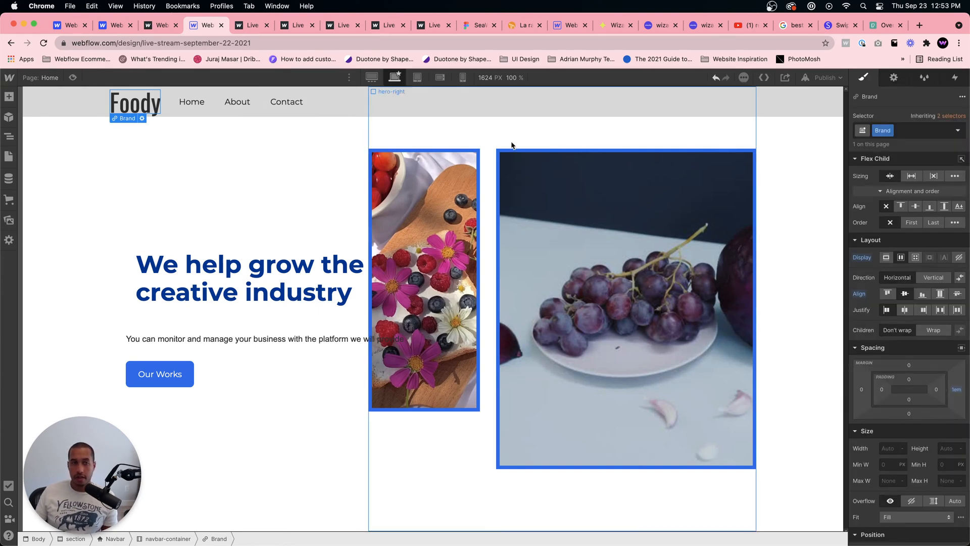
Step: Widen the Brand link's right margin to 3 em
{"action": "left_click", "coordinate": [203, 105]}
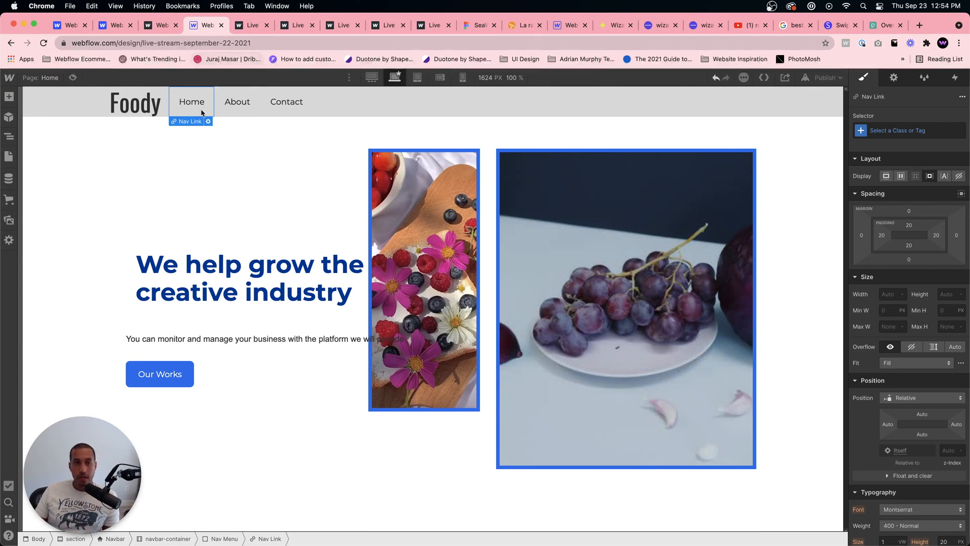
{"action": "left_click", "coordinate": [144, 104]}
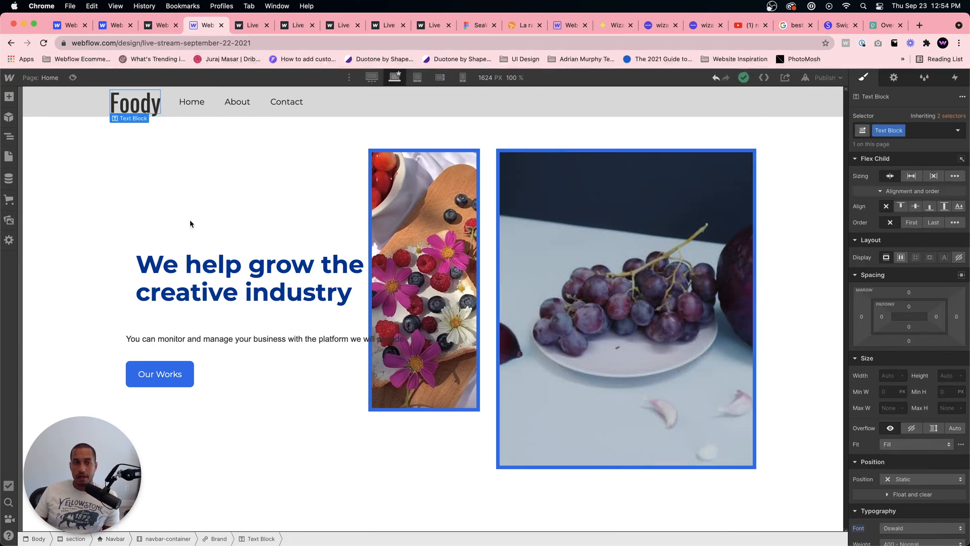
{"action": "left_click", "coordinate": [216, 537]}
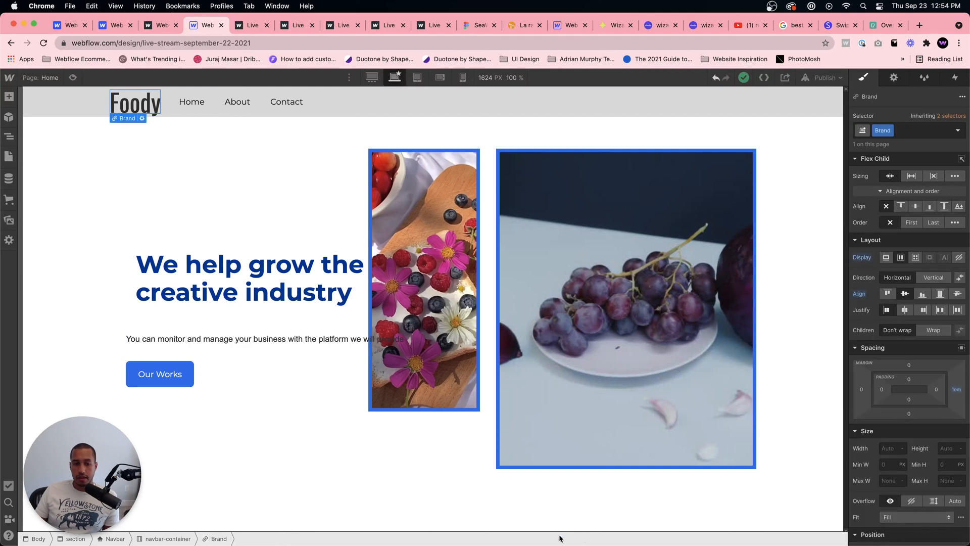
{"action": "left_click", "coordinate": [956, 390]}
{"action": "type", "text": "3"}
{"action": "key", "text": "Return"}
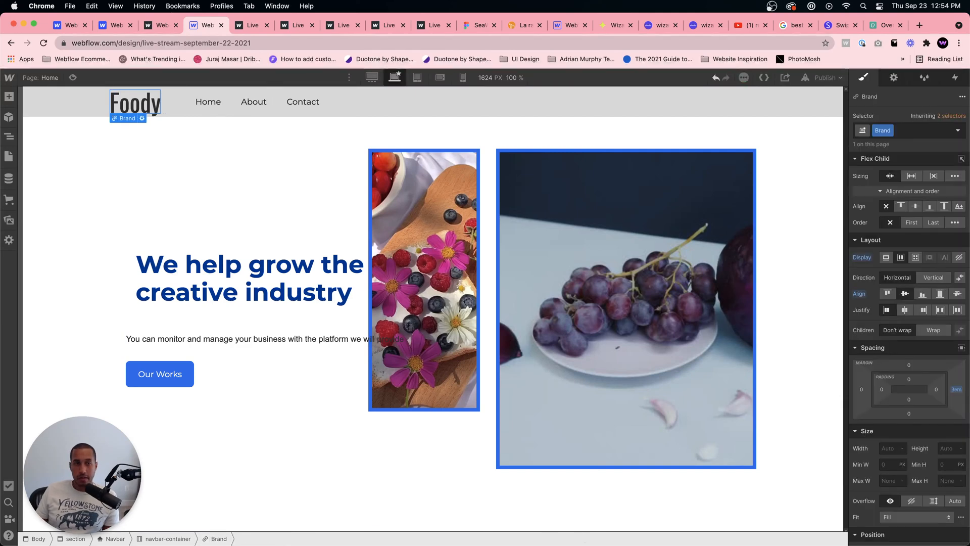
Step: Set the Brand link's right margin to 2 em
{"action": "left_click", "coordinate": [955, 390]}
{"action": "type", "text": "2em"}
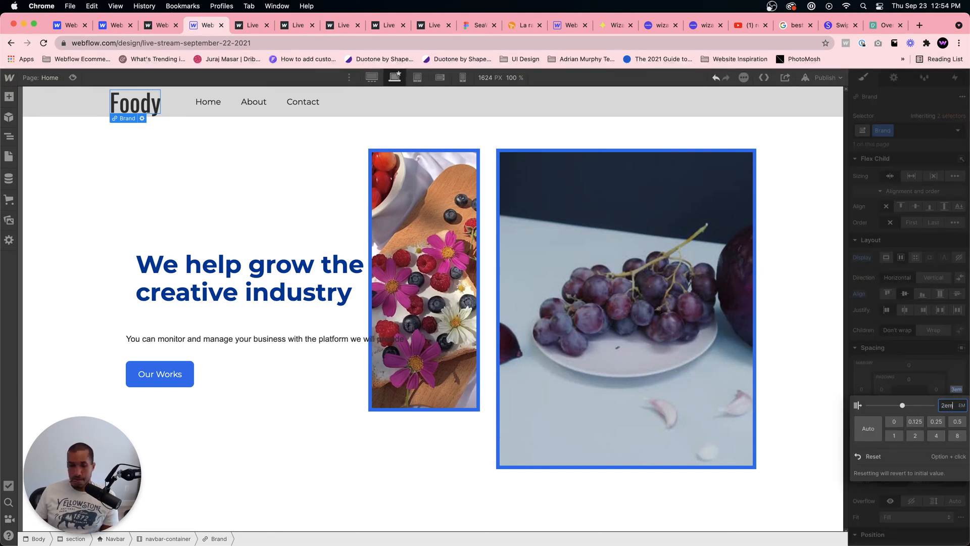
{"action": "key", "text": "Return"}
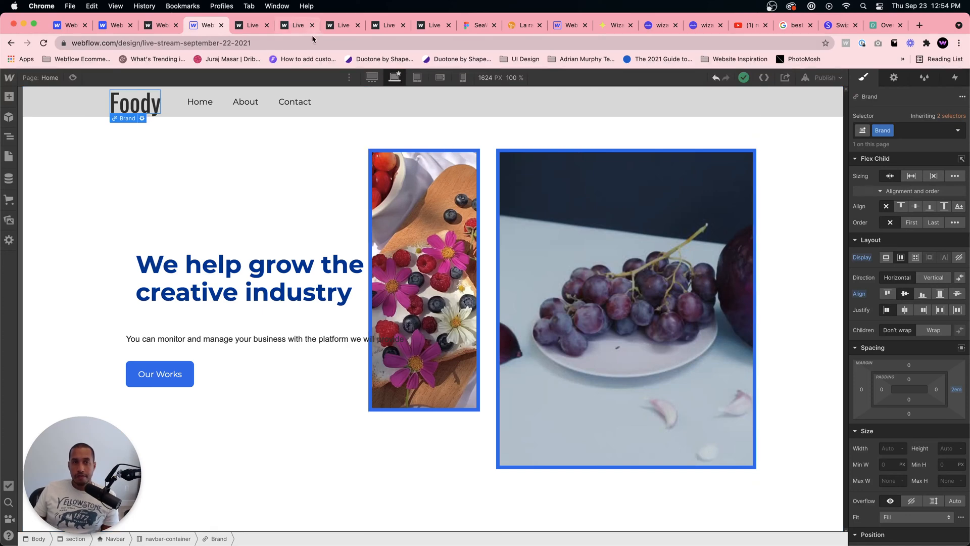
Step: Check the navbar wireframe in Figma, then change the Contact link's text to "Products" in Webflow
{"action": "left_click", "coordinate": [478, 26]}
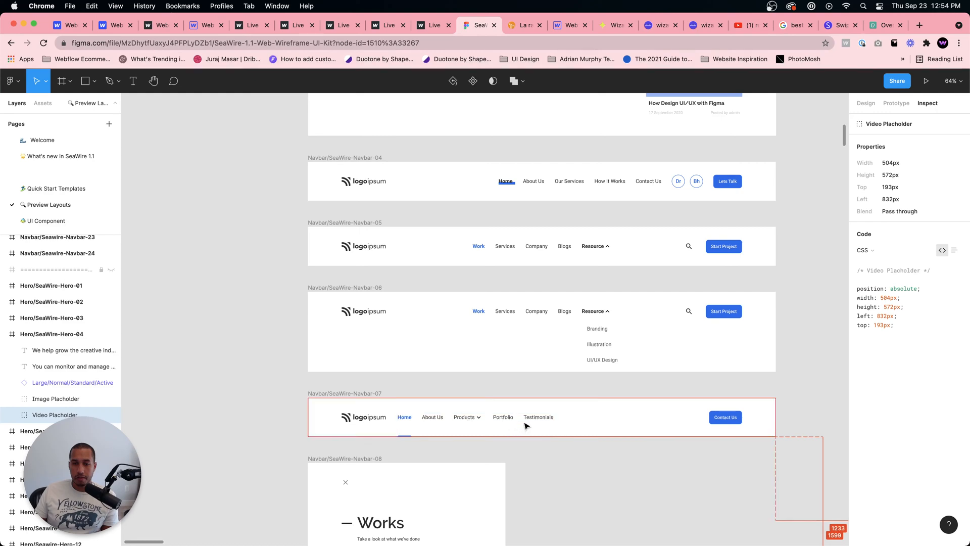
{"action": "left_click", "coordinate": [210, 26]}
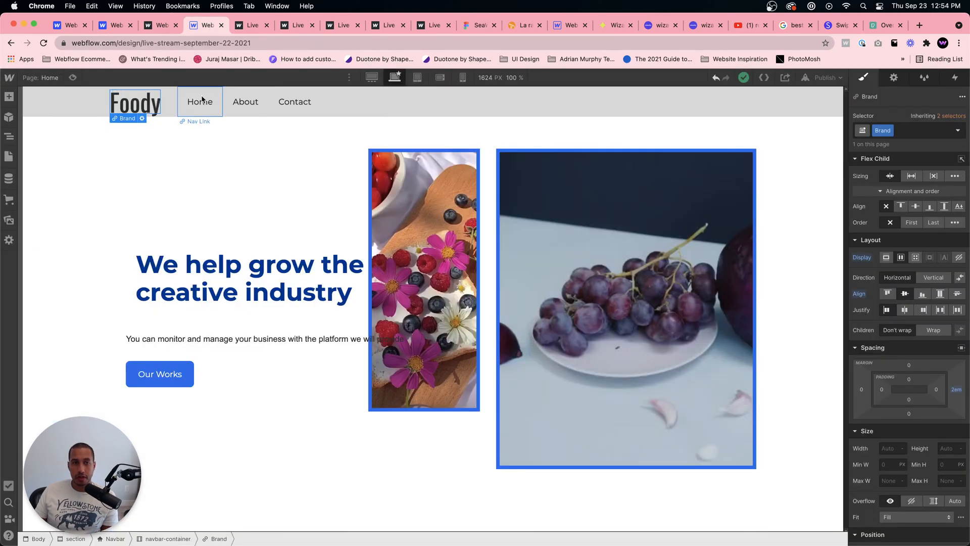
{"action": "left_click", "coordinate": [202, 101]}
{"action": "double_click", "coordinate": [204, 100]}
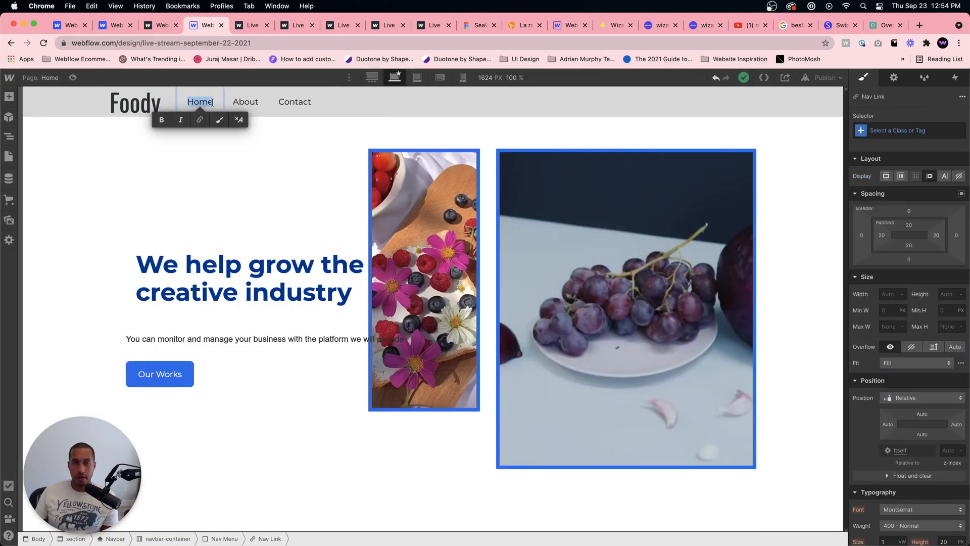
{"action": "left_click", "coordinate": [300, 104]}
{"action": "double_click", "coordinate": [300, 104]}
{"action": "type", "text": "Produc"}
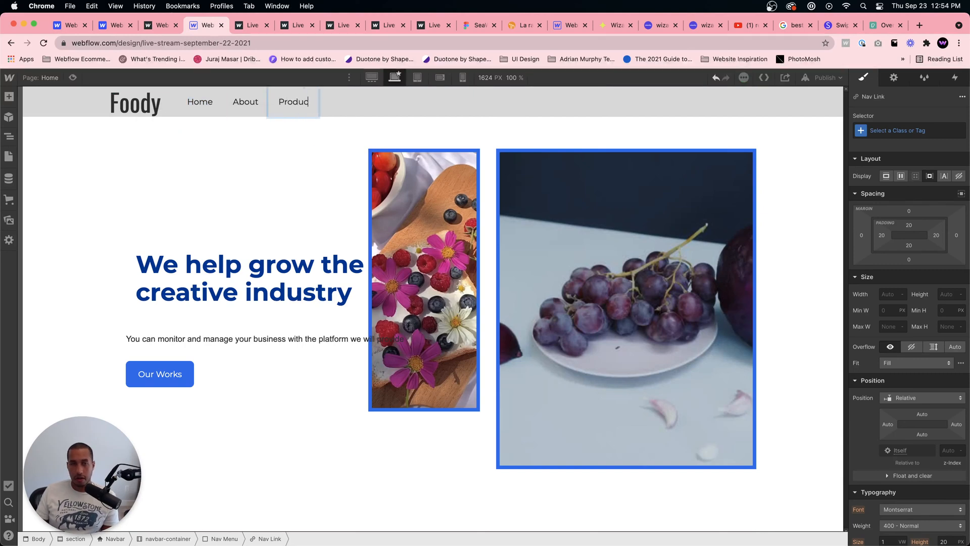
{"action": "type", "text": "ts"}
Step: Recheck the Figma navbar, duplicate the Products link twice in Webflow and change the first copy's text to "Portfolio"
{"action": "left_click", "coordinate": [469, 25]}
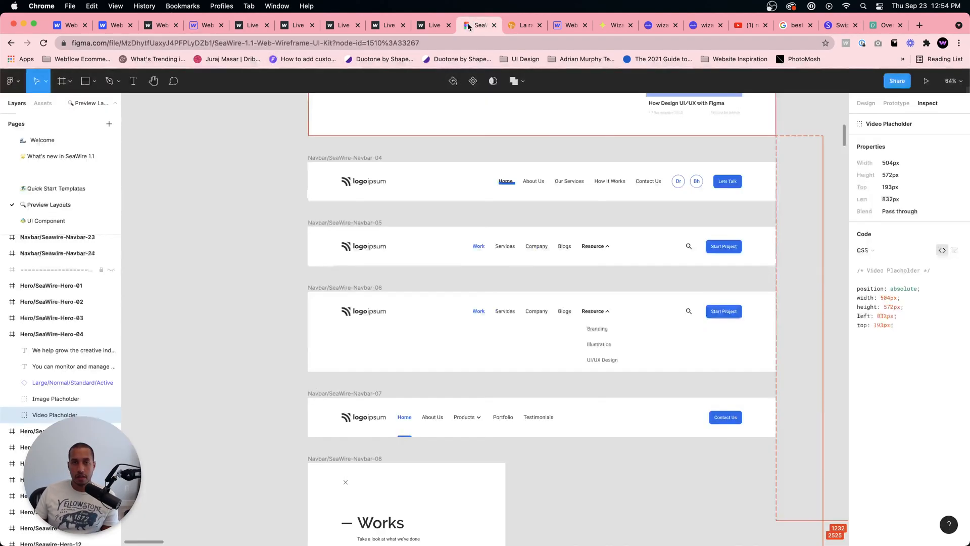
{"action": "left_click", "coordinate": [205, 27]}
{"action": "left_click", "coordinate": [317, 97]}
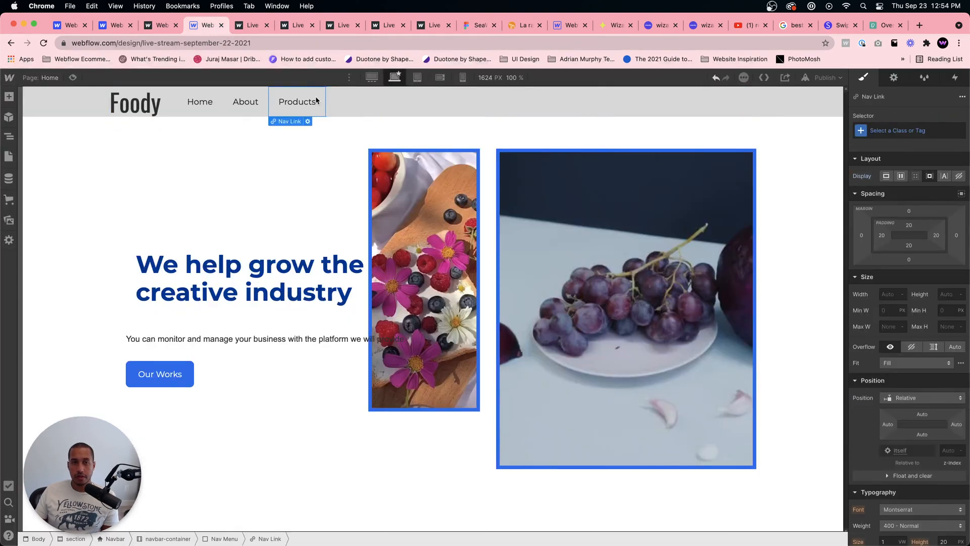
{"action": "double_click", "coordinate": [364, 99]}
{"action": "type", "text": "Po"}
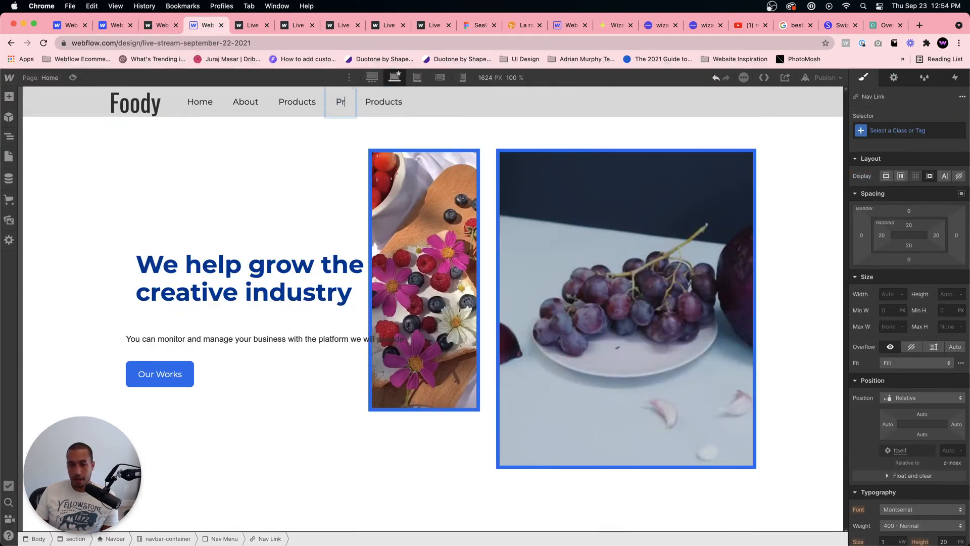
{"action": "type", "text": "rtfolio"}
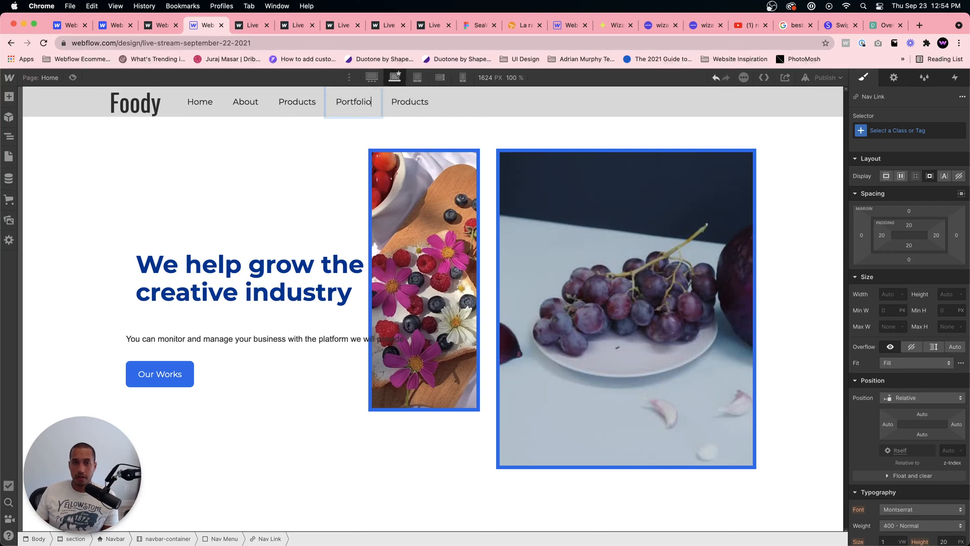
Step: Change the text of the last duplicated navbar link to "Testimonials"
{"action": "left_click", "coordinate": [410, 104]}
{"action": "double_click", "coordinate": [410, 103]}
{"action": "type", "text": "Te"}
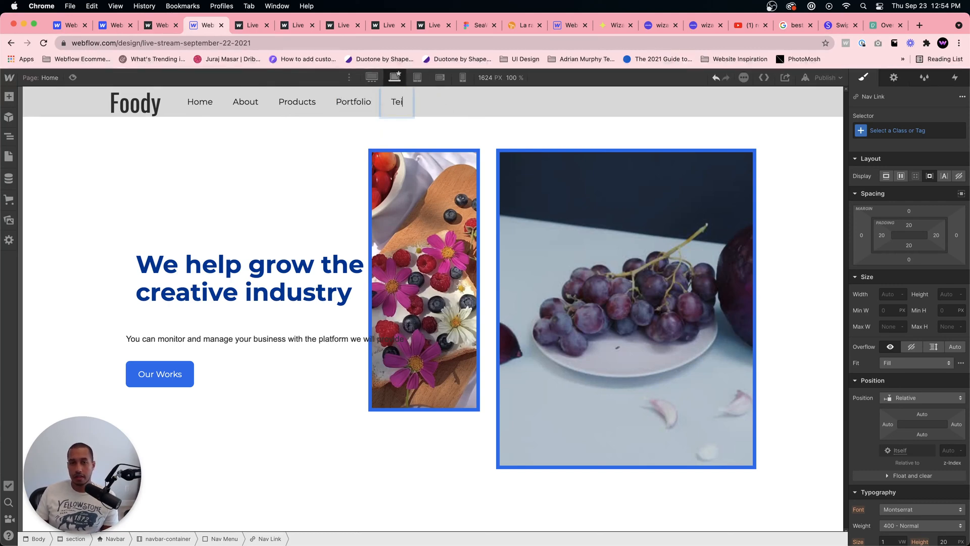
{"action": "type", "text": "stimonials"}
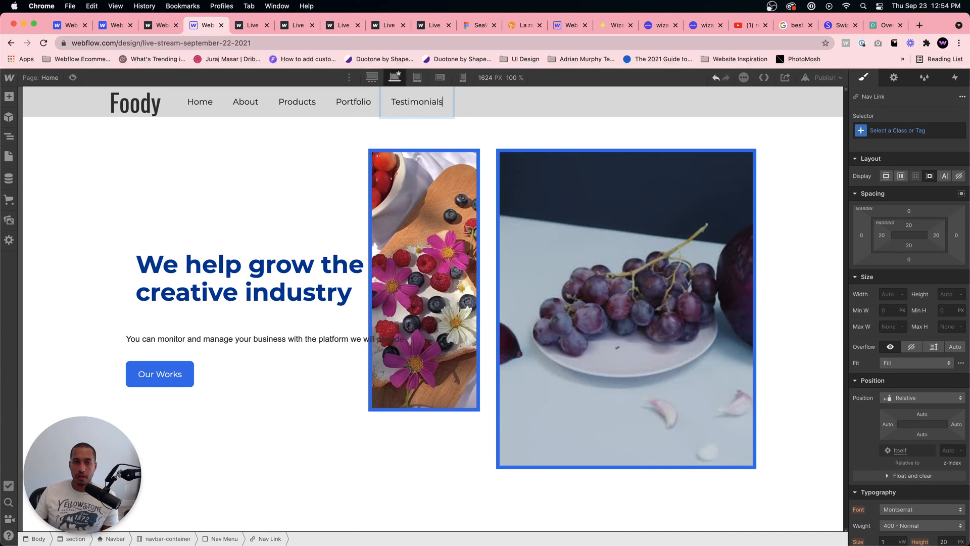
{"action": "left_click", "coordinate": [299, 129]}
Step: Give the Home link a new class "nav-link" with a right margin of 1 em
{"action": "left_click", "coordinate": [201, 111]}
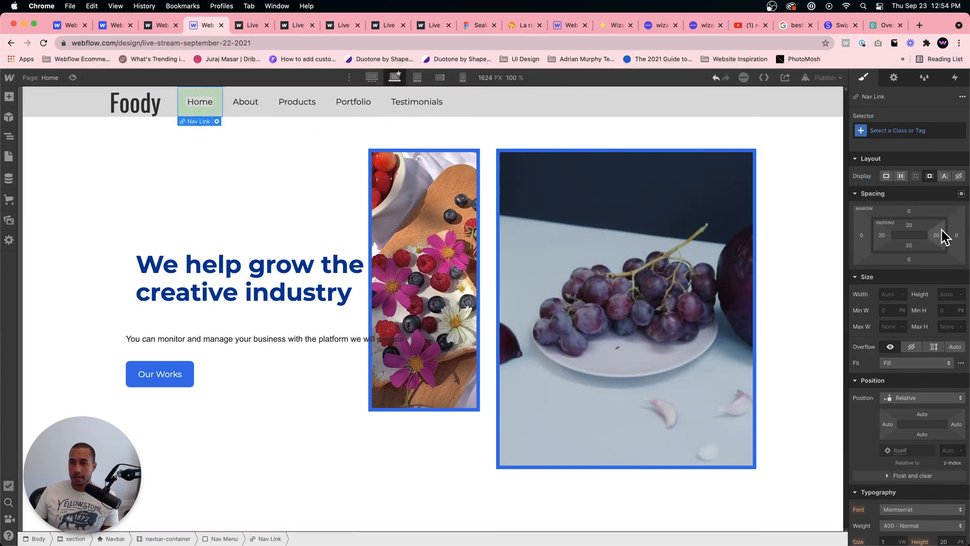
{"action": "left_click", "coordinate": [894, 130]}
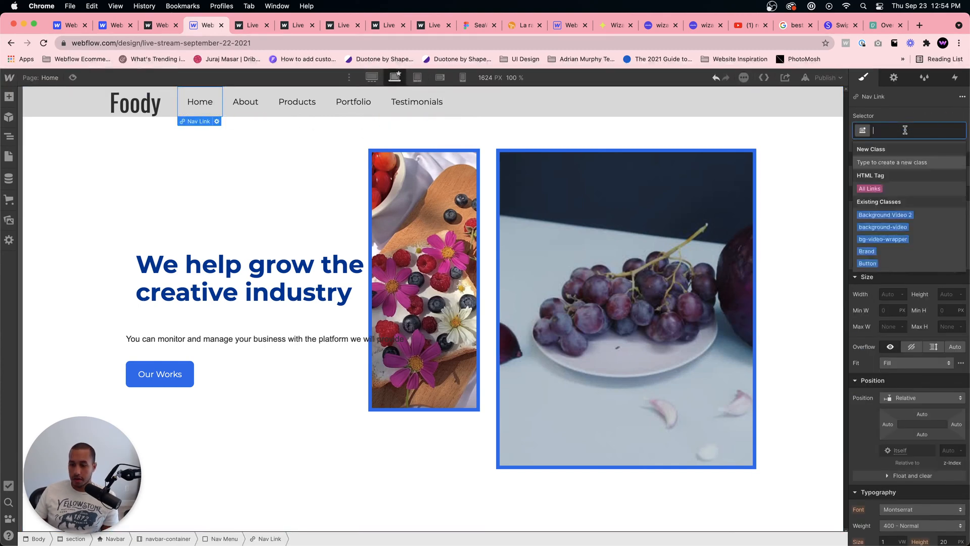
{"action": "type", "text": "nav-link"}
{"action": "key", "text": "Return"}
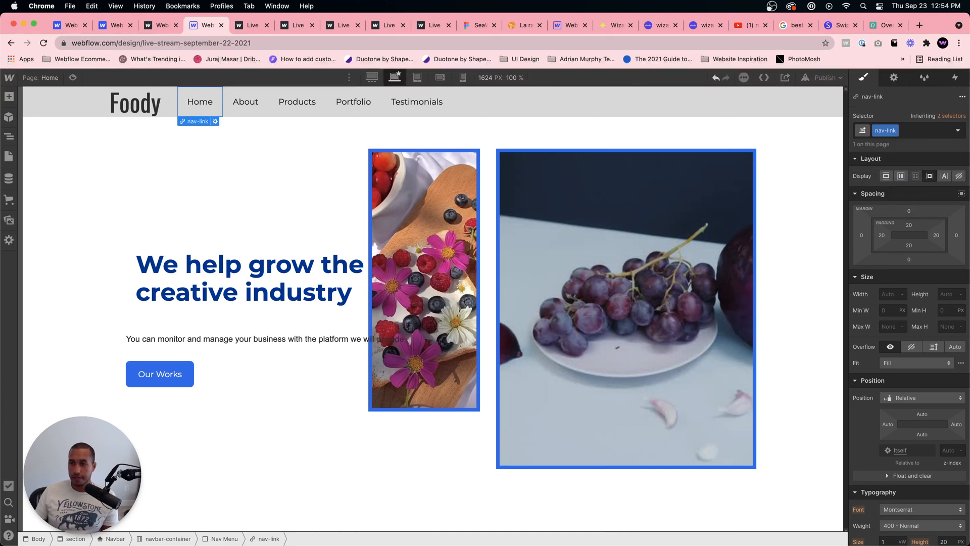
{"action": "left_click", "coordinate": [955, 235]}
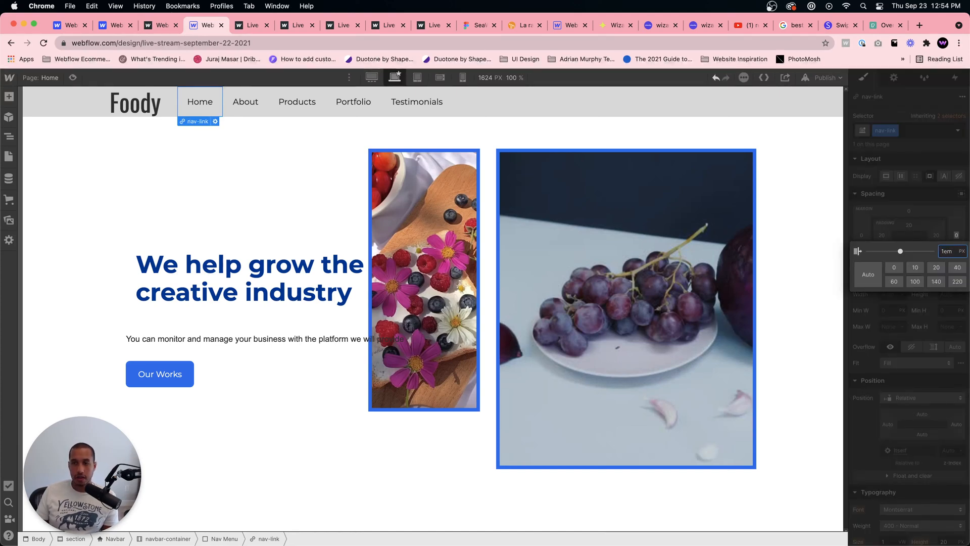
{"action": "type", "text": "1em"}
{"action": "key", "text": "Return"}
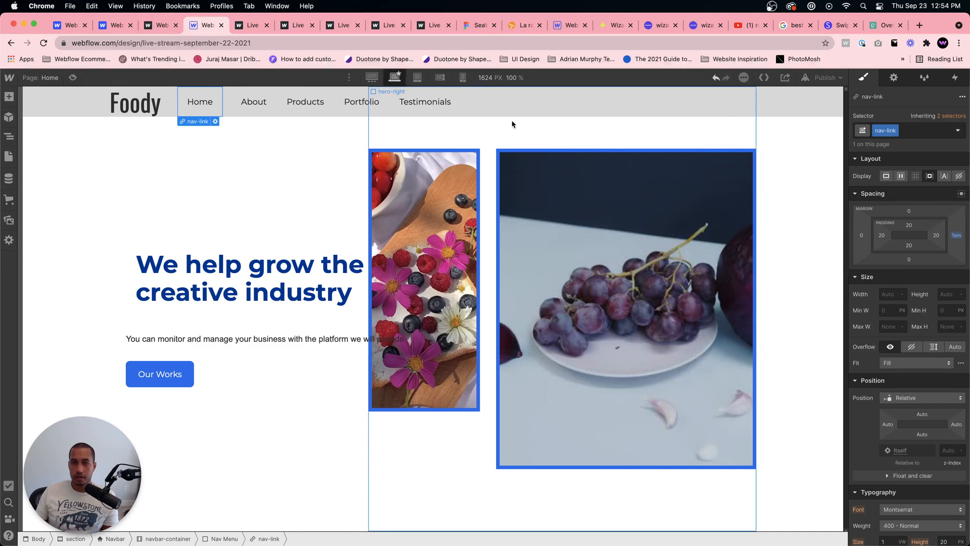
Step: Check the Figma navbar wireframe again, then add a Button element inside Webflow's navbar-container after the navigation links
{"action": "left_click", "coordinate": [666, 110]}
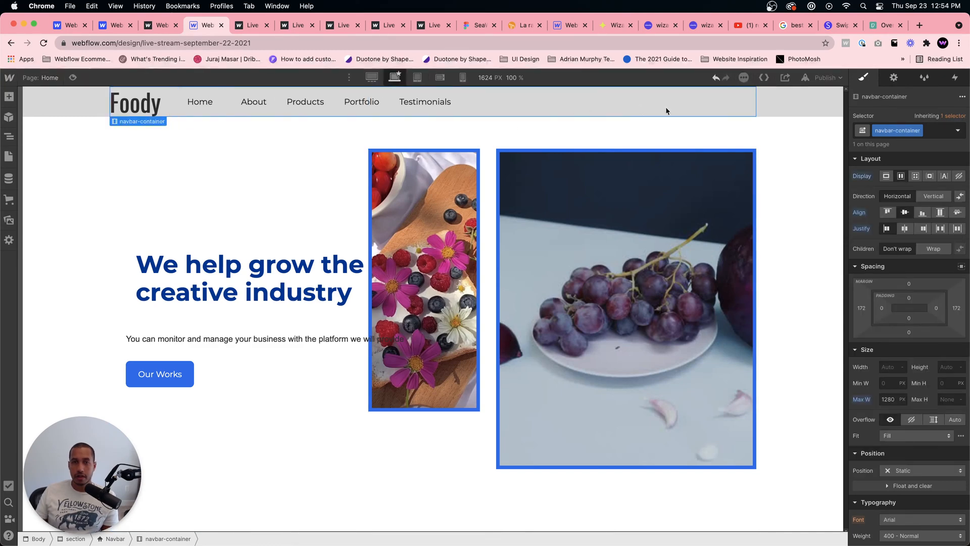
{"action": "left_click", "coordinate": [257, 25]}
{"action": "left_click", "coordinate": [207, 25]}
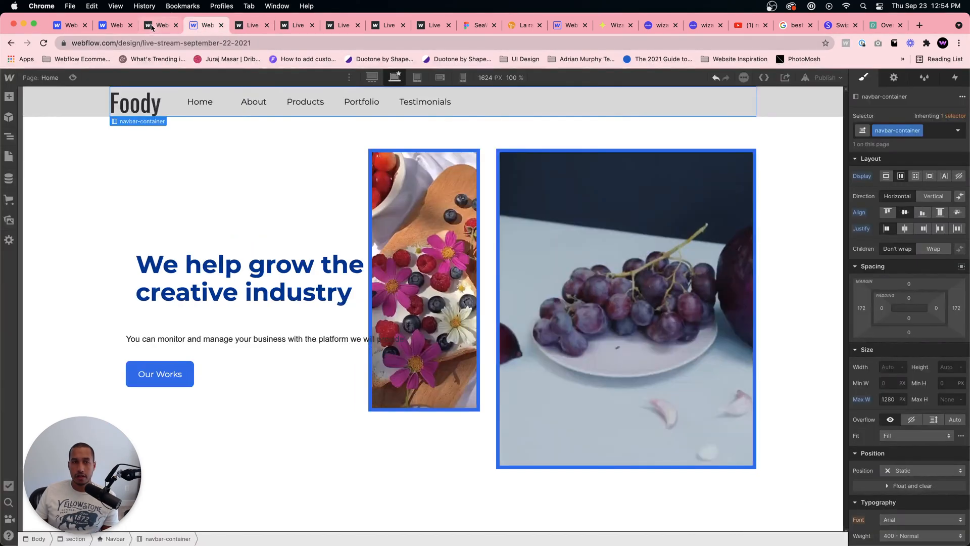
{"action": "left_click", "coordinate": [158, 27]}
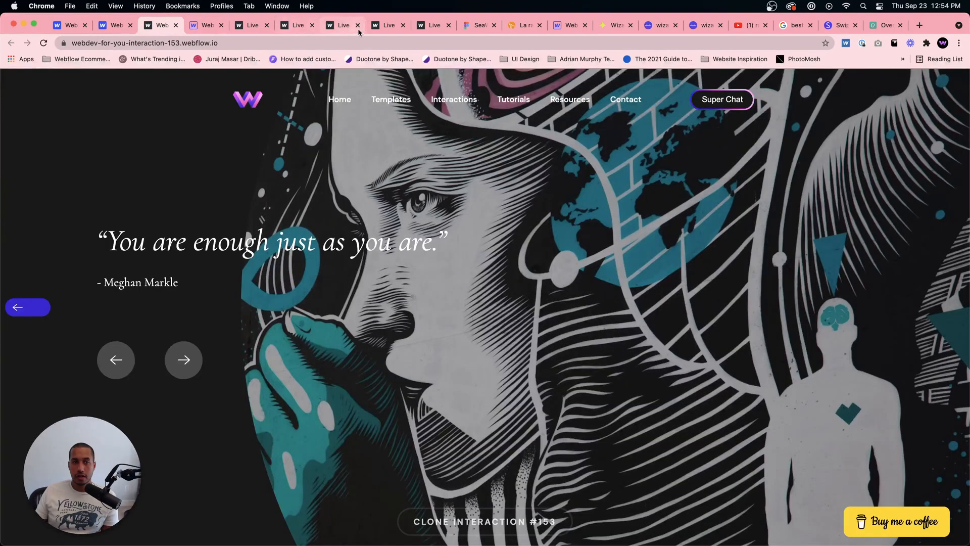
{"action": "left_click", "coordinate": [462, 29]}
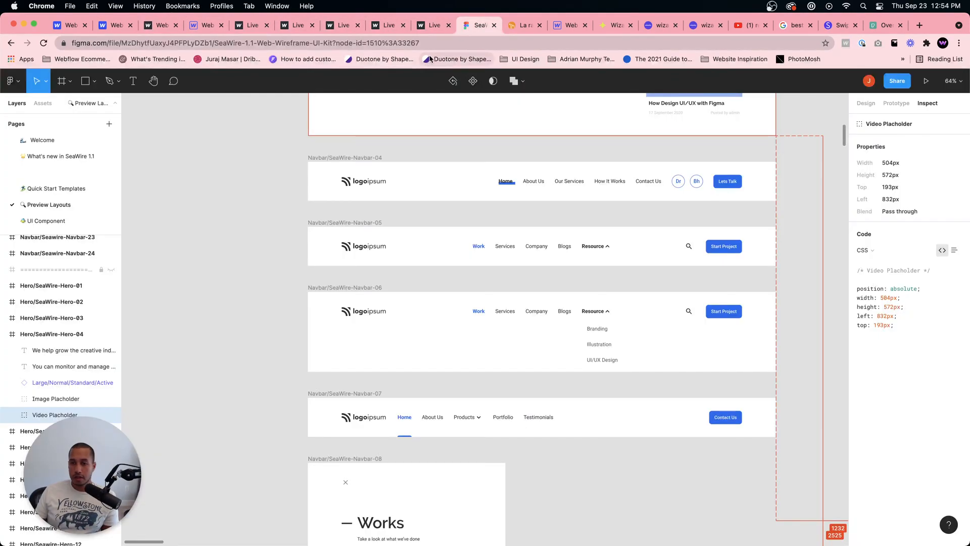
{"action": "left_click", "coordinate": [206, 27]}
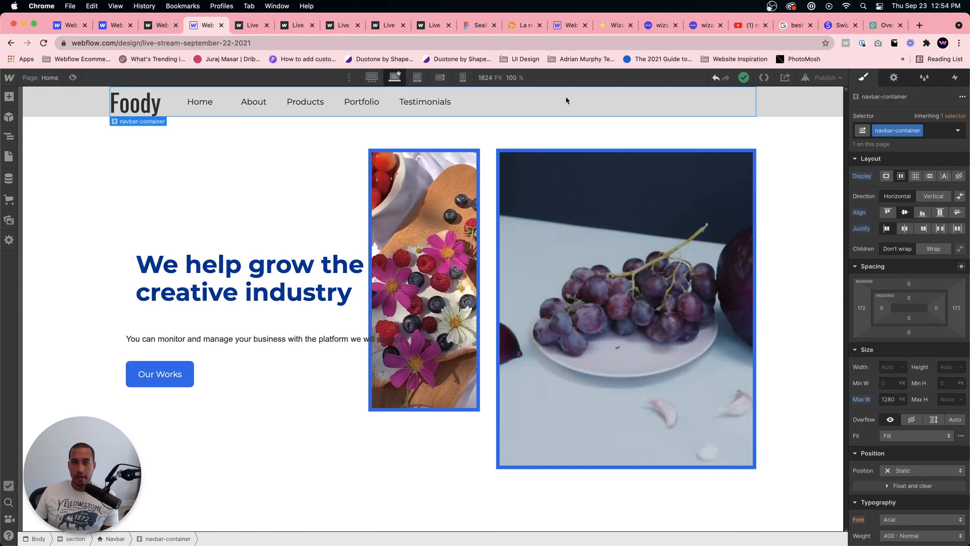
{"action": "left_click", "coordinate": [423, 101]}
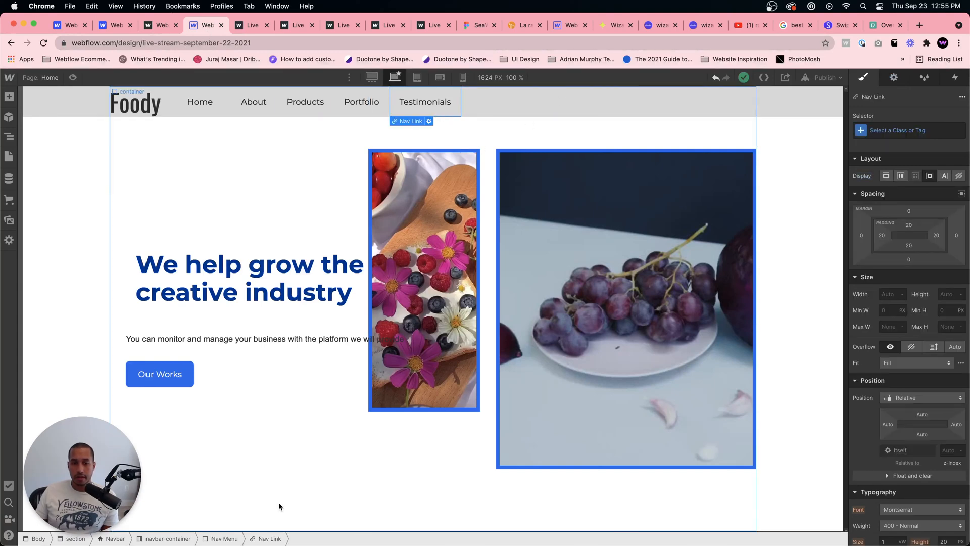
{"action": "left_click", "coordinate": [226, 539]}
{"action": "left_click", "coordinate": [519, 110]}
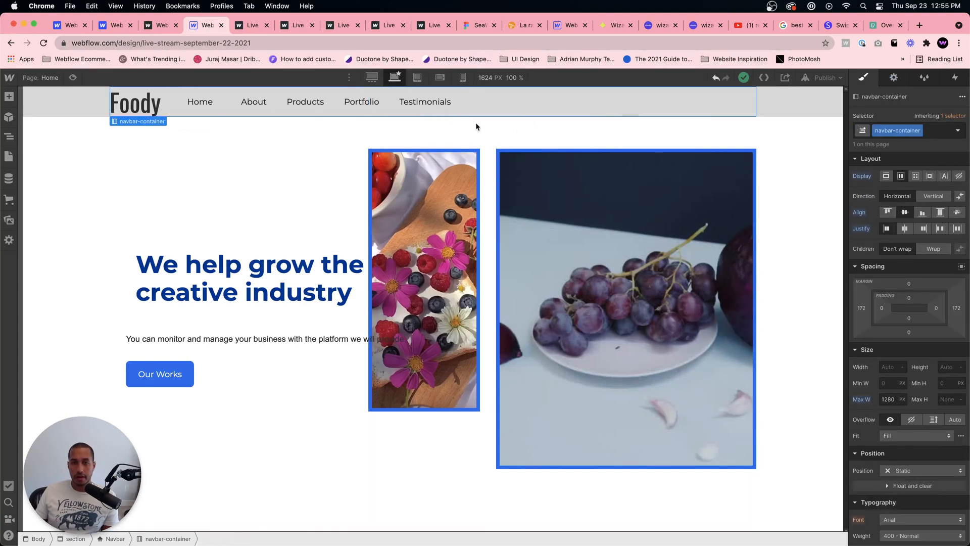
{"action": "key", "text": "super+e"}
{"action": "type", "text": "butt"}
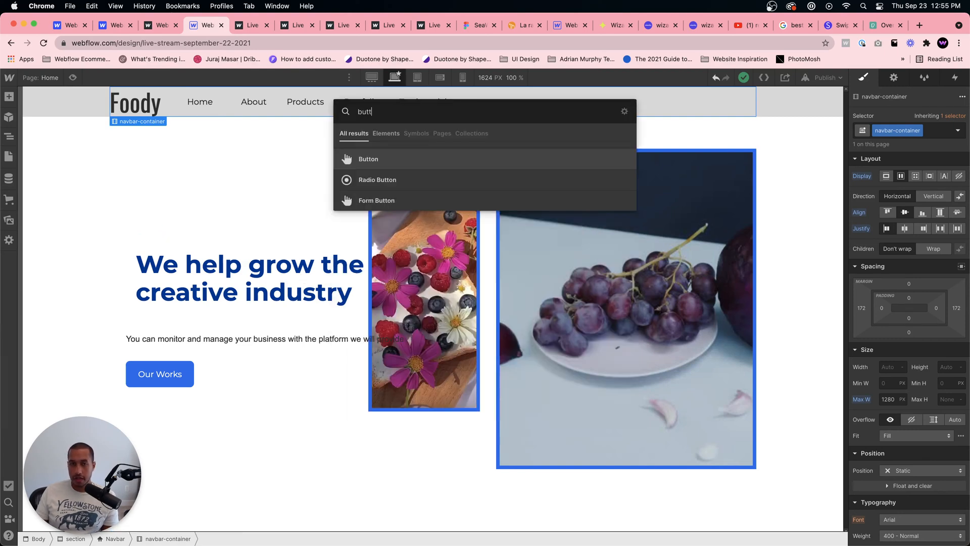
{"action": "key", "text": "Return"}
Step: Apply the existing "Button" class of the hero's Our Works button to the new navbar button
{"action": "left_click", "coordinate": [167, 379]}
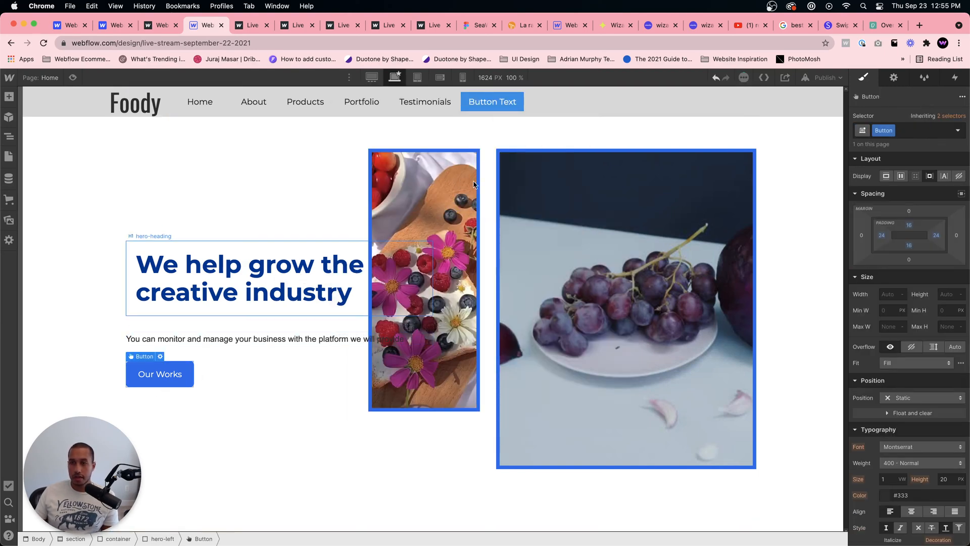
{"action": "left_click", "coordinate": [517, 103]}
{"action": "key", "text": "super+Return"}
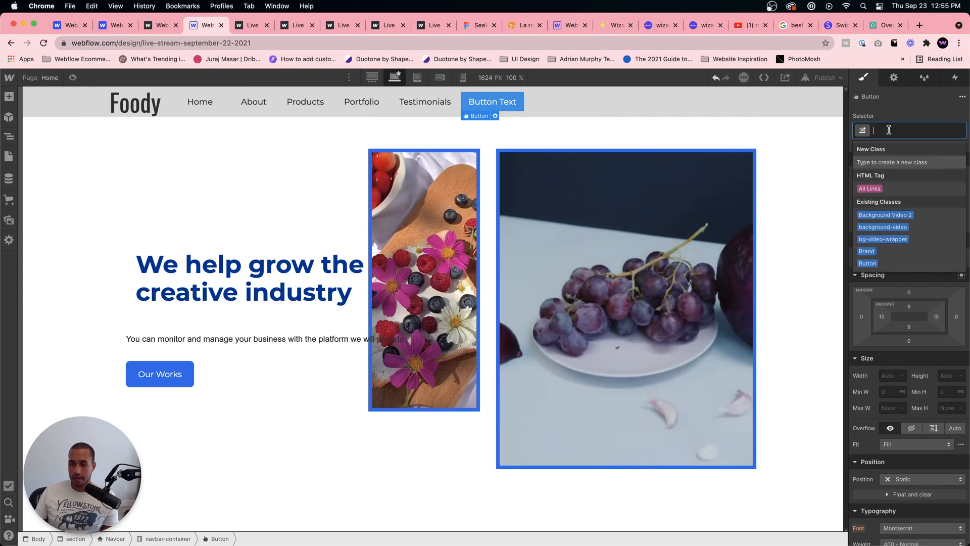
{"action": "type", "text": "BUtton"}
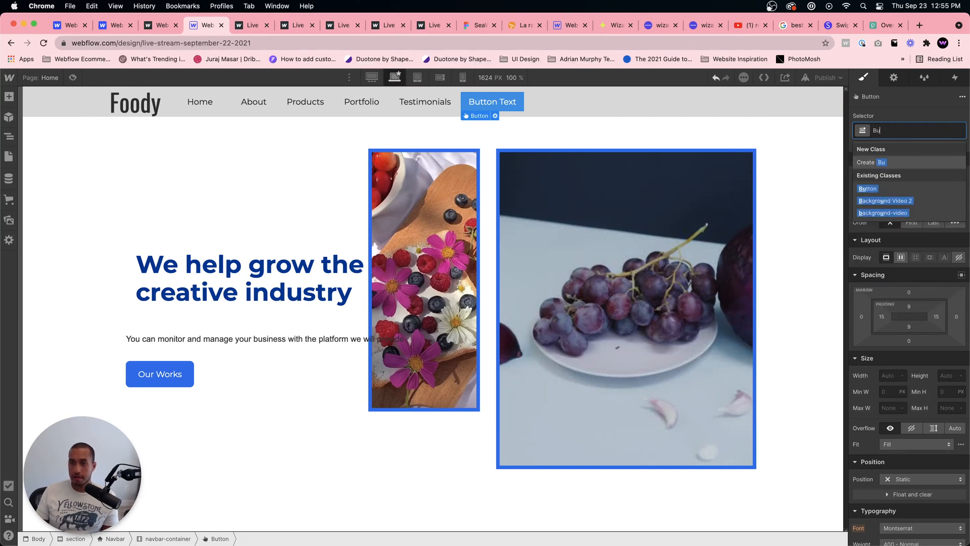
{"action": "key", "text": "Return"}
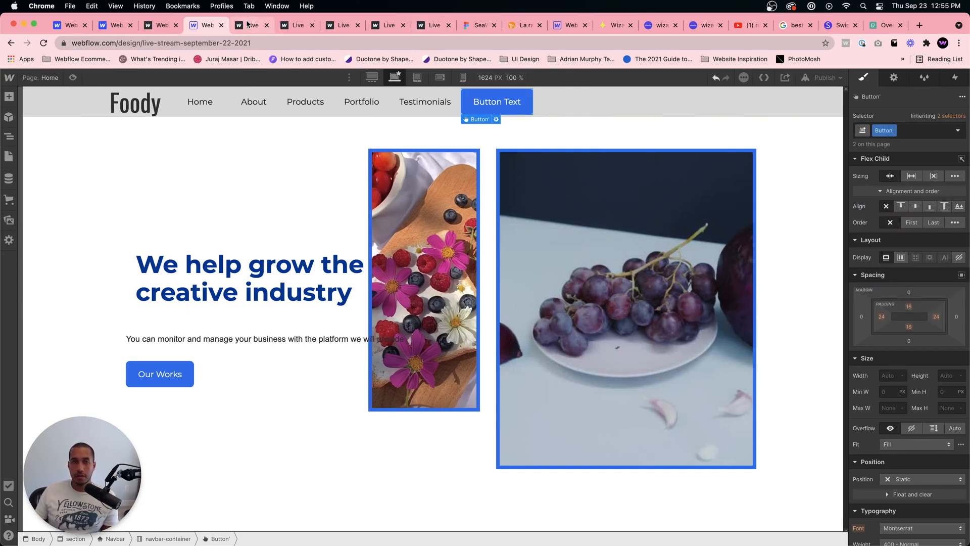
Step: Check the button label in the Figma navbar wireframe and change the Webflow navbar button's text to "Contact Us"
{"action": "left_click", "coordinate": [479, 25]}
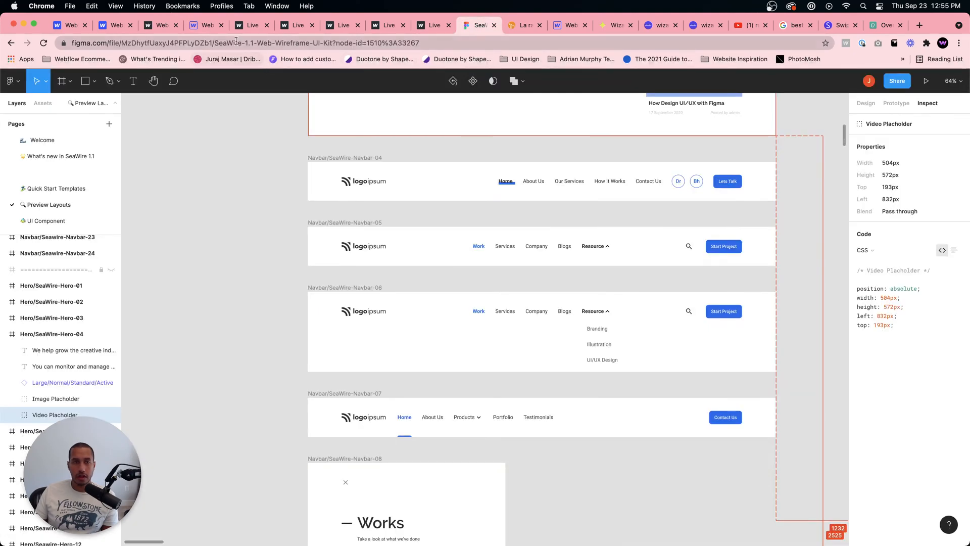
{"action": "left_click", "coordinate": [206, 26]}
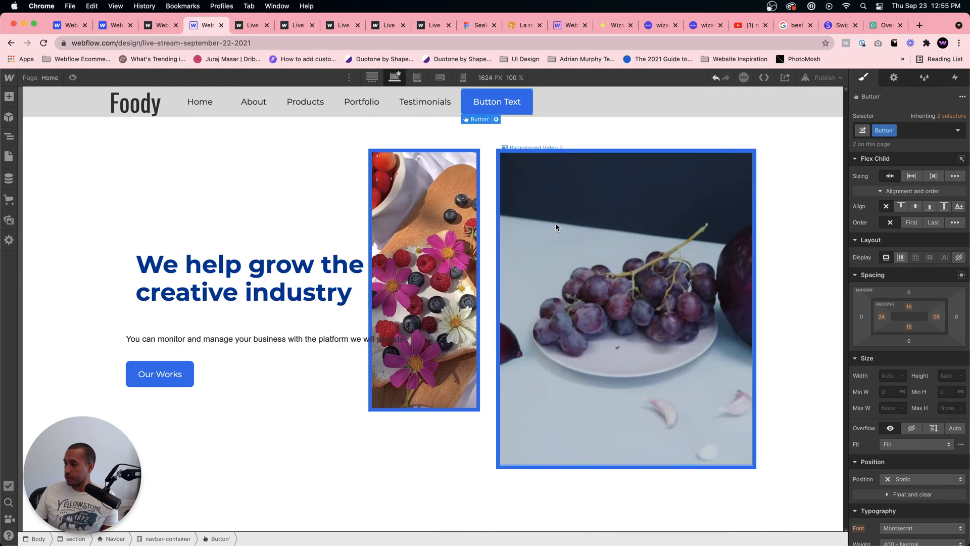
{"action": "double_click", "coordinate": [509, 109]}
{"action": "type", "text": "Contact"}
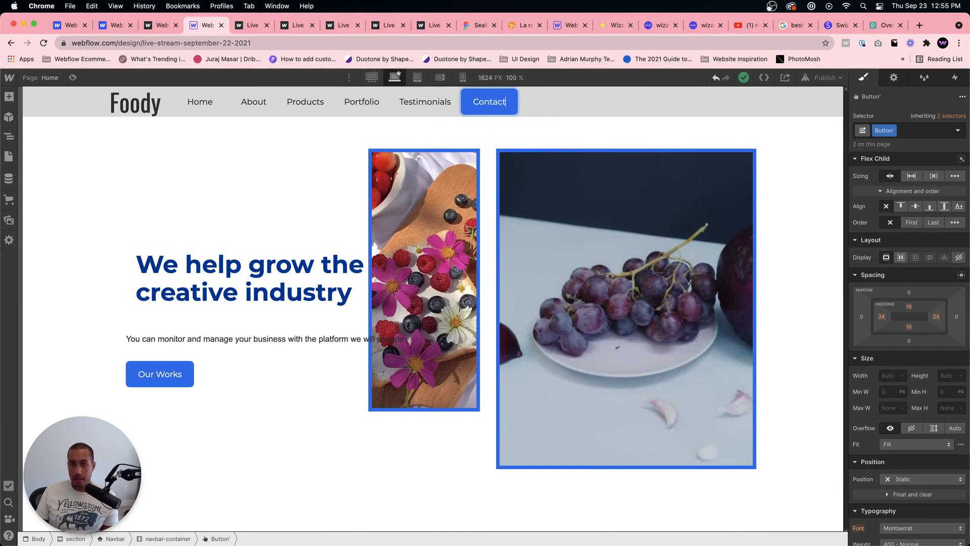
{"action": "type", "text": " Us"}
{"action": "left_click", "coordinate": [540, 114]}
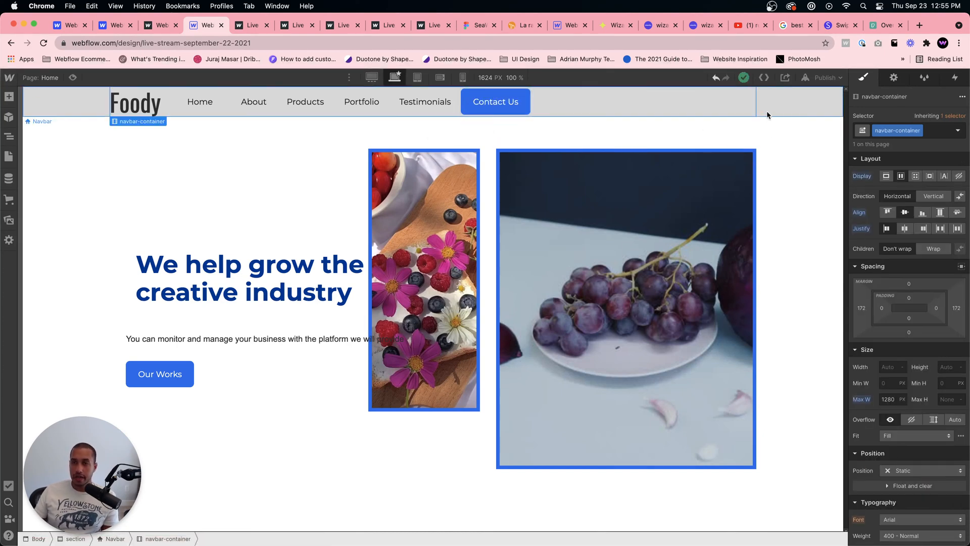
Step: Give the Navbar 1 em of top padding and 1 em of bottom padding
{"action": "left_click", "coordinate": [767, 115]}
{"action": "left_click", "coordinate": [909, 305]}
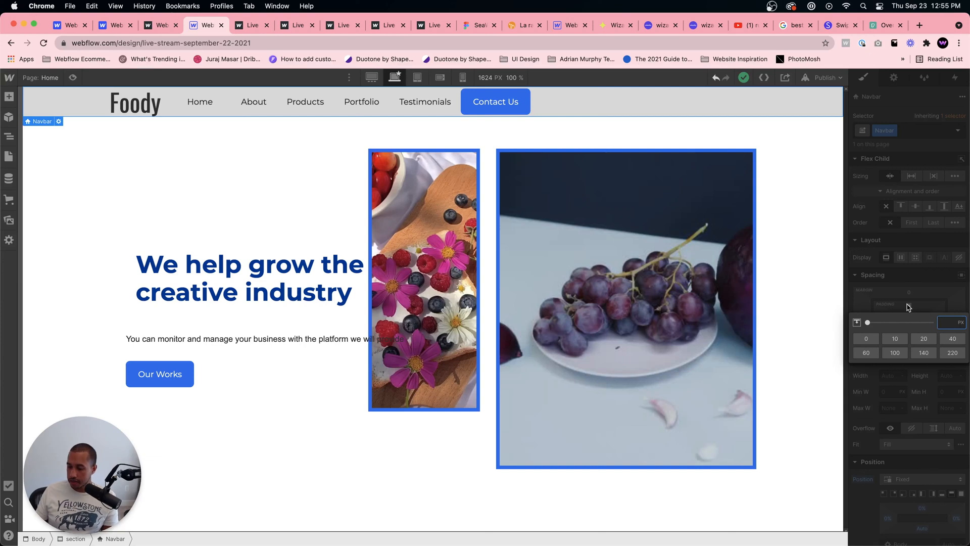
{"action": "type", "text": "1em"}
{"action": "key", "text": "Return"}
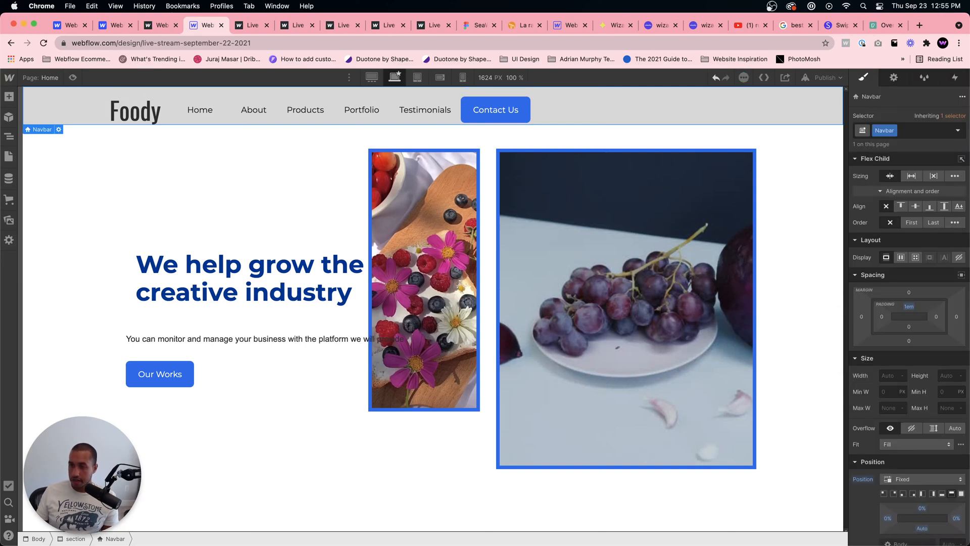
{"action": "left_click", "coordinate": [909, 328]}
{"action": "type", "text": "1"}
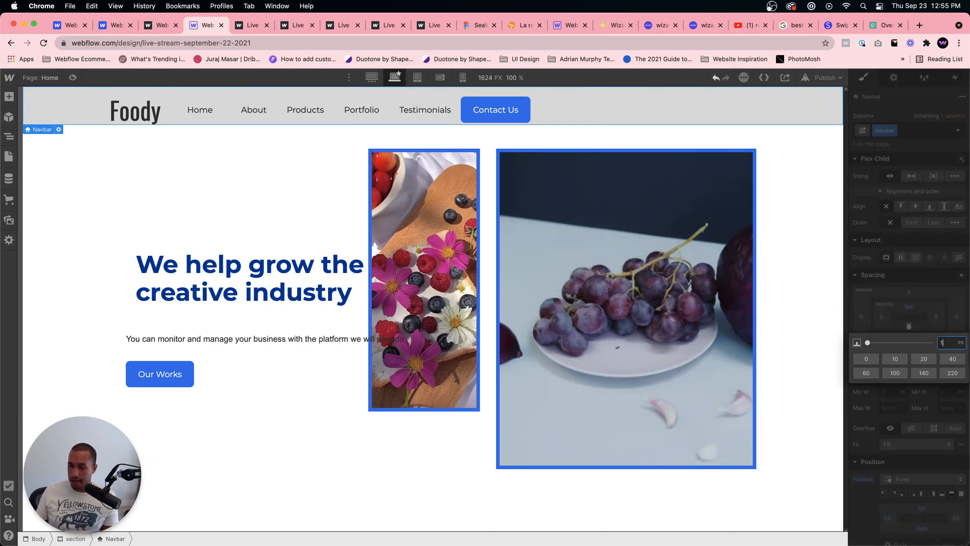
{"action": "type", "text": "em"}
{"action": "key", "text": "Return"}
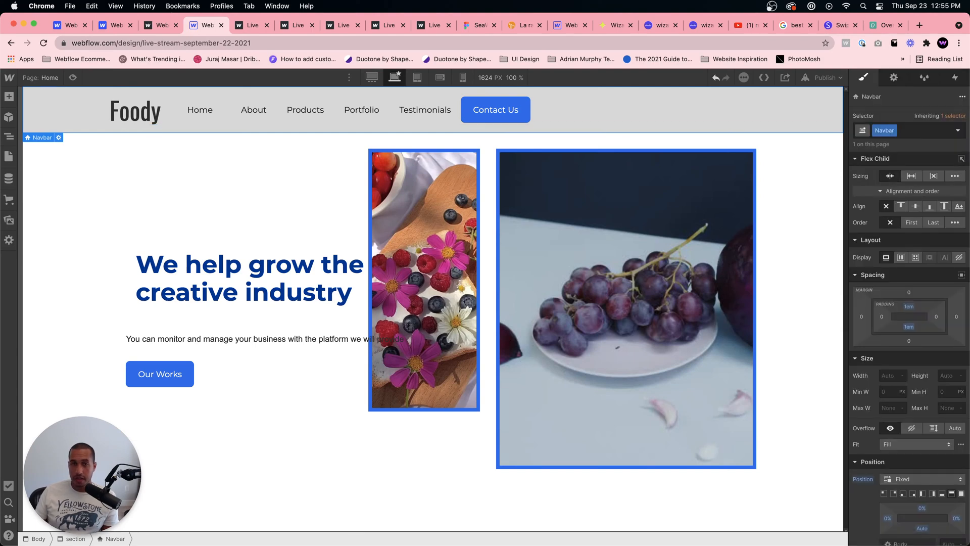
Step: Position the Contact Us button absolutely against the right edge, resetting its top and bottom offsets to Auto
{"action": "left_click", "coordinate": [498, 118]}
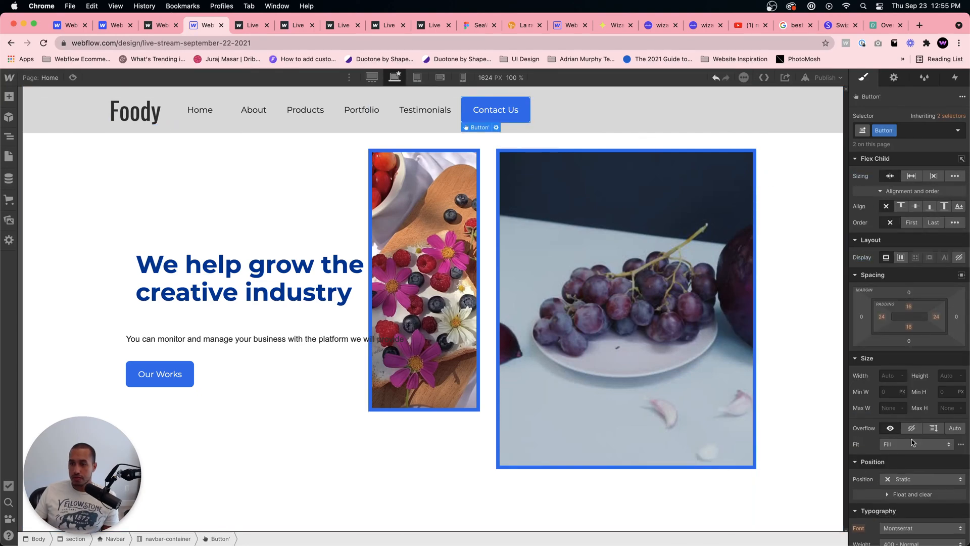
{"action": "left_click", "coordinate": [907, 478]}
{"action": "left_click", "coordinate": [906, 471]}
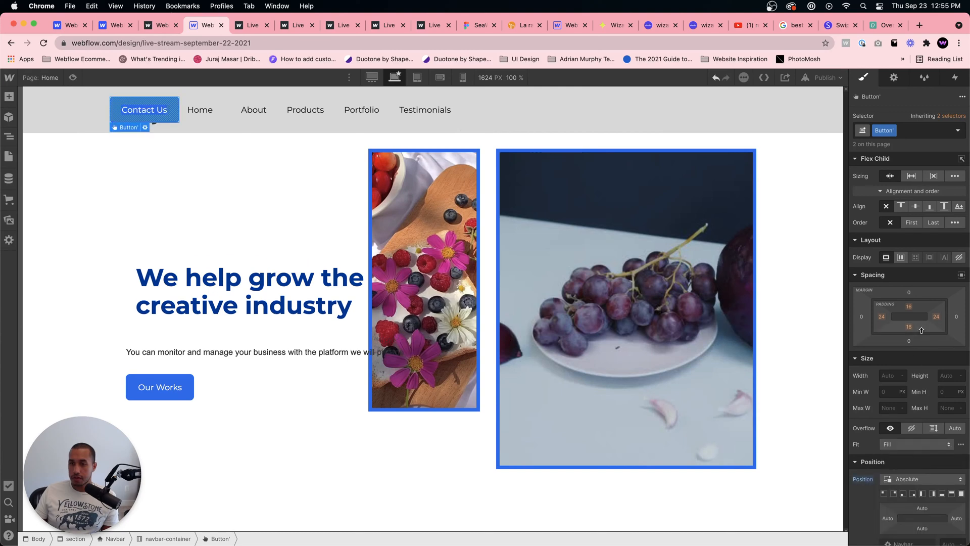
{"action": "left_click", "coordinate": [933, 494]}
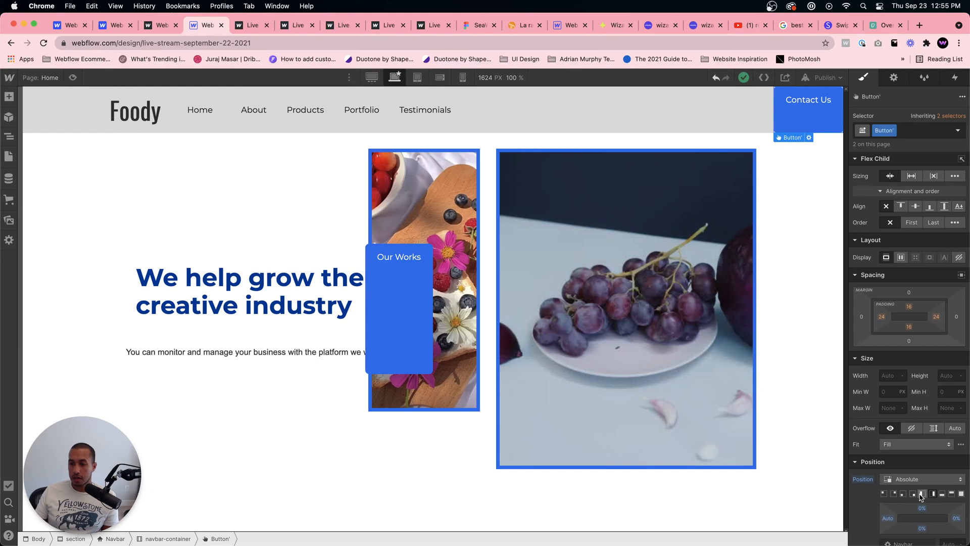
{"action": "left_click", "coordinate": [922, 509], "text": "alt"}
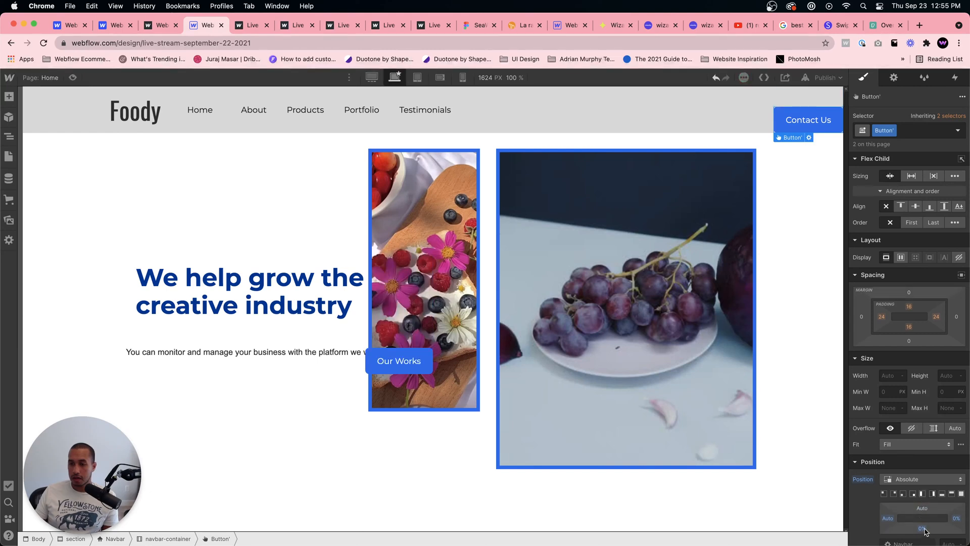
{"action": "left_click", "coordinate": [922, 528], "text": "alt"}
Step: Set the navbar-container's position to Relative
{"action": "left_click", "coordinate": [696, 111]}
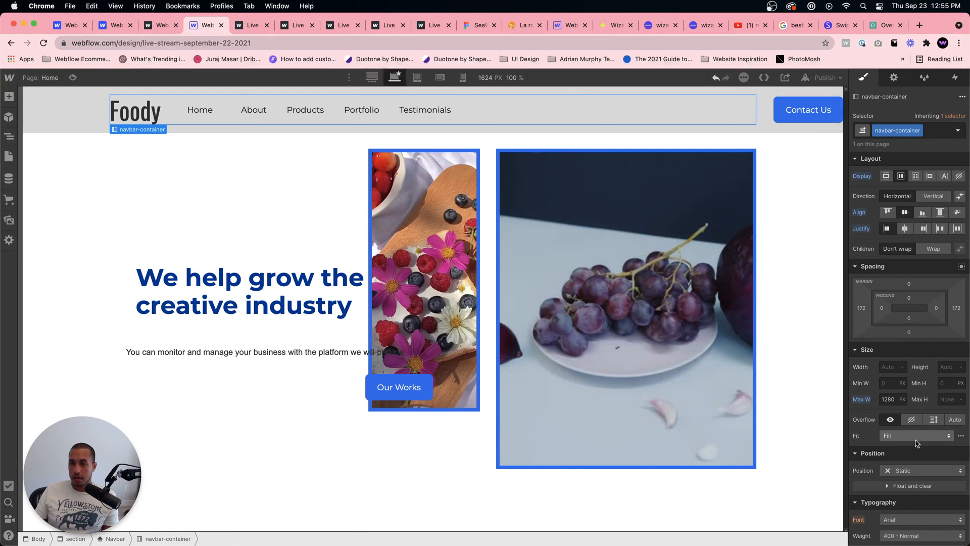
{"action": "left_click", "coordinate": [903, 474]}
{"action": "left_click", "coordinate": [907, 457]}
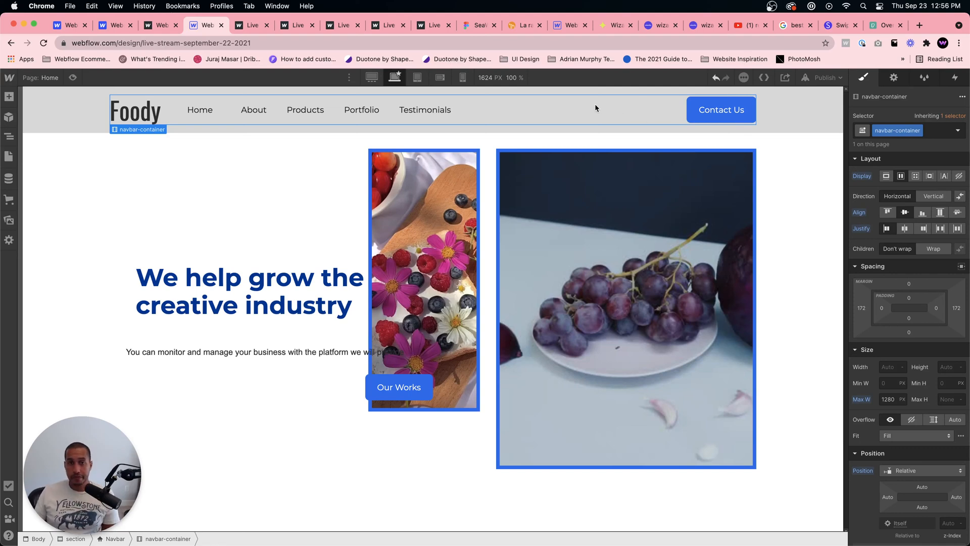
Step: Change the Navbar's background color to transparent
{"action": "left_click", "coordinate": [271, 130]}
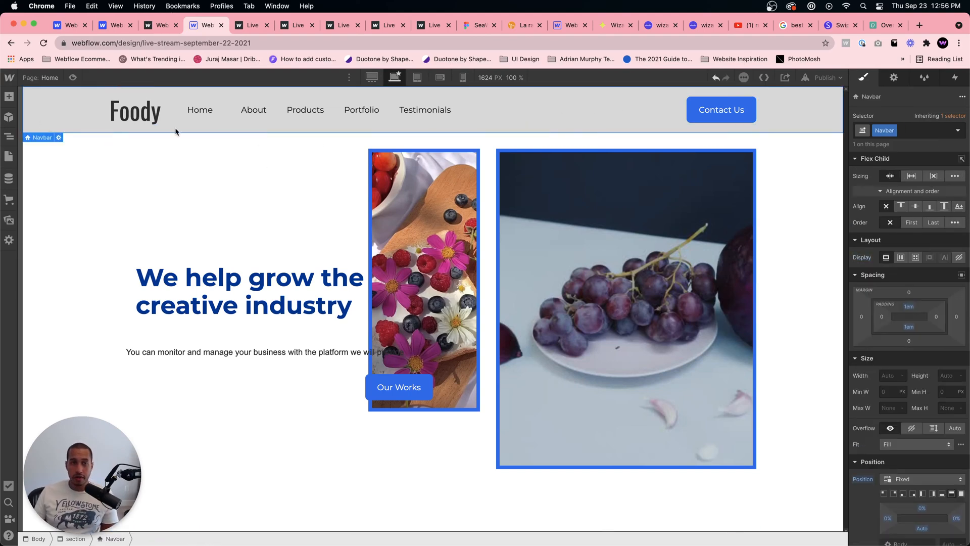
{"action": "scroll", "coordinate": [947, 316], "scroll_direction": "down", "scroll_amount": 6}
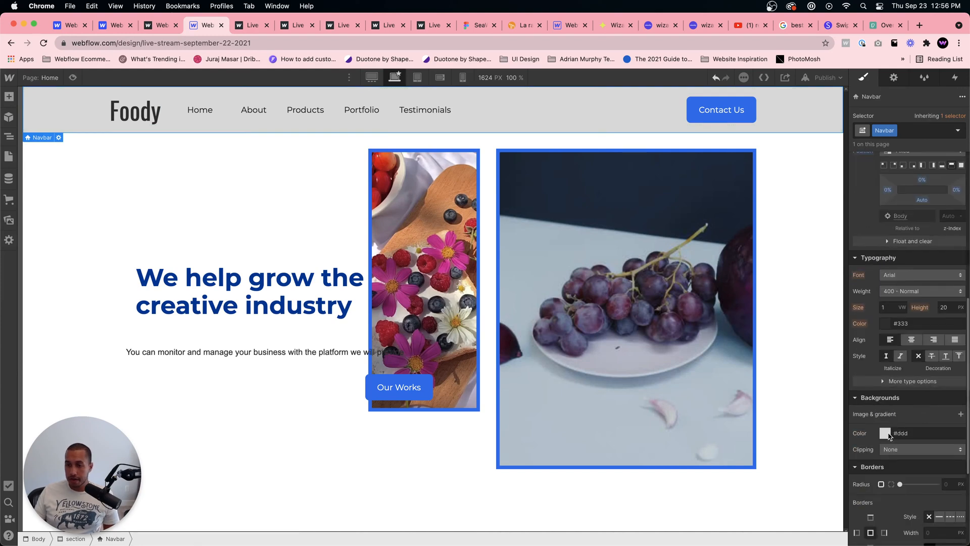
{"action": "left_click", "coordinate": [888, 434]}
{"action": "left_click", "coordinate": [858, 414]}
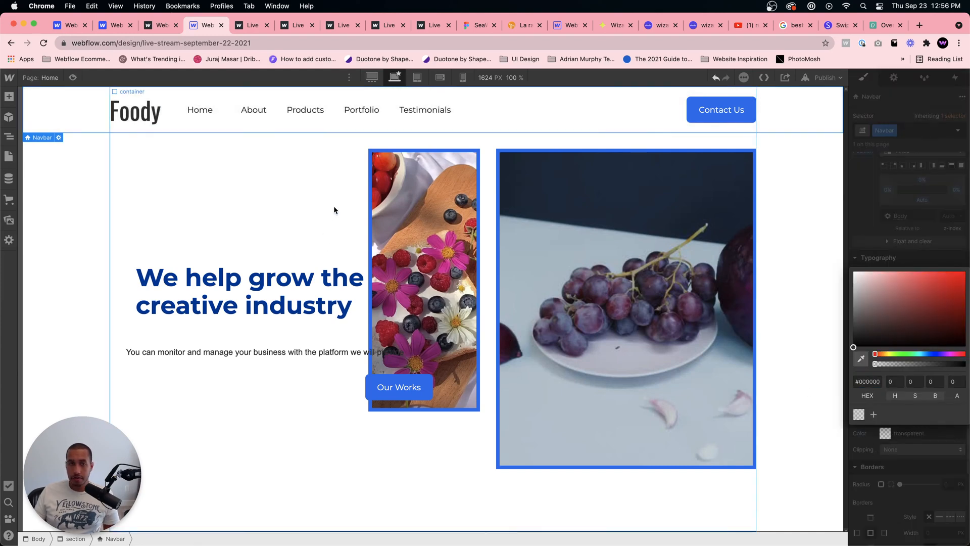
{"action": "left_click", "coordinate": [277, 249]}
Step: Set the line height of the "Foody" logo text block to 1.5
{"action": "left_click", "coordinate": [167, 115]}
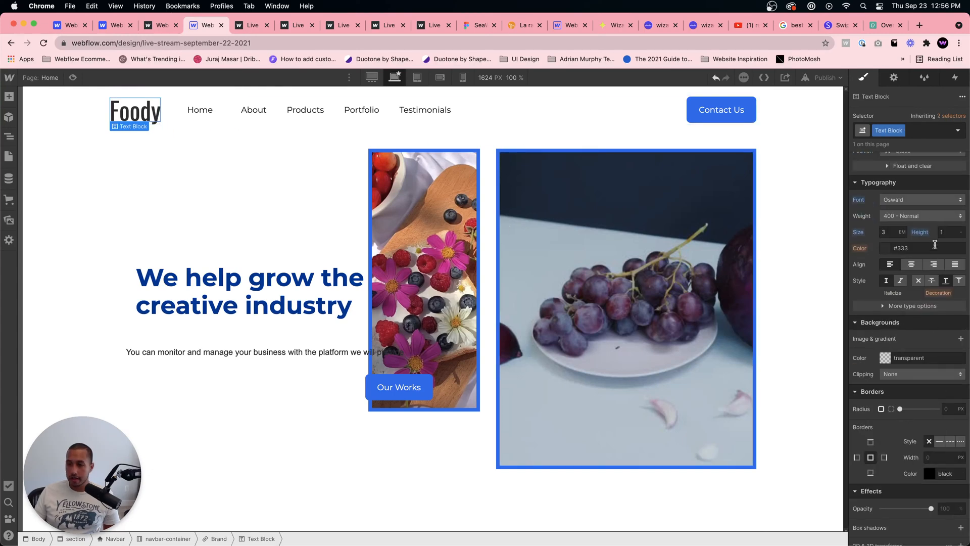
{"action": "type", "text": "1.5"}
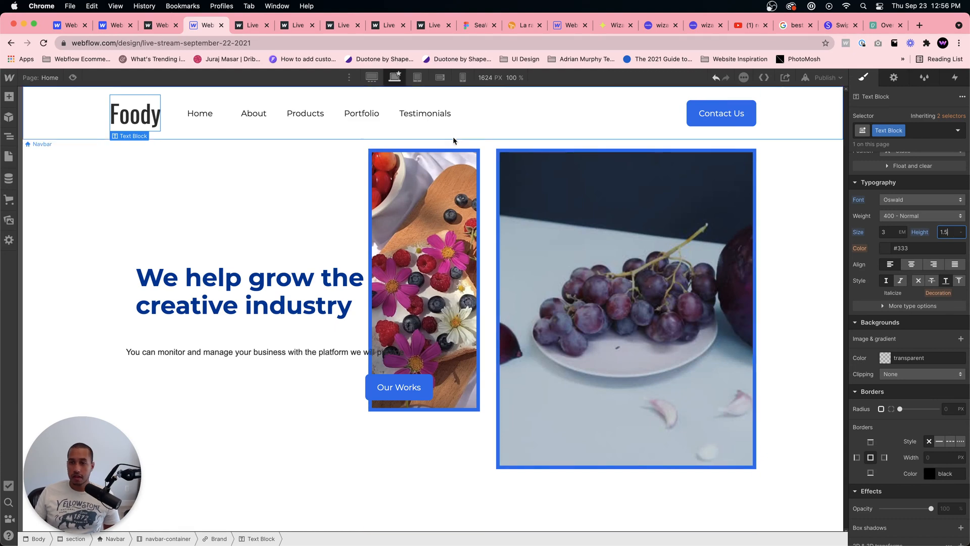
{"action": "left_click", "coordinate": [238, 125]}
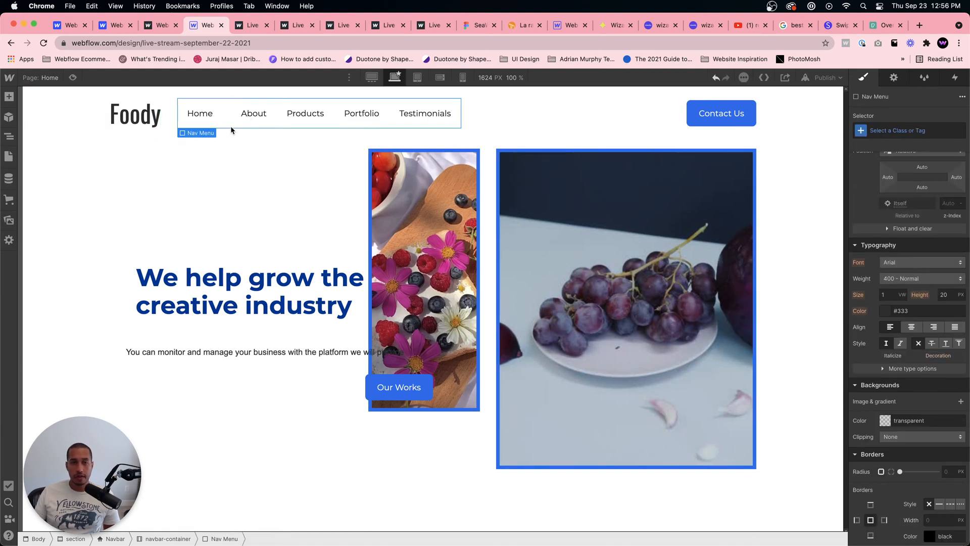
{"action": "left_click", "coordinate": [562, 127]}
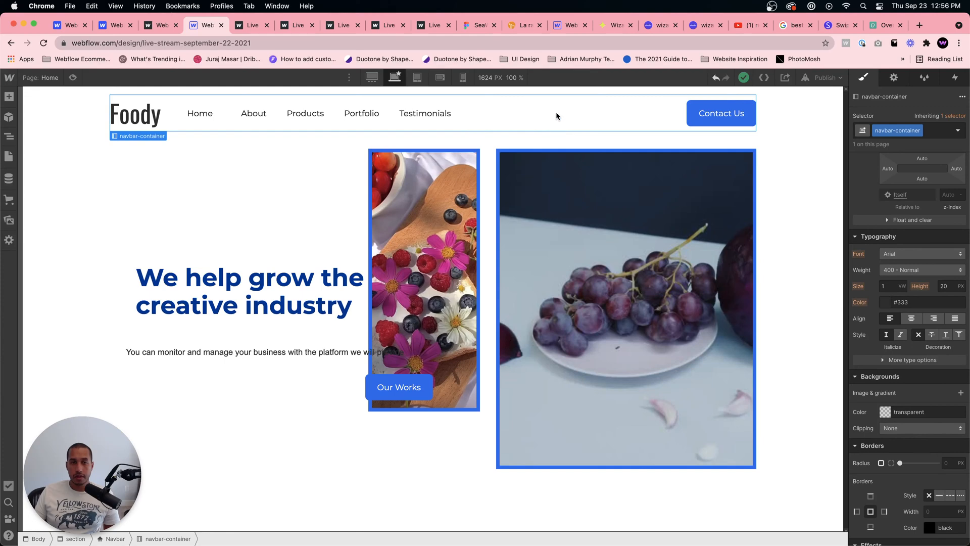
Step: Try a 2 em bottom margin on the Navbar and reset it
{"action": "left_click", "coordinate": [627, 135]}
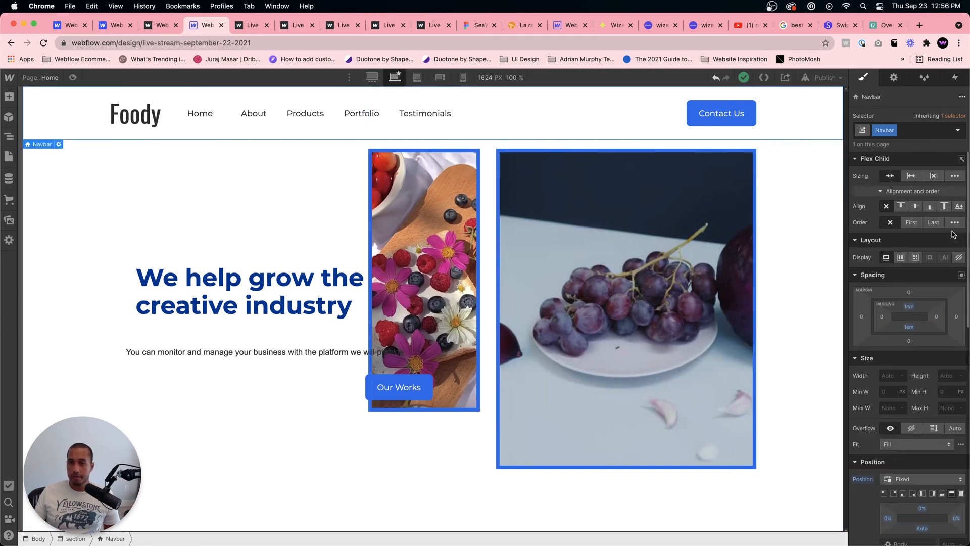
{"action": "left_click", "coordinate": [908, 341]}
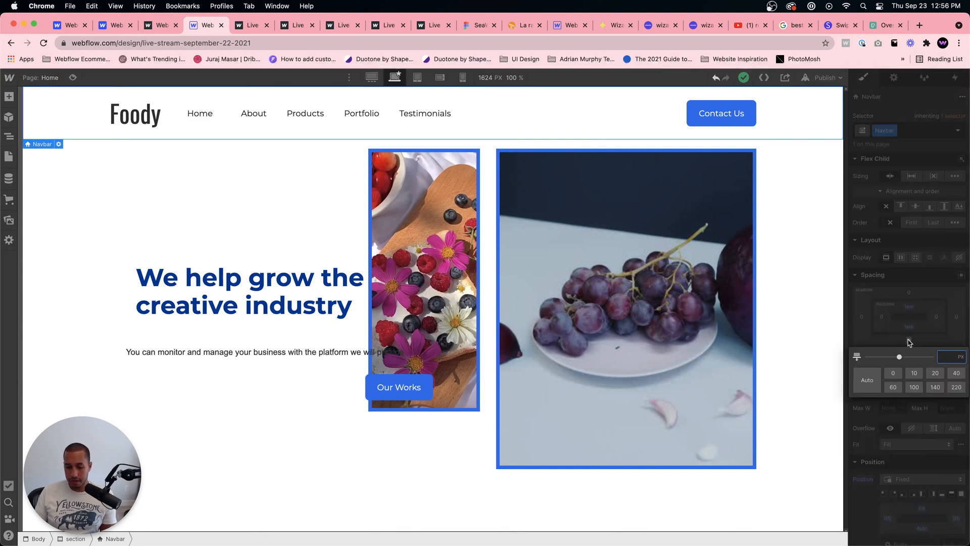
{"action": "type", "text": "2em"}
{"action": "key", "text": "Return"}
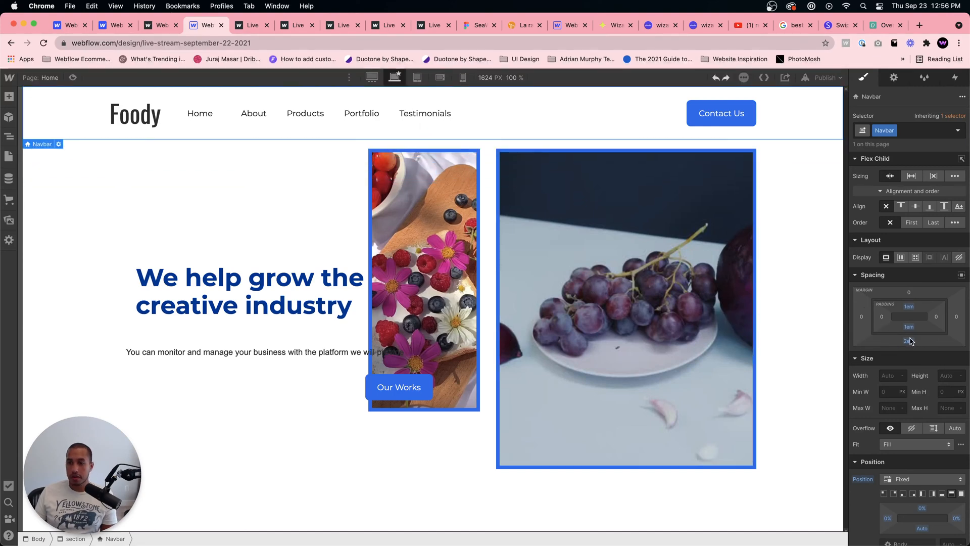
{"action": "left_click", "coordinate": [910, 341], "text": "alt"}
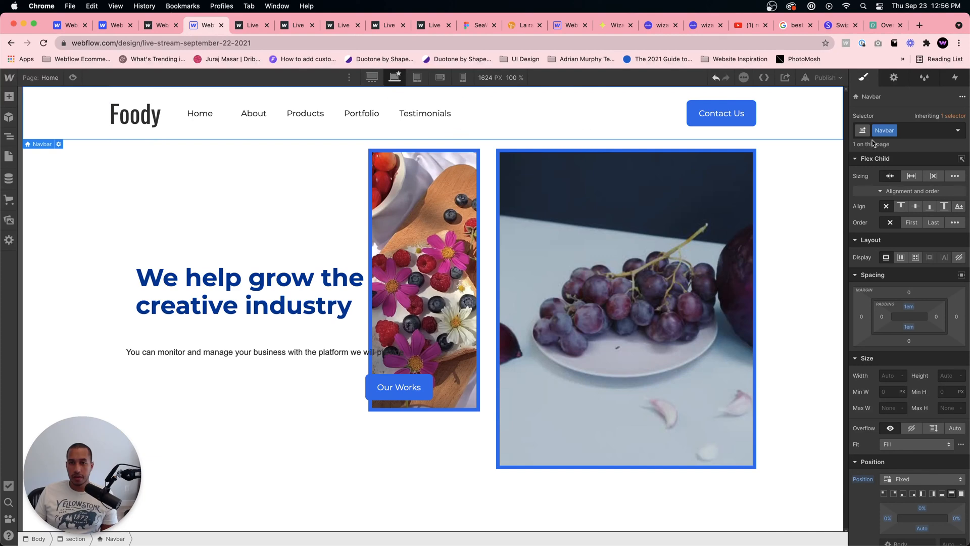
Step: Try 2 em of bottom padding on the Navbar and undo the change
{"action": "left_click", "coordinate": [909, 326]}
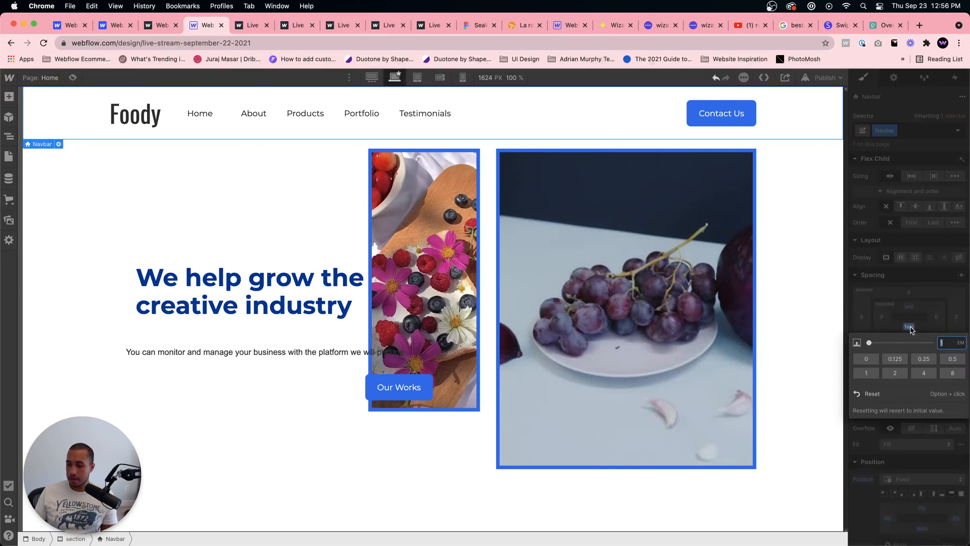
{"action": "type", "text": "2"}
{"action": "key", "text": "Return"}
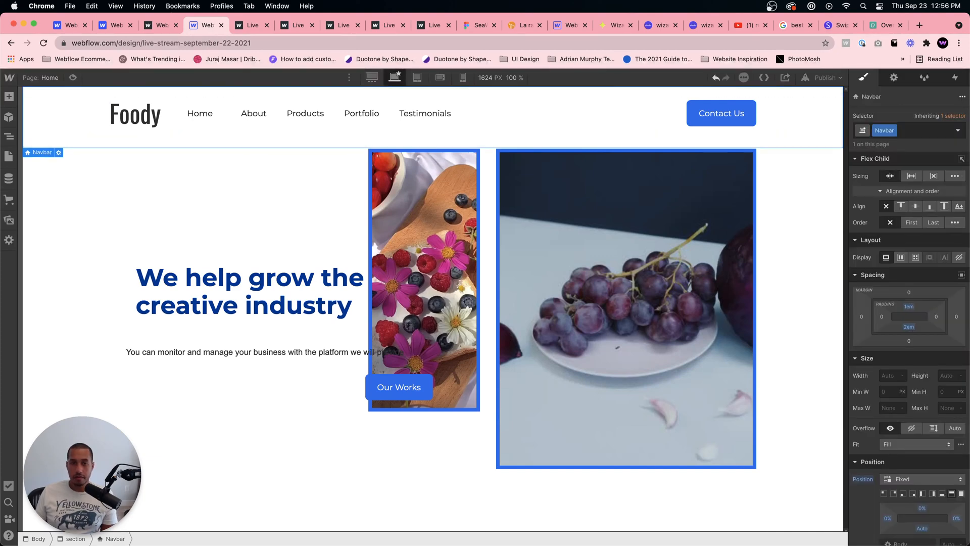
{"action": "key", "text": "super+z"}
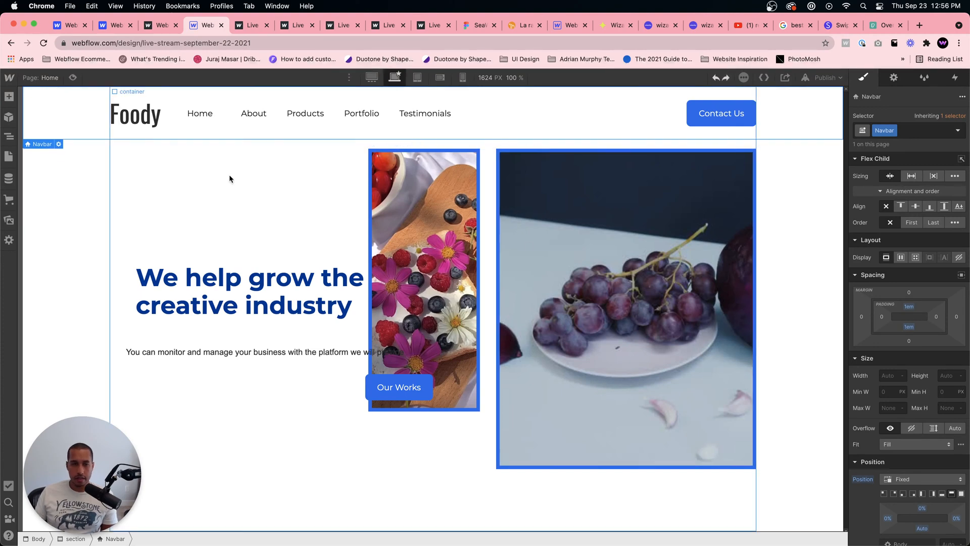
Step: Give the hero section's container a top margin of 1 em
{"action": "left_click", "coordinate": [163, 199]}
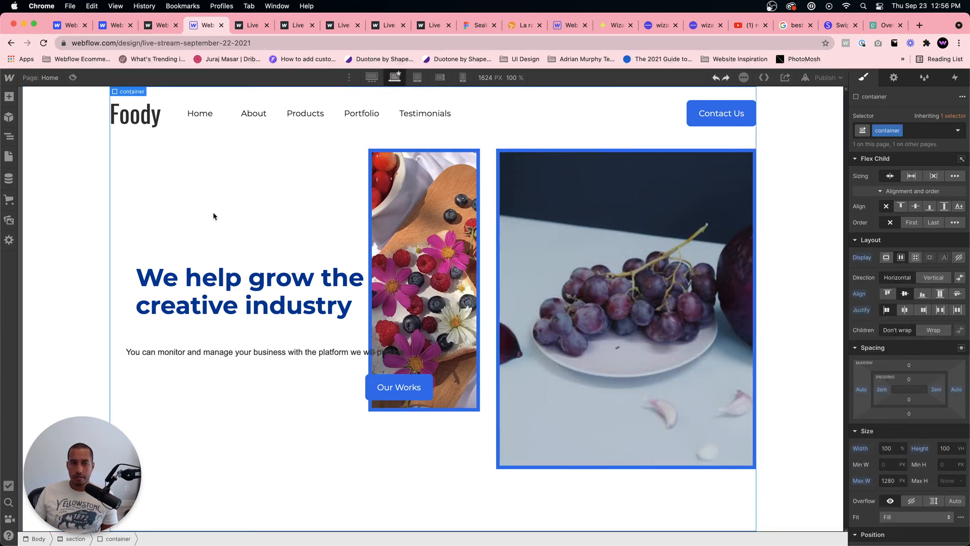
{"action": "left_click", "coordinate": [911, 365]}
{"action": "type", "text": "1em"}
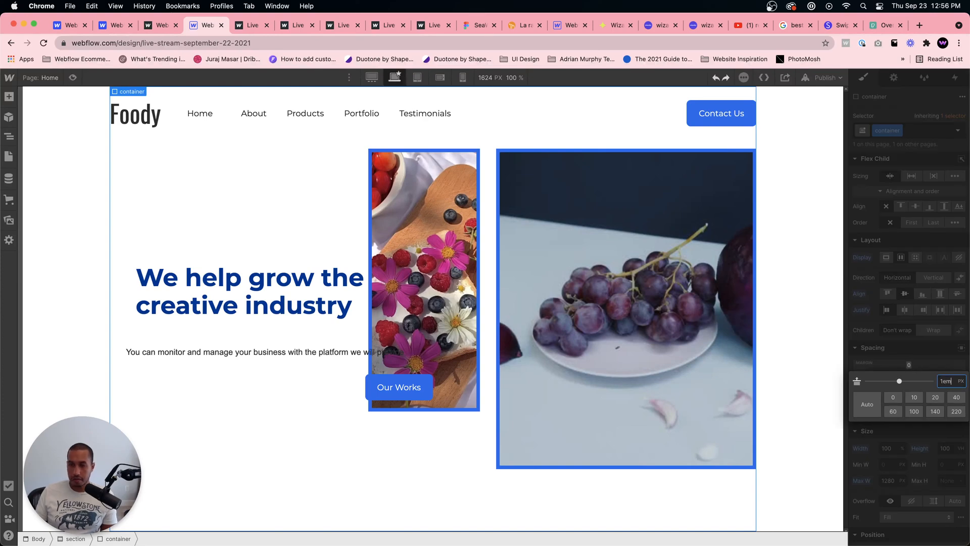
{"action": "key", "text": "Return"}
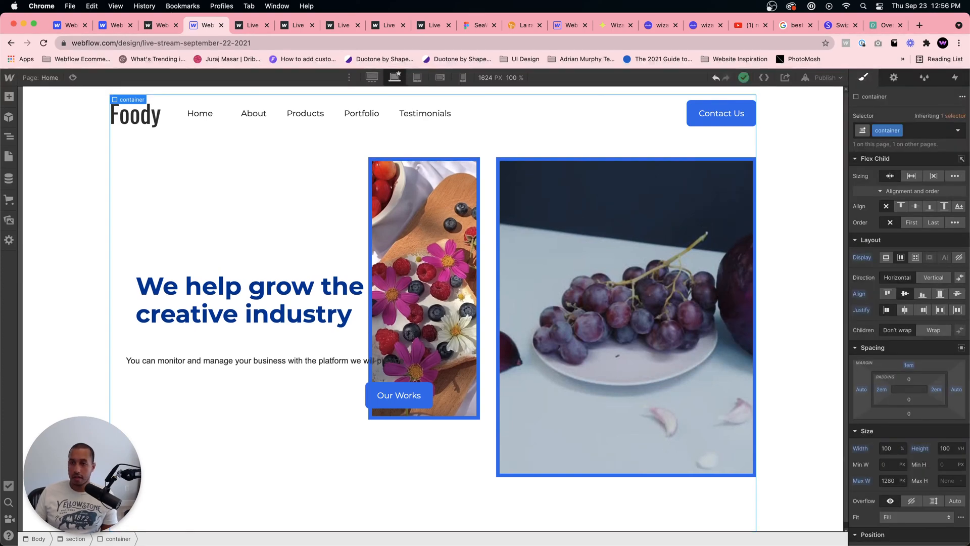
Step: Set the hero container's top margin to 2 em and preview the page
{"action": "left_click", "coordinate": [909, 365]}
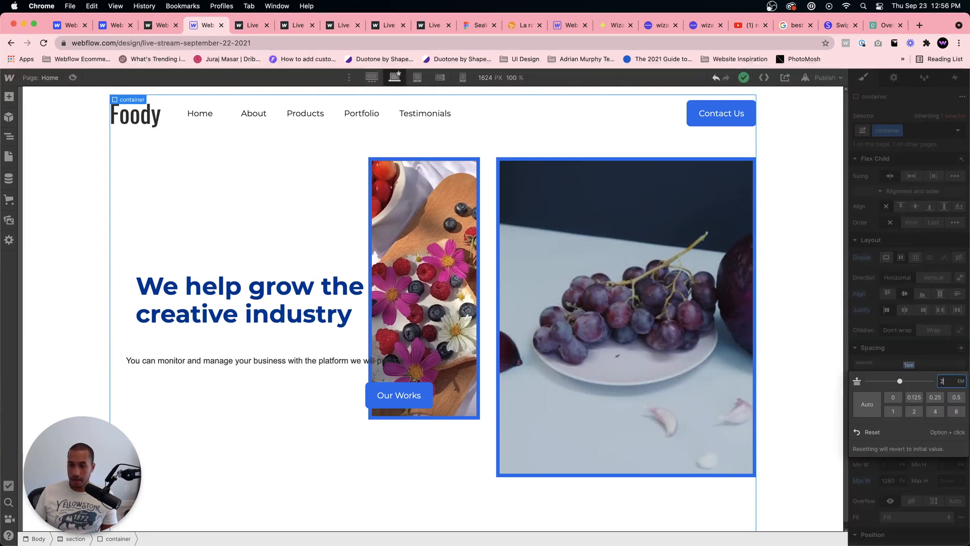
{"action": "type", "text": "2"}
{"action": "key", "text": "Return"}
{"action": "left_click", "coordinate": [46, 137]}
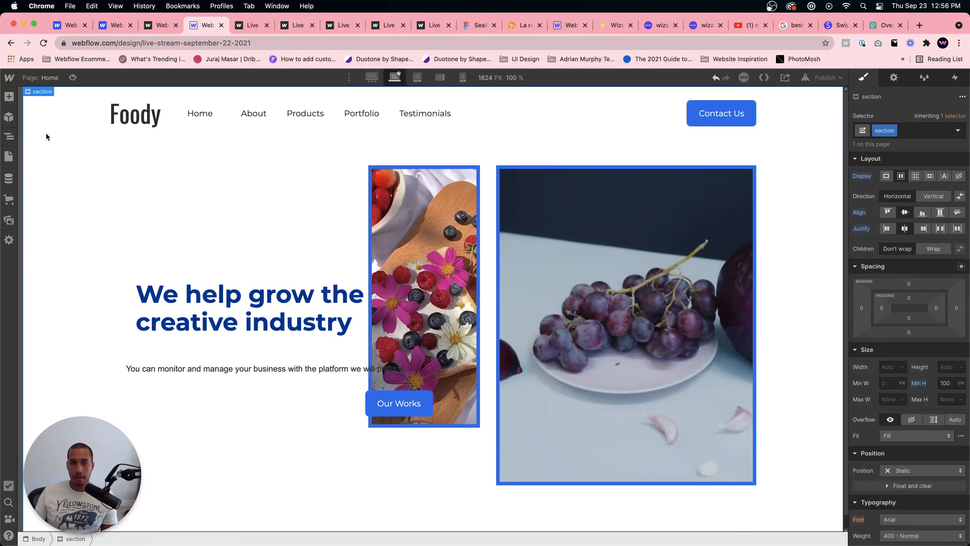
{"action": "left_click", "coordinate": [75, 78]}
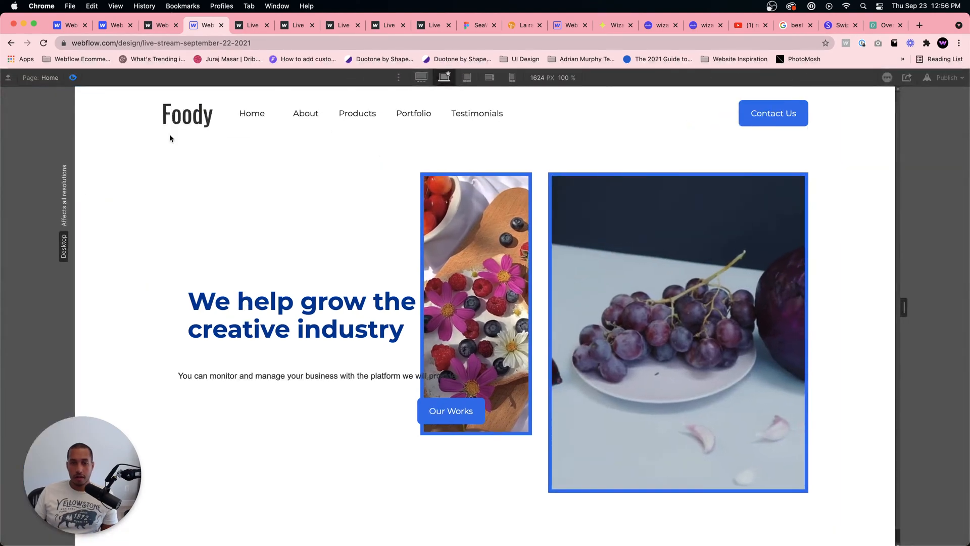
{"action": "left_click", "coordinate": [75, 78]}
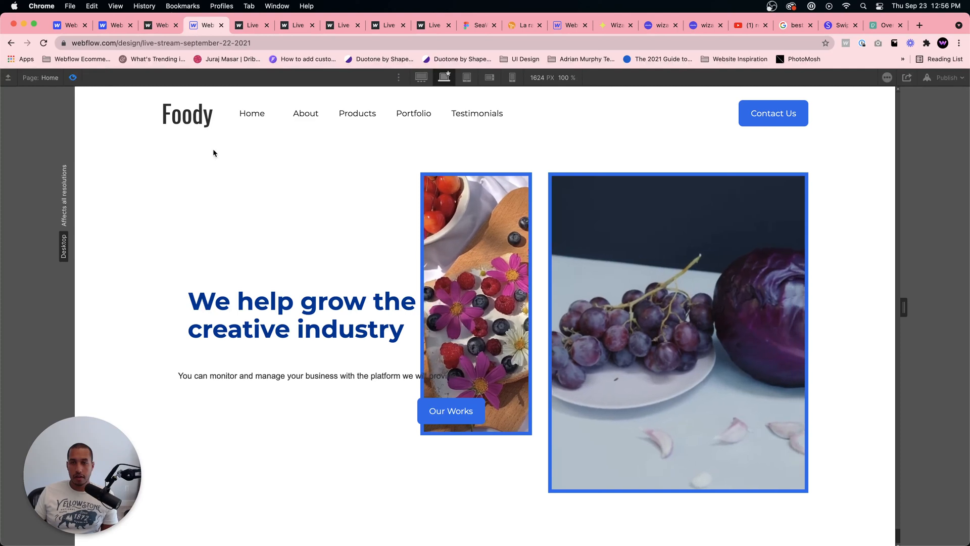
Step: Add the combo class is--hero to the "Our Works" button and set its position to Relative
{"action": "left_click", "coordinate": [405, 410]}
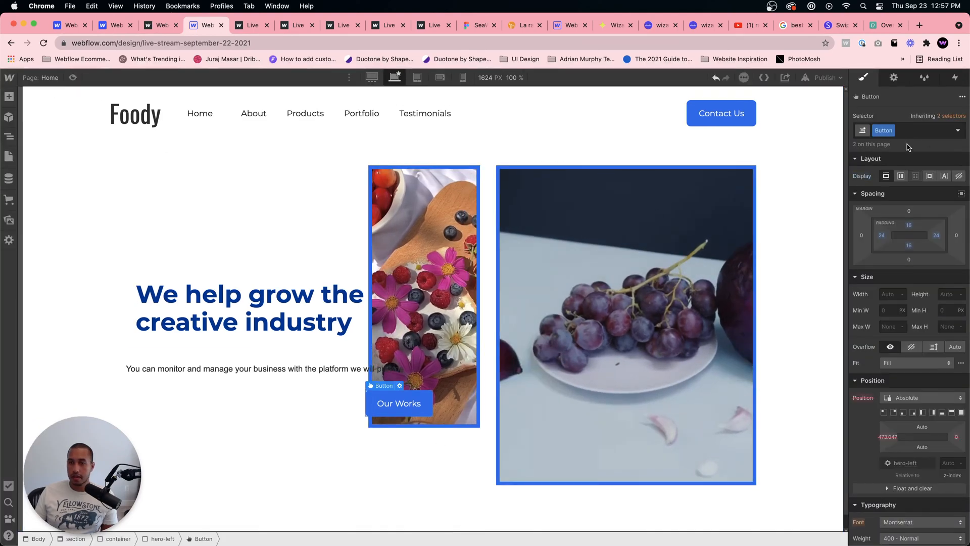
{"action": "left_click", "coordinate": [904, 130]}
{"action": "type", "text": "is-hero"}
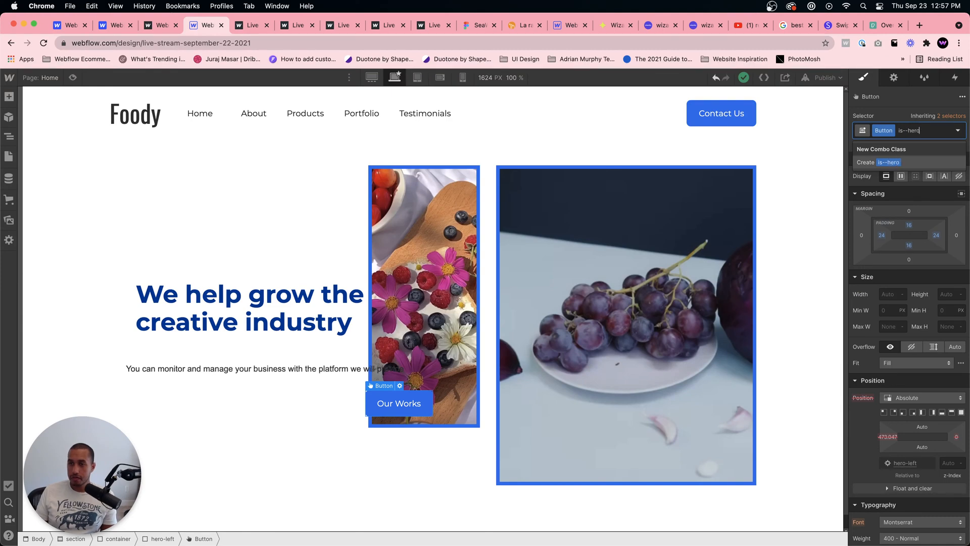
{"action": "key", "text": "Return"}
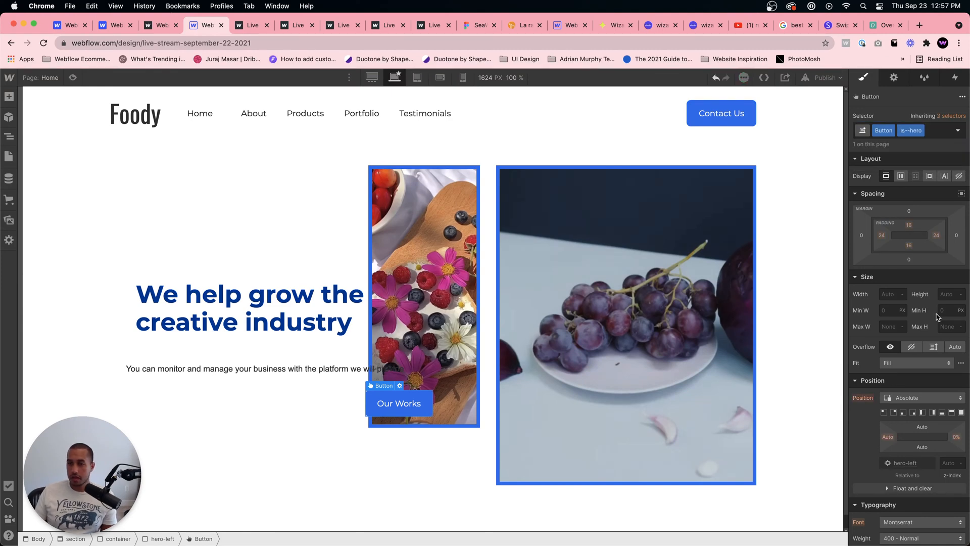
{"action": "left_click", "coordinate": [904, 398]}
{"action": "left_click", "coordinate": [904, 385]}
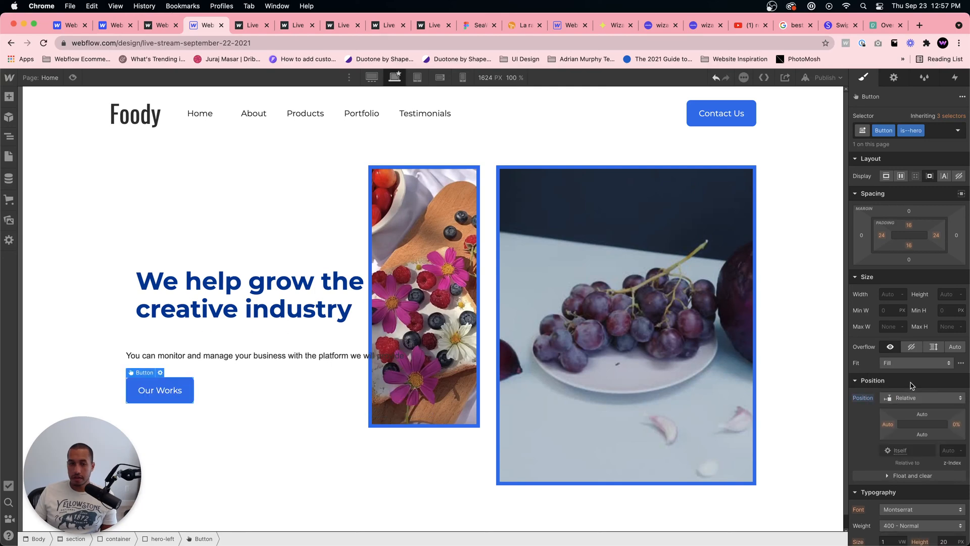
Step: Publish the site to its webflow.io subdomain and open the live page
{"action": "left_click", "coordinate": [358, 358]}
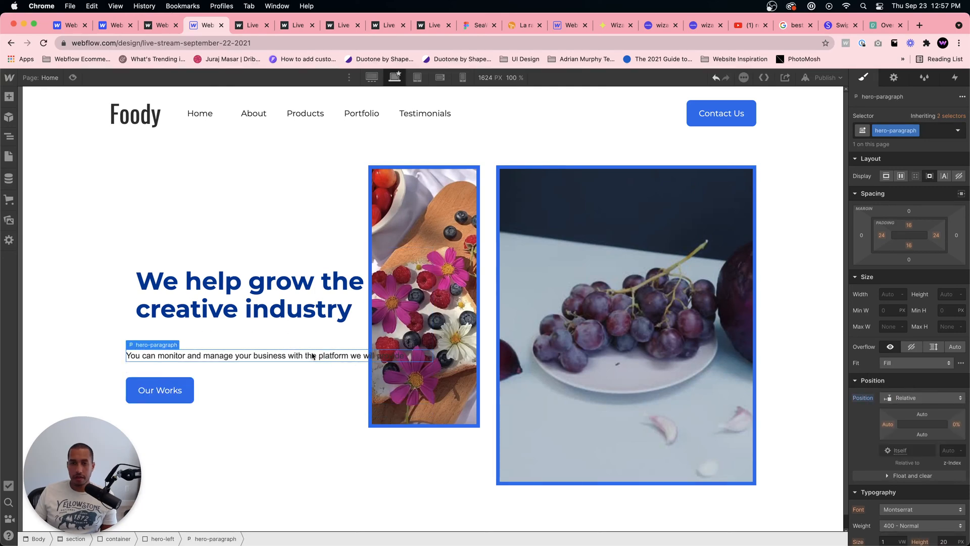
{"action": "left_click", "coordinate": [281, 337]}
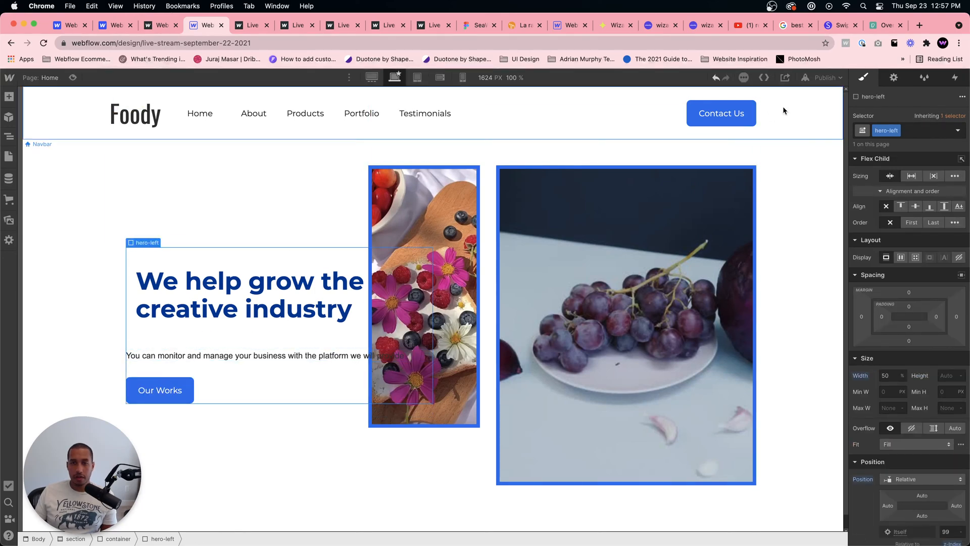
{"action": "left_click", "coordinate": [847, 78]}
{"action": "left_click", "coordinate": [805, 203]}
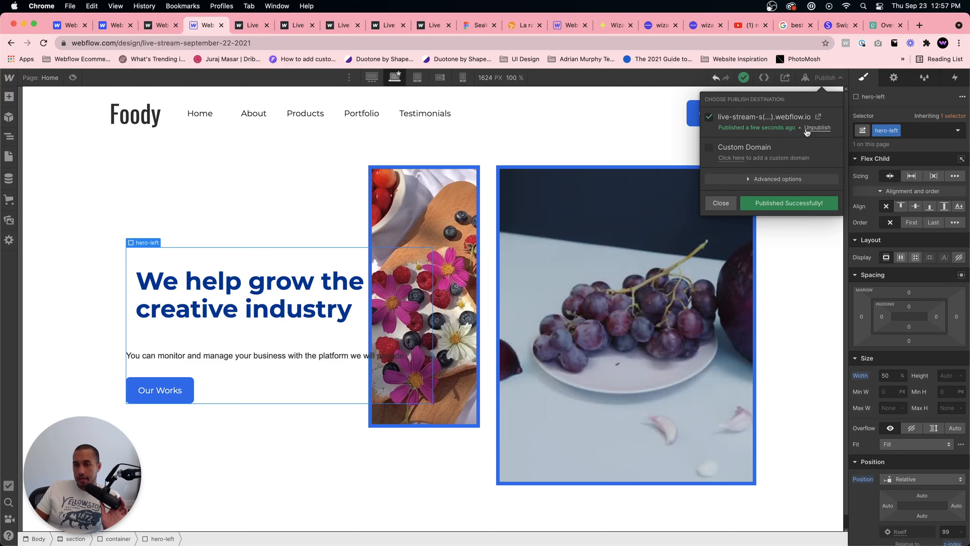
{"action": "left_click", "coordinate": [818, 116]}
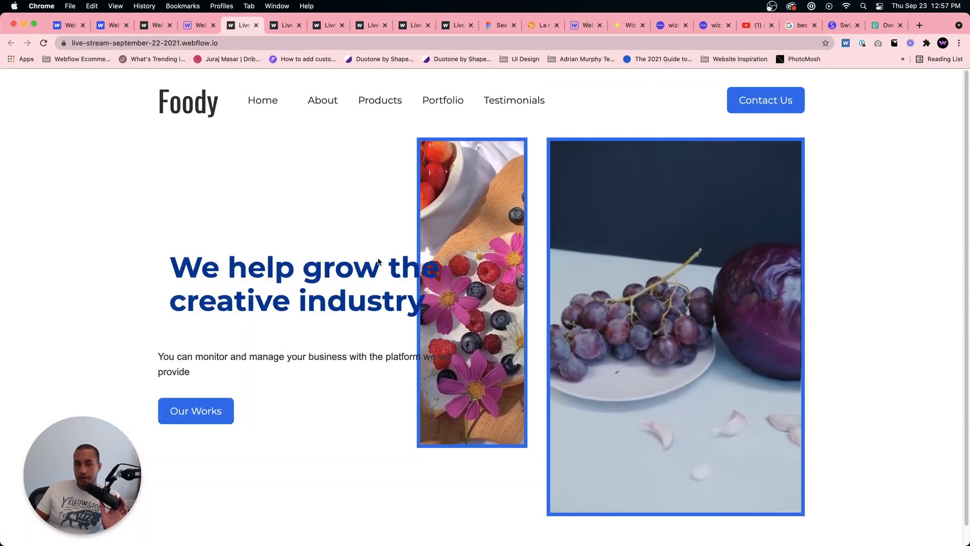
Step: Return to the Webflow Designer and reset the hero heading's padding on all four sides
{"action": "left_click", "coordinate": [201, 27]}
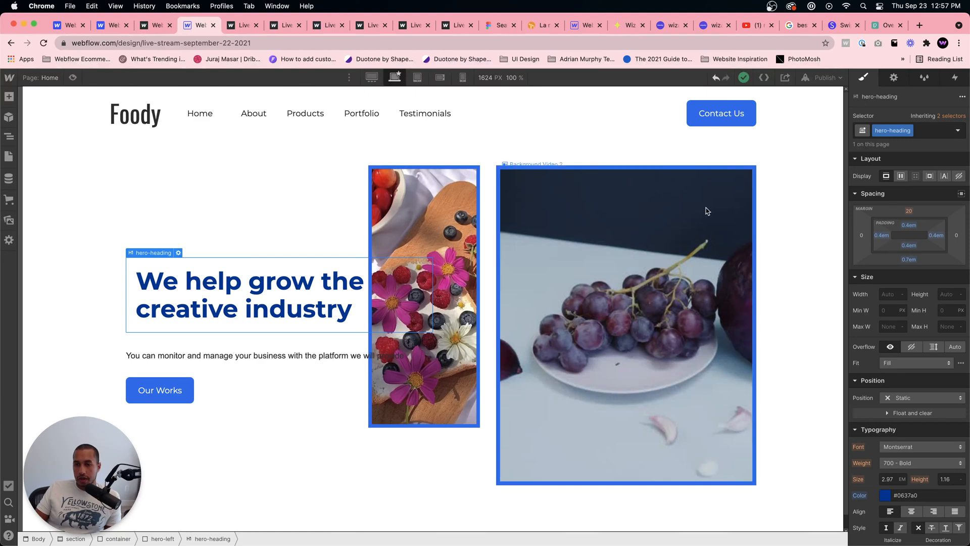
{"action": "left_click", "coordinate": [882, 236], "text": "alt"}
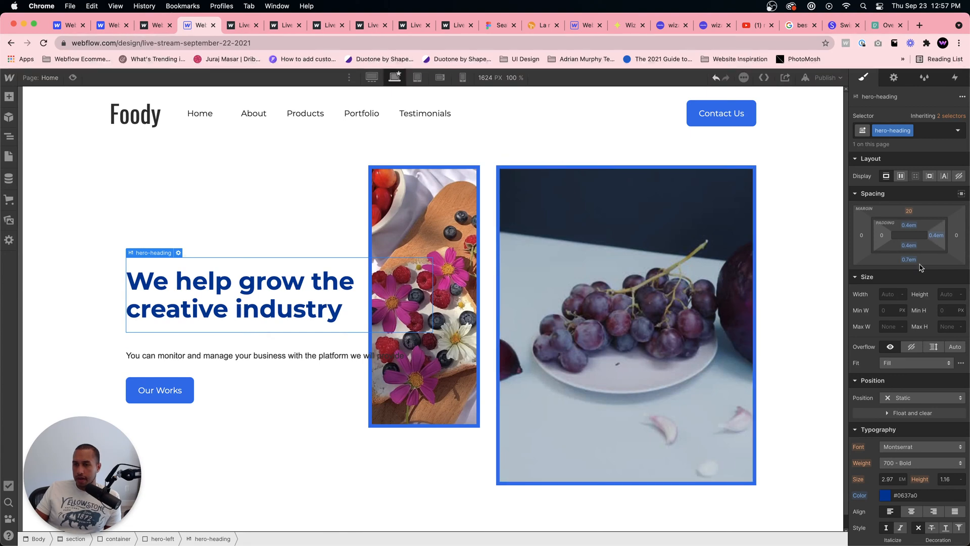
{"action": "left_click", "coordinate": [909, 245], "text": "alt"}
{"action": "left_click", "coordinate": [909, 225], "text": "alt"}
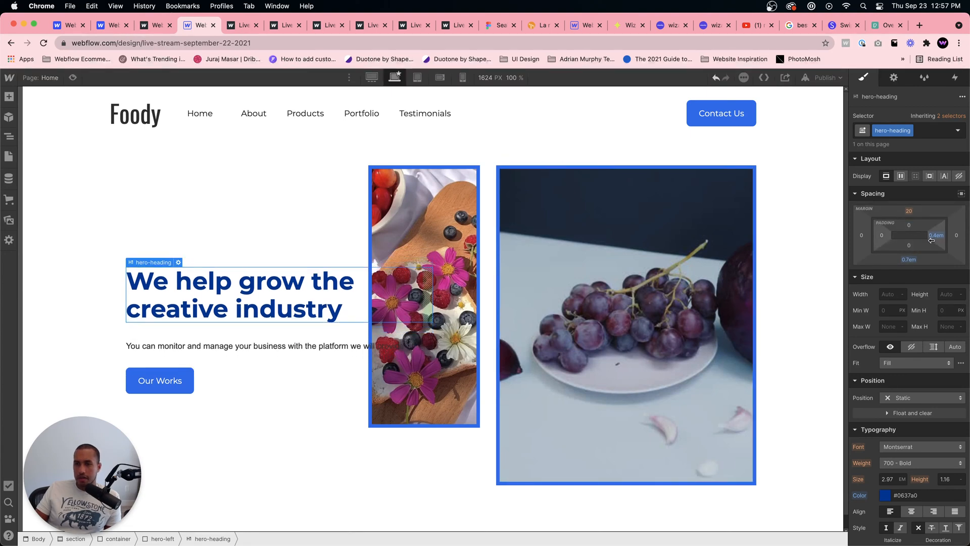
{"action": "key", "text": "super+z"}
{"action": "key", "text": "super+shift+z"}
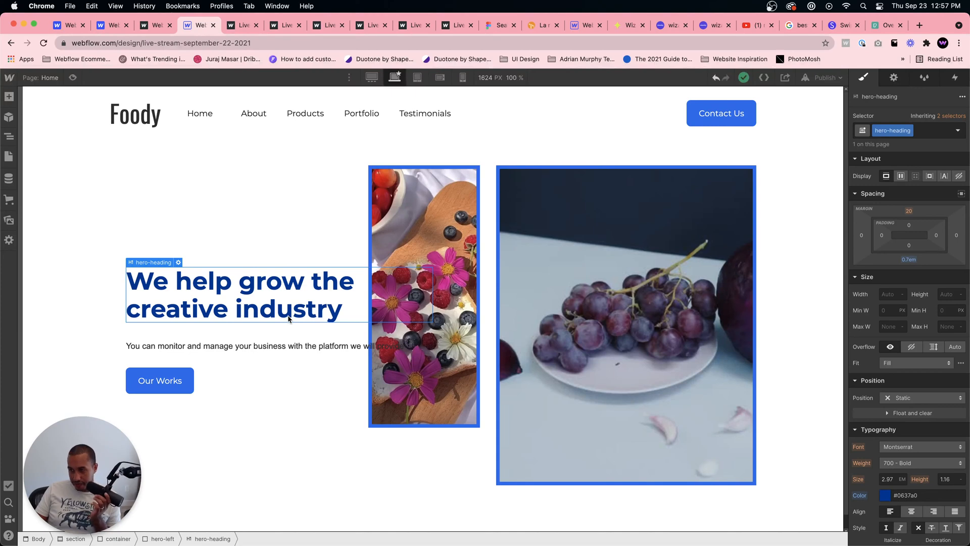
Step: Try widths of 34 ch and 52 ch on the hero paragraph and settle on 48 ch
{"action": "left_click", "coordinate": [304, 263]}
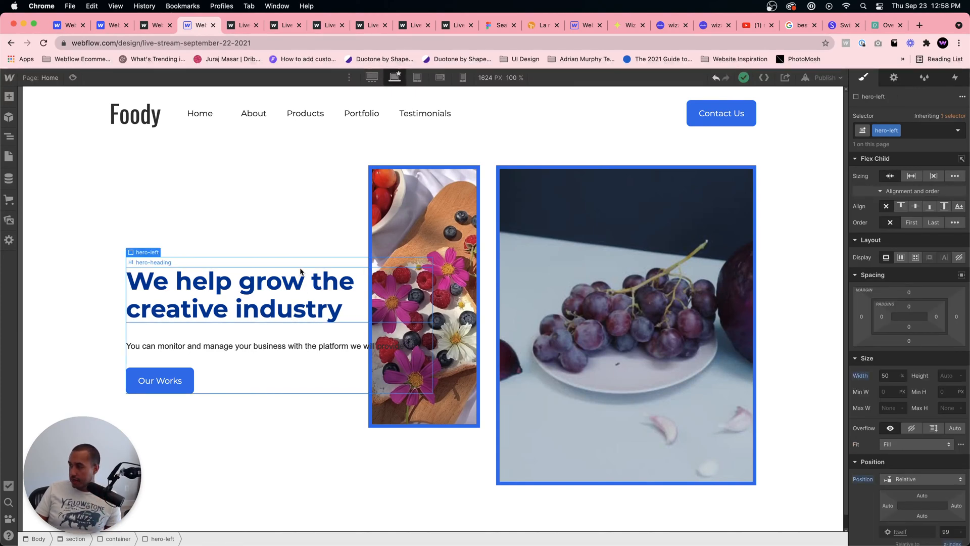
{"action": "left_click", "coordinate": [300, 271]}
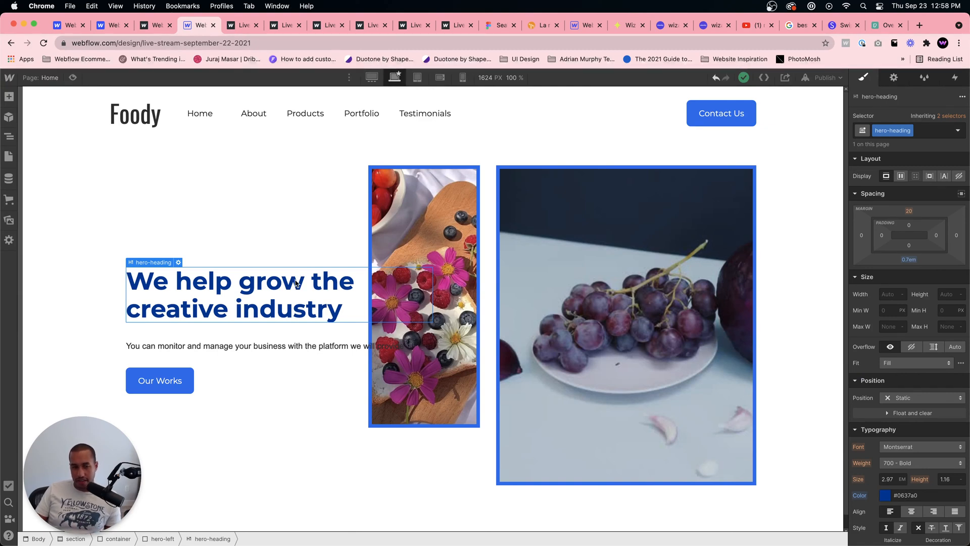
{"action": "left_click", "coordinate": [279, 258]}
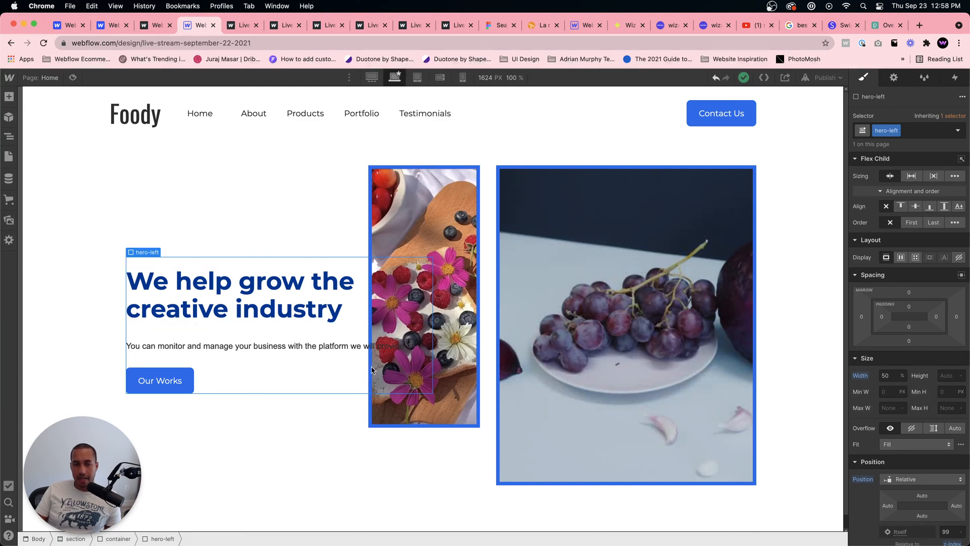
{"action": "left_click", "coordinate": [374, 348]}
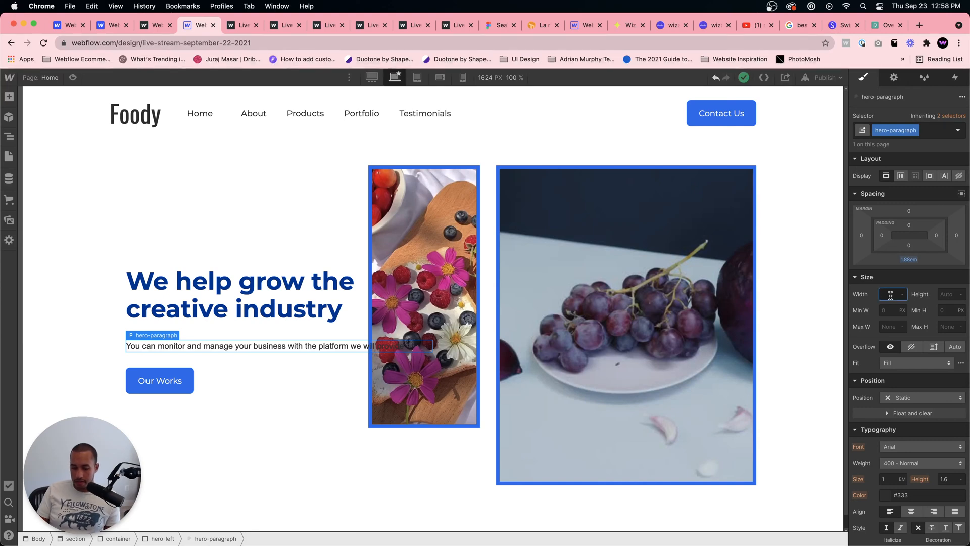
{"action": "type", "text": "ch"}
{"action": "key", "text": "Return"}
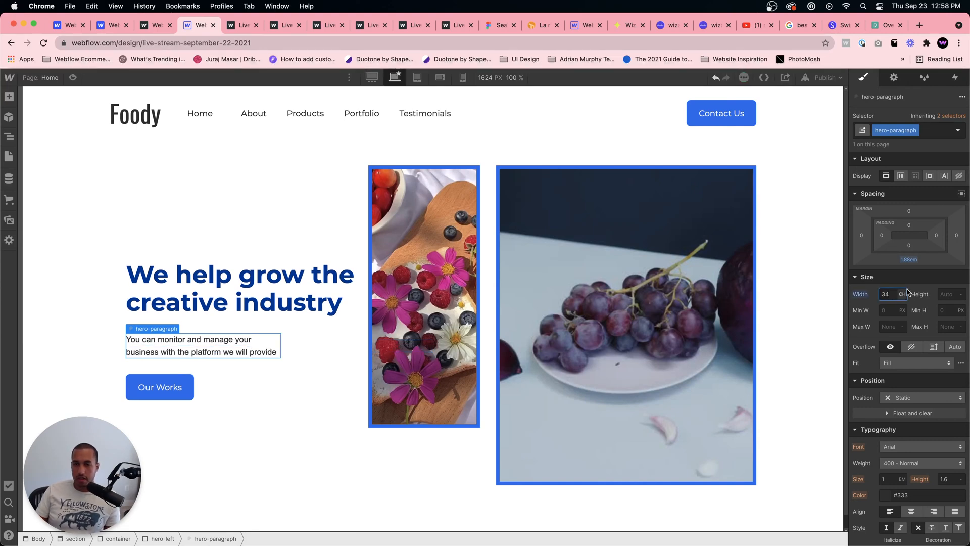
{"action": "double_click", "coordinate": [891, 296]}
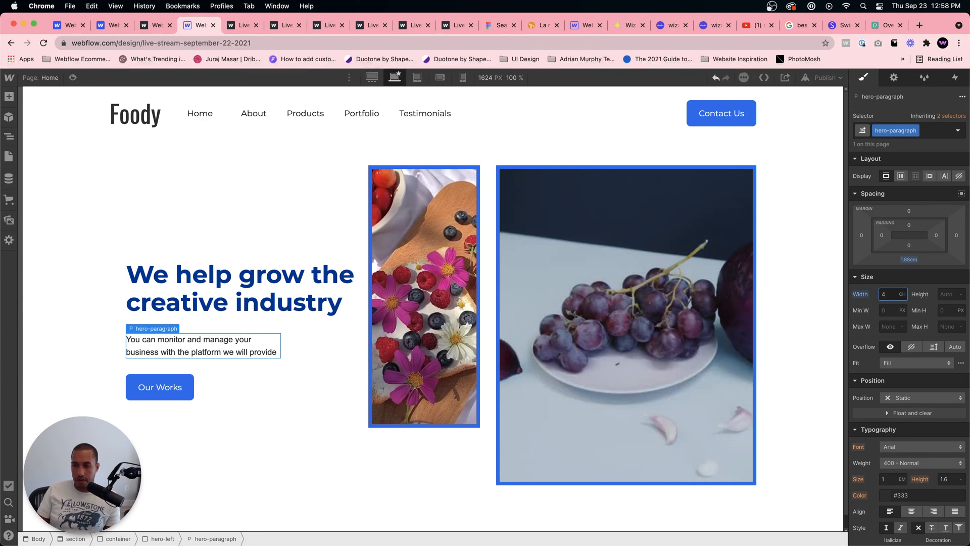
{"action": "key", "text": "BackSpace"}
{"action": "type", "text": "52"}
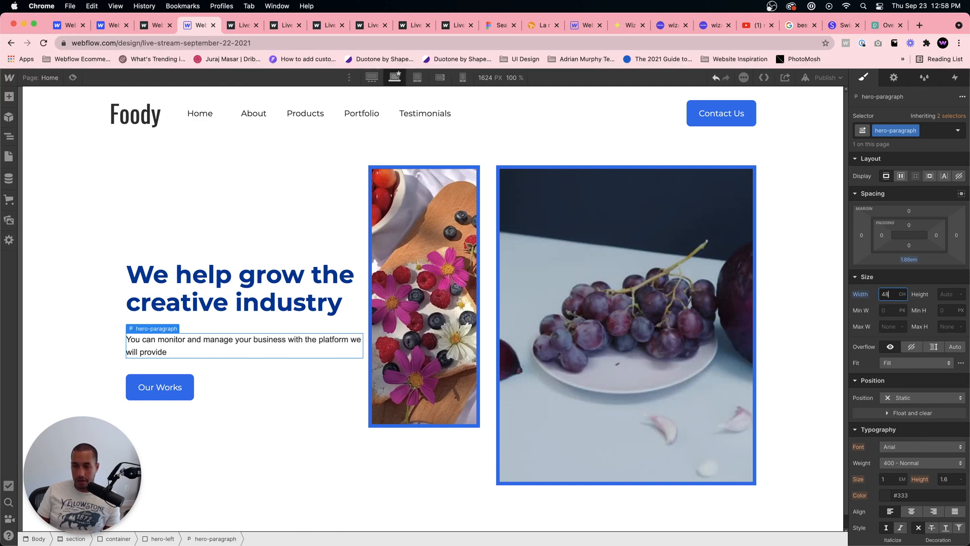
Step: Try the "Our Works" button's blue, #3471f2, as the background color of the hero-left block
{"action": "left_click", "coordinate": [340, 388]}
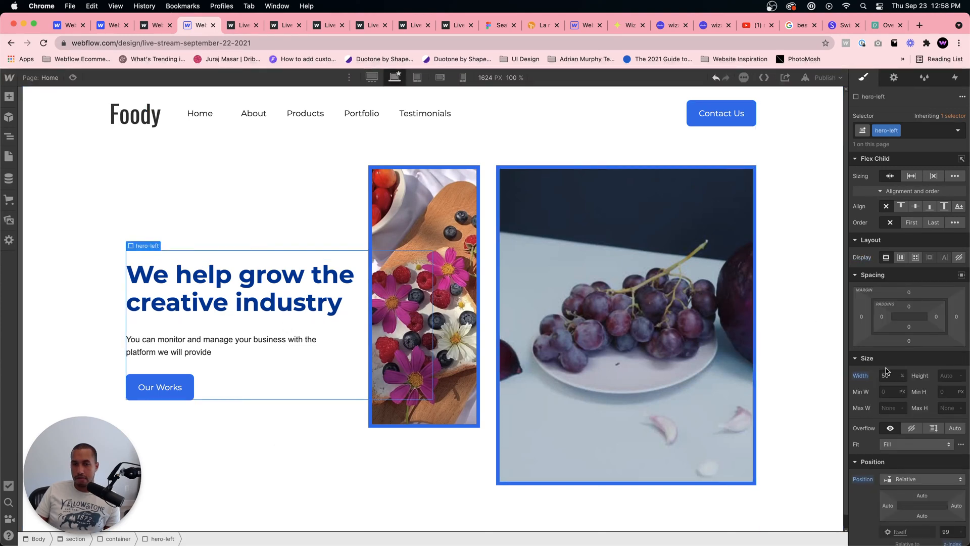
{"action": "scroll", "coordinate": [921, 377], "scroll_direction": "down", "scroll_amount": 5}
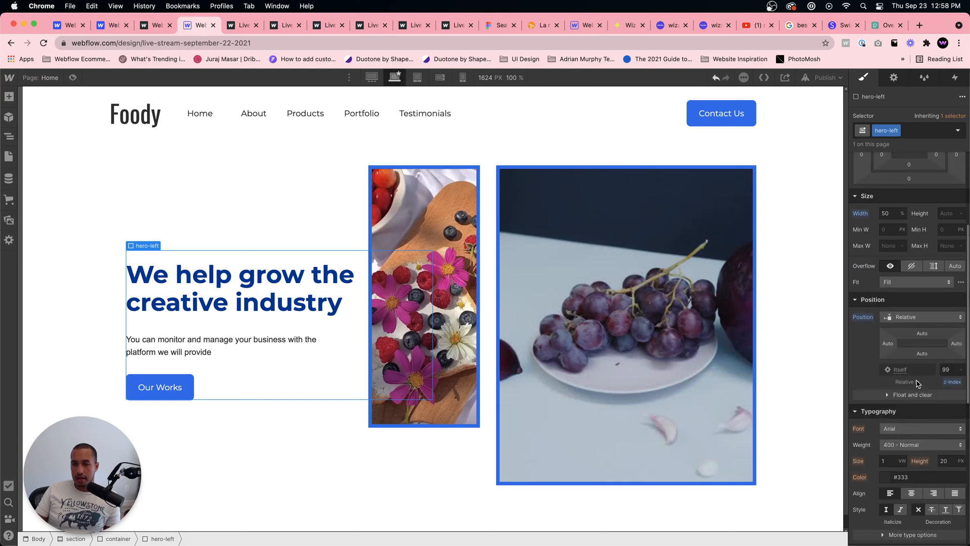
{"action": "scroll", "coordinate": [918, 383], "scroll_direction": "down", "scroll_amount": 5}
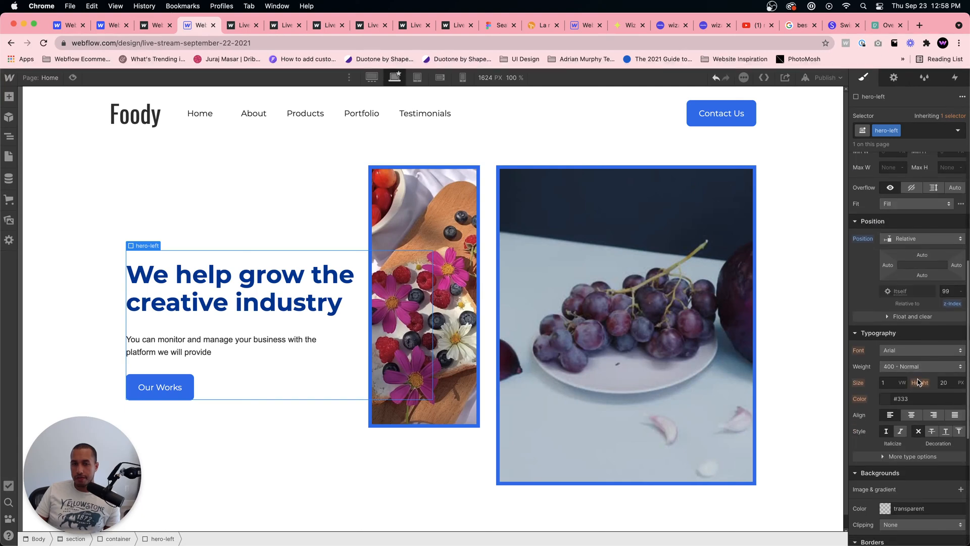
{"action": "scroll", "coordinate": [918, 382], "scroll_direction": "down", "scroll_amount": 2}
{"action": "left_click", "coordinate": [885, 323]}
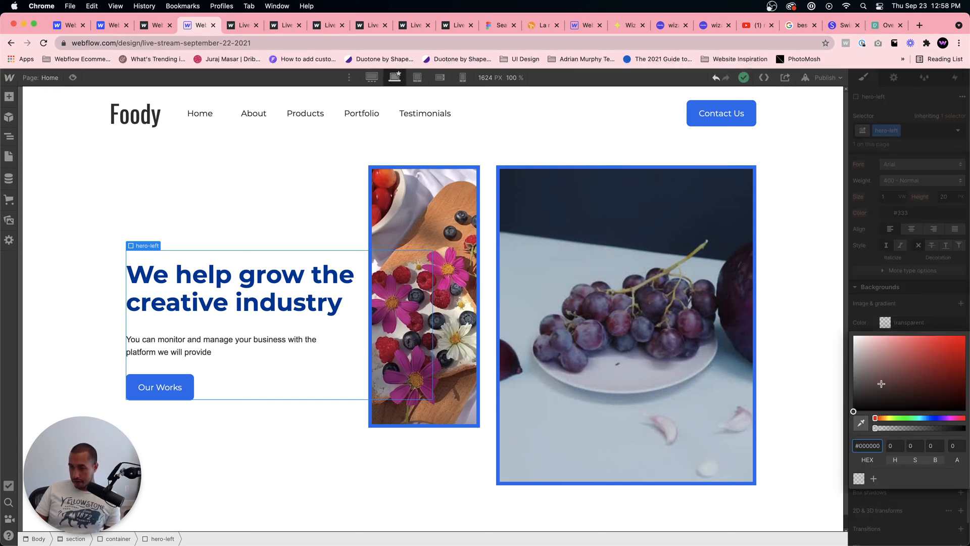
{"action": "left_click", "coordinate": [861, 423]}
{"action": "left_click", "coordinate": [157, 385]}
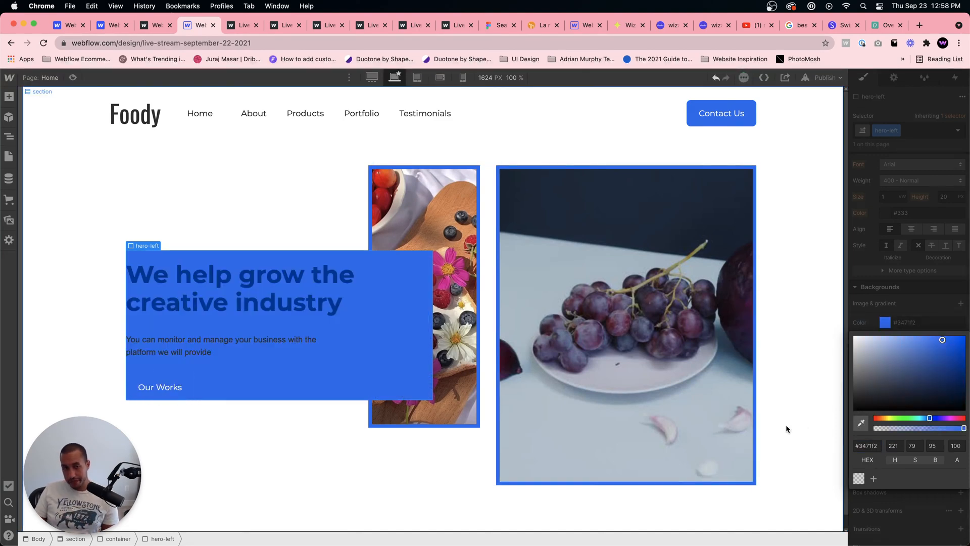
{"action": "left_click", "coordinate": [902, 312]}
Step: Set the hero-left block's background color to white
{"action": "left_click", "coordinate": [885, 322]}
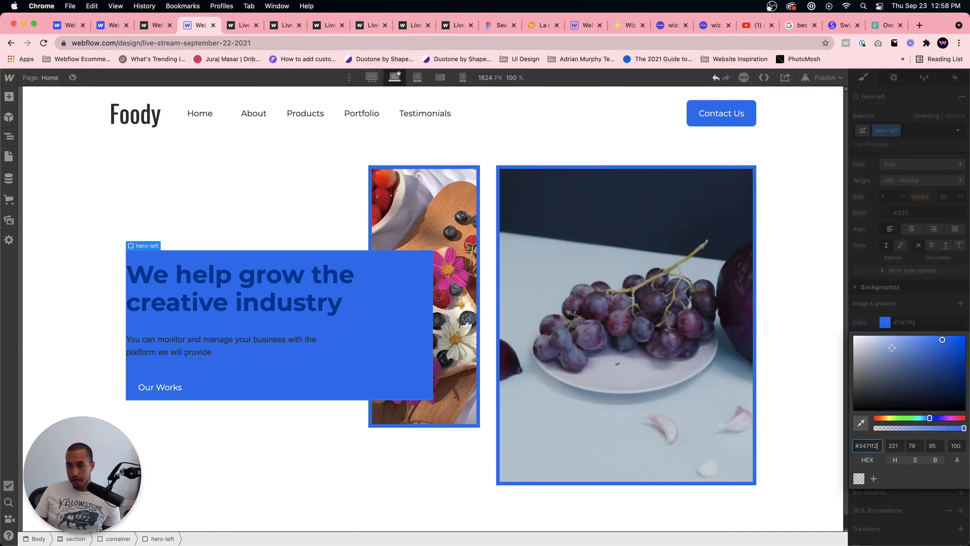
{"action": "left_click_drag", "start_coordinate": [891, 349], "coordinate": [844, 329]}
{"action": "left_click", "coordinate": [912, 313]}
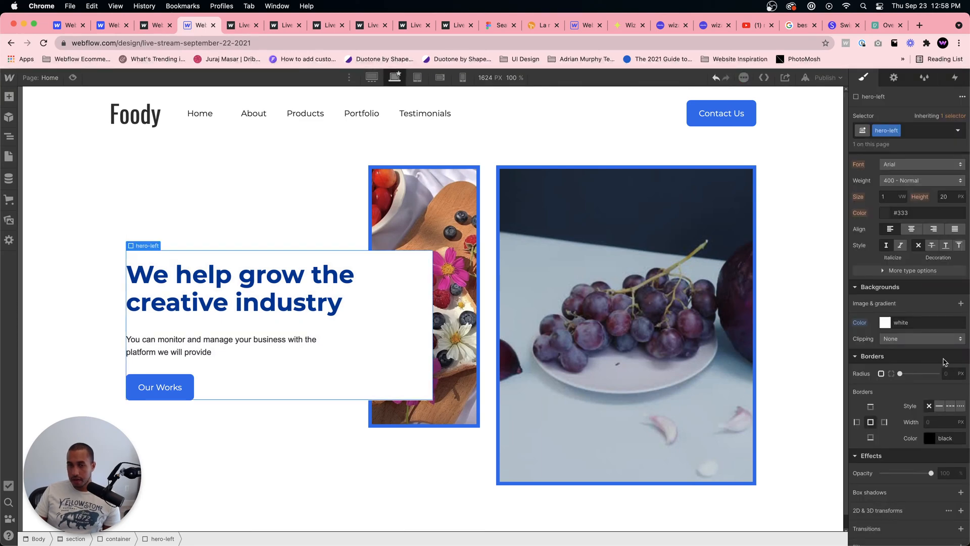
Step: Round the hero-left block's corners with a 16 px border radius
{"action": "left_click", "coordinate": [917, 322]}
{"action": "left_click", "coordinate": [961, 374]}
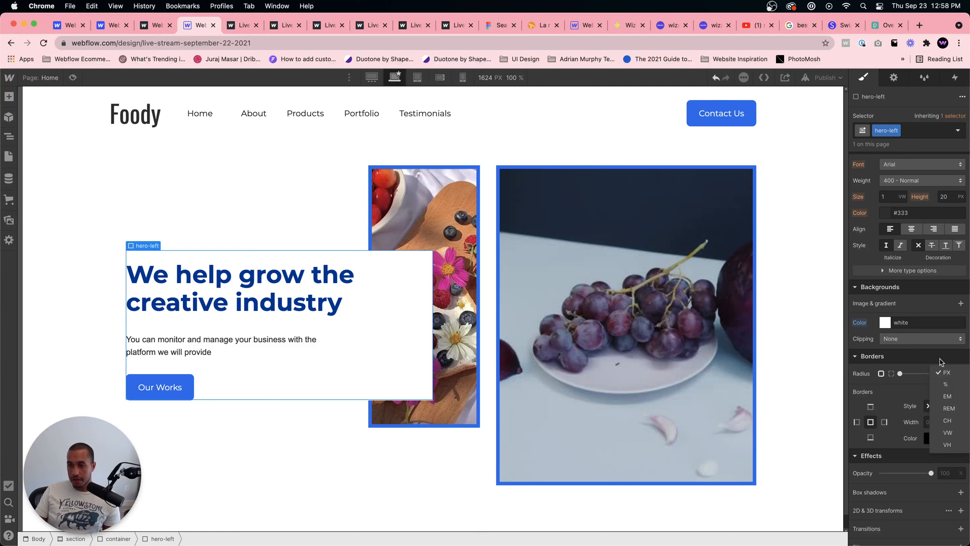
{"action": "left_click", "coordinate": [946, 374]}
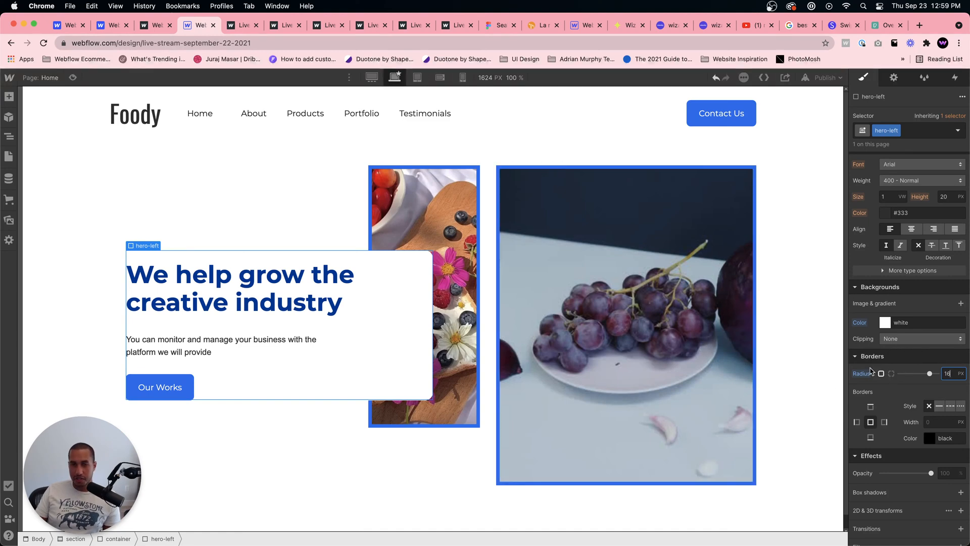
Step: Try 30% opacity on the hero-left block's white background and set it to 60%
{"action": "left_click", "coordinate": [885, 322]}
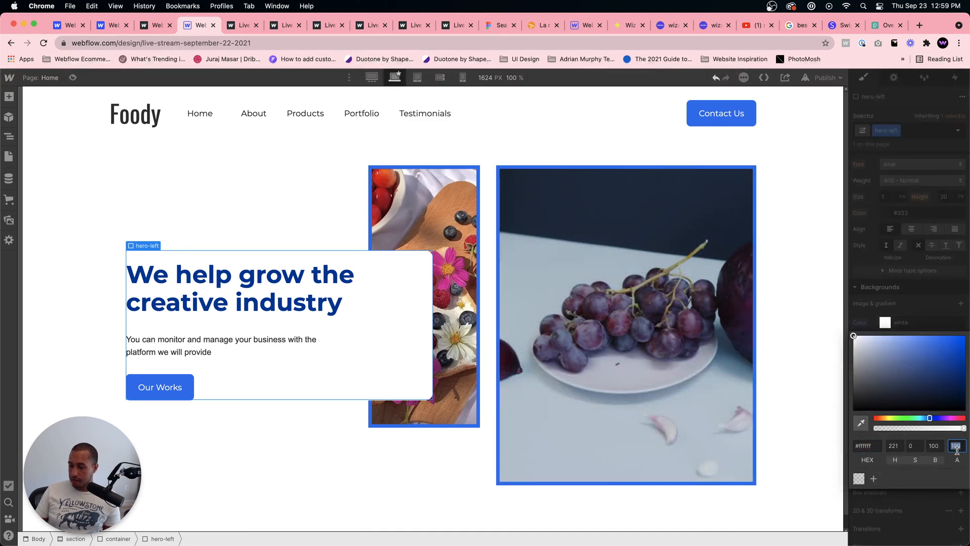
{"action": "type", "text": "30"}
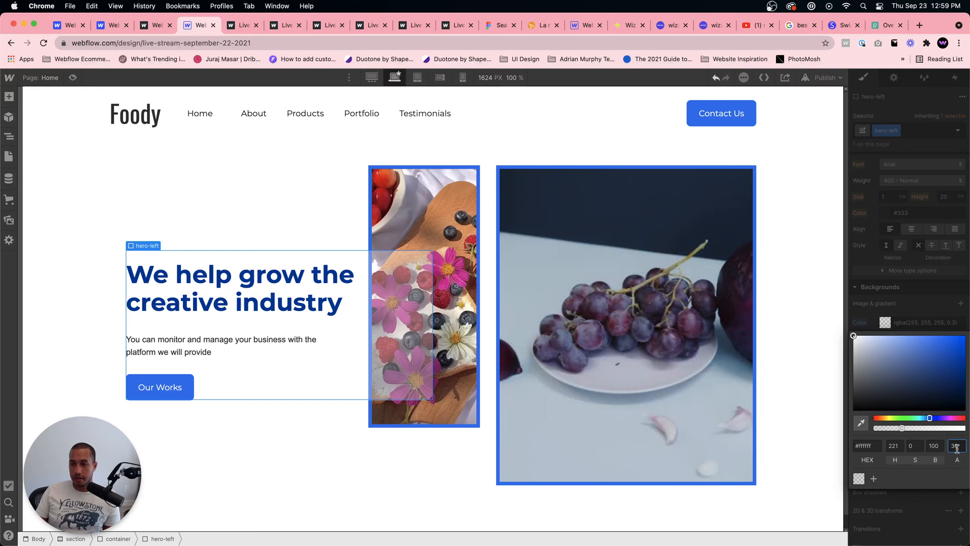
{"action": "type", "text": "60"}
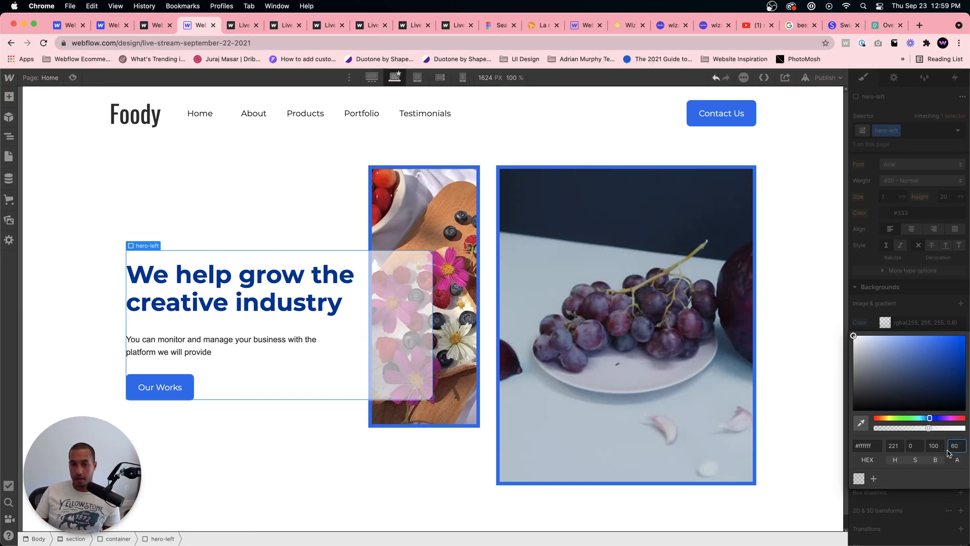
Step: Set the opacity of the hero-left block's white background to 30%
{"action": "key", "text": "BackSpace"}
{"action": "key", "text": "BackSpace"}
{"action": "type", "text": "30"}
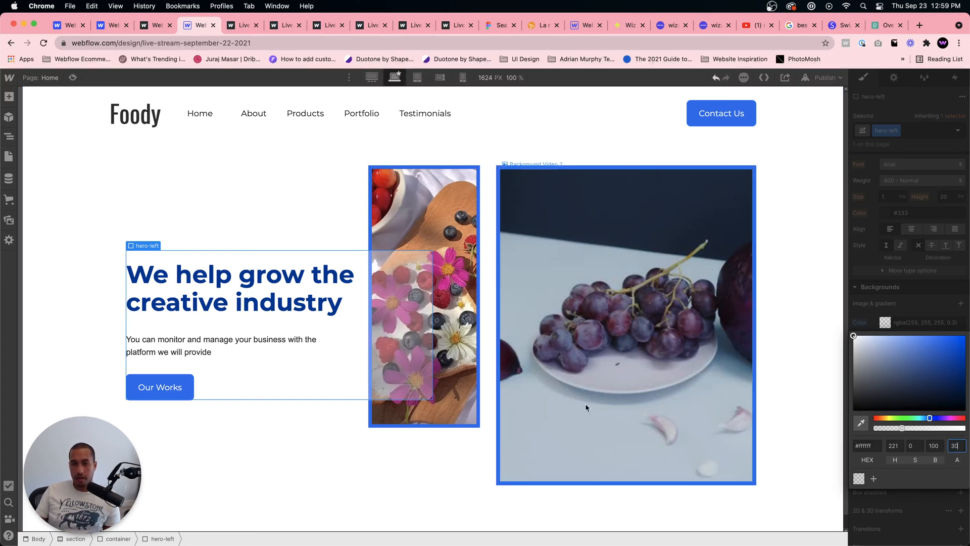
{"action": "key", "text": "Return"}
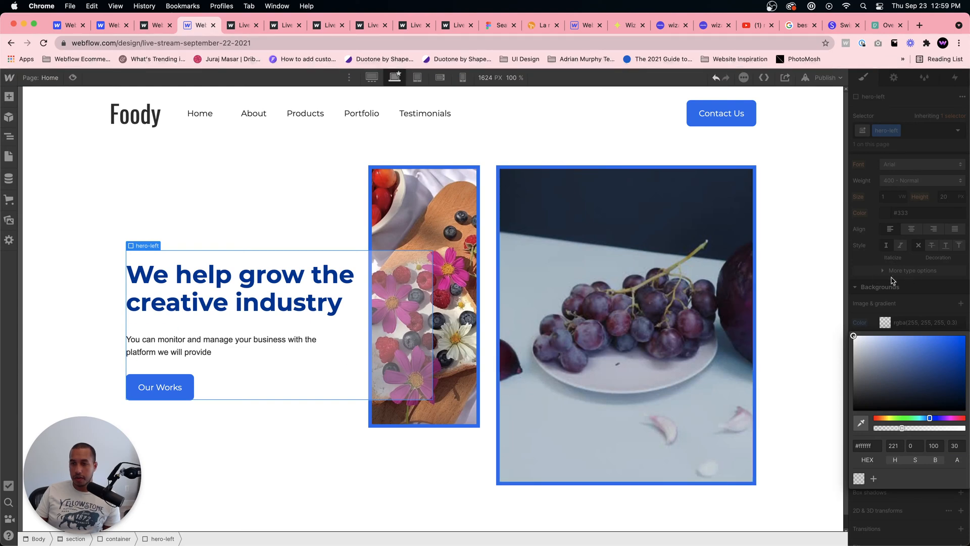
Step: Try 0.5em left padding on the hero-left block and set its padding to 1.5em on all four sides
{"action": "scroll", "coordinate": [893, 281], "scroll_direction": "up", "scroll_amount": 5}
{"action": "left_click", "coordinate": [883, 316]}
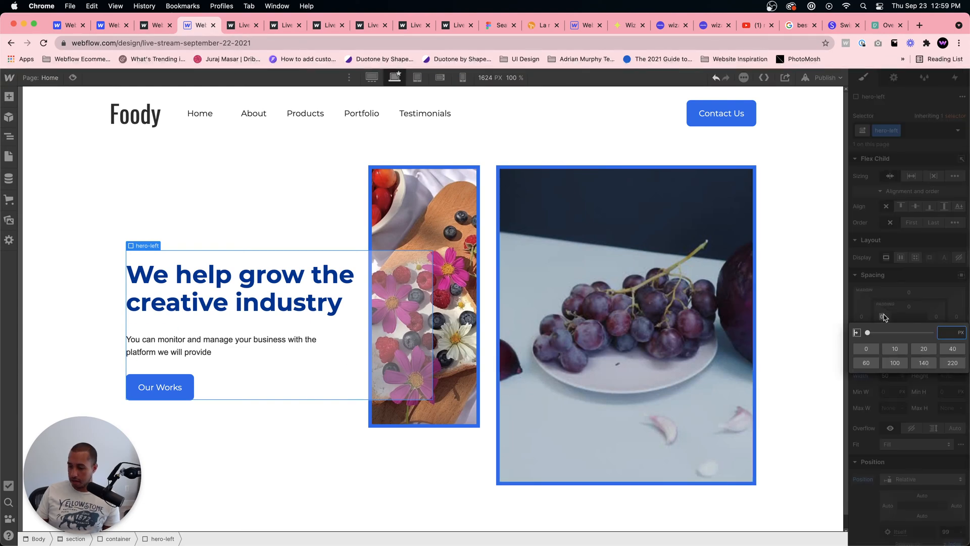
{"action": "type", "text": "0.5em"}
{"action": "key", "text": "Return"}
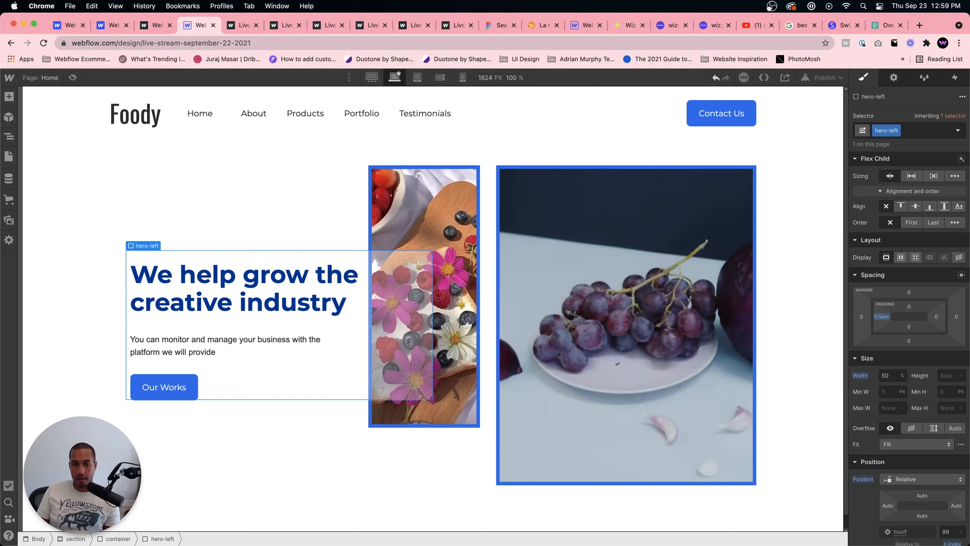
{"action": "left_click_drag", "start_coordinate": [885, 318], "coordinate": [888, 314]}
{"action": "left_click", "coordinate": [706, 334]}
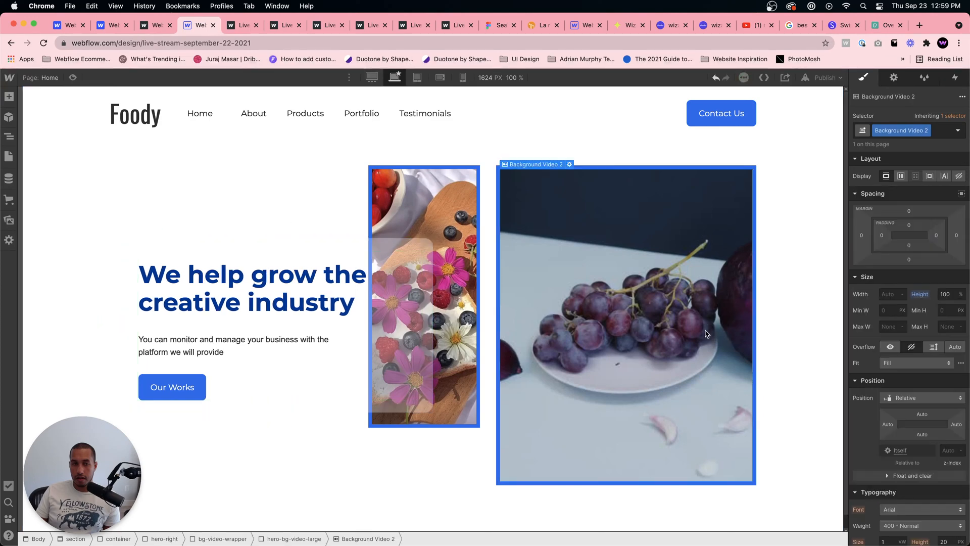
{"action": "left_click", "coordinate": [409, 292]}
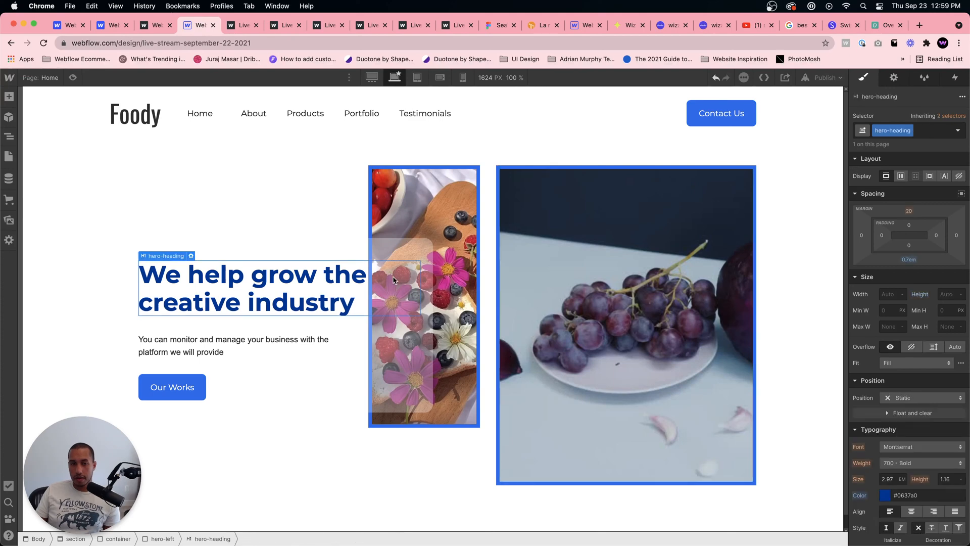
{"action": "left_click", "coordinate": [349, 252]}
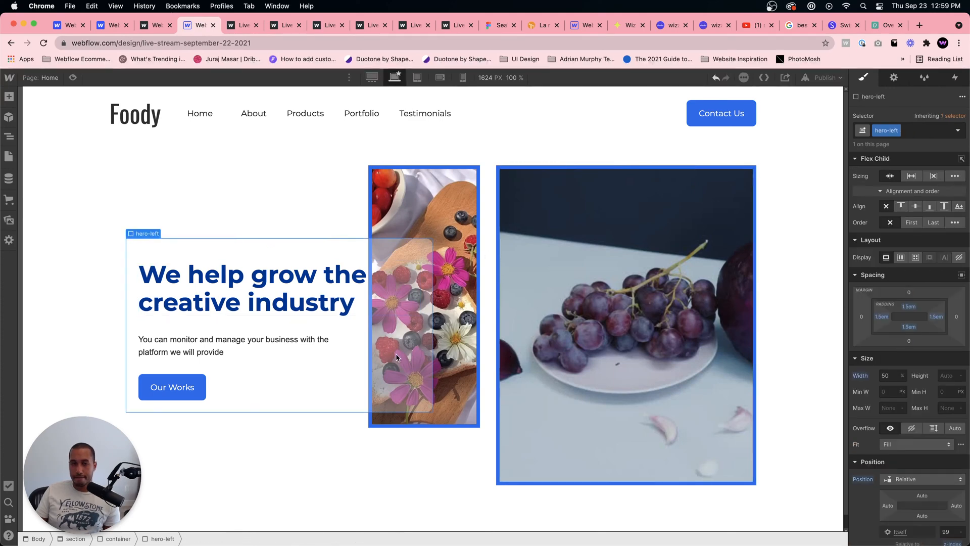
Step: Reset the hero-left block's width, try 40%, and set it back to 50%
{"action": "left_click", "coordinate": [343, 268]}
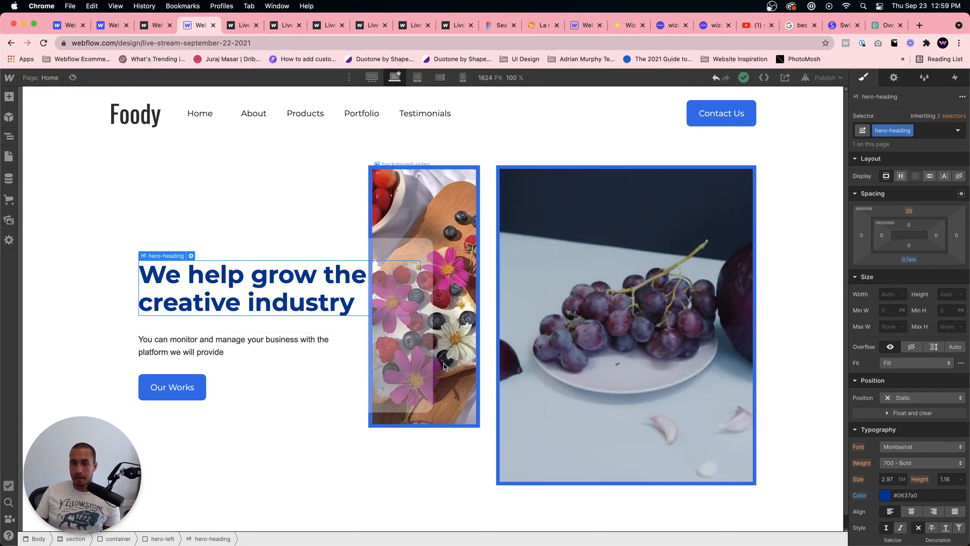
{"action": "left_click", "coordinate": [427, 350]}
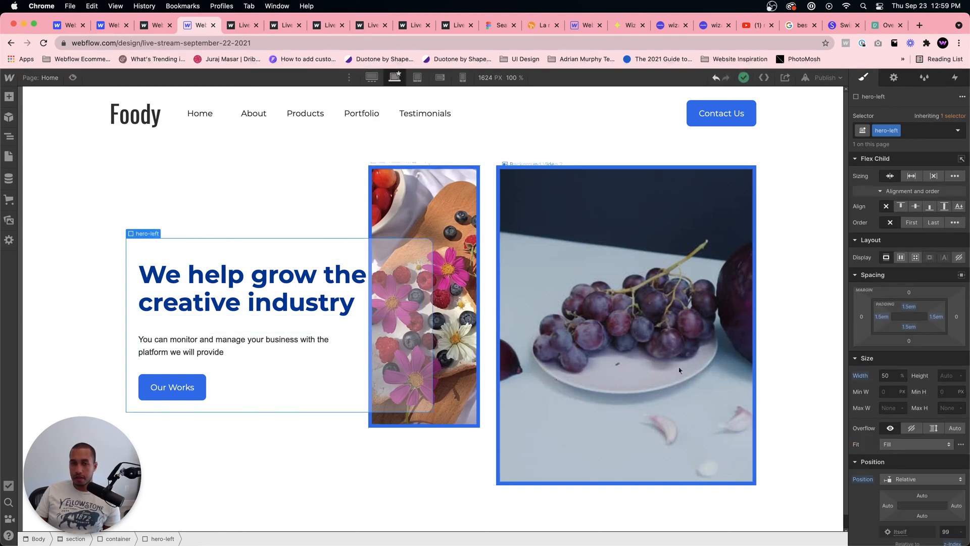
{"action": "left_click", "coordinate": [864, 379]}
{"action": "left_click", "coordinate": [879, 374]}
{"action": "left_click", "coordinate": [865, 376]}
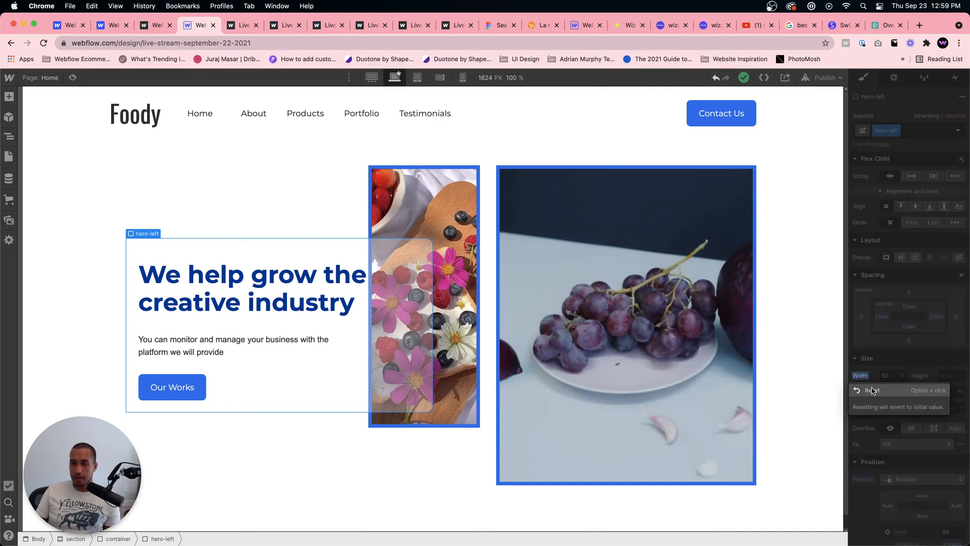
{"action": "left_click", "coordinate": [873, 391]}
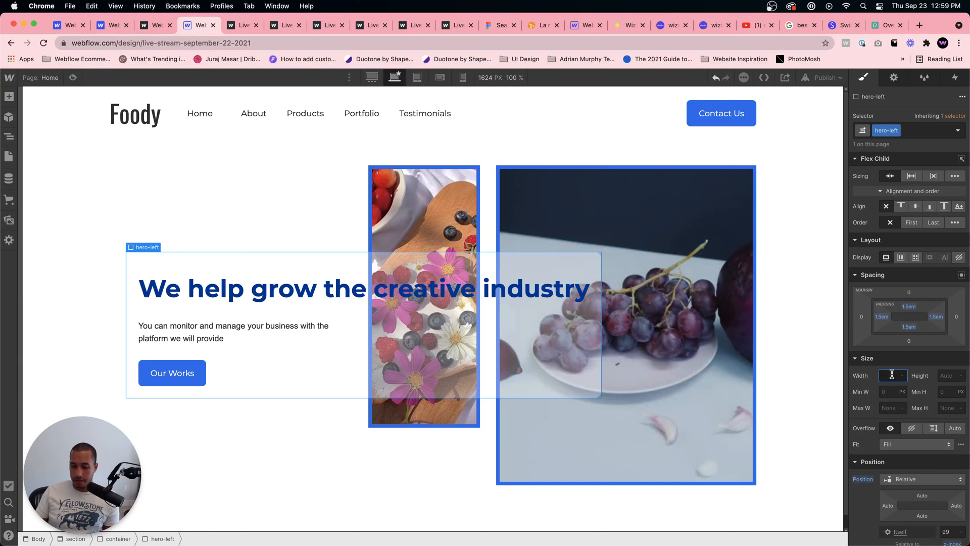
{"action": "type", "text": "5"}
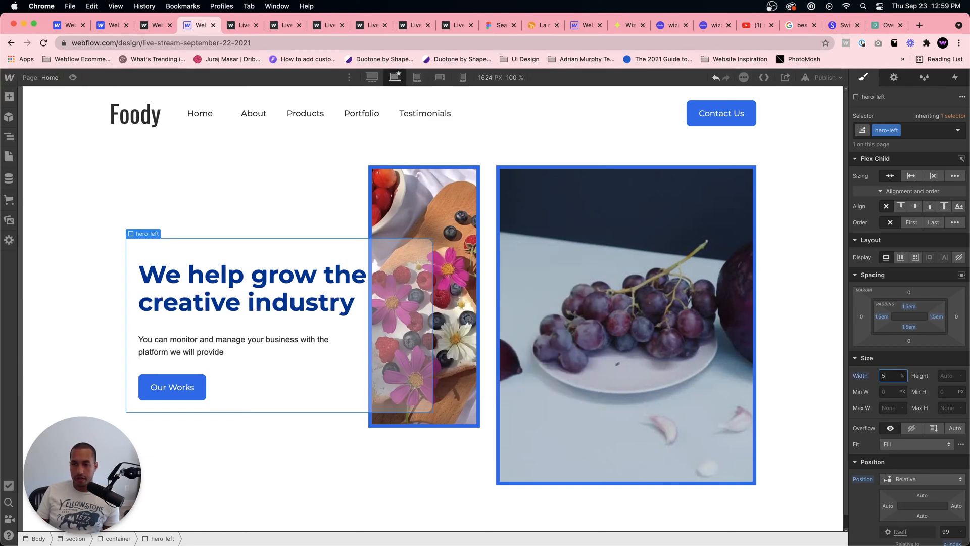
{"action": "type", "text": "0%40"}
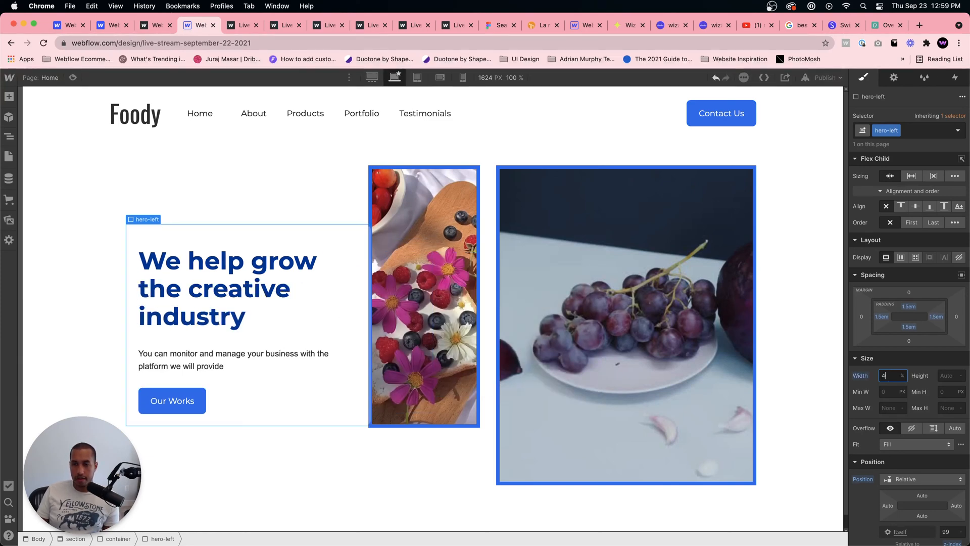
{"action": "key", "text": "BackSpace"}
{"action": "type", "text": "50"}
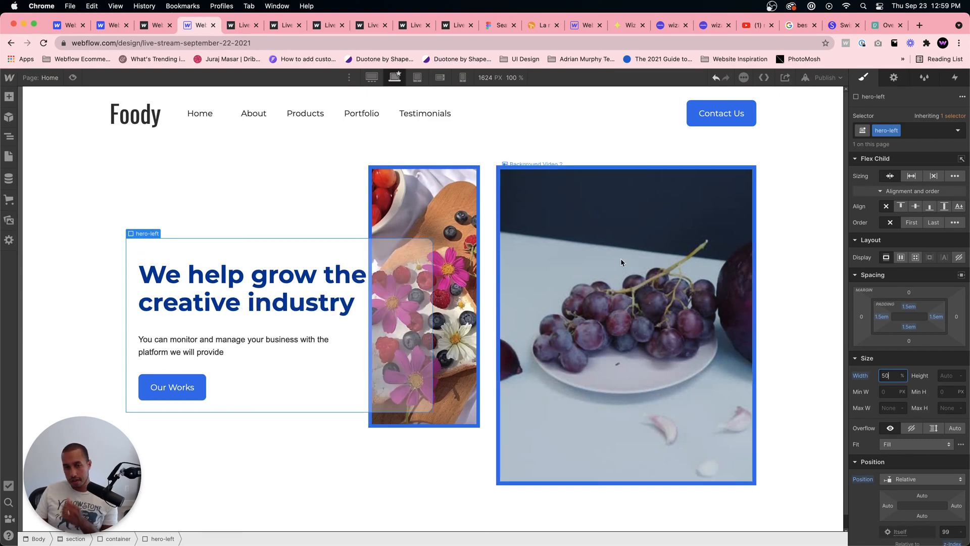
{"action": "left_click", "coordinate": [456, 349]}
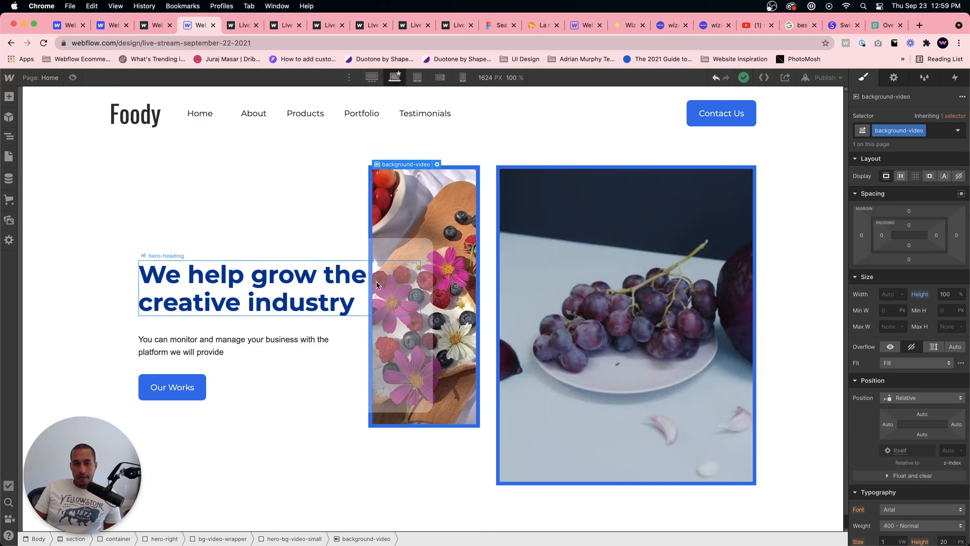
{"action": "left_click", "coordinate": [411, 248]}
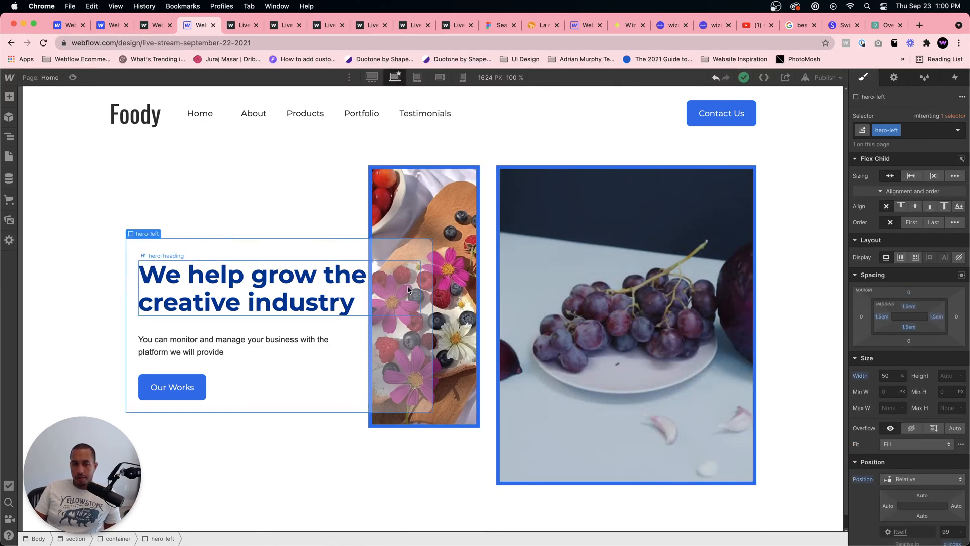
{"action": "left_click", "coordinate": [448, 354]}
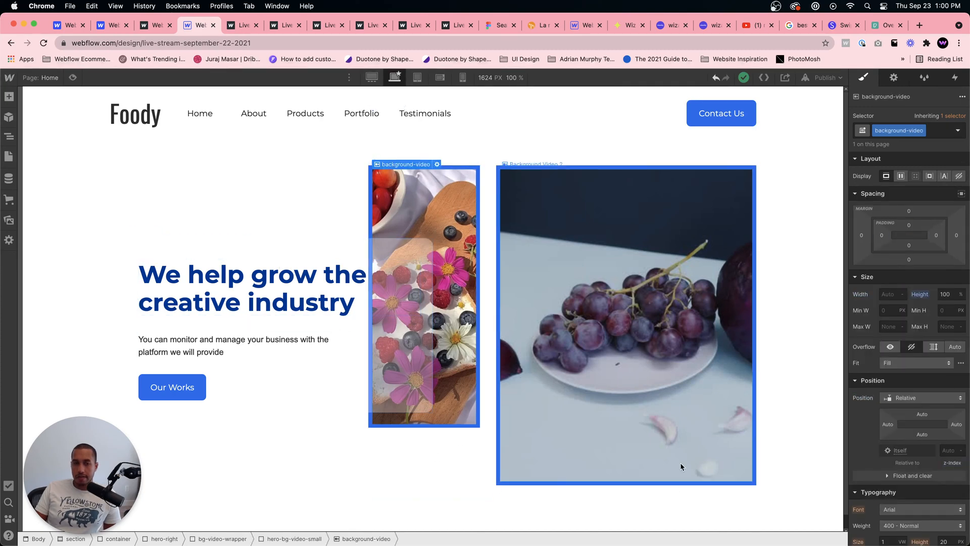
{"action": "left_click", "coordinate": [525, 172]}
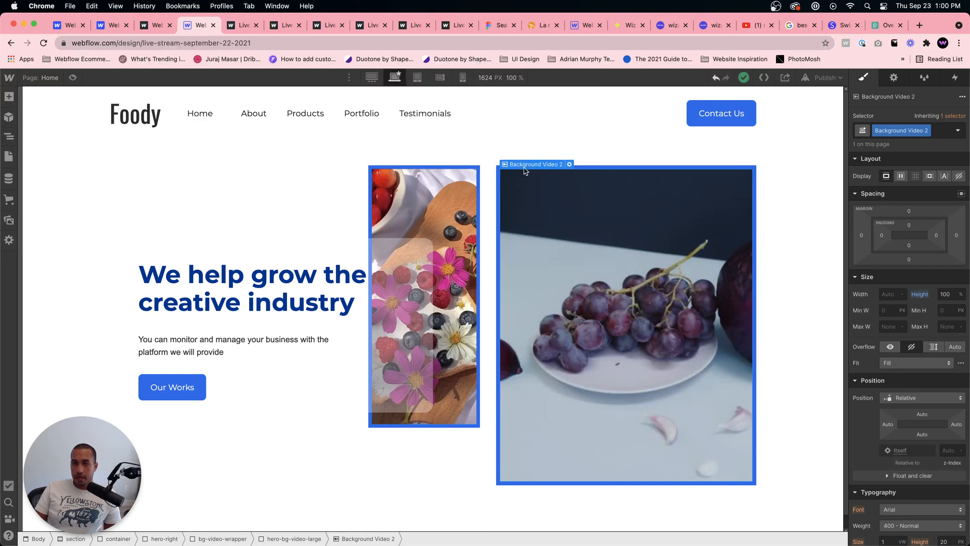
Step: Round the corners of the hero-bg-video-small block with an 8 px border radius
{"action": "left_click", "coordinate": [454, 202]}
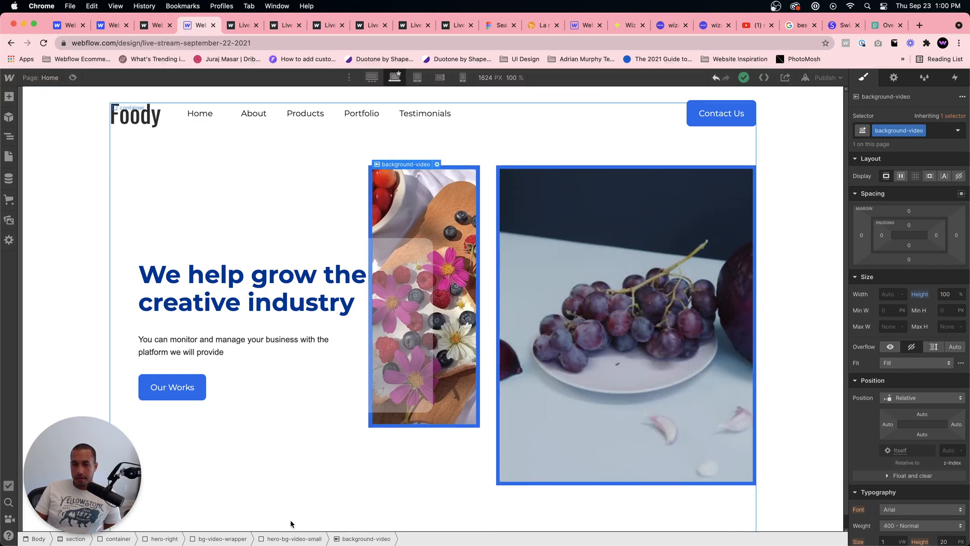
{"action": "left_click", "coordinate": [295, 538]}
{"action": "scroll", "coordinate": [907, 395], "scroll_direction": "down", "scroll_amount": 10}
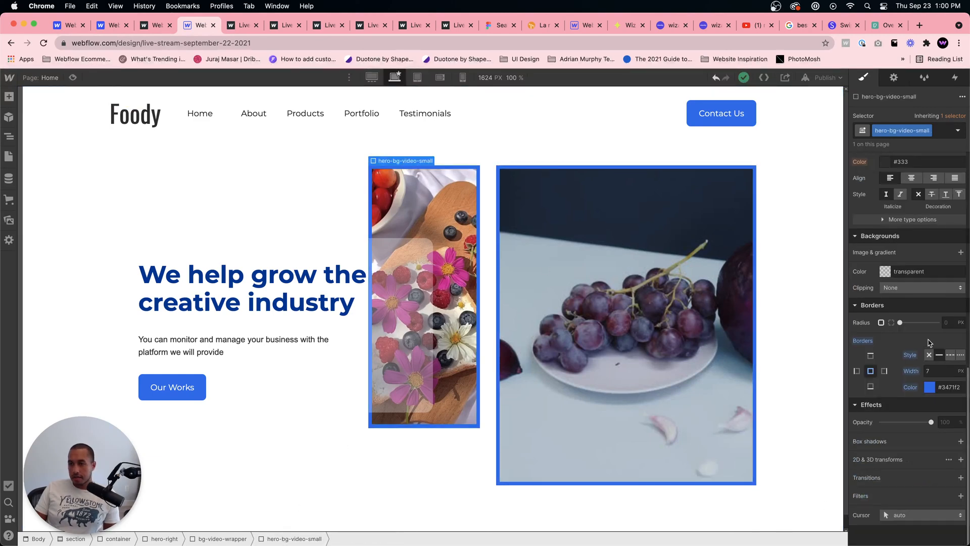
{"action": "left_click", "coordinate": [947, 323]}
{"action": "type", "text": "8"}
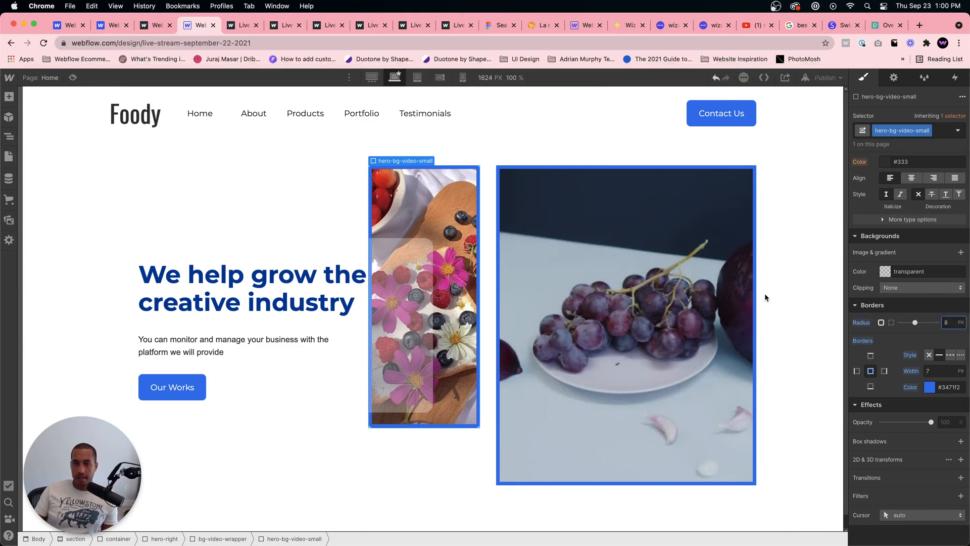
{"action": "left_click", "coordinate": [637, 401]}
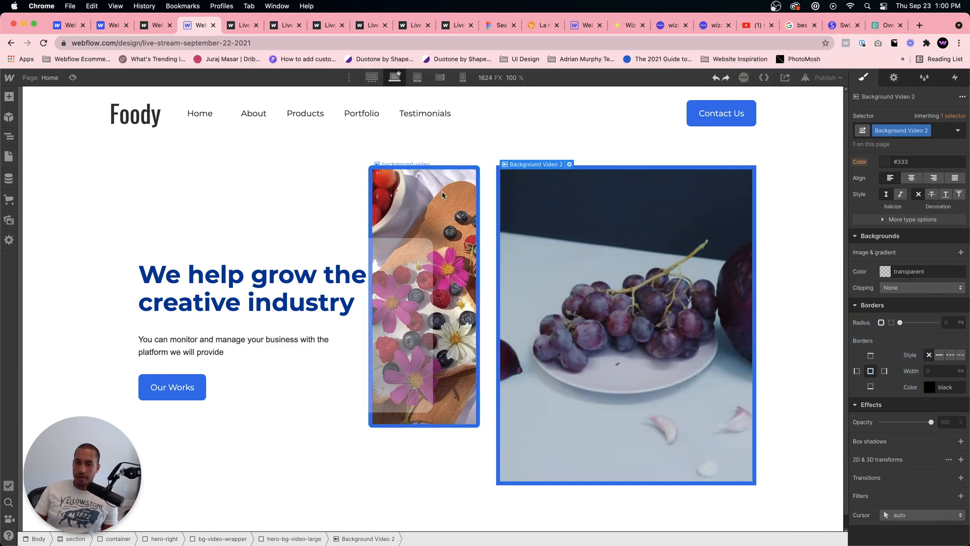
{"action": "left_click", "coordinate": [459, 245]}
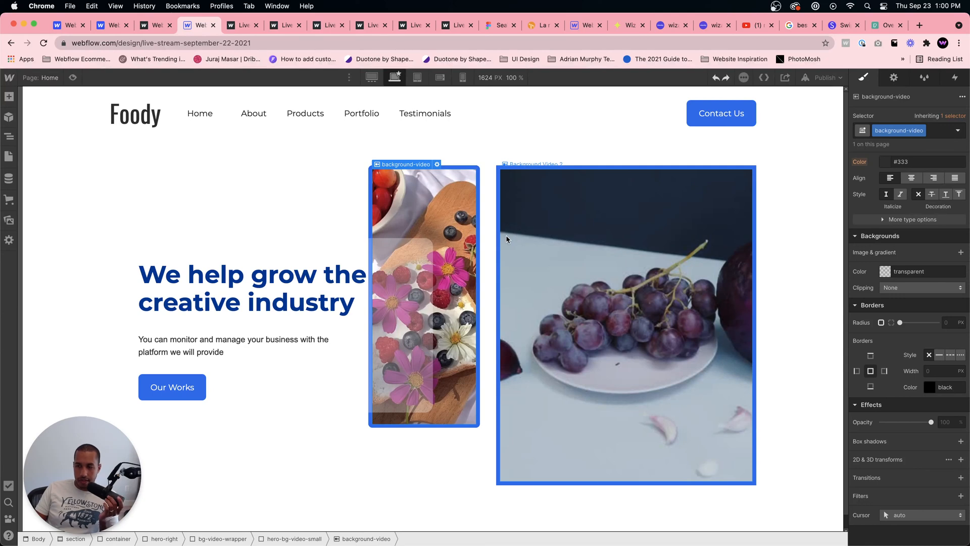
Step: Set the overflow of the hero-bg-video-small block to hidden
{"action": "left_click", "coordinate": [453, 168]}
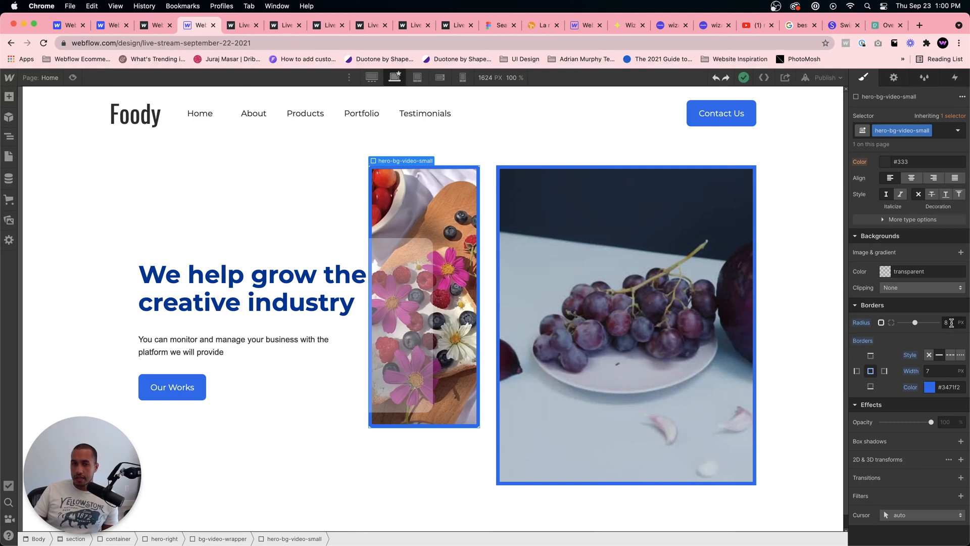
{"action": "left_click", "coordinate": [474, 202]}
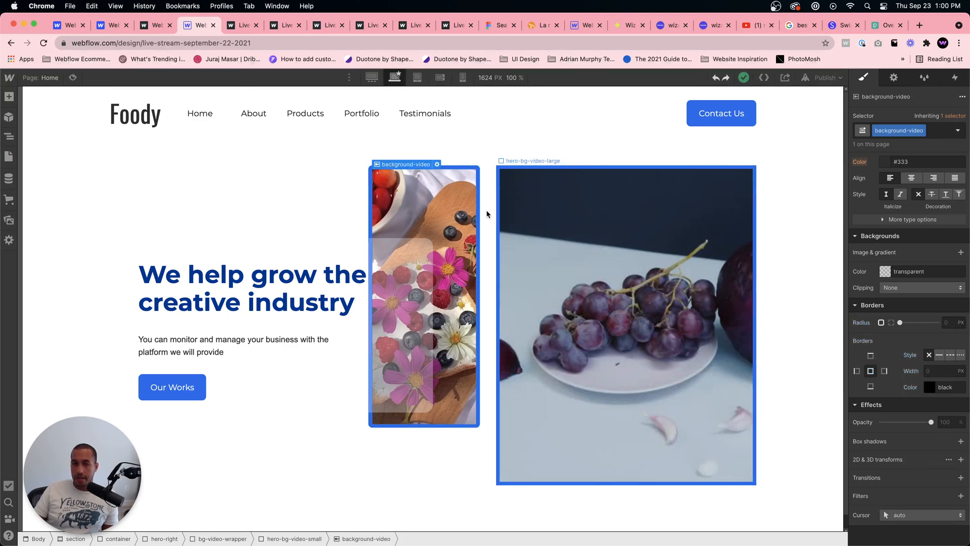
{"action": "left_click", "coordinate": [475, 168]}
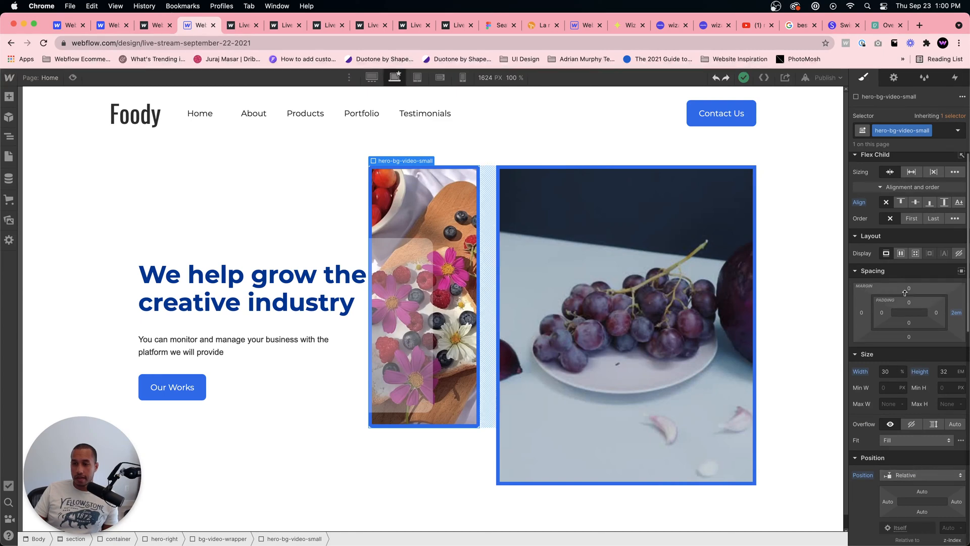
{"action": "scroll", "coordinate": [910, 404], "scroll_direction": "down", "scroll_amount": 5}
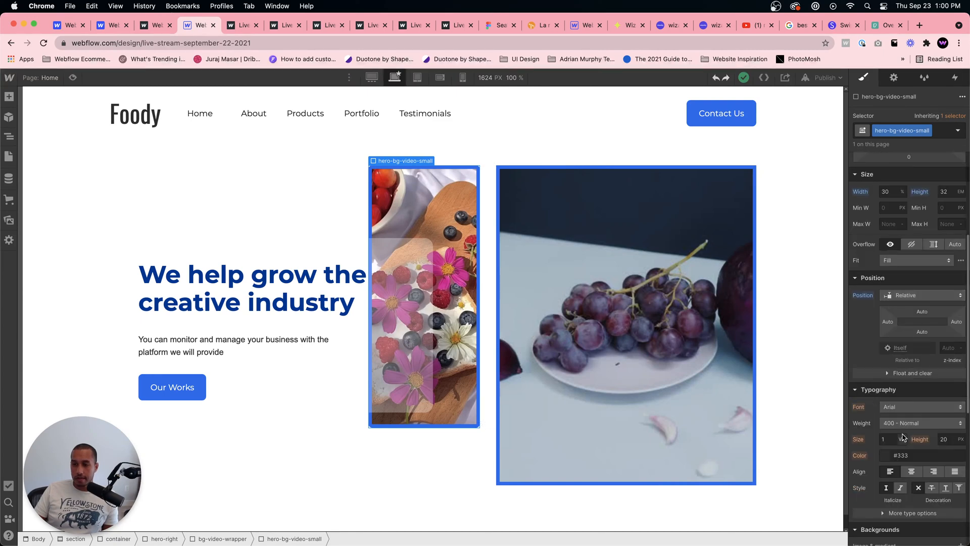
{"action": "left_click", "coordinate": [910, 244]}
{"action": "left_click", "coordinate": [636, 285]}
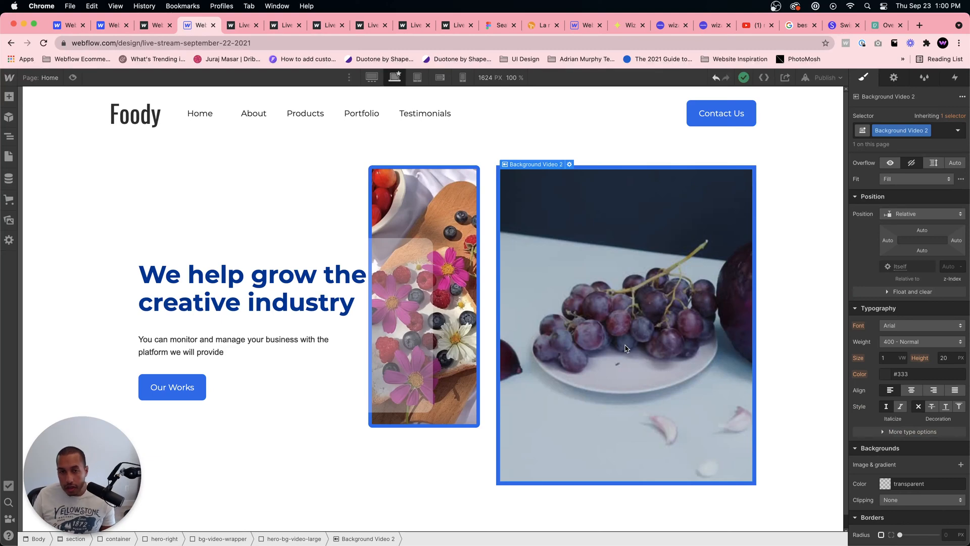
{"action": "left_click", "coordinate": [428, 205]}
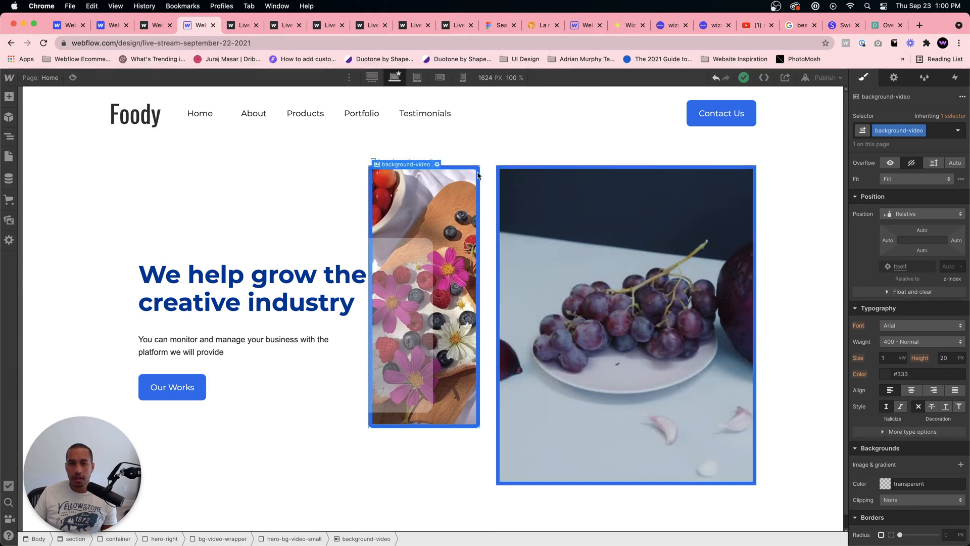
Step: Round the corners of the hero-bg-video-large block with an 8 px border radius
{"action": "left_click", "coordinate": [693, 218]}
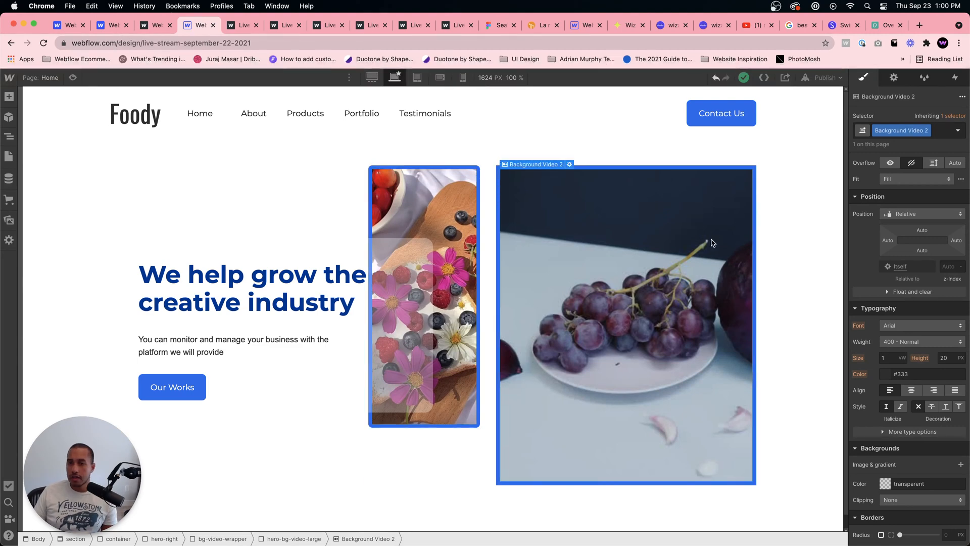
{"action": "scroll", "coordinate": [931, 346], "scroll_direction": "down", "scroll_amount": 5}
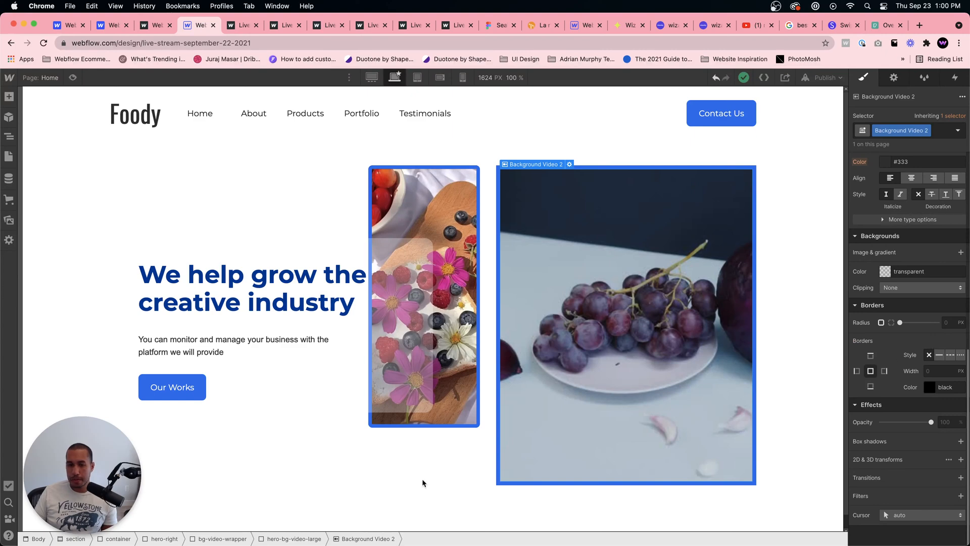
{"action": "left_click", "coordinate": [293, 538]}
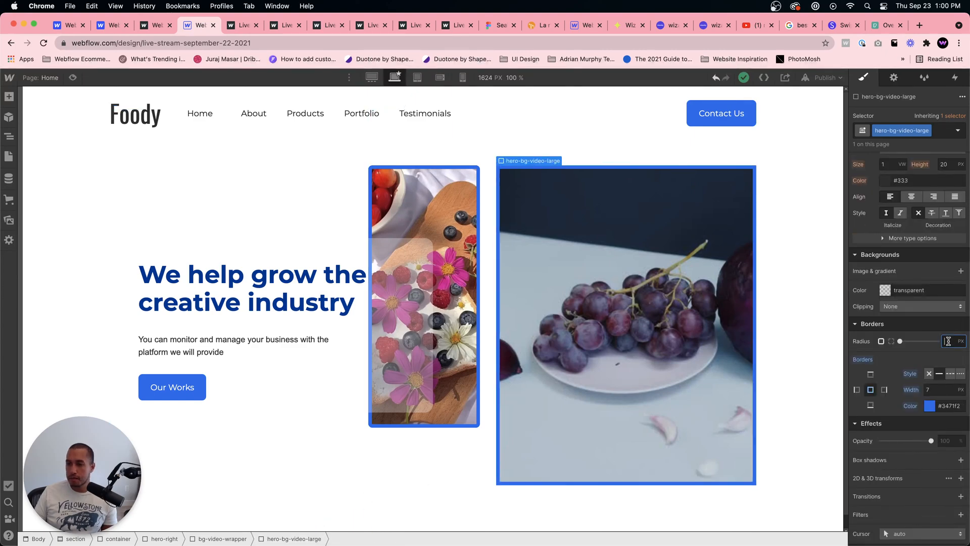
{"action": "type", "text": "8"}
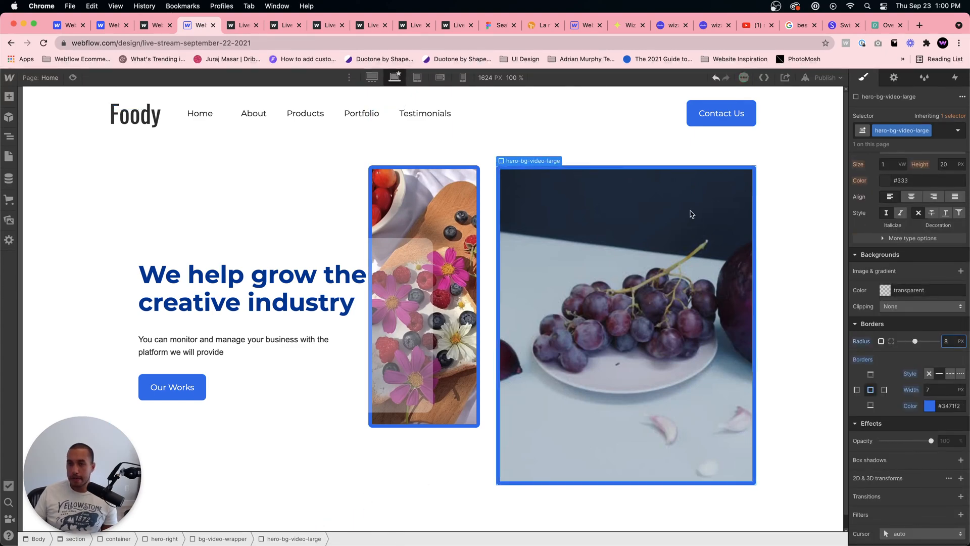
{"action": "left_click", "coordinate": [692, 215]}
{"action": "left_click", "coordinate": [755, 195]}
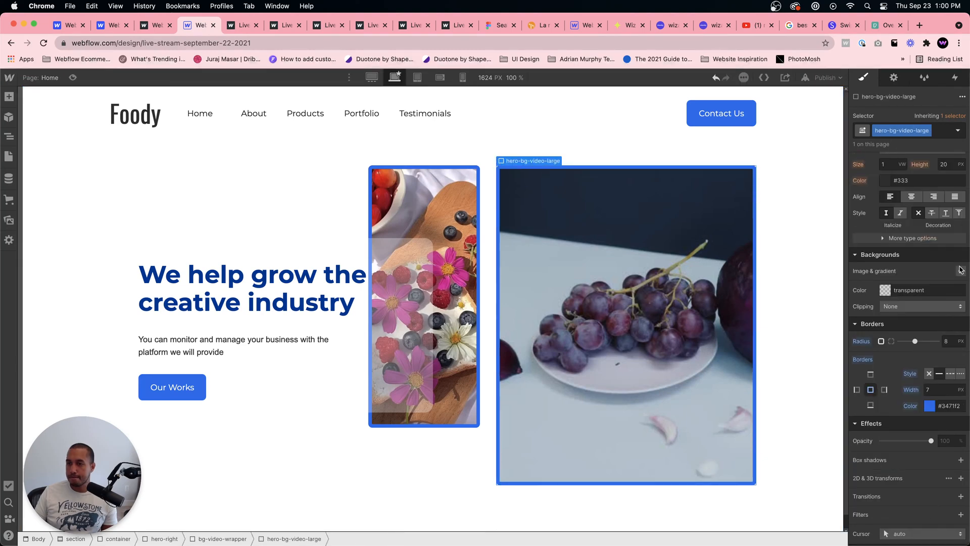
{"action": "scroll", "coordinate": [960, 272], "scroll_direction": "up", "scroll_amount": 8}
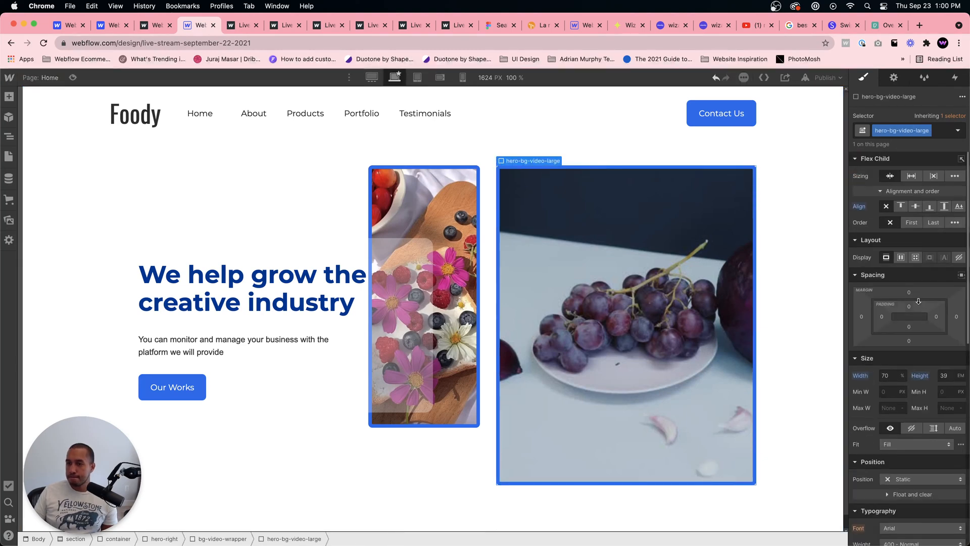
Step: Set the overflow of the hero-bg-video-large block to hidden and round the corners of its background video with an 8 px border radius
{"action": "left_click", "coordinate": [911, 428]}
{"action": "left_click", "coordinate": [592, 263]}
{"action": "scroll", "coordinate": [923, 392], "scroll_direction": "down", "scroll_amount": 10}
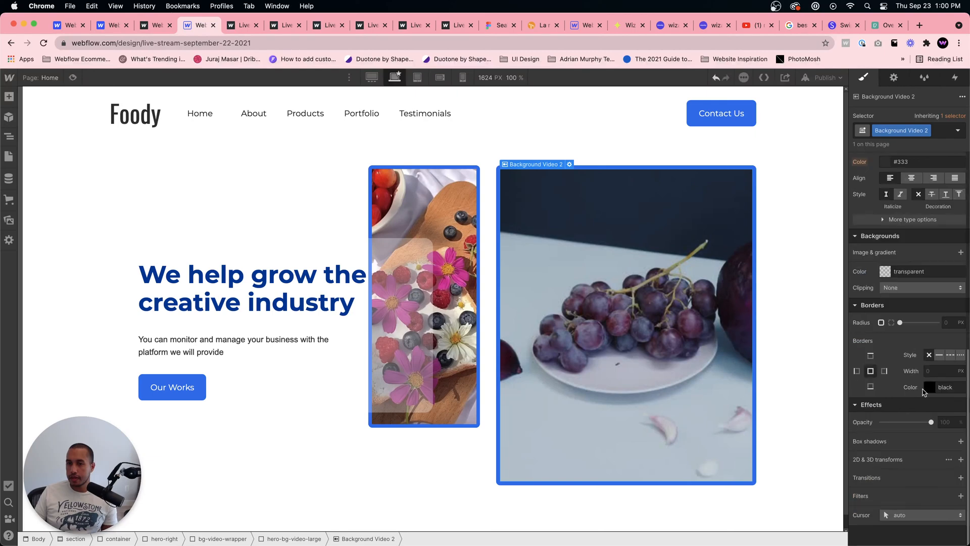
{"action": "left_click", "coordinate": [949, 321]}
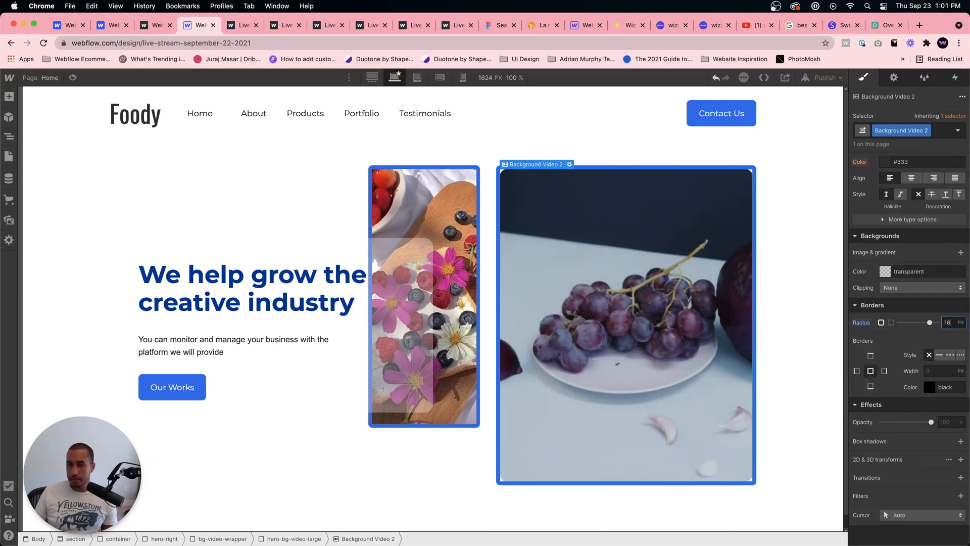
{"action": "type", "text": "16"}
{"action": "key", "text": "Return"}
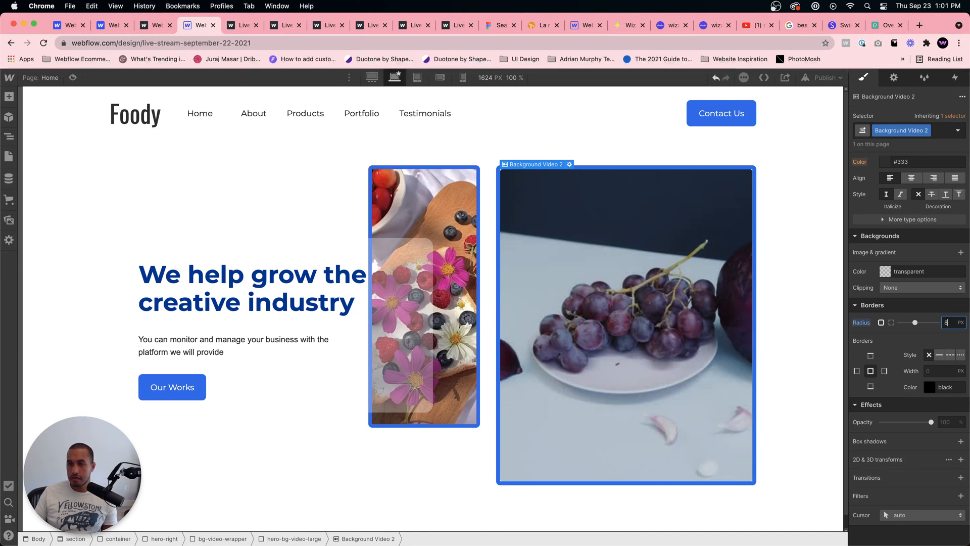
Step: Set the border radius of the hero-bg-video-large block to 16 px
{"action": "left_click", "coordinate": [748, 167]}
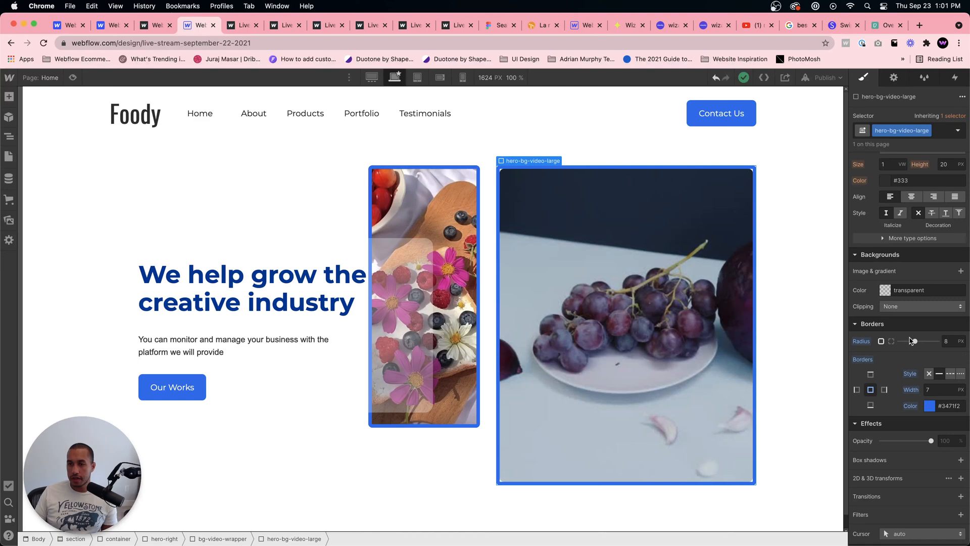
{"action": "left_click", "coordinate": [951, 340]}
{"action": "type", "text": "16"}
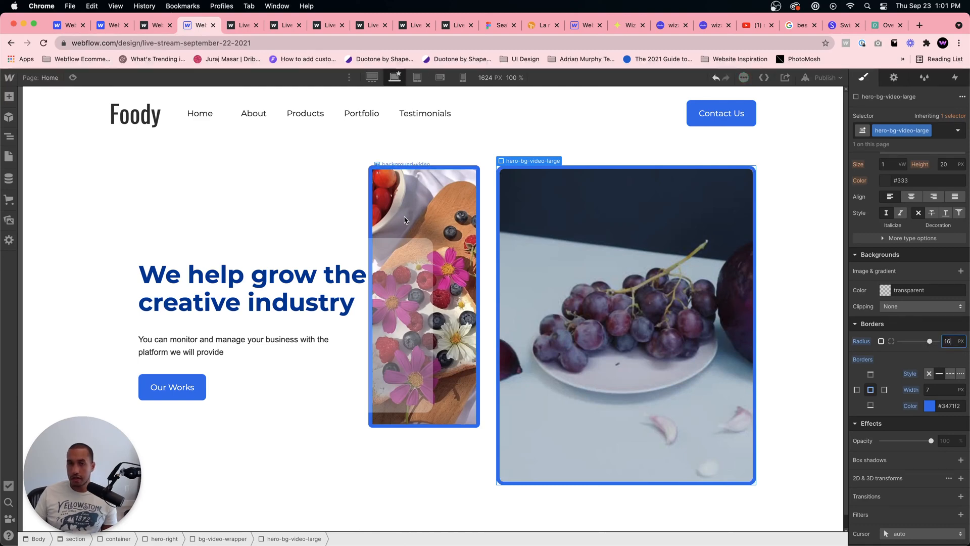
Step: Set the border radius of the hero-bg-video-small block to 16 px
{"action": "left_click", "coordinate": [404, 217]}
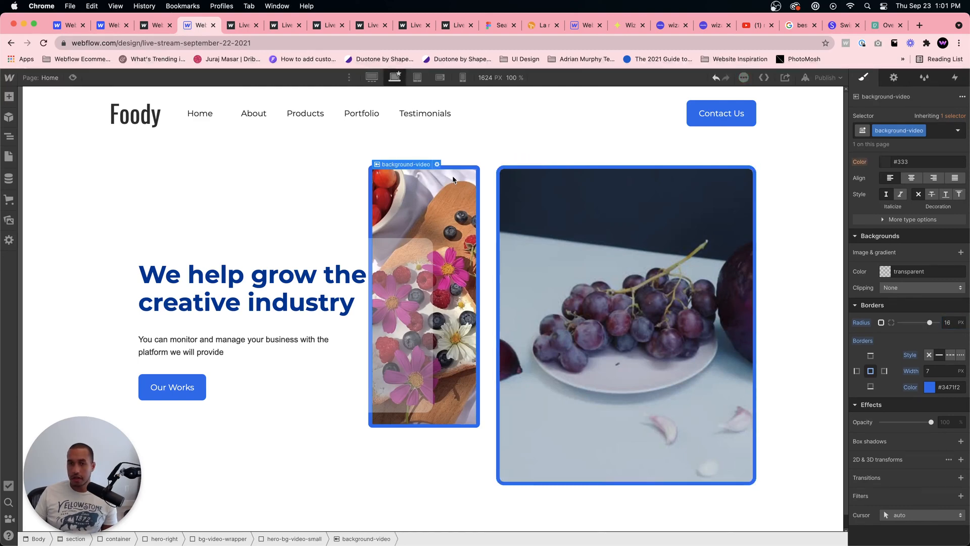
{"action": "left_click", "coordinate": [480, 175]}
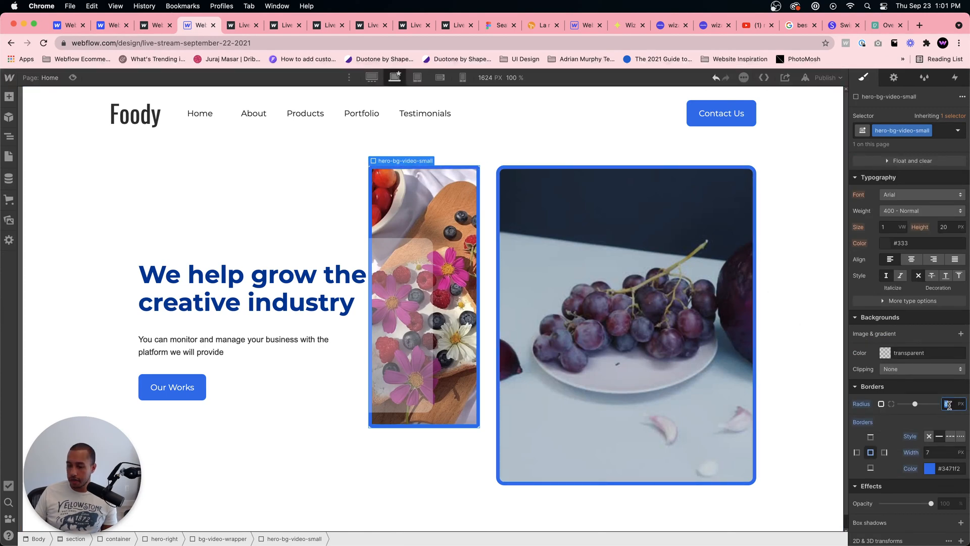
{"action": "type", "text": "16"}
{"action": "key", "text": "Return"}
{"action": "left_click", "coordinate": [465, 319]}
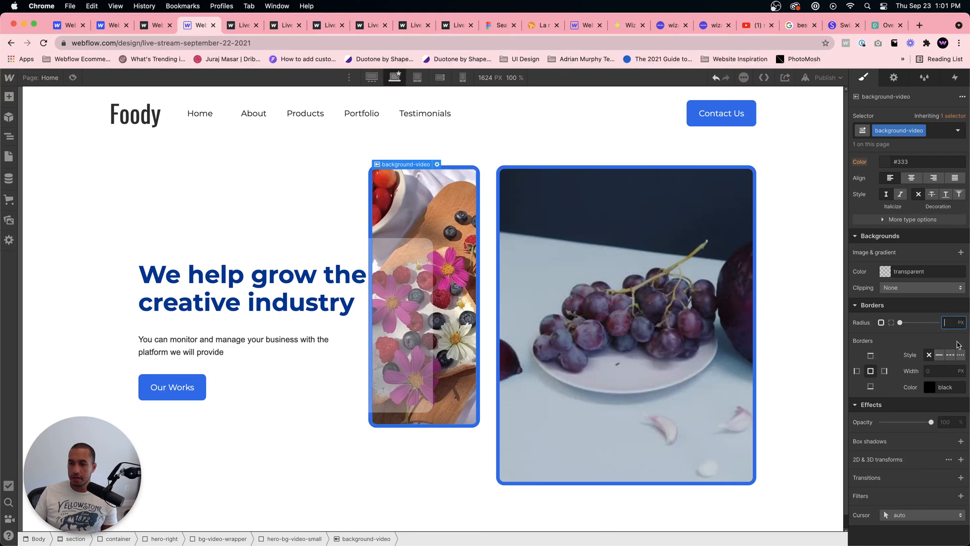
{"action": "left_click", "coordinate": [733, 324]}
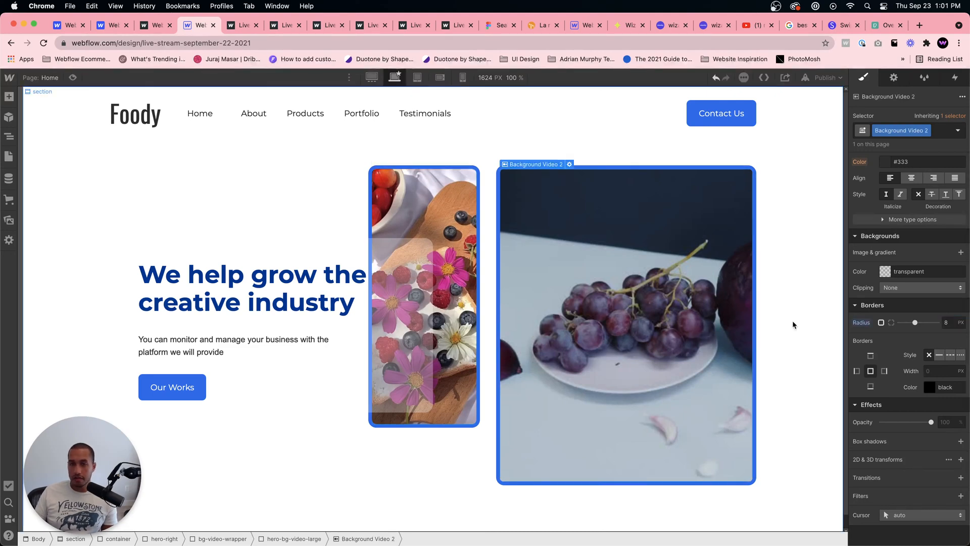
{"action": "left_click", "coordinate": [793, 321]}
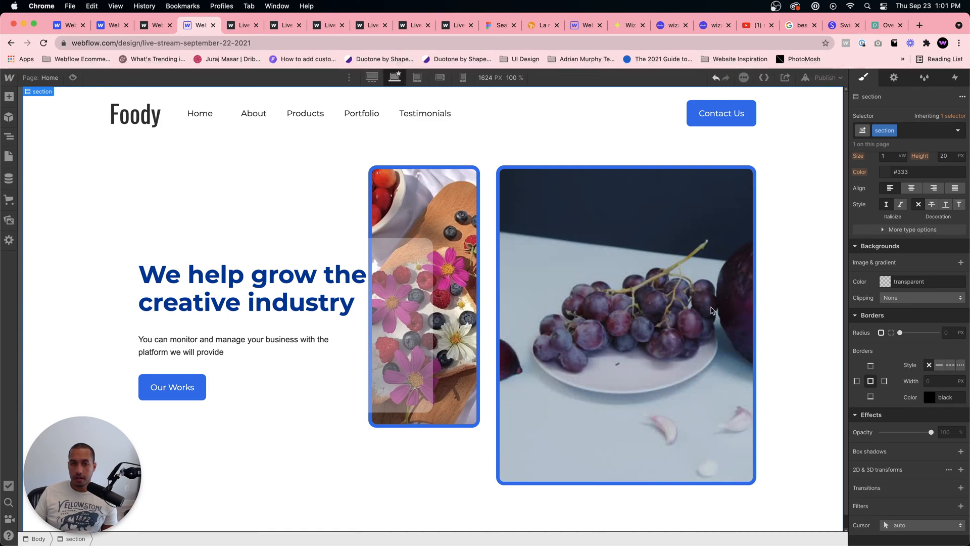
{"action": "left_click", "coordinate": [414, 267]}
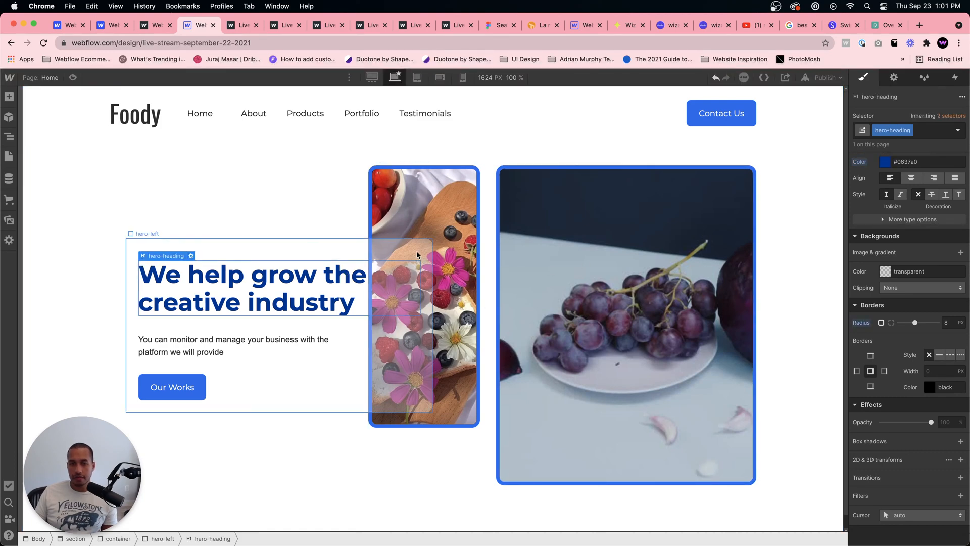
{"action": "left_click", "coordinate": [424, 334]}
{"action": "left_click", "coordinate": [456, 433]}
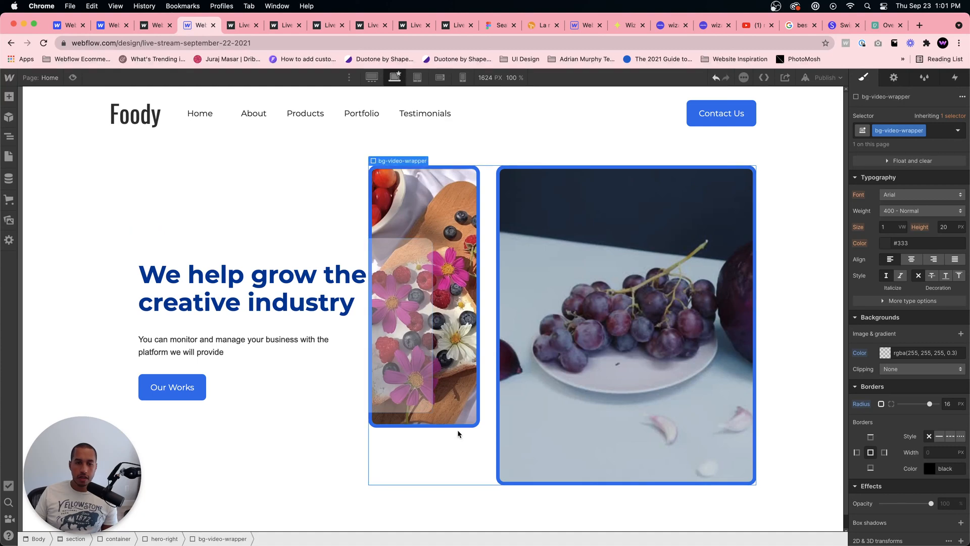
Step: Publish the site to the selected webflow.io domain
{"action": "left_click", "coordinate": [837, 81]}
{"action": "left_click", "coordinate": [807, 206]}
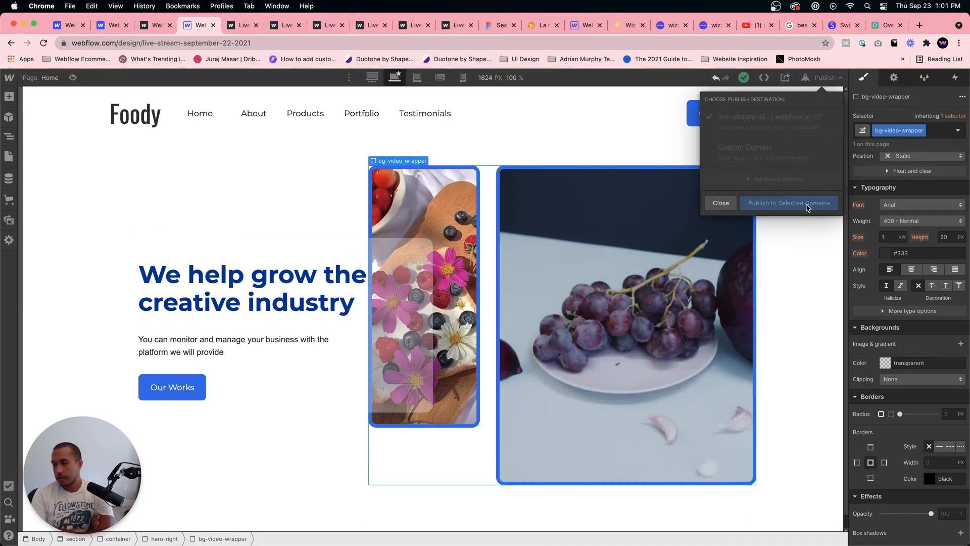
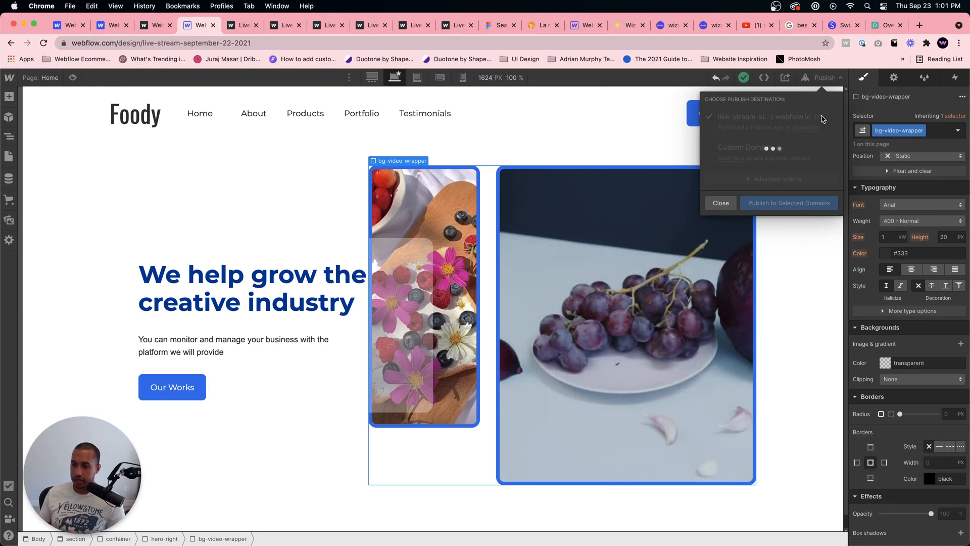
Step: Close the outdated browser tabs showing earlier versions of the published live-stream site
{"action": "left_click", "coordinate": [304, 27]}
{"action": "left_click", "coordinate": [300, 25]}
{"action": "left_click", "coordinate": [300, 26]}
{"action": "left_click", "coordinate": [300, 26]}
{"action": "left_click", "coordinate": [300, 26]}
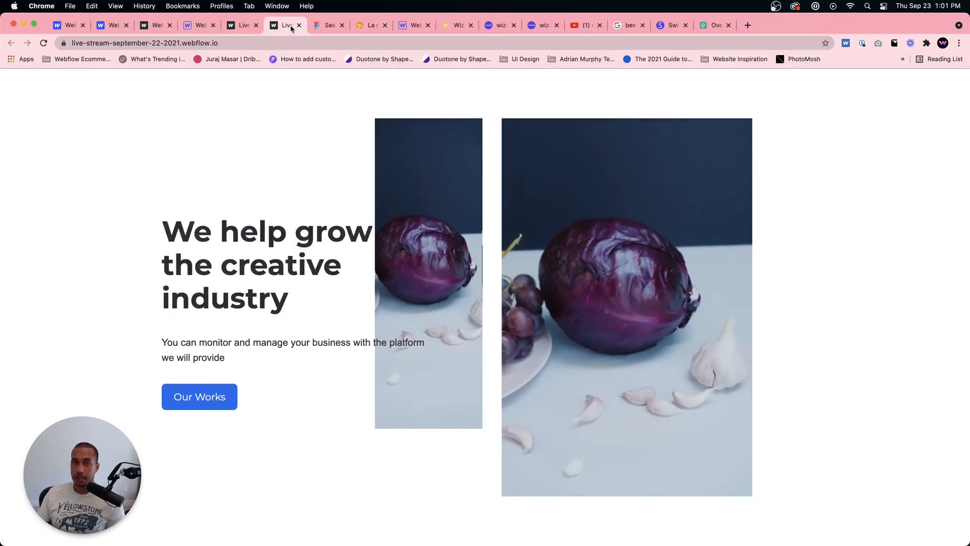
{"action": "left_click", "coordinate": [300, 26]}
Step: Open the published page to check the hero section's rounded videos and text overlap, and return to the Webflow Designer
{"action": "left_click", "coordinate": [200, 27]}
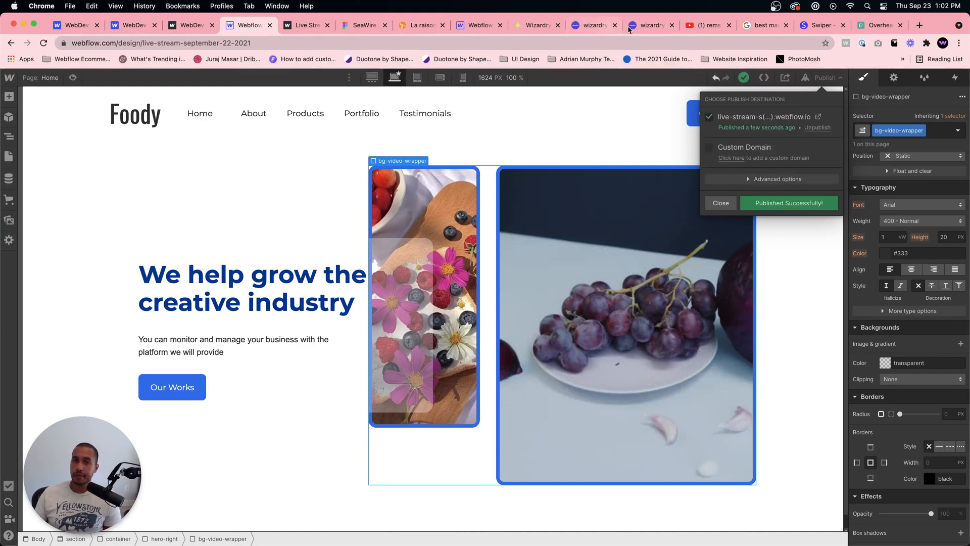
{"action": "left_click", "coordinate": [819, 116]}
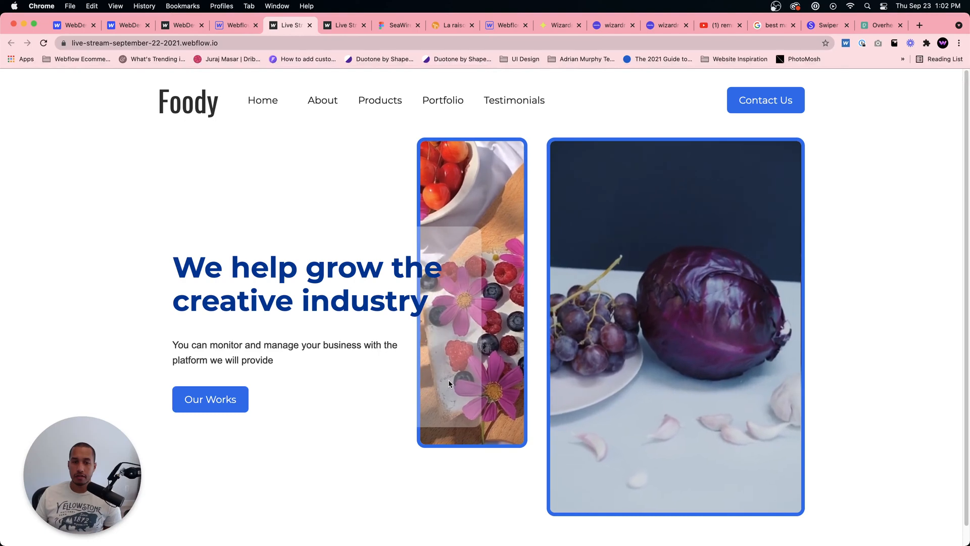
{"action": "left_click", "coordinate": [243, 30]}
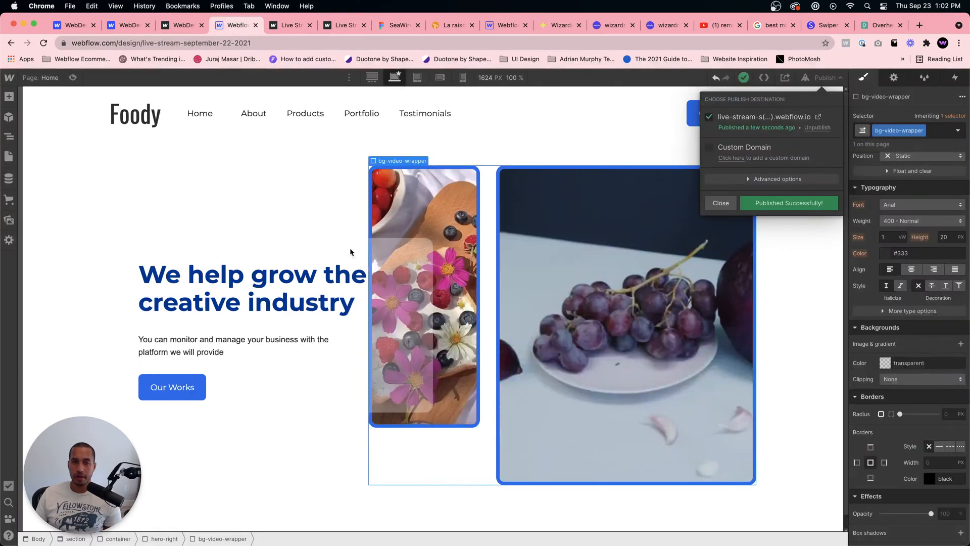
Step: Reset the background color of the hero-left block
{"action": "left_click", "coordinate": [381, 255]}
{"action": "scroll", "coordinate": [881, 447], "scroll_direction": "down", "scroll_amount": 1}
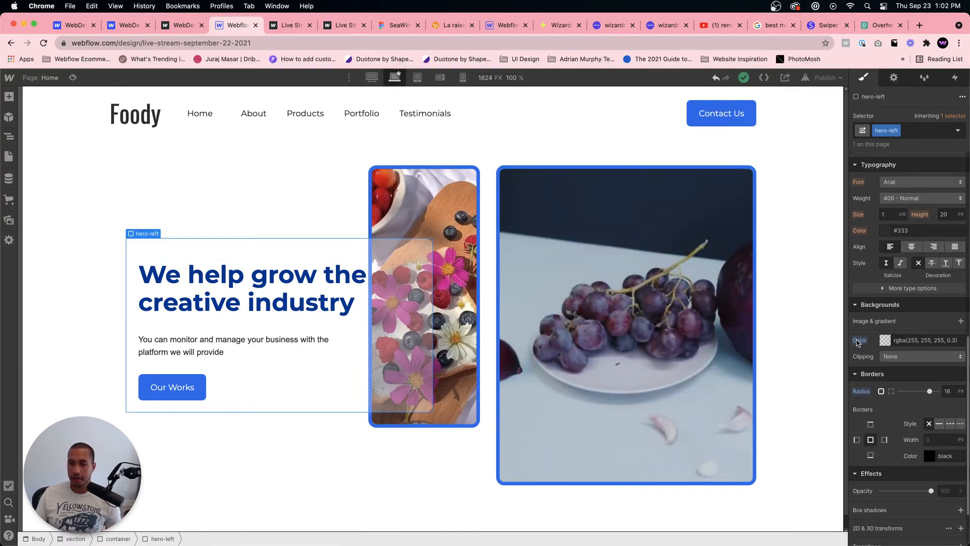
{"action": "left_click", "coordinate": [858, 341], "text": "alt"}
Step: Republish the site to the selected webflow.io domain with the hero-left background change
{"action": "left_click", "coordinate": [827, 77]}
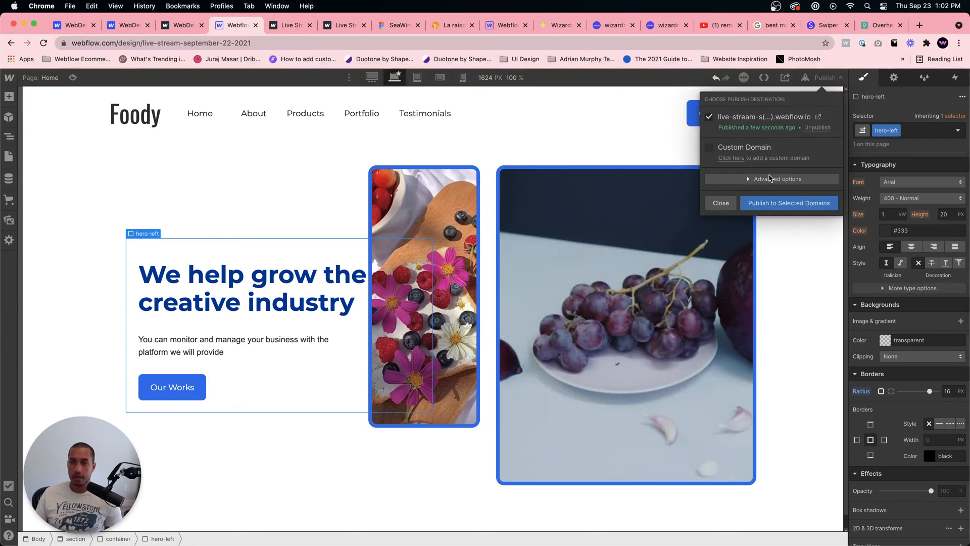
{"action": "left_click", "coordinate": [789, 203]}
{"action": "left_click", "coordinate": [586, 126]}
Step: Add a new combo class named is--navbar to the navbar's Contact Us button
{"action": "left_click", "coordinate": [703, 118]}
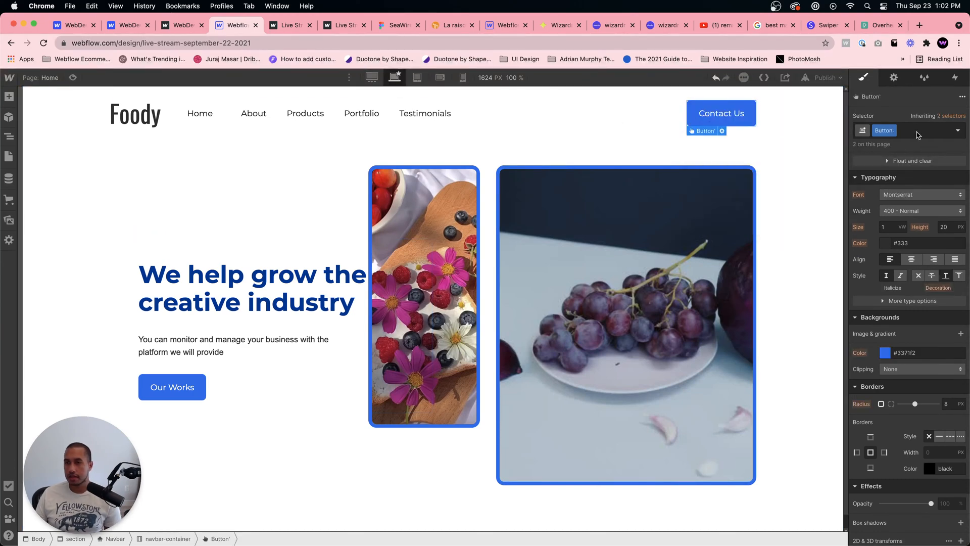
{"action": "left_click", "coordinate": [886, 132]}
{"action": "left_click", "coordinate": [886, 133]}
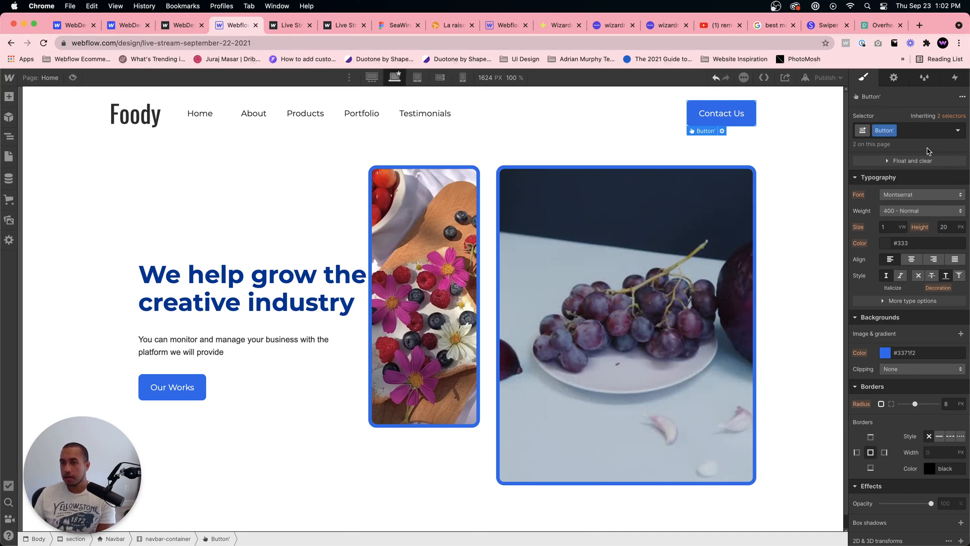
{"action": "left_click", "coordinate": [911, 130]}
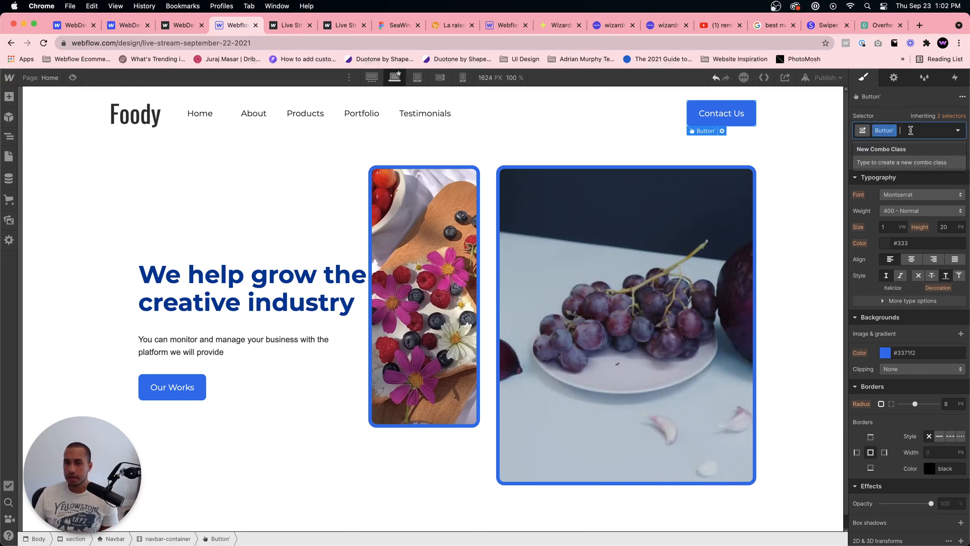
{"action": "type", "text": "is--navbar"}
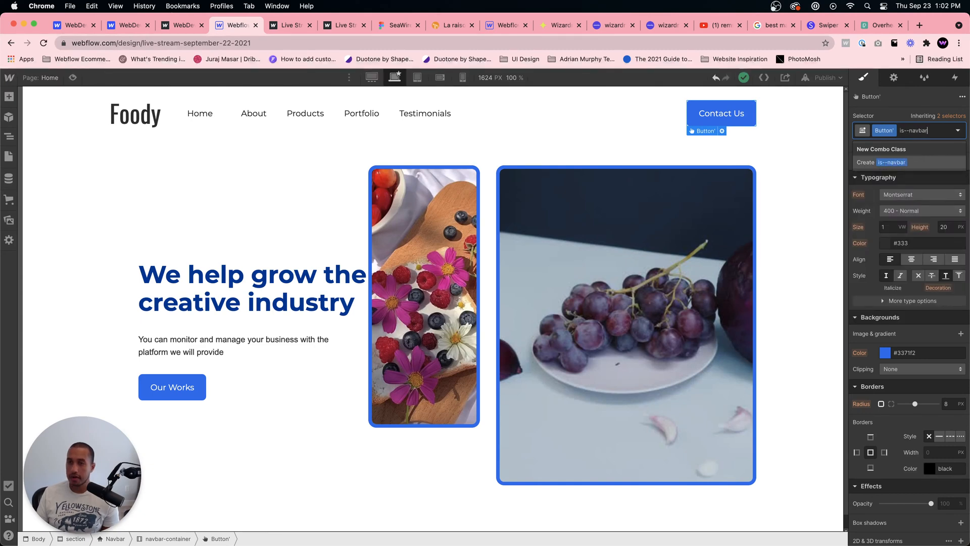
{"action": "key", "text": "Return"}
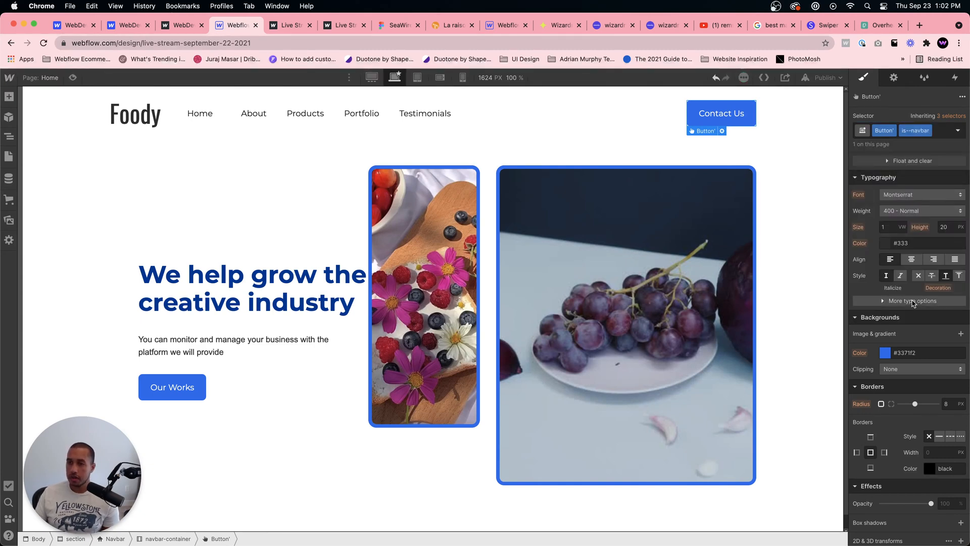
Step: Check the Our Works button's class styles and set the font size of the Contact Us button's is--navbar class to 1 em
{"action": "scroll", "coordinate": [902, 249], "scroll_direction": "up", "scroll_amount": 1}
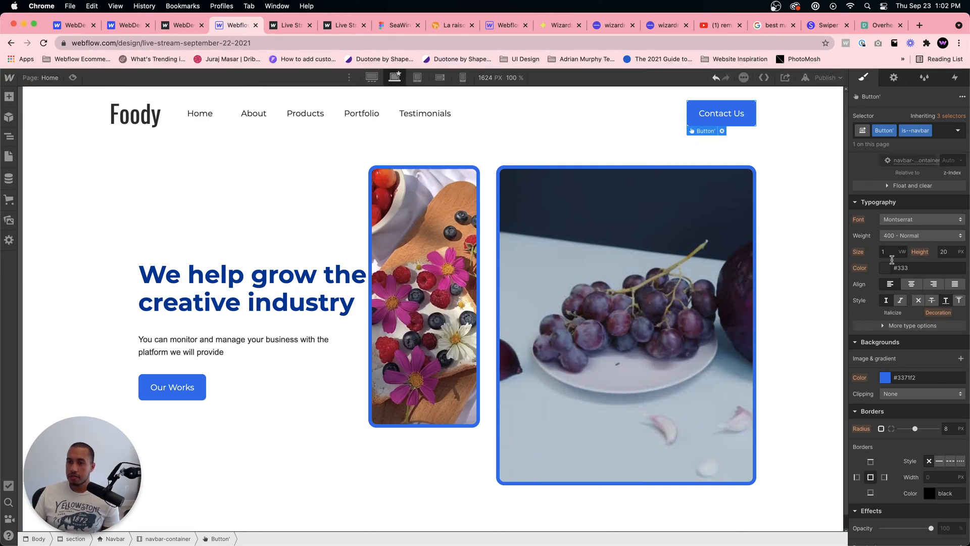
{"action": "left_click", "coordinate": [163, 388]}
{"action": "scroll", "coordinate": [890, 230], "scroll_direction": "up", "scroll_amount": 5}
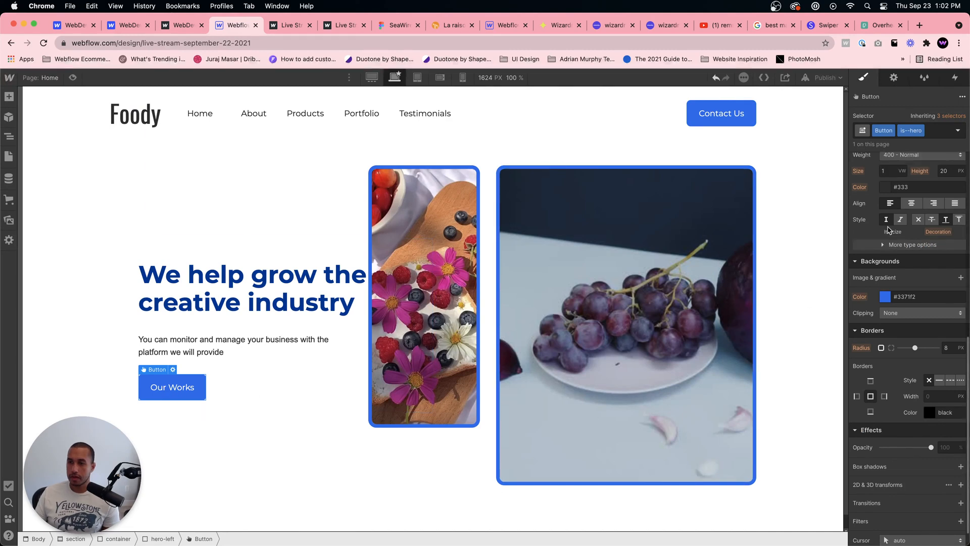
{"action": "scroll", "coordinate": [892, 355], "scroll_direction": "down", "scroll_amount": 1}
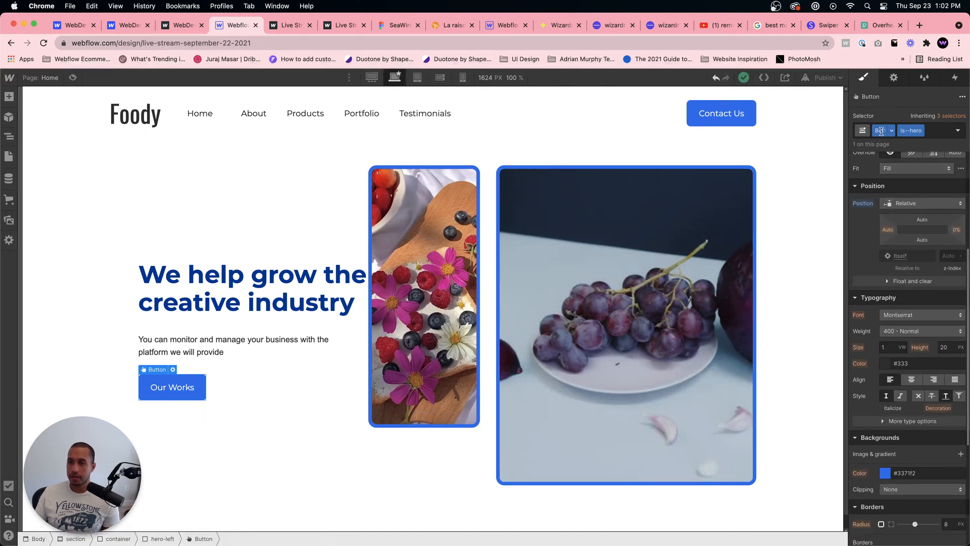
{"action": "left_click", "coordinate": [750, 122]}
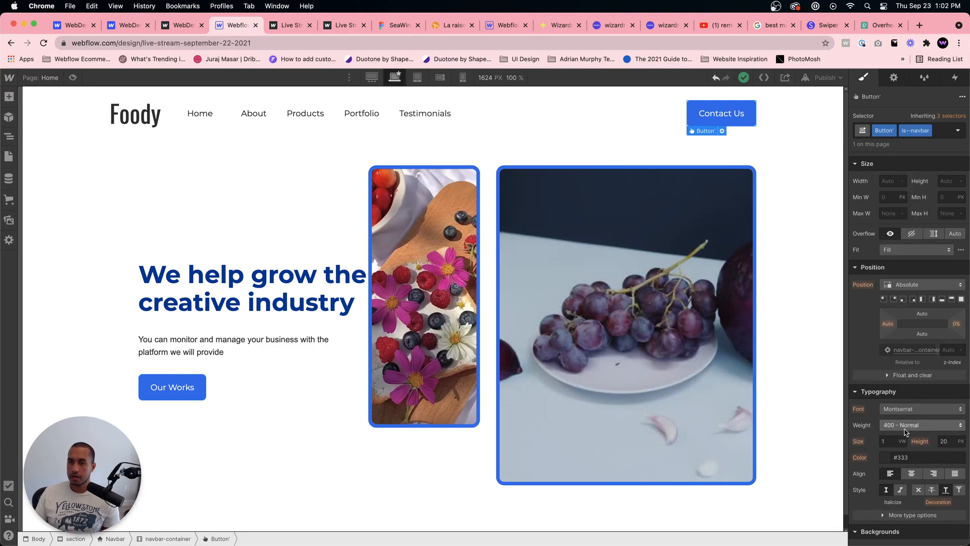
{"action": "scroll", "coordinate": [894, 379], "scroll_direction": "up", "scroll_amount": 1}
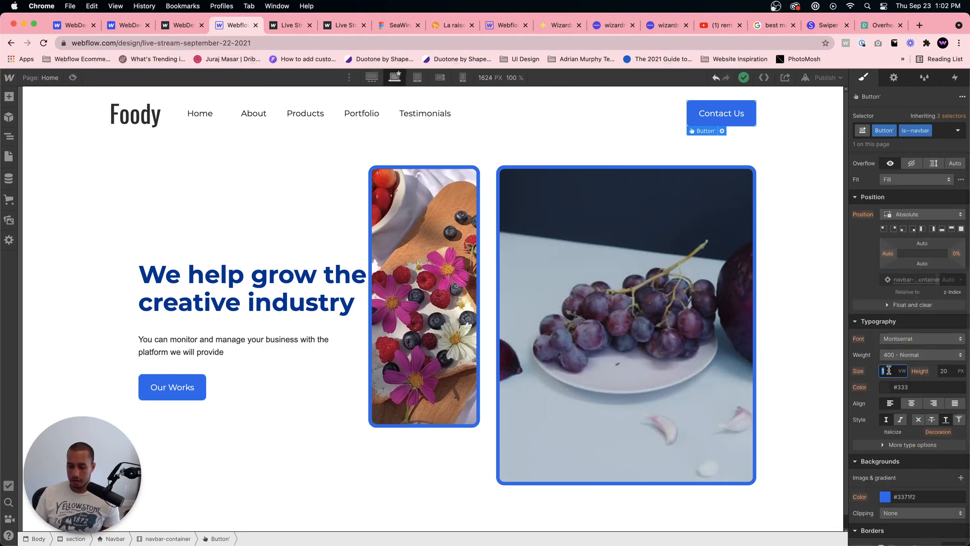
{"action": "type", "text": "1"}
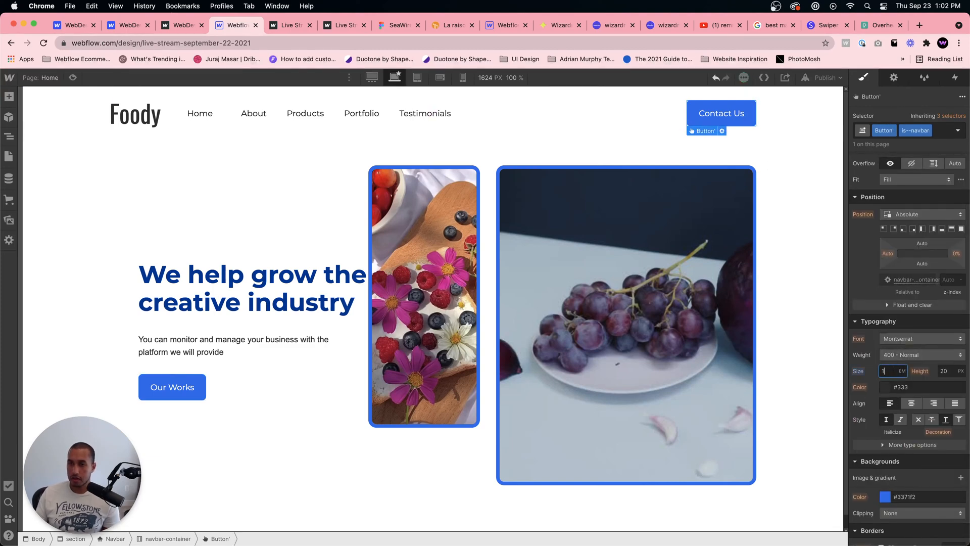
Step: Try a font size of 2 em on the navbar's Contact Us button and undo it
{"action": "key", "text": "BackSpace"}
{"action": "type", "text": "2em"}
{"action": "key", "text": "Return"}
{"action": "key", "text": "super+z"}
Step: Set the font size of the Contact Us button's is--navbar class to 0.8 em
{"action": "key", "text": "BackSpace"}
{"action": "key", "text": "BackSpace"}
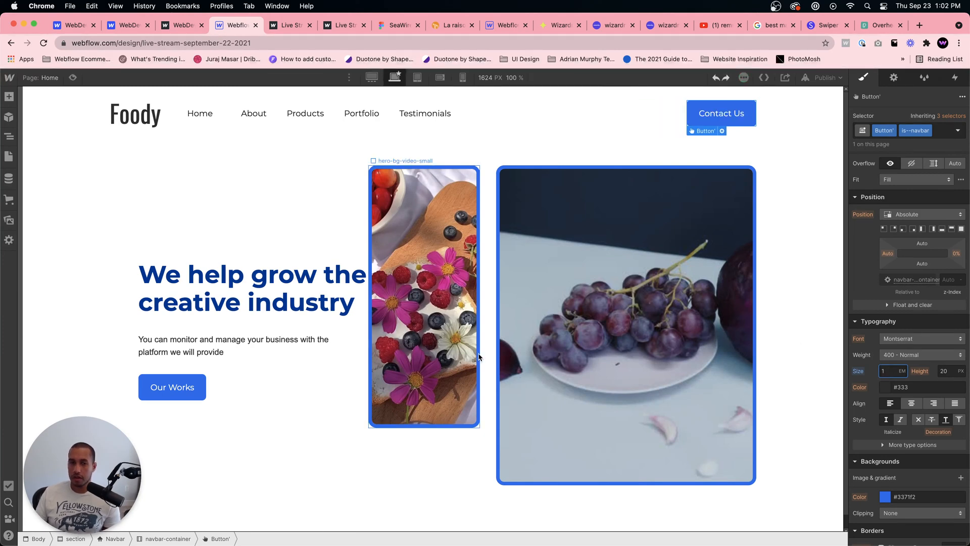
{"action": "key", "text": "BackSpace"}
{"action": "type", "text": "0.8"}
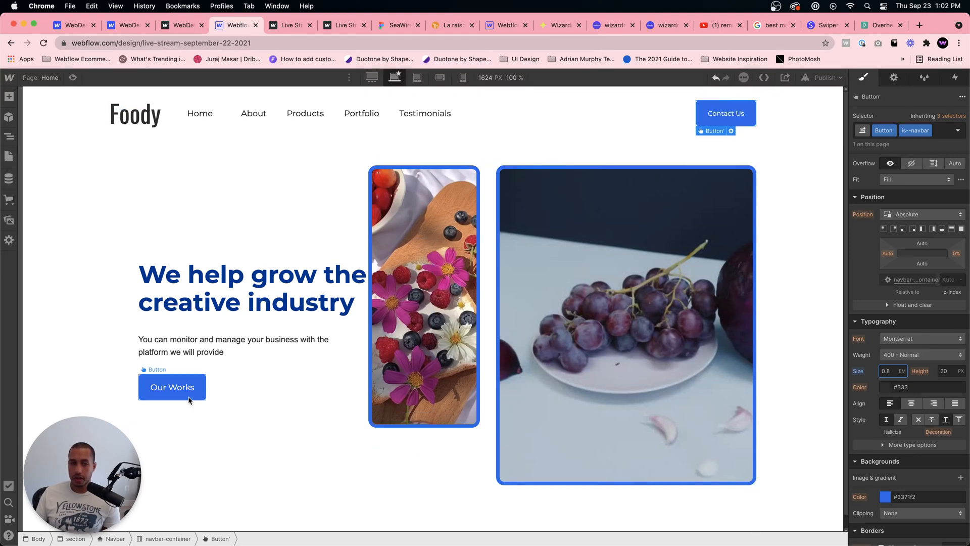
{"action": "left_click", "coordinate": [240, 445]}
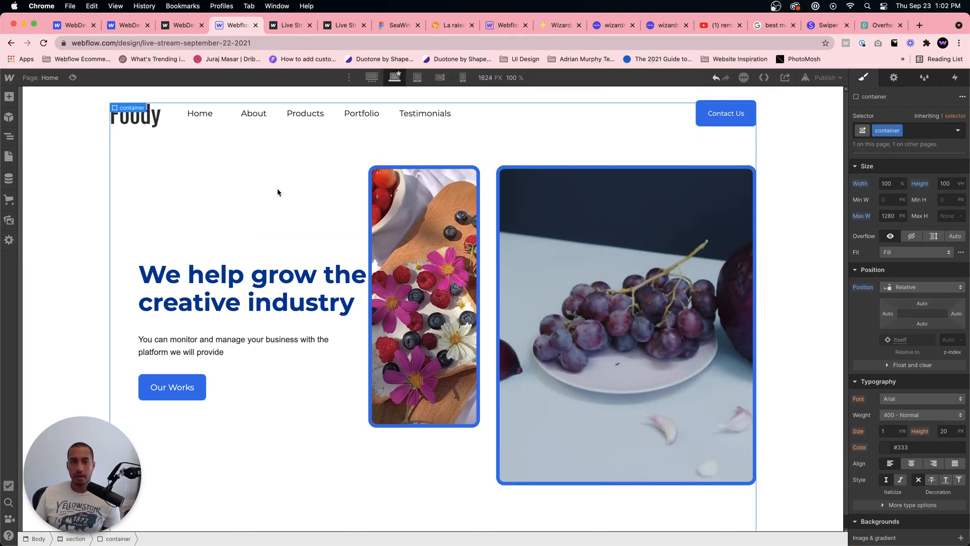
{"action": "left_click", "coordinate": [320, 253]}
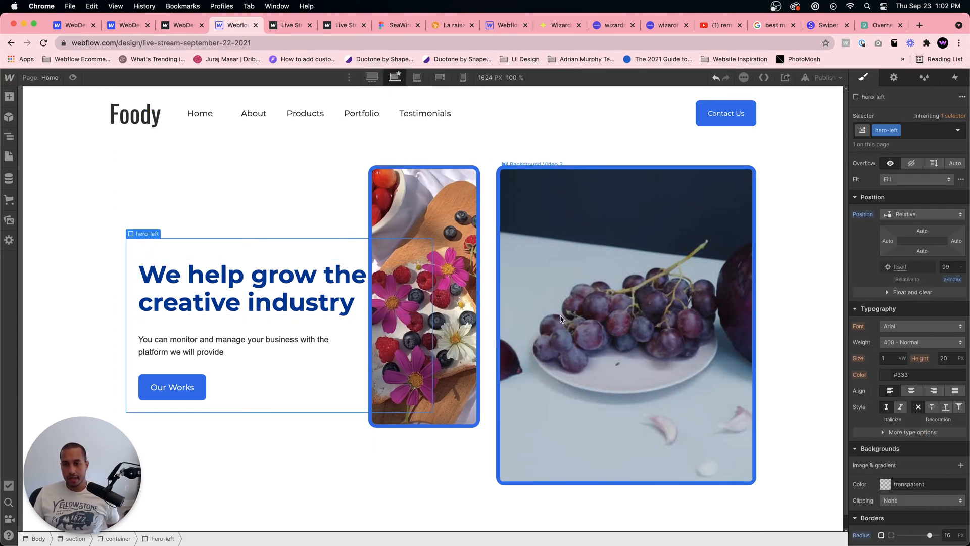
Step: Compare the page's large hero video with the Hero/SeaWire-Hero-04 wireframe in Figma and return to the Webflow designer
{"action": "left_click", "coordinate": [604, 315]}
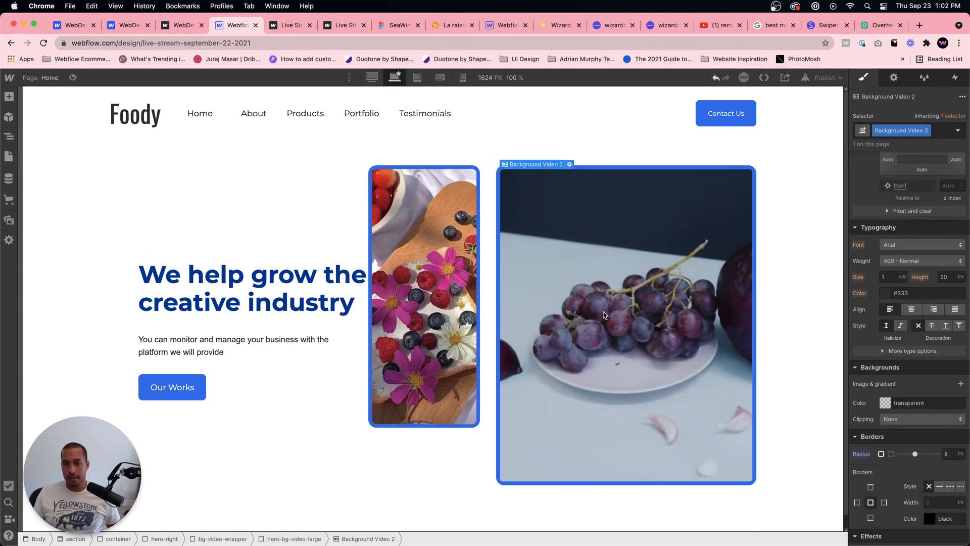
{"action": "left_click", "coordinate": [499, 466]}
{"action": "left_click", "coordinate": [400, 25]}
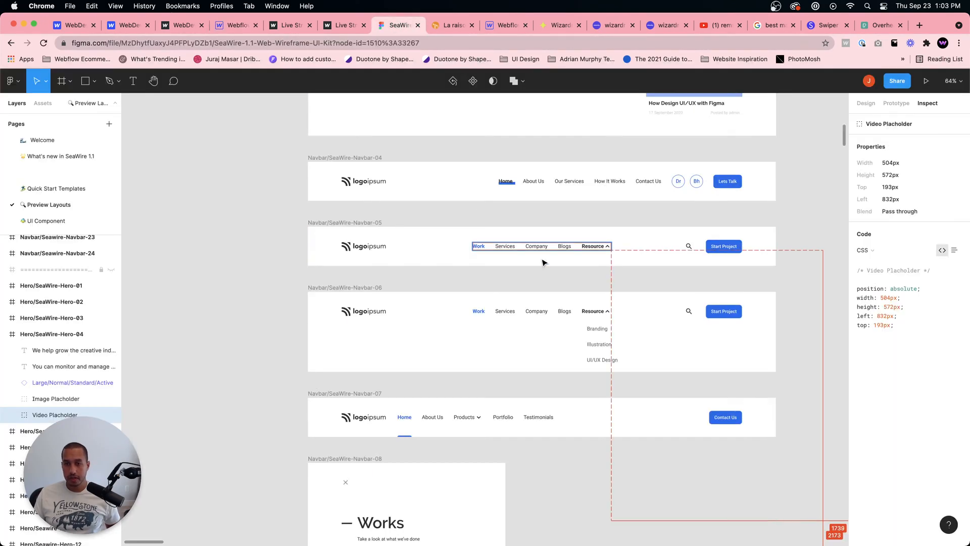
{"action": "left_click_drag", "start_coordinate": [650, 302], "coordinate": [418, 167]}
{"action": "scroll", "coordinate": [418, 167], "scroll_direction": "down", "scroll_amount": 7}
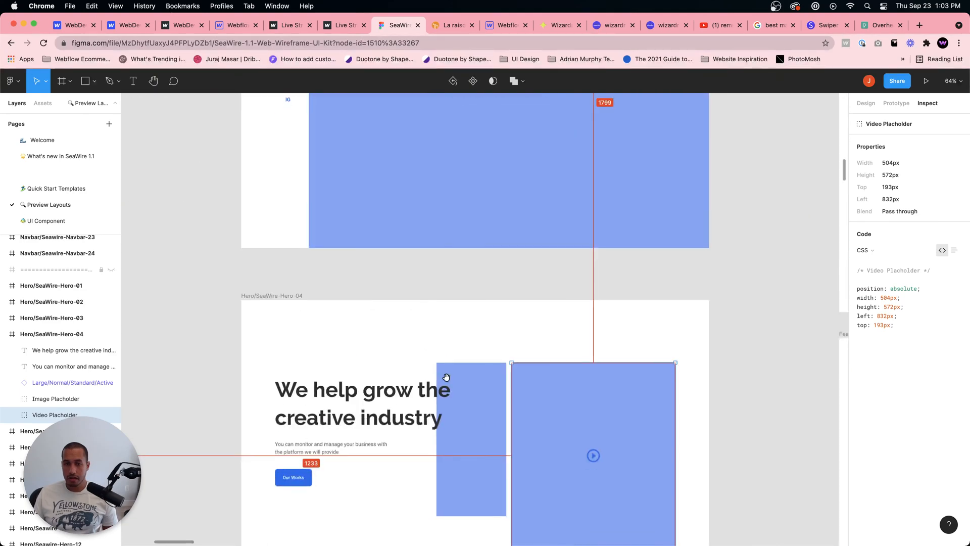
{"action": "scroll", "coordinate": [446, 377], "scroll_direction": "down", "scroll_amount": 3}
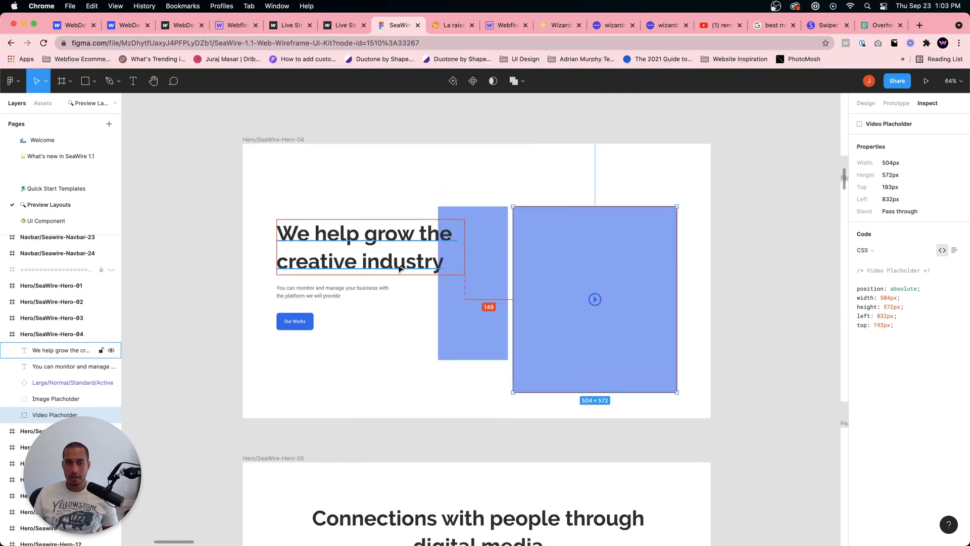
{"action": "left_click", "coordinate": [243, 27]}
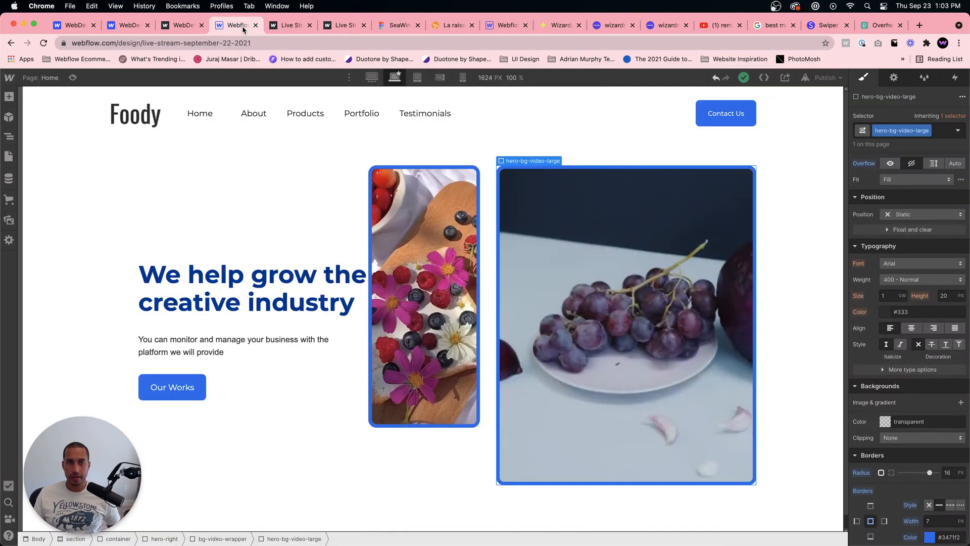
Step: Publish the site to its webflow.io domain and check the live page while resizing the browser window
{"action": "left_click", "coordinate": [824, 78]}
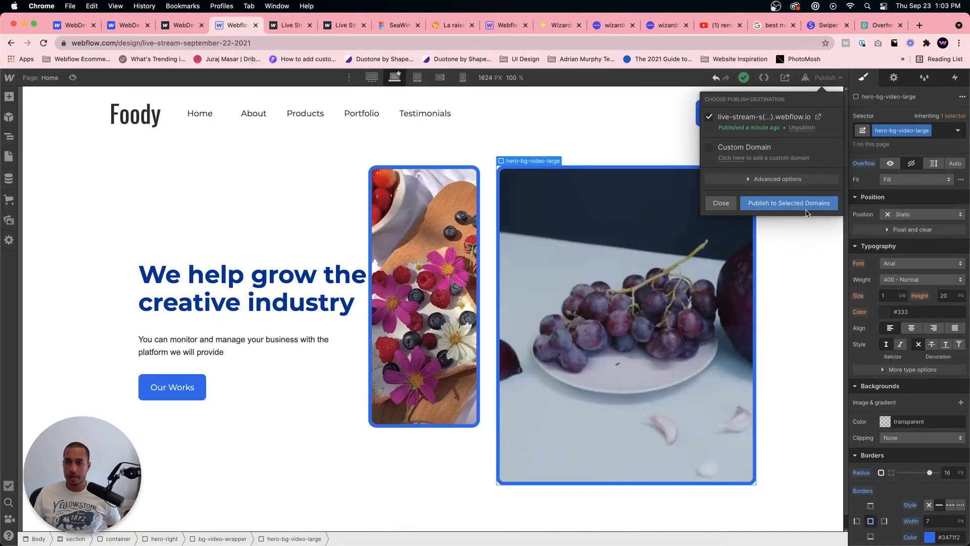
{"action": "left_click", "coordinate": [807, 213]}
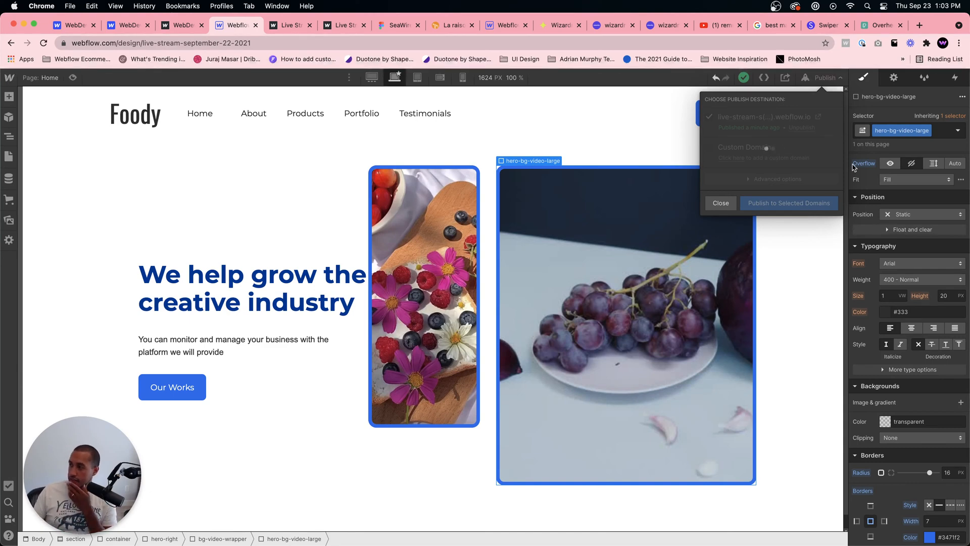
{"action": "left_click", "coordinate": [819, 119]}
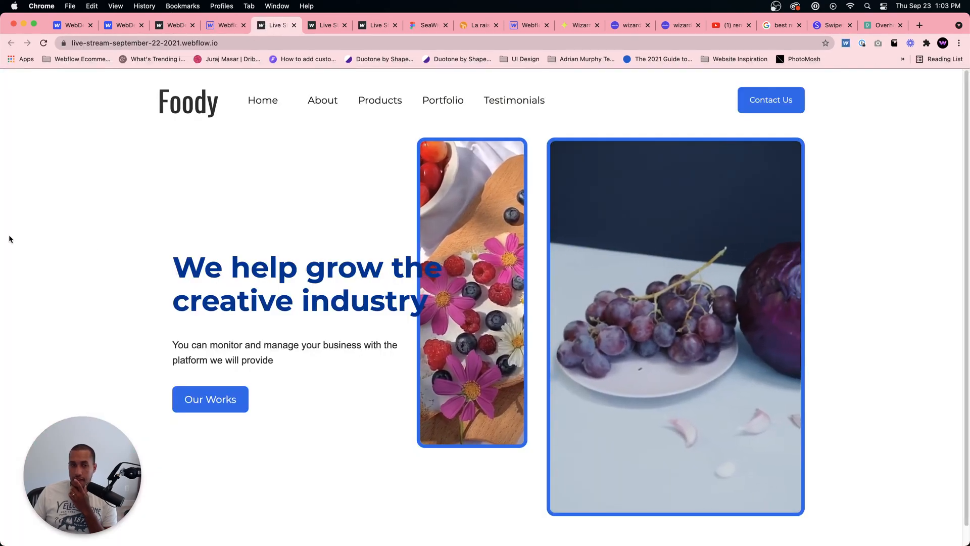
{"action": "left_click_drag", "start_coordinate": [2, 235], "coordinate": [2, 158]}
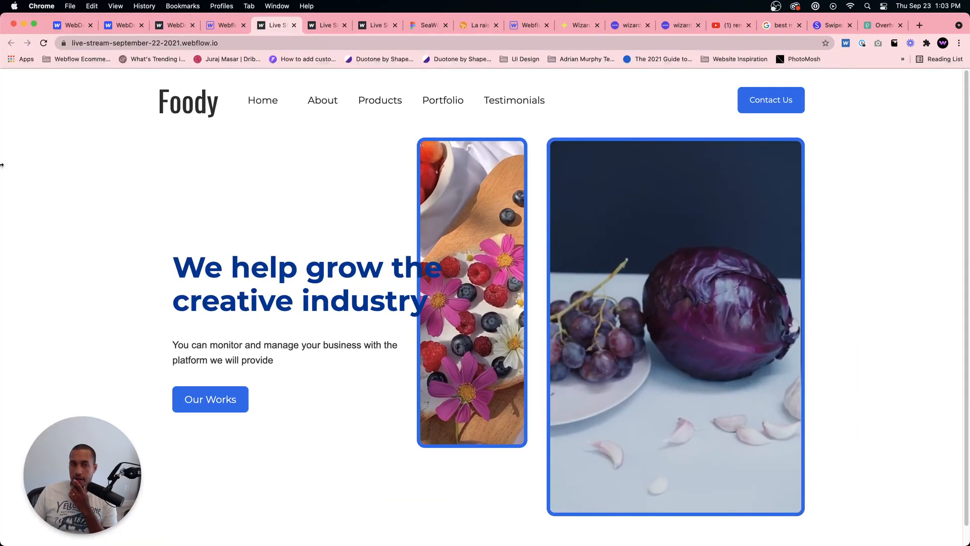
{"action": "key", "text": "super+alt+Left"}
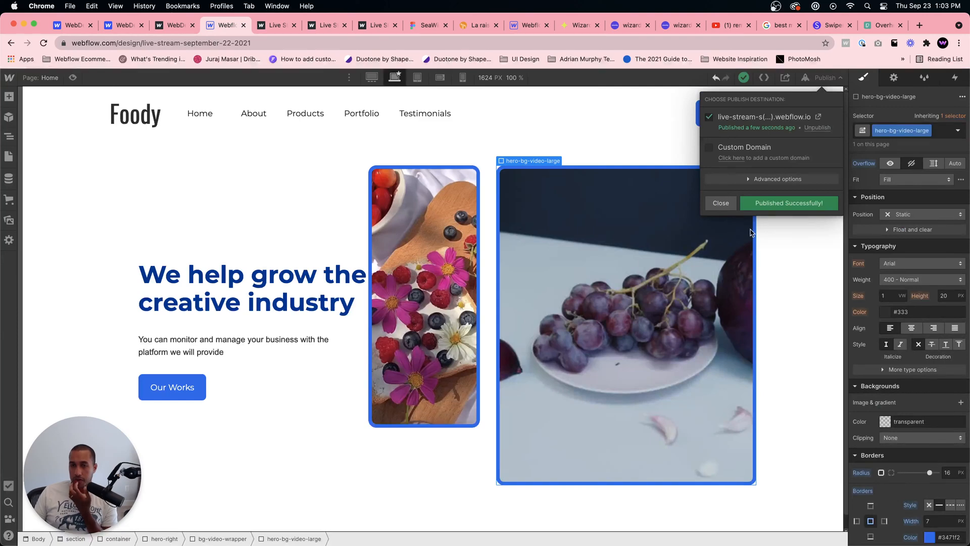
{"action": "left_click", "coordinate": [721, 202]}
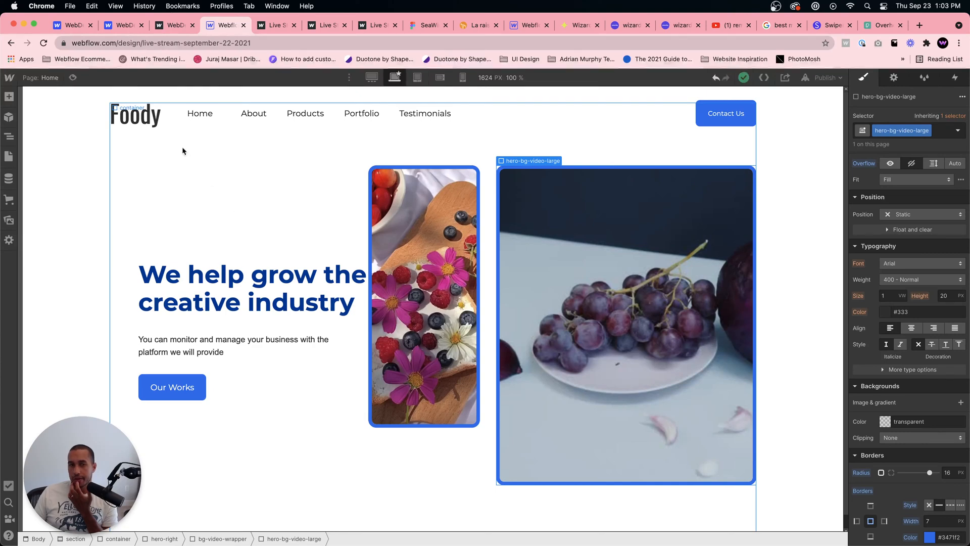
Step: Check the hero container's side padding and set the Navbar's left and right padding to 2 em
{"action": "left_click", "coordinate": [171, 119]}
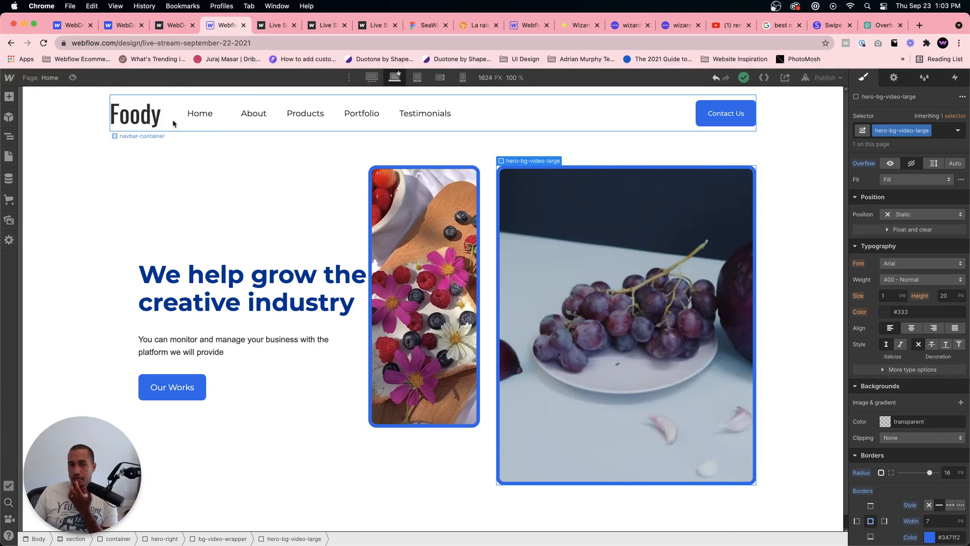
{"action": "left_click", "coordinate": [317, 225]}
{"action": "left_click", "coordinate": [314, 253]}
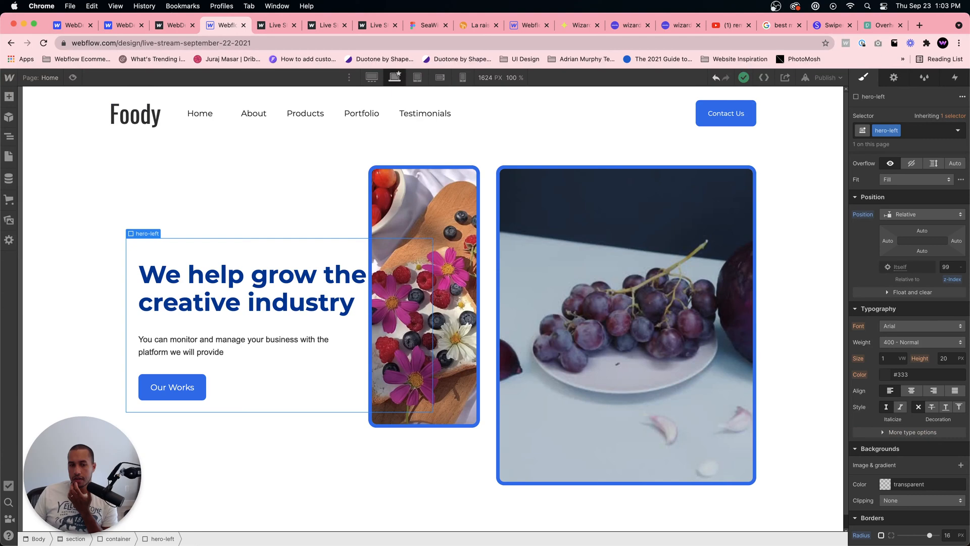
{"action": "left_click", "coordinate": [115, 538]}
{"action": "scroll", "coordinate": [931, 315], "scroll_direction": "up", "scroll_amount": 5}
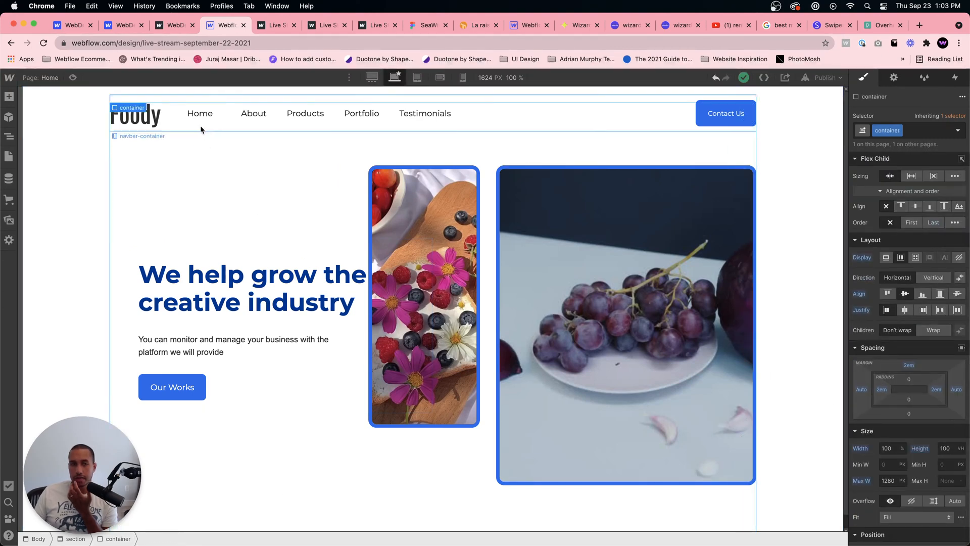
{"action": "left_click", "coordinate": [166, 124]}
{"action": "left_click", "coordinate": [115, 539]}
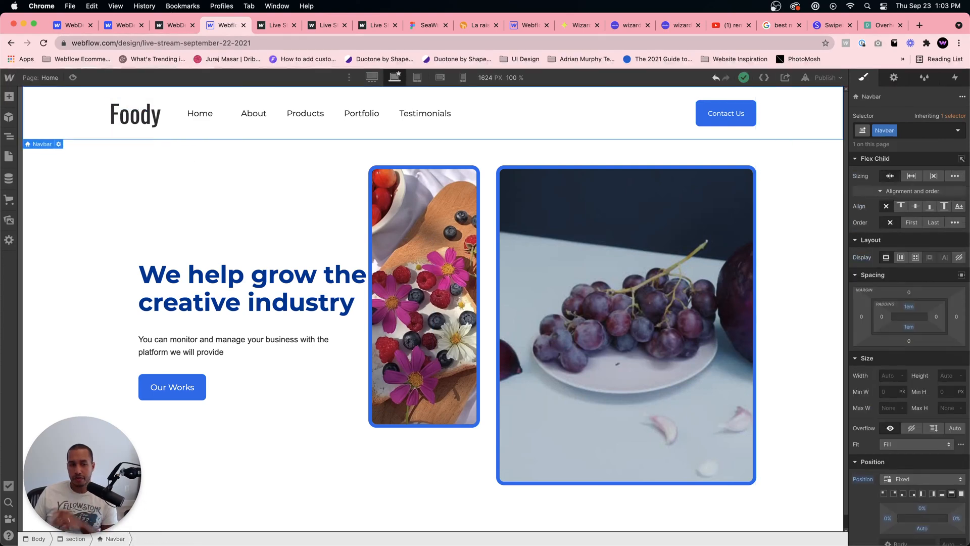
{"action": "left_click", "coordinate": [882, 316]}
{"action": "type", "text": "2em"}
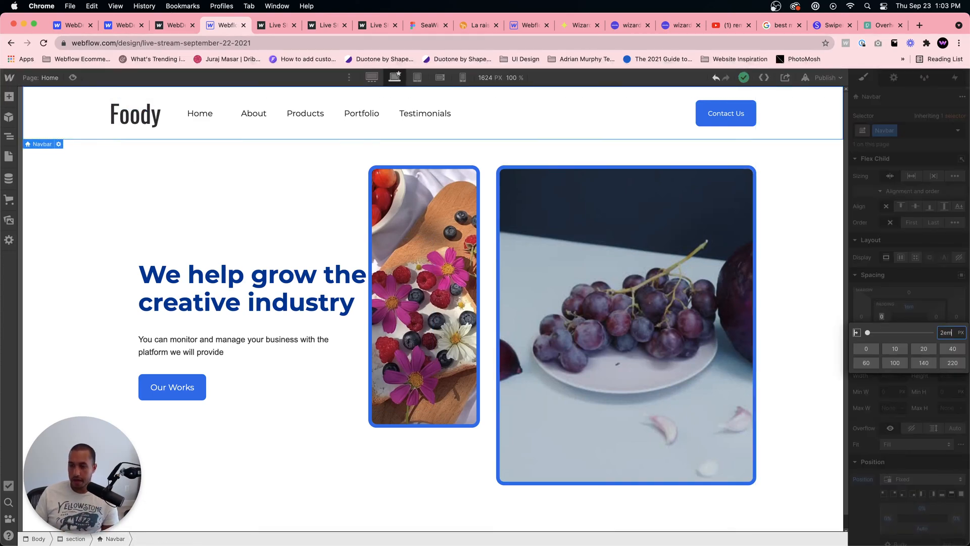
{"action": "key", "text": "Return"}
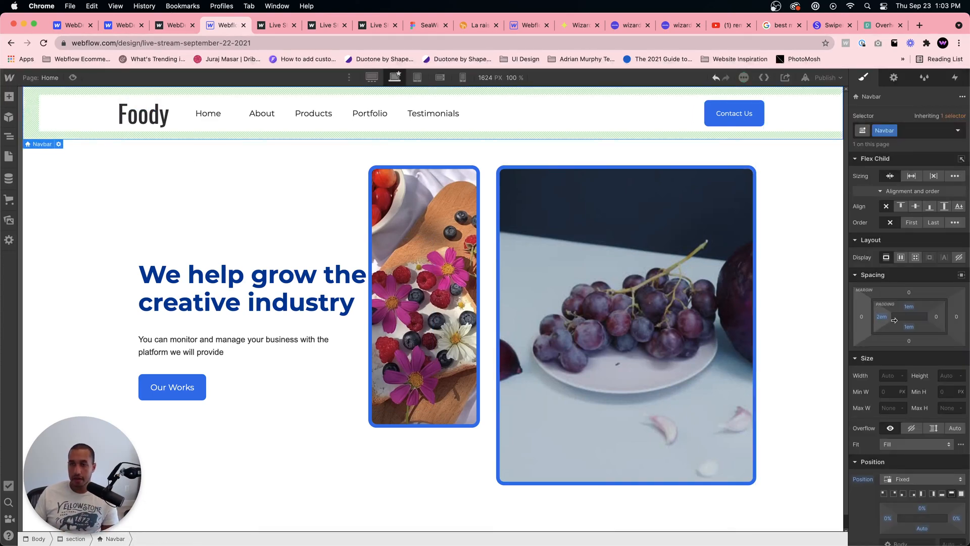
{"action": "left_click", "coordinate": [936, 316]}
{"action": "key", "text": "Return"}
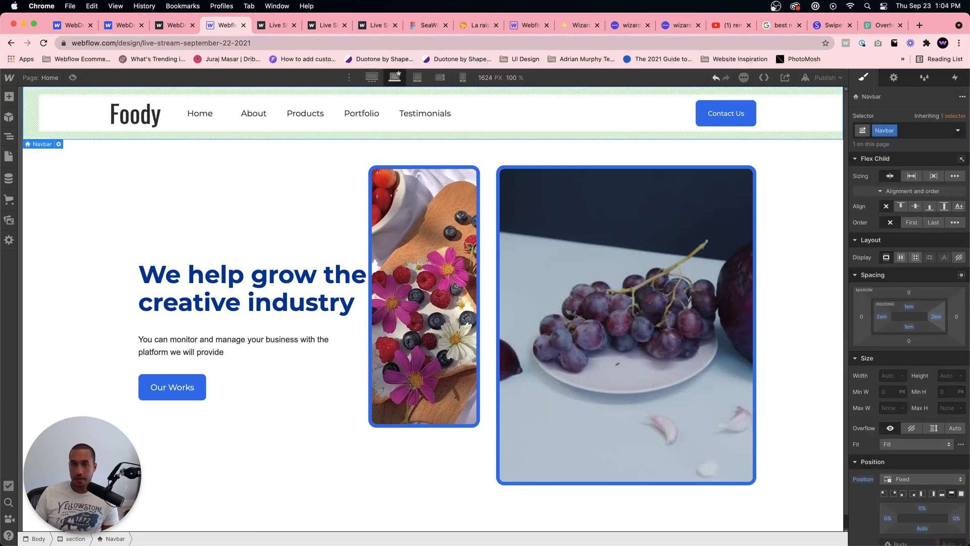
Step: Look for the HTML Embed inside the Style Guide page's container and return to the Home page
{"action": "left_click", "coordinate": [8, 156]}
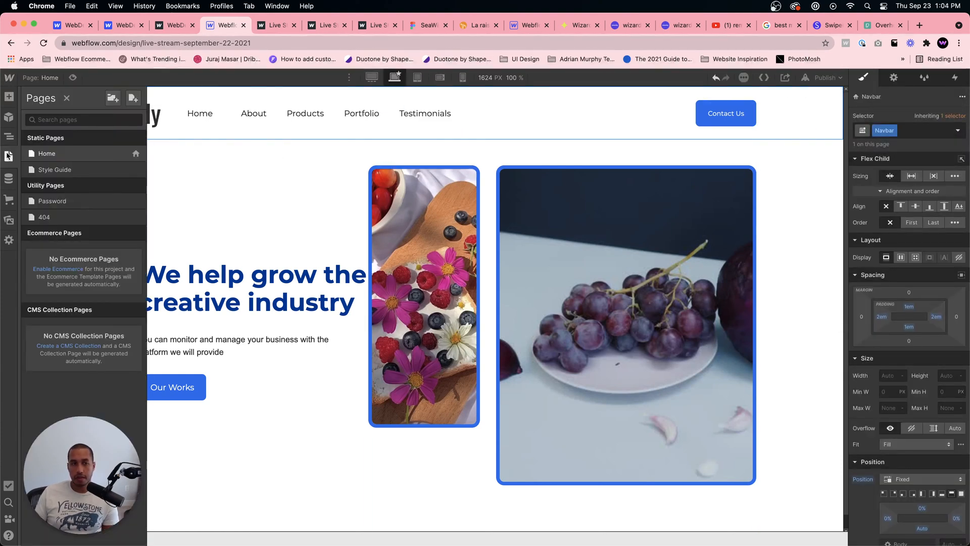
{"action": "left_click", "coordinate": [54, 169]}
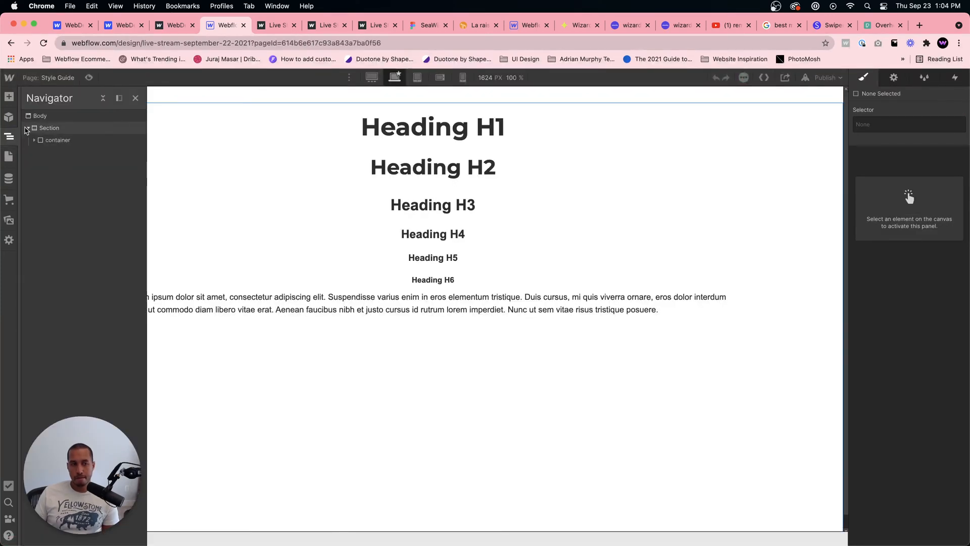
{"action": "left_click", "coordinate": [34, 141]}
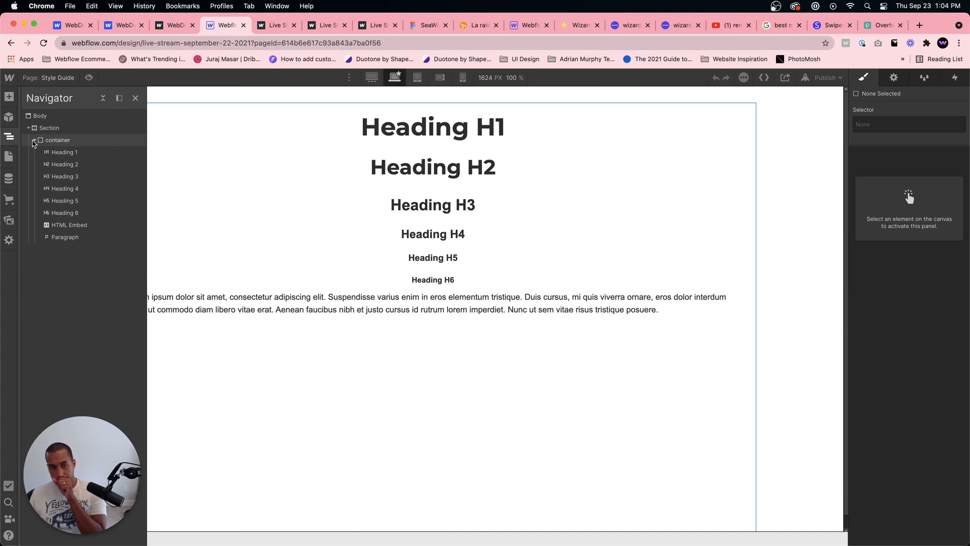
{"action": "left_click", "coordinate": [71, 228]}
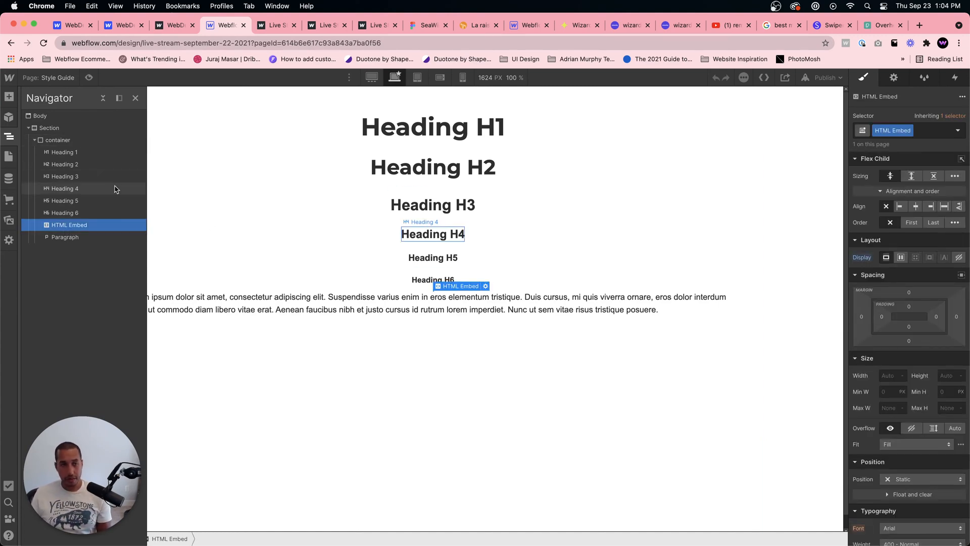
{"action": "left_click", "coordinate": [9, 159]}
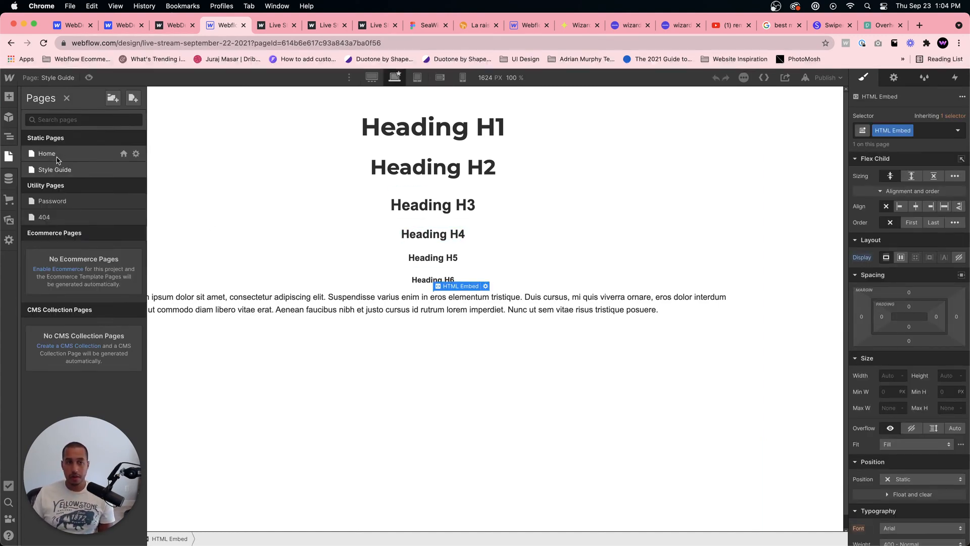
{"action": "left_click", "coordinate": [59, 153]}
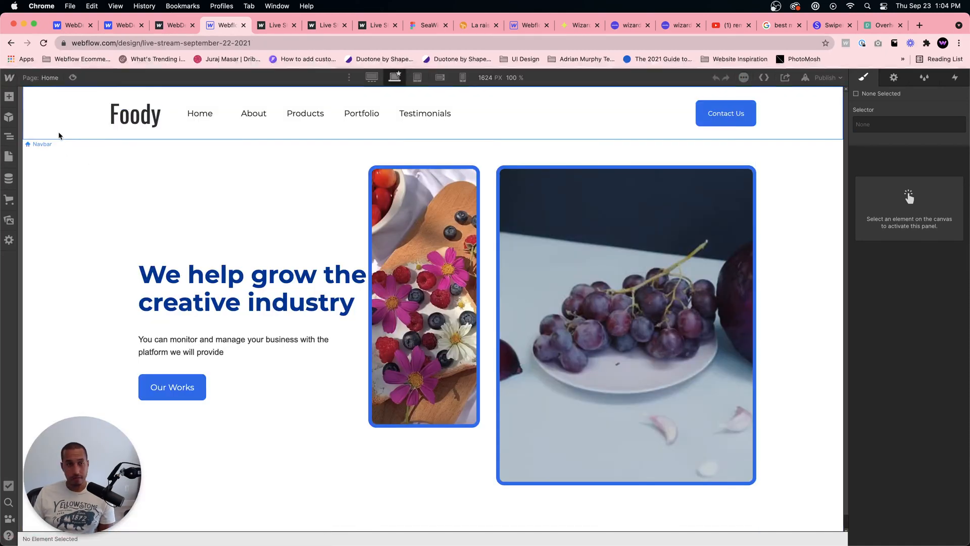
Step: In the Home page's HTML Embed, uncomment the body font-size media query, set its min-width to 1280px and save the code
{"action": "left_click", "coordinate": [9, 136]}
{"action": "left_click", "coordinate": [75, 116]}
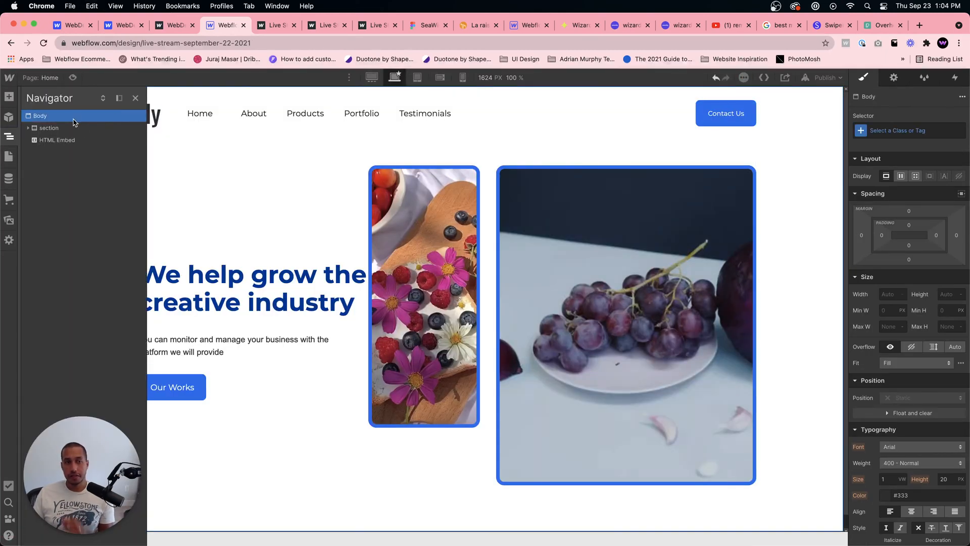
{"action": "left_click", "coordinate": [75, 140]}
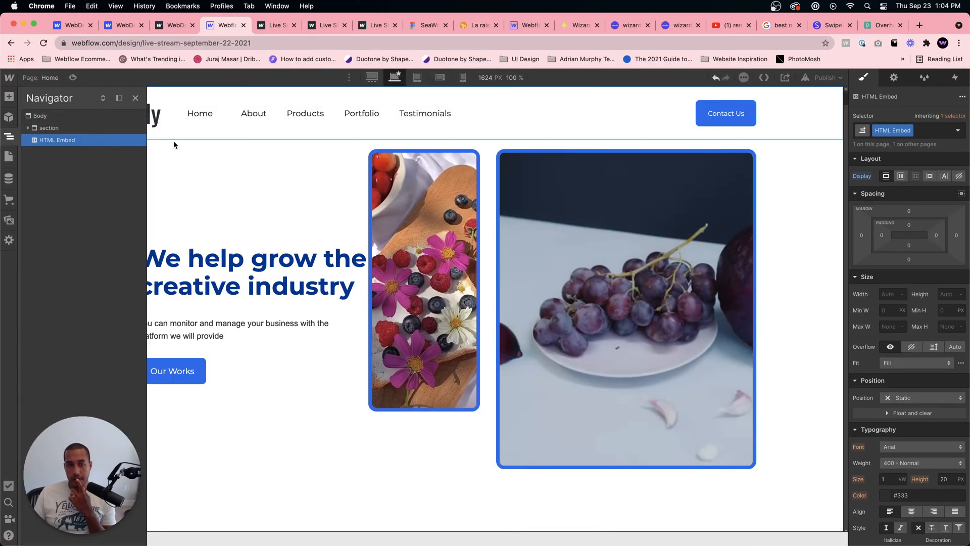
{"action": "left_click", "coordinate": [187, 215]}
{"action": "key", "text": "z"}
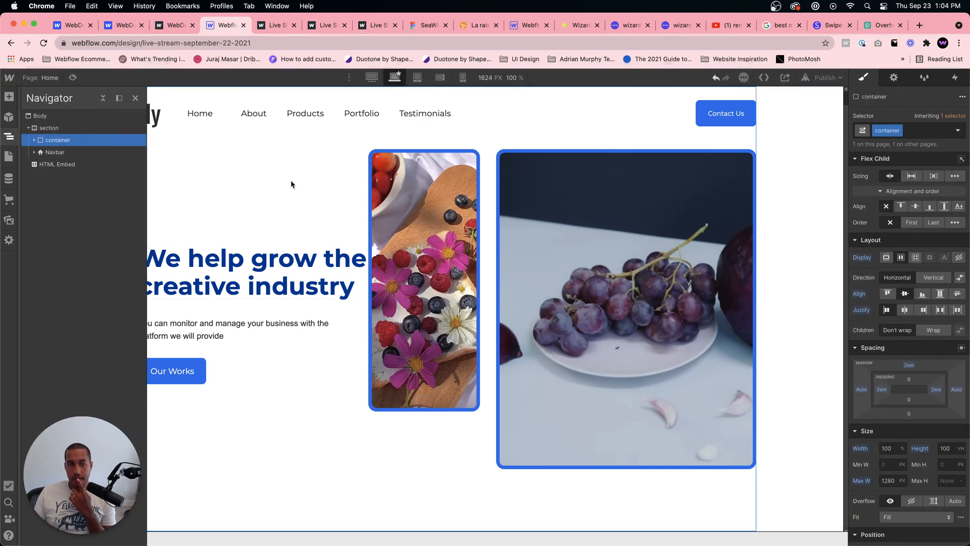
{"action": "left_click", "coordinate": [578, 213]}
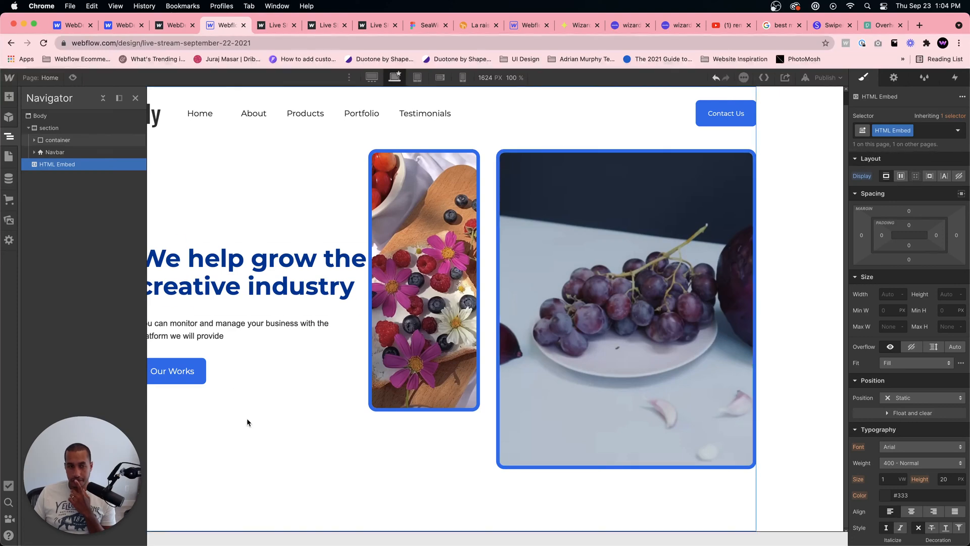
{"action": "left_click", "coordinate": [2, 136]}
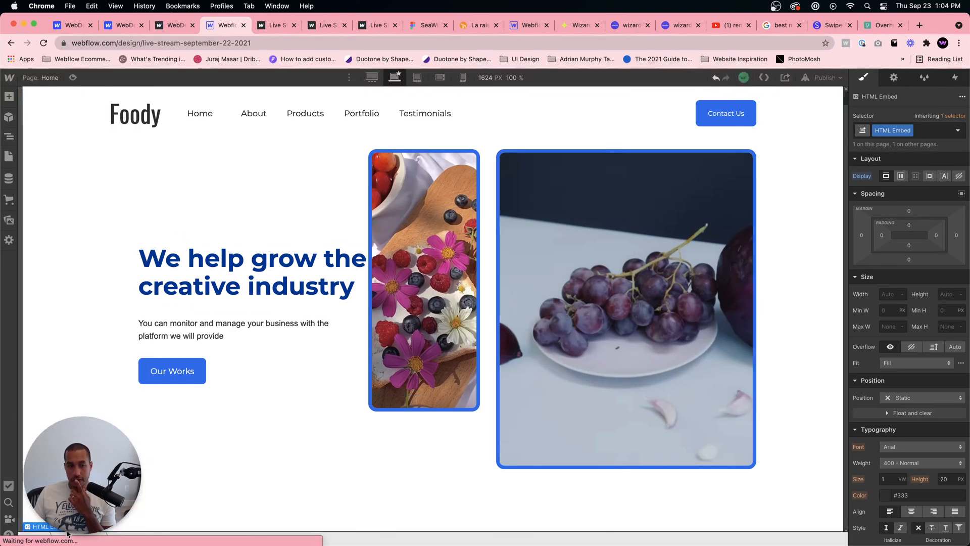
{"action": "double_click", "coordinate": [187, 481]}
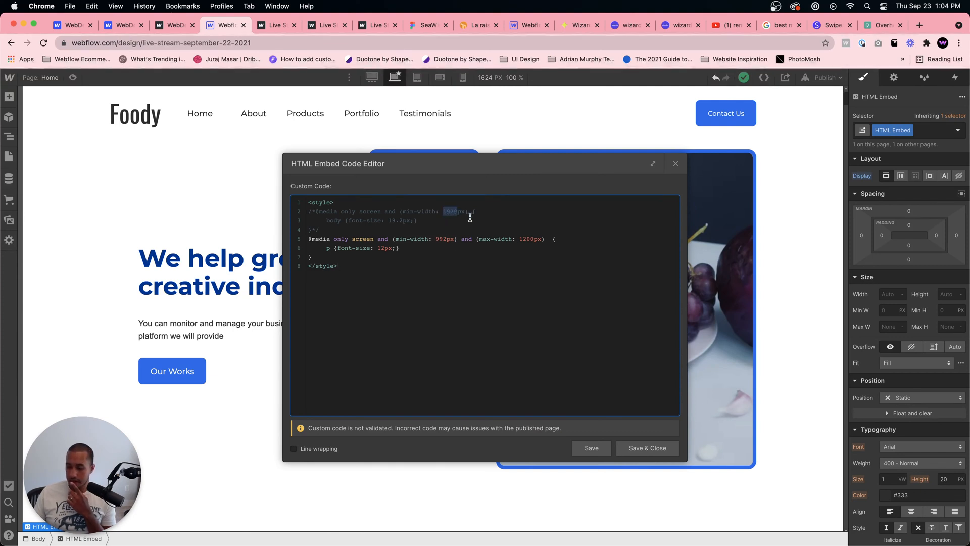
{"action": "type", "text": "1280"}
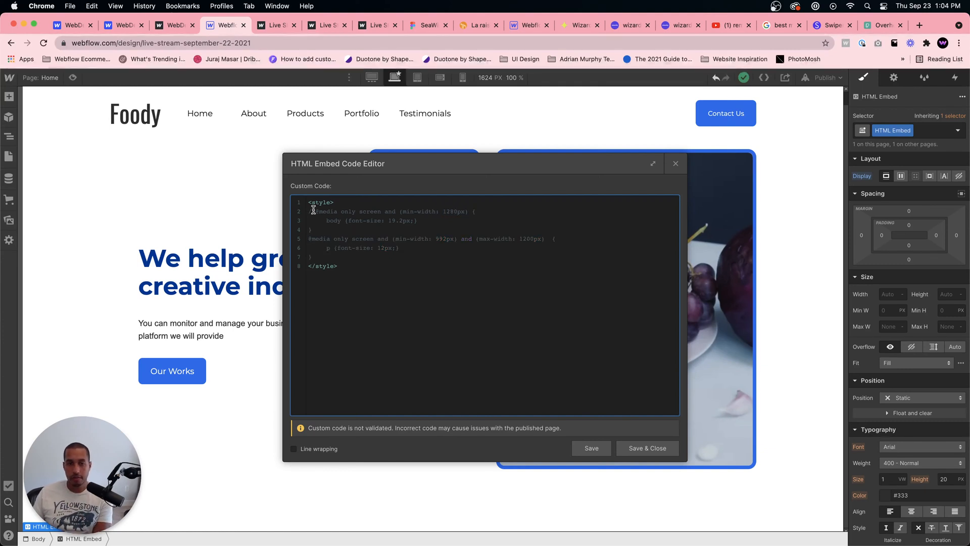
{"action": "key", "text": "BackSpace"}
{"action": "key", "text": "BackSpace"}
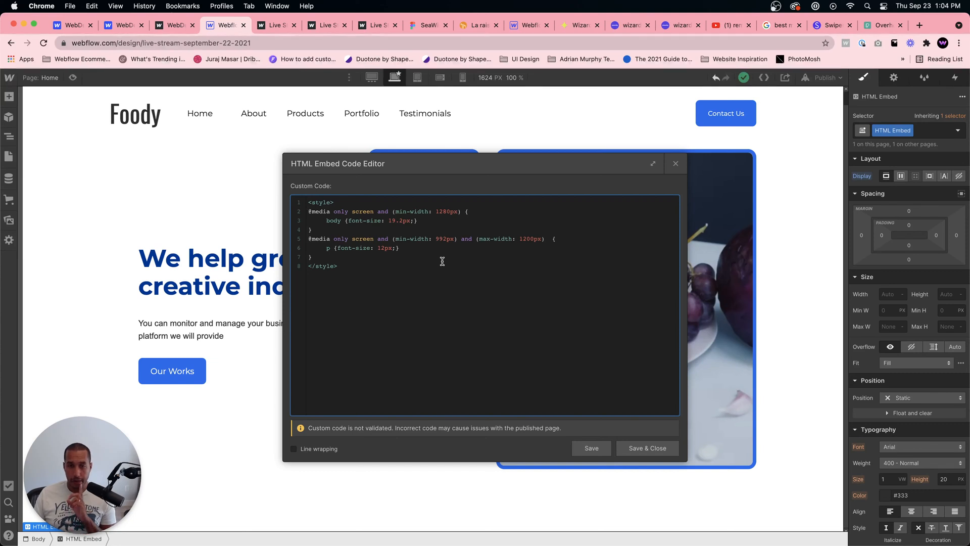
{"action": "left_click", "coordinate": [652, 448]}
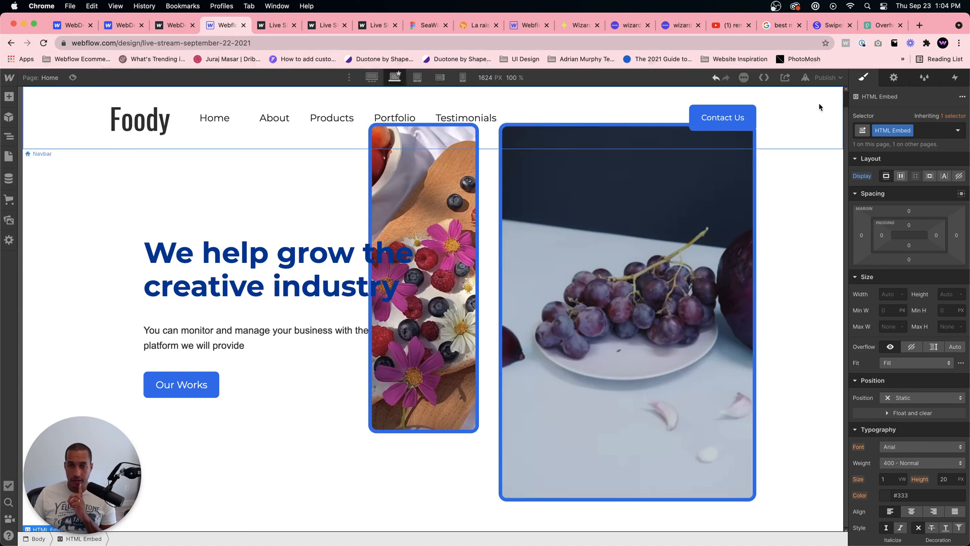
Step: Republish the site to its webflow.io domain and review the body font scaling on the live page at different window widths
{"action": "left_click", "coordinate": [826, 78]}
{"action": "left_click", "coordinate": [798, 202]}
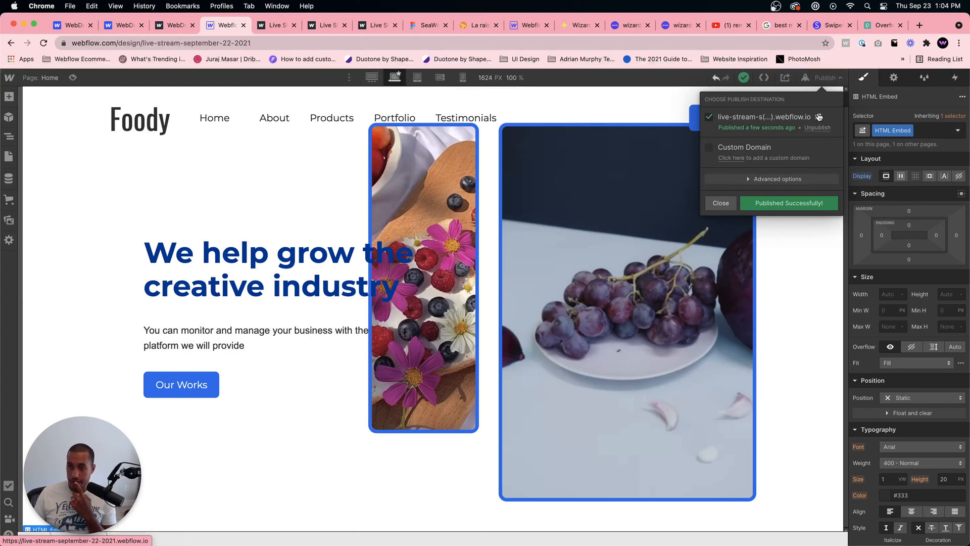
{"action": "left_click", "coordinate": [818, 117]}
{"action": "left_click_drag", "start_coordinate": [1, 243], "coordinate": [2, 196]}
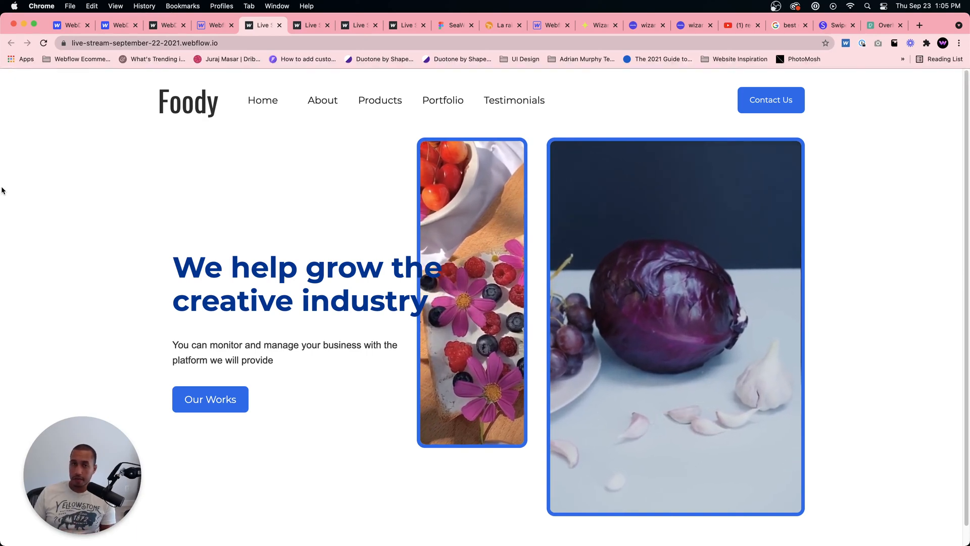
Step: Look at the PX to EM Converter page, close the publish dialog and check the live page against the Designer
{"action": "left_click", "coordinate": [581, 25]}
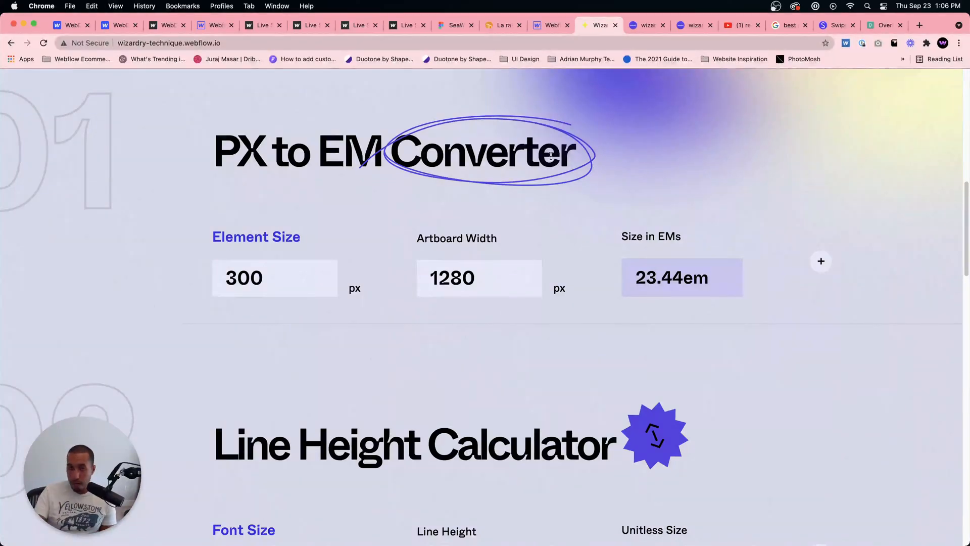
{"action": "left_click", "coordinate": [222, 25]}
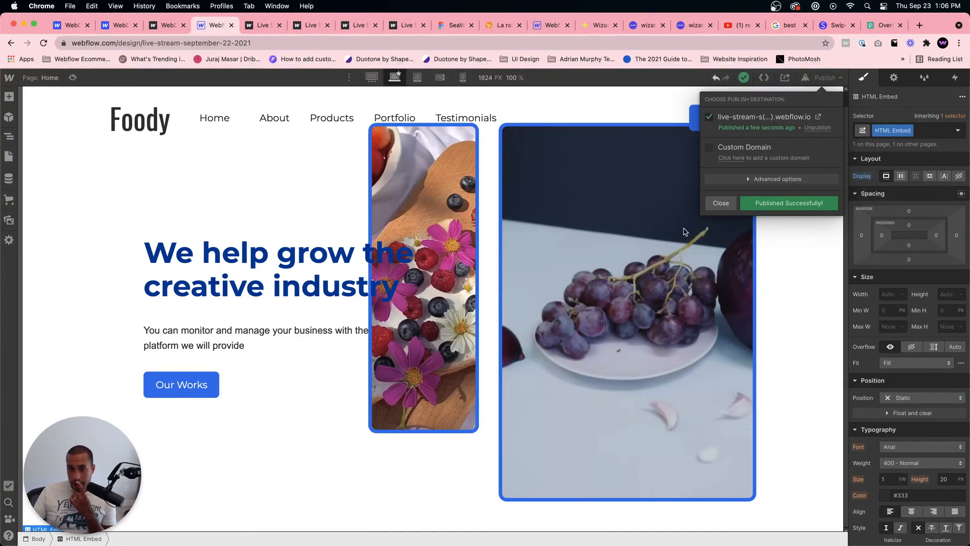
{"action": "left_click", "coordinate": [721, 203]}
{"action": "key", "text": "ctrl+Tab"}
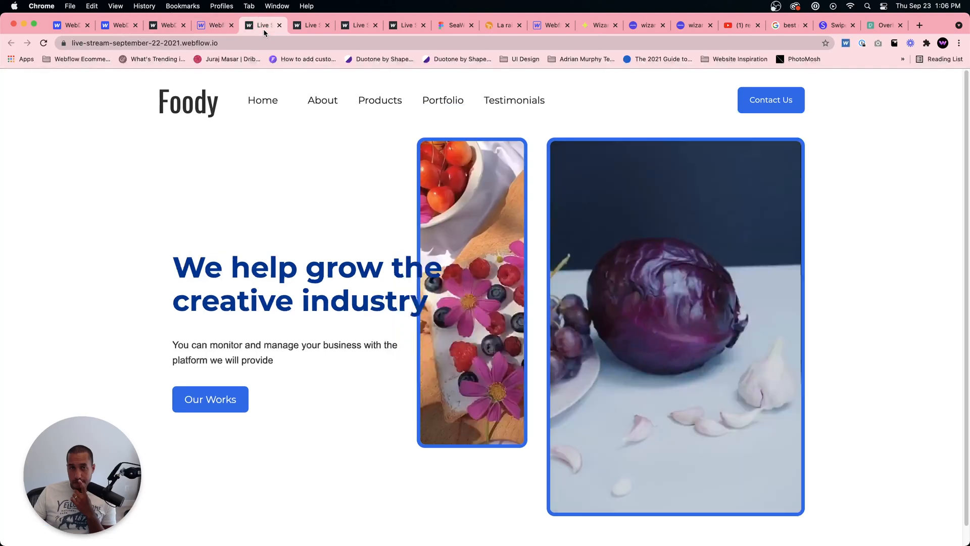
{"action": "mouse_move", "coordinate": [1, 253]}
{"action": "left_mouse_down"}
{"action": "mouse_move", "coordinate": [561, 305]}
{"action": "mouse_move", "coordinate": [263, 269]}
{"action": "mouse_move", "coordinate": [1, 268]}
{"action": "left_mouse_up"}
{"action": "key", "text": "ctrl+shift+Tab"}
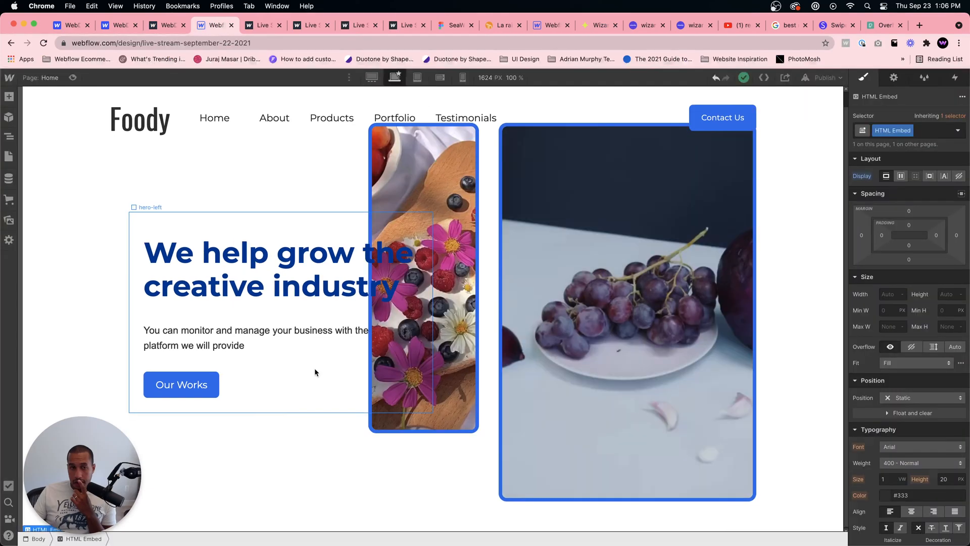
Step: Set the hero container's maximum width to 1440 px
{"action": "left_click", "coordinate": [284, 425]}
{"action": "left_click", "coordinate": [282, 404]}
{"action": "left_click", "coordinate": [117, 539]}
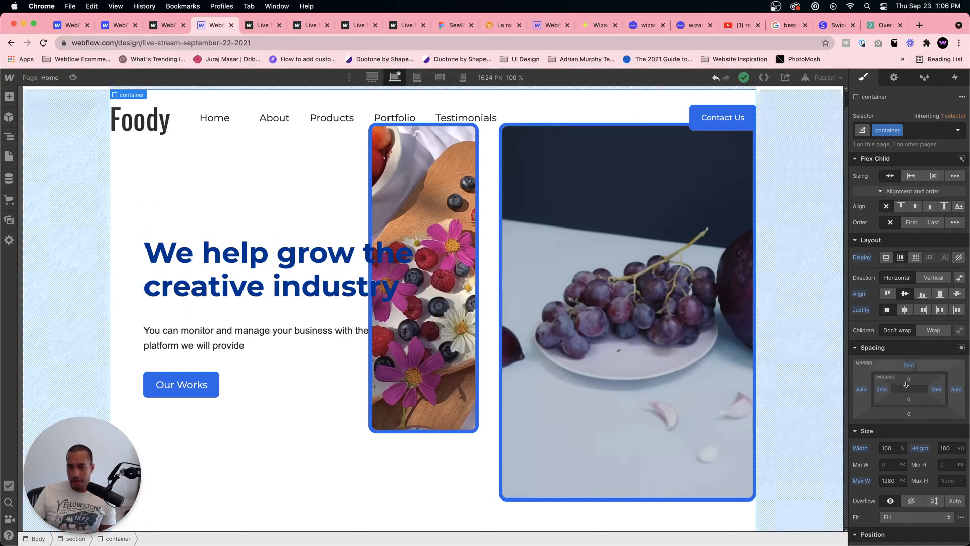
{"action": "left_click", "coordinate": [887, 481]}
{"action": "type", "text": "1140"}
{"action": "key", "text": "Return"}
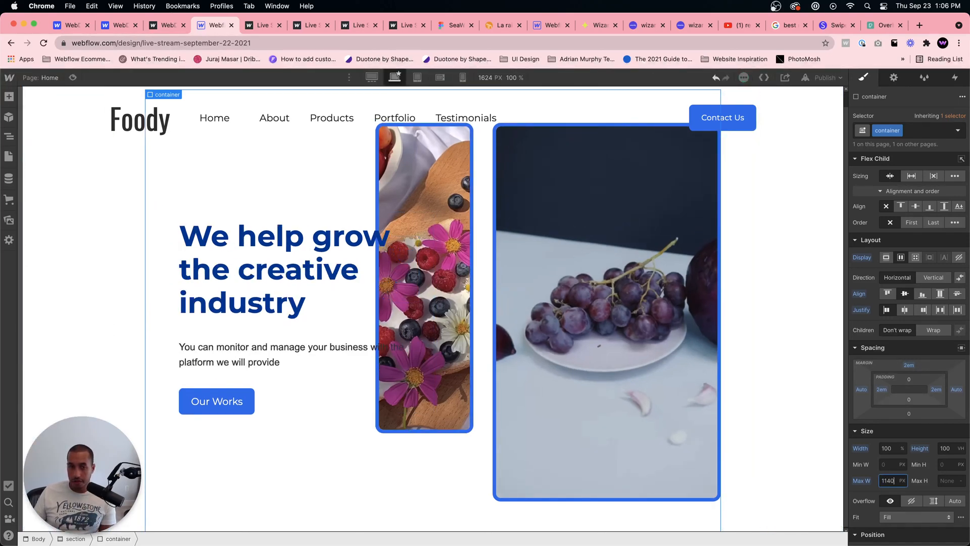
{"action": "type", "text": "11"}
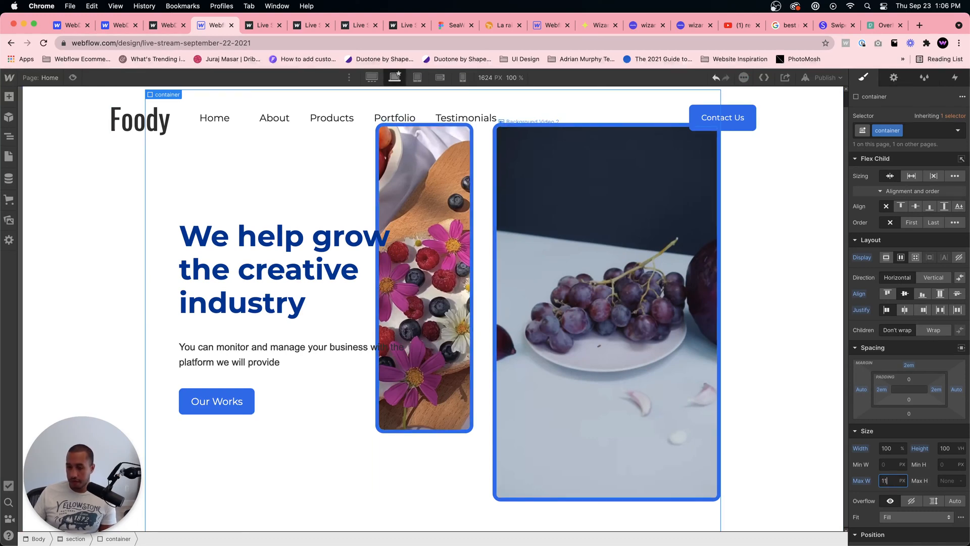
{"action": "type", "text": "44"}
{"action": "key", "text": "BackSpace"}
{"action": "key", "text": "BackSpace"}
{"action": "key", "text": "BackSpace"}
{"action": "type", "text": "440"}
{"action": "key", "text": "Return"}
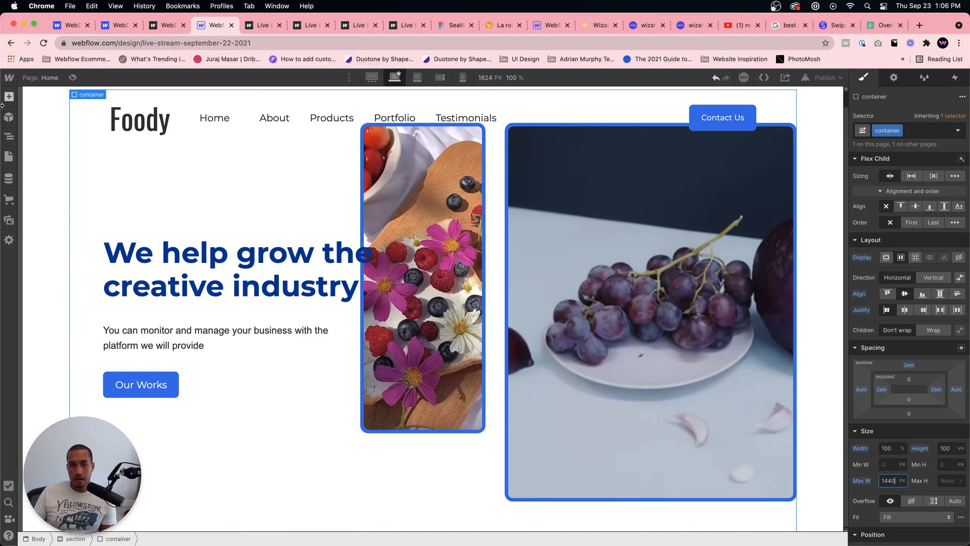
Step: In the Home page's HTML Embed, set the body font-size media query's min-width to 1440px and save the code
{"action": "left_click", "coordinate": [5, 158]}
{"action": "left_click", "coordinate": [134, 154]}
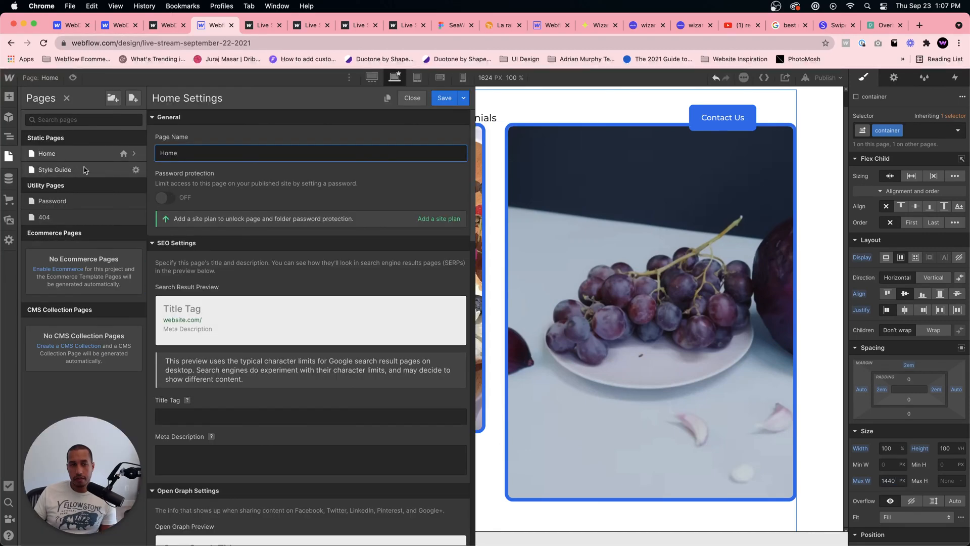
{"action": "left_click", "coordinate": [9, 135]}
{"action": "left_click", "coordinate": [55, 187]}
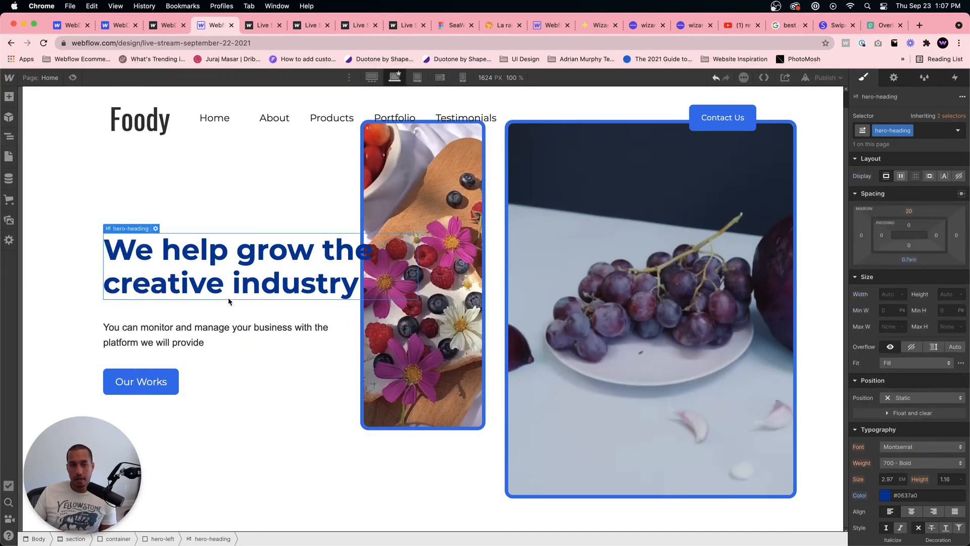
{"action": "left_click", "coordinate": [10, 135]}
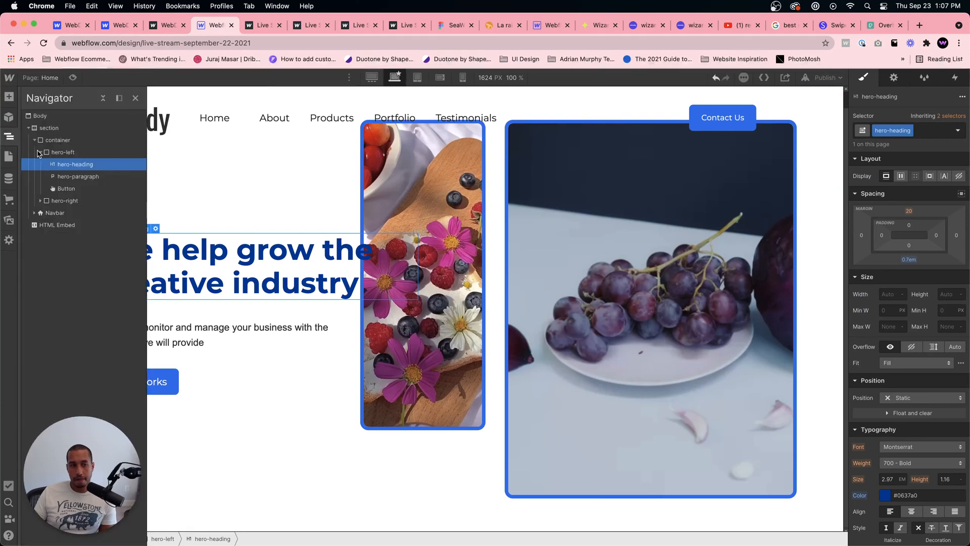
{"action": "left_click", "coordinate": [57, 224]}
{"action": "left_click", "coordinate": [135, 98]}
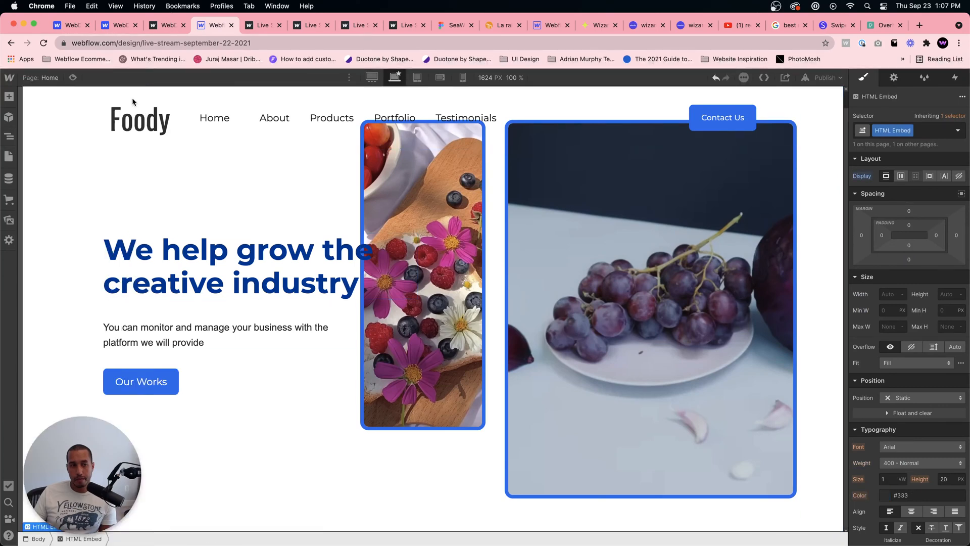
{"action": "double_click", "coordinate": [43, 527]}
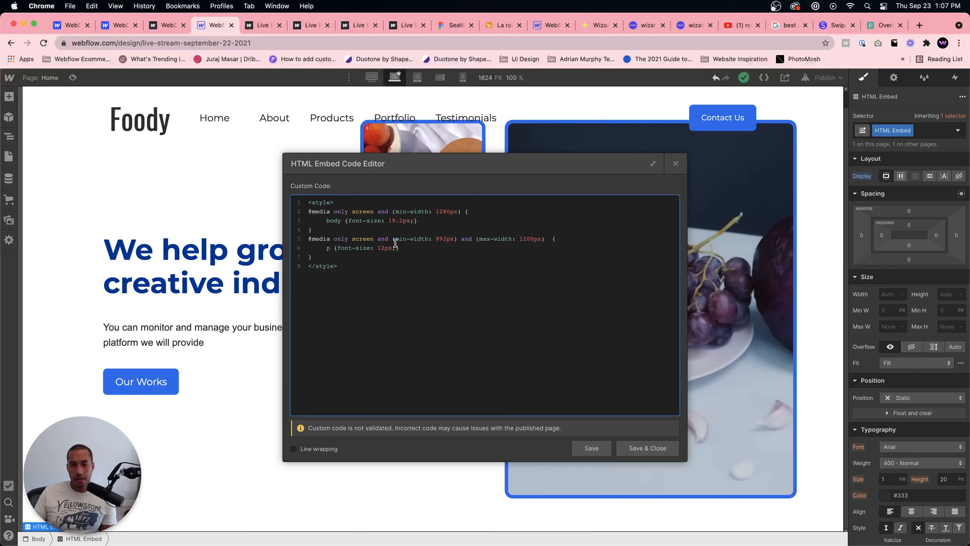
{"action": "left_click_drag", "start_coordinate": [437, 211], "coordinate": [450, 212]}
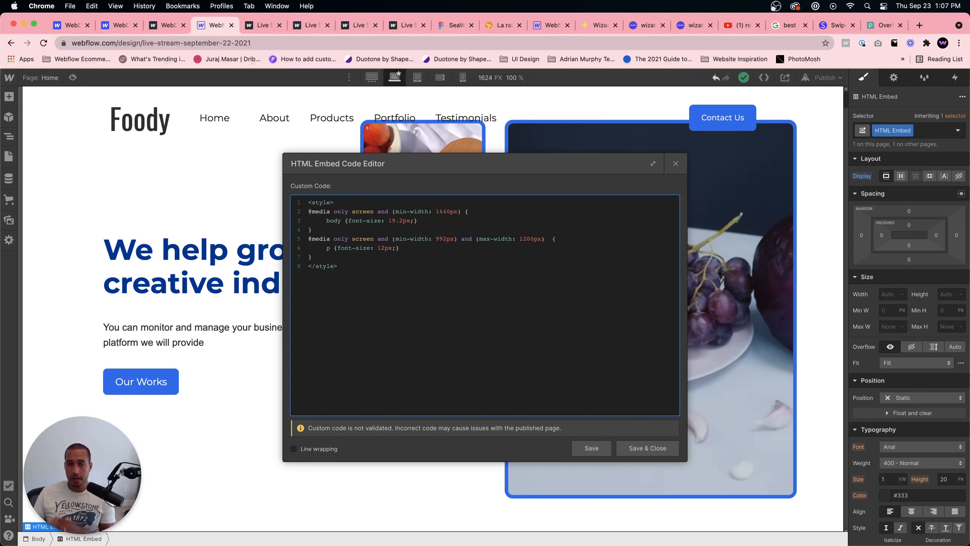
{"action": "left_click", "coordinate": [645, 448]}
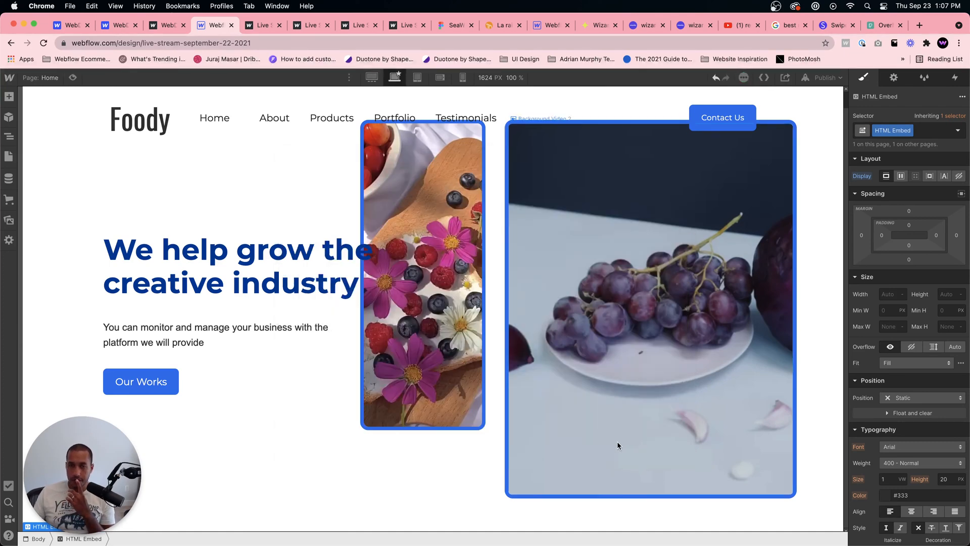
Step: Republish the site to its webflow.io domain and open the live page
{"action": "left_click", "coordinate": [827, 77]}
{"action": "left_click", "coordinate": [786, 206]}
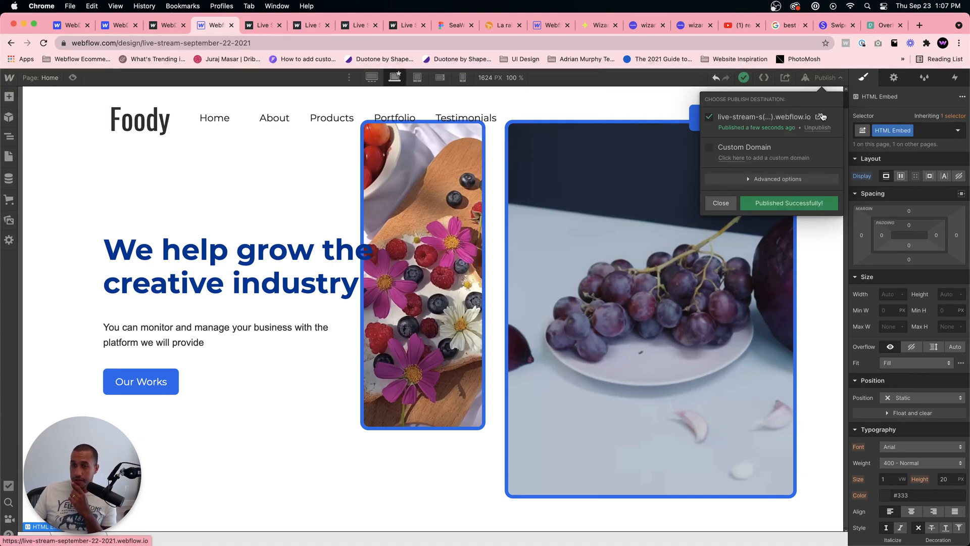
{"action": "left_click", "coordinate": [814, 119]}
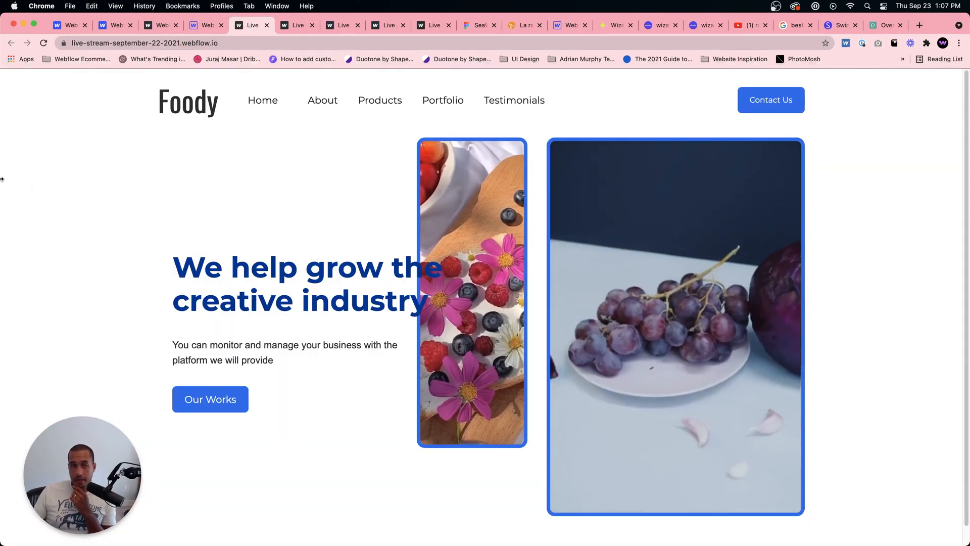
Step: Examine how the hero text and videos scale on the live page while narrowing and widening the browser window
{"action": "left_click_drag", "start_coordinate": [2, 188], "coordinate": [58, 131]}
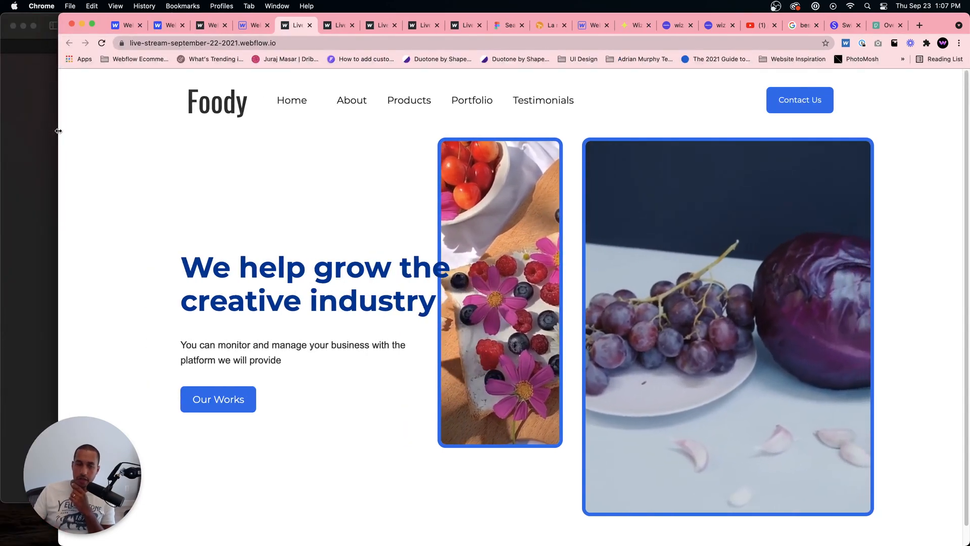
{"action": "left_click_drag", "start_coordinate": [59, 131], "coordinate": [127, 89]}
{"action": "left_click_drag", "start_coordinate": [127, 89], "coordinate": [1, 83]}
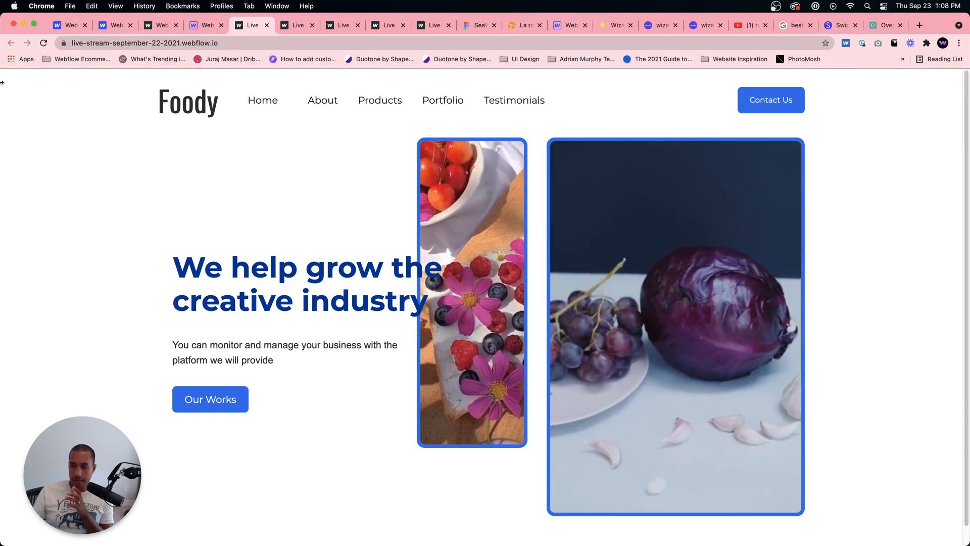
{"action": "left_click_drag", "start_coordinate": [1, 82], "coordinate": [22, 64]}
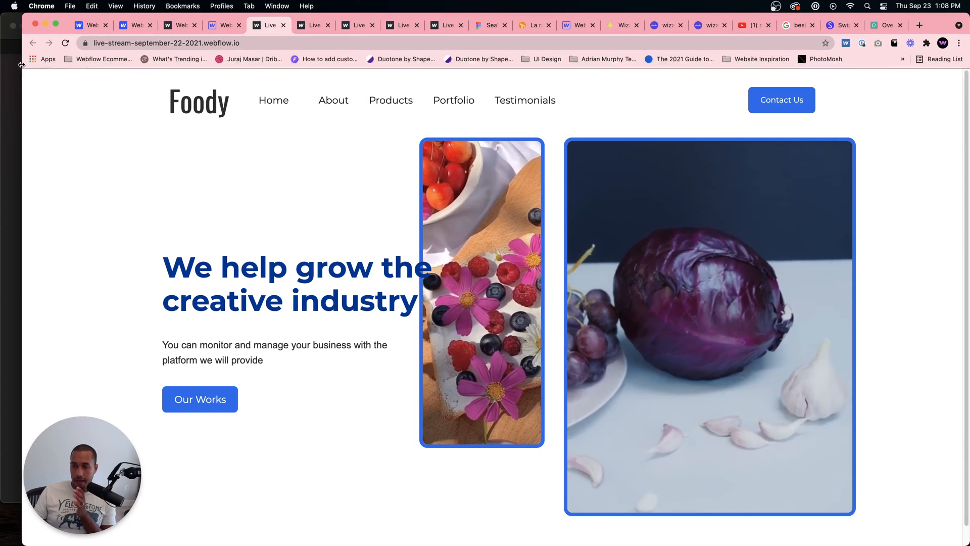
{"action": "left_click_drag", "start_coordinate": [21, 64], "coordinate": [4, 23]}
Step: On the tablet breakpoint, set the Body (All Pages) font size to 14 px, and return to the desktop breakpoint
{"action": "left_click", "coordinate": [202, 25]}
{"action": "left_click", "coordinate": [272, 76]}
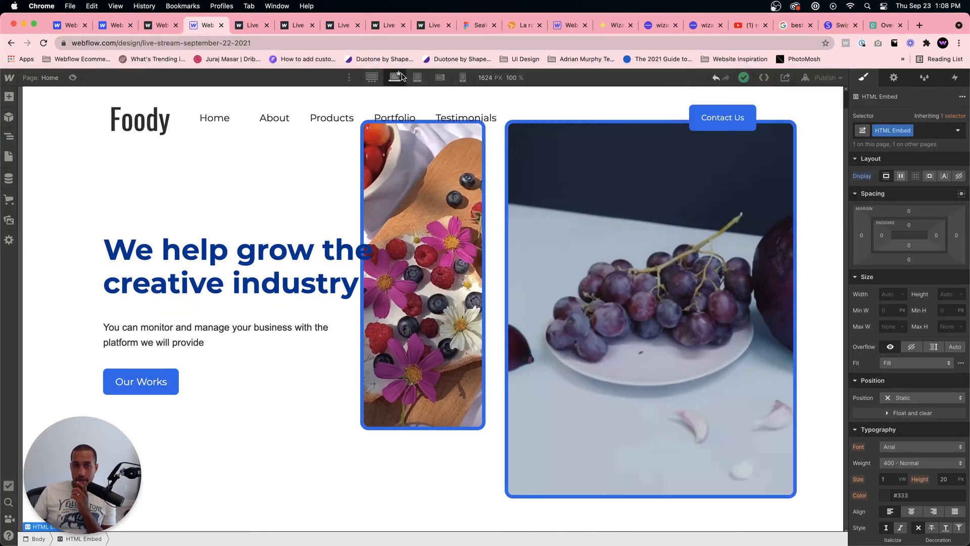
{"action": "left_click", "coordinate": [417, 77]}
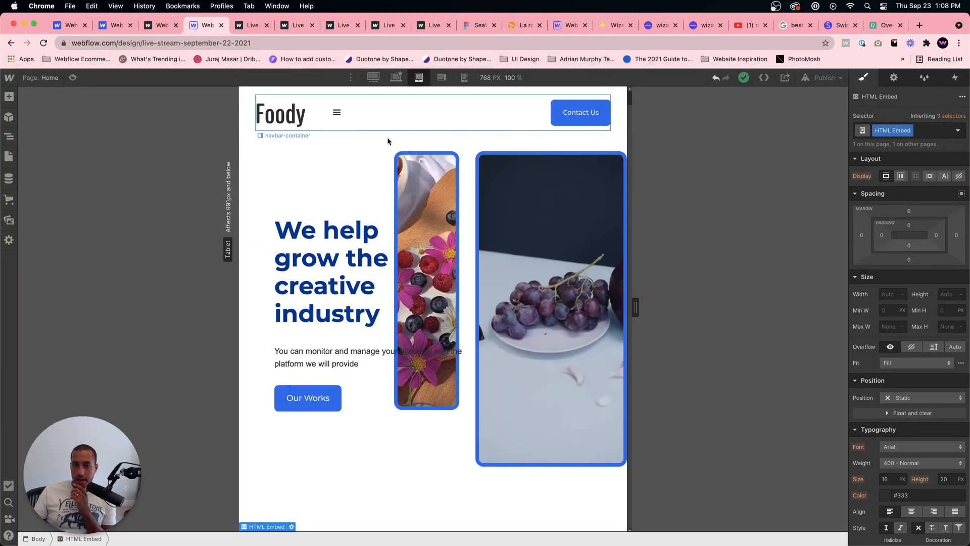
{"action": "left_click", "coordinate": [9, 137]}
{"action": "left_click", "coordinate": [158, 137]}
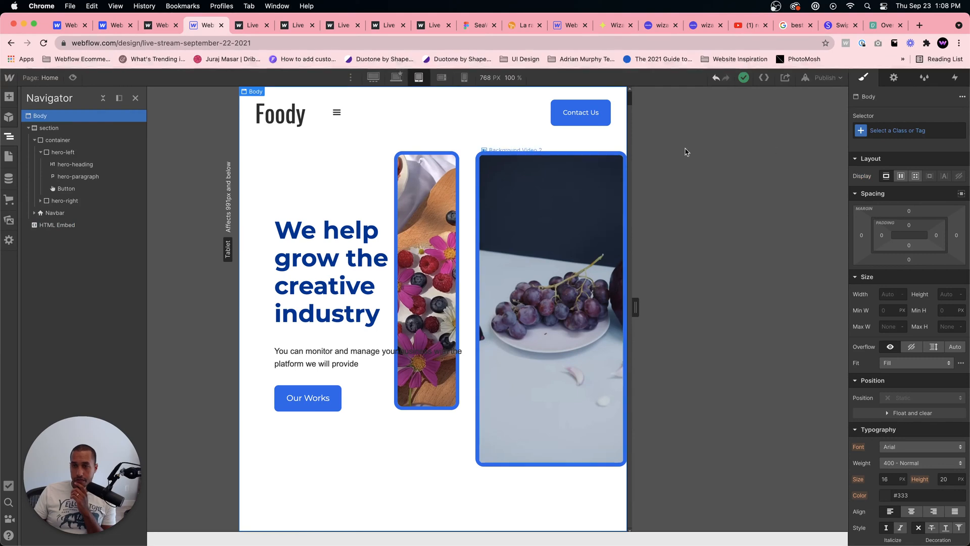
{"action": "left_click", "coordinate": [891, 131]}
{"action": "left_click", "coordinate": [879, 183]}
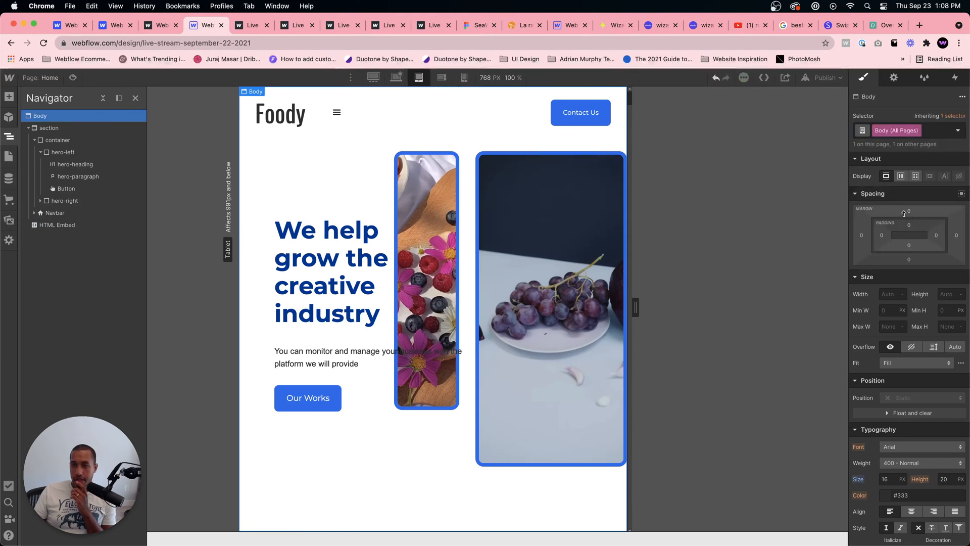
{"action": "scroll", "coordinate": [919, 316], "scroll_direction": "down", "scroll_amount": 4}
{"action": "scroll", "coordinate": [913, 328], "scroll_direction": "down", "scroll_amount": 1}
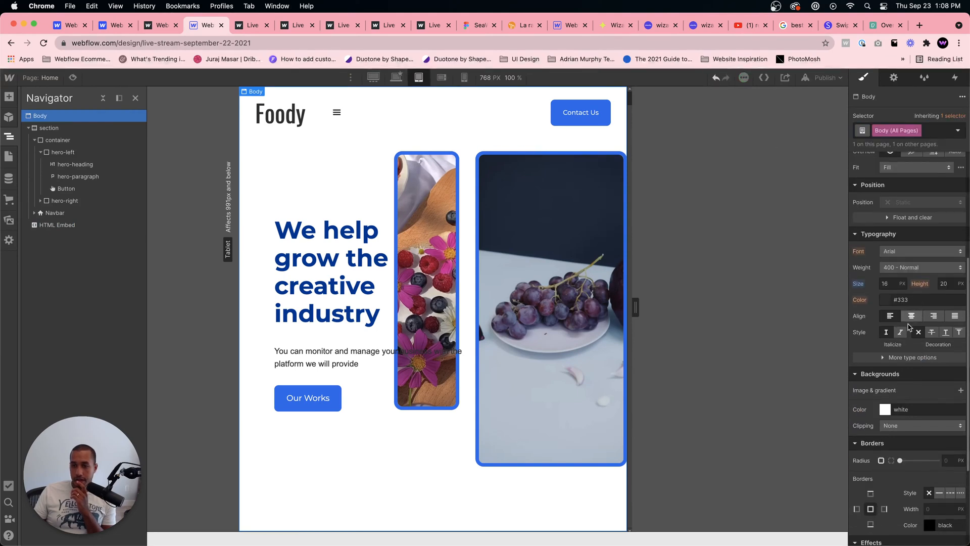
{"action": "scroll", "coordinate": [908, 320], "scroll_direction": "up", "scroll_amount": 1}
{"action": "left_click", "coordinate": [893, 297]}
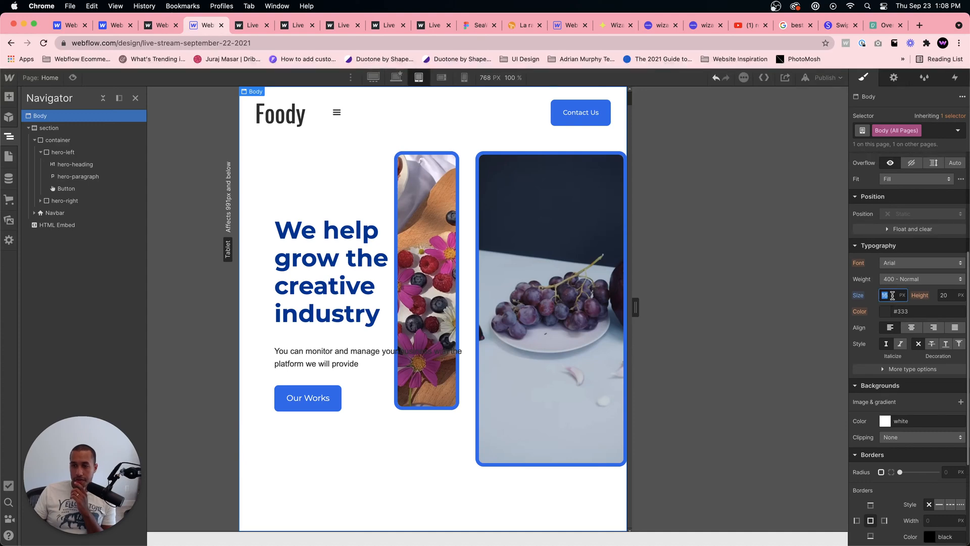
{"action": "type", "text": "11"}
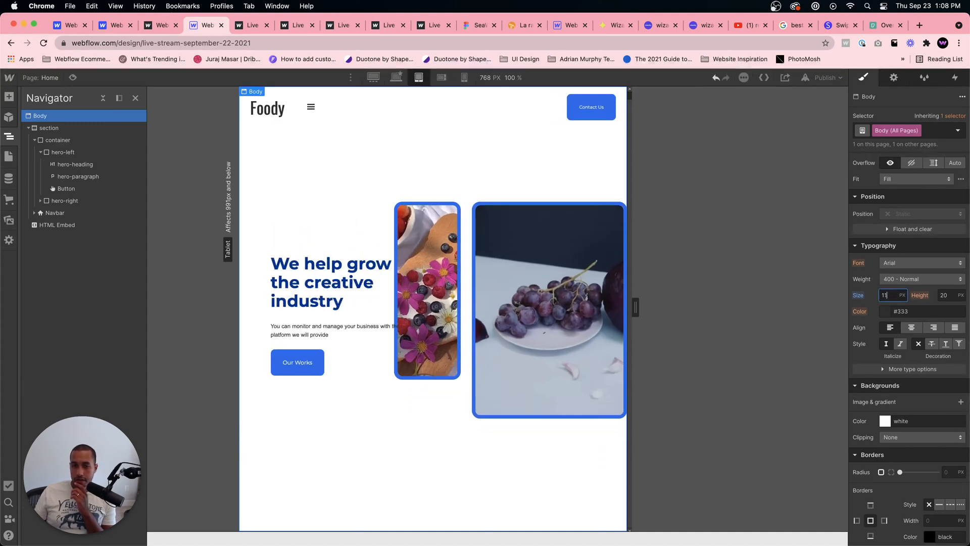
{"action": "key", "text": "Up"}
{"action": "key", "text": "Up"}
{"action": "key", "text": "Up"}
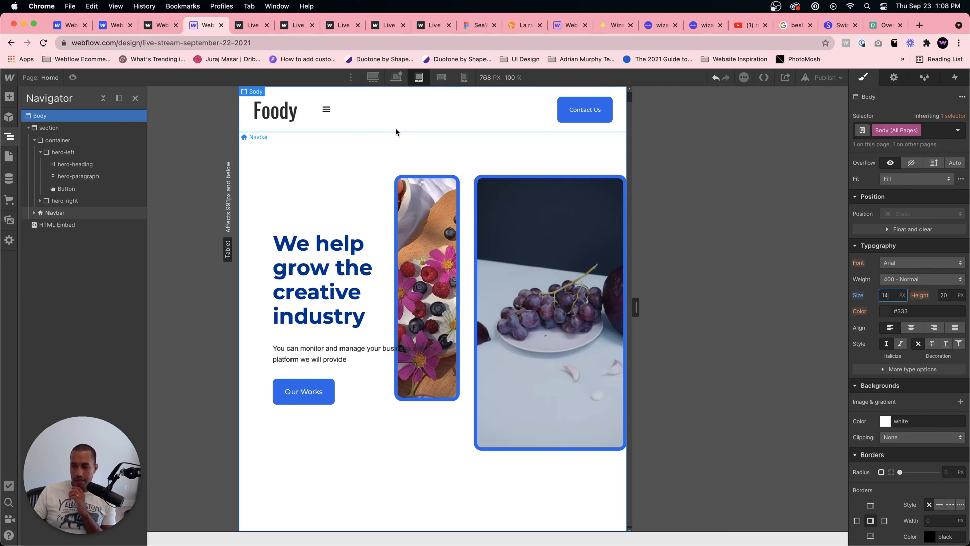
{"action": "left_click", "coordinate": [395, 84]}
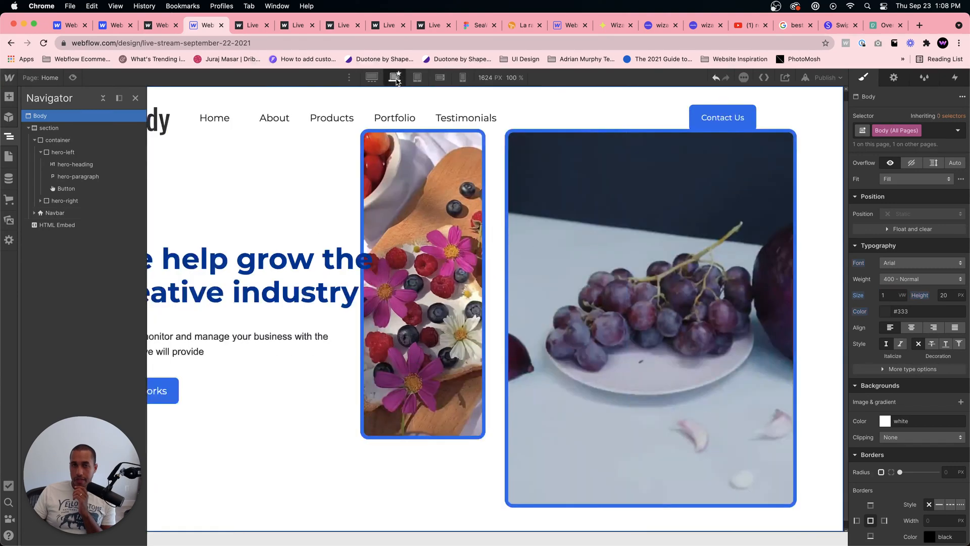
{"action": "left_click", "coordinate": [341, 192]}
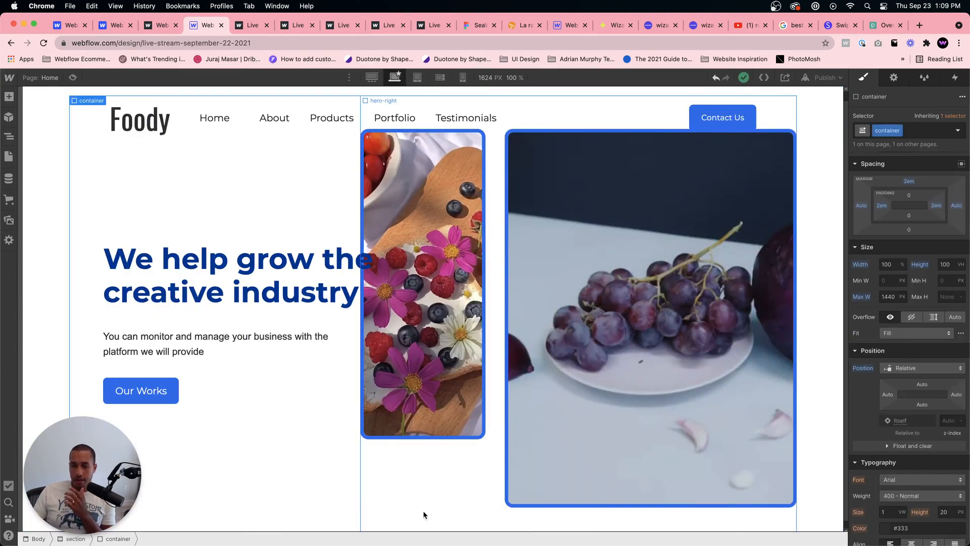
Step: Switch to Safari and skim the CSS-Tricks and Engage articles on em, rem and px units and the "rems and ems accessibility" search results
{"action": "mouse_move", "coordinate": [409, 538]}
{"action": "left_click", "coordinate": [296, 521]}
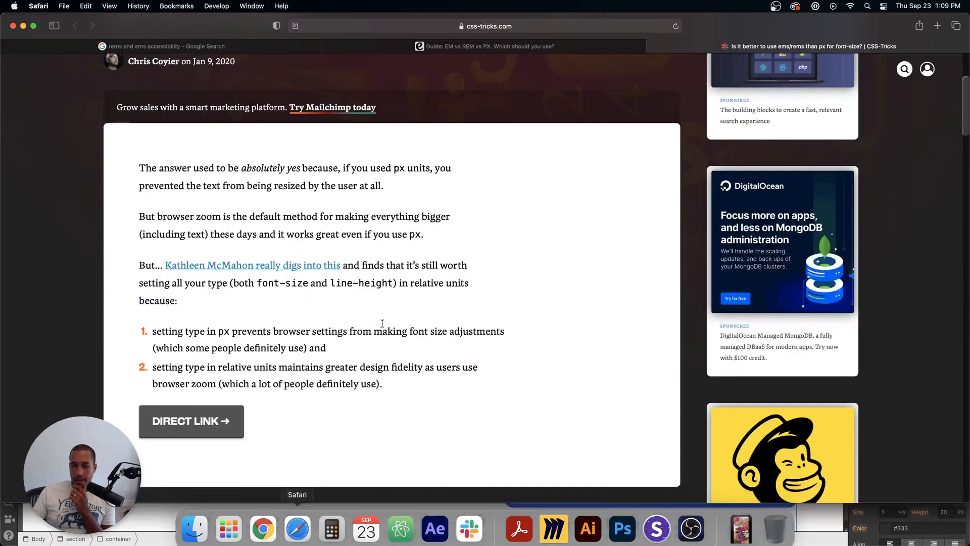
{"action": "left_click", "coordinate": [444, 48]}
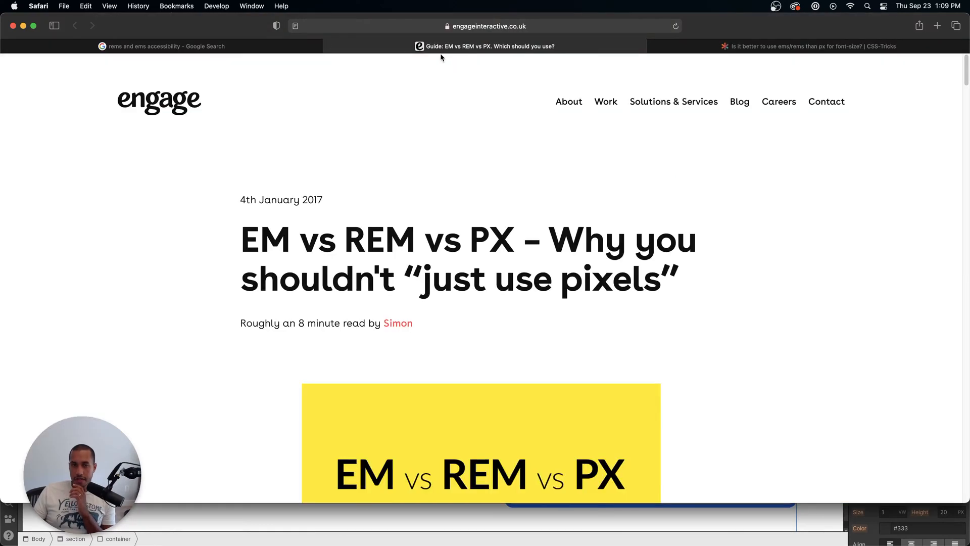
{"action": "left_click", "coordinate": [239, 46]}
{"action": "left_click", "coordinate": [383, 46]}
{"action": "scroll", "coordinate": [447, 249], "scroll_direction": "down", "scroll_amount": 6}
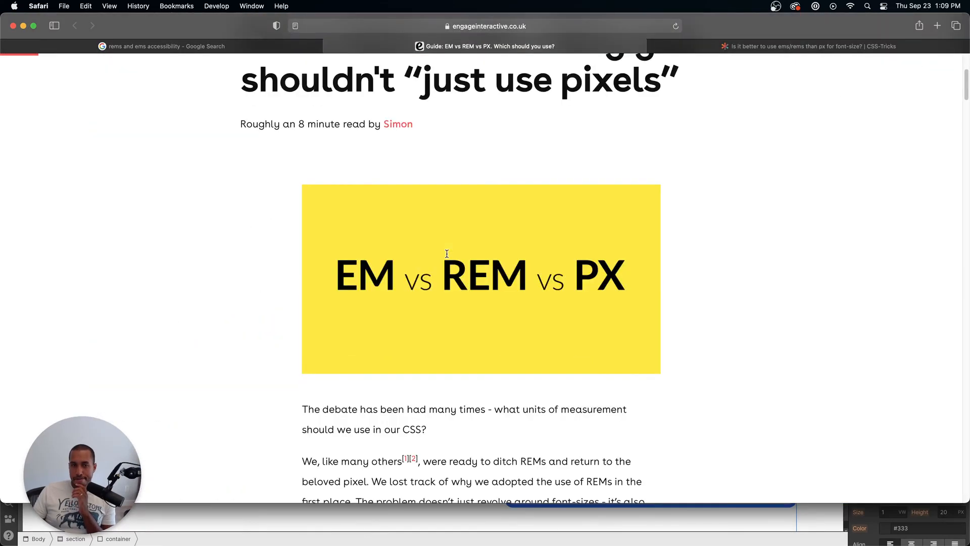
{"action": "scroll", "coordinate": [447, 250], "scroll_direction": "up", "scroll_amount": 6}
{"action": "scroll", "coordinate": [447, 250], "scroll_direction": "down", "scroll_amount": 15}
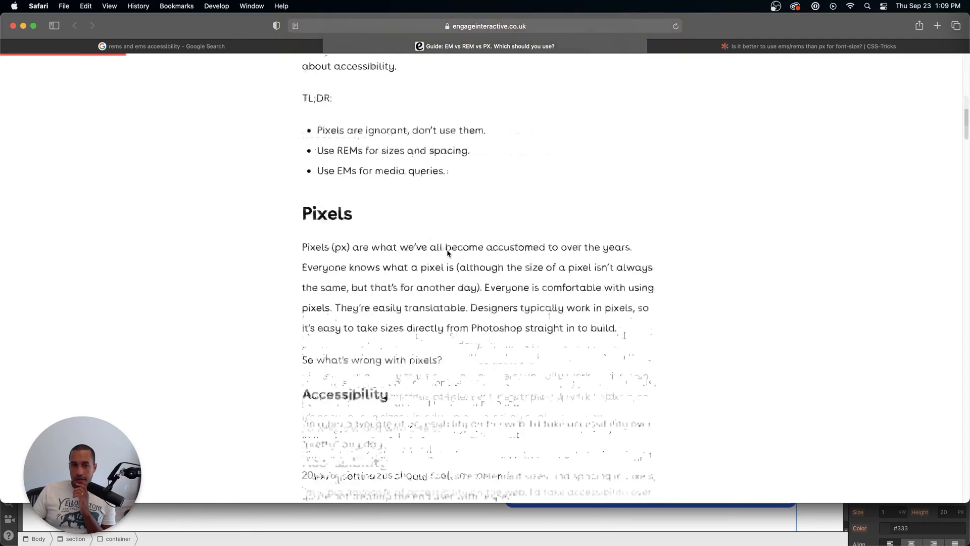
{"action": "left_click", "coordinate": [177, 46]}
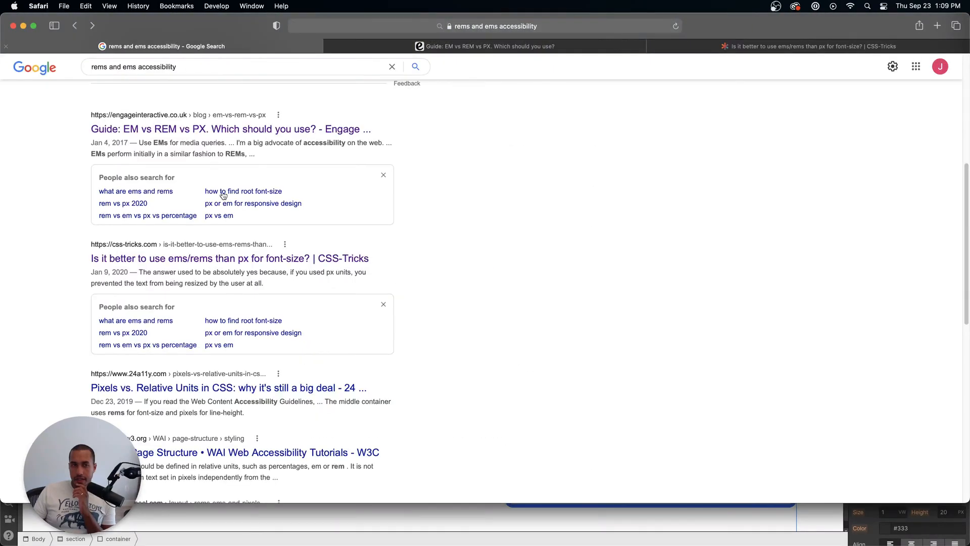
Step: Open the HackerNoon article "rems and ems, and why you probably don't need them" from the search results and select its web address
{"action": "scroll", "coordinate": [223, 195], "scroll_direction": "up", "scroll_amount": 5}
{"action": "left_click", "coordinate": [222, 167]}
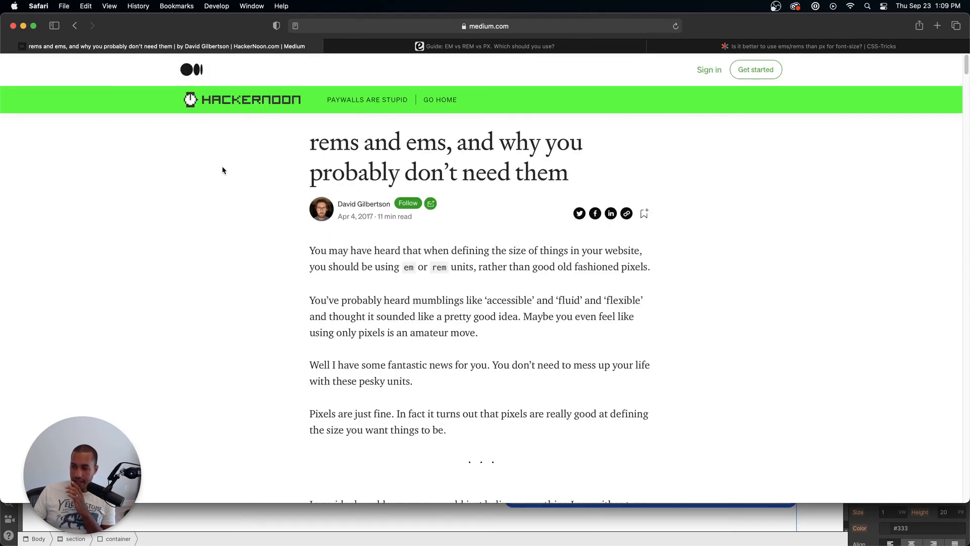
{"action": "scroll", "coordinate": [302, 266], "scroll_direction": "down", "scroll_amount": 2}
{"action": "scroll", "coordinate": [302, 265], "scroll_direction": "up", "scroll_amount": 2}
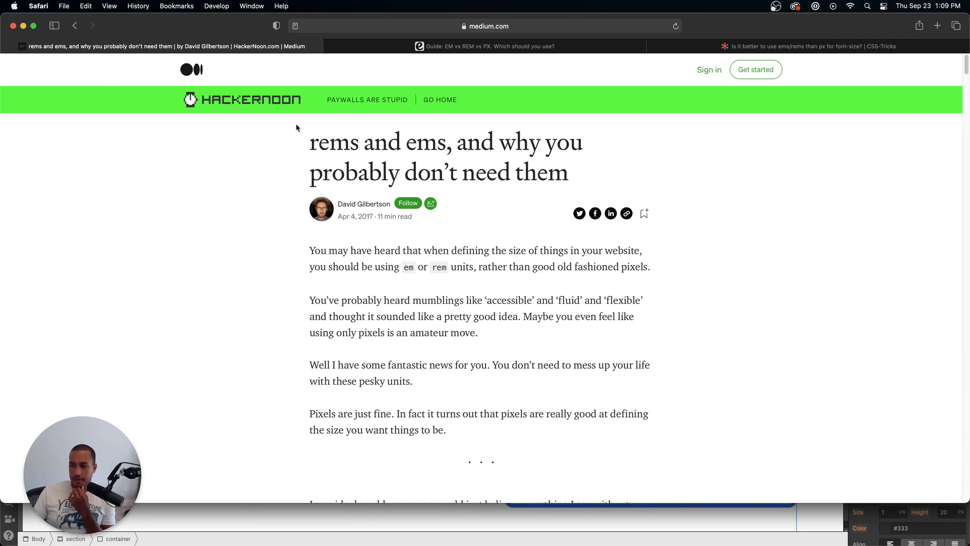
{"action": "left_click", "coordinate": [503, 30]}
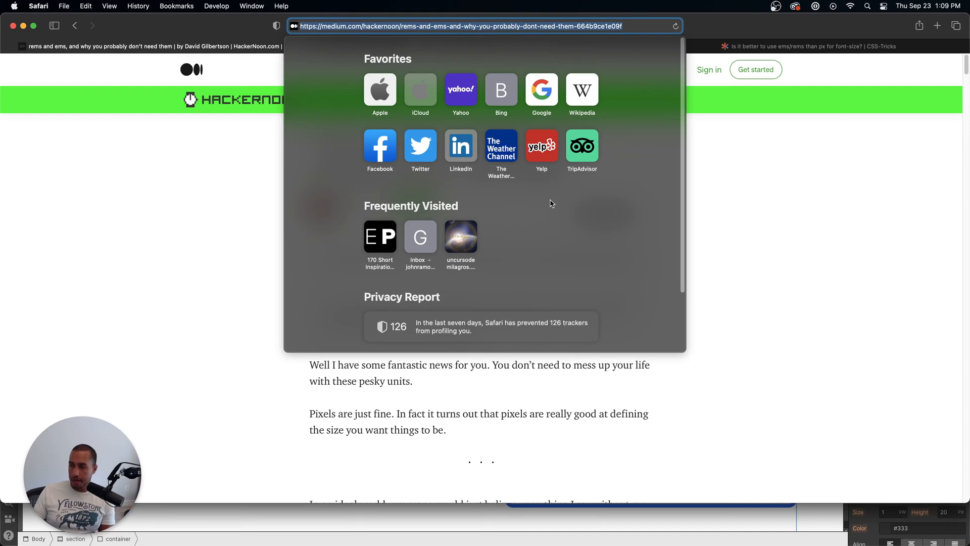
{"action": "key", "text": "super+Tab"}
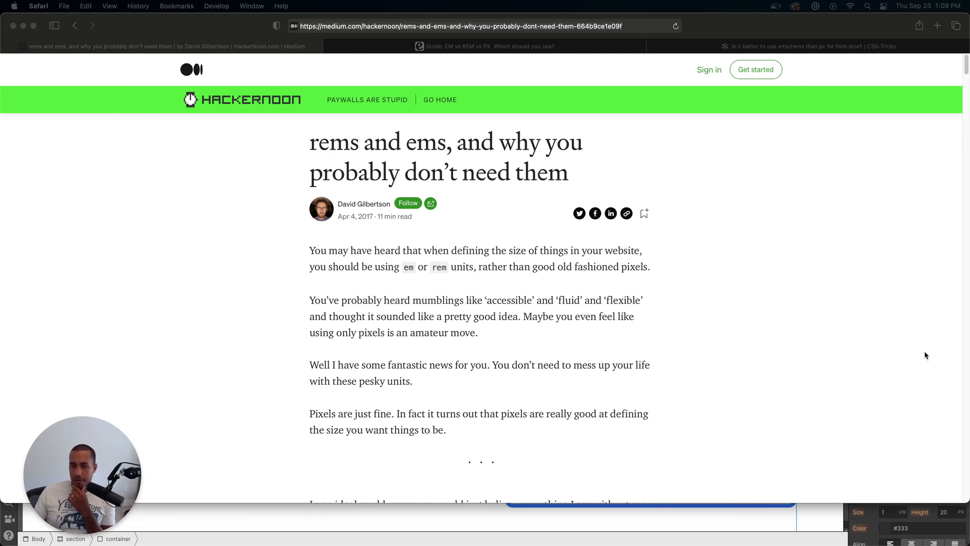
Step: Read the HackerNoon article's introduction and its "#1 It's better for accessibility" section, and return to the article's beginning
{"action": "scroll", "coordinate": [750, 363], "scroll_direction": "down", "scroll_amount": 10}
{"action": "scroll", "coordinate": [759, 361], "scroll_direction": "up", "scroll_amount": 6}
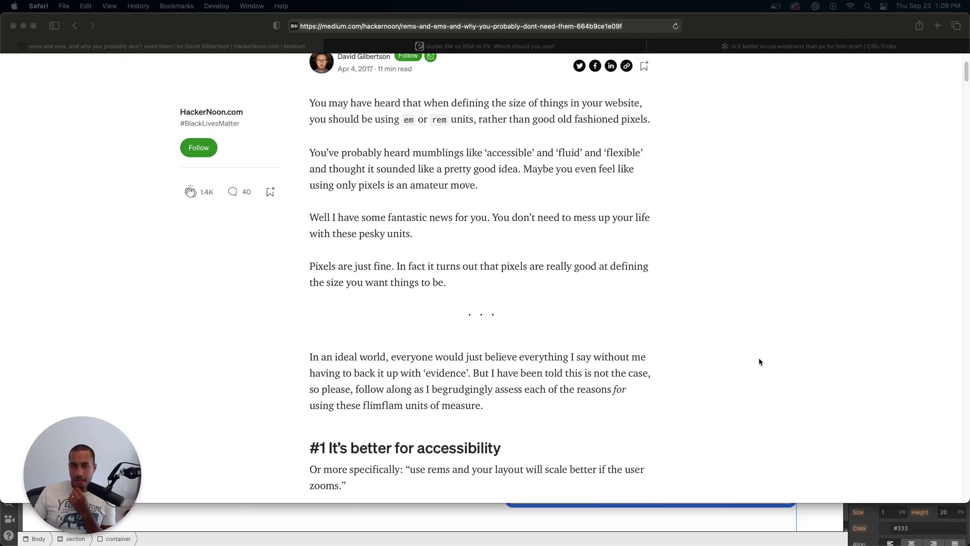
{"action": "scroll", "coordinate": [759, 362], "scroll_direction": "up", "scroll_amount": 1}
{"action": "scroll", "coordinate": [758, 361], "scroll_direction": "up", "scroll_amount": 1}
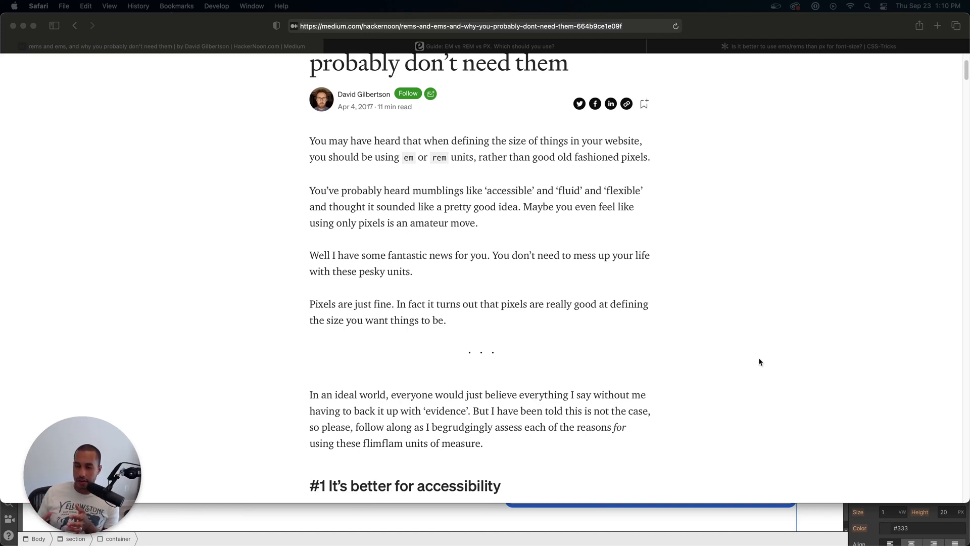
{"action": "scroll", "coordinate": [759, 359], "scroll_direction": "down", "scroll_amount": 15}
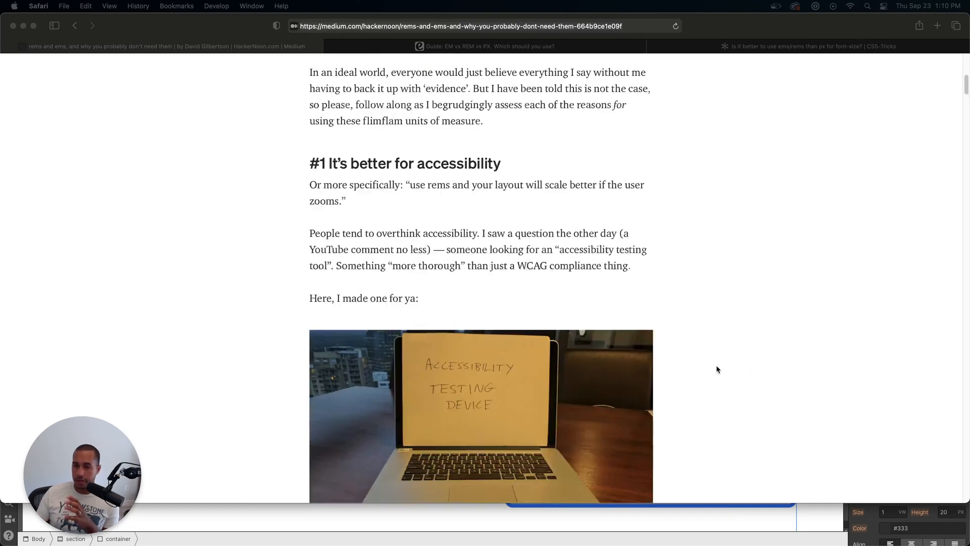
{"action": "scroll", "coordinate": [714, 366], "scroll_direction": "down", "scroll_amount": 4}
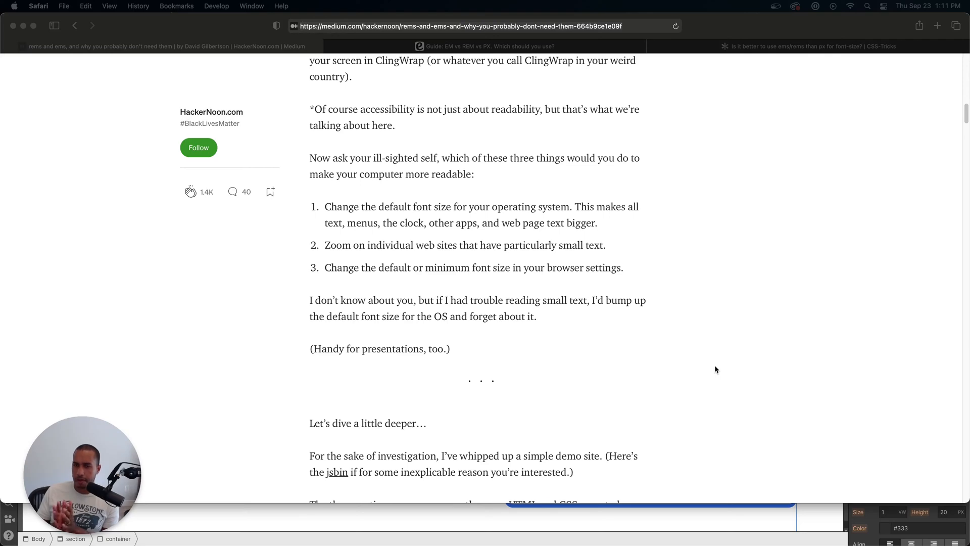
{"action": "scroll", "coordinate": [710, 363], "scroll_direction": "up", "scroll_amount": 5}
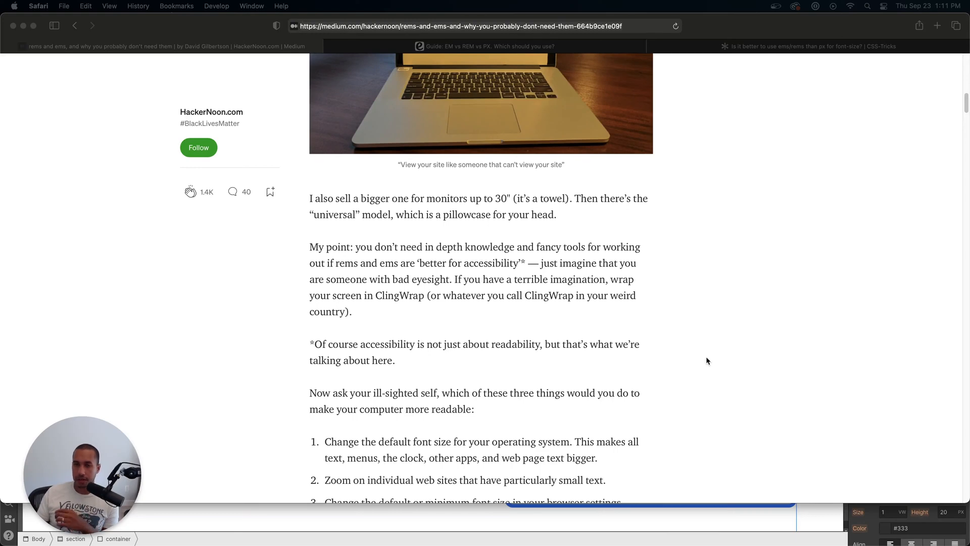
{"action": "scroll", "coordinate": [707, 360], "scroll_direction": "up", "scroll_amount": 6}
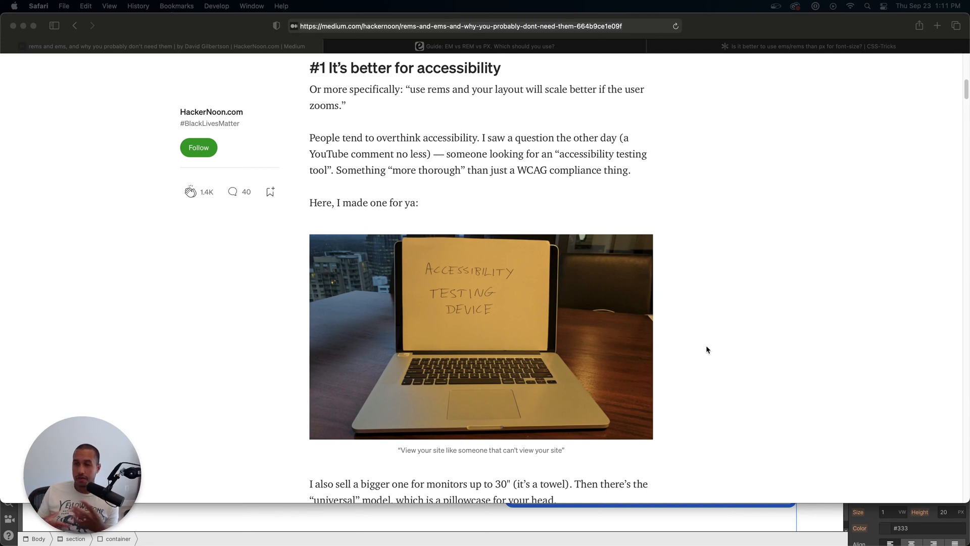
{"action": "scroll", "coordinate": [736, 335], "scroll_direction": "up", "scroll_amount": 1}
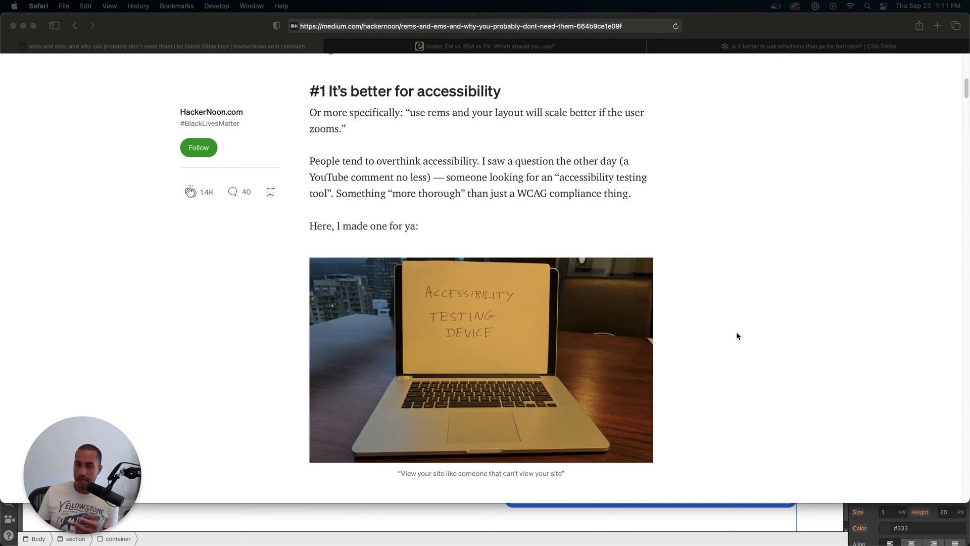
{"action": "scroll", "coordinate": [735, 332], "scroll_direction": "up", "scroll_amount": 10}
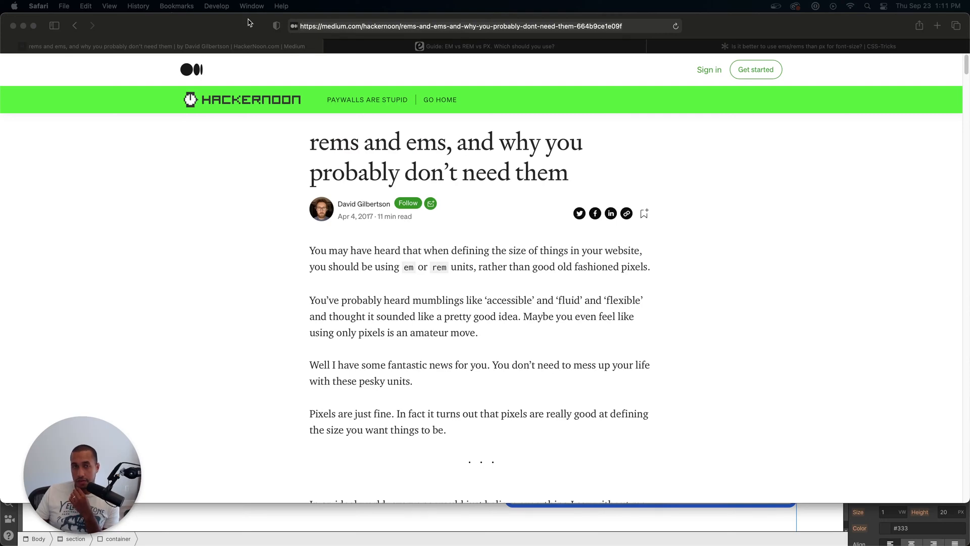
Step: Switch back to Chrome and compare the Foody page in the Webflow Designer with its published live version
{"action": "left_click_drag", "start_coordinate": [250, 22], "coordinate": [388, 145]}
{"action": "left_click", "coordinate": [384, 106]}
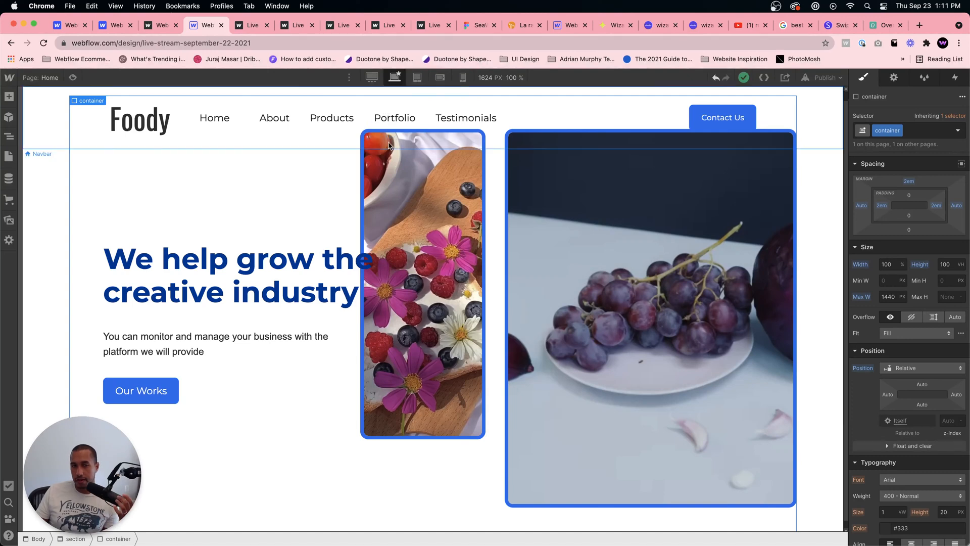
{"action": "left_click", "coordinate": [400, 128]}
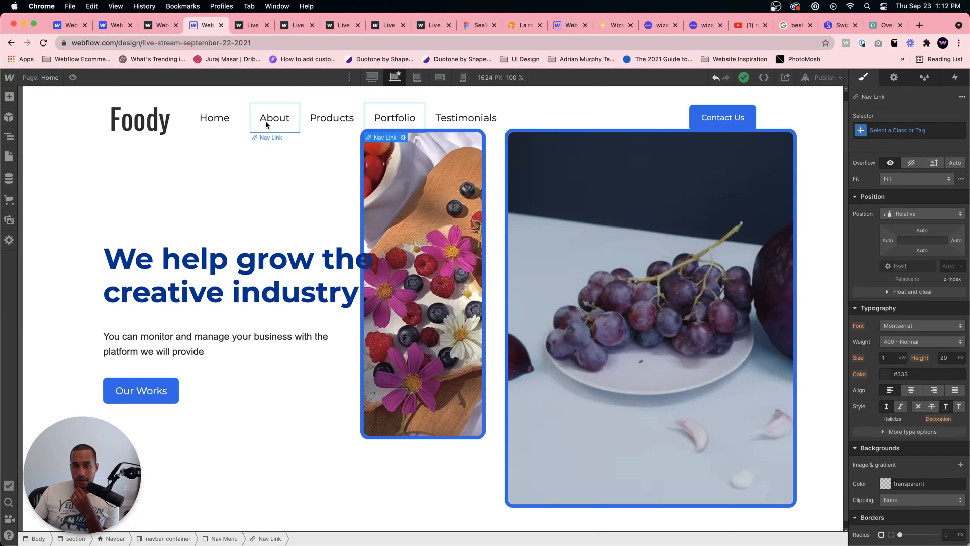
{"action": "left_click", "coordinate": [246, 31]}
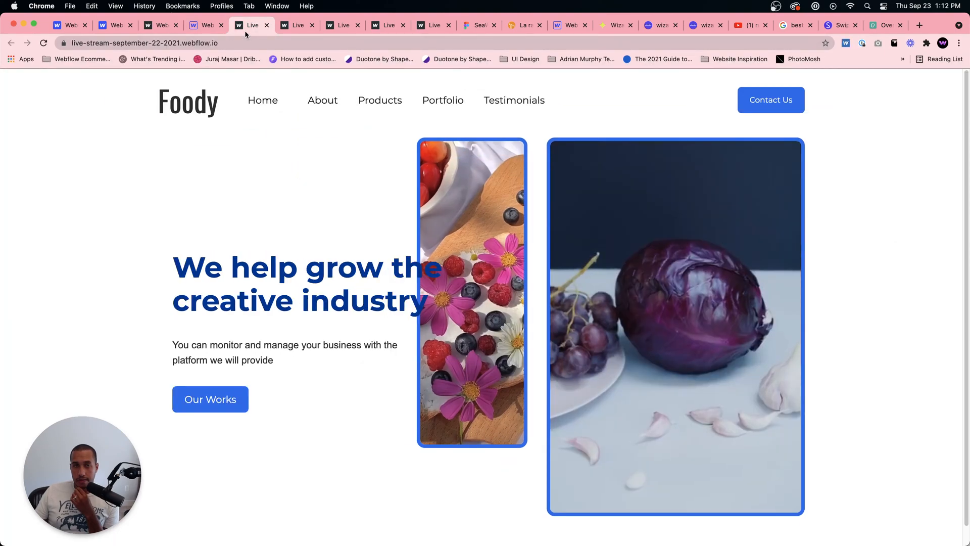
{"action": "left_click_drag", "start_coordinate": [1, 195], "coordinate": [1, 81]}
{"action": "left_click", "coordinate": [205, 25]}
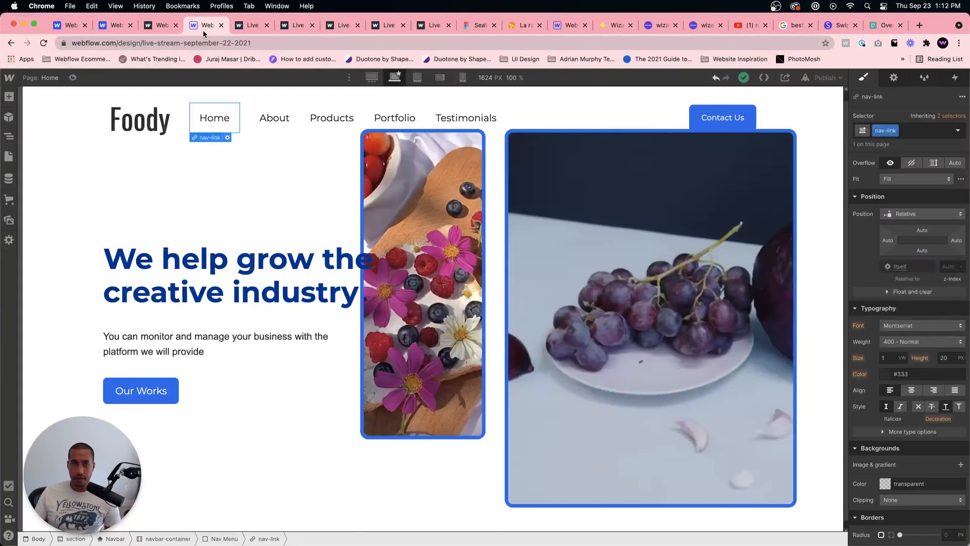
{"action": "left_click", "coordinate": [418, 78]}
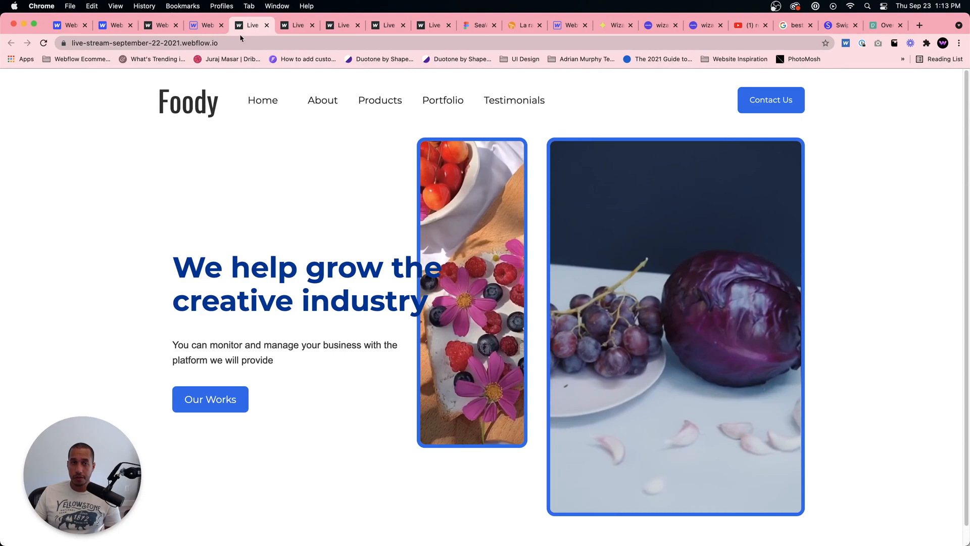
{"action": "left_click", "coordinate": [250, 25]}
{"action": "mouse_move", "coordinate": [1, 180]}
{"action": "left_mouse_down"}
{"action": "mouse_move", "coordinate": [381, 205]}
{"action": "mouse_move", "coordinate": [493, 210]}
{"action": "mouse_move", "coordinate": [1, 183]}
{"action": "mouse_move", "coordinate": [303, 188]}
{"action": "mouse_move", "coordinate": [586, 212]}
{"action": "mouse_move", "coordinate": [568, 211]}
{"action": "mouse_move", "coordinate": [661, 202]}
{"action": "mouse_move", "coordinate": [394, 195]}
{"action": "mouse_move", "coordinate": [225, 167]}
{"action": "mouse_move", "coordinate": [2, 163]}
{"action": "left_mouse_up"}
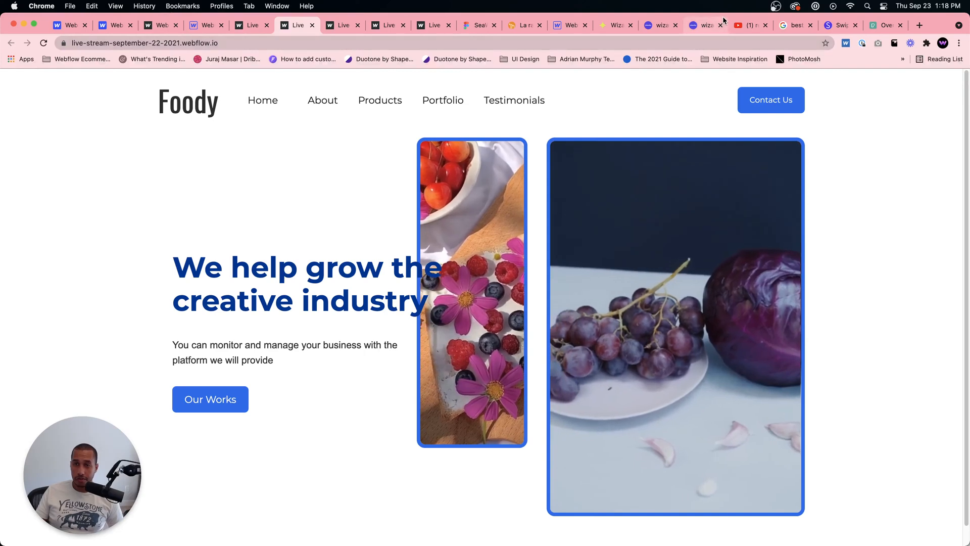
Step: Advance the quote slider on the WebDev For You Interaction #153 page, and return to the live Foody page
{"action": "left_click", "coordinate": [159, 25]}
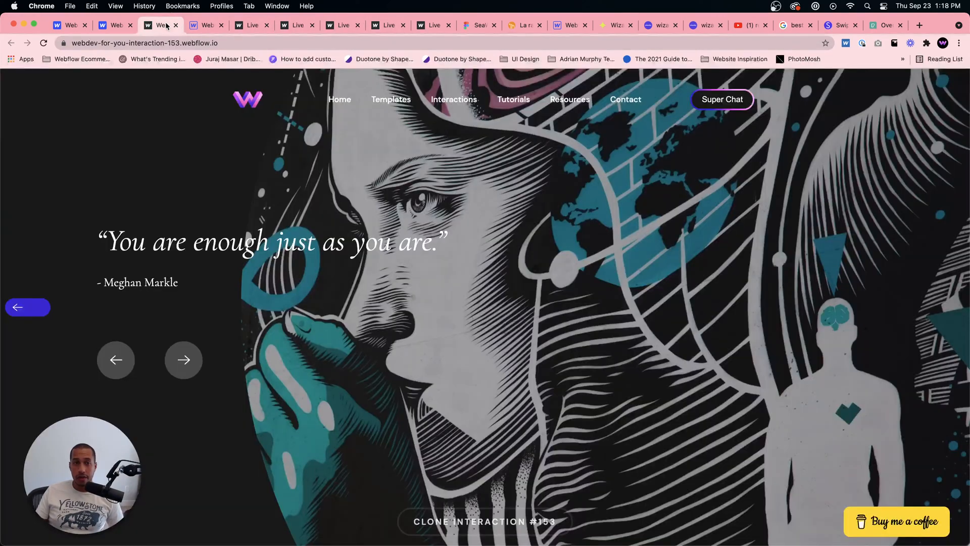
{"action": "left_click", "coordinate": [184, 362]}
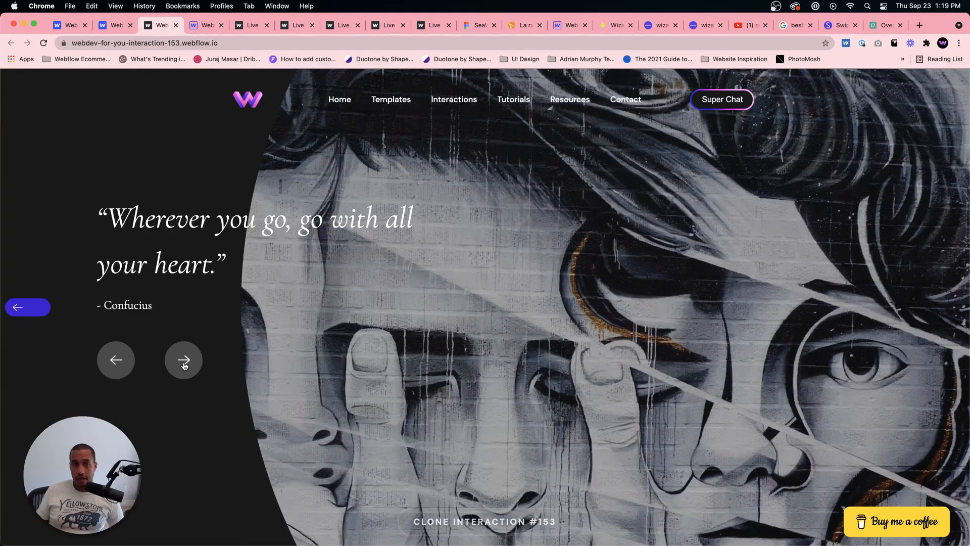
{"action": "left_click", "coordinate": [253, 26]}
{"action": "left_click", "coordinate": [260, 43]}
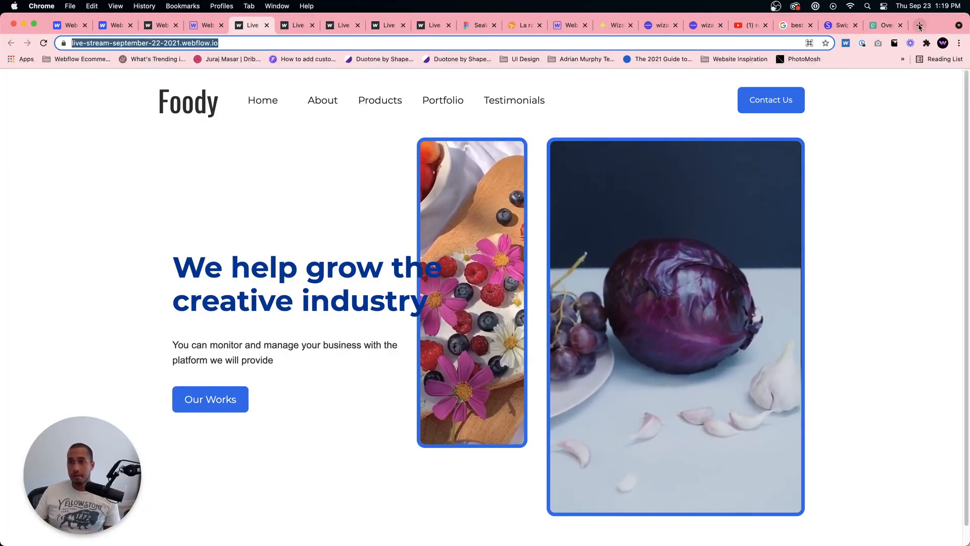
Step: Open webdevforyou.com in a new browser tab
{"action": "key", "text": "super+t"}
{"action": "left_click", "coordinate": [793, 43]}
{"action": "type", "text": "bdevforyou.com"}
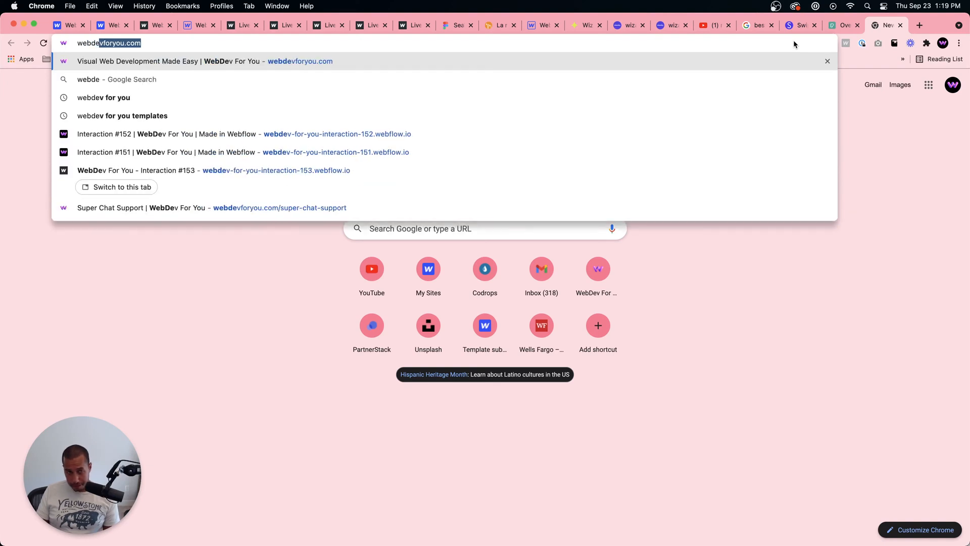
{"action": "key", "text": "Return"}
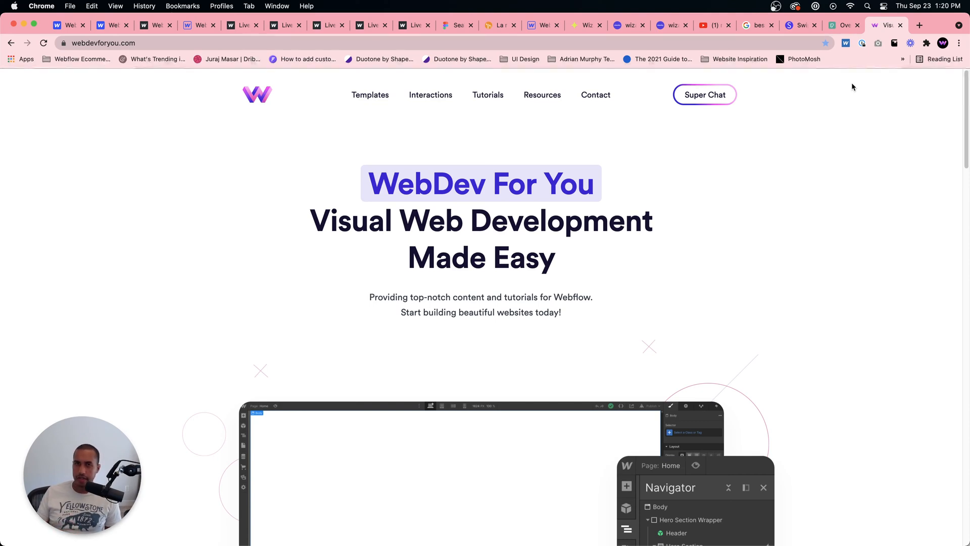
Step: Skim the Wizardry technique site from its hero through the PX to EM, line height, max width and min width calculators
{"action": "left_click", "coordinate": [582, 25]}
{"action": "scroll", "coordinate": [558, 173], "scroll_direction": "down", "scroll_amount": 5}
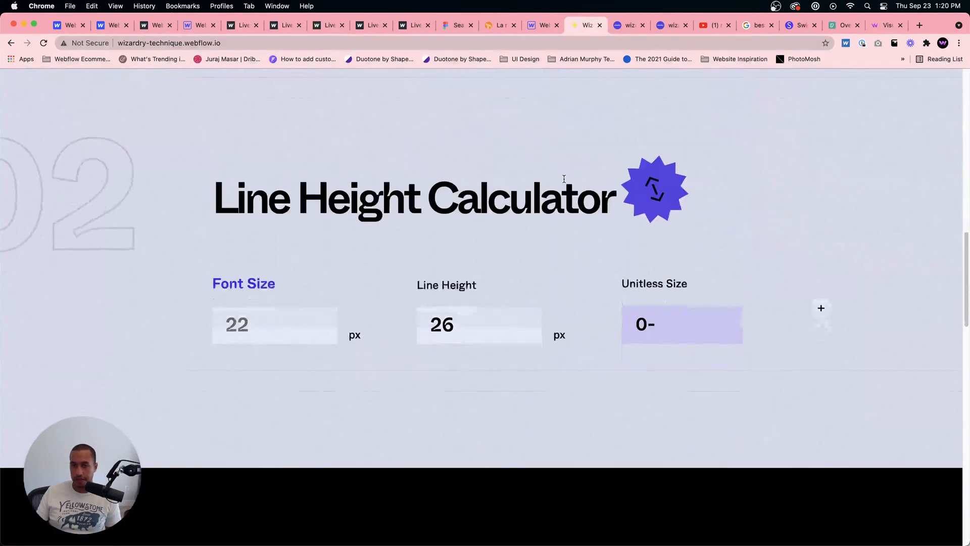
{"action": "scroll", "coordinate": [562, 177], "scroll_direction": "up", "scroll_amount": 10}
{"action": "scroll", "coordinate": [669, 214], "scroll_direction": "up", "scroll_amount": 3}
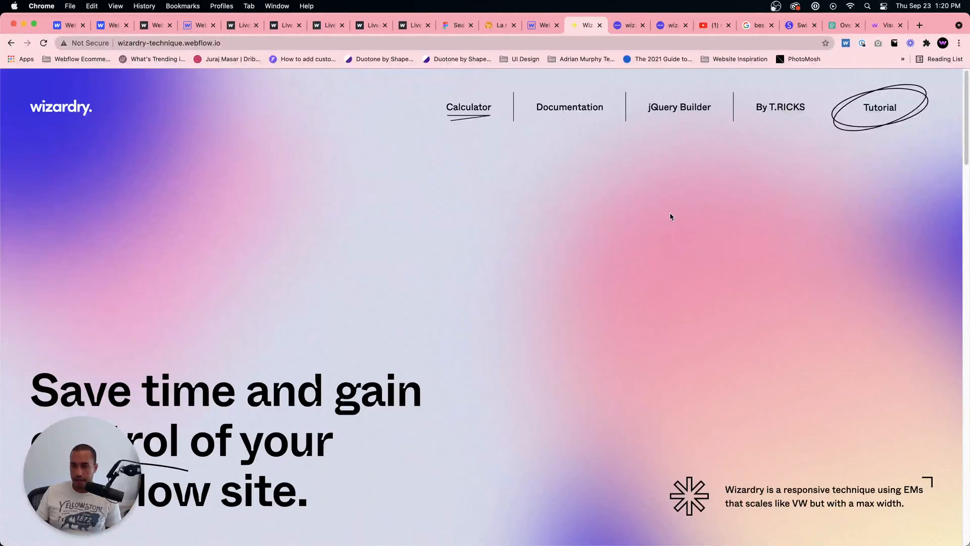
{"action": "scroll", "coordinate": [668, 216], "scroll_direction": "down", "scroll_amount": 15}
{"action": "scroll", "coordinate": [670, 219], "scroll_direction": "down", "scroll_amount": 10}
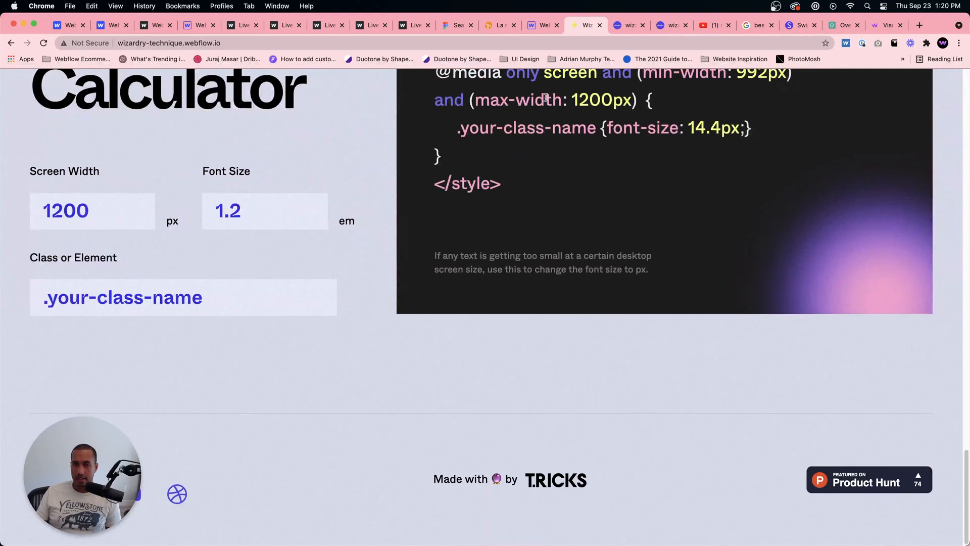
{"action": "scroll", "coordinate": [531, 147], "scroll_direction": "up", "scroll_amount": 20}
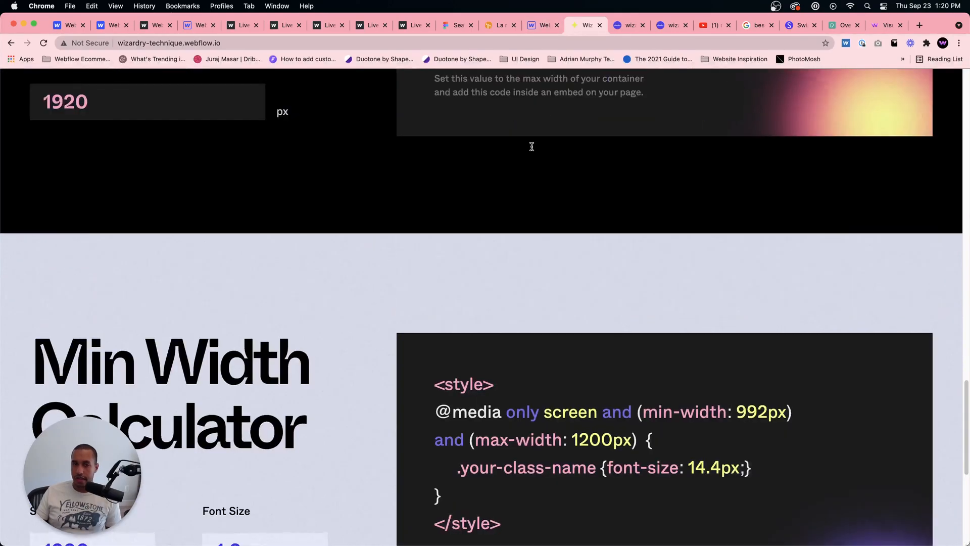
{"action": "scroll", "coordinate": [534, 152], "scroll_direction": "up", "scroll_amount": 5}
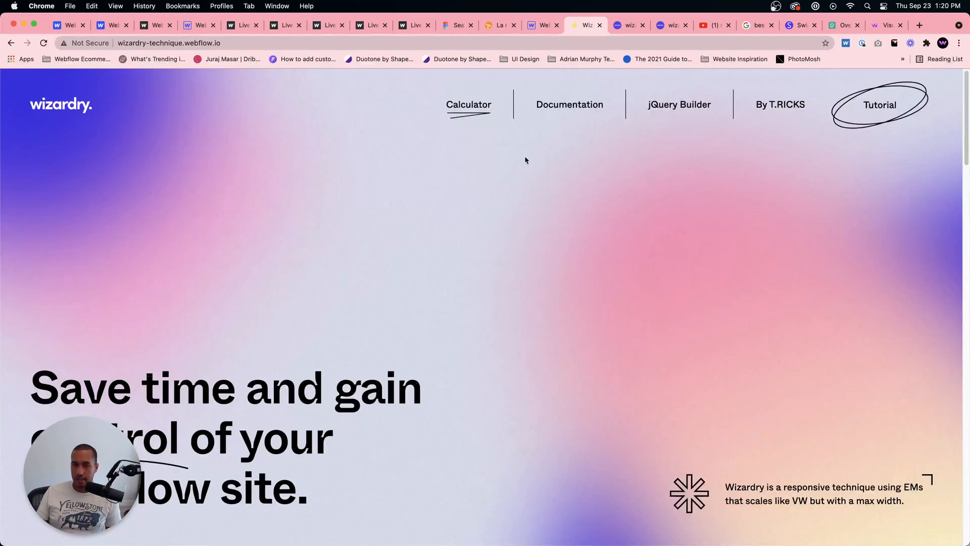
{"action": "scroll", "coordinate": [461, 237], "scroll_direction": "down", "scroll_amount": 3}
{"action": "scroll", "coordinate": [411, 274], "scroll_direction": "down", "scroll_amount": 15}
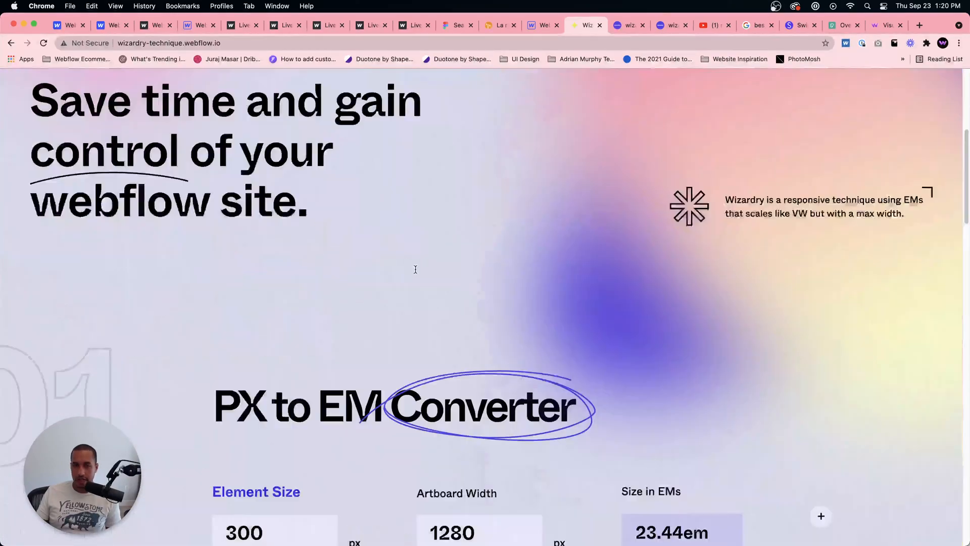
{"action": "scroll", "coordinate": [270, 237], "scroll_direction": "up", "scroll_amount": 17}
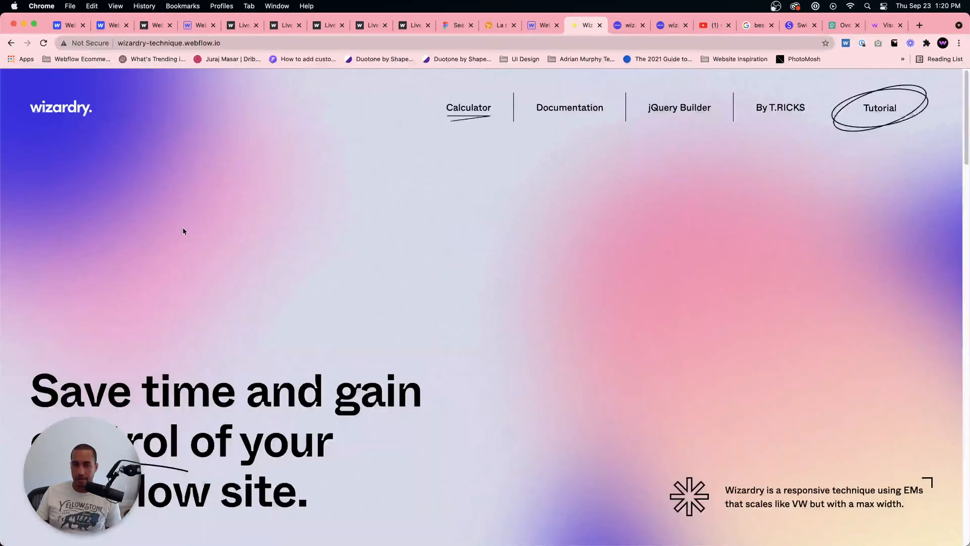
Step: Check how the Wizardry page scales by zooming the browser out to 33%, and restore the zoom to 100%
{"action": "mouse_move", "coordinate": [0, 196]}
{"action": "left_mouse_down"}
{"action": "mouse_move", "coordinate": [283, 217]}
{"action": "mouse_move", "coordinate": [520, 211]}
{"action": "mouse_move", "coordinate": [201, 187]}
{"action": "mouse_move", "coordinate": [9, 191]}
{"action": "left_mouse_up"}
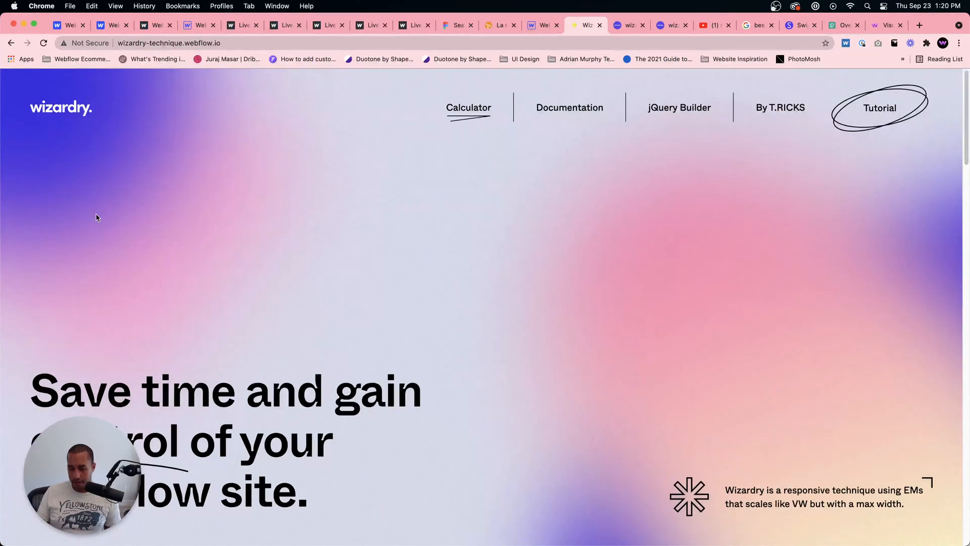
{"action": "key", "text": "super+minus"}
{"action": "key", "text": "super+minus"}
{"action": "key", "text": "super+minus"}
{"action": "key", "text": "super+minus"}
{"action": "key", "text": "super+minus"}
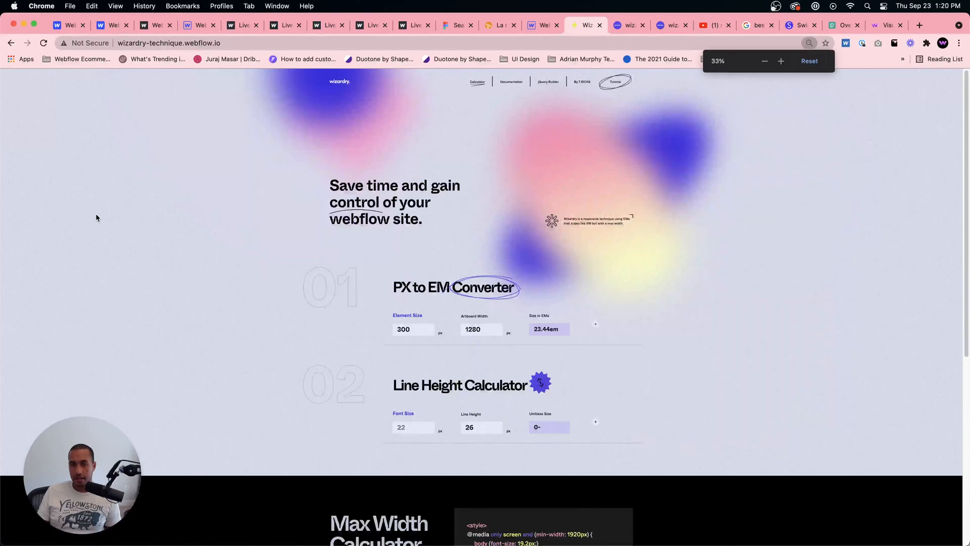
{"action": "scroll", "coordinate": [309, 347], "scroll_direction": "down", "scroll_amount": 5}
{"action": "scroll", "coordinate": [309, 339], "scroll_direction": "up", "scroll_amount": 5}
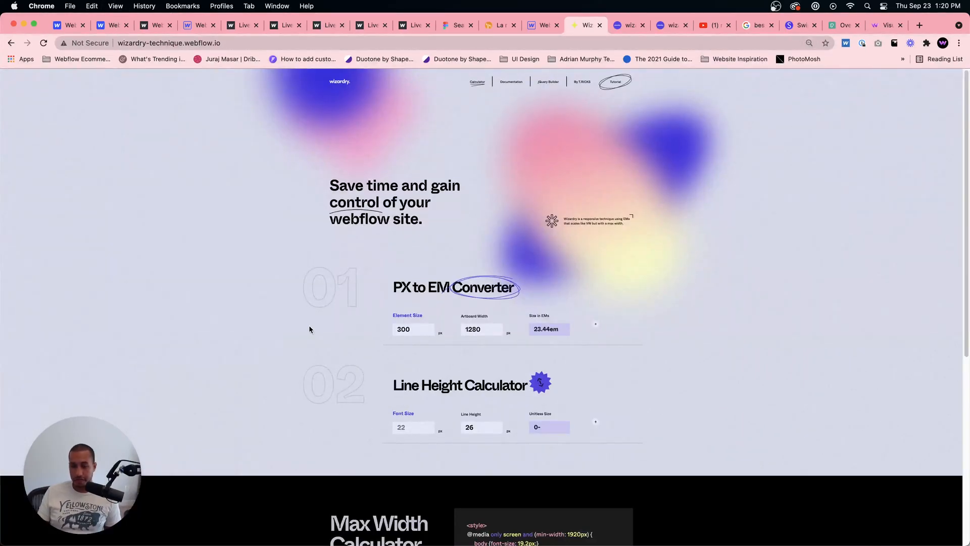
{"action": "key", "text": "super+equal"}
{"action": "key", "text": "super+equal"}
{"action": "key", "text": "super+equal"}
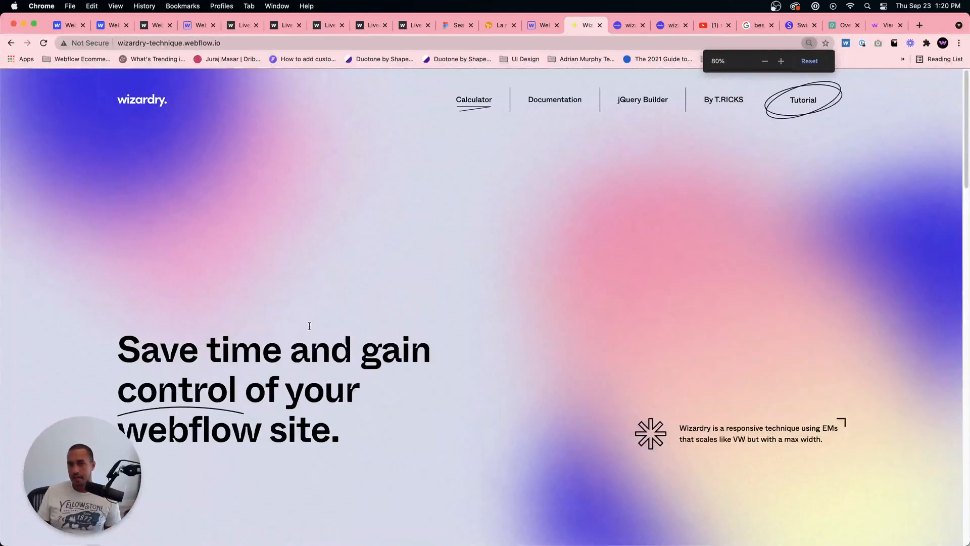
{"action": "key", "text": "super+equal"}
{"action": "key", "text": "super+equal"}
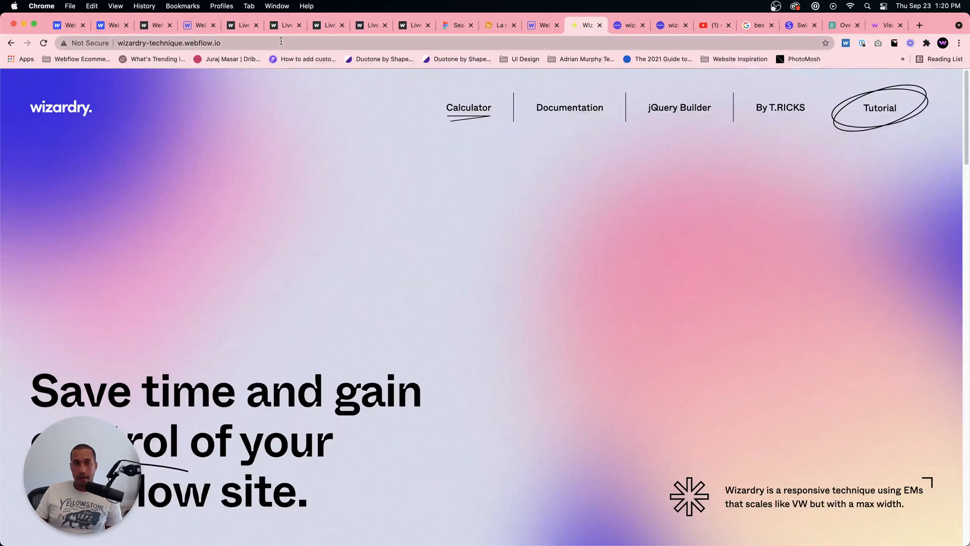
Step: Open the WebDev For You site's Interactions link in a new browser tab, view the Webflow profile's projects, and return to the homepage
{"action": "left_click", "coordinate": [887, 26]}
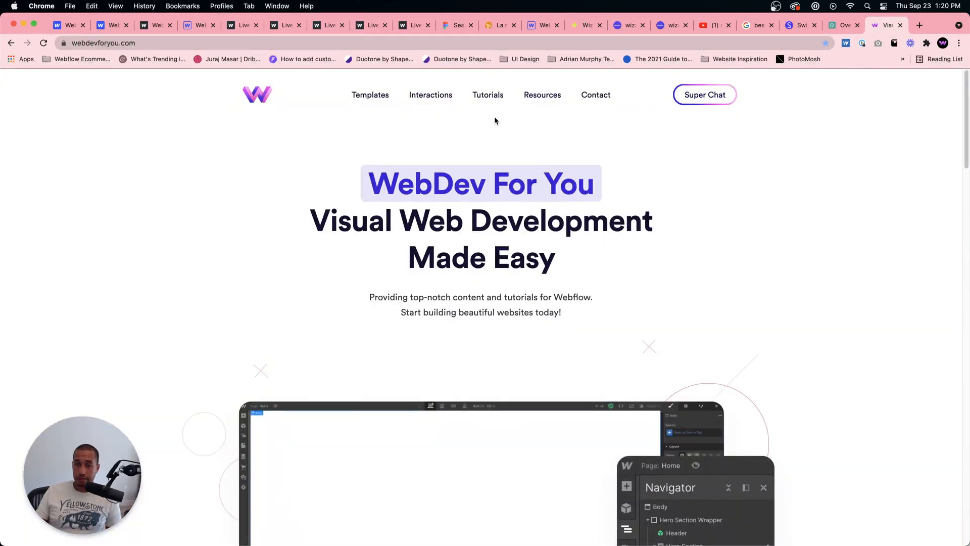
{"action": "left_click", "coordinate": [446, 99], "text": "super"}
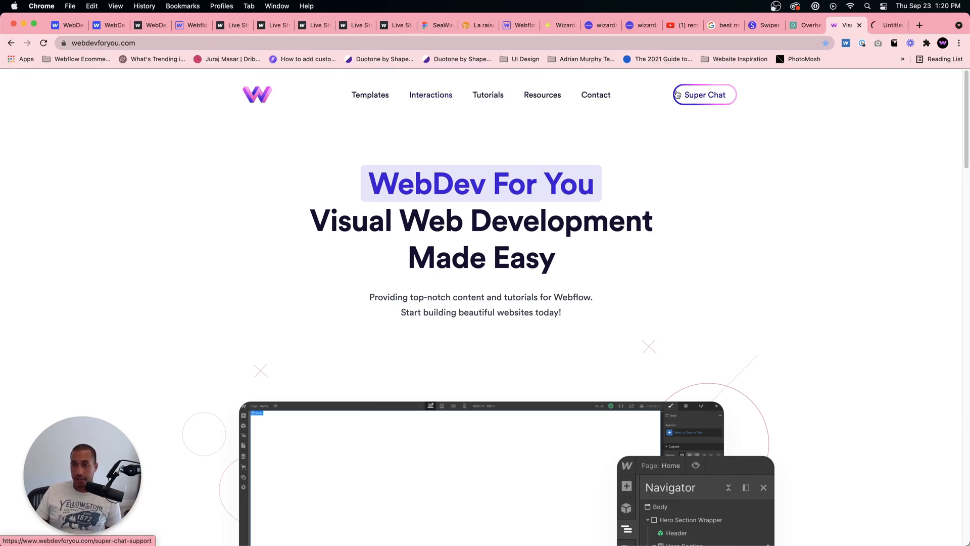
{"action": "left_click", "coordinate": [893, 26]}
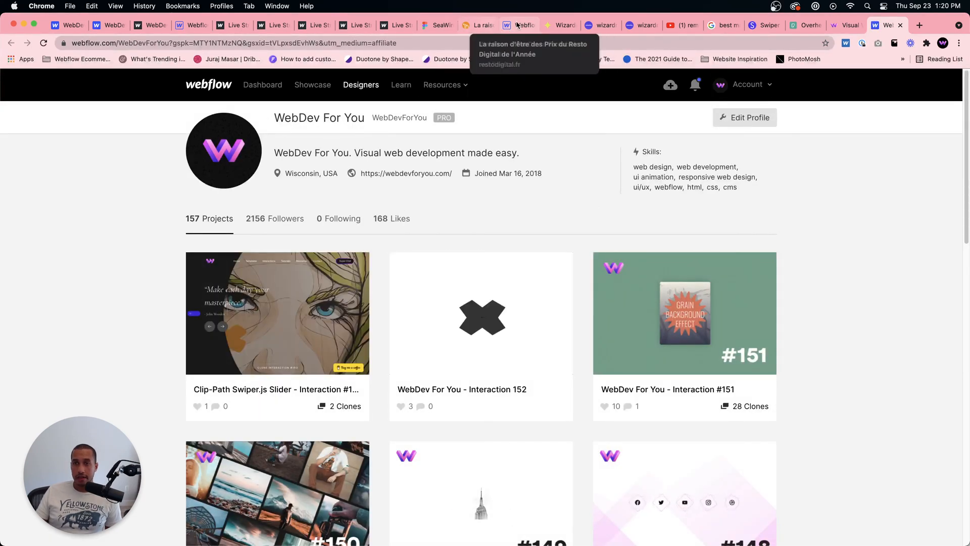
{"action": "left_click", "coordinate": [844, 25]}
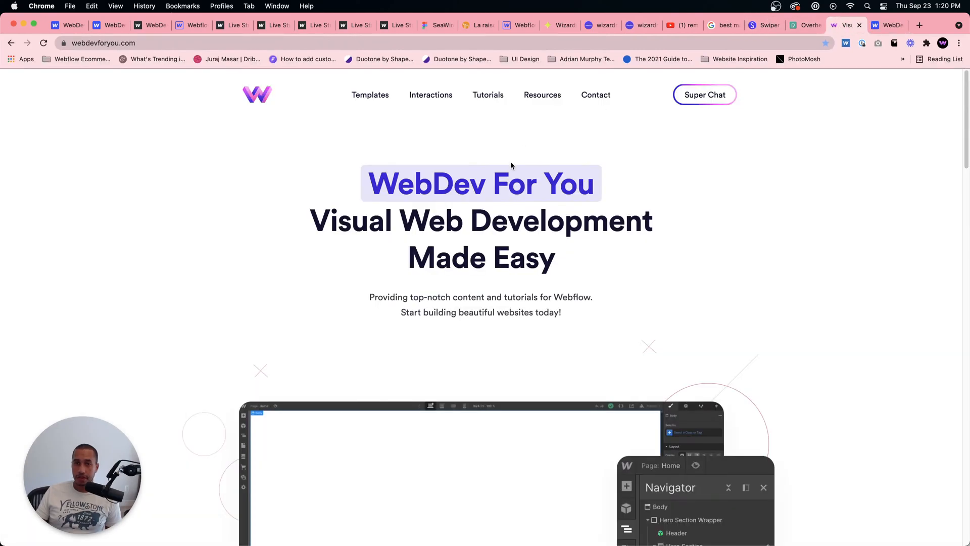
Step: View the WebDev For You Resources page, and browse the past live streams on the Super Chat page
{"action": "left_click", "coordinate": [543, 96]}
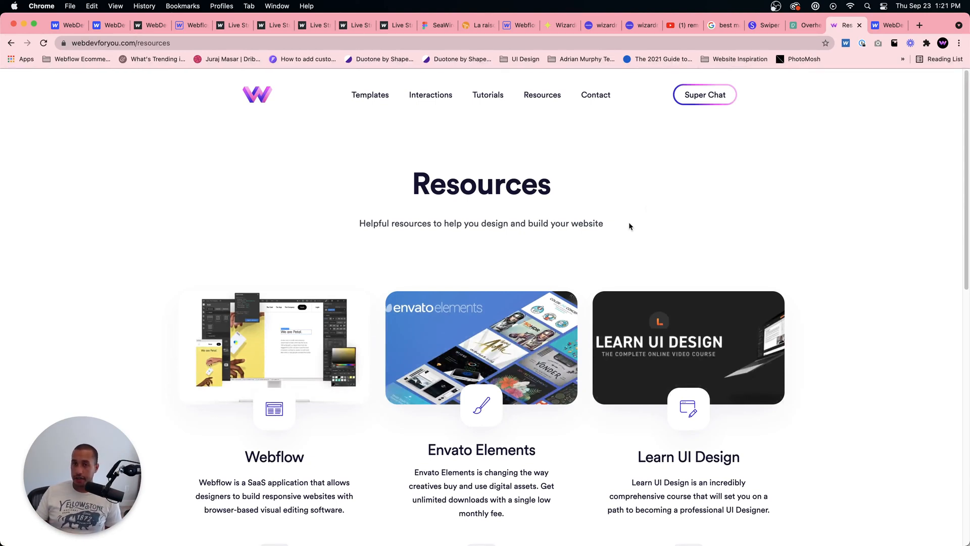
{"action": "left_click", "coordinate": [705, 95]}
{"action": "scroll", "coordinate": [676, 254], "scroll_direction": "down", "scroll_amount": 15}
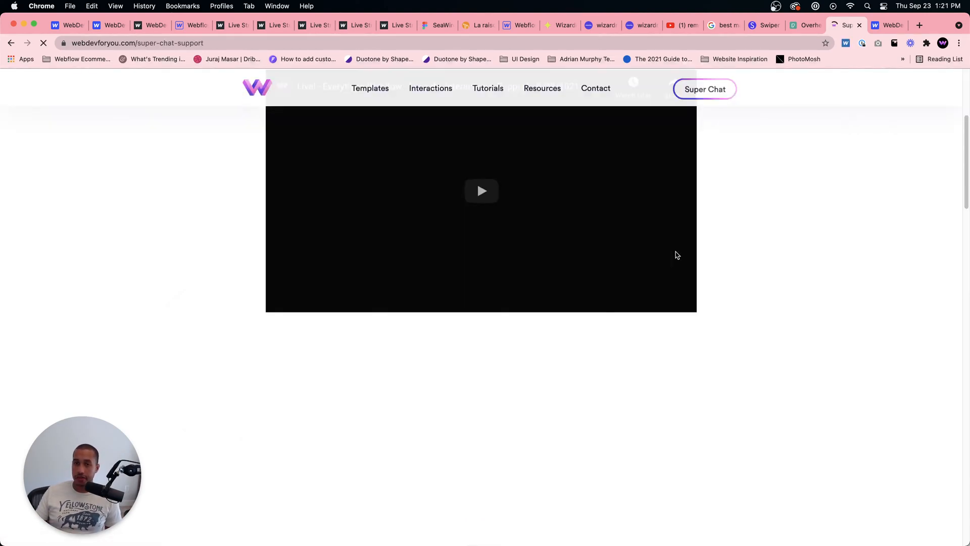
{"action": "scroll", "coordinate": [744, 253], "scroll_direction": "down", "scroll_amount": 8}
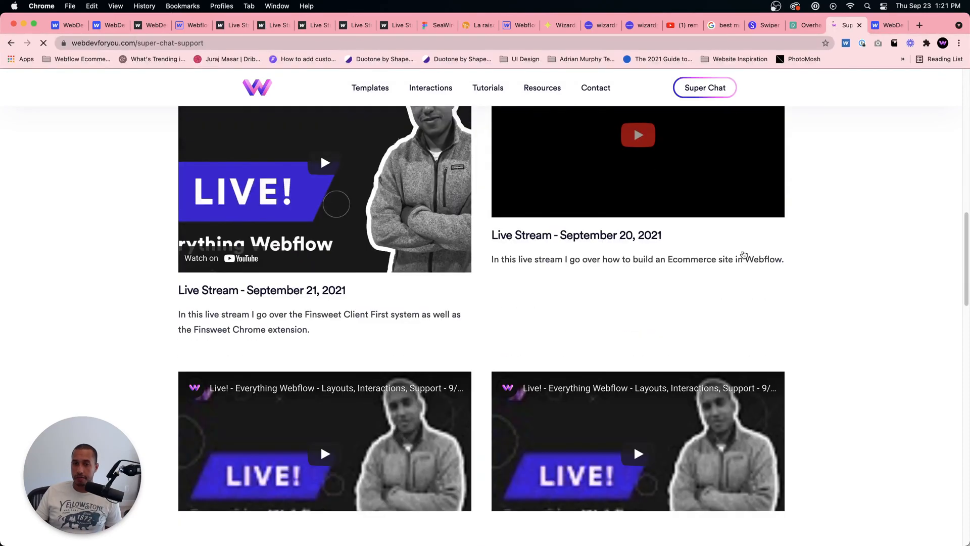
{"action": "scroll", "coordinate": [783, 281], "scroll_direction": "down", "scroll_amount": 3}
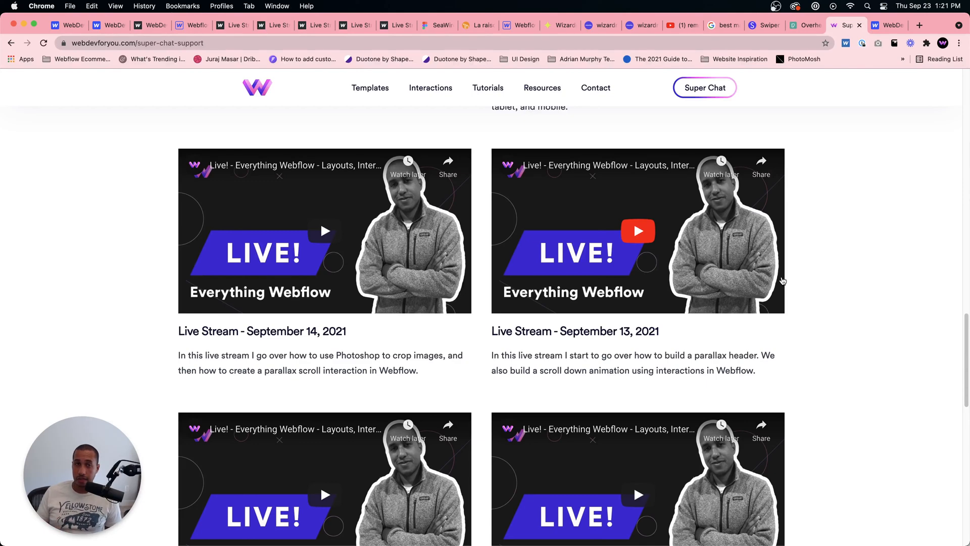
Step: Glance at the Resto Digital manifesto page, and go back to the WebDev For You homepage
{"action": "left_click", "coordinate": [478, 25]}
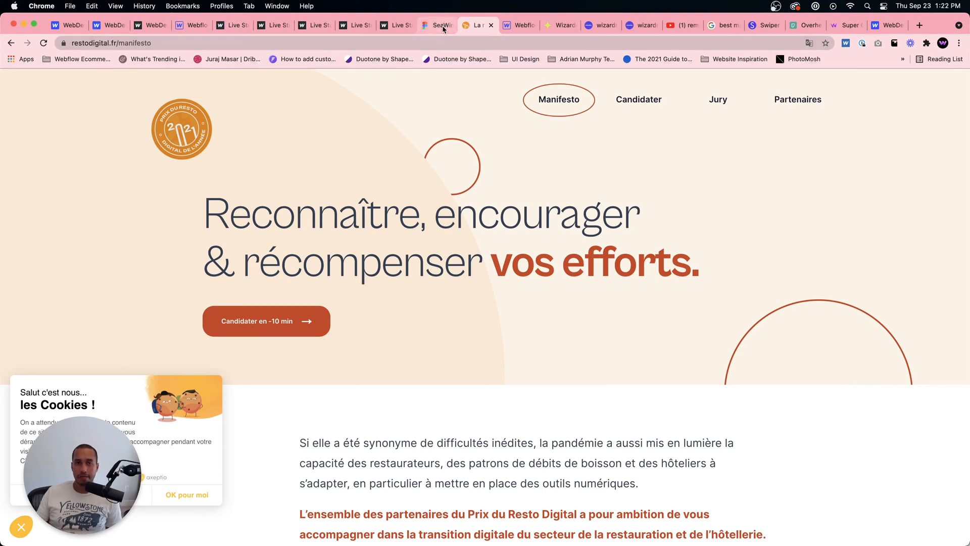
{"action": "left_click", "coordinate": [847, 25]}
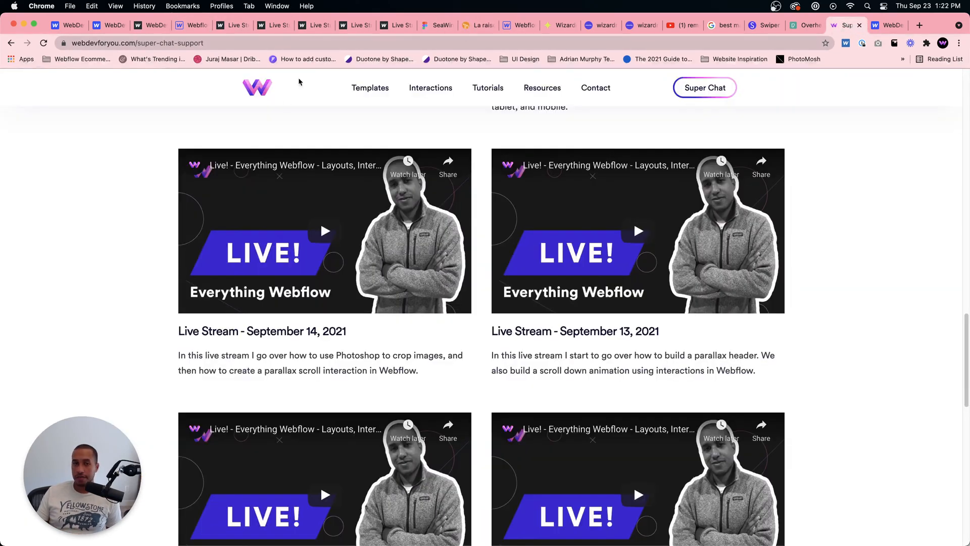
{"action": "scroll", "coordinate": [265, 88], "scroll_direction": "up", "scroll_amount": 1}
{"action": "left_click", "coordinate": [263, 87]}
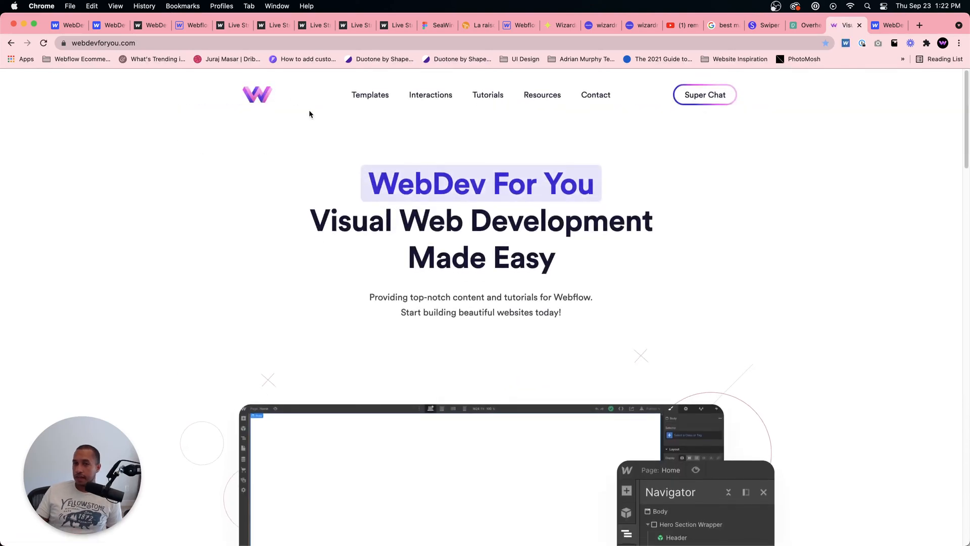